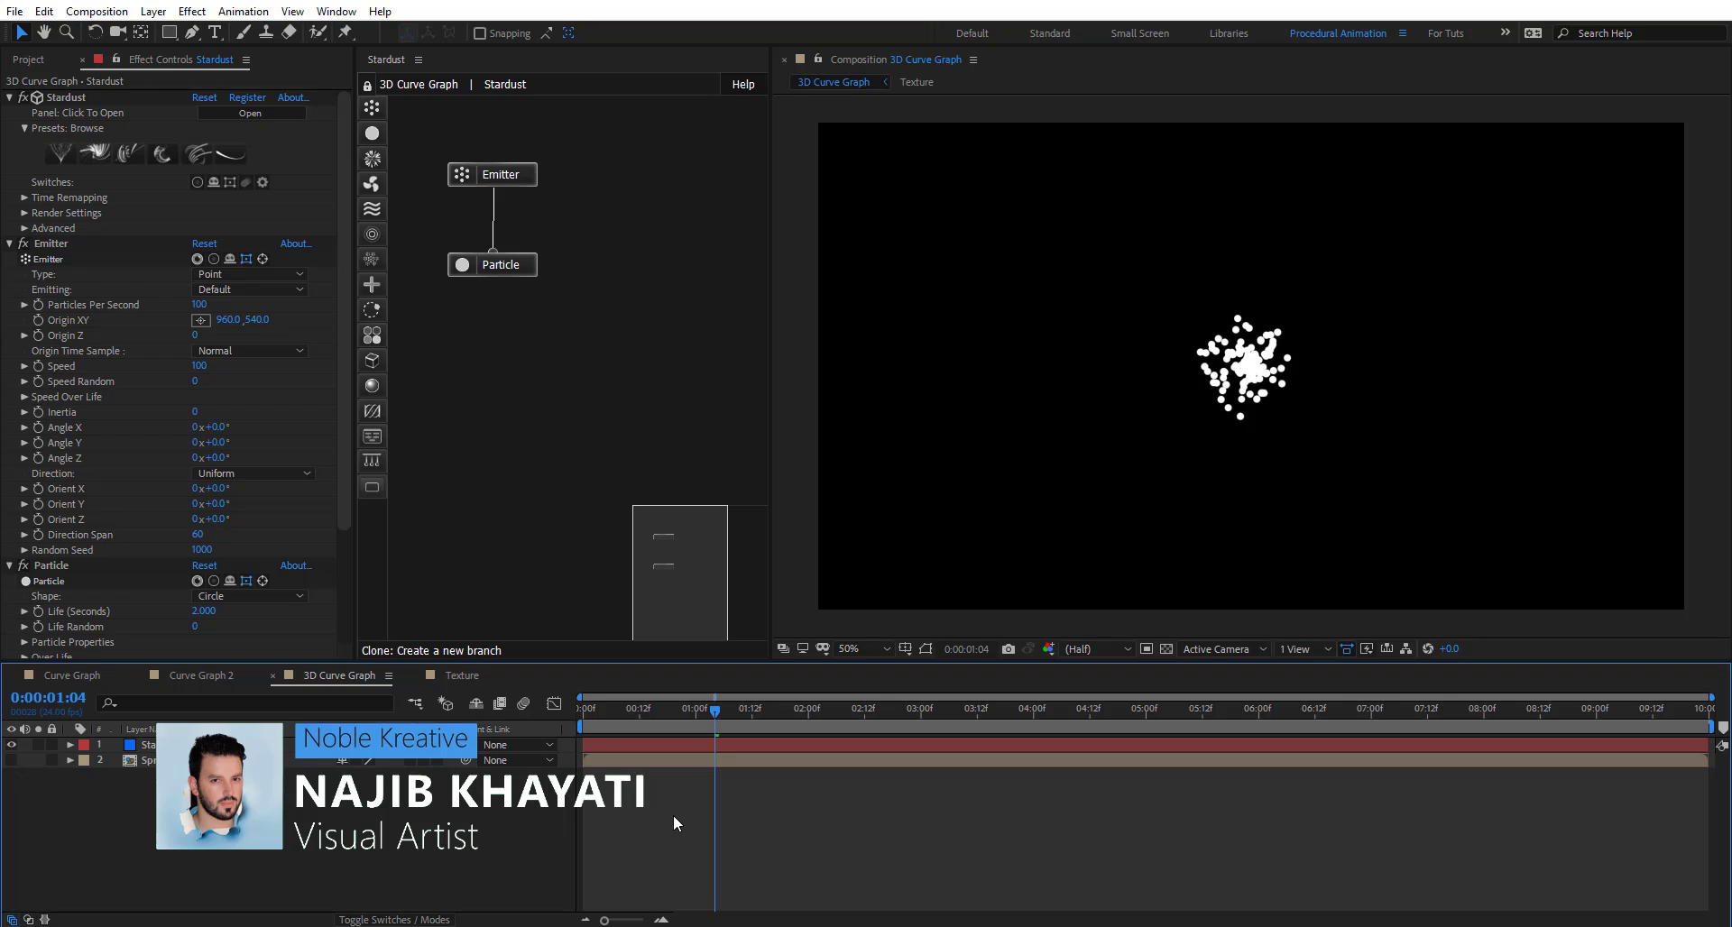
Preview the Target and square-target sprites in the Sprites precomp, then return to 3D Curve Graph's Stardust layer
{"action": "left_click", "coordinate": [649, 745]}
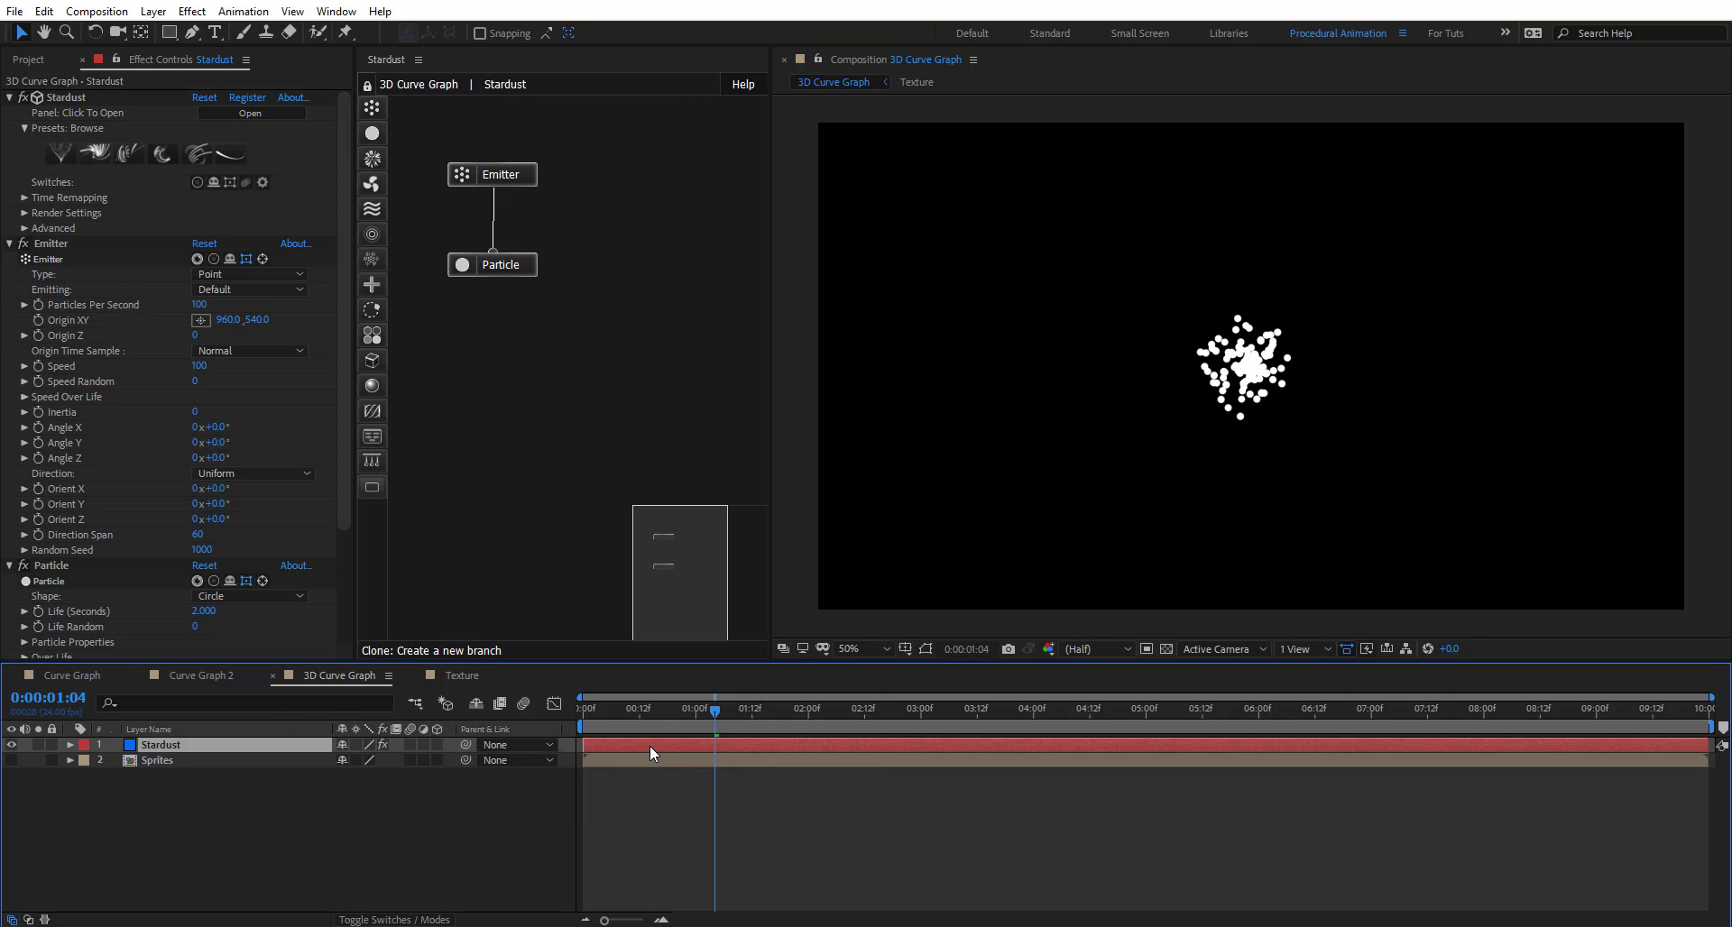
{"action": "double_click", "coordinate": [184, 760]}
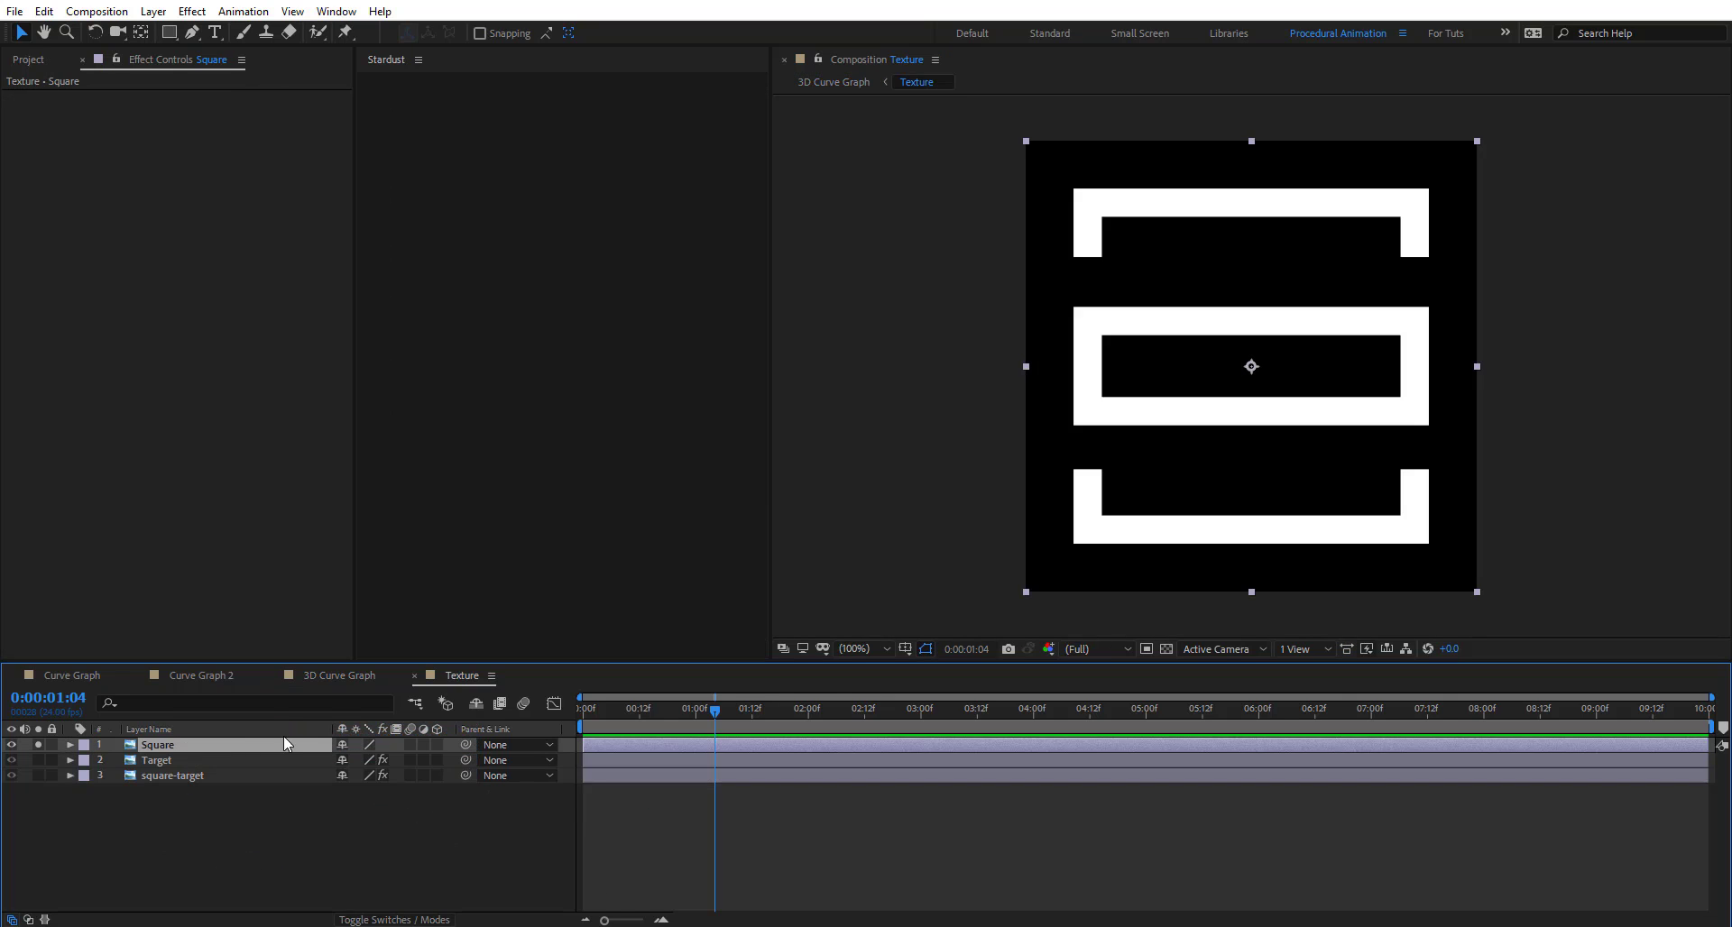
{"action": "left_click", "coordinate": [37, 760], "text": "alt"}
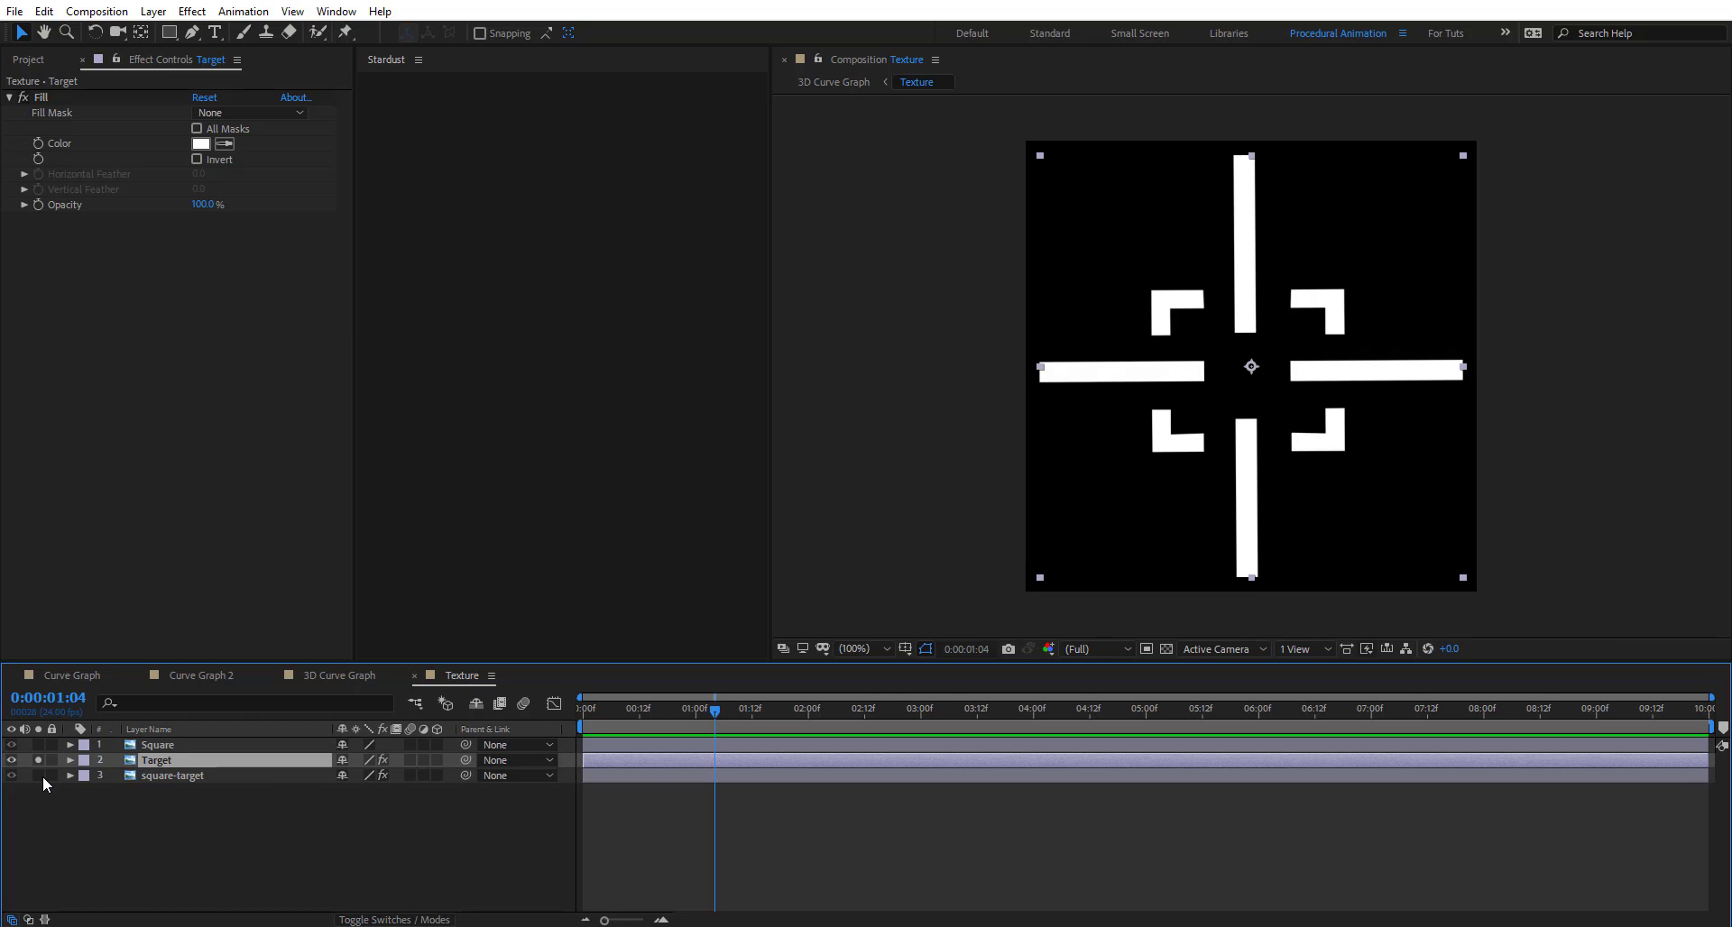
{"action": "left_click", "coordinate": [41, 776], "text": "alt"}
{"action": "left_click", "coordinate": [36, 760], "text": "alt"}
{"action": "left_click", "coordinate": [328, 677]}
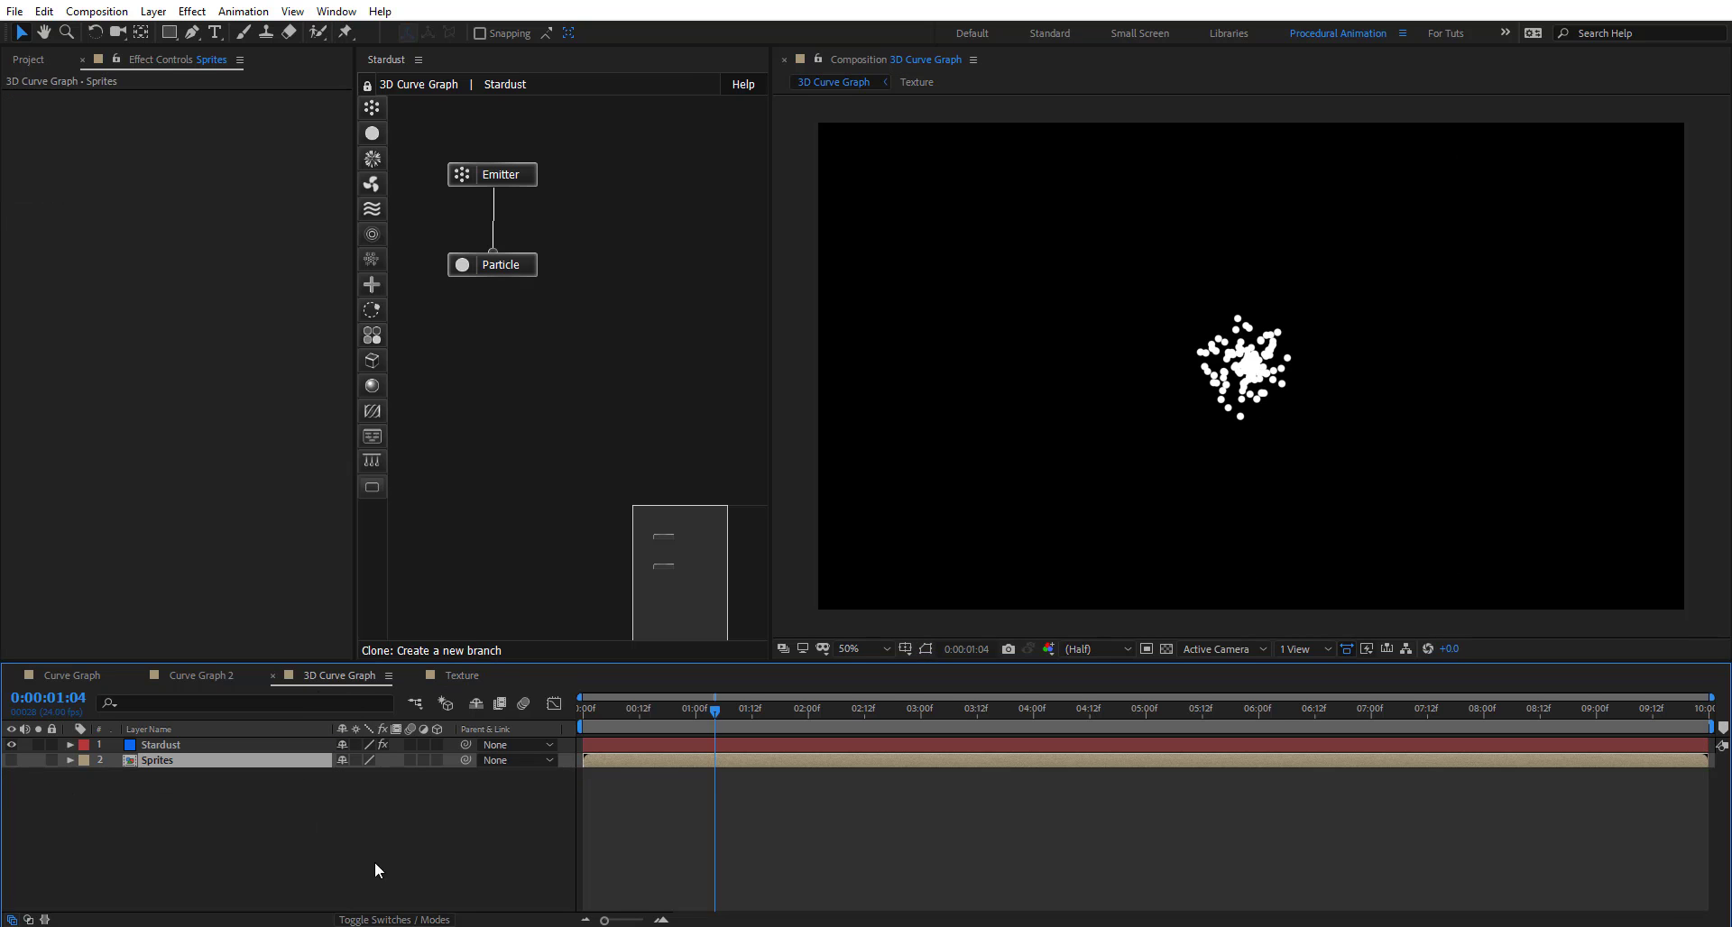
{"action": "left_click", "coordinate": [166, 744]}
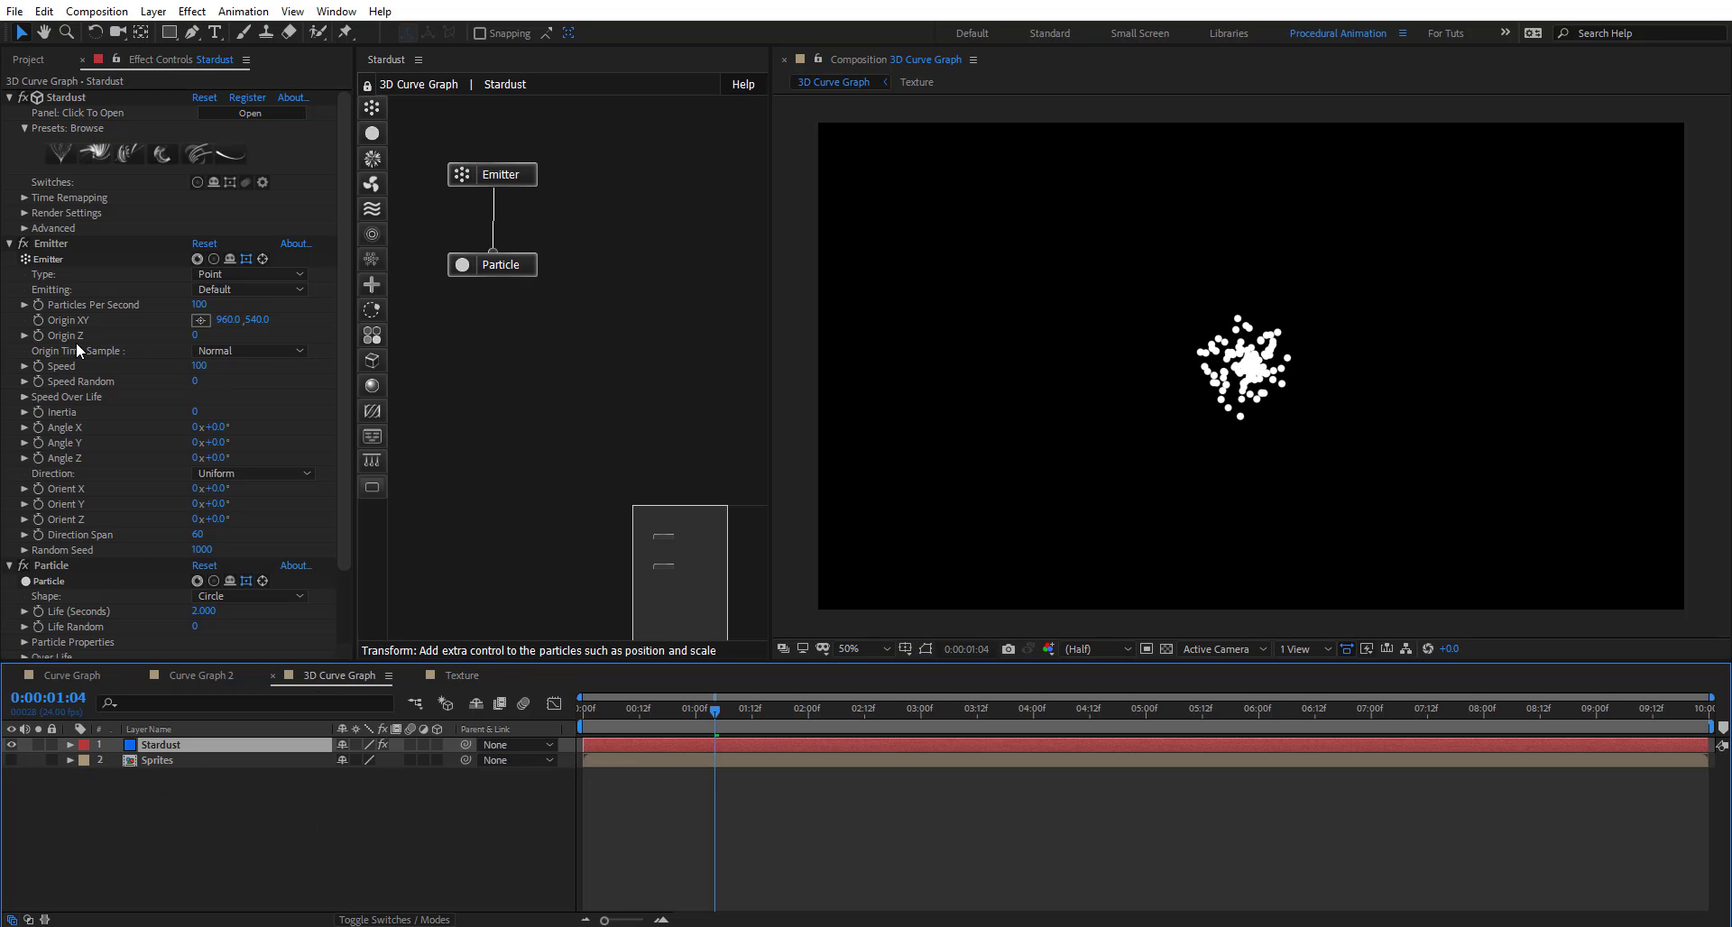
Make the Stardust emitter a Grid type with Speed 0
{"action": "left_click", "coordinate": [264, 277]}
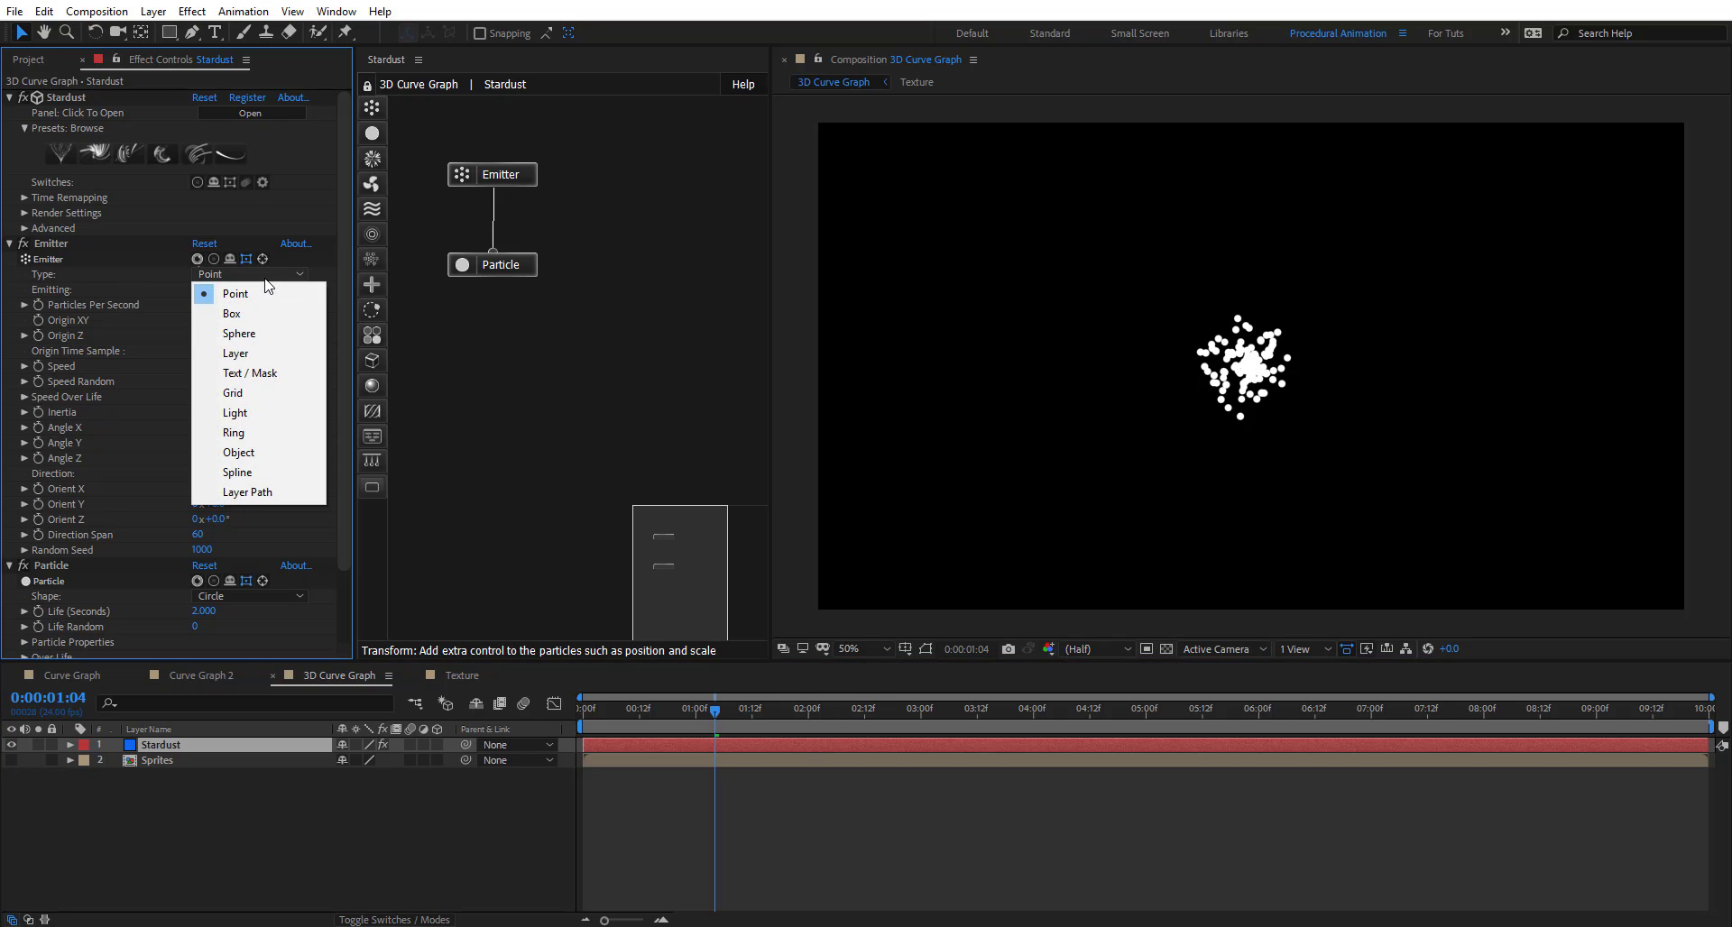
{"action": "left_click", "coordinate": [236, 394]}
{"action": "scroll", "coordinate": [132, 345], "scroll_direction": "down", "scroll_amount": 2}
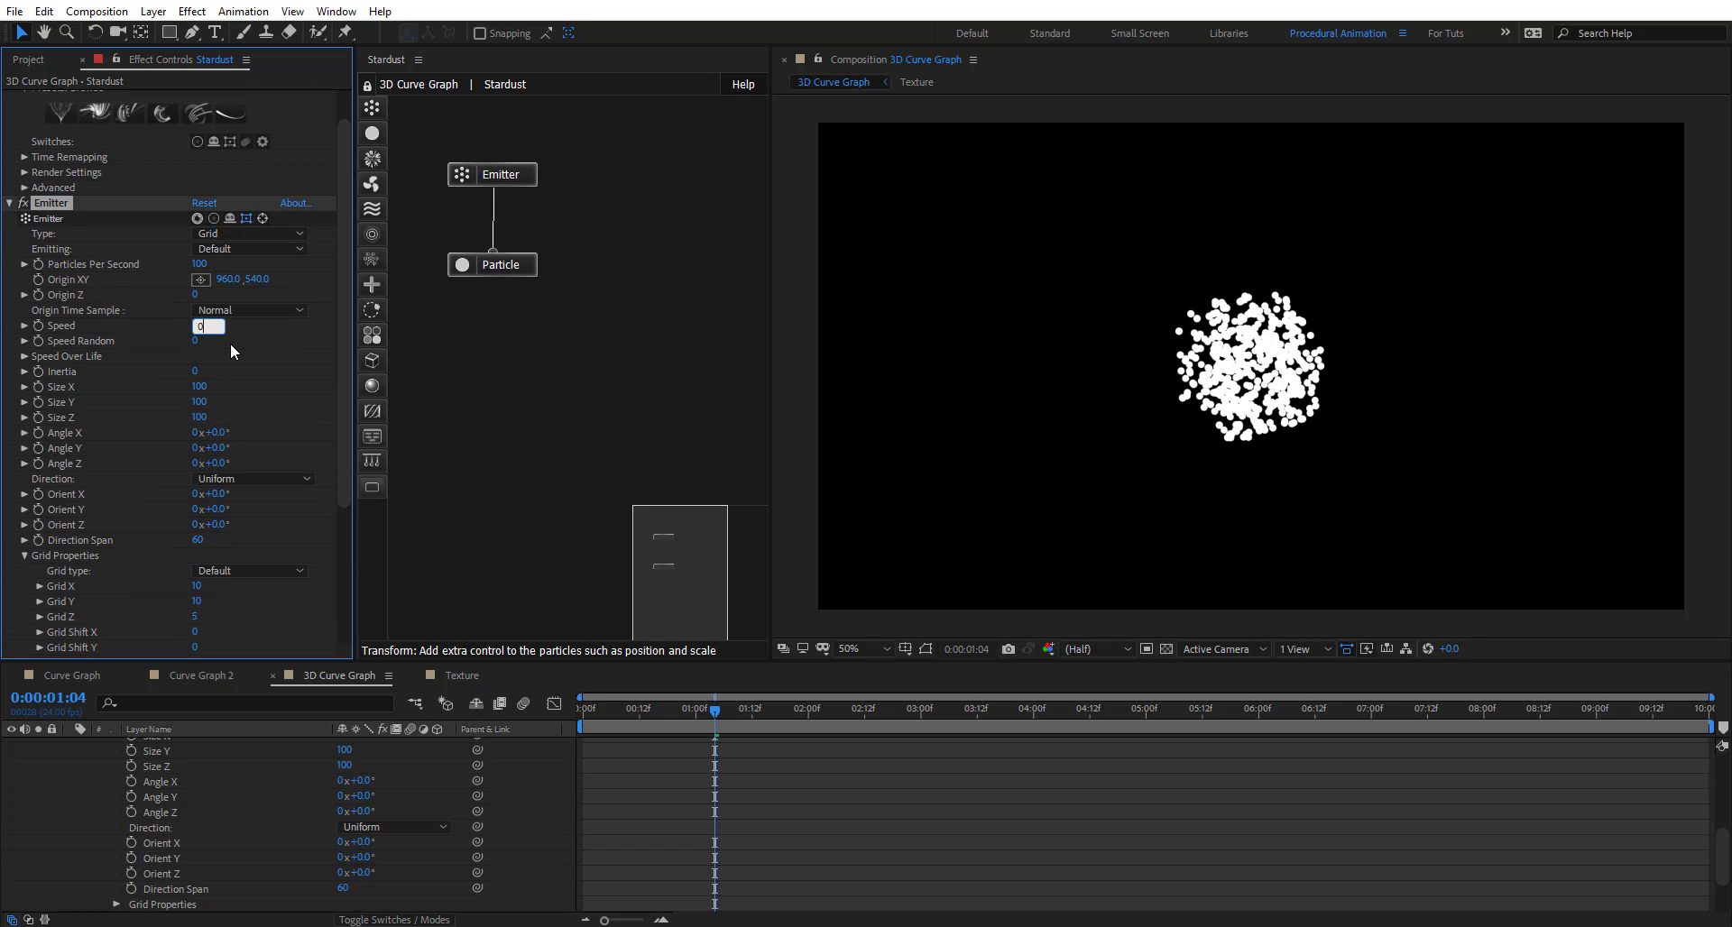
{"action": "key", "text": "Return"}
Set the emitter size to 1920 × 1080 with Size Z 0
{"action": "left_click", "coordinate": [200, 388]}
{"action": "type", "text": "1920"}
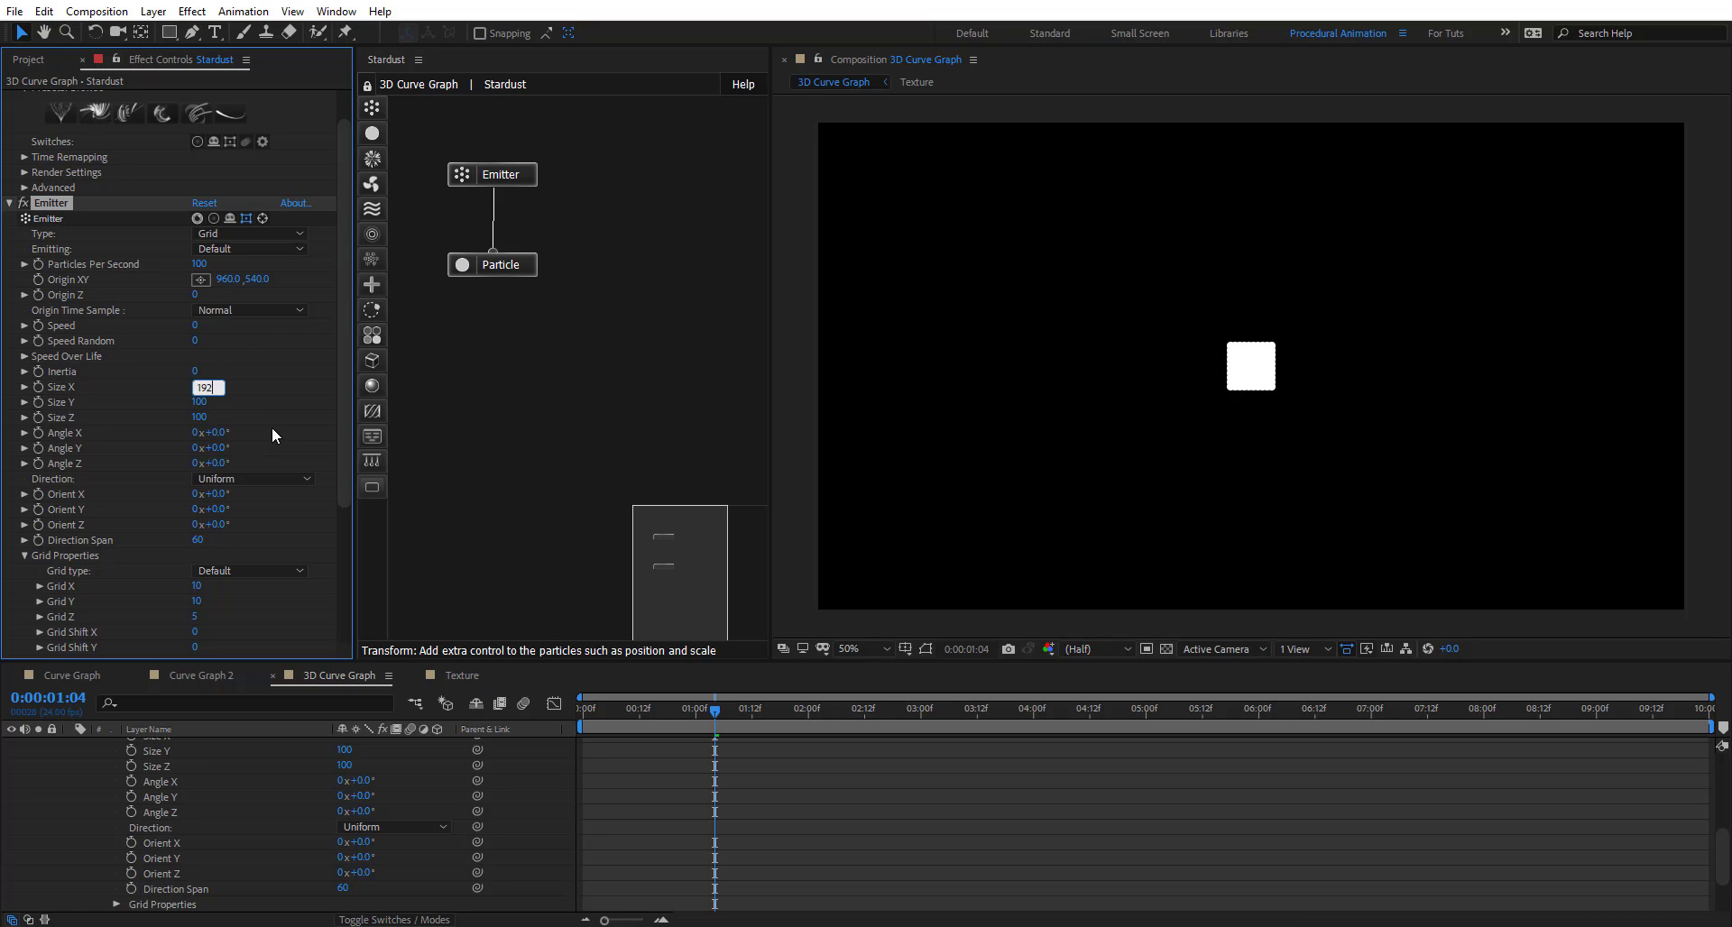
{"action": "key", "text": "Return"}
{"action": "left_click", "coordinate": [199, 404]}
{"action": "type", "text": "108"}
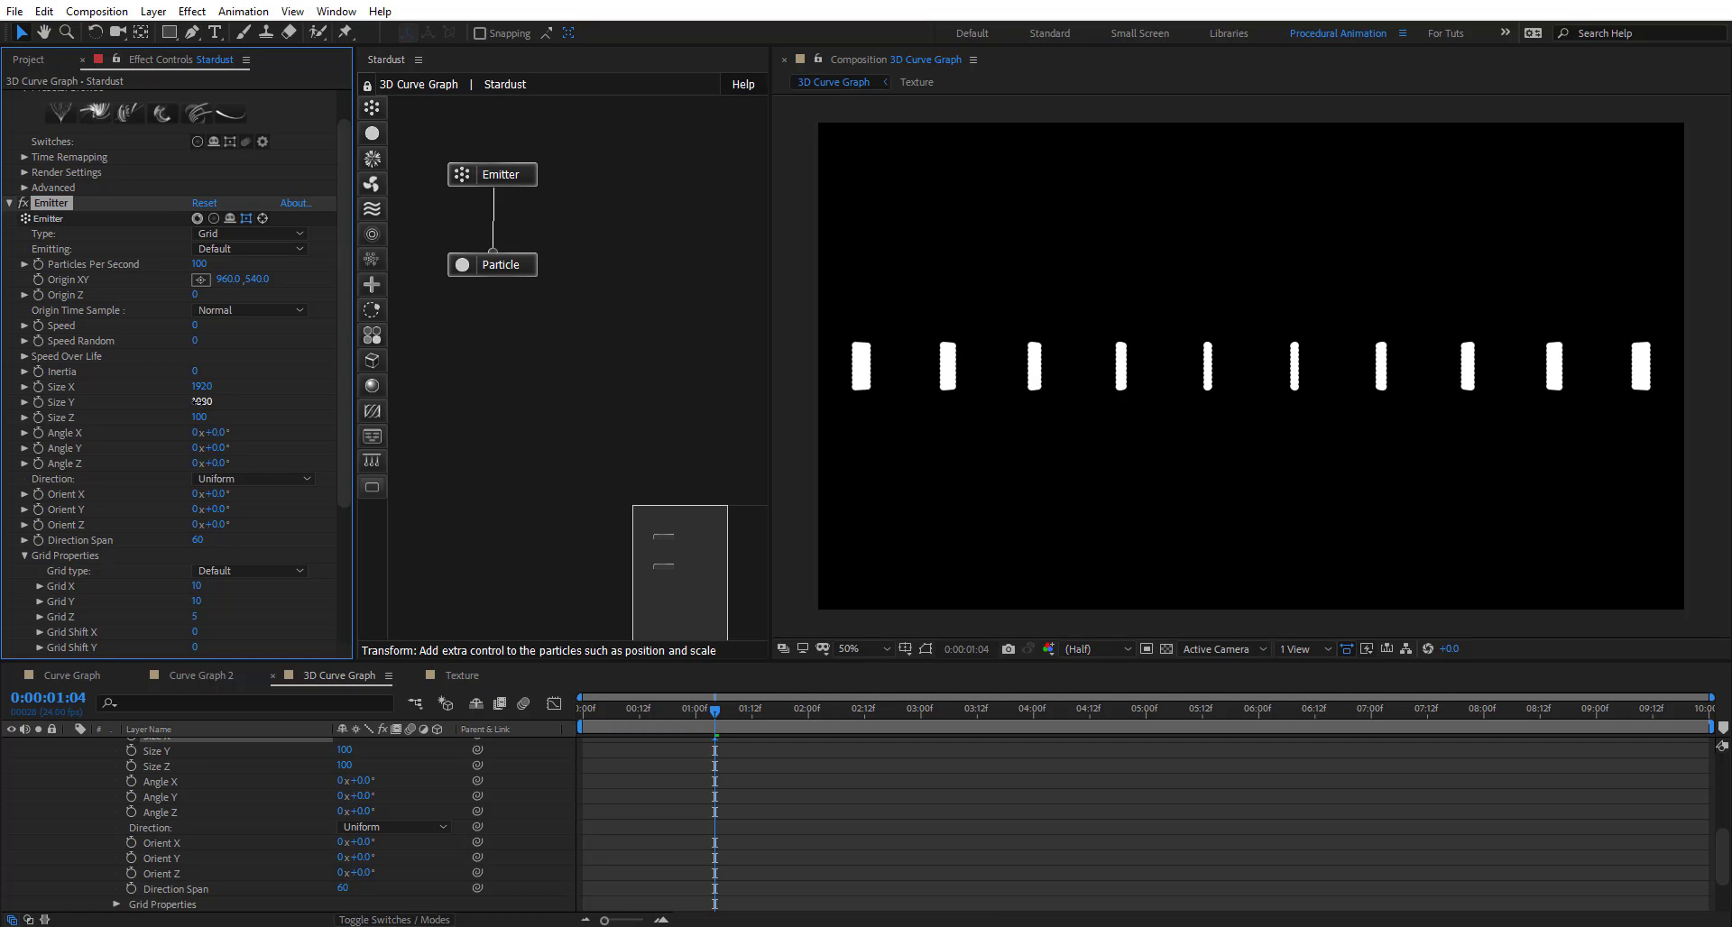
{"action": "type", "text": "0"}
{"action": "key", "text": "Return"}
{"action": "left_click_drag", "start_coordinate": [199, 416], "coordinate": [100, 427]}
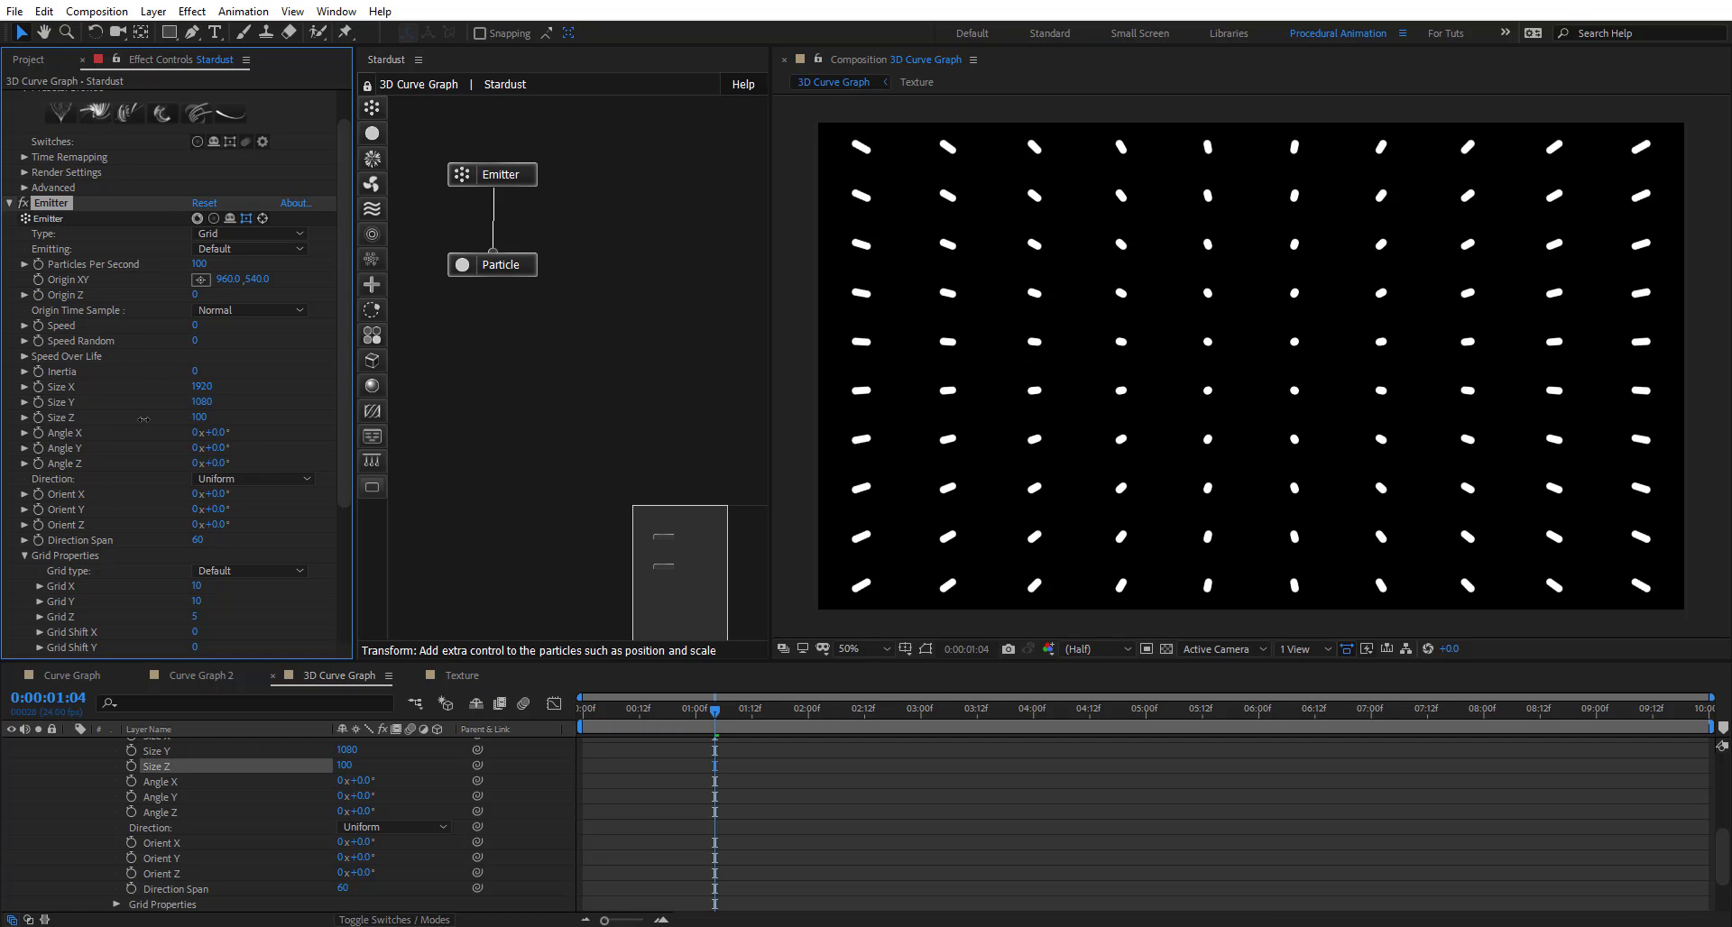
Raise Grid X and Grid Y to 156 by 31 particles
{"action": "scroll", "coordinate": [115, 419], "scroll_direction": "down", "scroll_amount": 3}
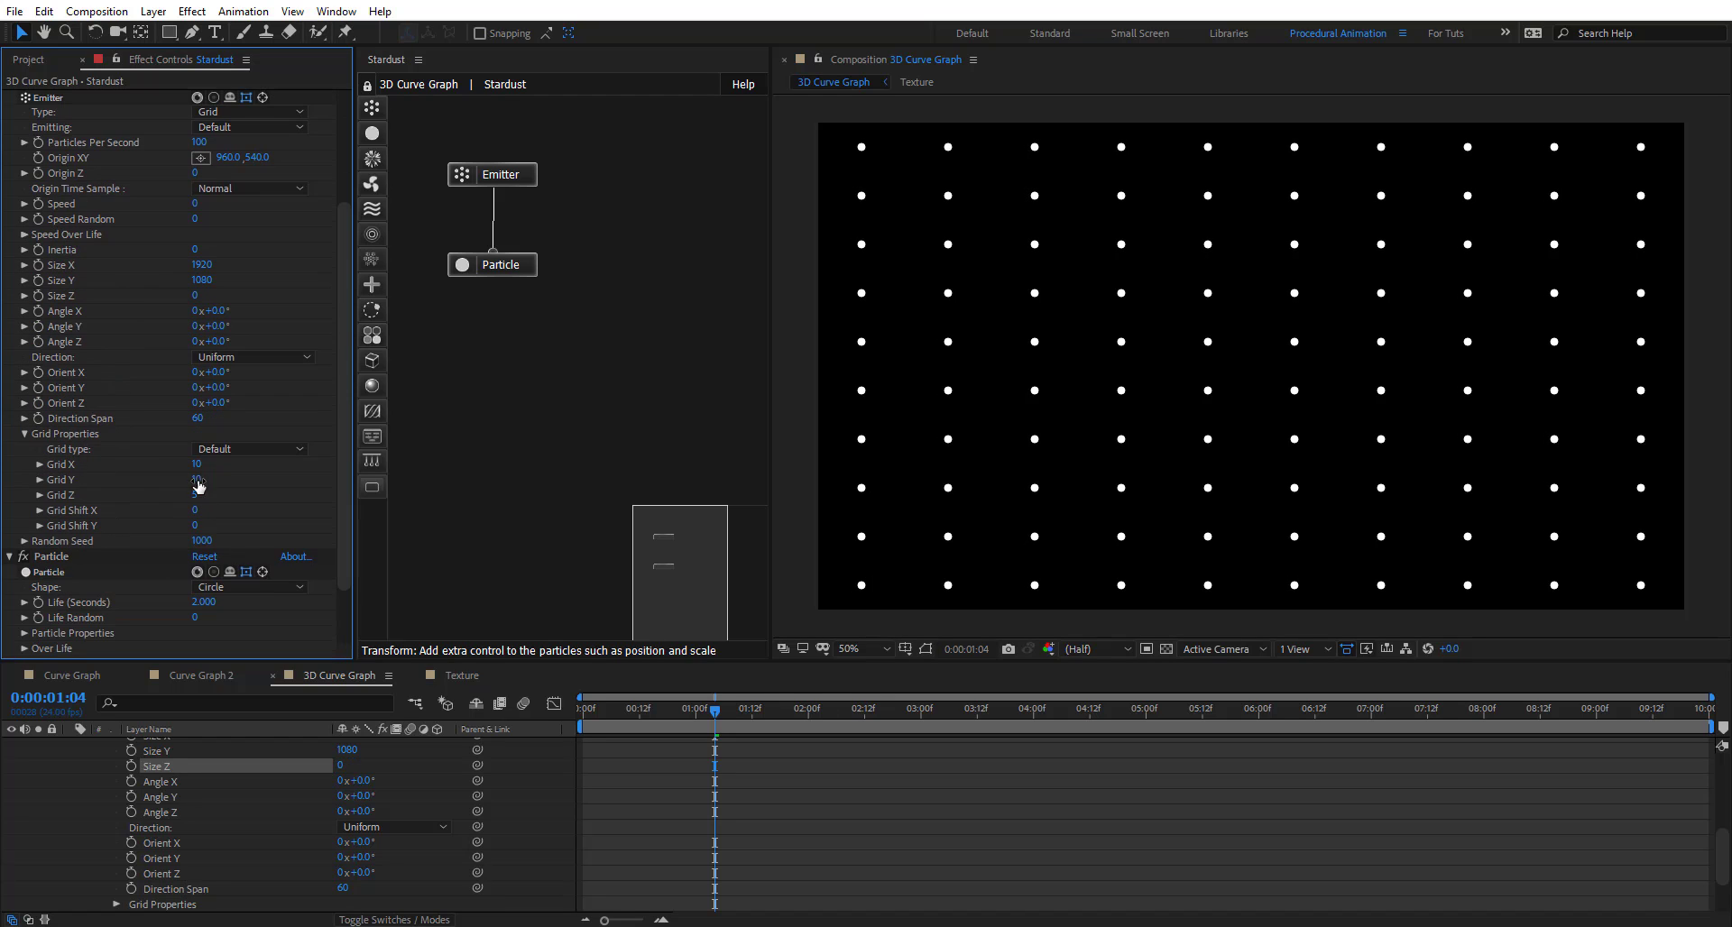
{"action": "left_click", "coordinate": [164, 499]}
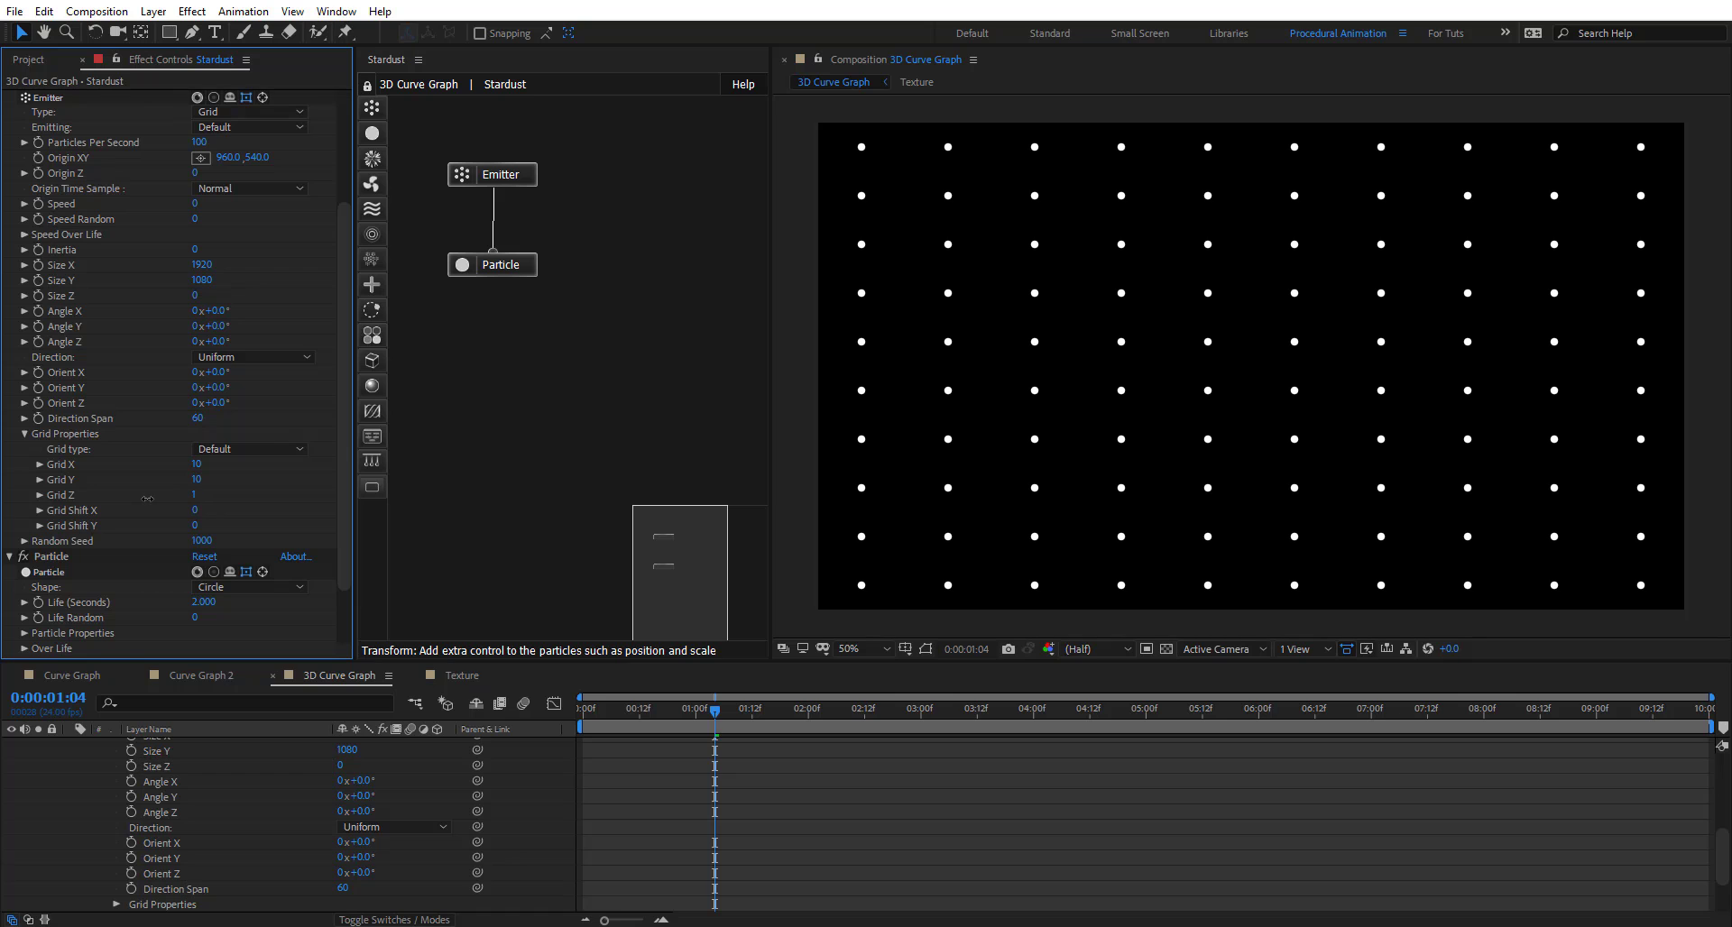
{"action": "mouse_move", "coordinate": [196, 463]}
{"action": "left_mouse_down"}
{"action": "mouse_move", "coordinate": [335, 473]}
{"action": "mouse_move", "coordinate": [217, 484]}
{"action": "left_mouse_up"}
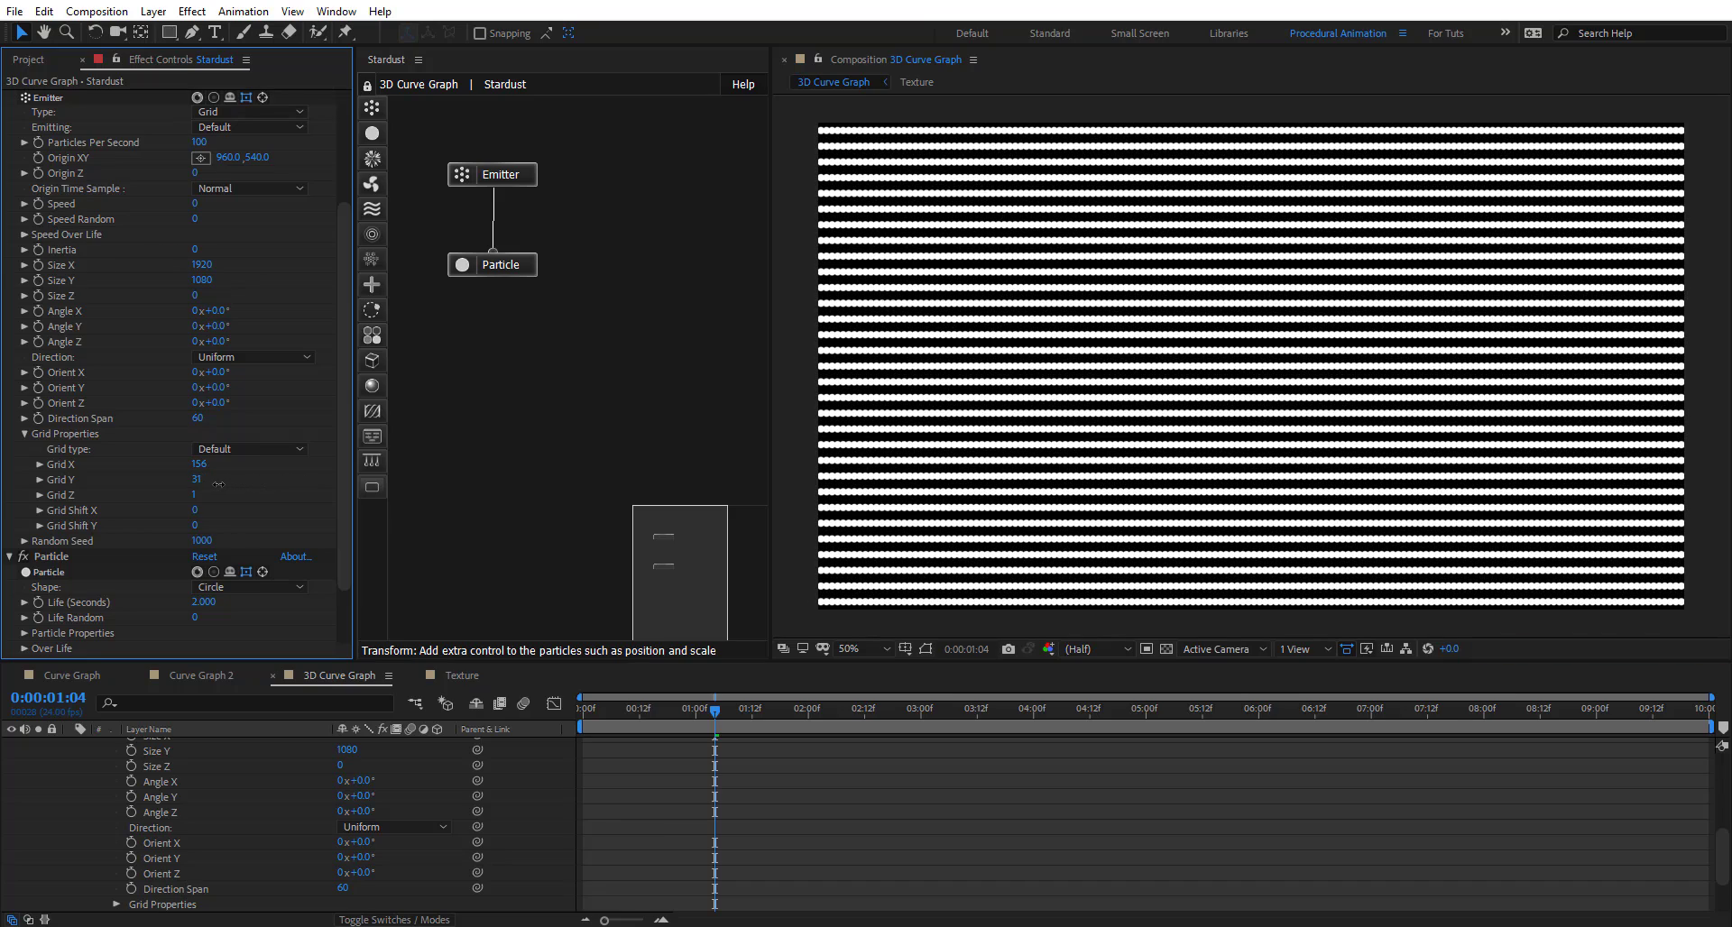
Give the particles a Life of 10 seconds and a Size of 1 pixel
{"action": "left_click", "coordinate": [501, 264]}
{"action": "scroll", "coordinate": [116, 458], "scroll_direction": "down", "scroll_amount": 1}
{"action": "scroll", "coordinate": [116, 458], "scroll_direction": "down", "scroll_amount": 2}
{"action": "left_click", "coordinate": [208, 513]}
{"action": "type", "text": "10"}
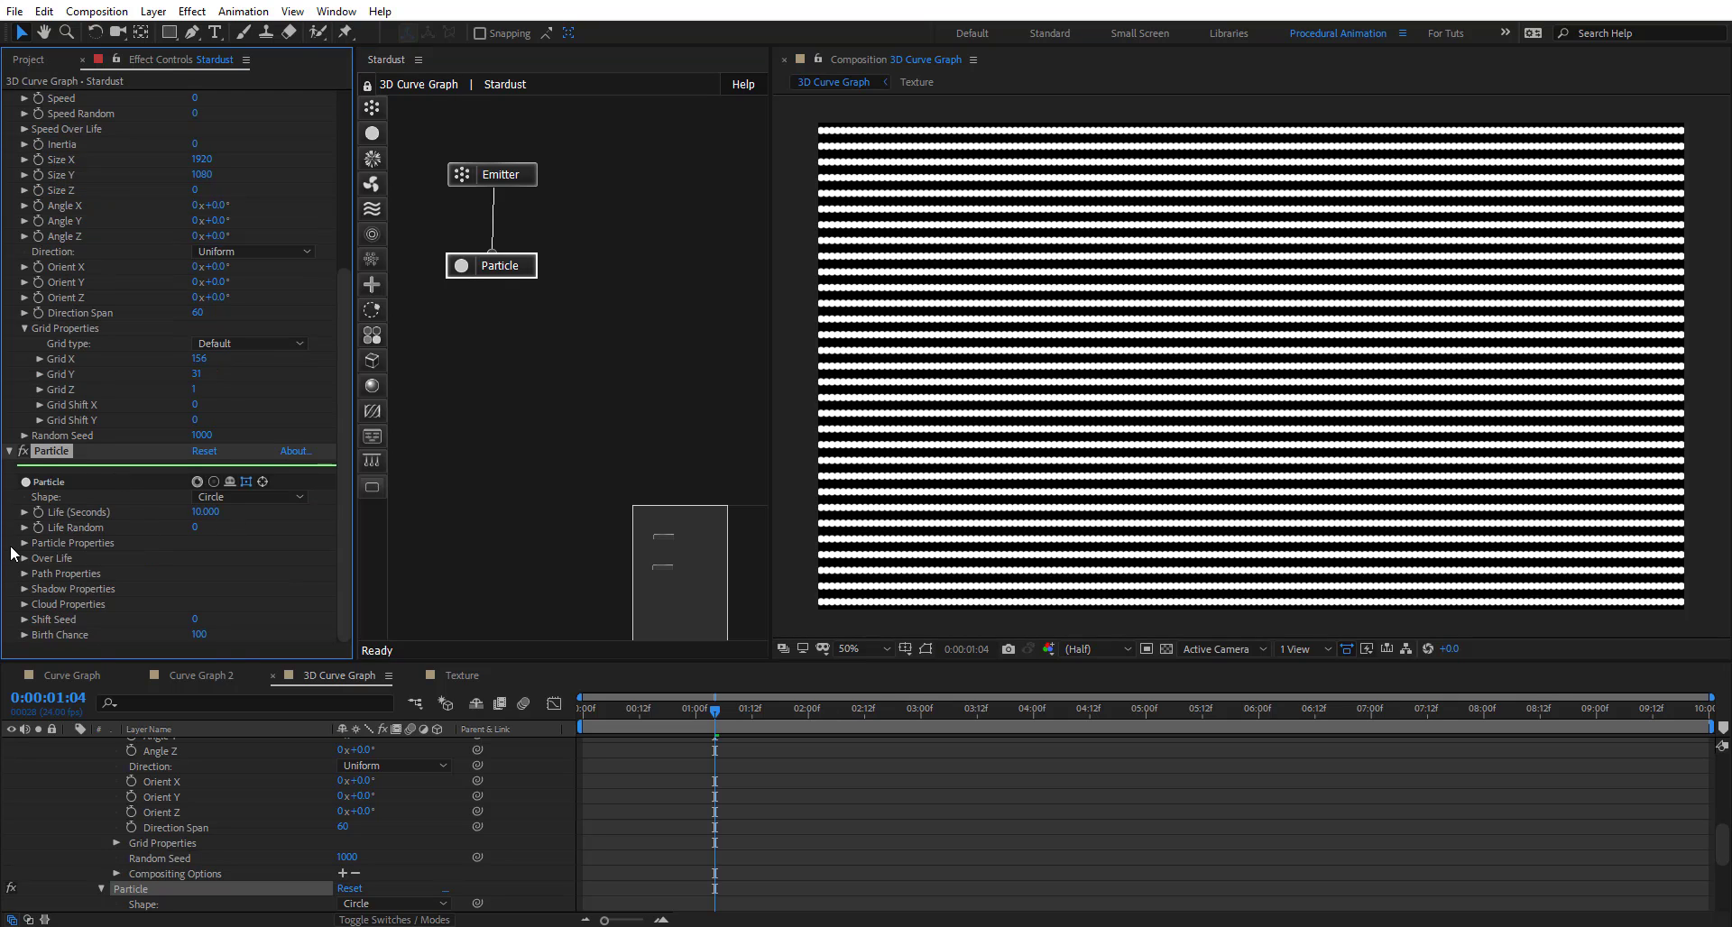
{"action": "left_click", "coordinate": [25, 542]}
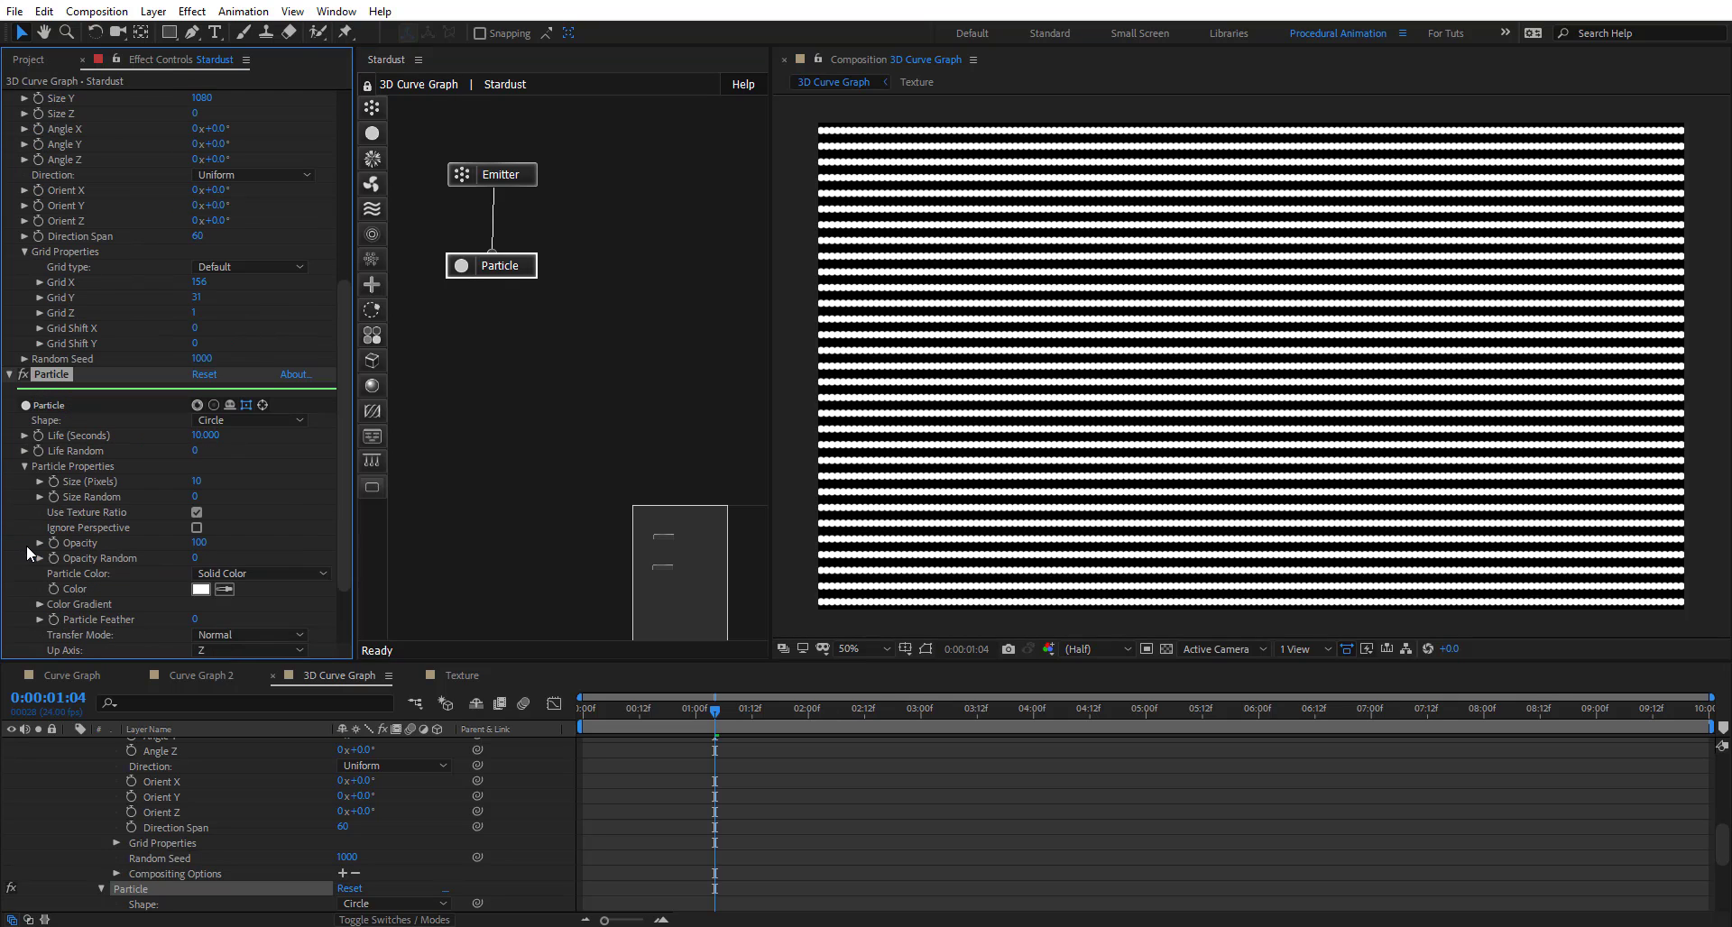
{"action": "left_click", "coordinate": [196, 481]}
{"action": "type", "text": "1"}
{"action": "key", "text": "Return"}
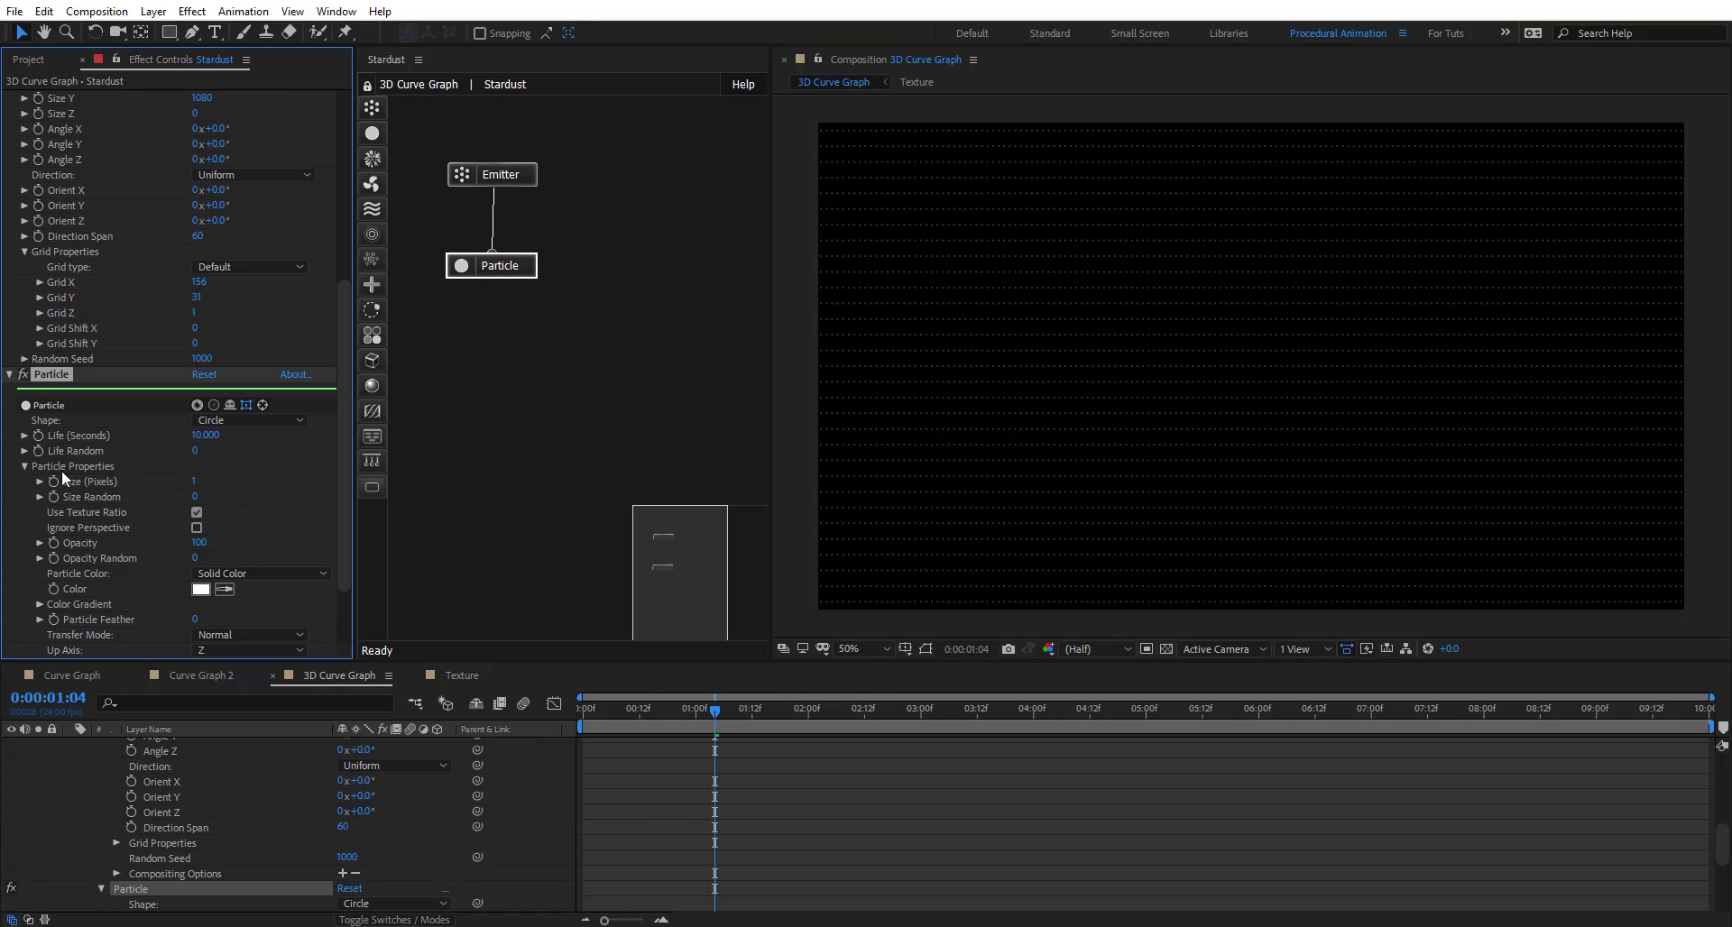
Set the grid to Grid Y 30 and Grid X 800, forming thin horizontal lines
{"action": "left_click_drag", "start_coordinate": [199, 282], "coordinate": [668, 289]}
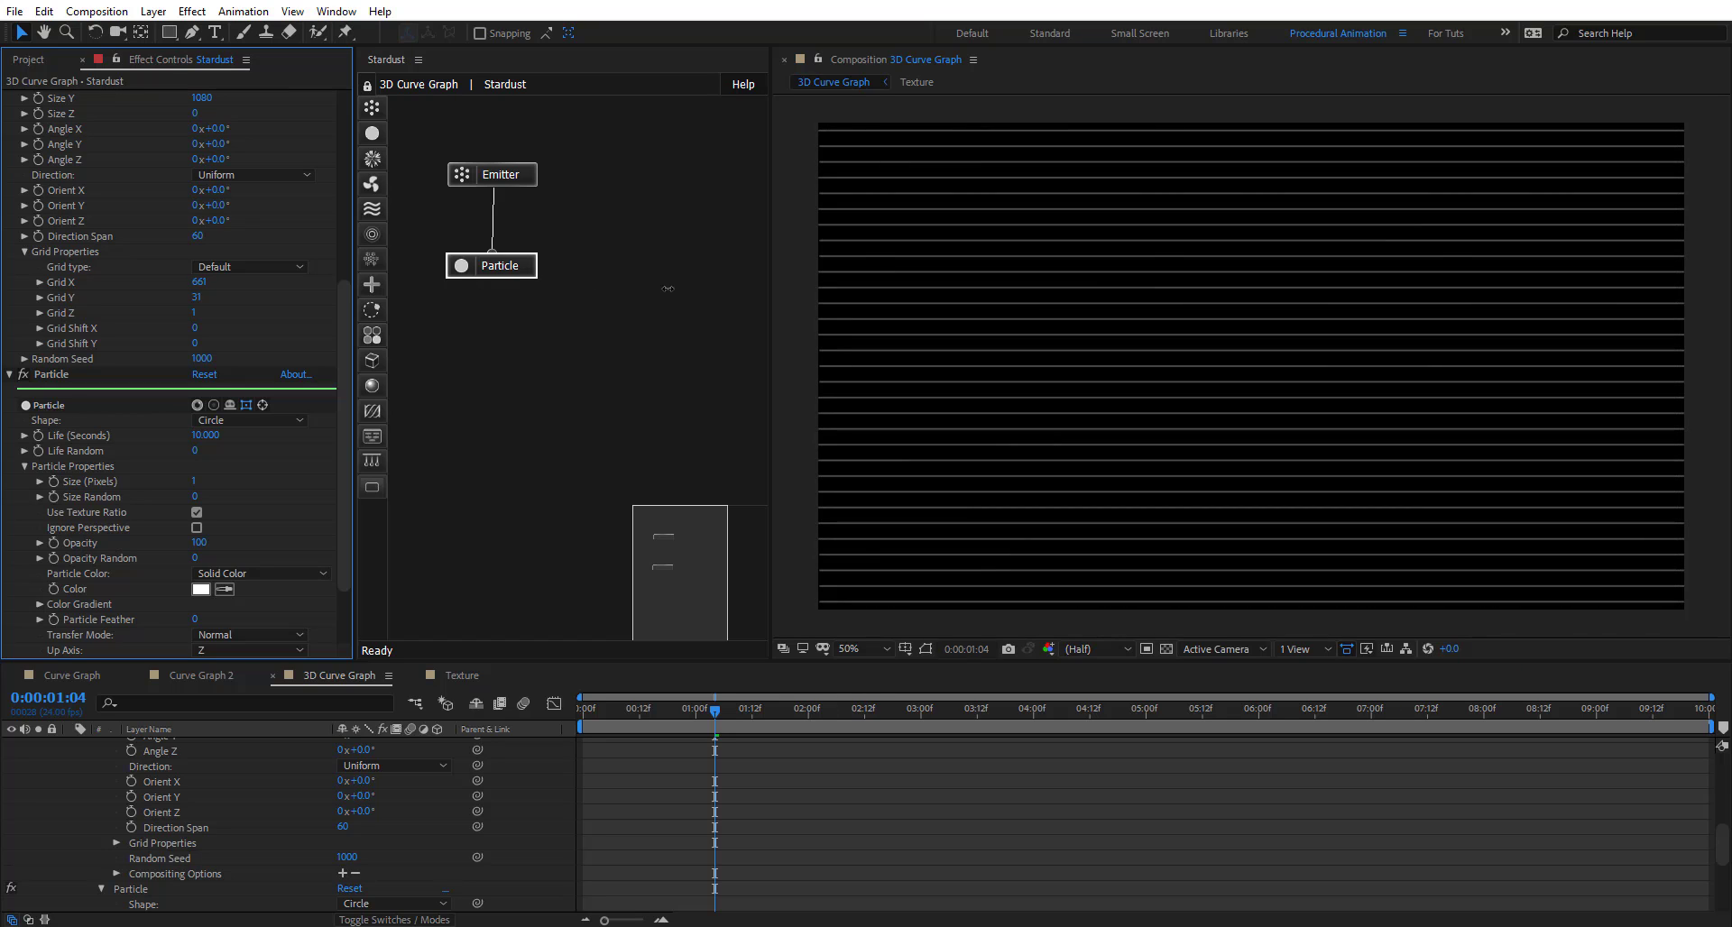
{"action": "left_click", "coordinate": [204, 299]}
{"action": "type", "text": "30"}
{"action": "key", "text": "Return"}
{"action": "left_click", "coordinate": [196, 283]}
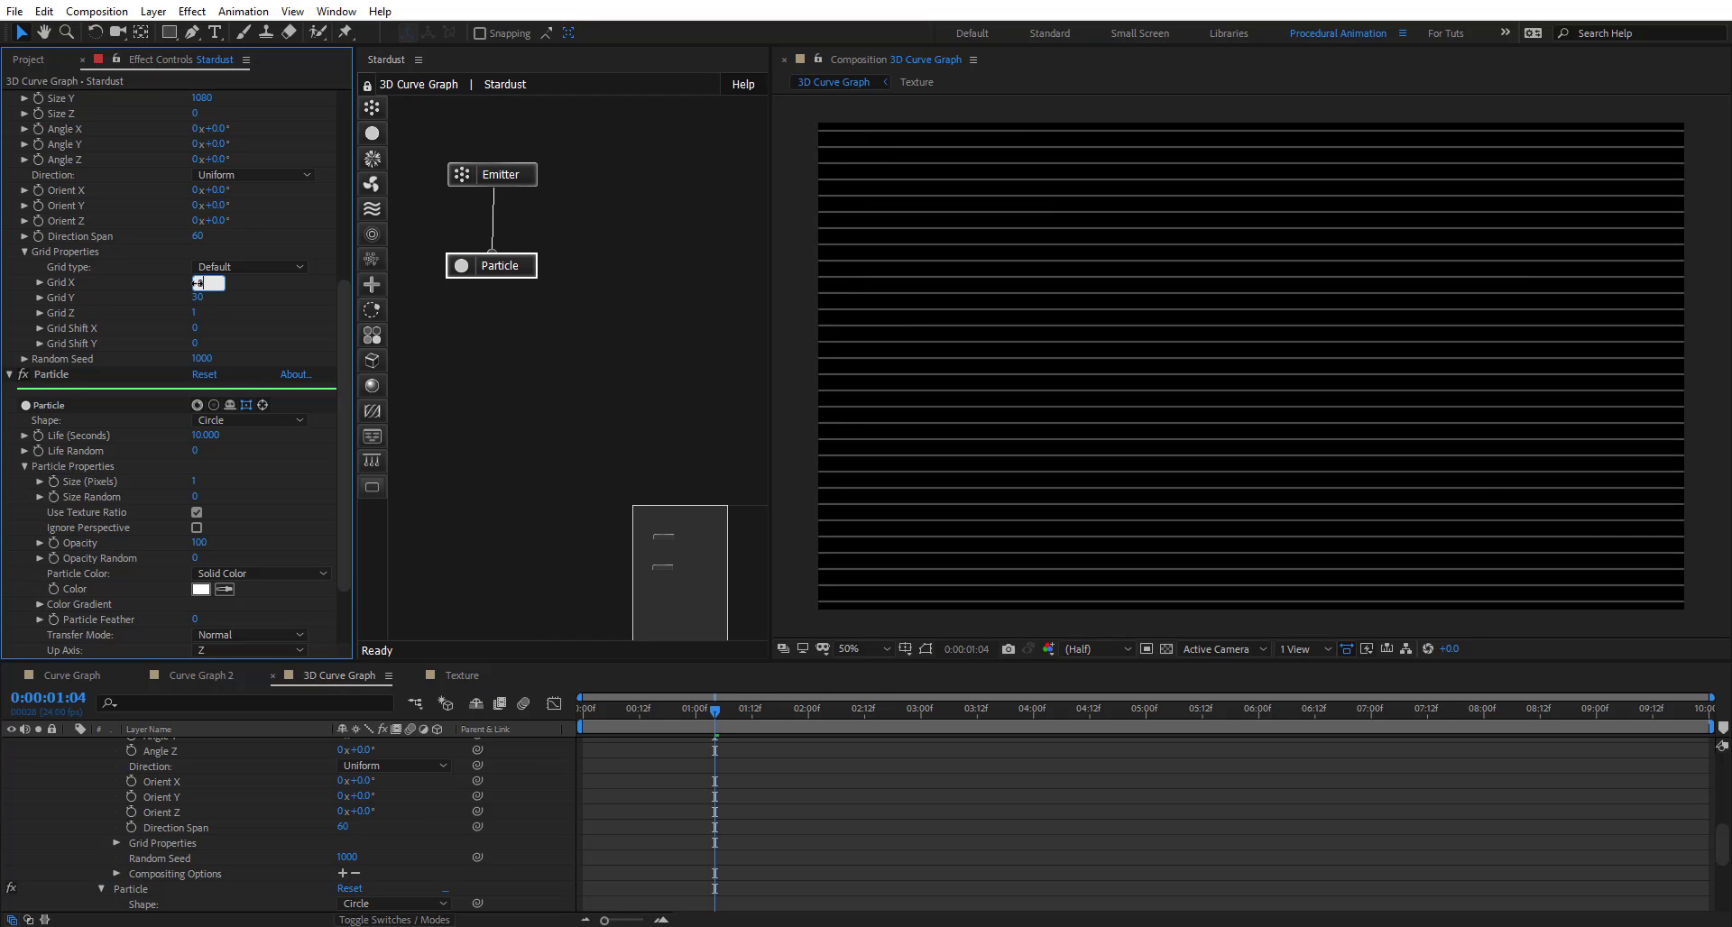
{"action": "type", "text": "900"}
{"action": "key", "text": "Return"}
{"action": "scroll", "coordinate": [1133, 337], "scroll_direction": "up", "scroll_amount": 4}
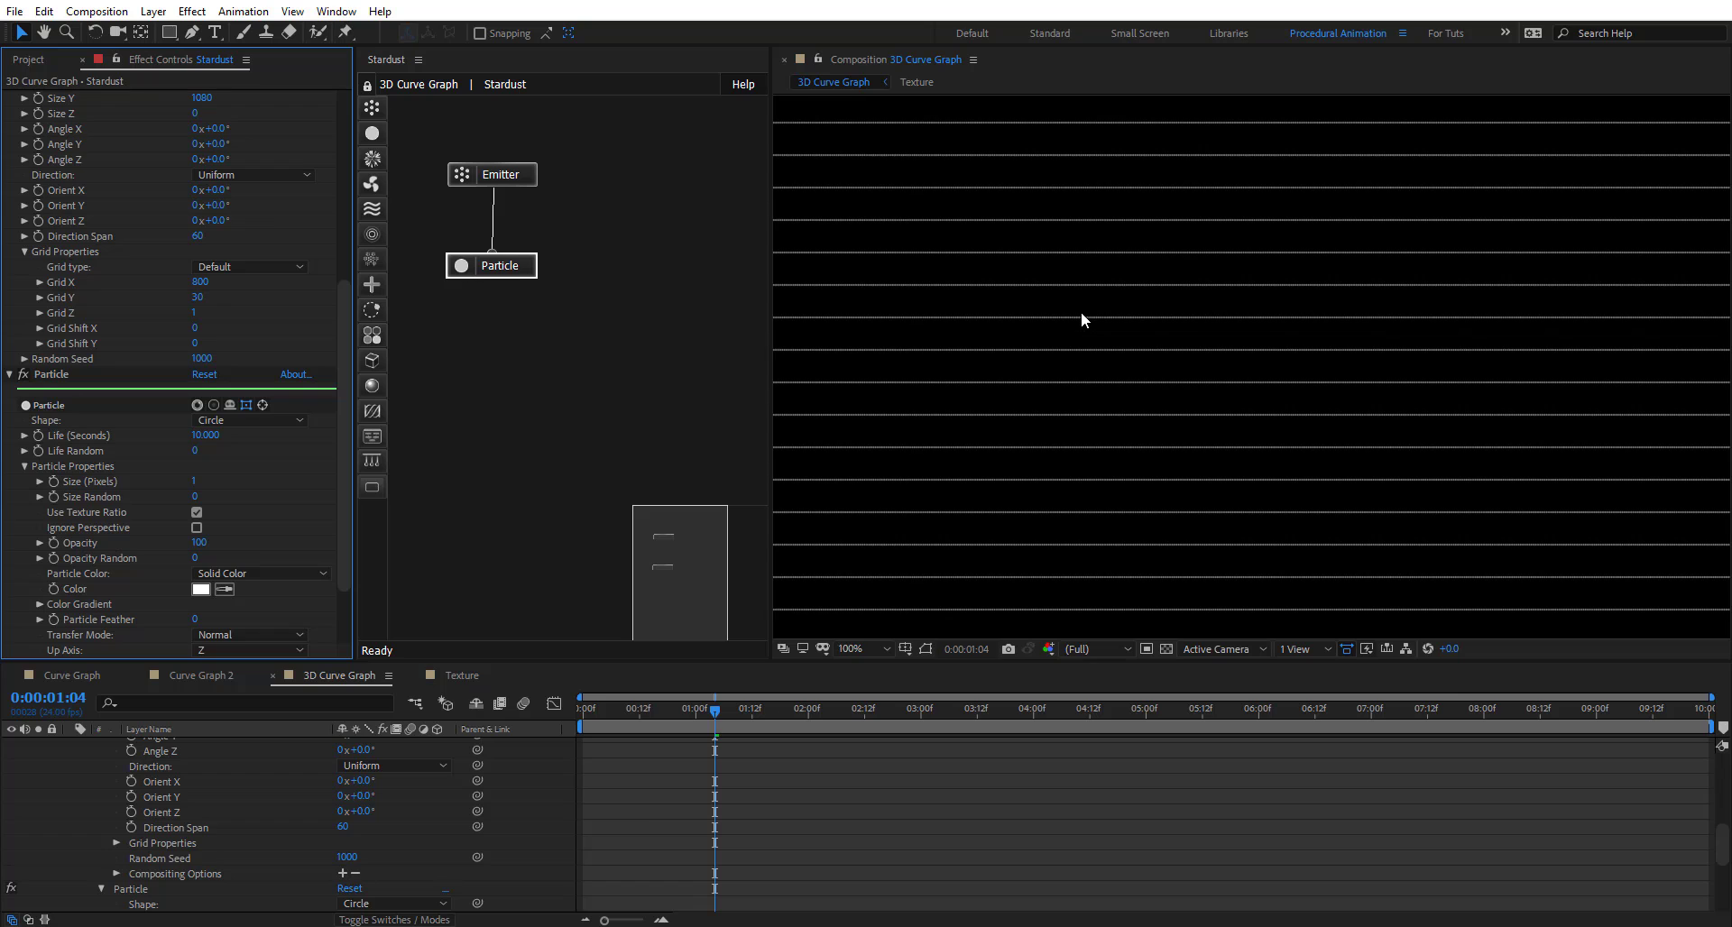
{"action": "scroll", "coordinate": [1021, 410], "scroll_direction": "down", "scroll_amount": 4}
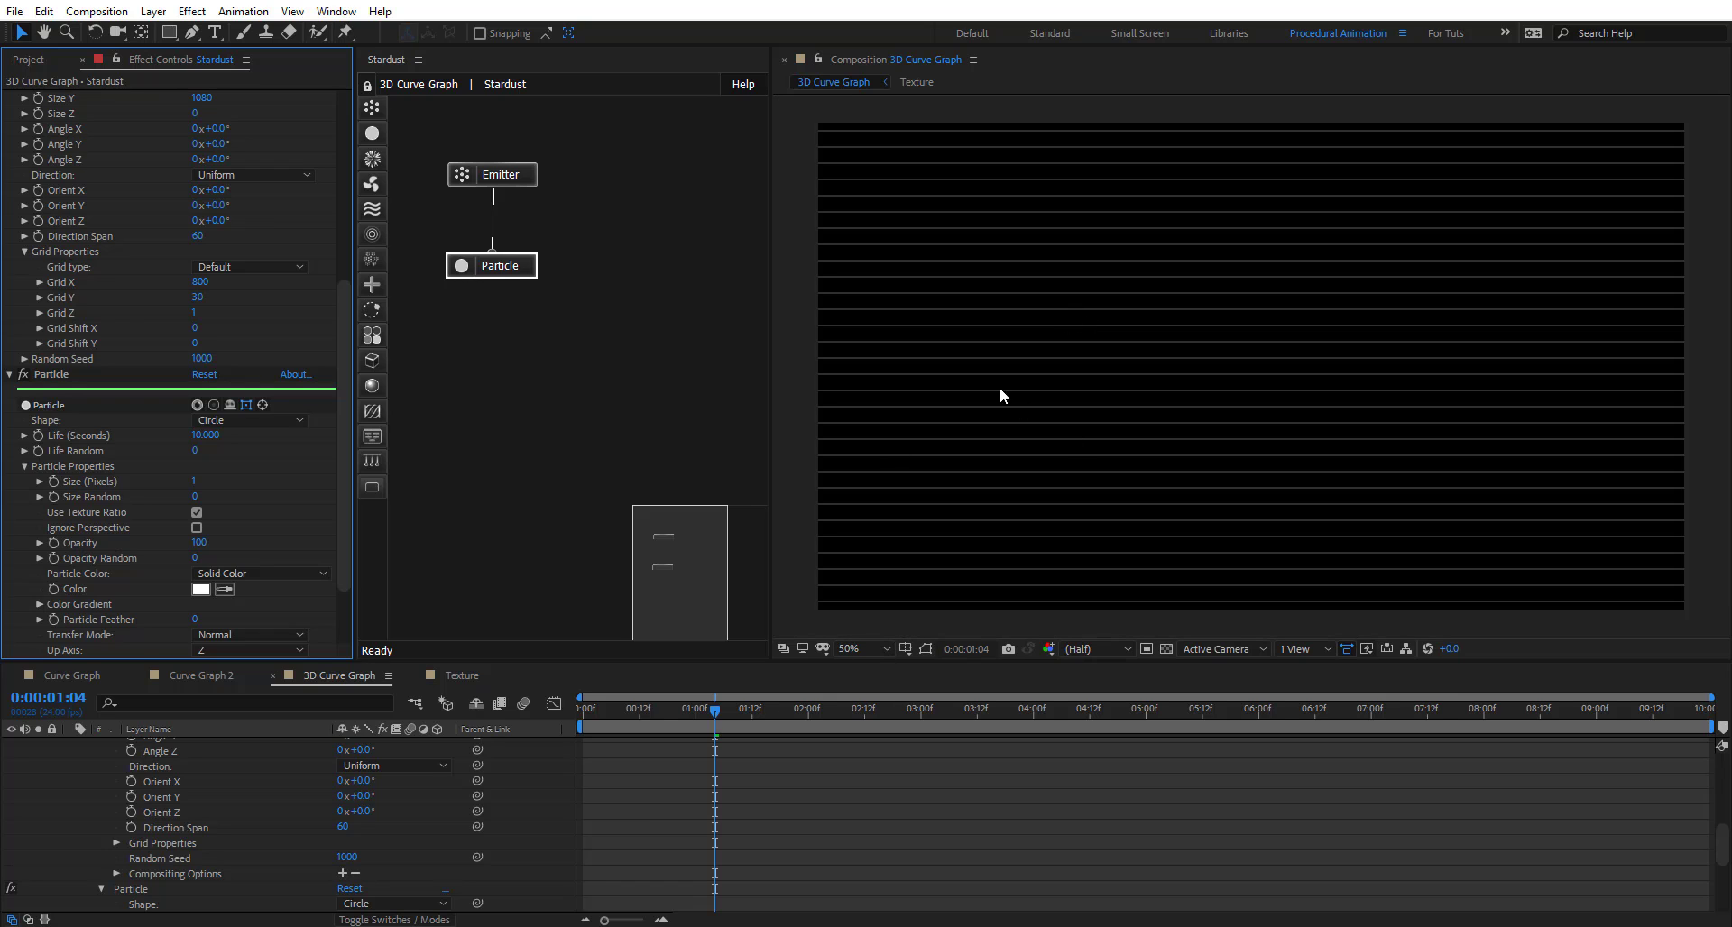
{"action": "scroll", "coordinate": [95, 285], "scroll_direction": "up", "scroll_amount": 10}
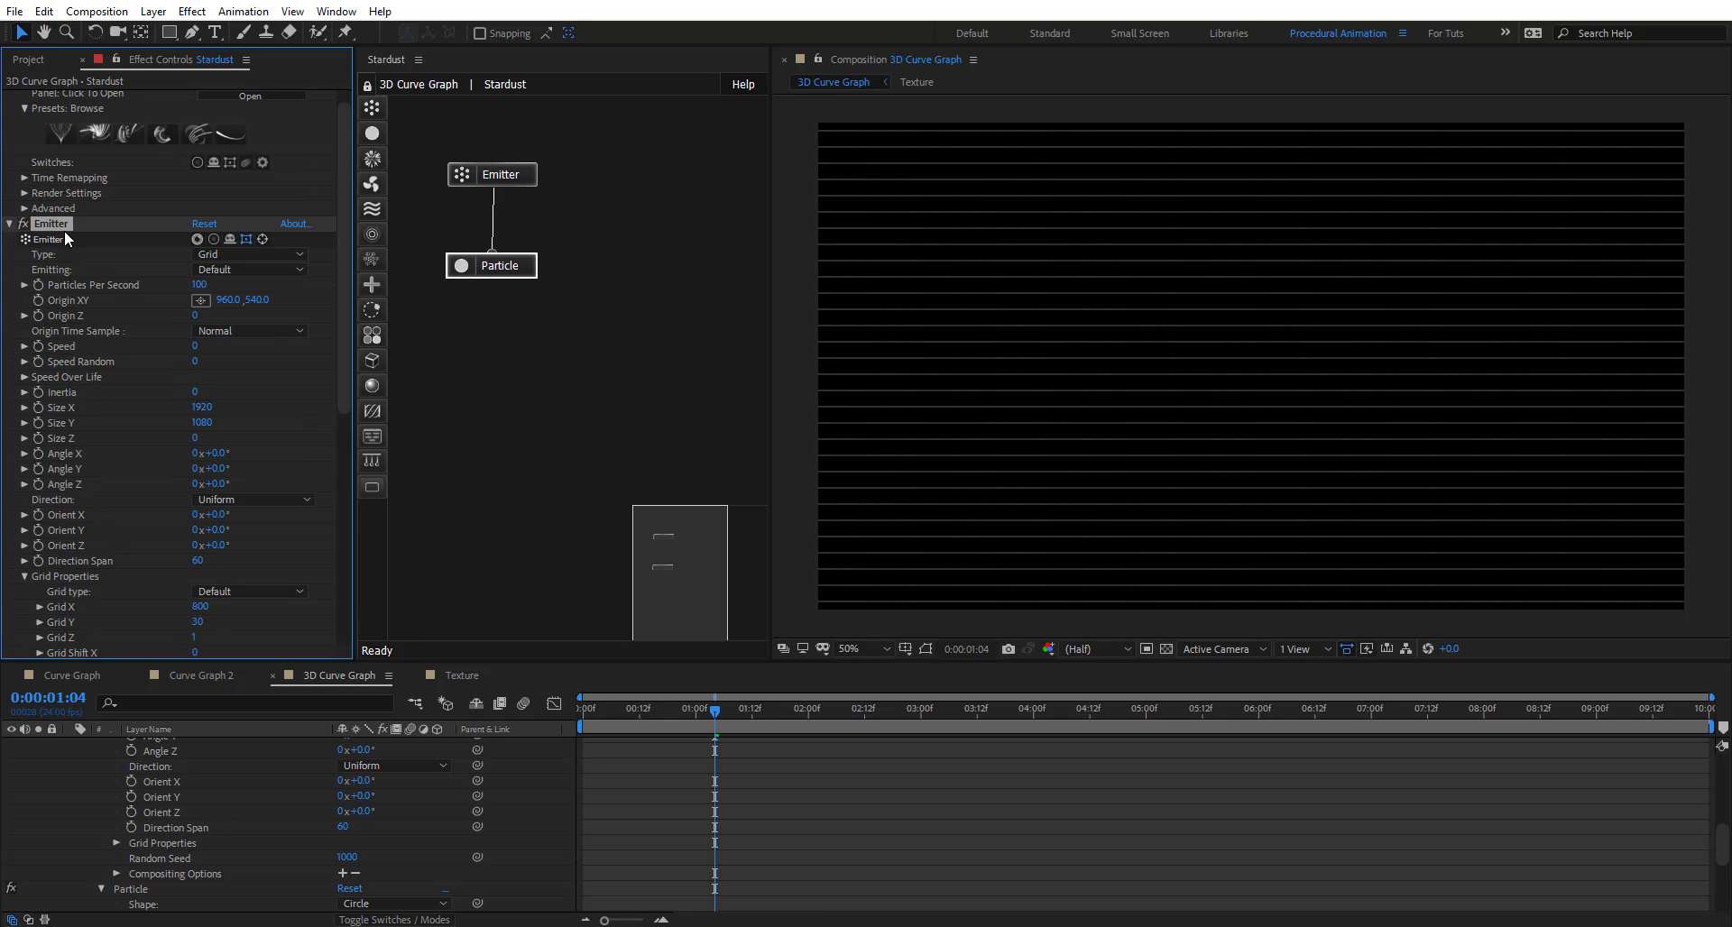
Rename the Emitter to yGrid and the Particle to pGrid
{"action": "key", "text": "Return"}
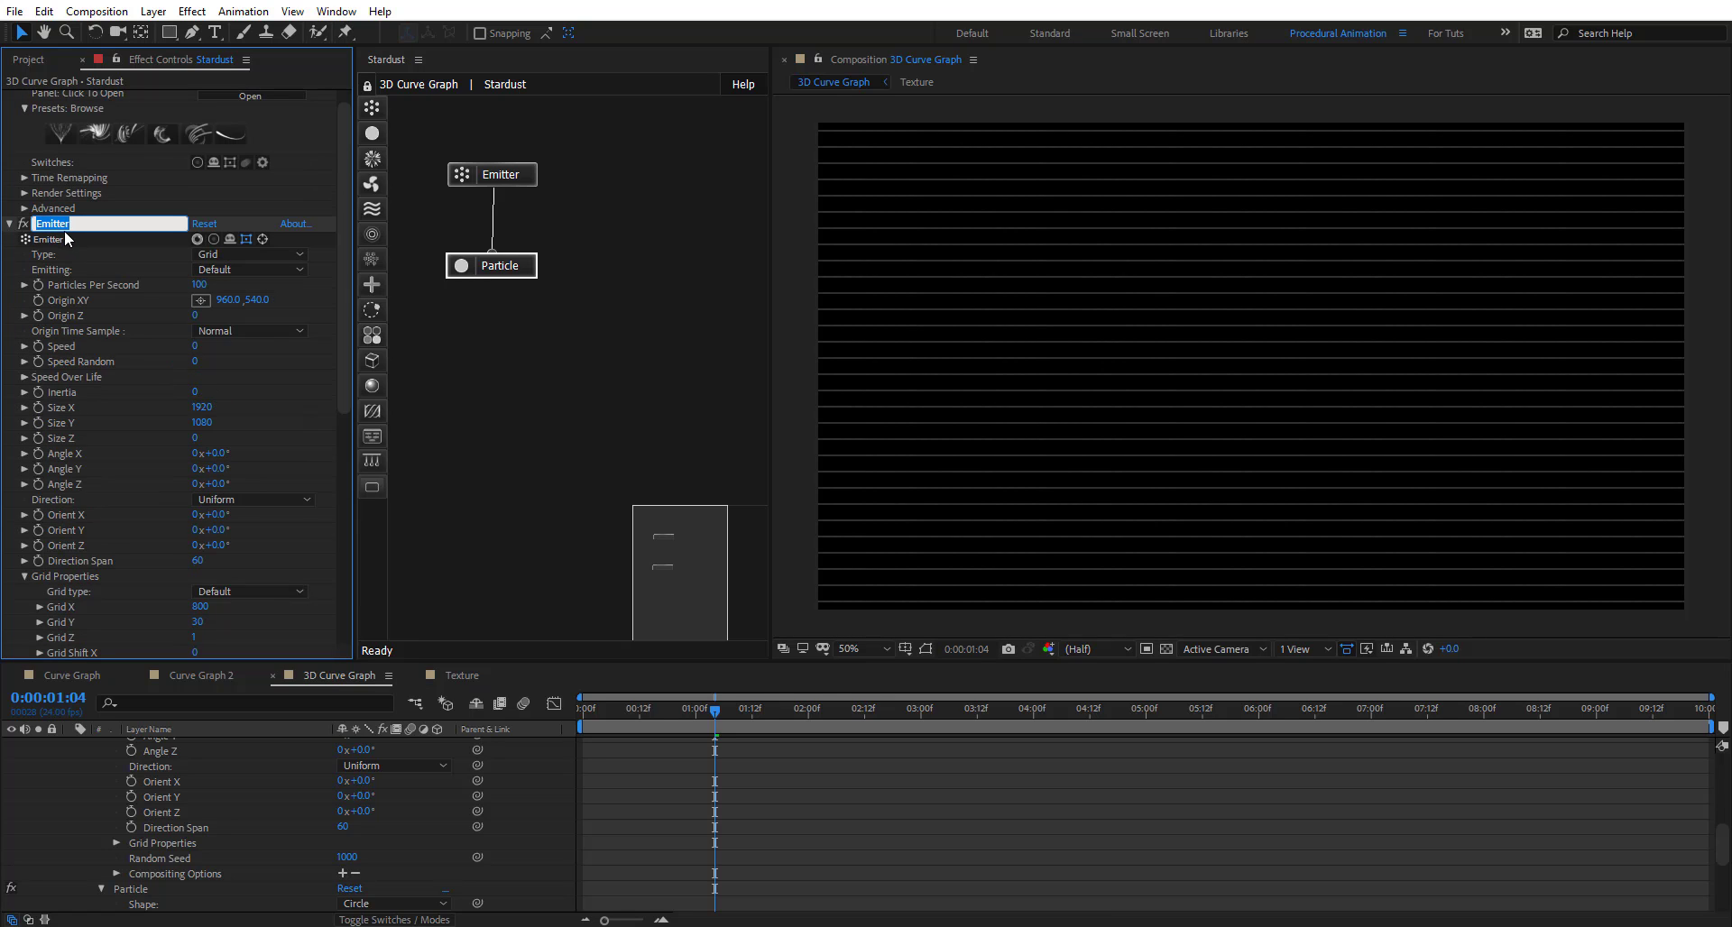
{"action": "type", "text": "yGrid"}
{"action": "key", "text": "Return"}
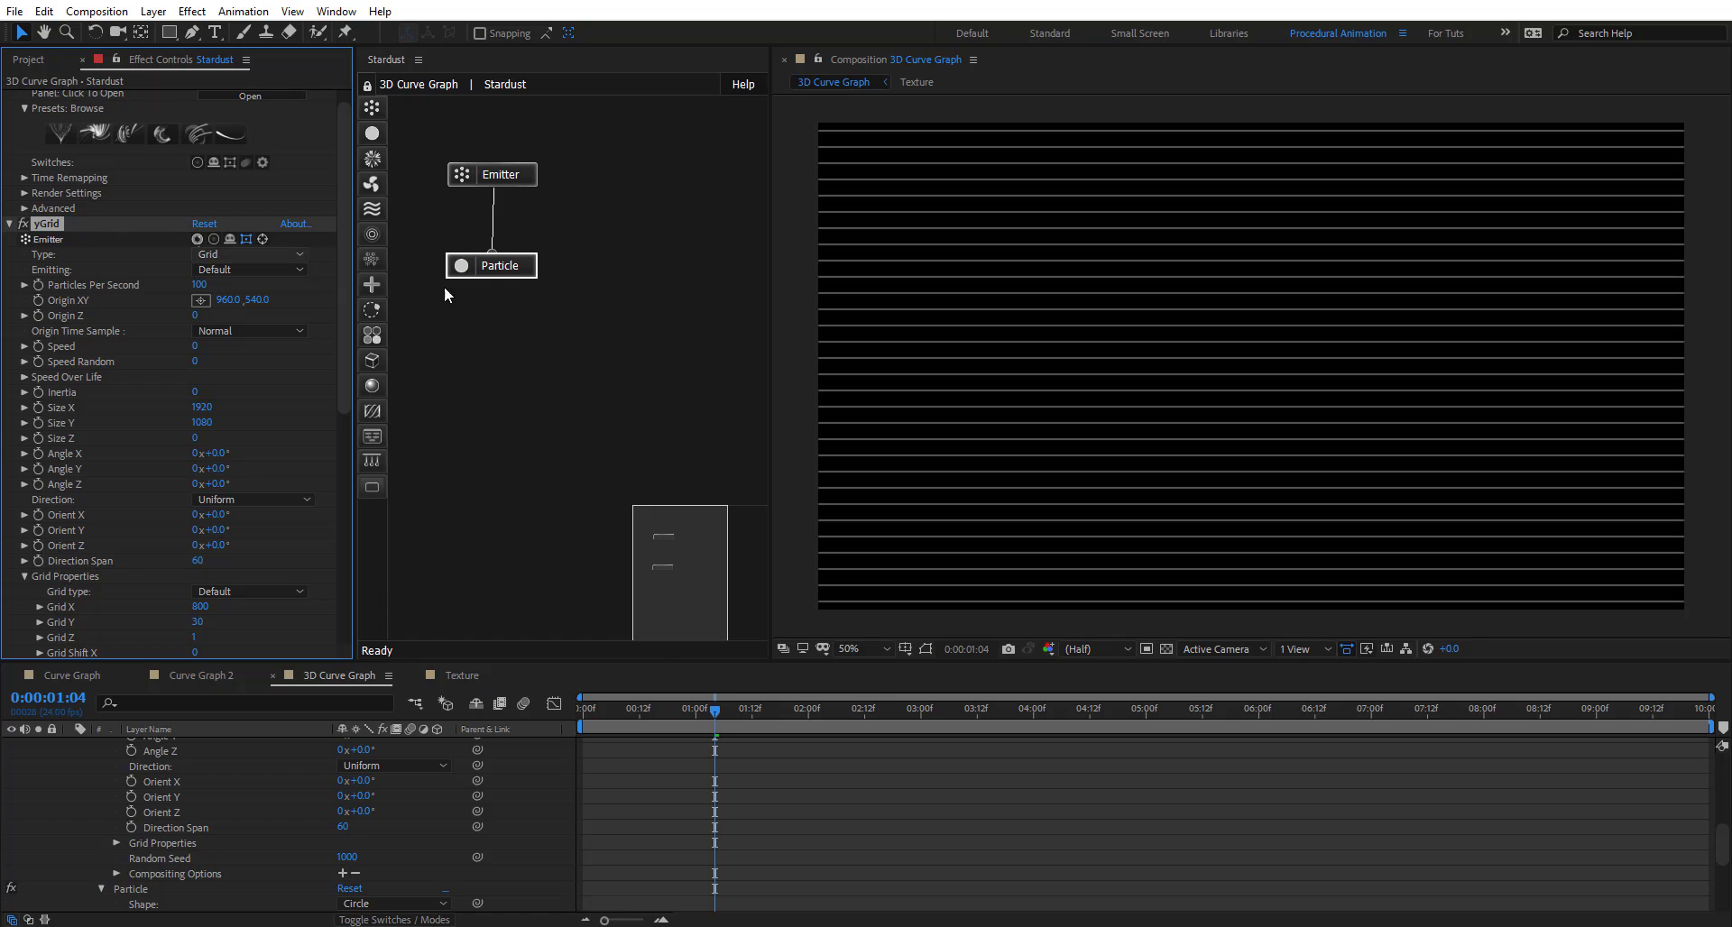
{"action": "left_click", "coordinate": [510, 270]}
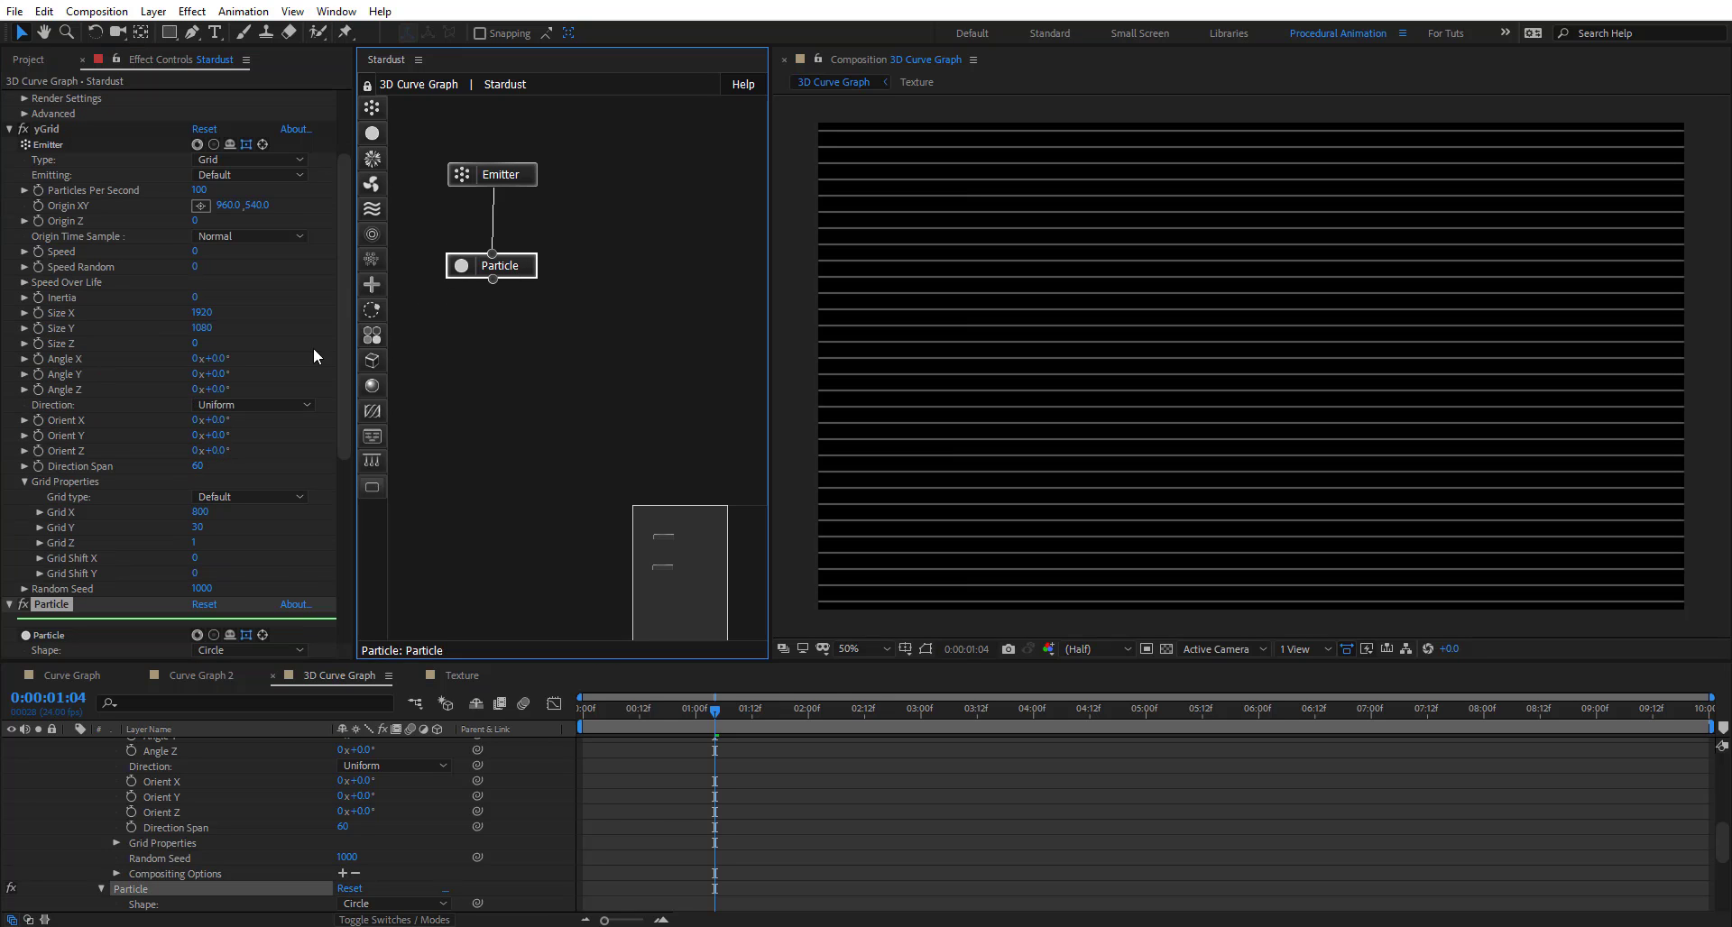
{"action": "left_click", "coordinate": [56, 604]}
{"action": "key", "text": "Return"}
{"action": "type", "text": "pGrid"}
{"action": "key", "text": "Return"}
Duplicate the yGrid emitter, wire the copy to pGrid, and rename it xGrid
{"action": "left_click", "coordinate": [496, 173]}
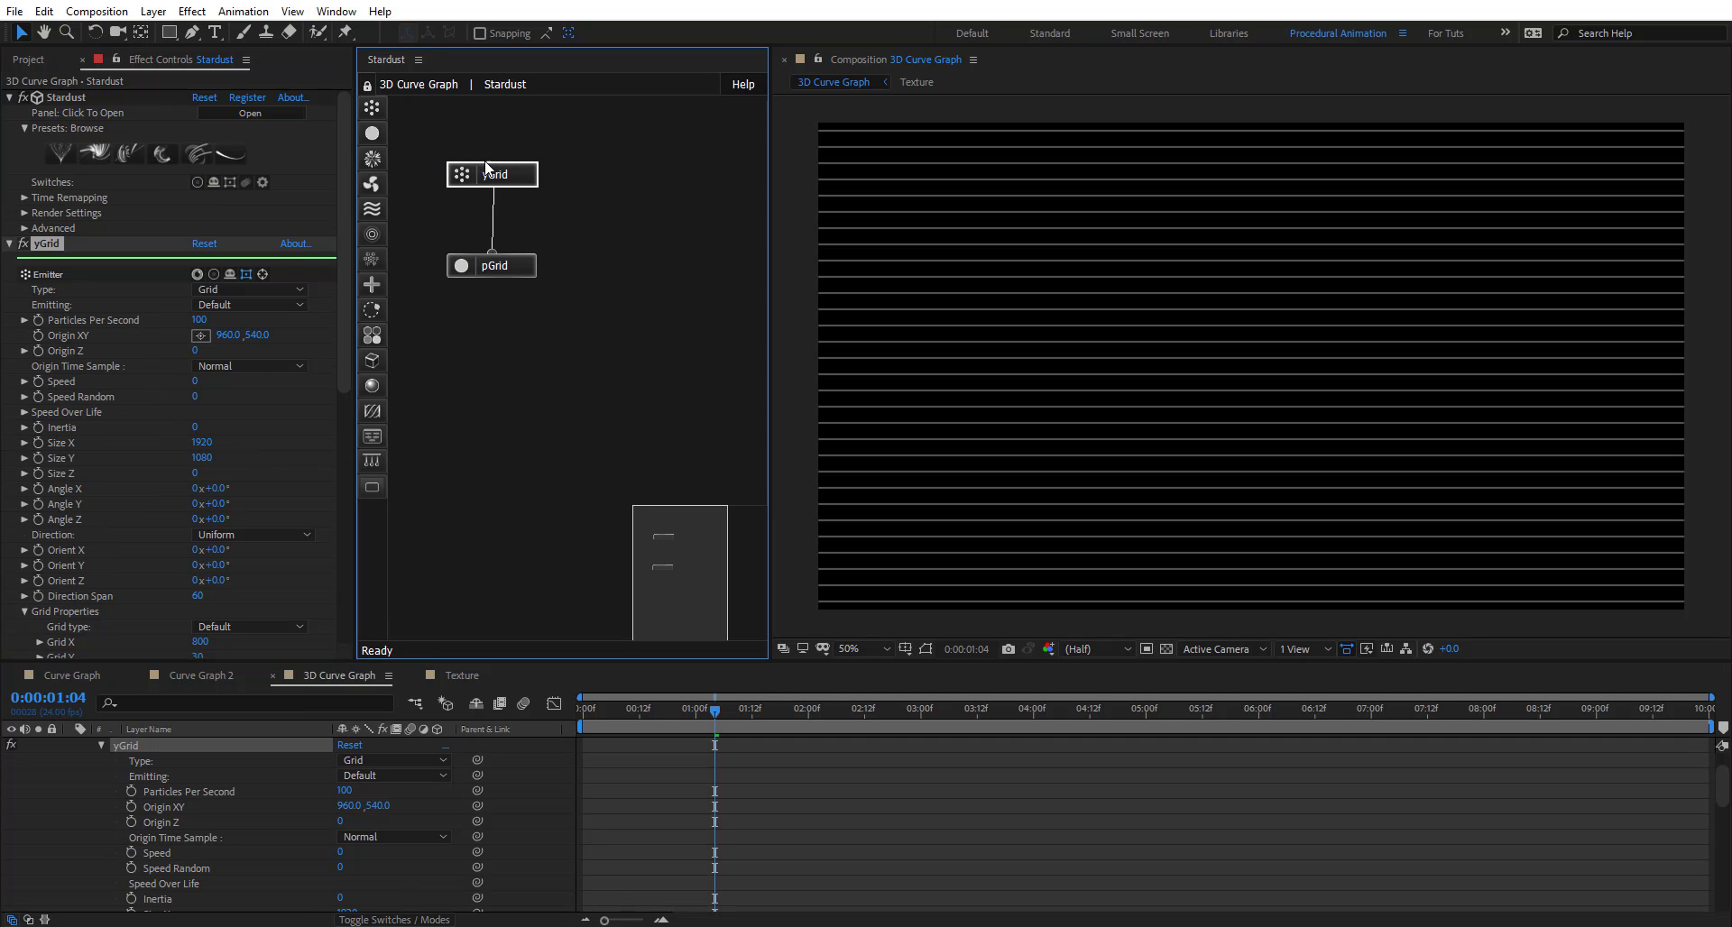
{"action": "key", "text": "ctrl+d"}
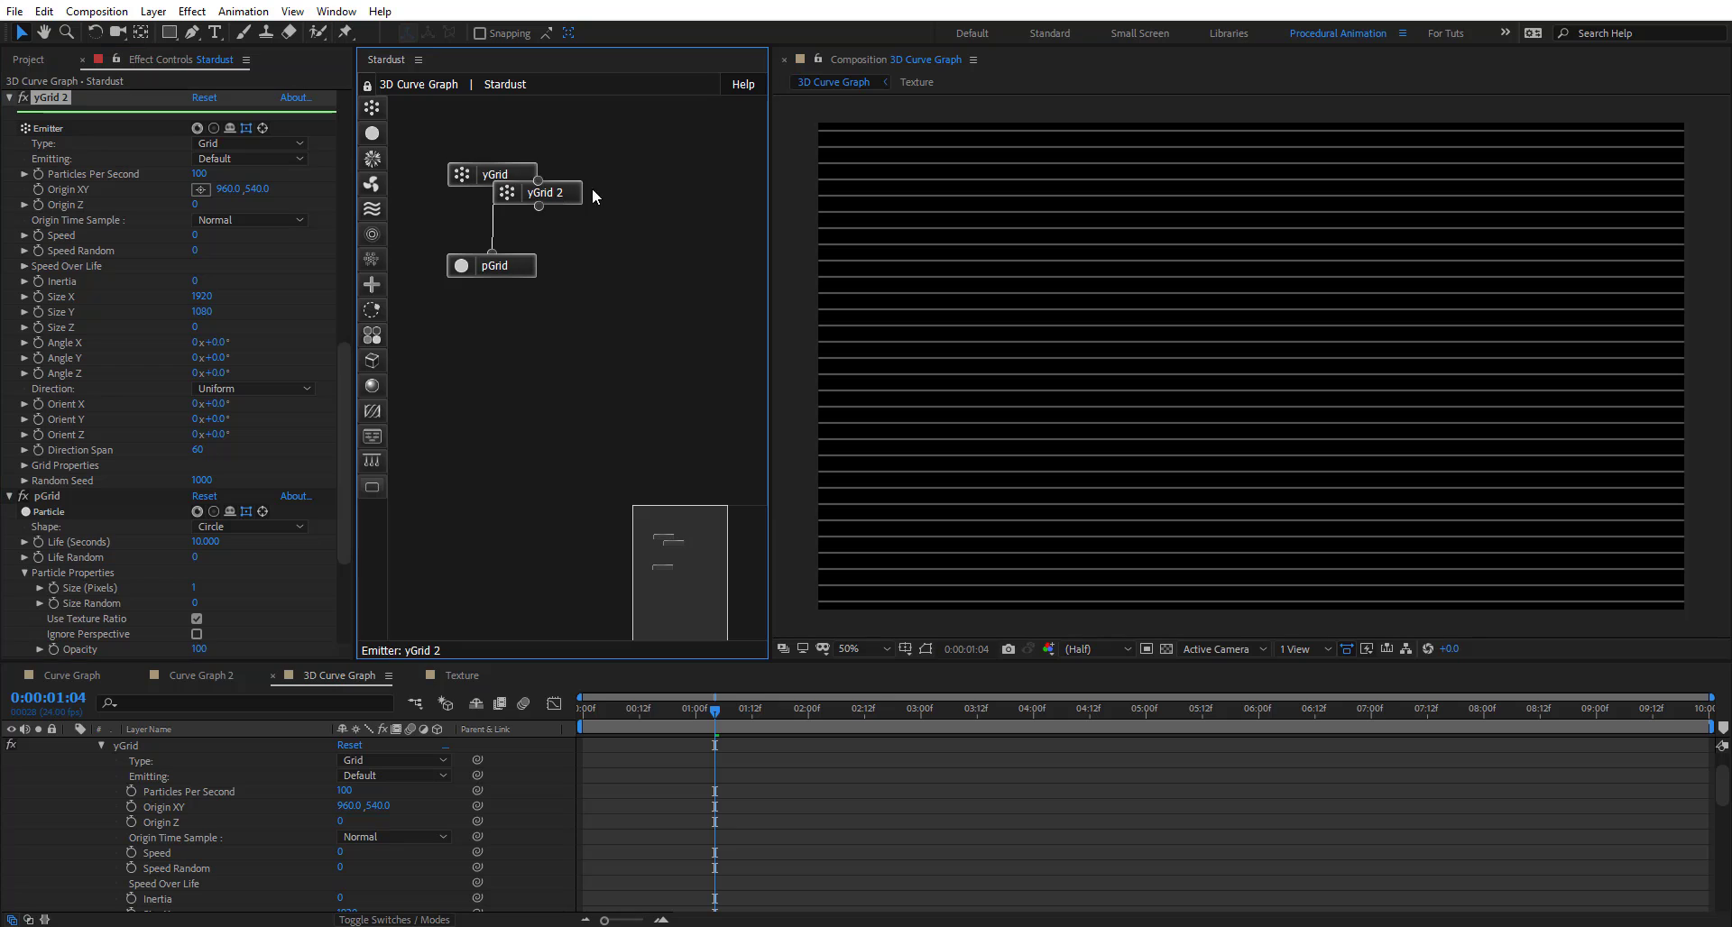
{"action": "left_click_drag", "start_coordinate": [550, 193], "coordinate": [494, 272]}
{"action": "left_click", "coordinate": [599, 174]}
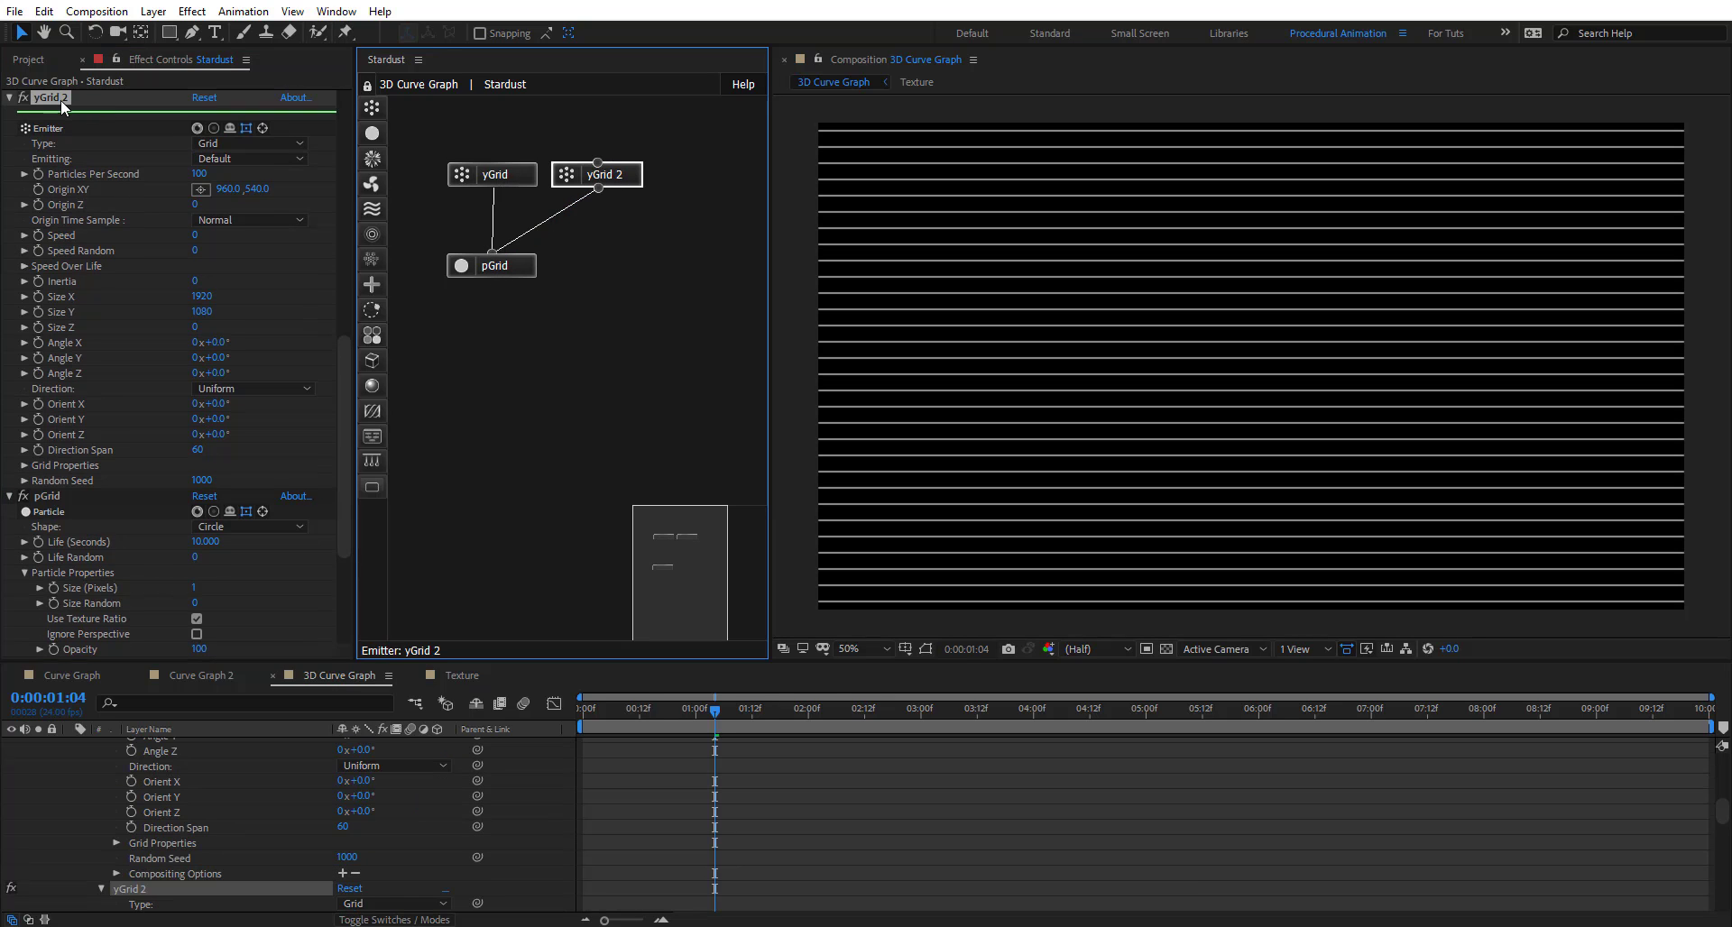
{"action": "left_click", "coordinate": [61, 99]}
{"action": "key", "text": "Return"}
{"action": "key", "text": "End"}
{"action": "key", "text": "BackSpace"}
{"action": "key", "text": "BackSpace"}
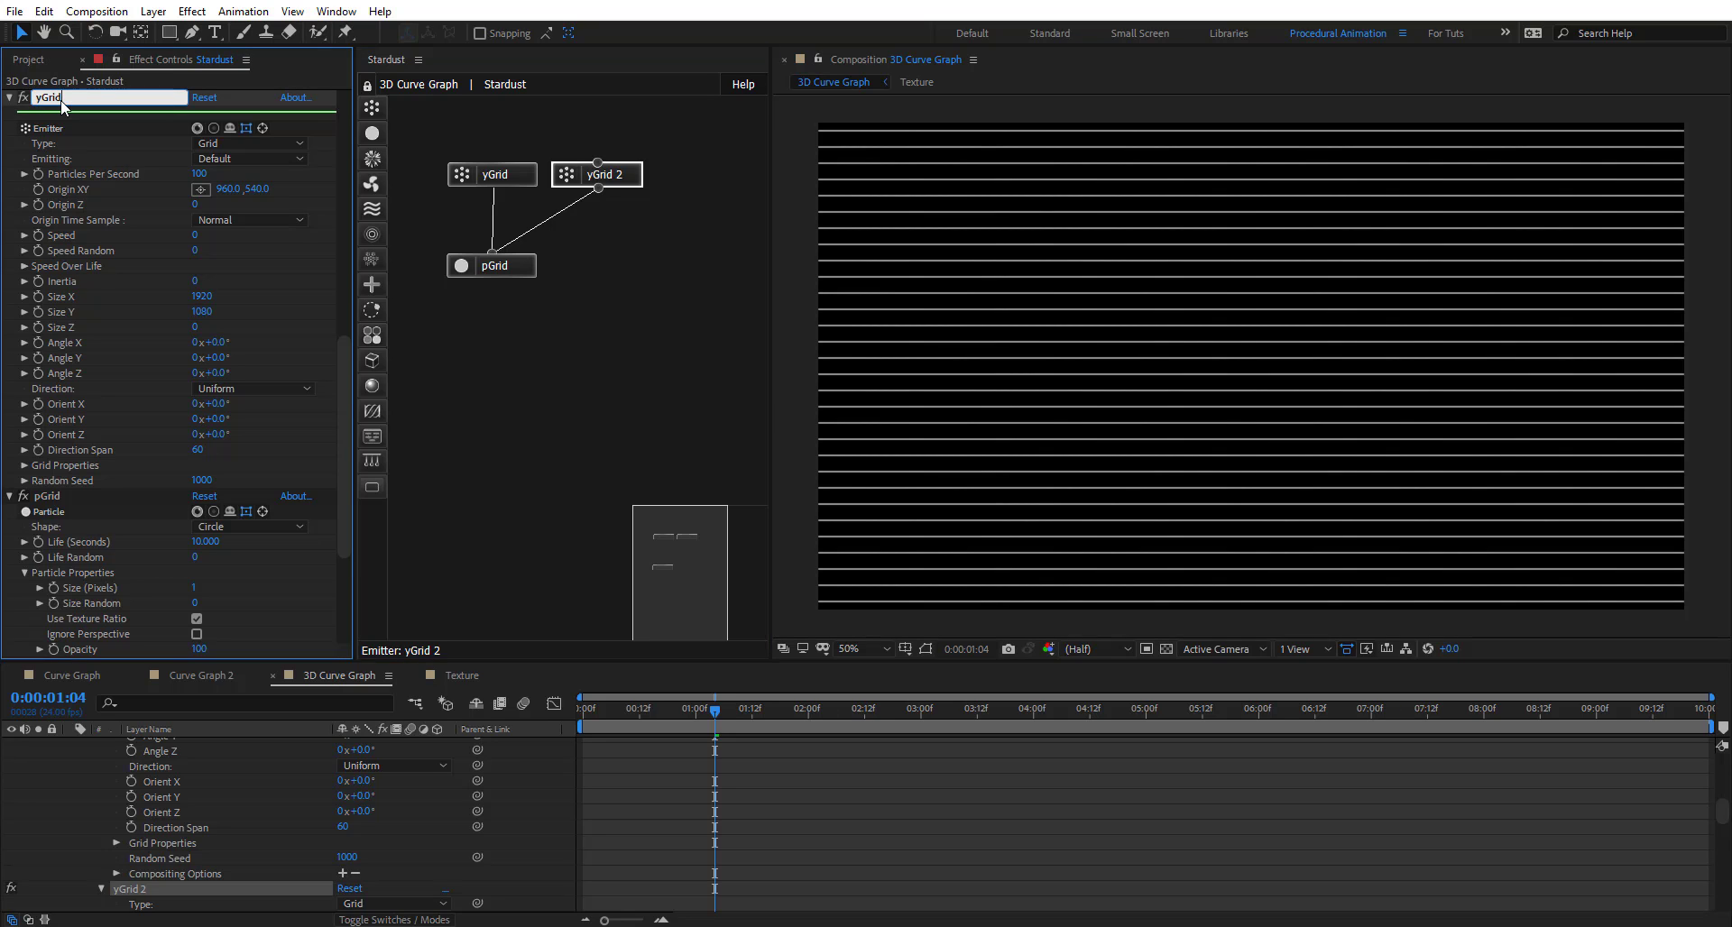
{"action": "key", "text": "BackSpace"}
{"action": "type", "text": "x"}
{"action": "key", "text": "Return"}
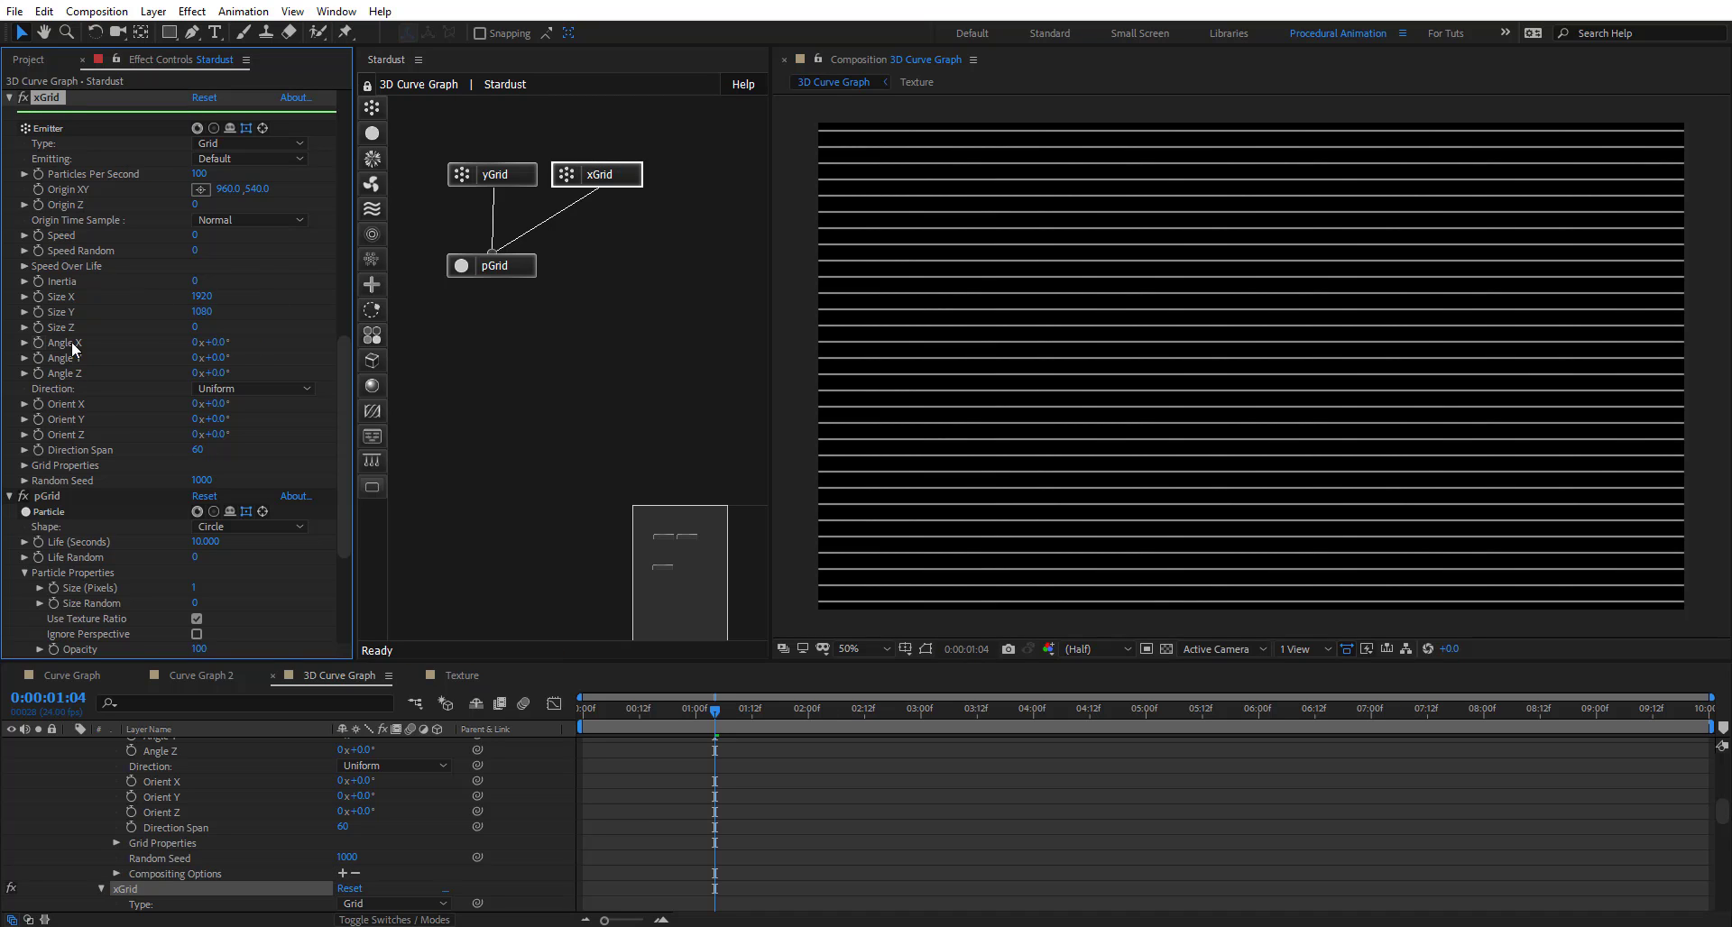
Set xGrid's Angle X to 90°
{"action": "left_click", "coordinate": [217, 343]}
{"action": "type", "text": "90"}
{"action": "key", "text": "Return"}
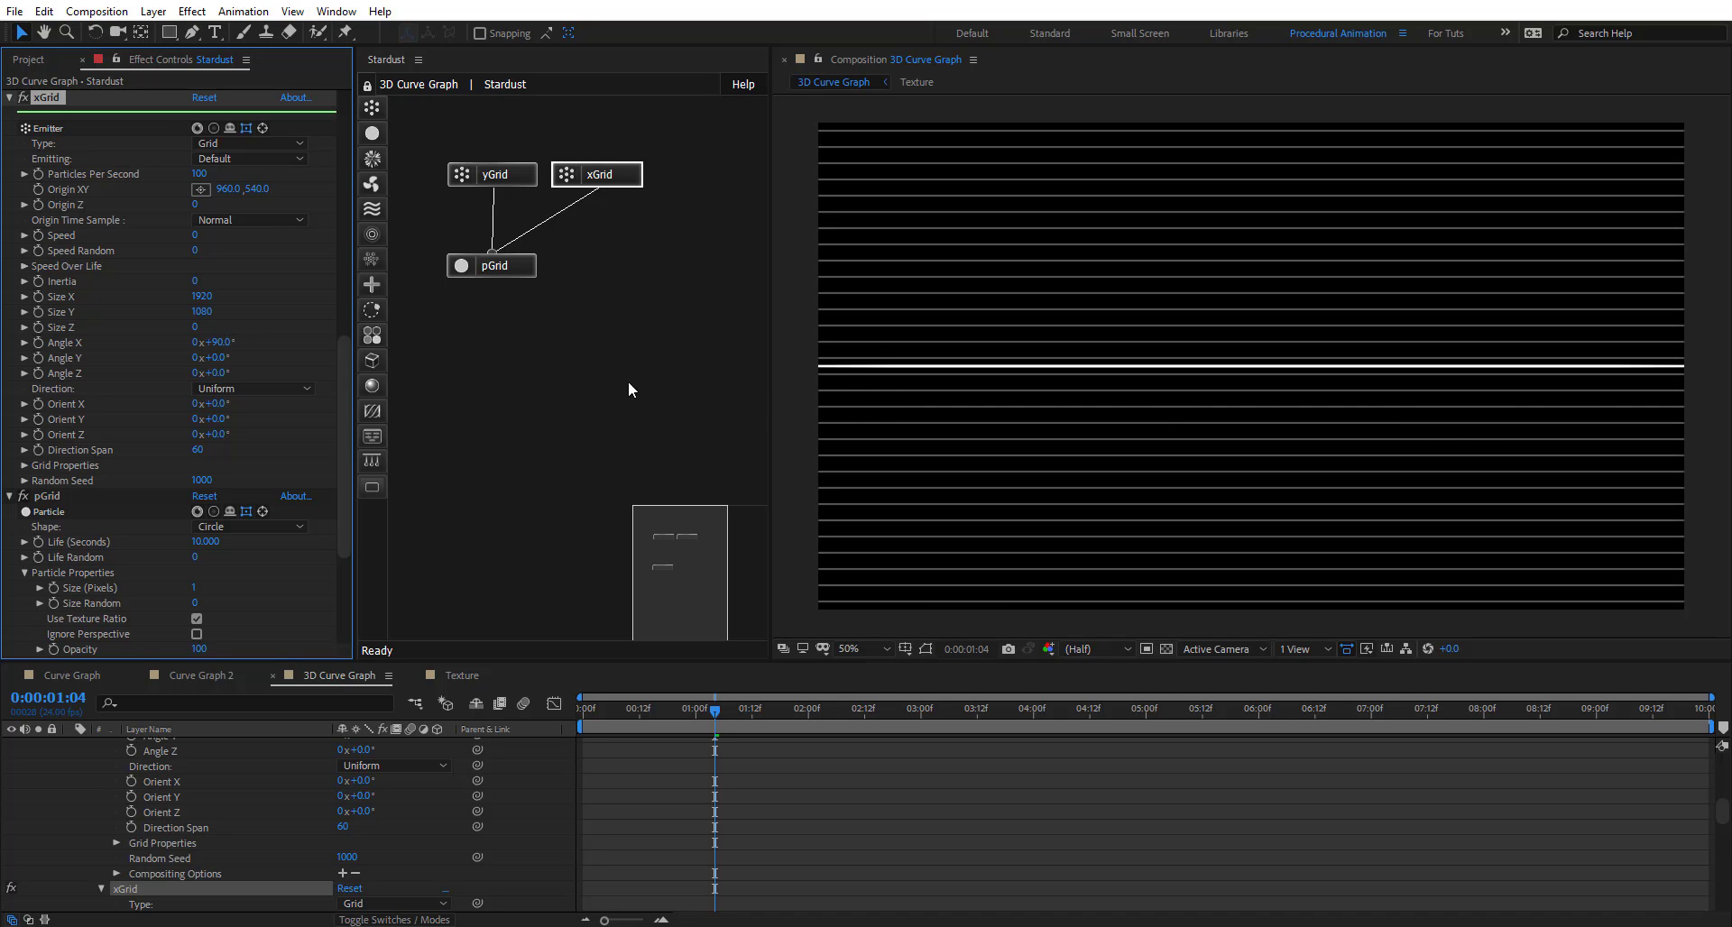
Set pGrid's Particle Color to teal #0C8EA5
{"action": "left_click", "coordinate": [505, 267]}
{"action": "scroll", "coordinate": [115, 433], "scroll_direction": "down", "scroll_amount": 5}
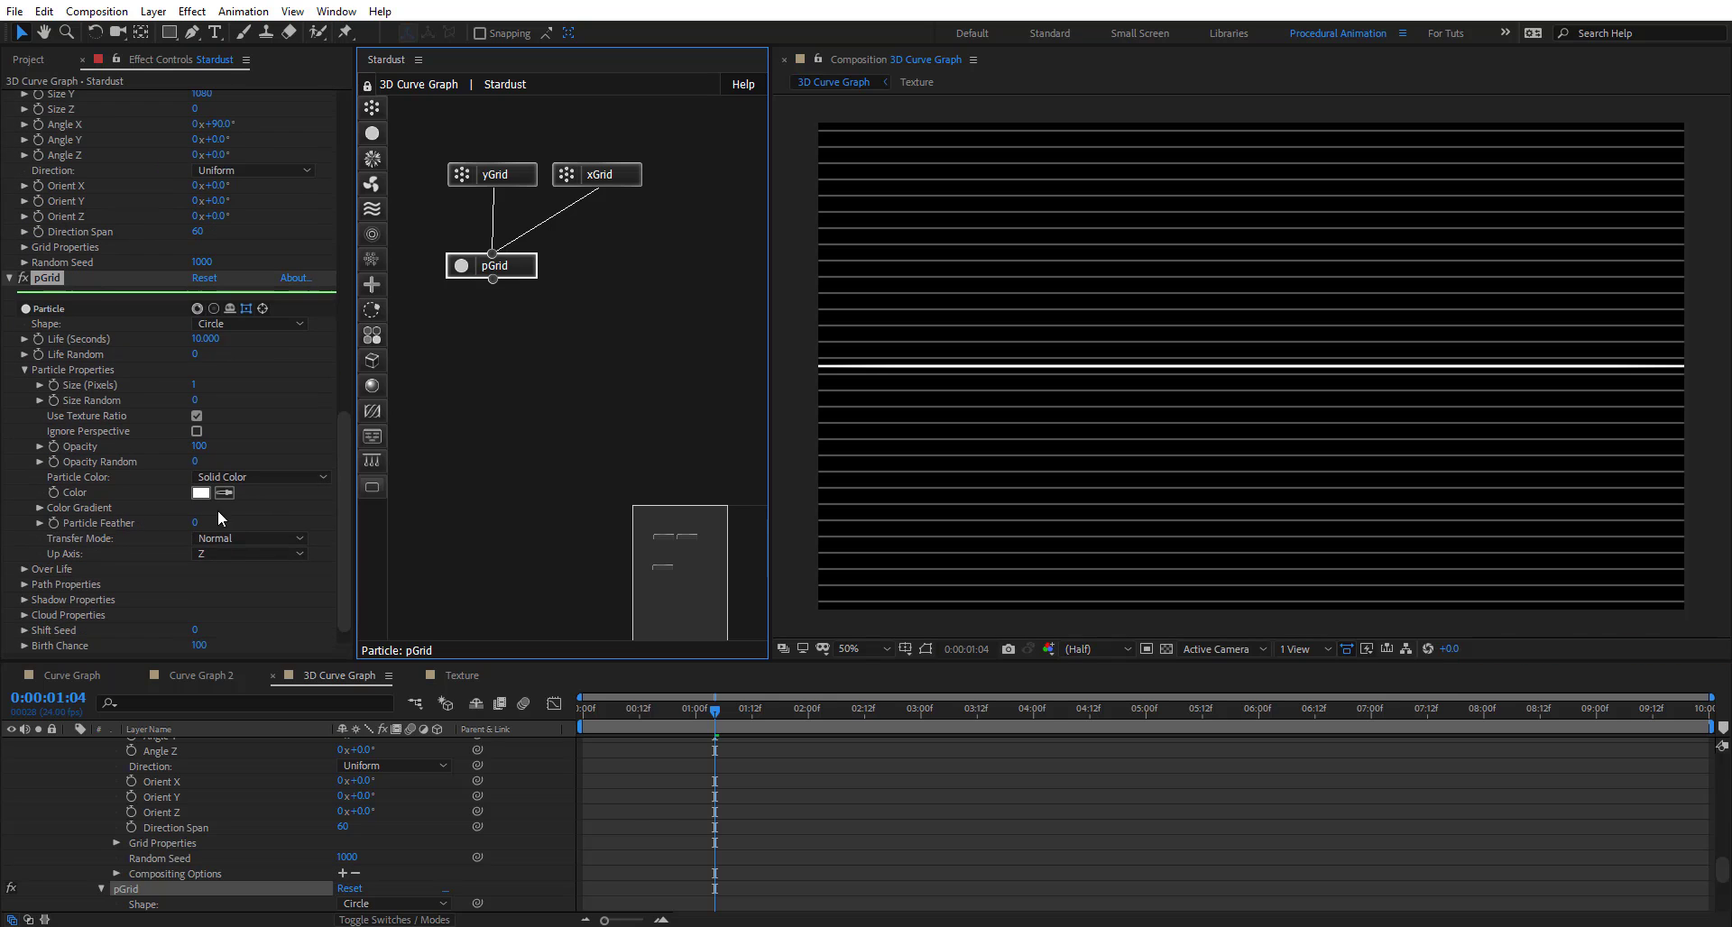
{"action": "left_click", "coordinate": [200, 493]}
{"action": "left_click", "coordinate": [536, 442]}
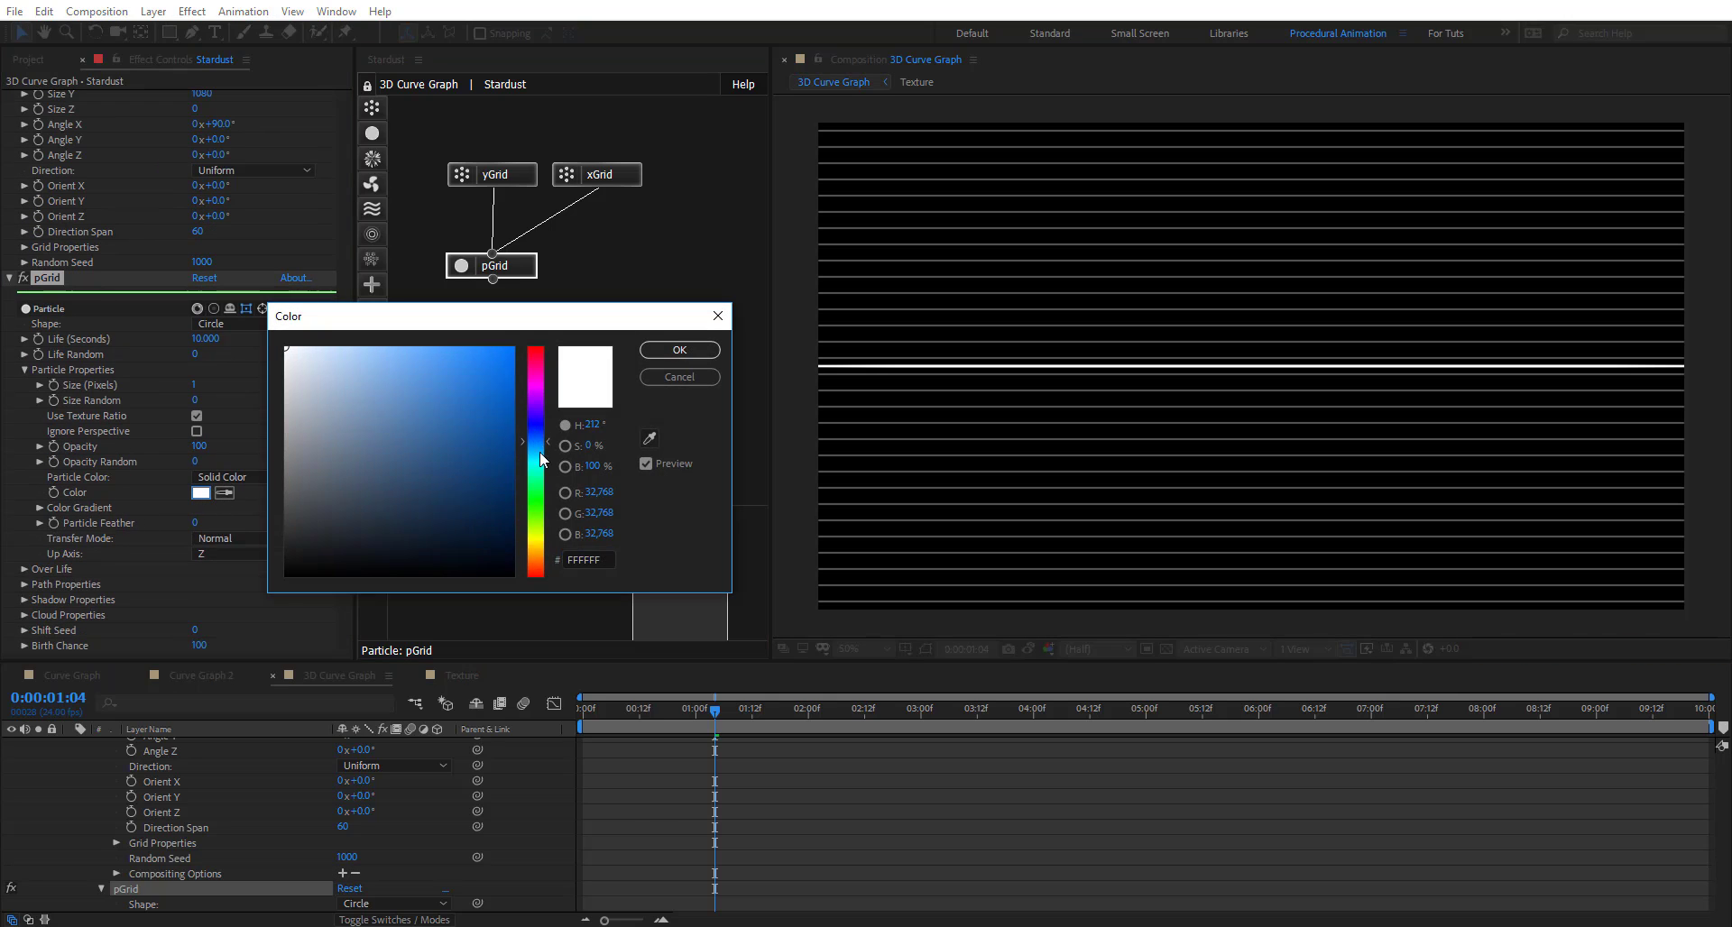
{"action": "left_click", "coordinate": [541, 462]}
{"action": "left_click", "coordinate": [497, 427]}
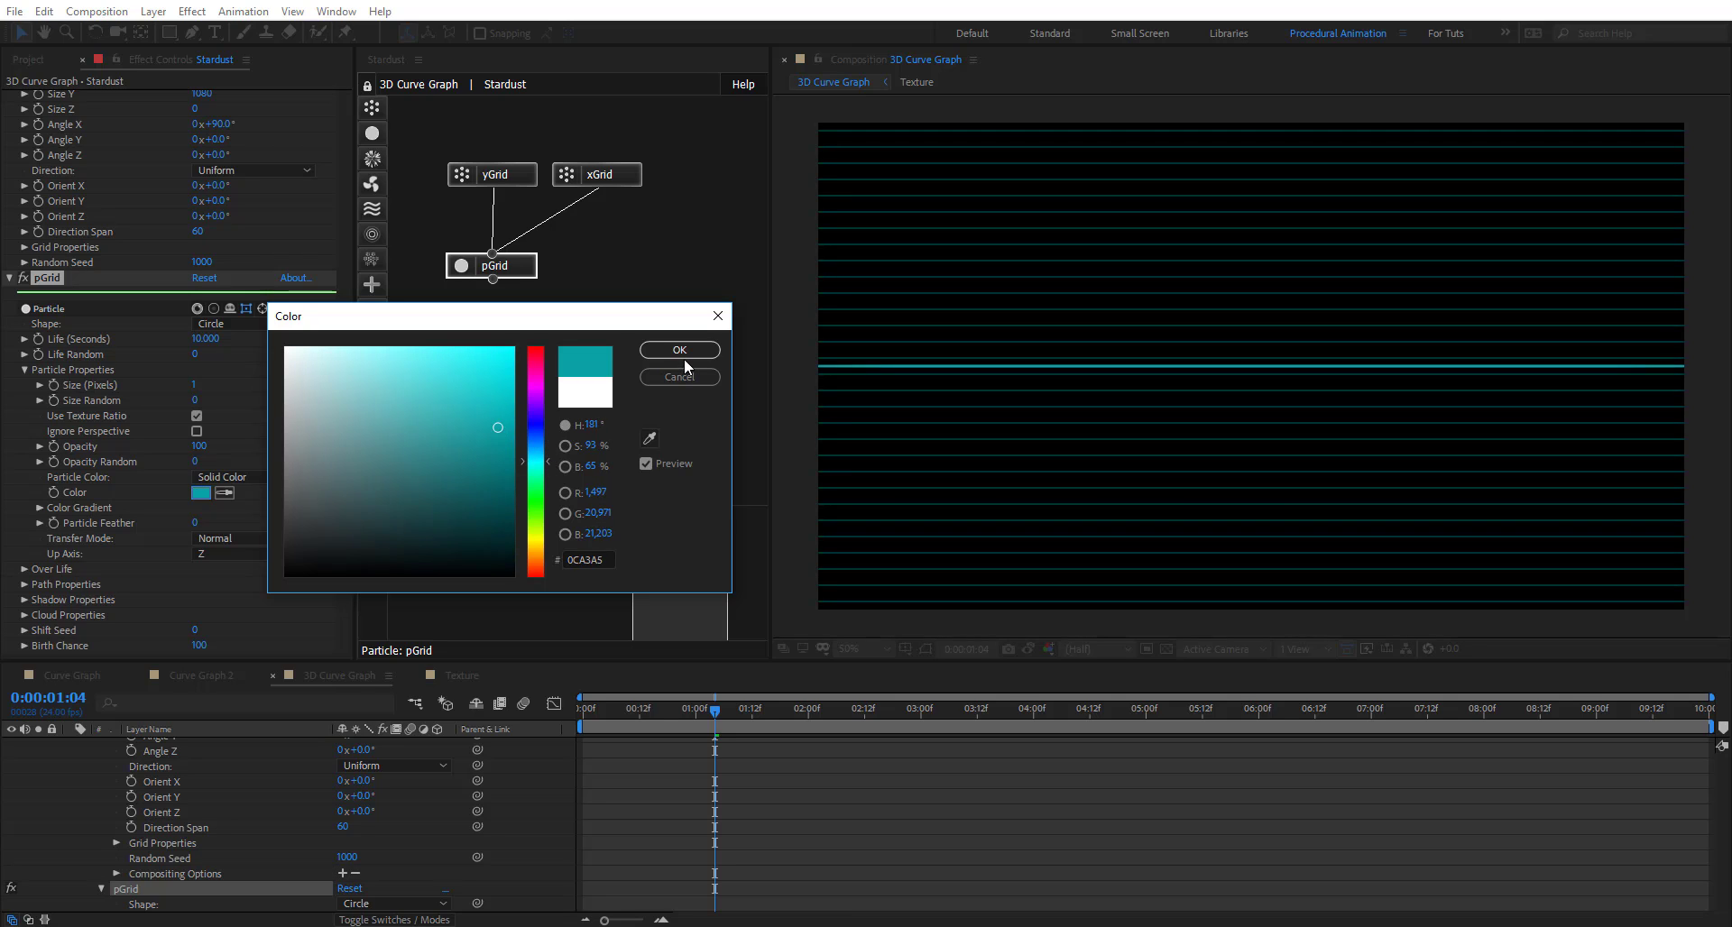
{"action": "left_click", "coordinate": [544, 455]}
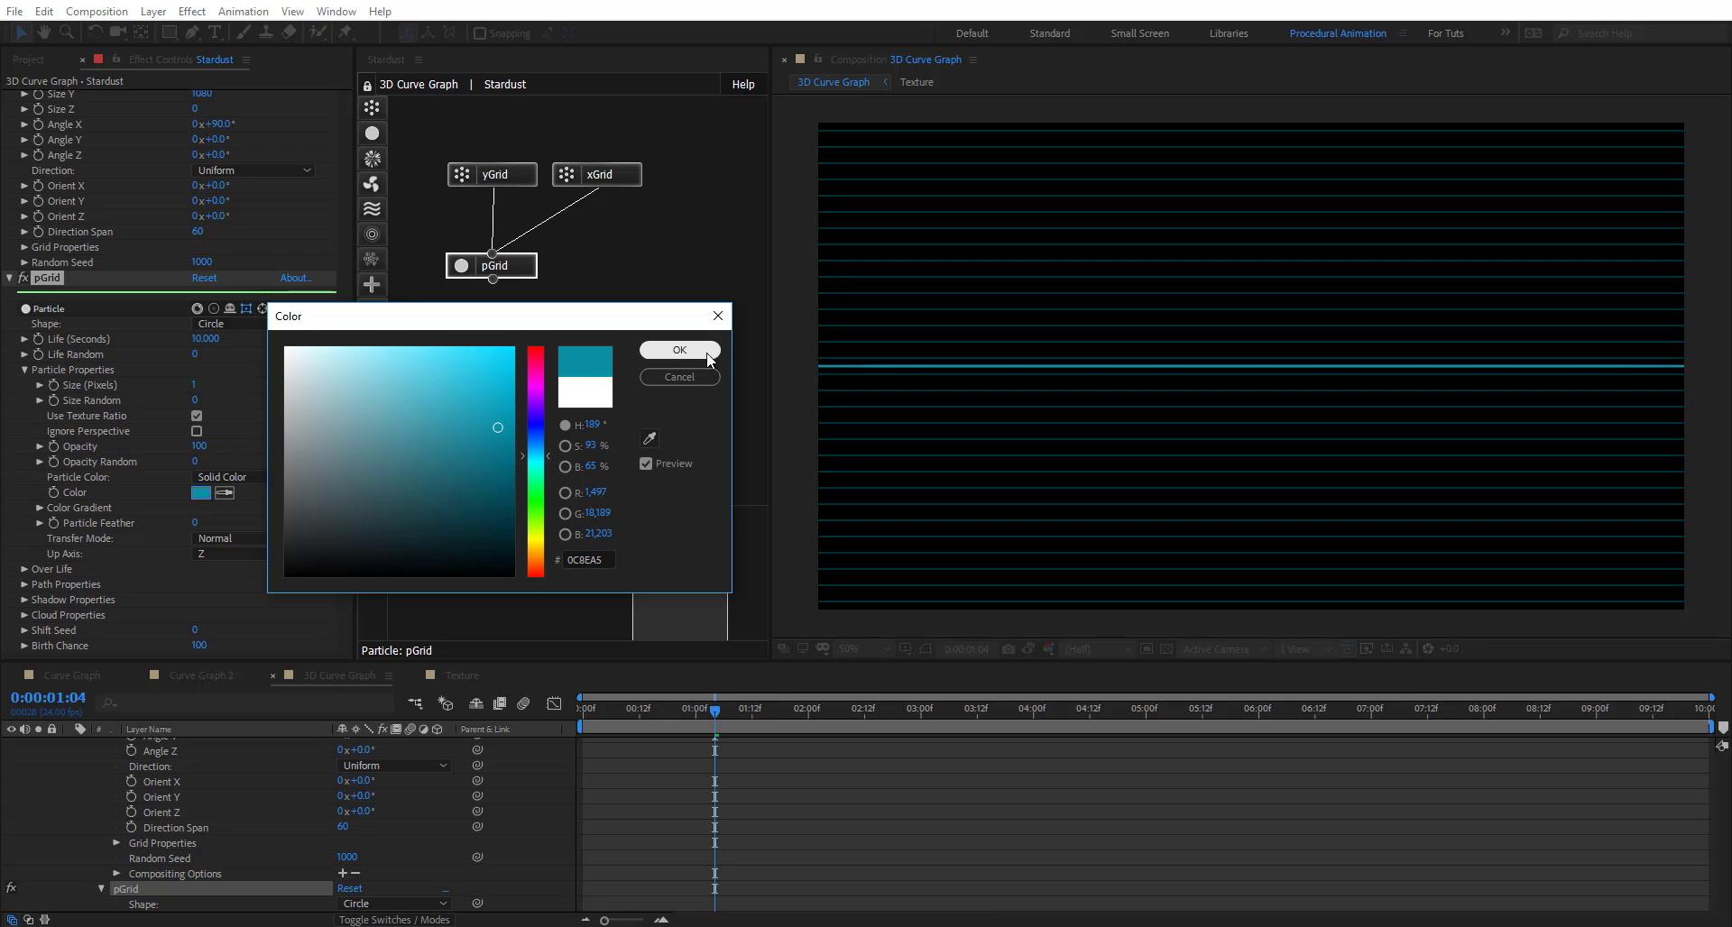
{"action": "left_click", "coordinate": [680, 350]}
Add Camera 1 to the composition and orbit it to view the grid in perspective
{"action": "right_click", "coordinate": [534, 799]}
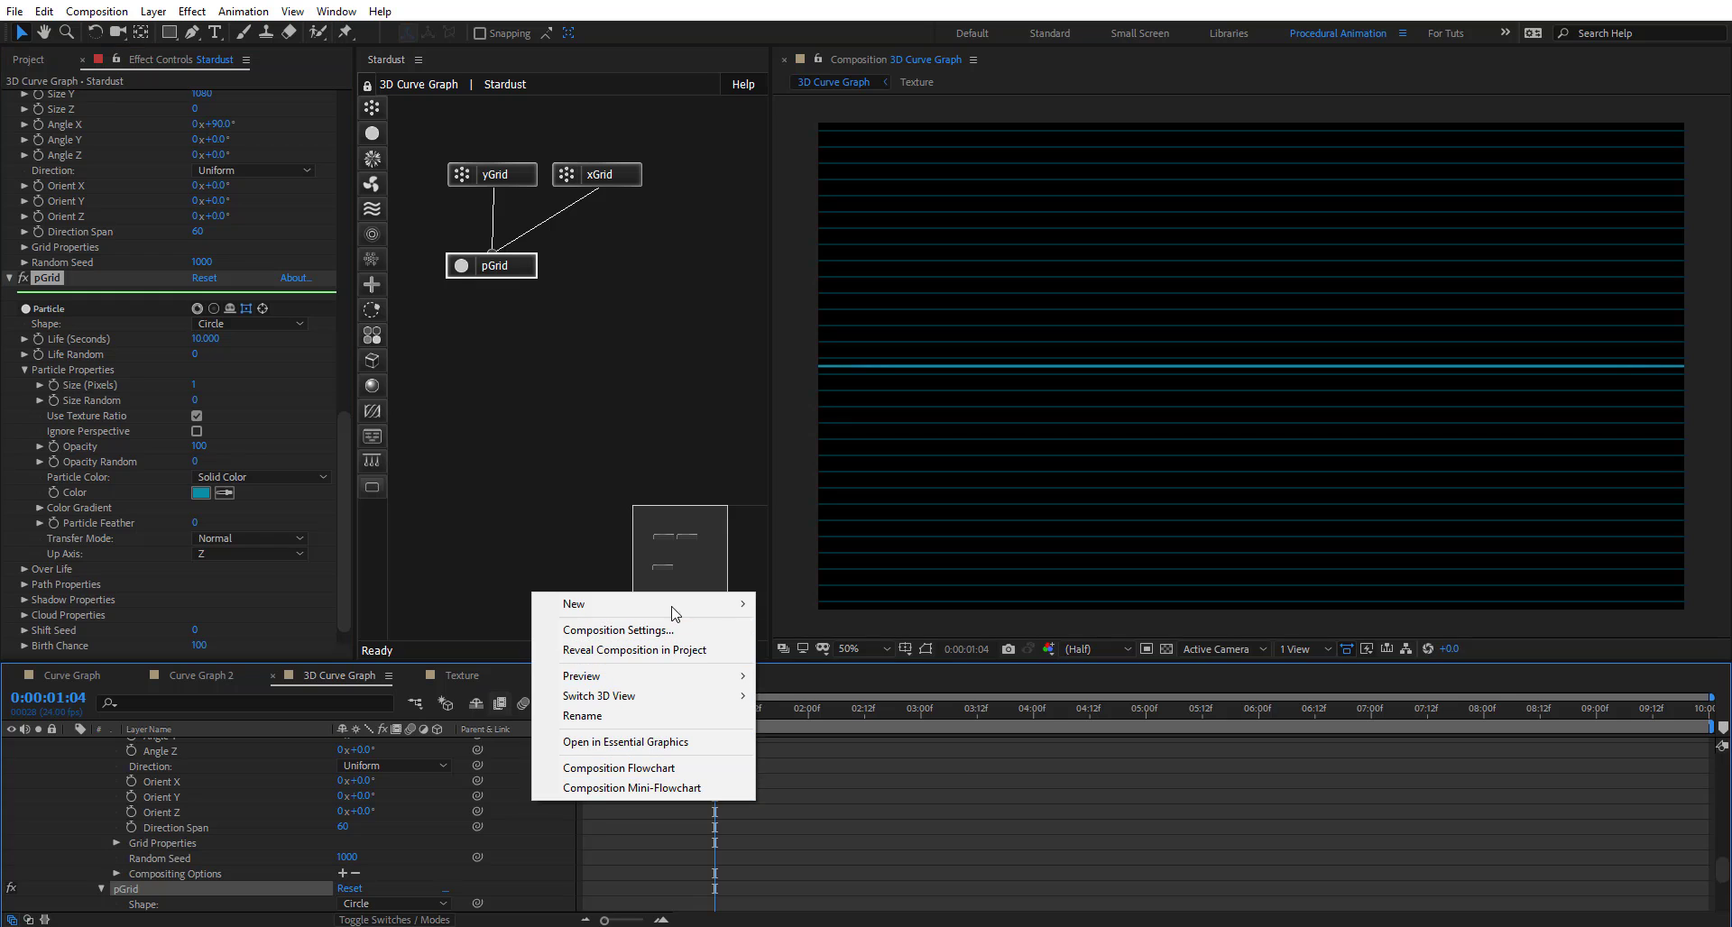
{"action": "mouse_move", "coordinate": [677, 605]}
{"action": "left_click", "coordinate": [866, 690]}
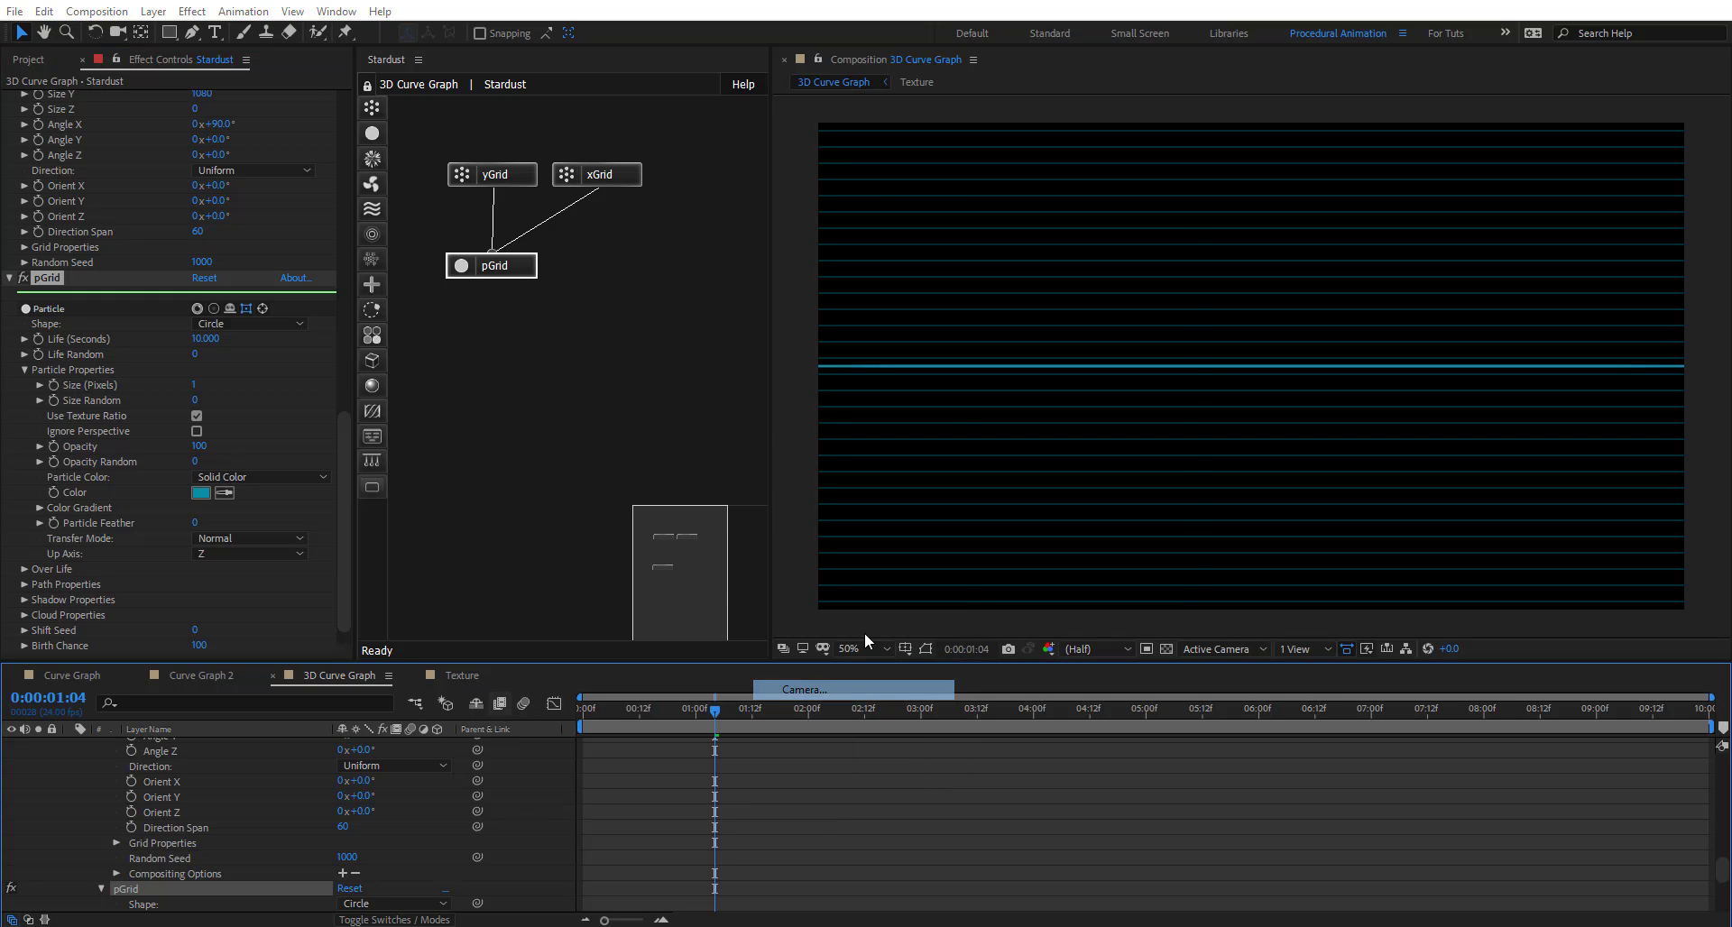
{"action": "left_click", "coordinate": [1047, 659]}
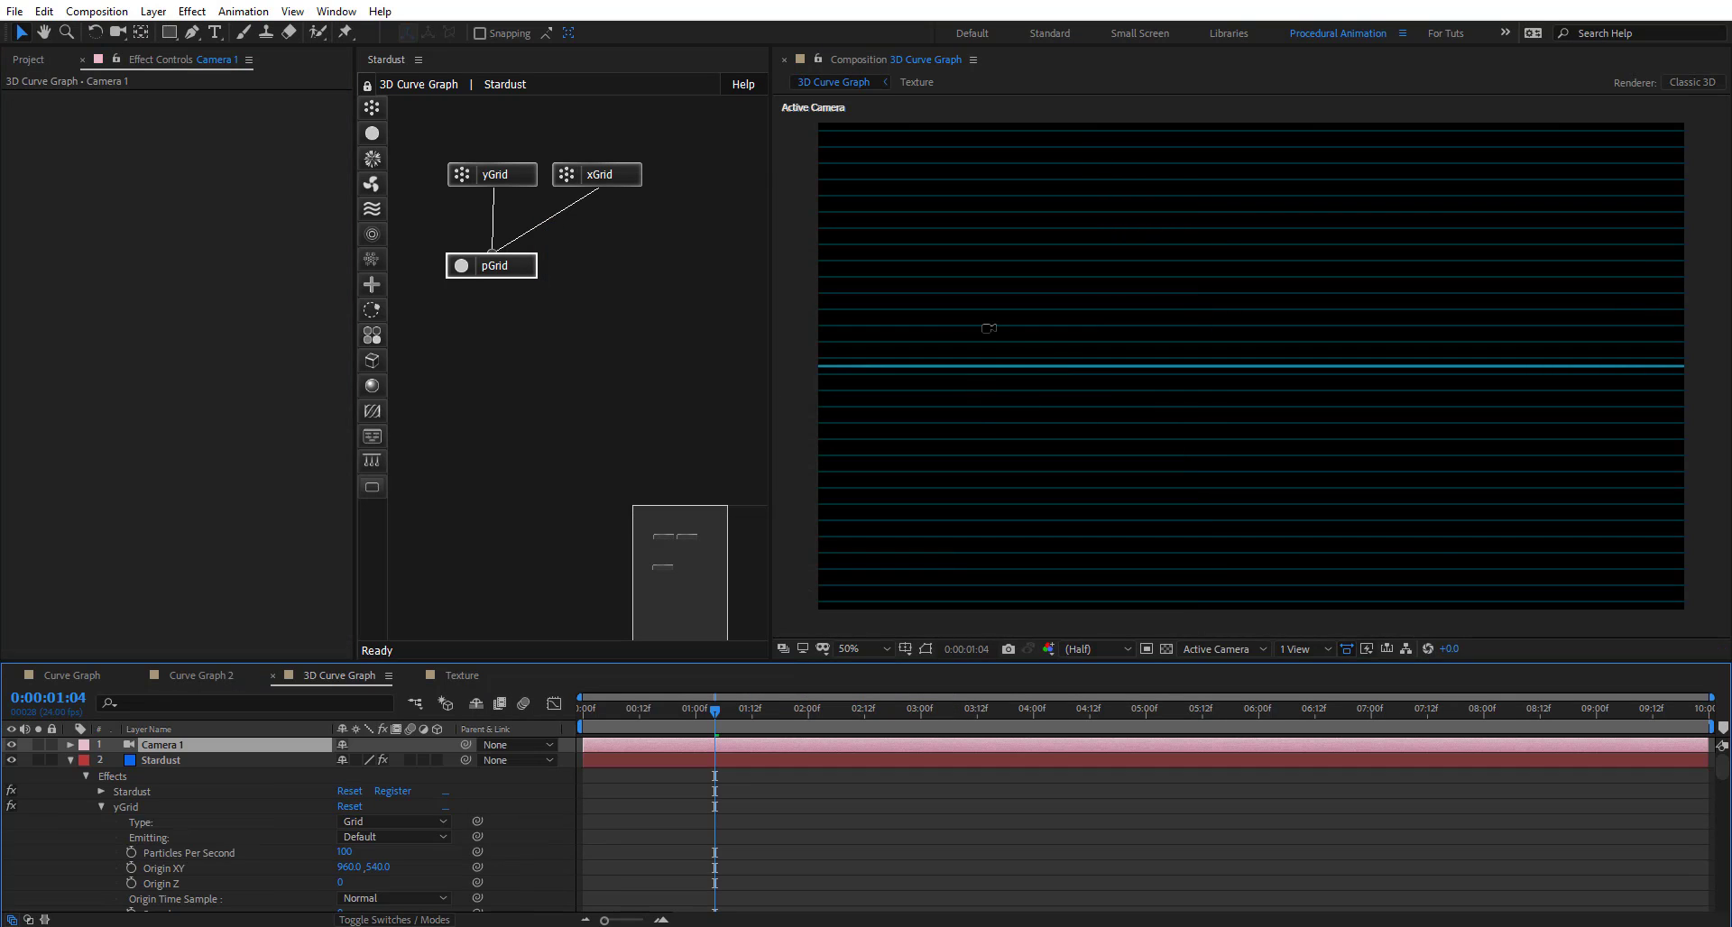
{"action": "left_click_drag", "start_coordinate": [1044, 401], "coordinate": [1011, 372]}
Hide Camera 1 and add a Group node below pGrid in the Stardust graph
{"action": "left_click", "coordinate": [11, 745]}
{"action": "left_click", "coordinate": [71, 760]}
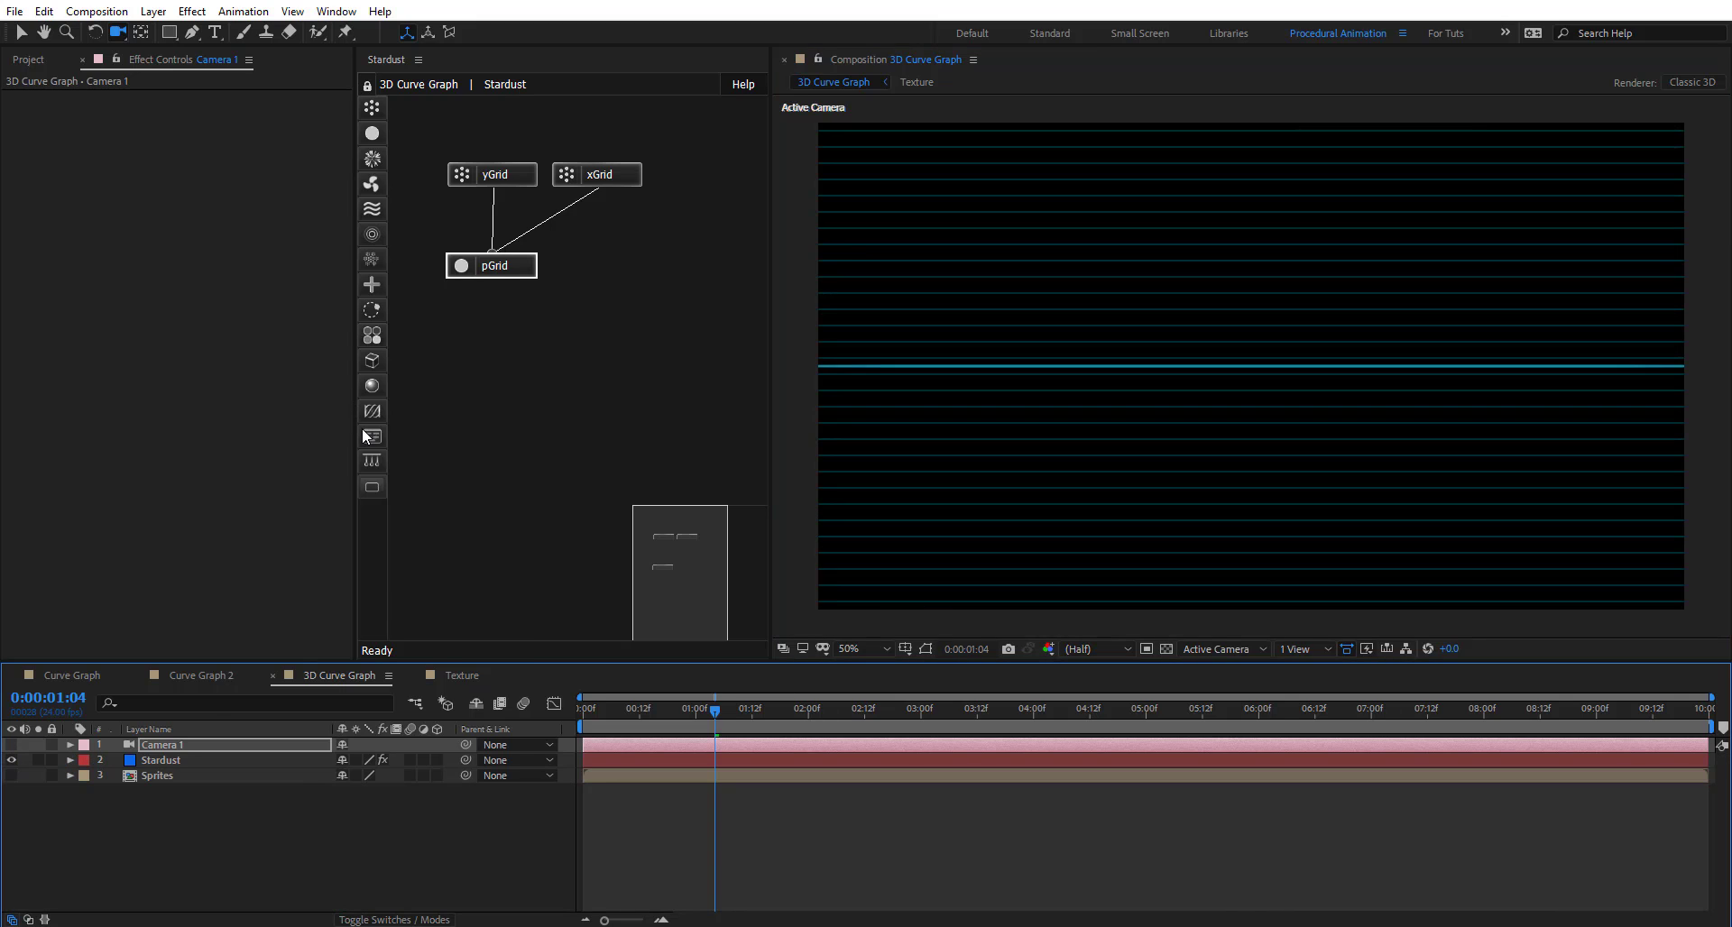
{"action": "left_click_drag", "start_coordinate": [371, 437], "coordinate": [516, 451]}
Put the yGrid, xGrid and pGrid nodes into the Group node and move it lower
{"action": "left_click_drag", "start_coordinate": [690, 310], "coordinate": [425, 127]}
{"action": "right_click", "coordinate": [541, 455]}
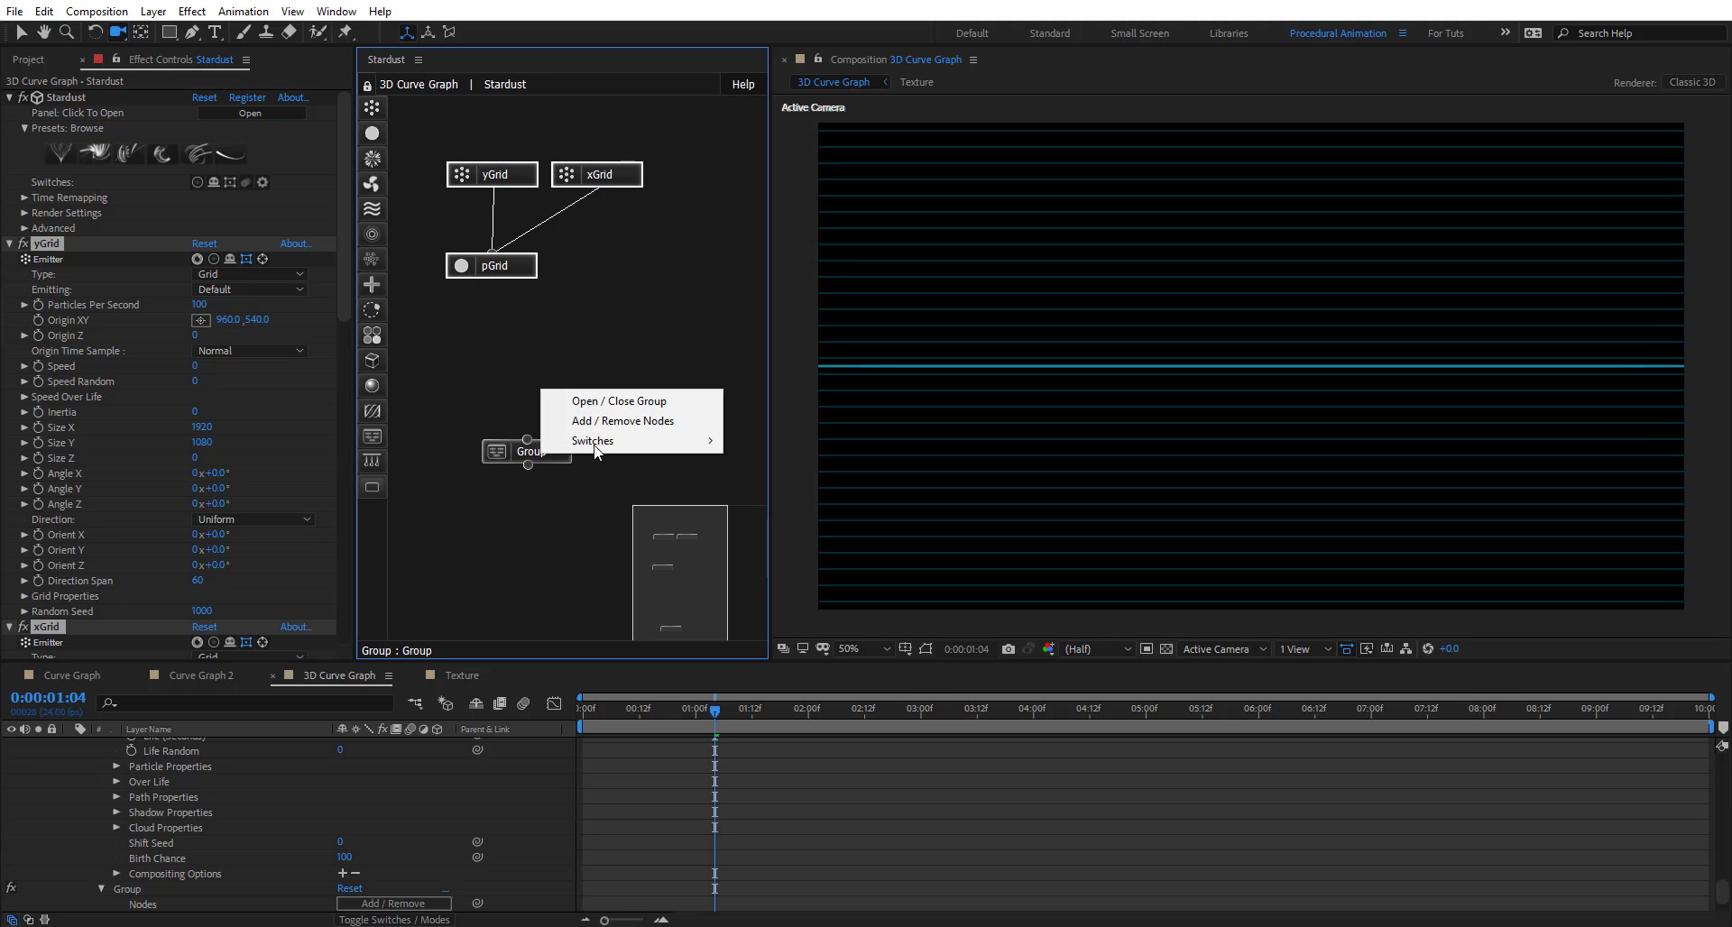
{"action": "left_click", "coordinate": [636, 419]}
{"action": "left_click_drag", "start_coordinate": [554, 457], "coordinate": [541, 516]}
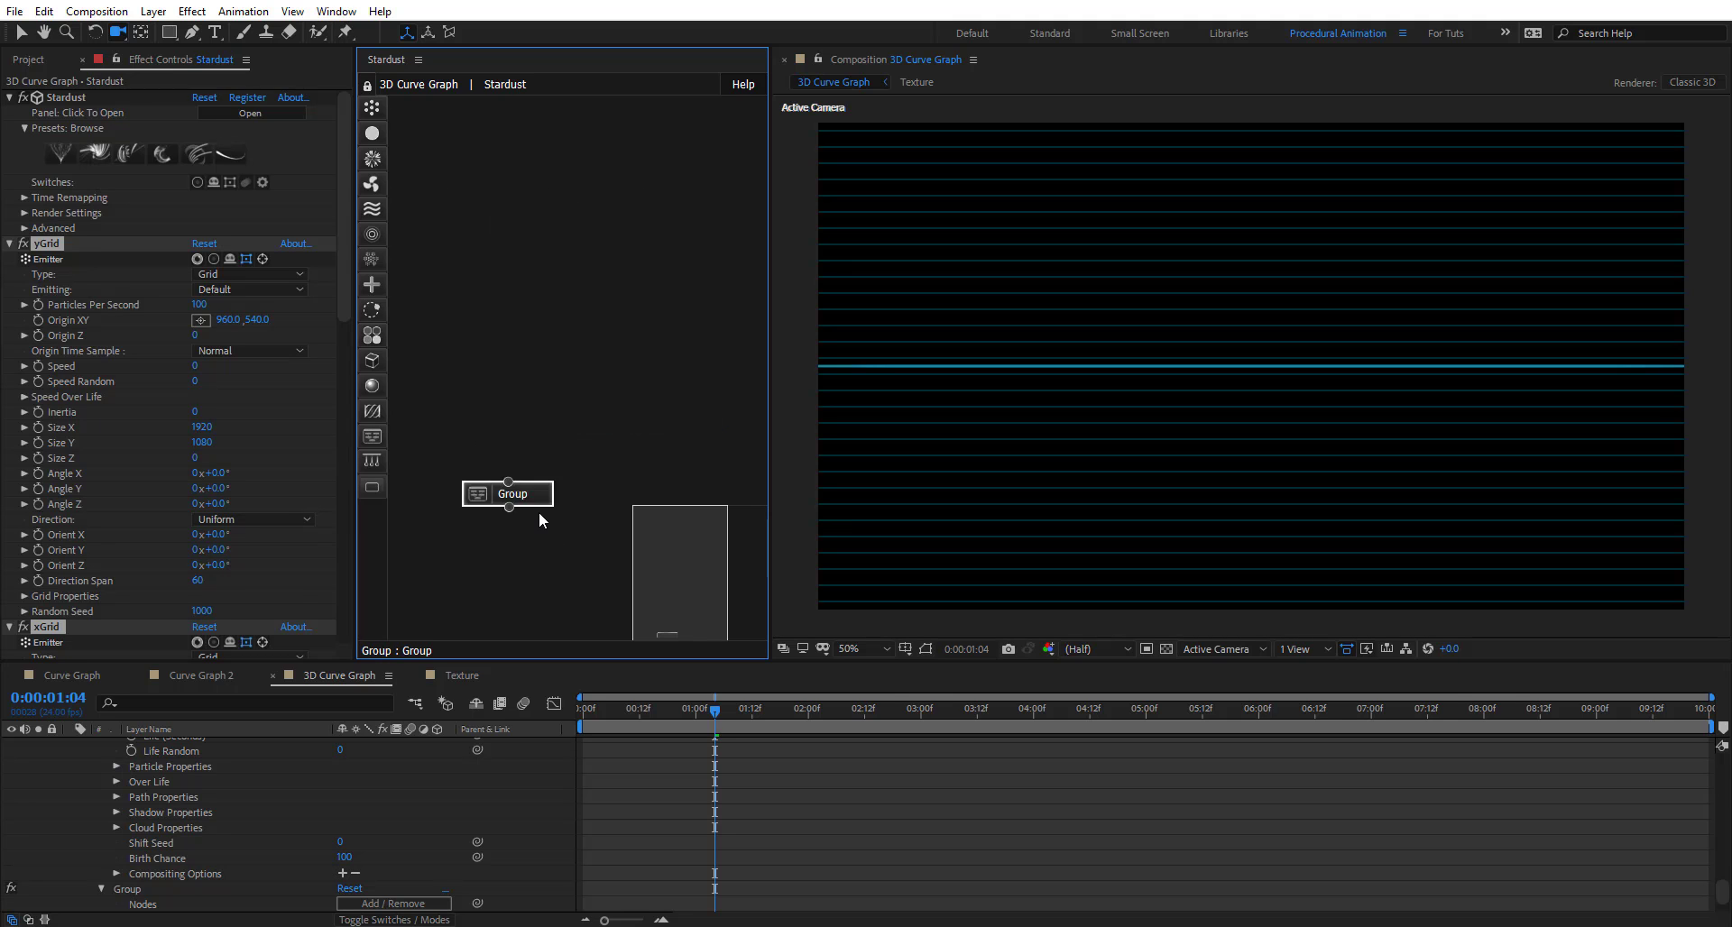
{"action": "scroll", "coordinate": [46, 230], "scroll_direction": "up", "scroll_amount": 10}
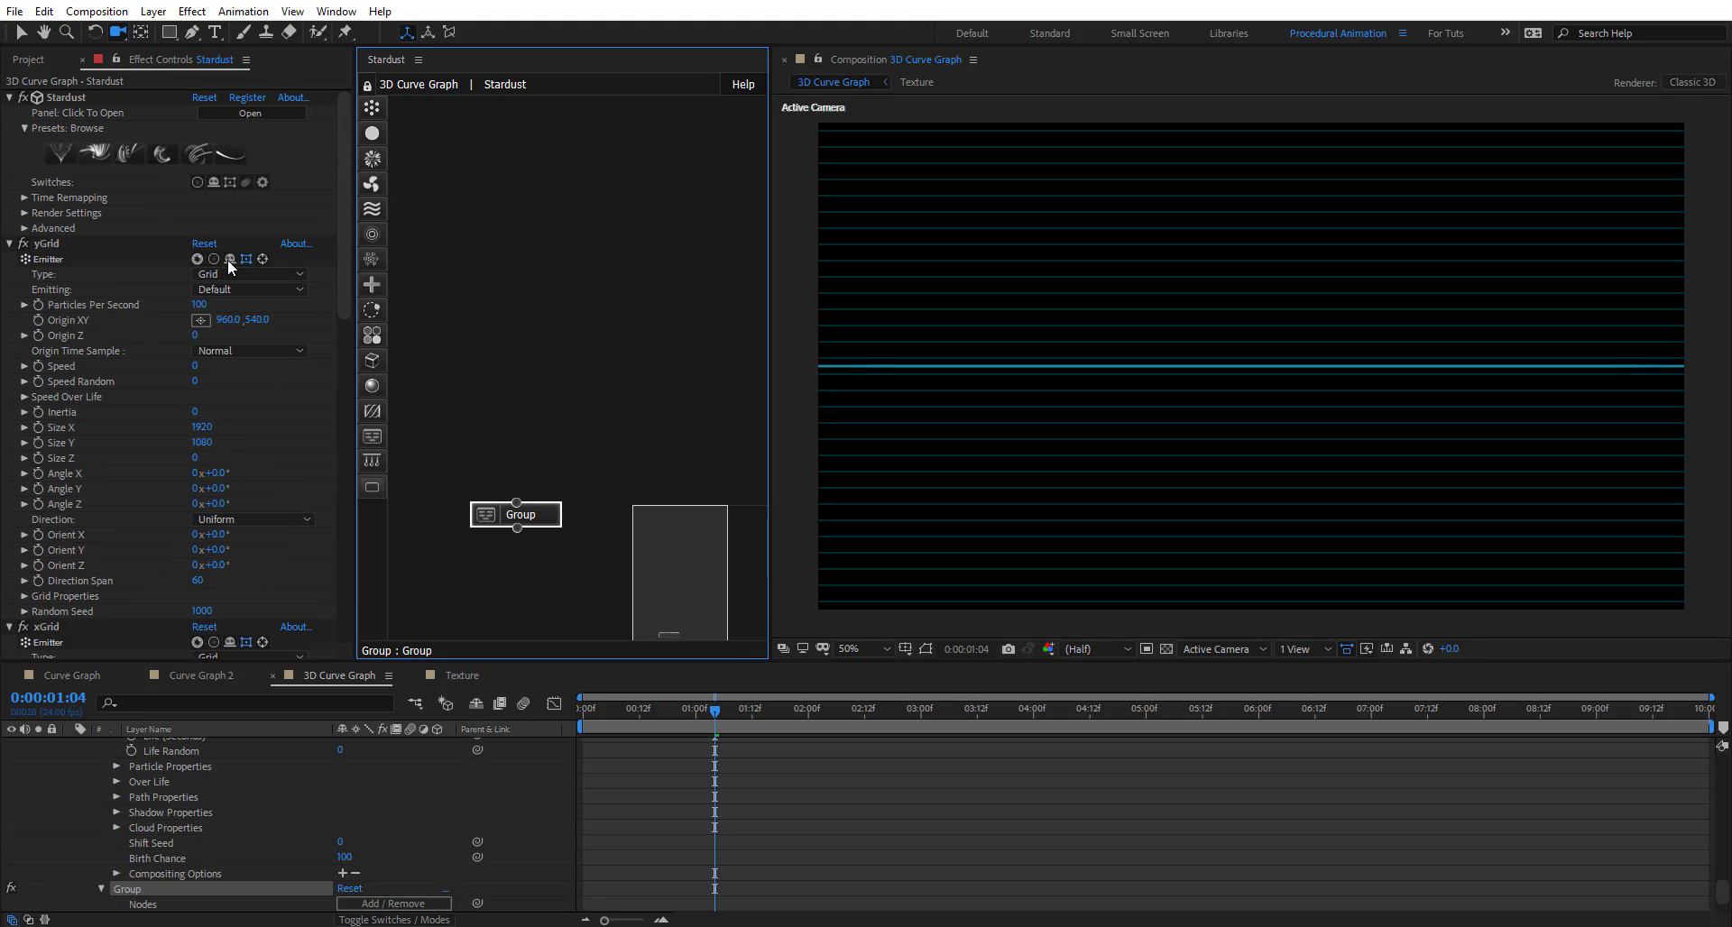
{"action": "scroll", "coordinate": [130, 390], "scroll_direction": "down", "scroll_amount": 8}
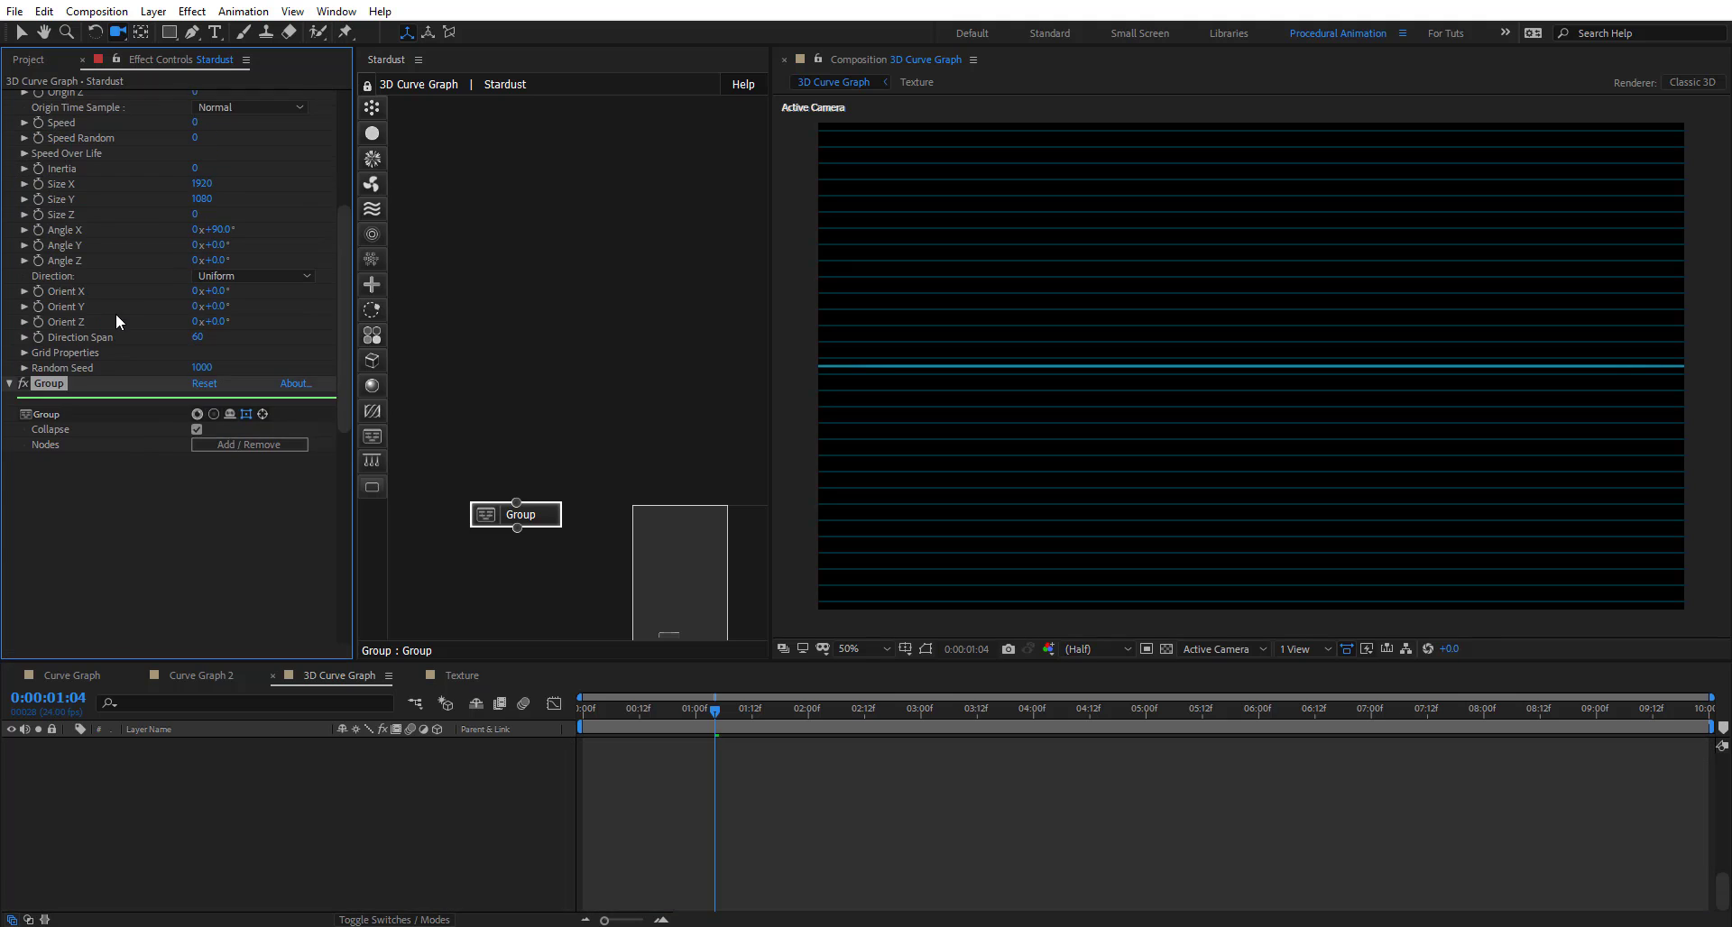
{"action": "scroll", "coordinate": [117, 316], "scroll_direction": "up", "scroll_amount": 6}
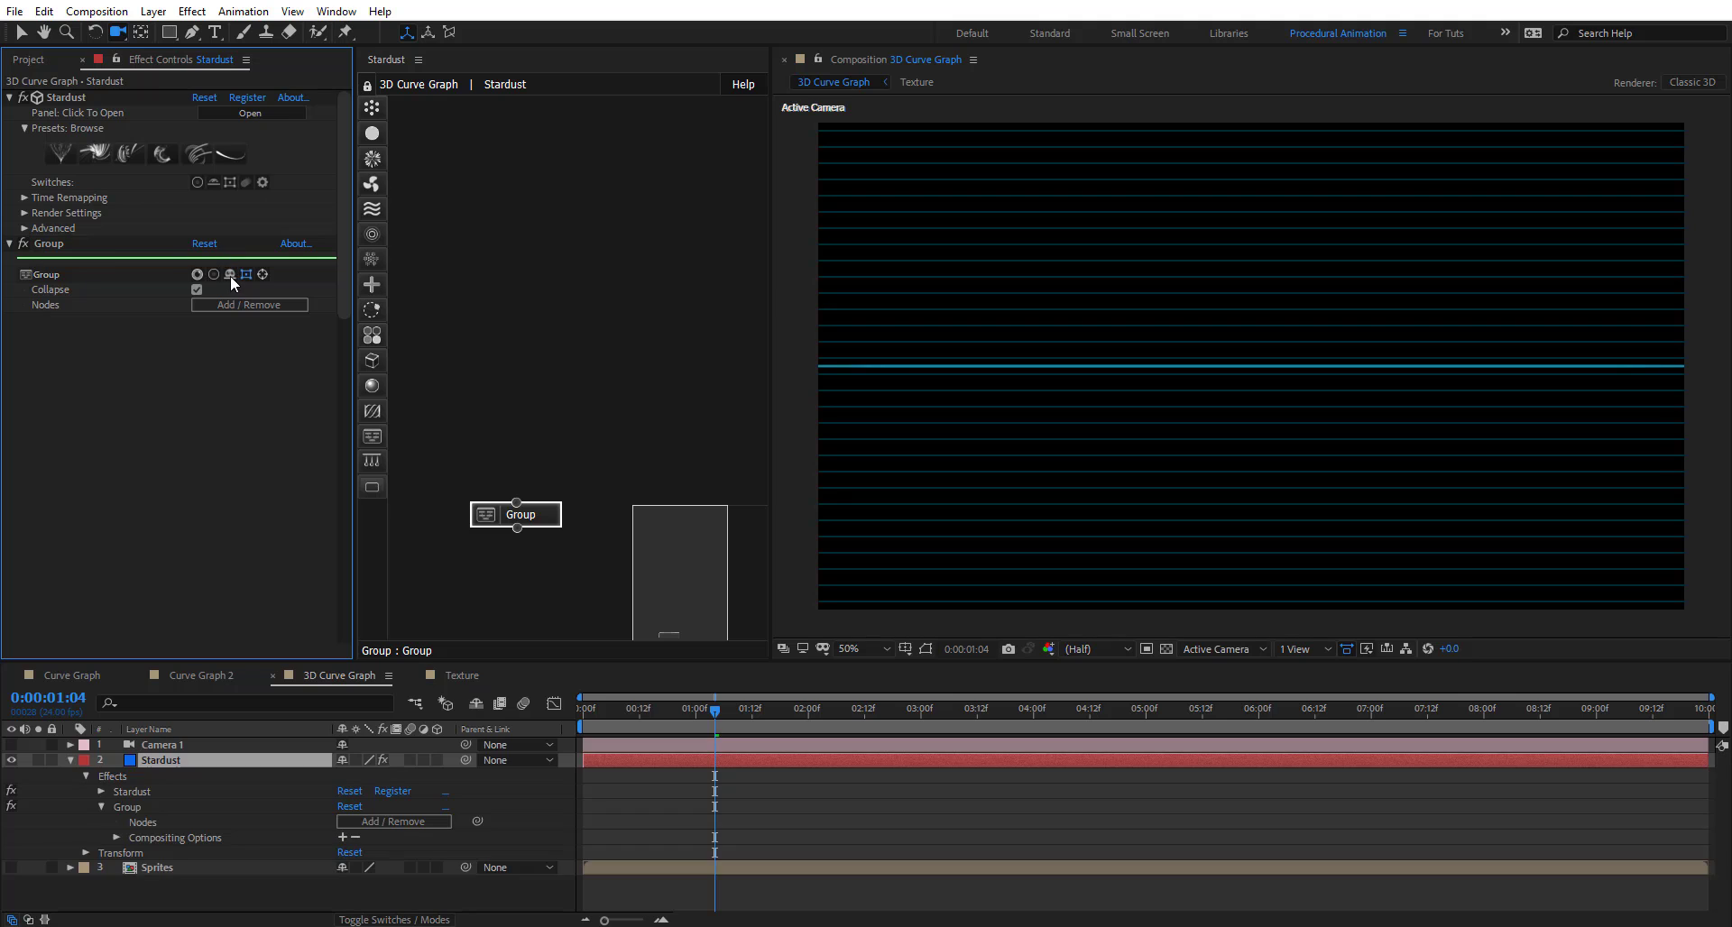
Add a new Emitter node wired to a new Particle node above the moved Group
{"action": "left_click_drag", "start_coordinate": [545, 516], "coordinate": [489, 588]}
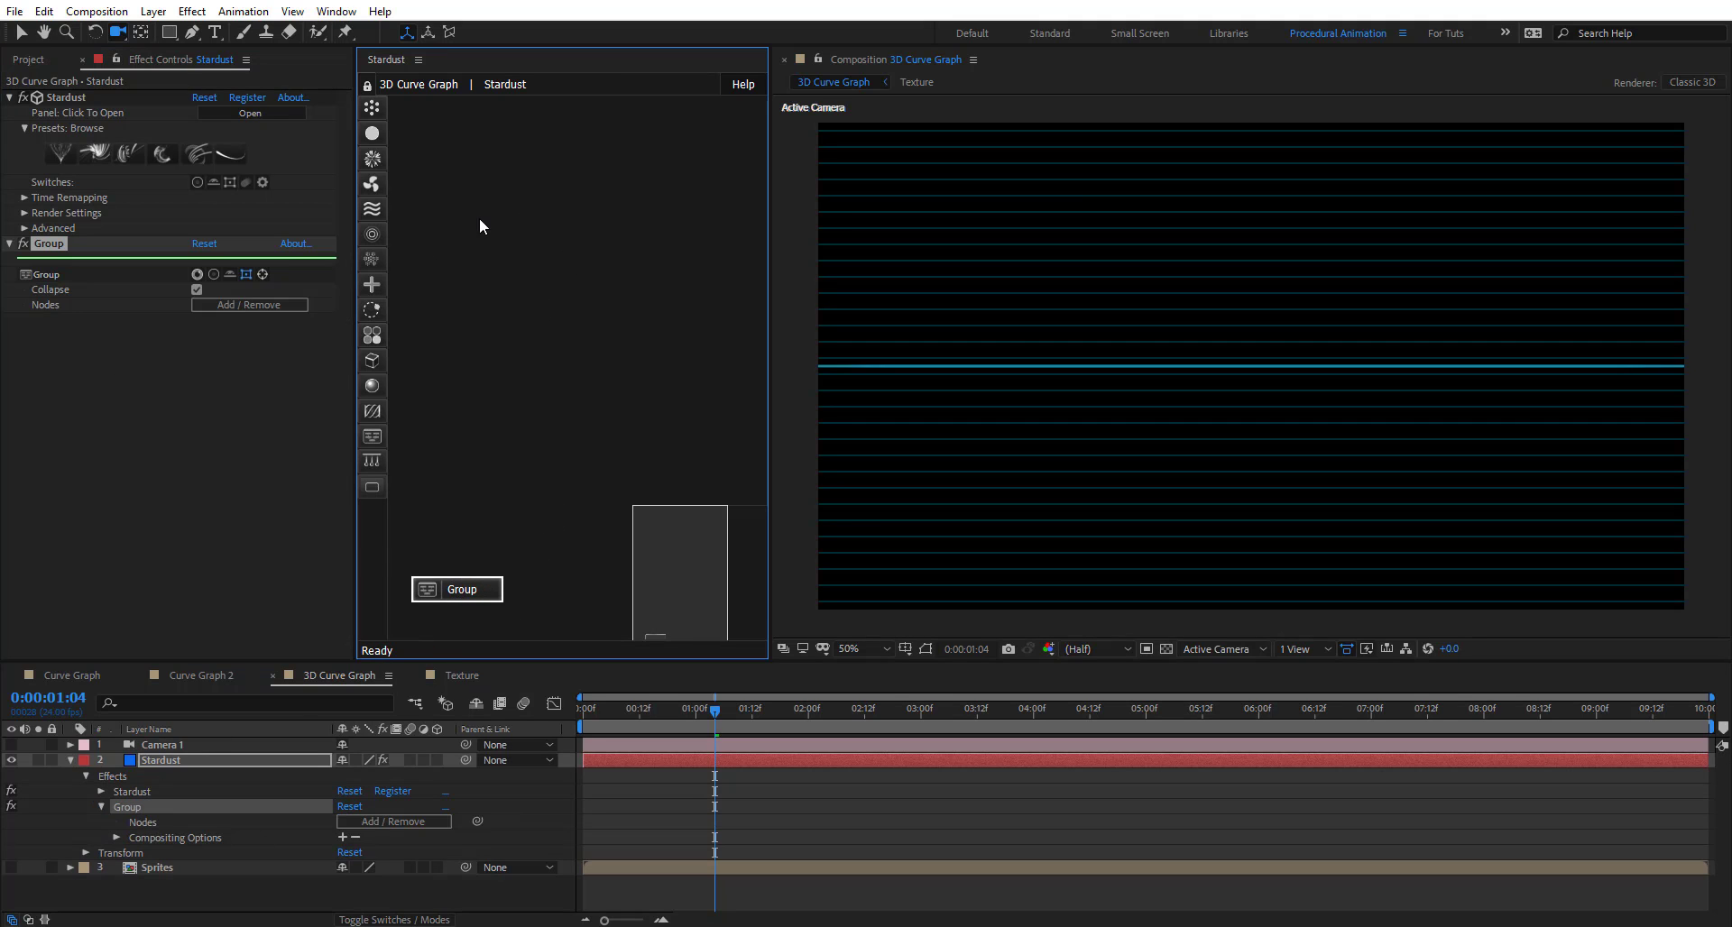
{"action": "left_click_drag", "start_coordinate": [375, 106], "coordinate": [478, 135]}
{"action": "left_click", "coordinate": [373, 133]}
{"action": "left_click_drag", "start_coordinate": [487, 197], "coordinate": [527, 193]}
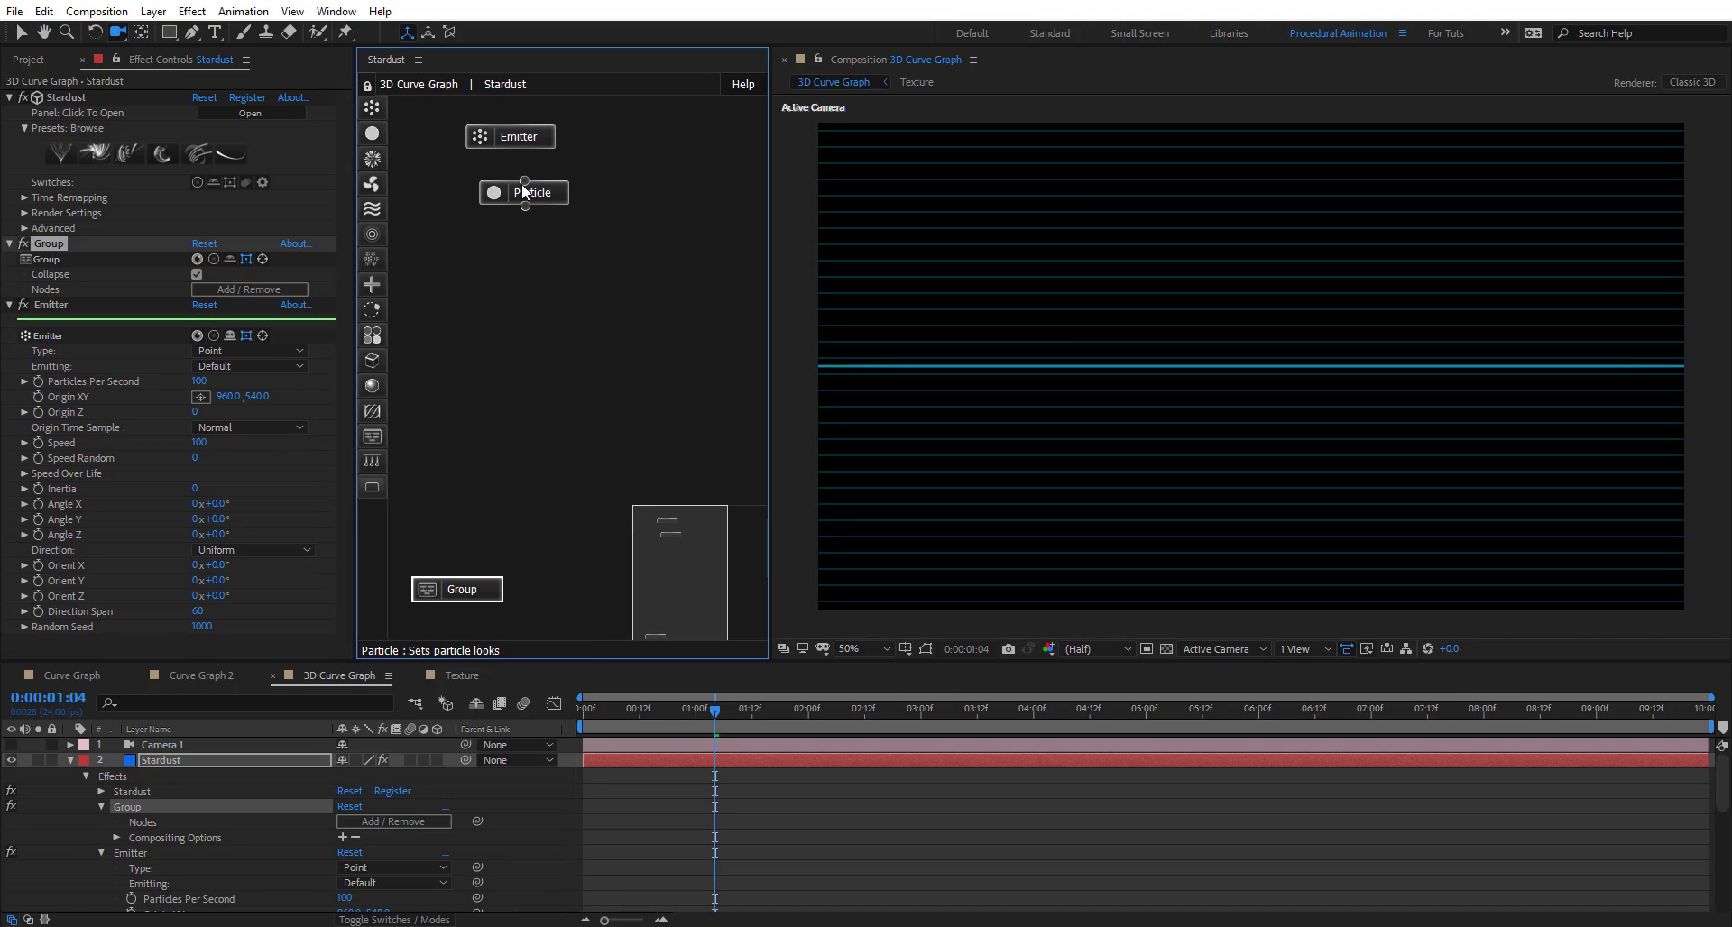
{"action": "left_click", "coordinate": [527, 138]}
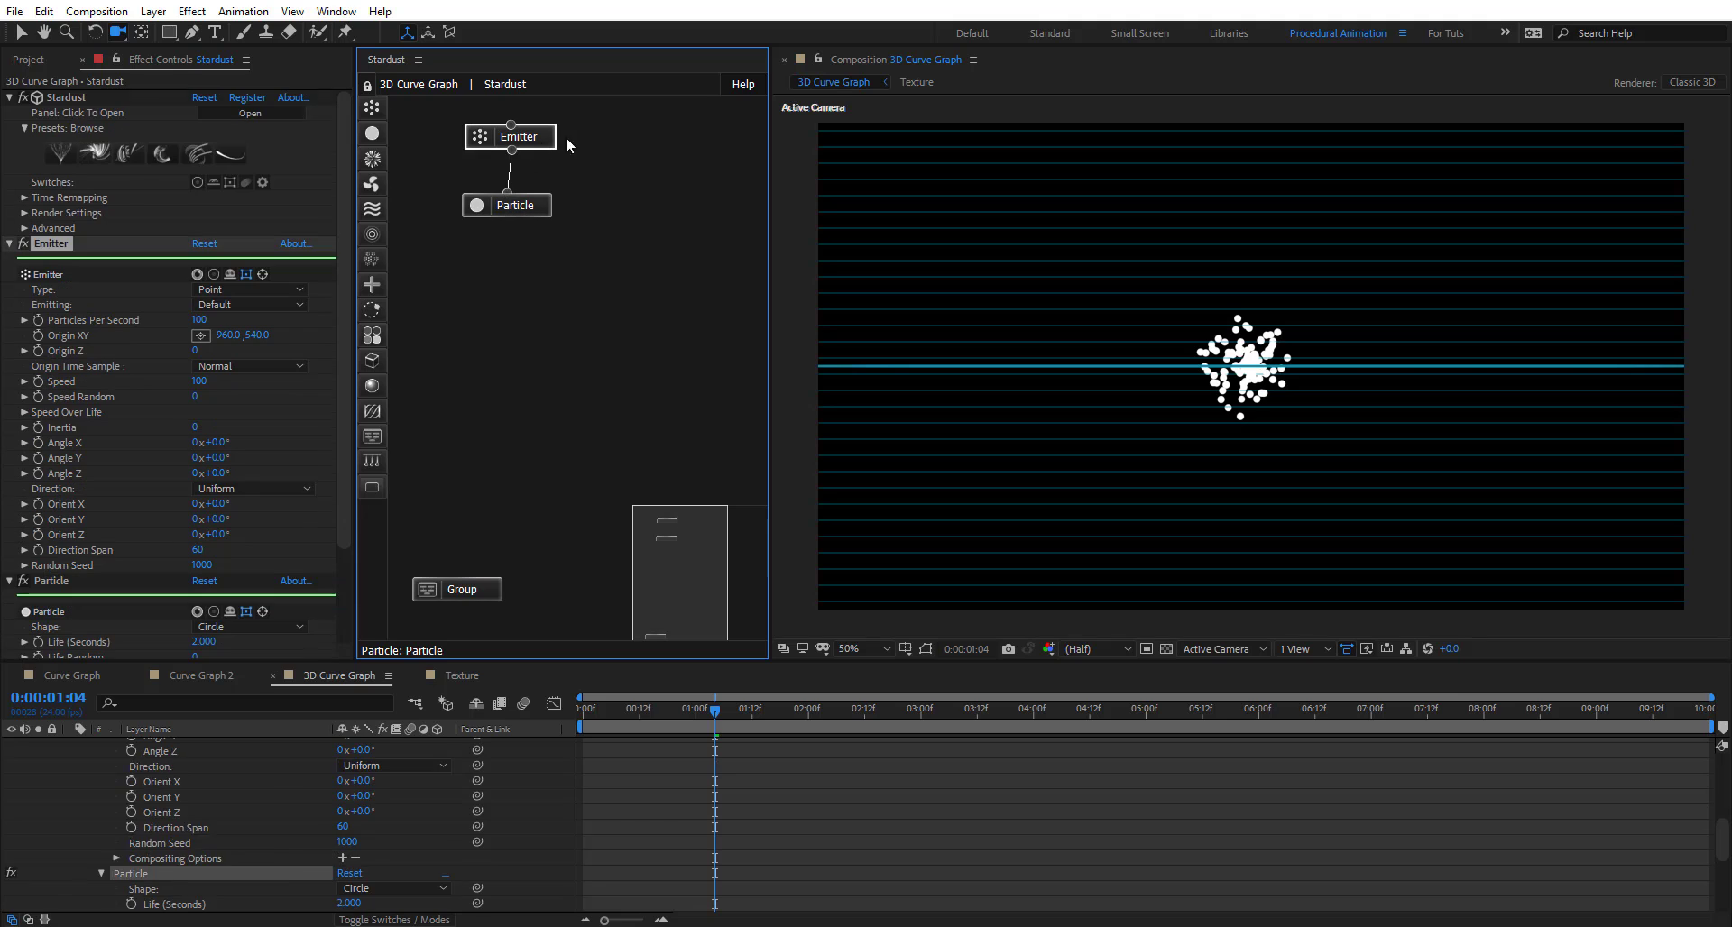
{"action": "left_click", "coordinate": [258, 289]}
Make the emitter a Ring with Speed 0, Size X 310 and 10 Ring Particles
{"action": "left_click", "coordinate": [239, 449]}
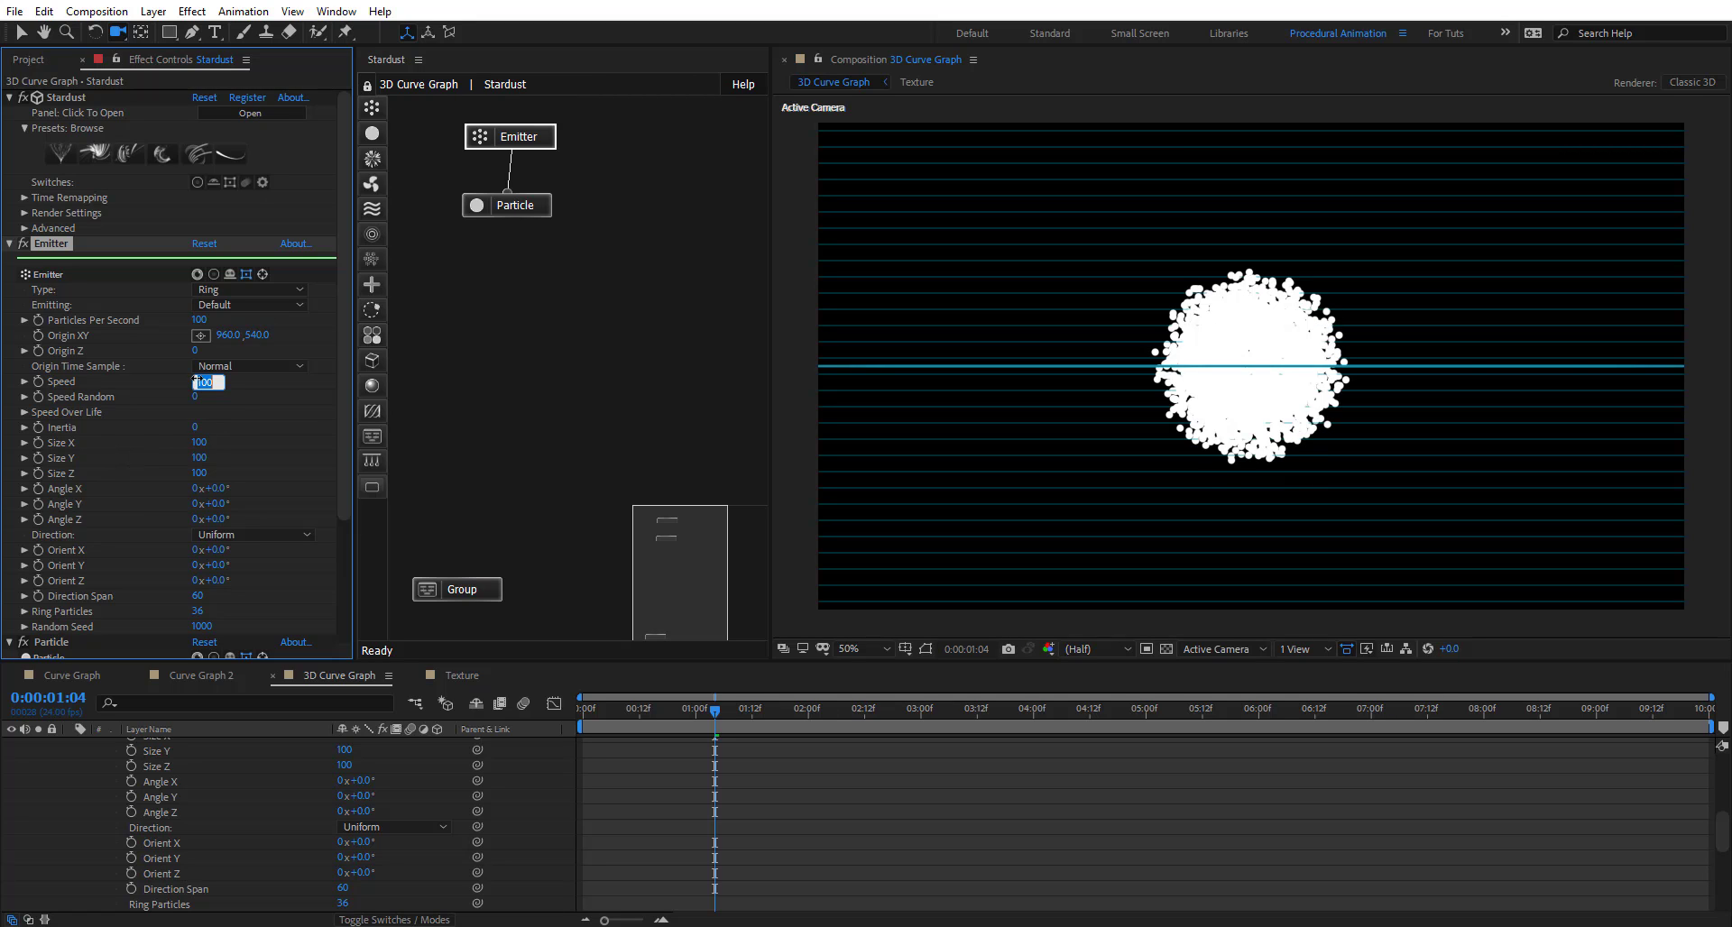
{"action": "left_click_drag", "start_coordinate": [195, 380], "coordinate": [187, 381]}
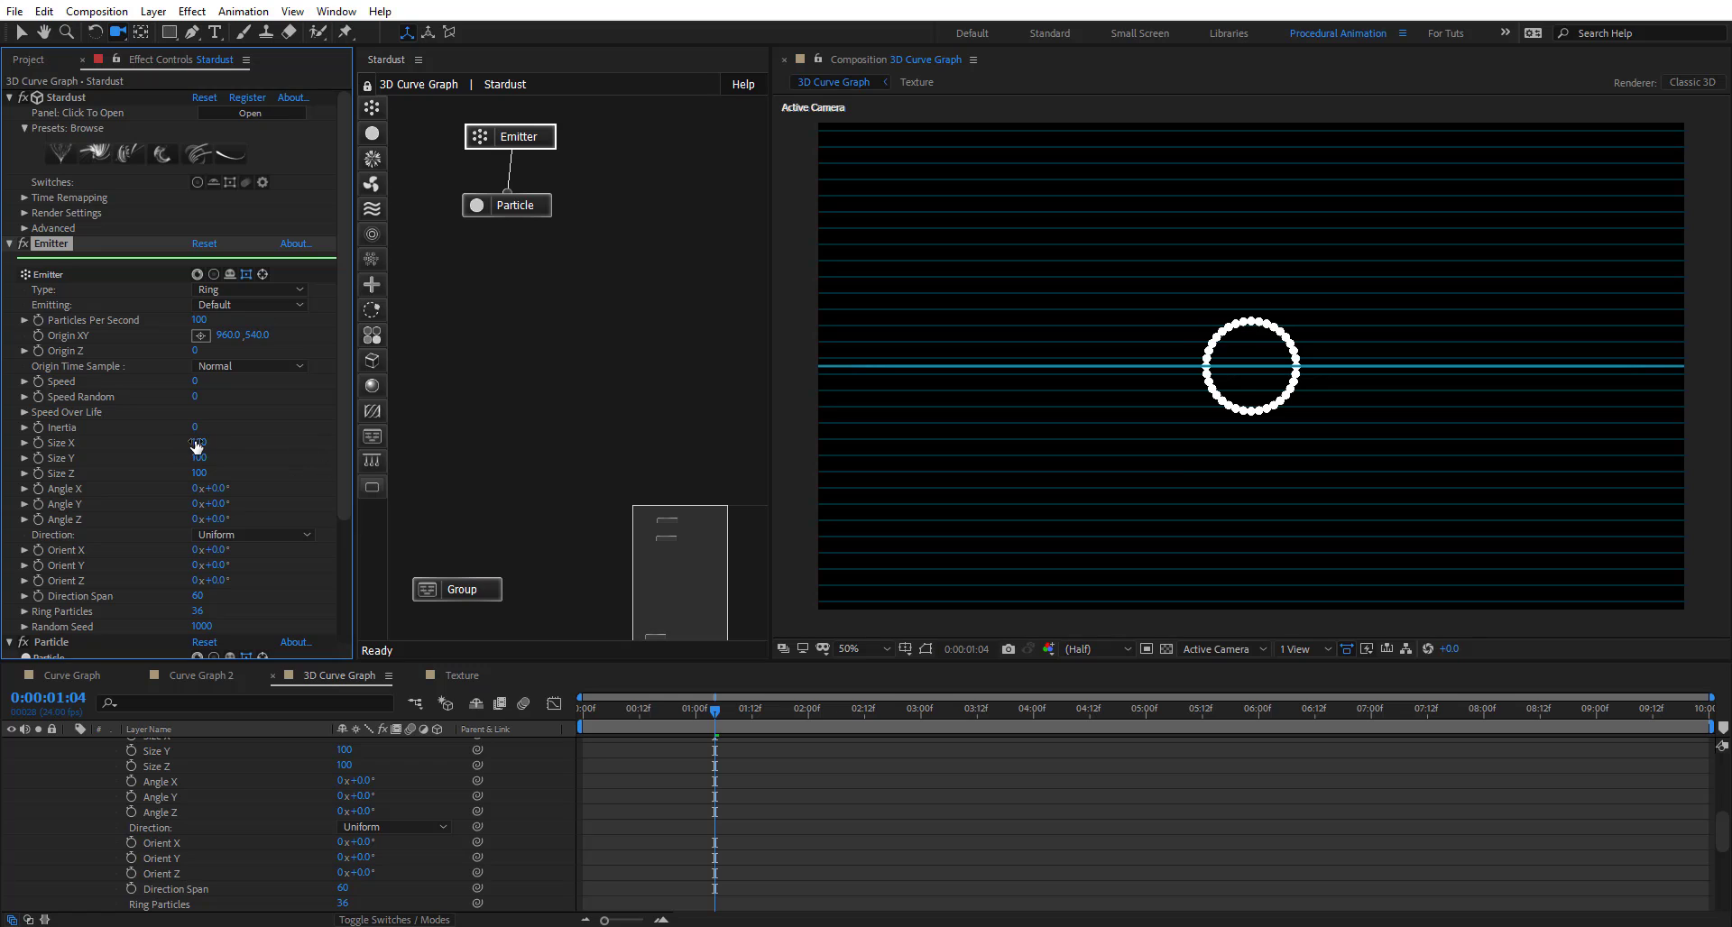
{"action": "left_click_drag", "start_coordinate": [206, 442], "coordinate": [217, 442]}
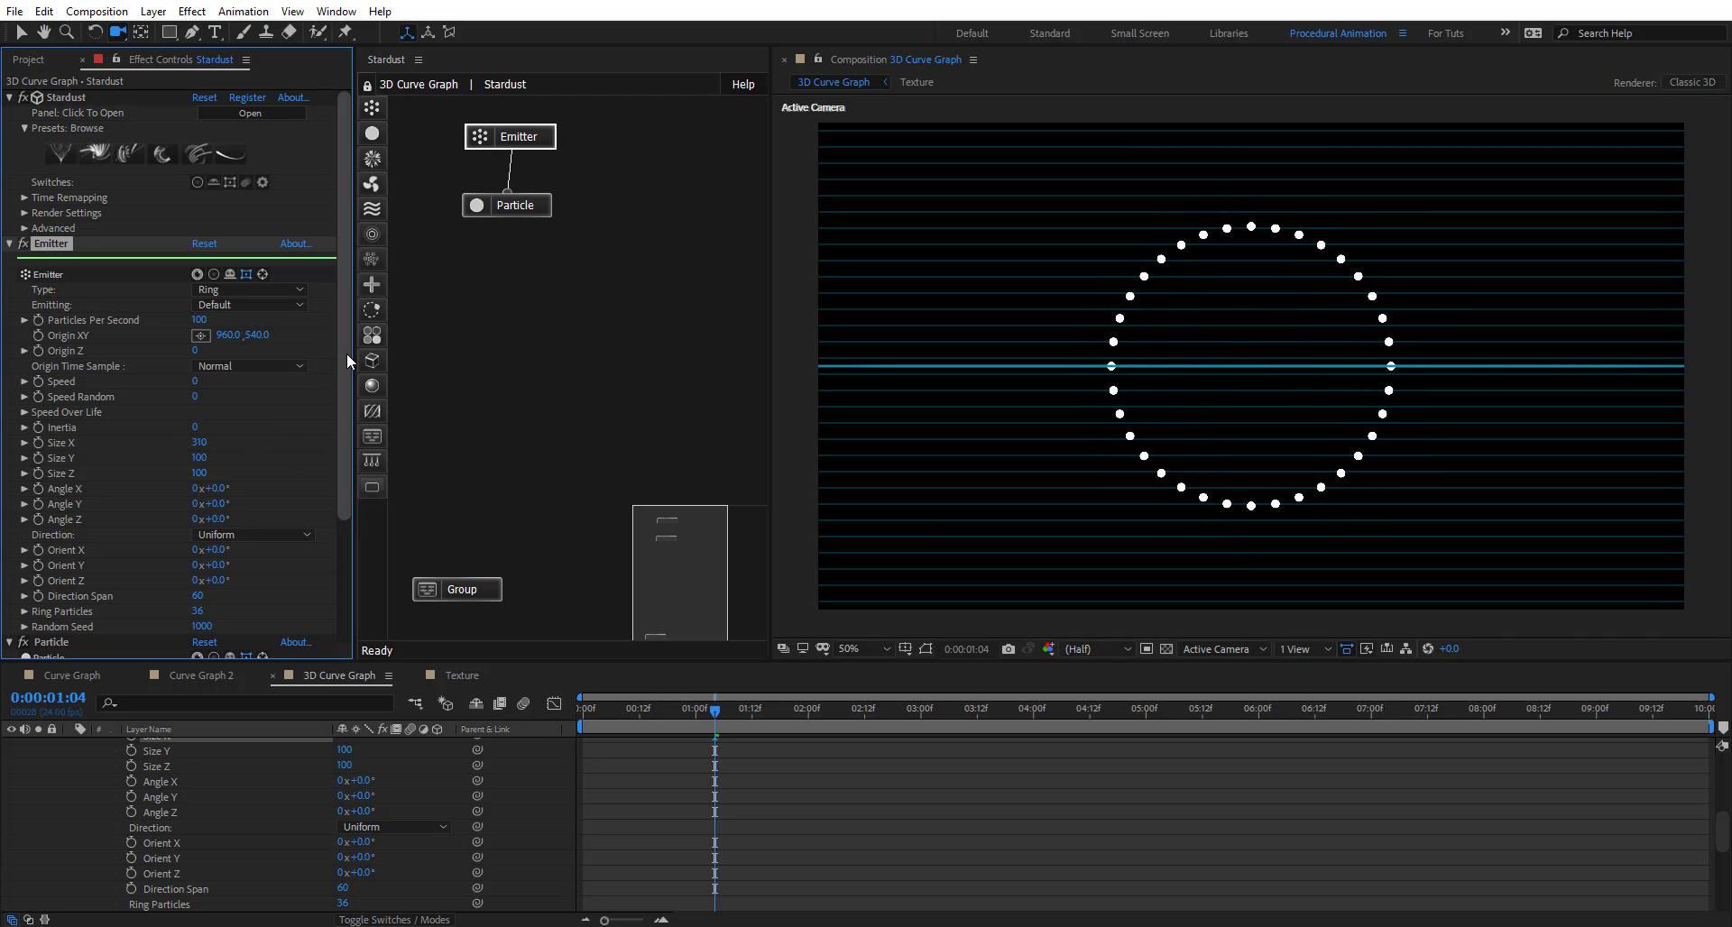
{"action": "scroll", "coordinate": [349, 379], "scroll_direction": "down", "scroll_amount": 2}
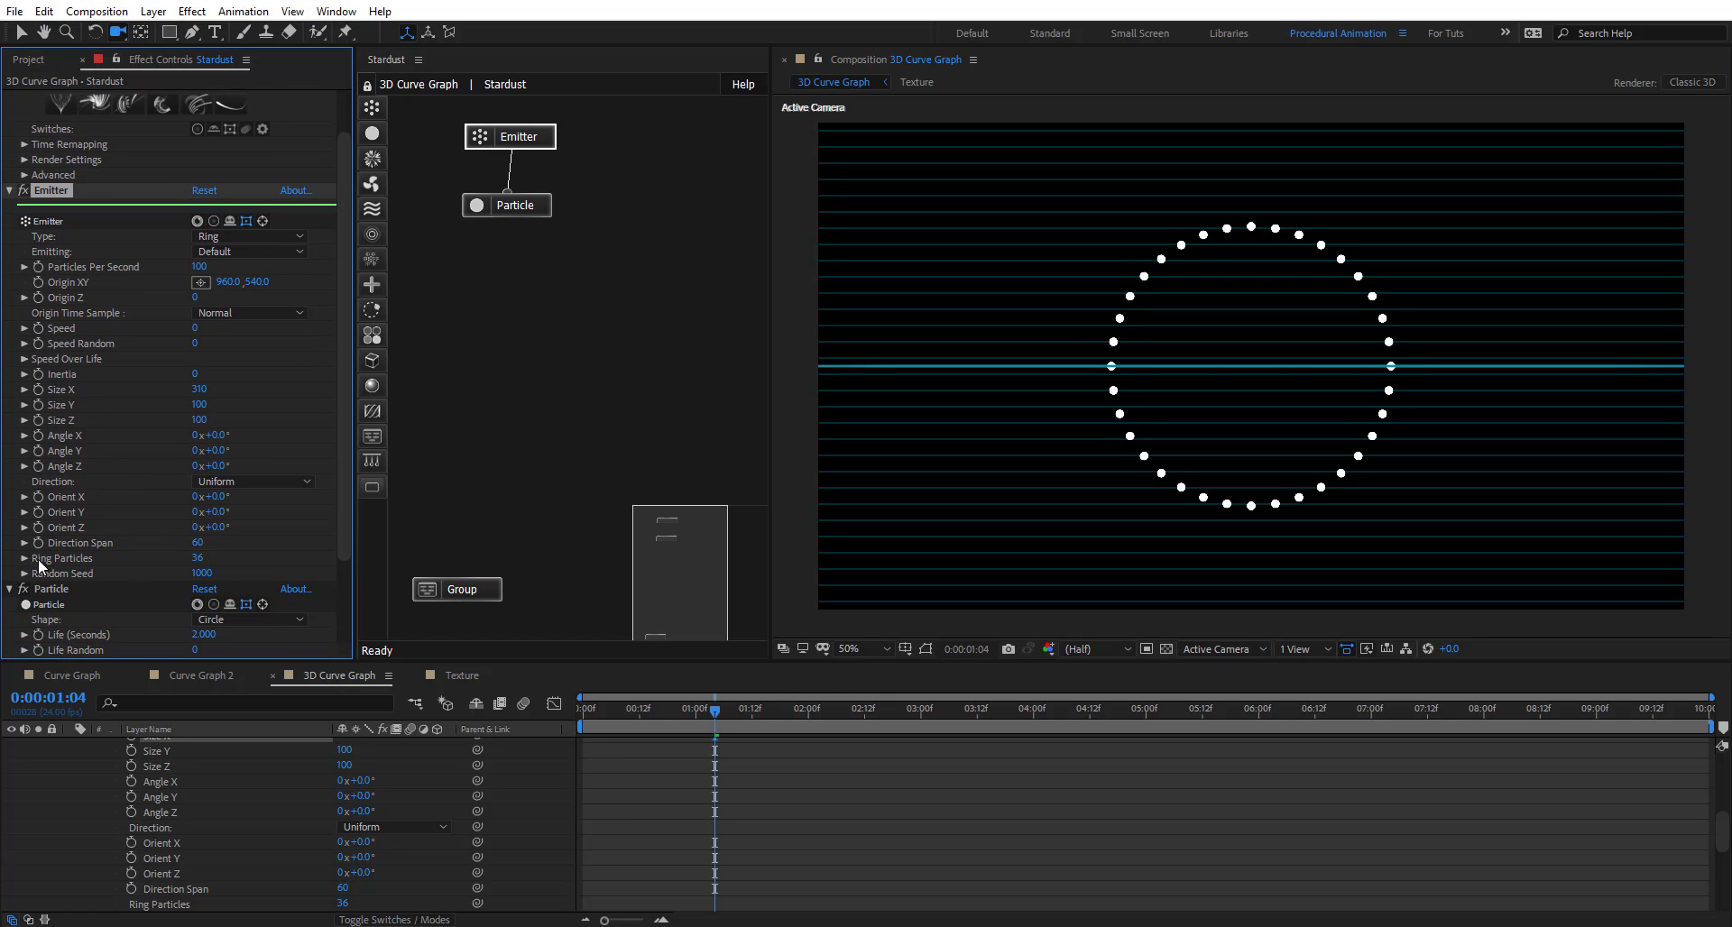
{"action": "left_click_drag", "start_coordinate": [197, 558], "coordinate": [101, 543]}
{"action": "left_click", "coordinate": [197, 559]}
{"action": "type", "text": "10"}
{"action": "key", "text": "Return"}
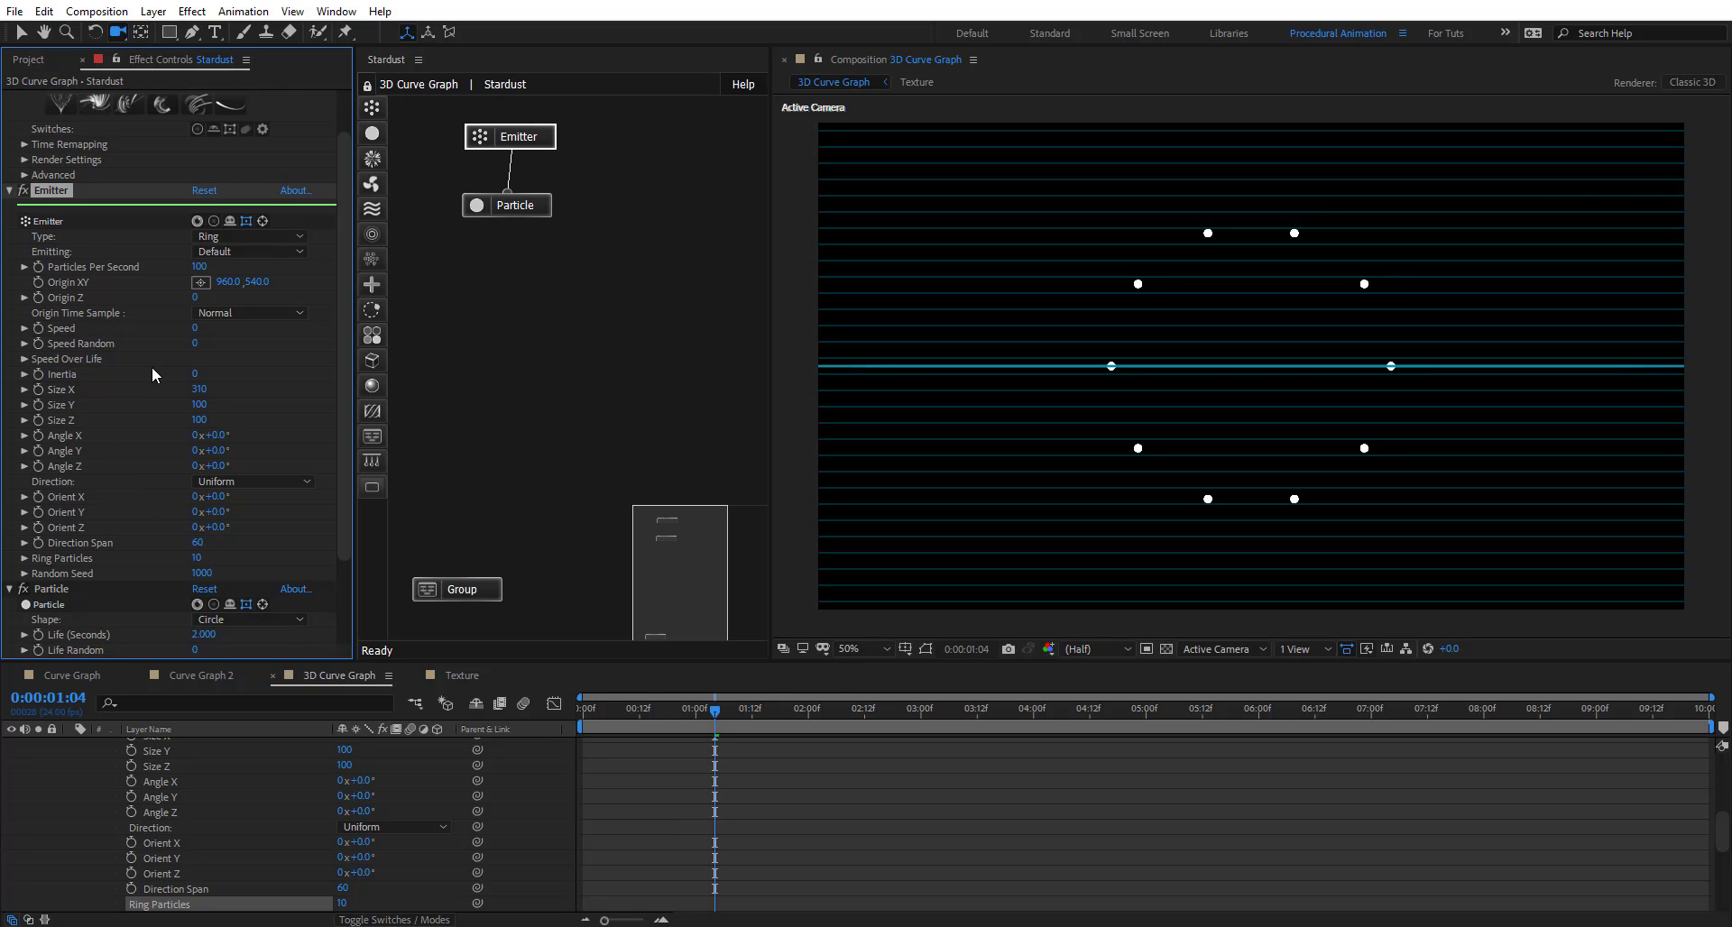
Set the emitter to emit Once at 1 particle per second
{"action": "scroll", "coordinate": [180, 351], "scroll_direction": "up", "scroll_amount": 1}
{"action": "left_click", "coordinate": [250, 292]}
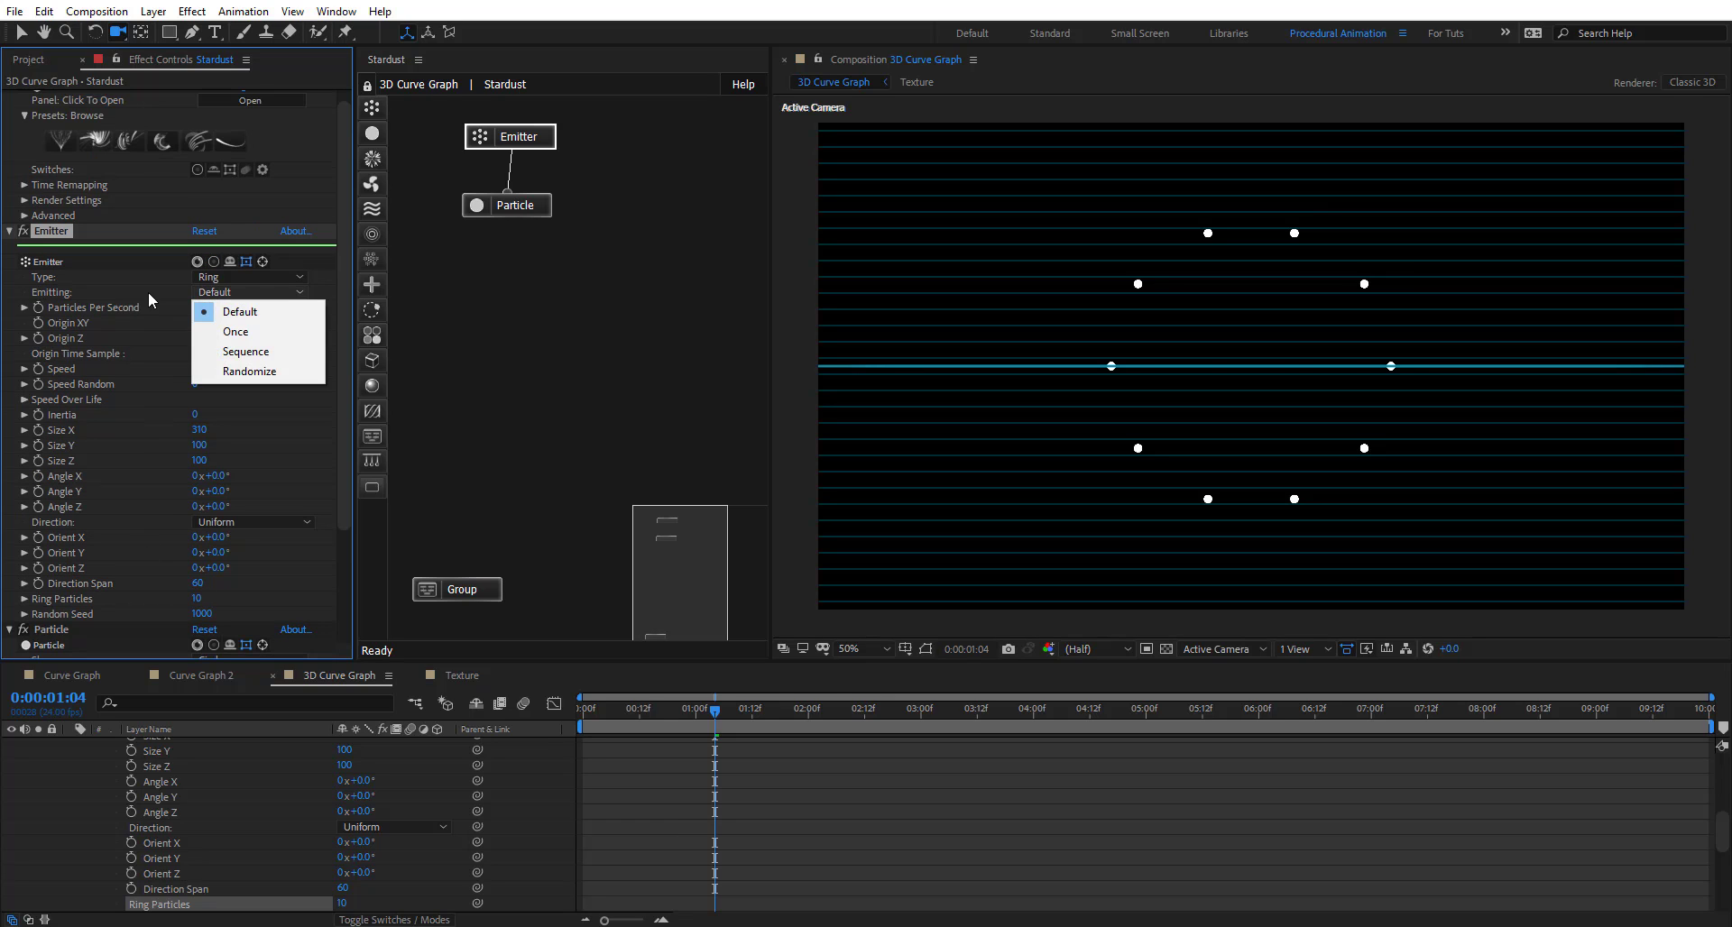
{"action": "left_click", "coordinate": [271, 332]}
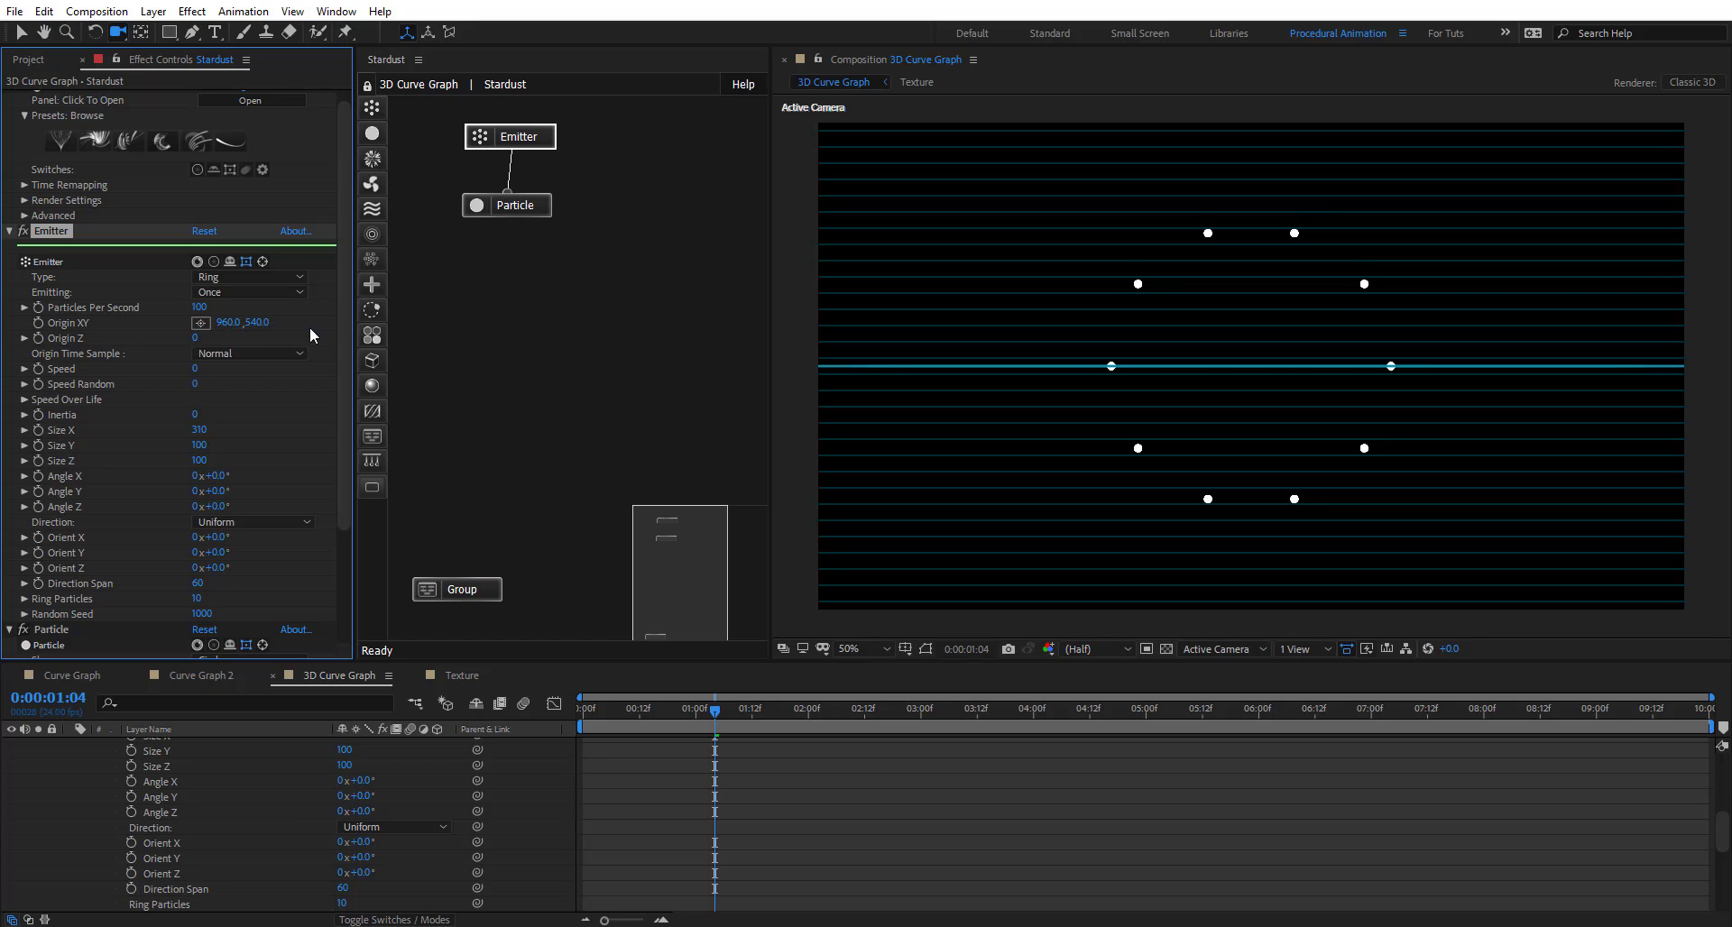
{"action": "left_click", "coordinate": [200, 307]}
{"action": "key", "text": "Return"}
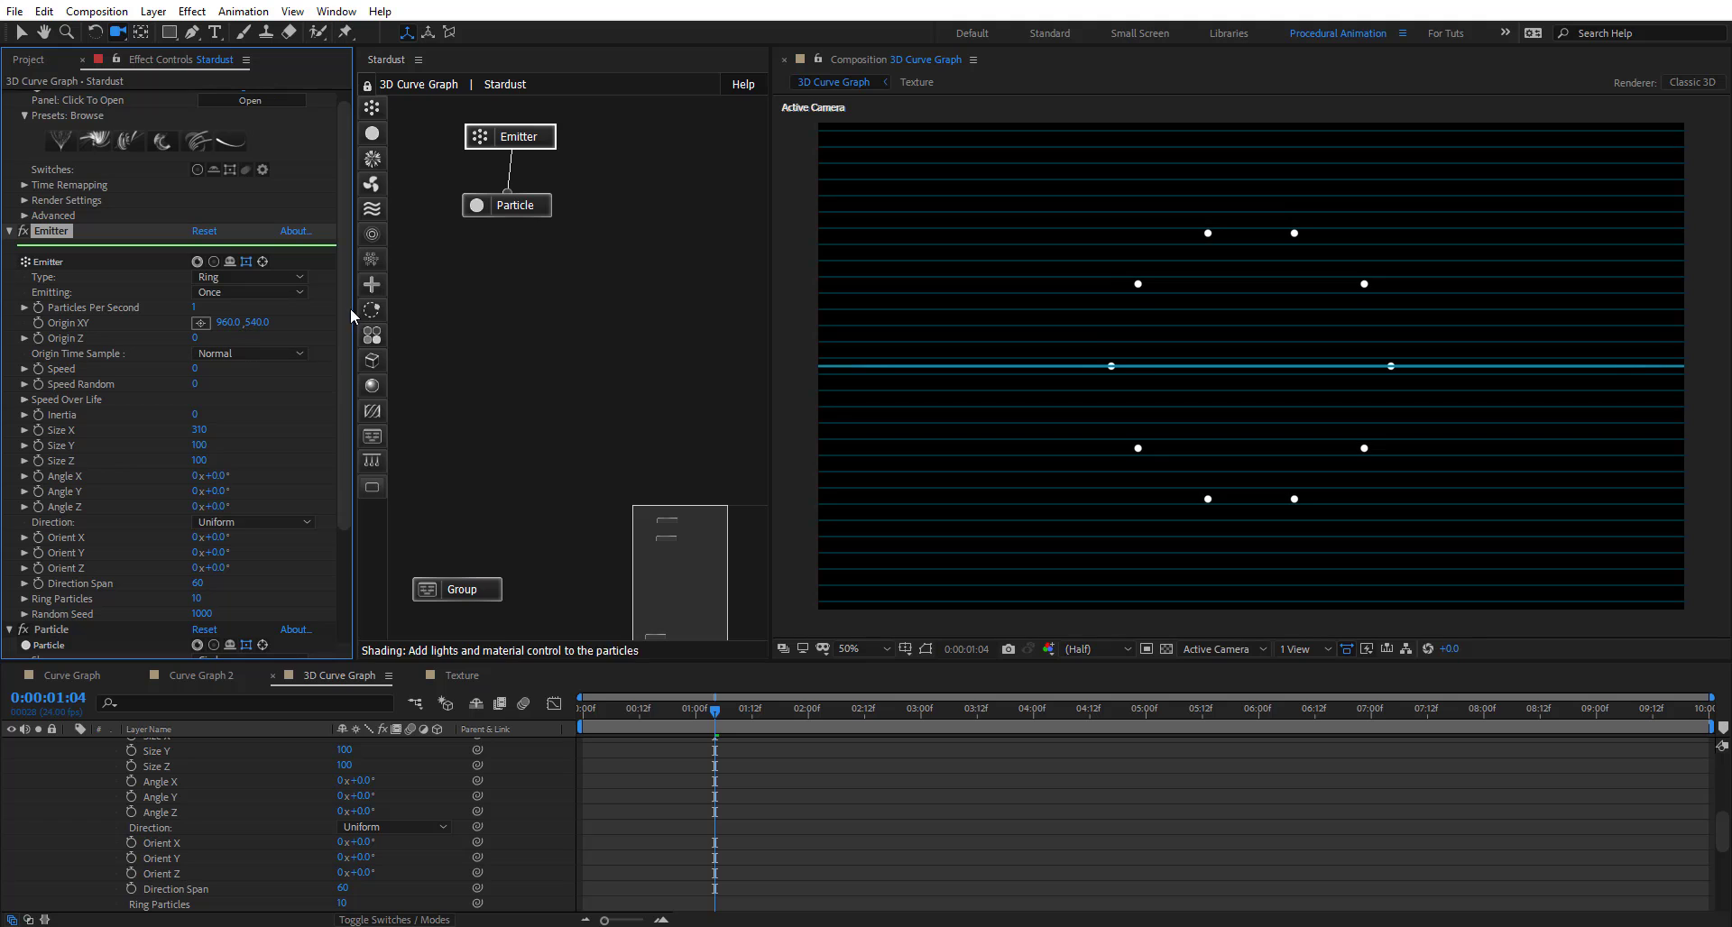
{"action": "left_click_drag", "start_coordinate": [347, 306], "coordinate": [339, 459]}
Rename the new Emitter to ecurve and its Particle node to pcurve
{"action": "left_click_drag", "start_coordinate": [541, 208], "coordinate": [548, 211]}
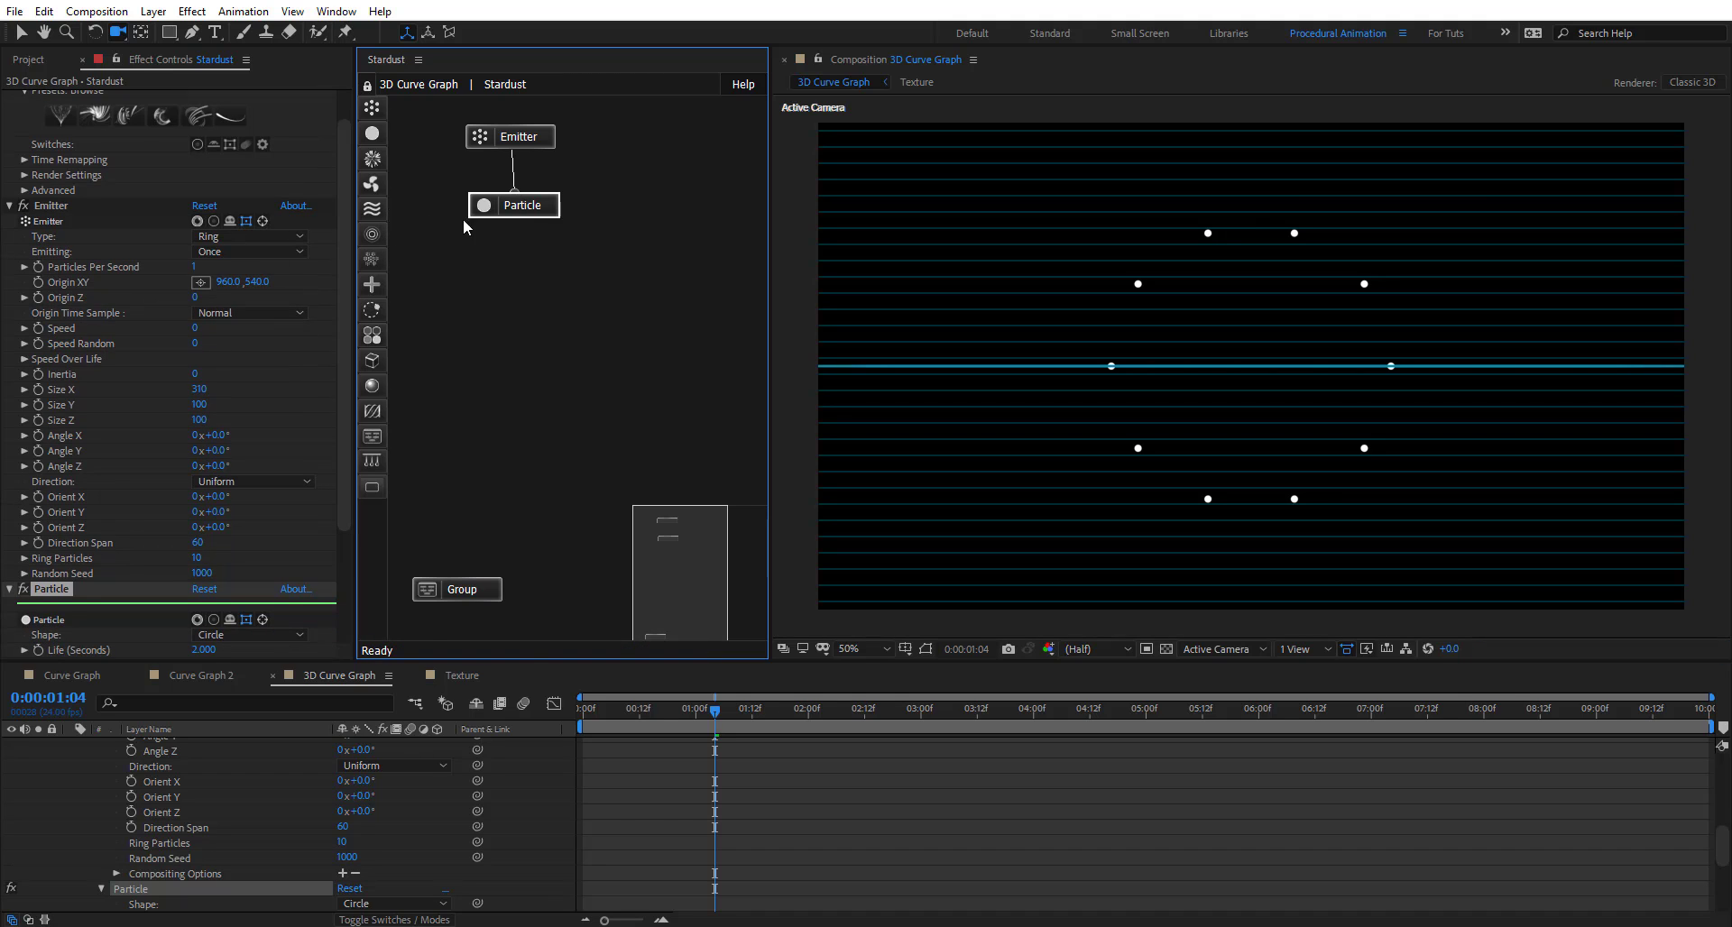
{"action": "left_click", "coordinate": [537, 138]}
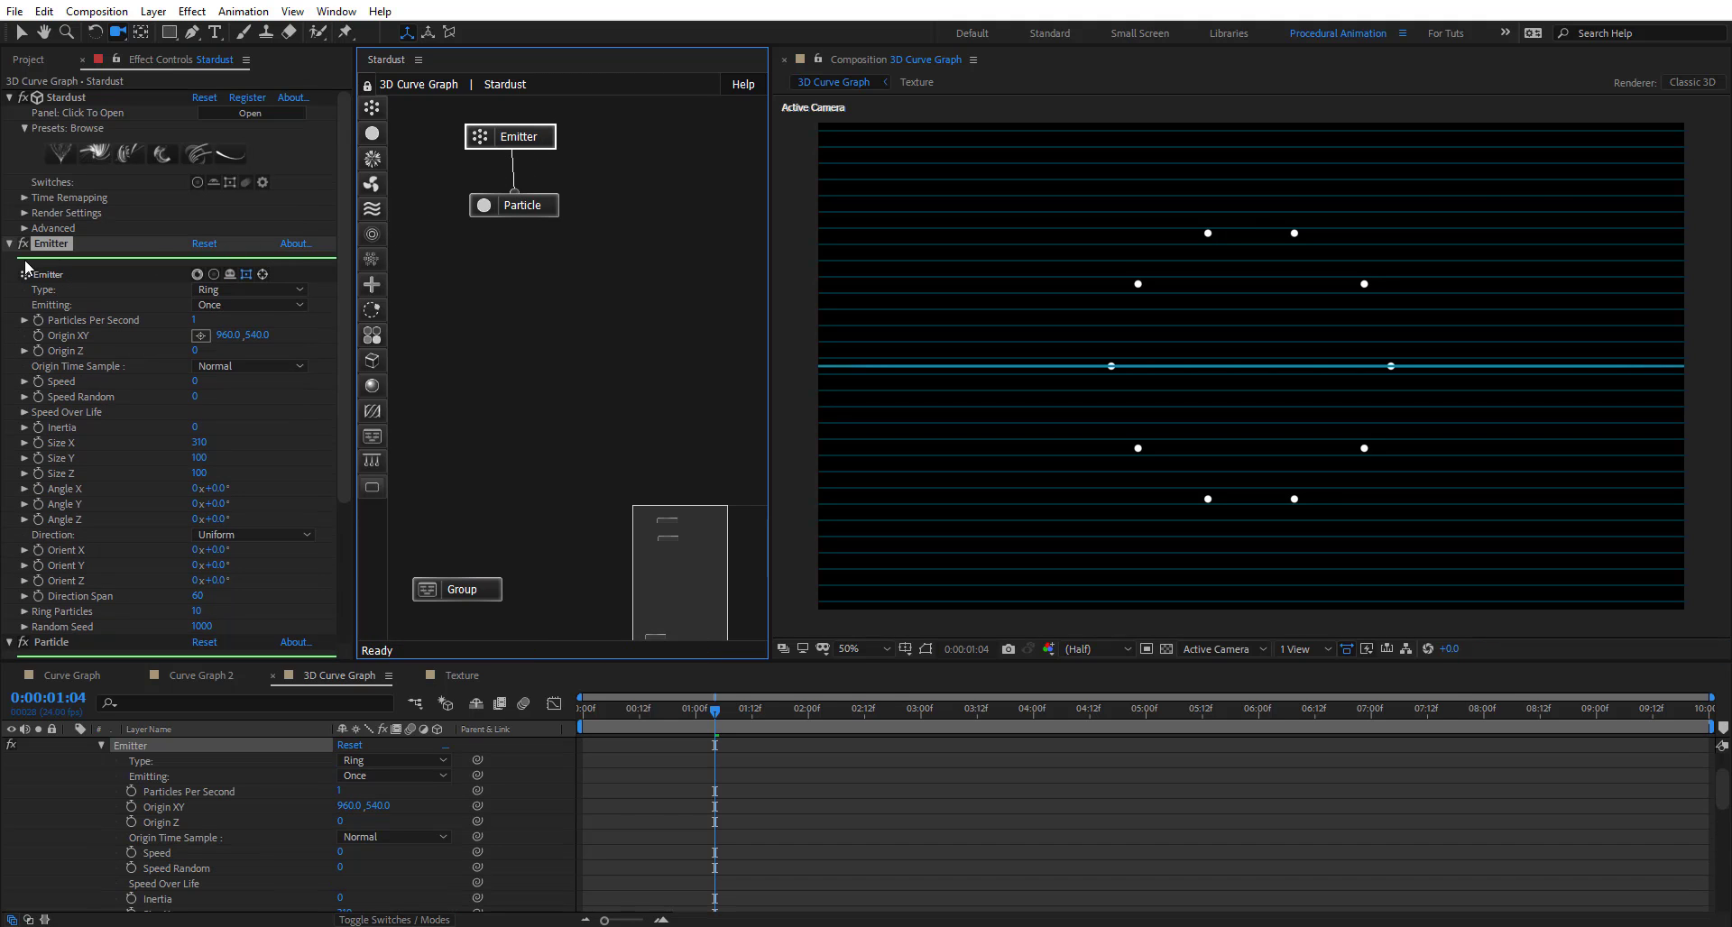
{"action": "left_click", "coordinate": [59, 243]}
{"action": "key", "text": "Return"}
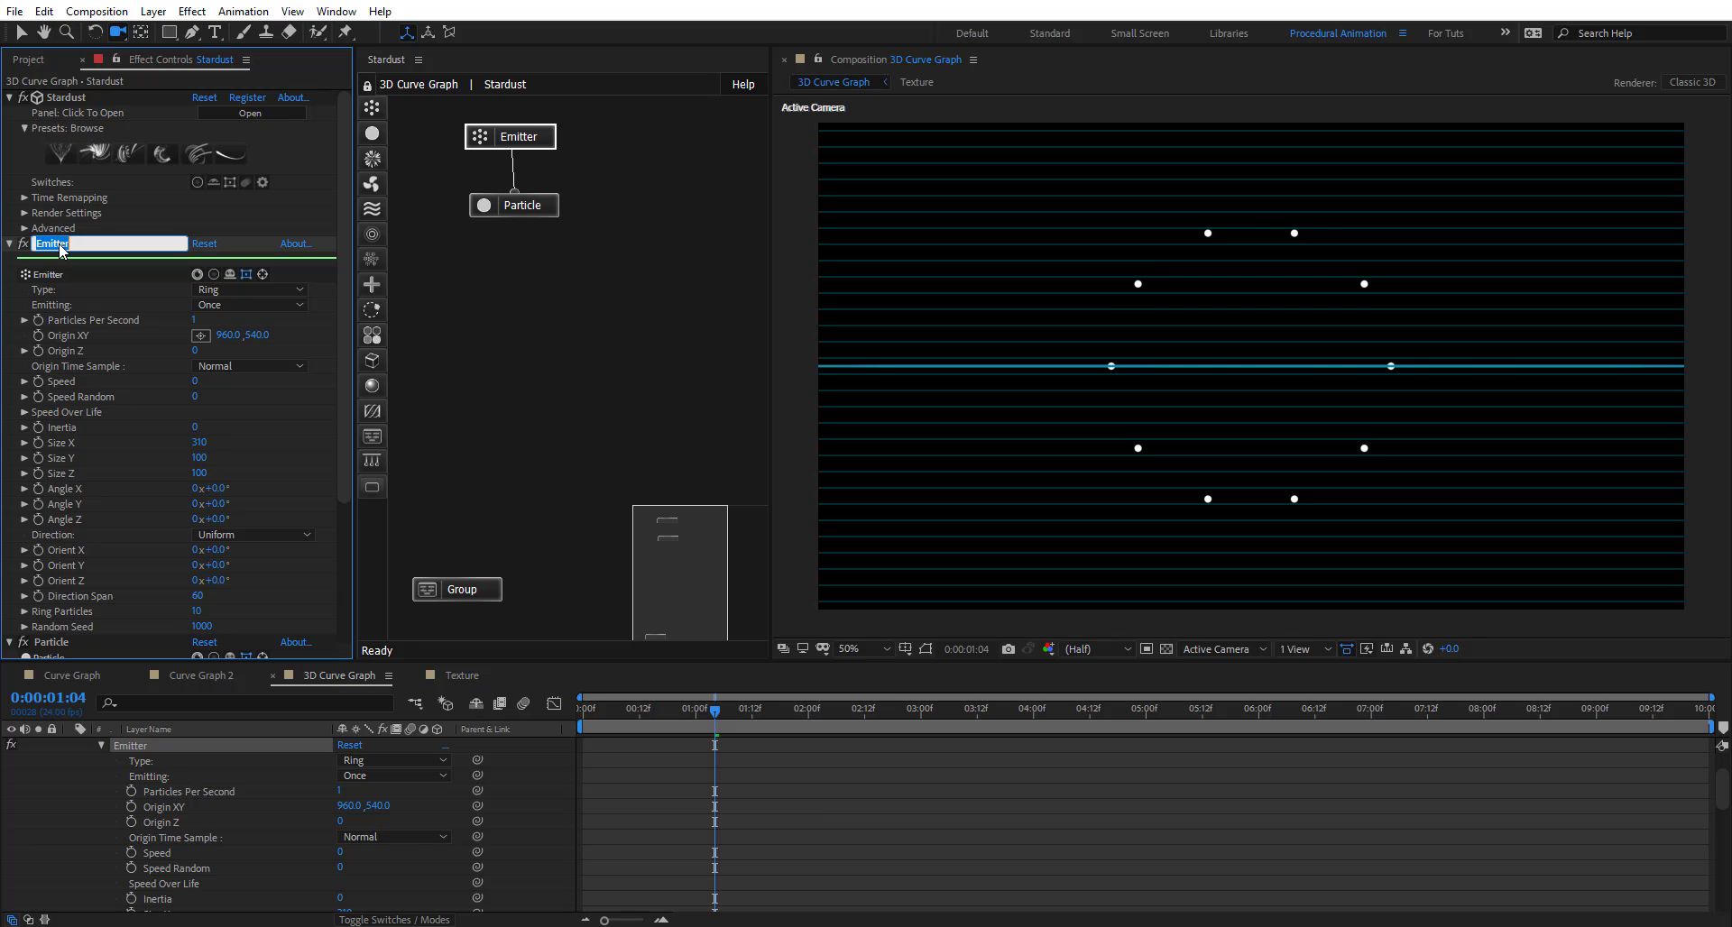
{"action": "type", "text": "ecurve"}
{"action": "key", "text": "Return"}
{"action": "left_click", "coordinate": [523, 208]}
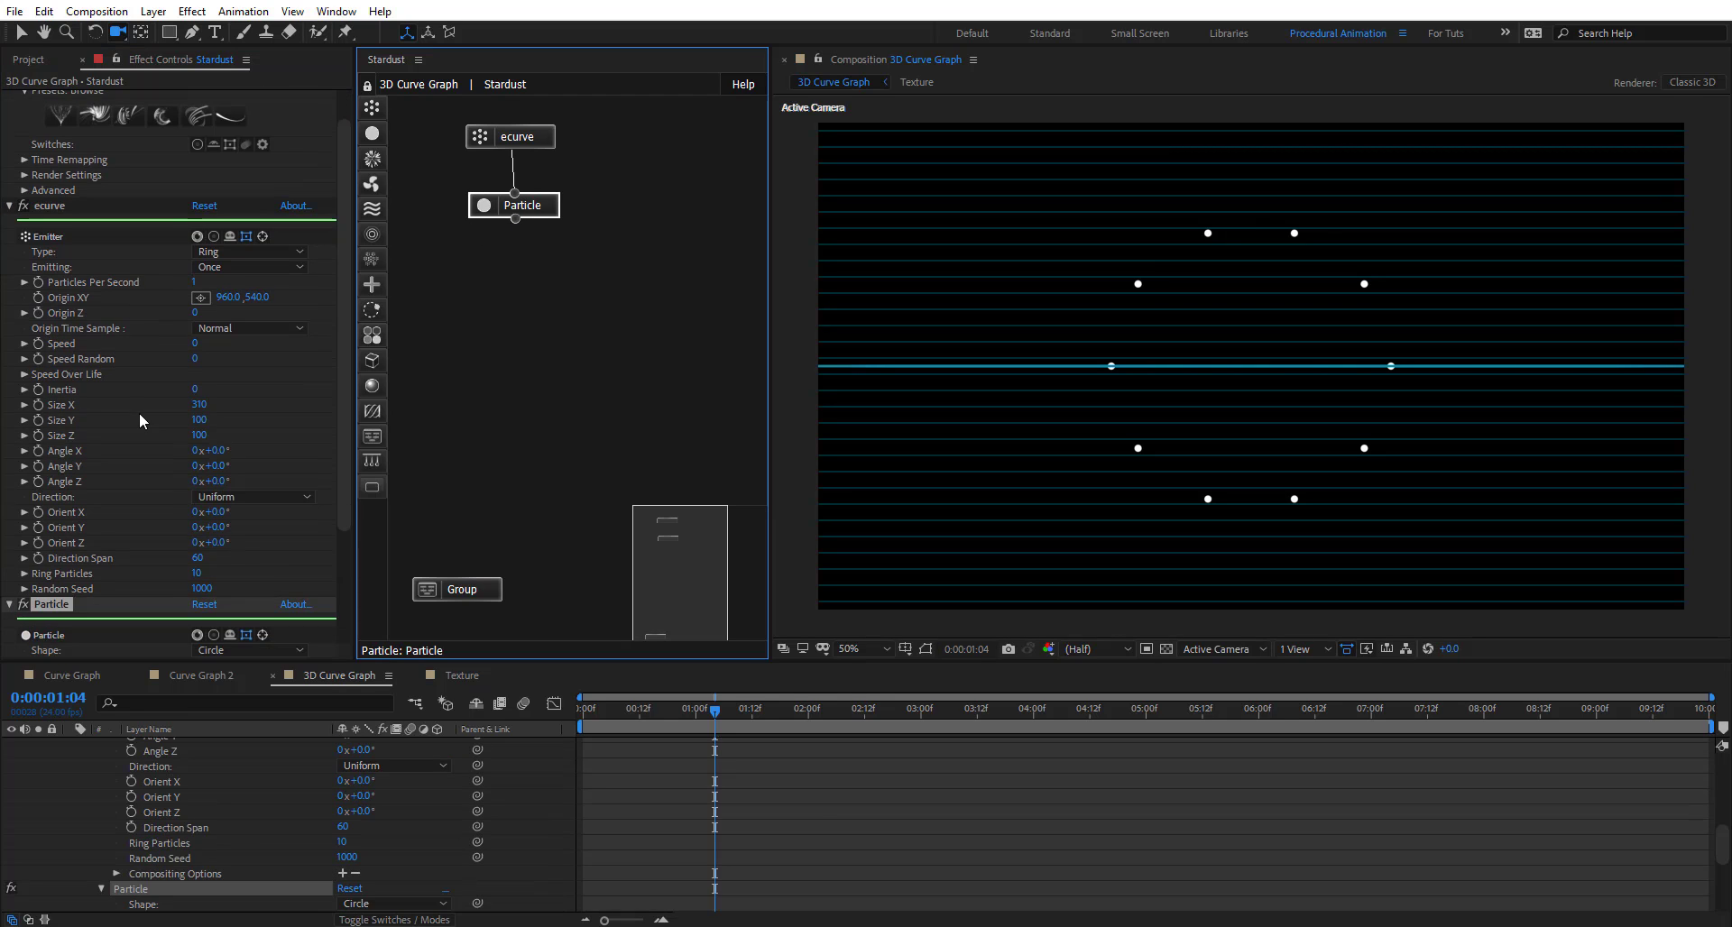
{"action": "key", "text": "Return"}
{"action": "type", "text": "pcurve"}
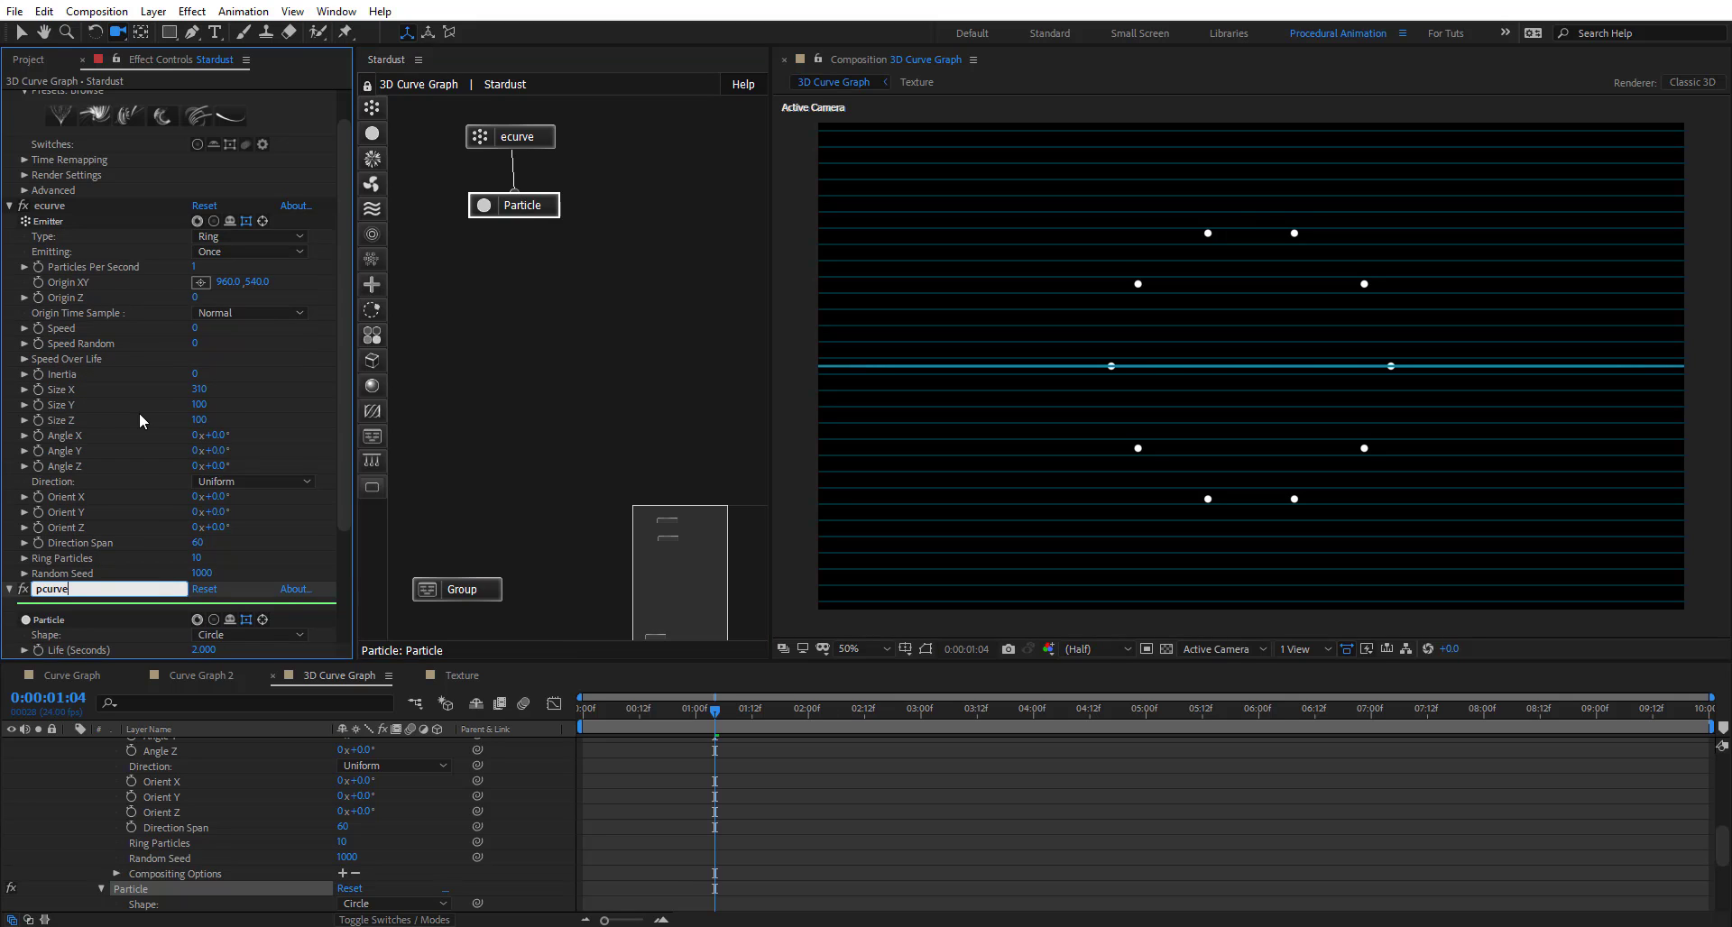
{"action": "key", "text": "Return"}
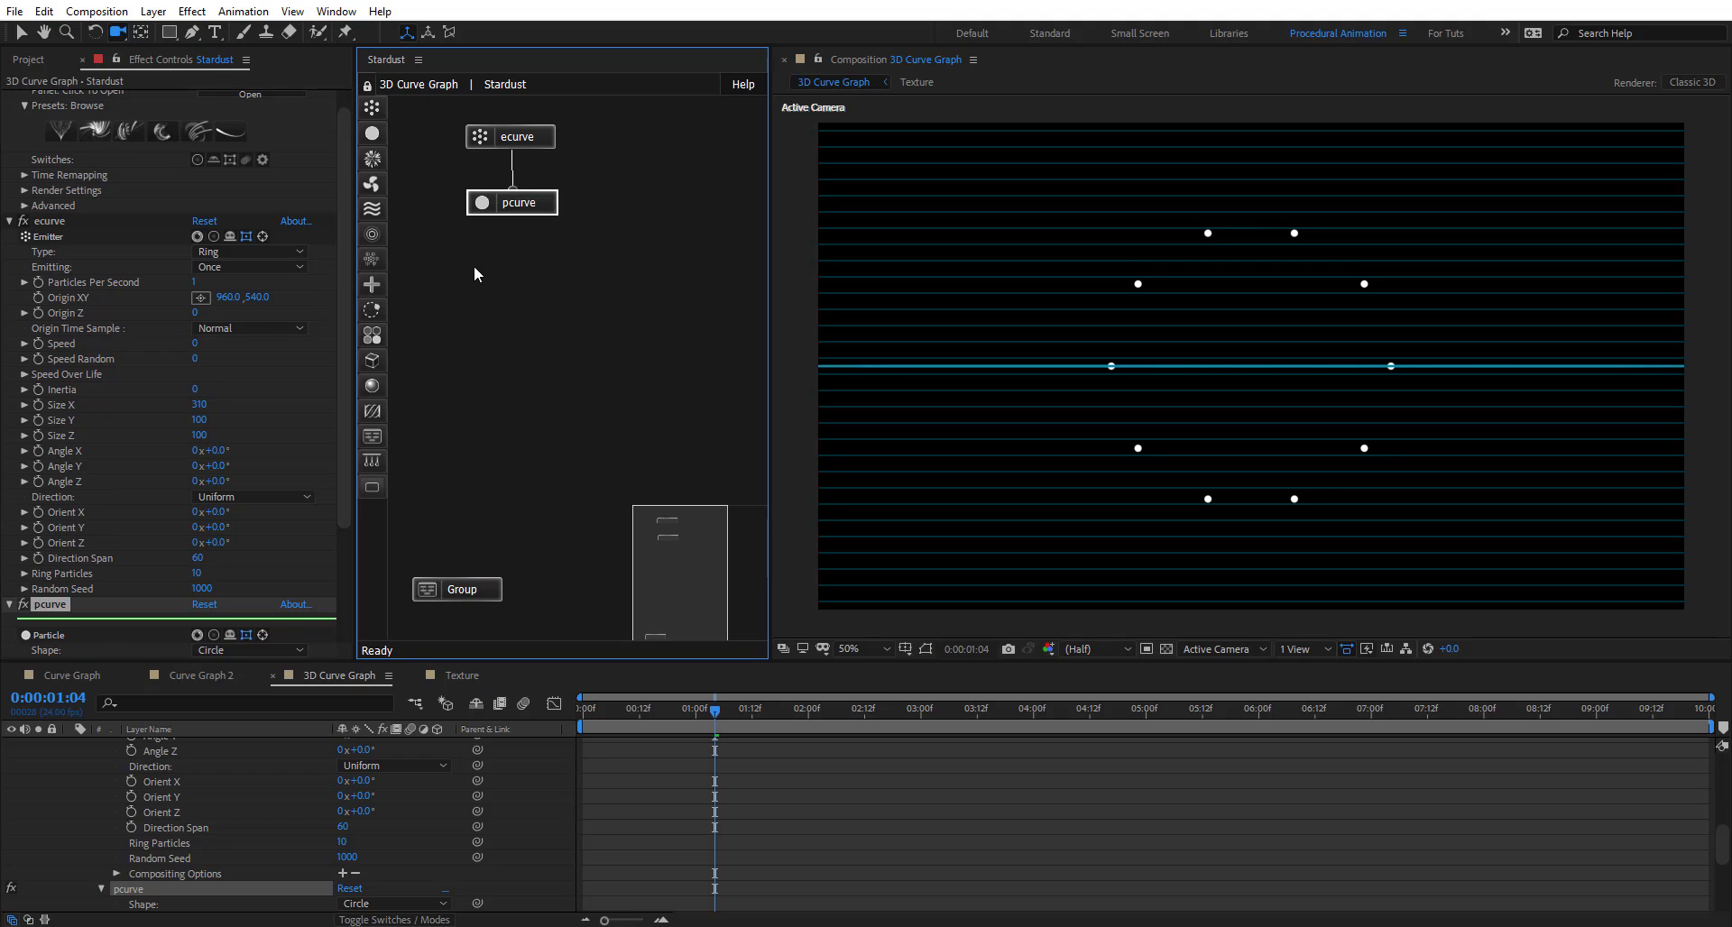
Set ecurve's Angle X to 90°
{"action": "left_click", "coordinate": [523, 134]}
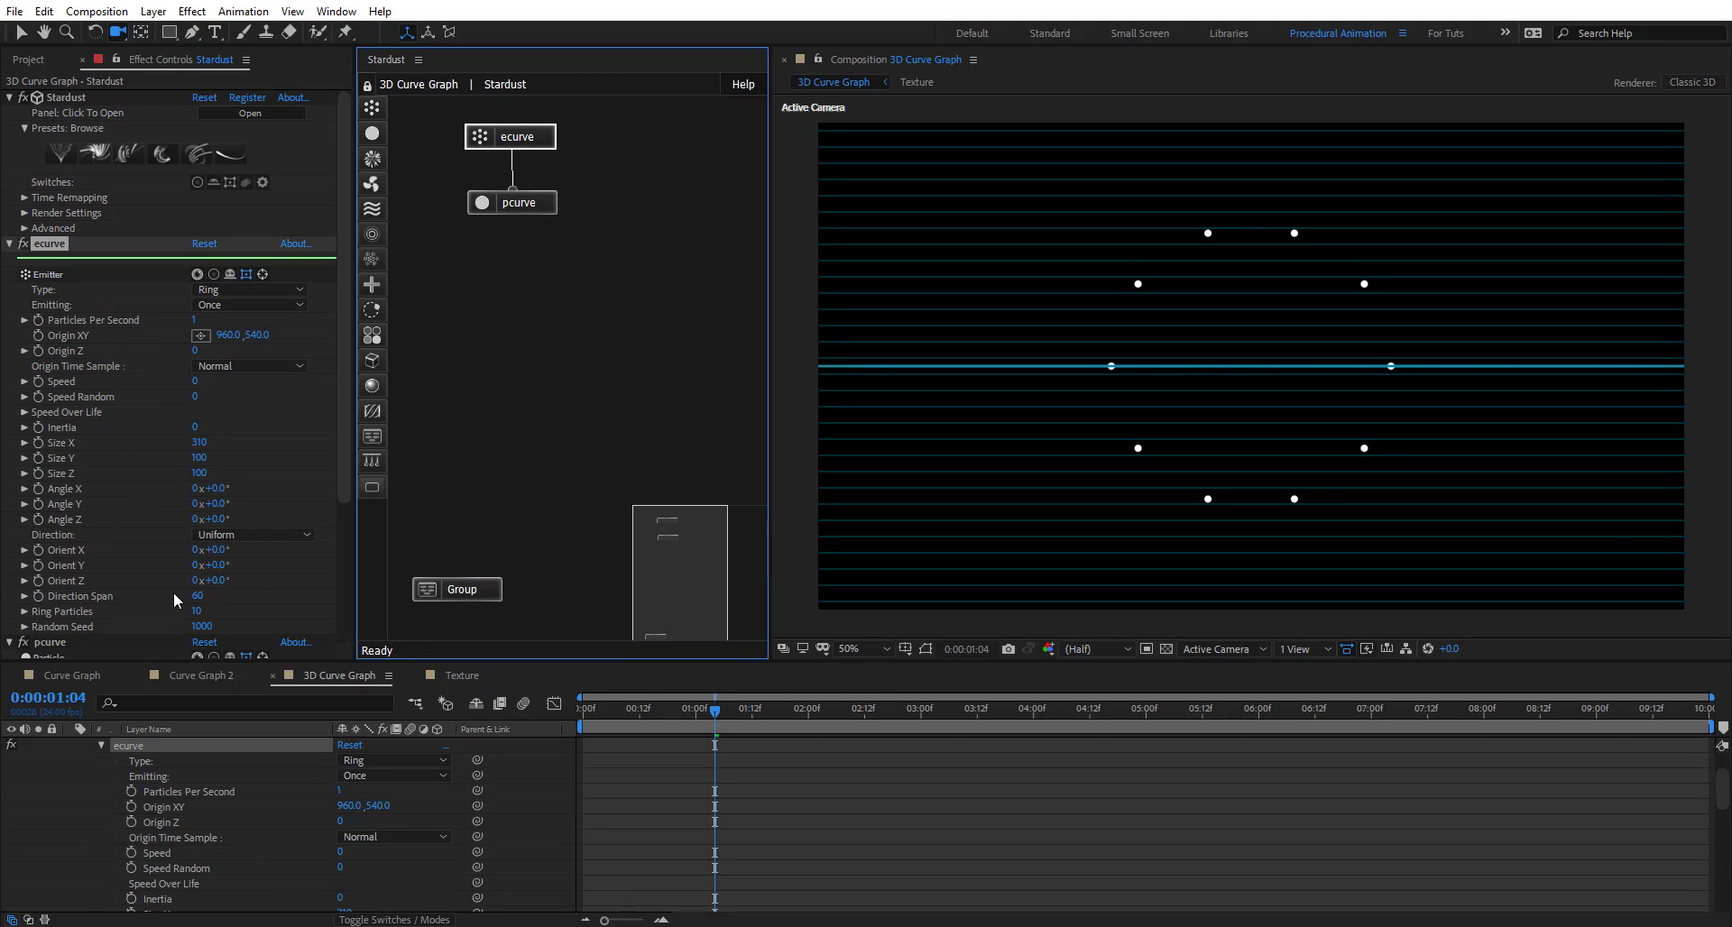
{"action": "left_click", "coordinate": [217, 488]}
{"action": "key", "text": "Return"}
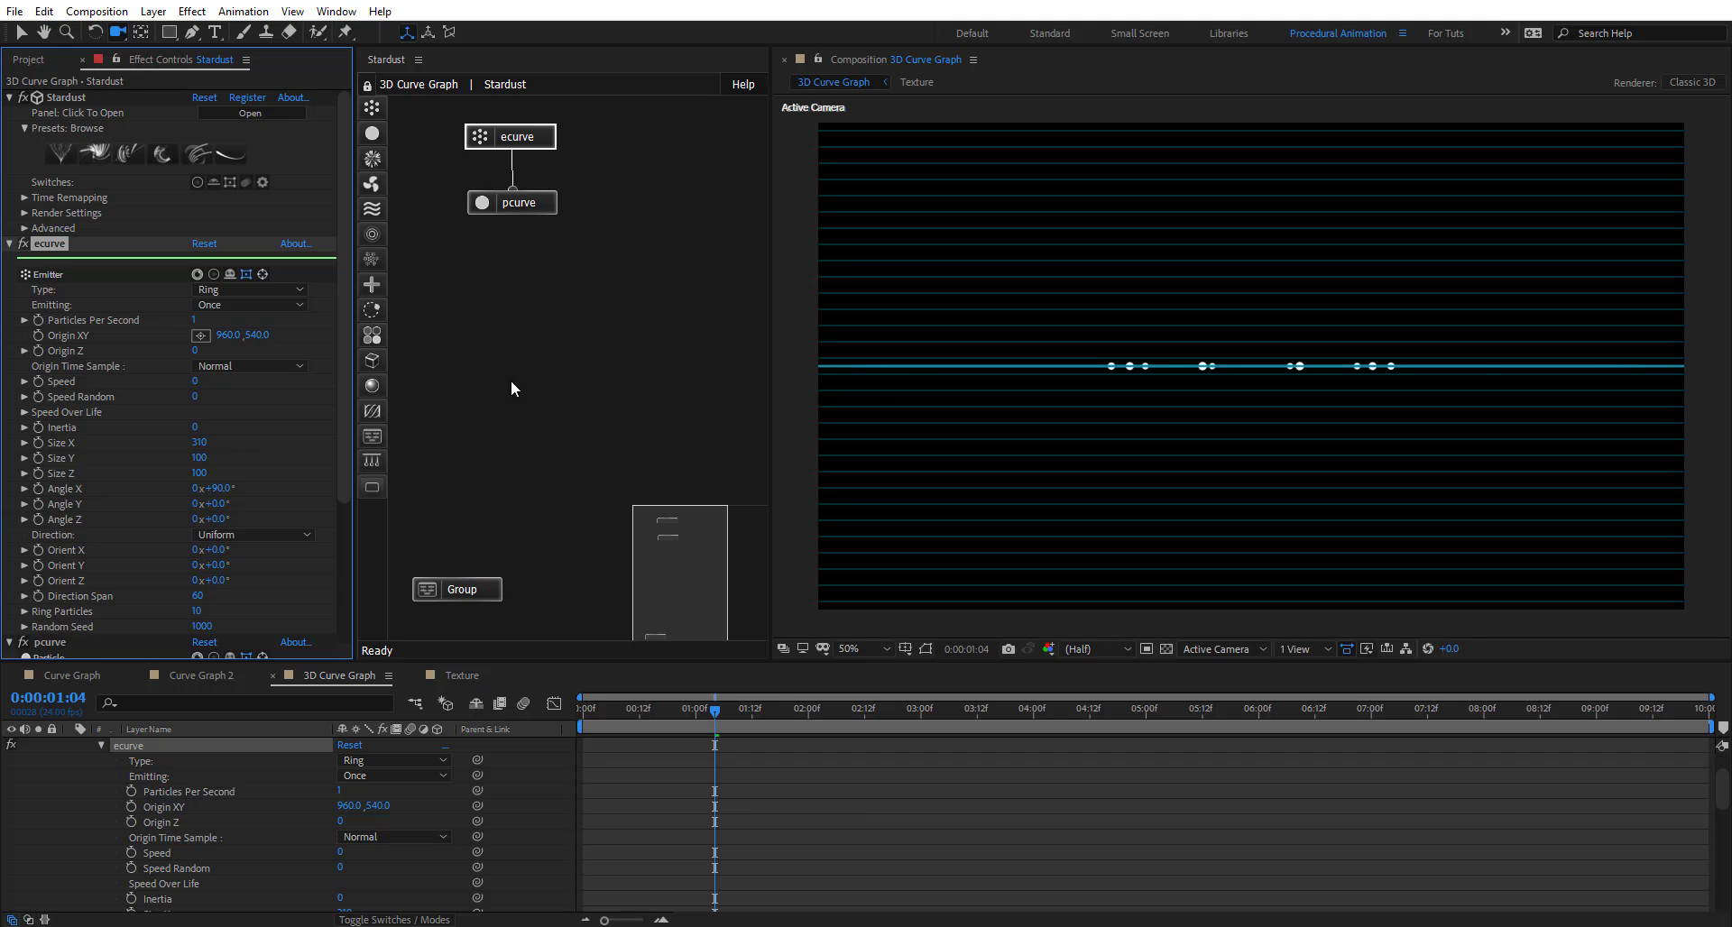
Add a Replica node connected below pcurve and rename it rCurve
{"action": "left_click_drag", "start_coordinate": [371, 259], "coordinate": [484, 261]}
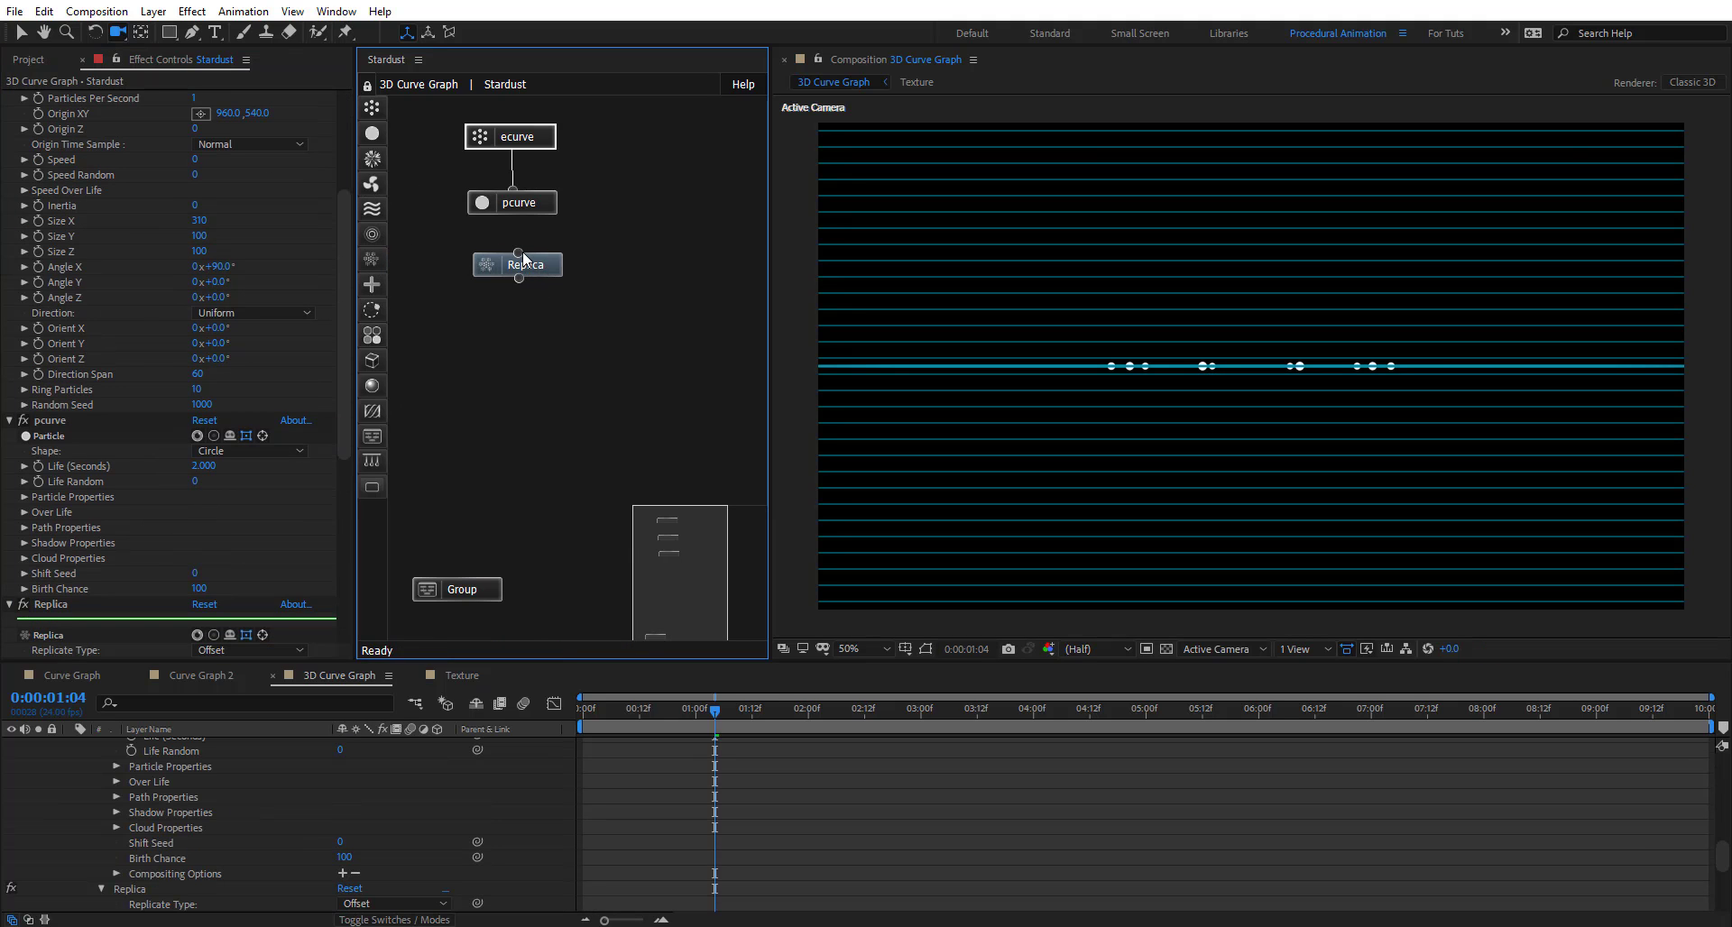
{"action": "left_click_drag", "start_coordinate": [511, 202], "coordinate": [511, 202]}
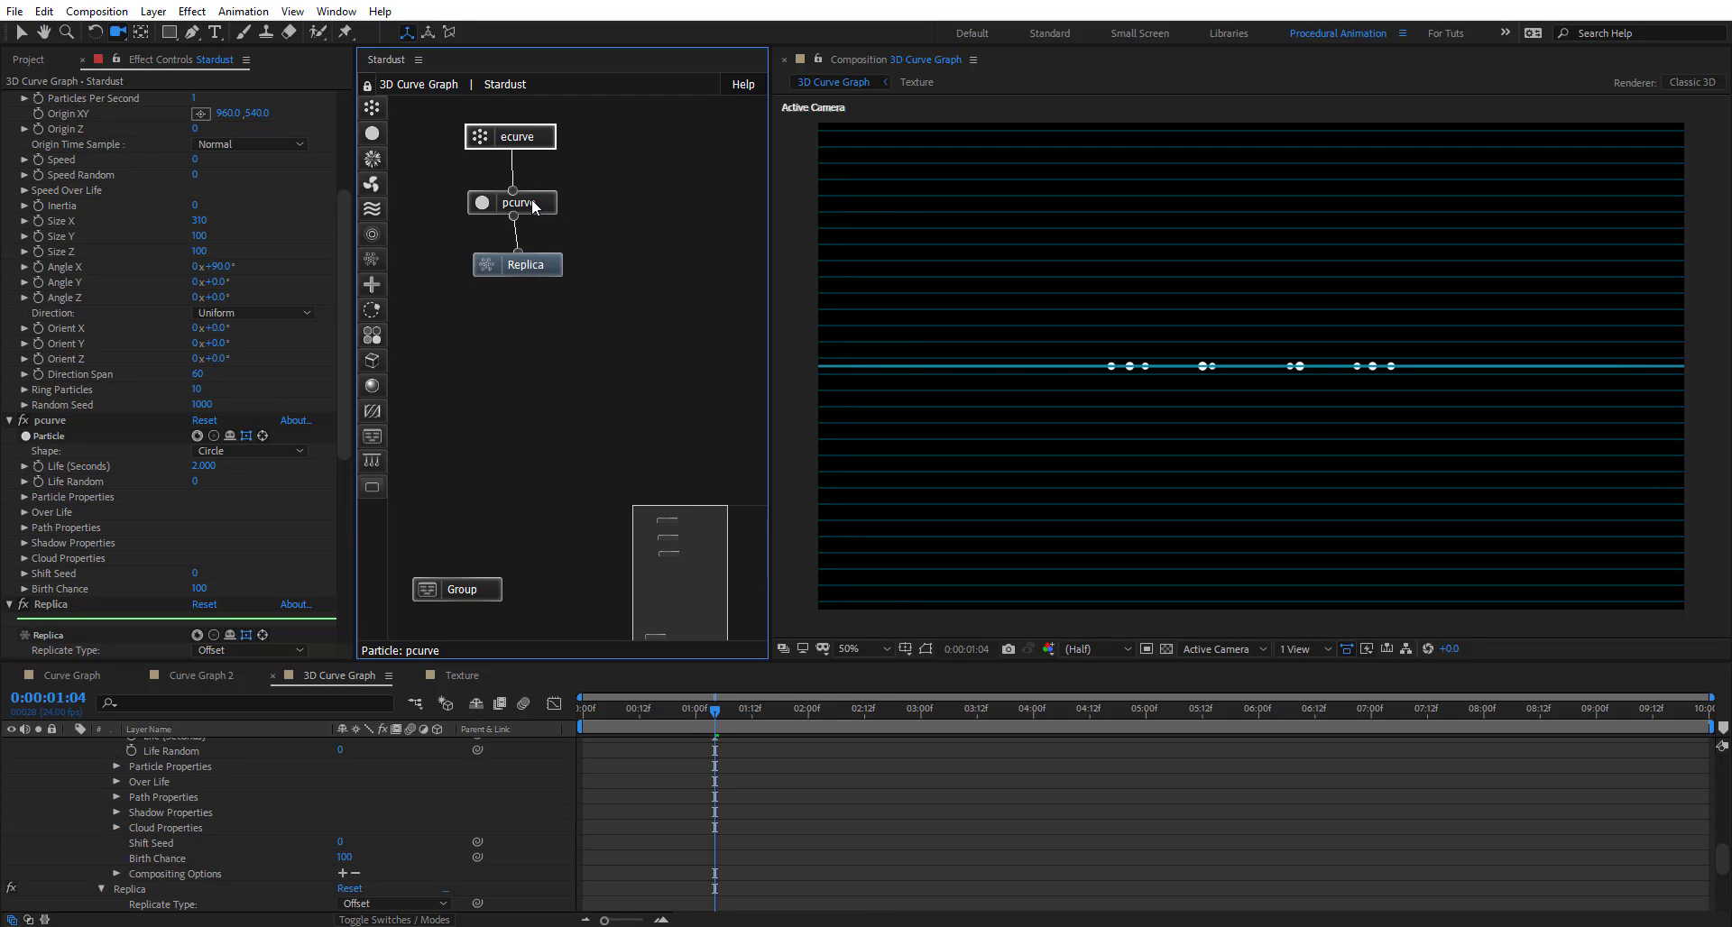
{"action": "left_click", "coordinate": [542, 266]}
{"action": "left_click", "coordinate": [51, 604]}
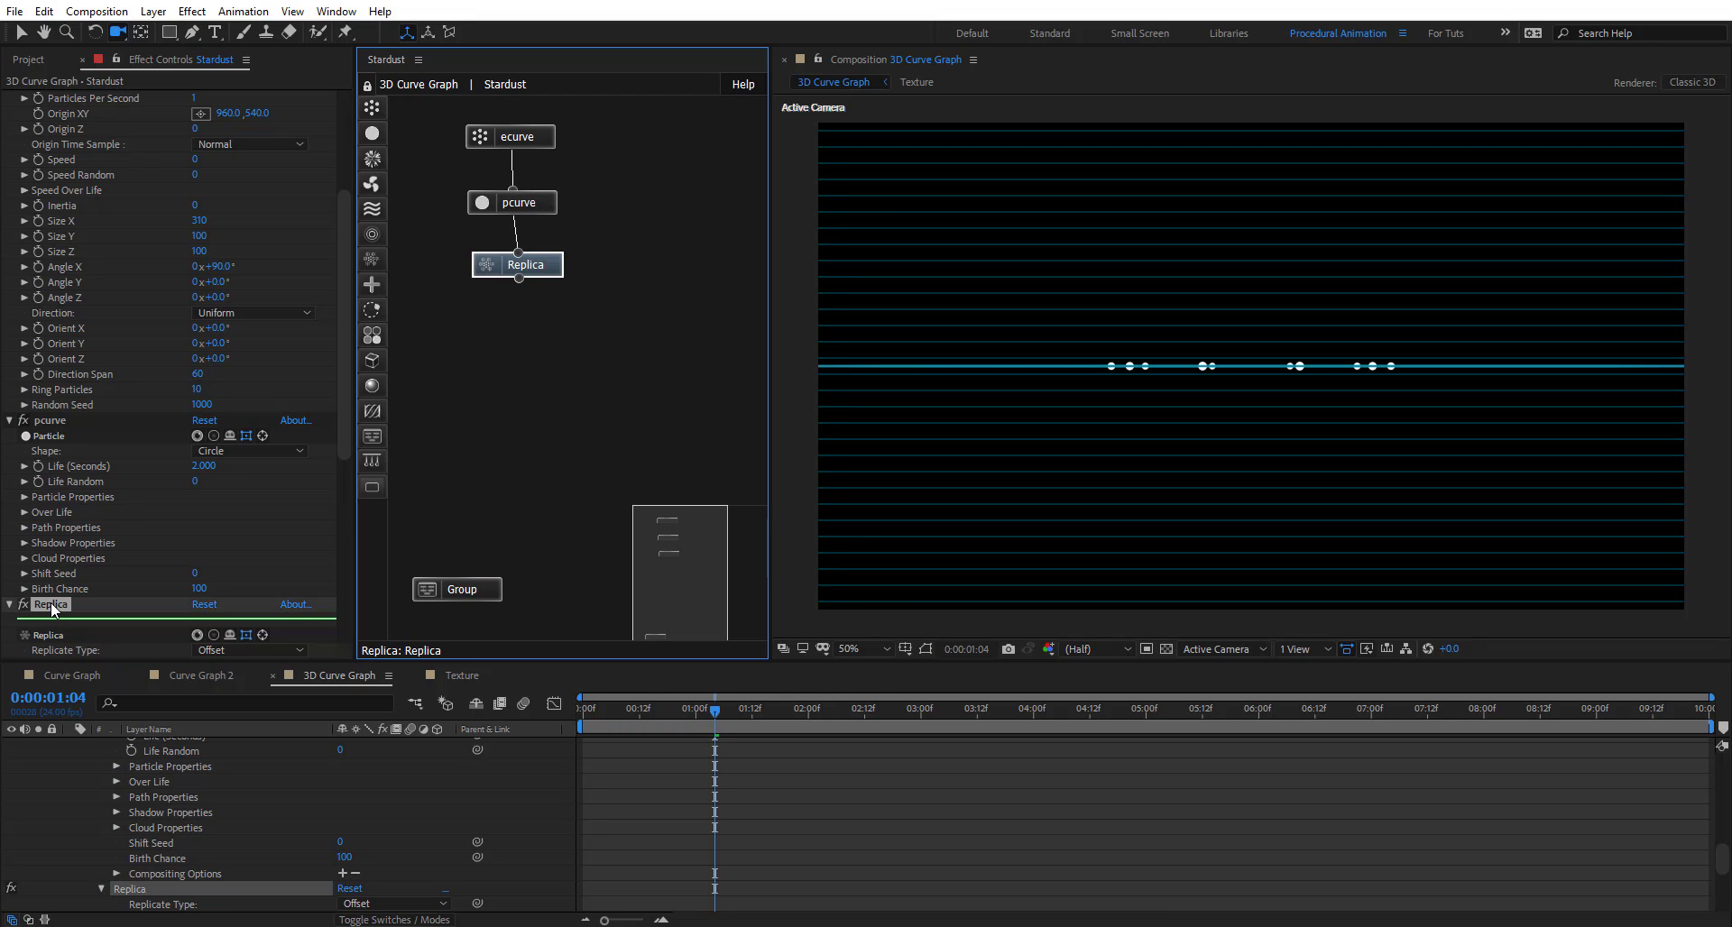
{"action": "key", "text": "Return"}
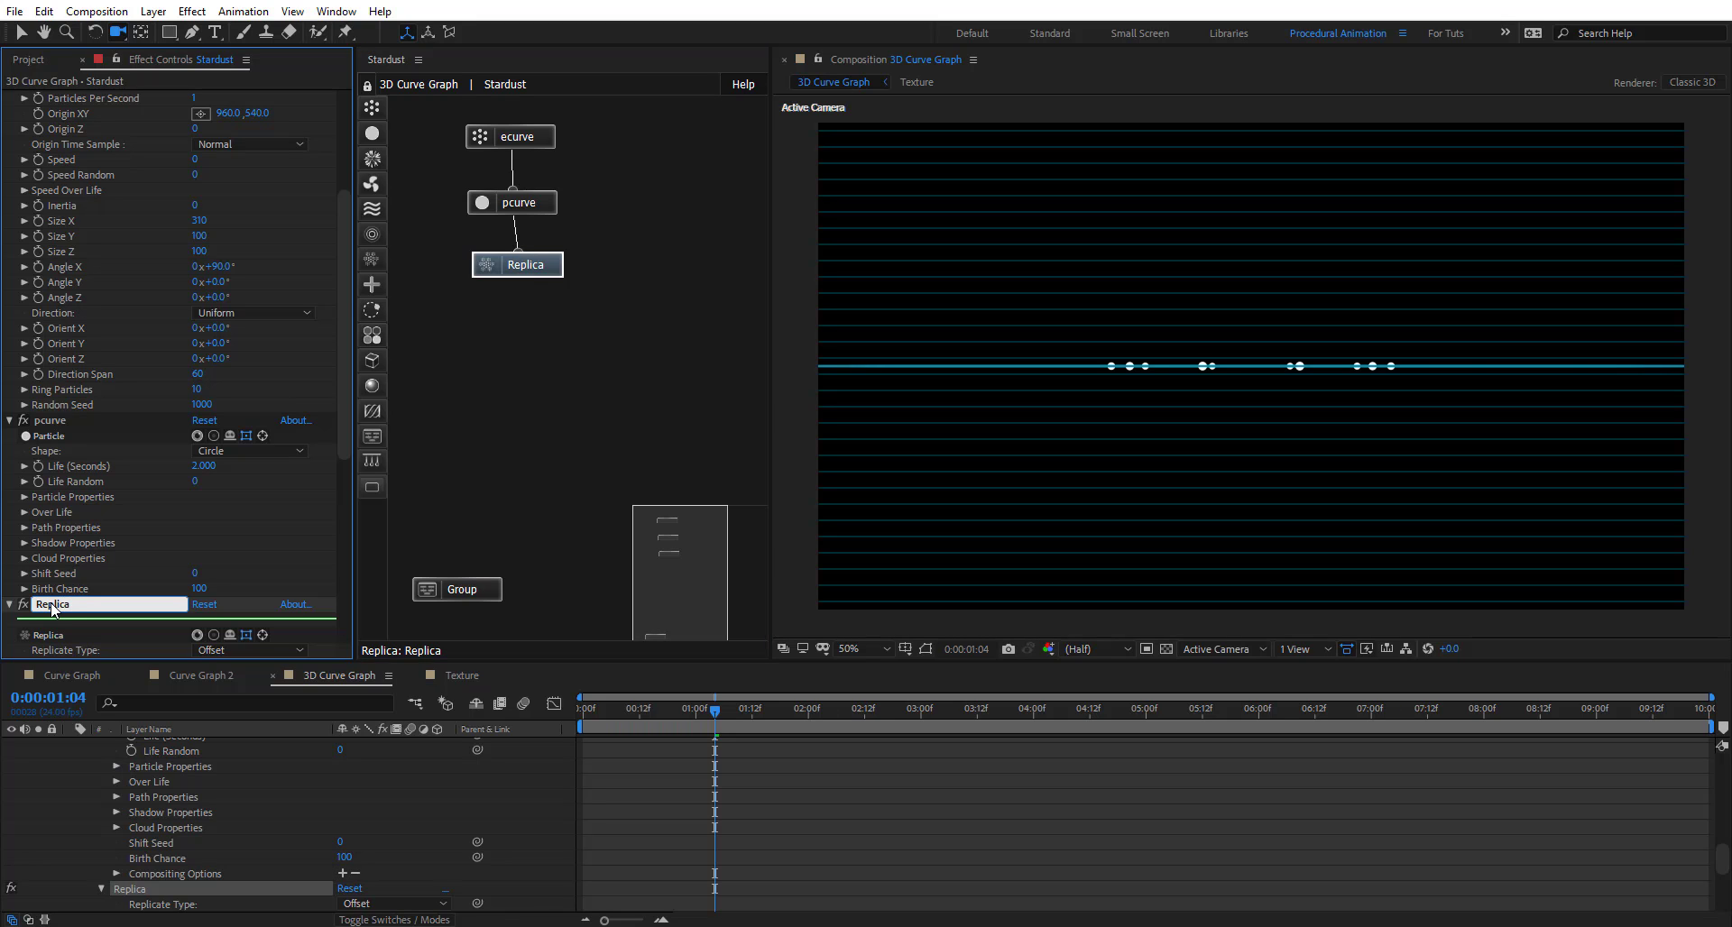
{"action": "type", "text": "rCurve"}
{"action": "key", "text": "Return"}
Give rCurve 15 Replicates with an Offset Y of -30
{"action": "scroll", "coordinate": [113, 460], "scroll_direction": "down", "scroll_amount": 5}
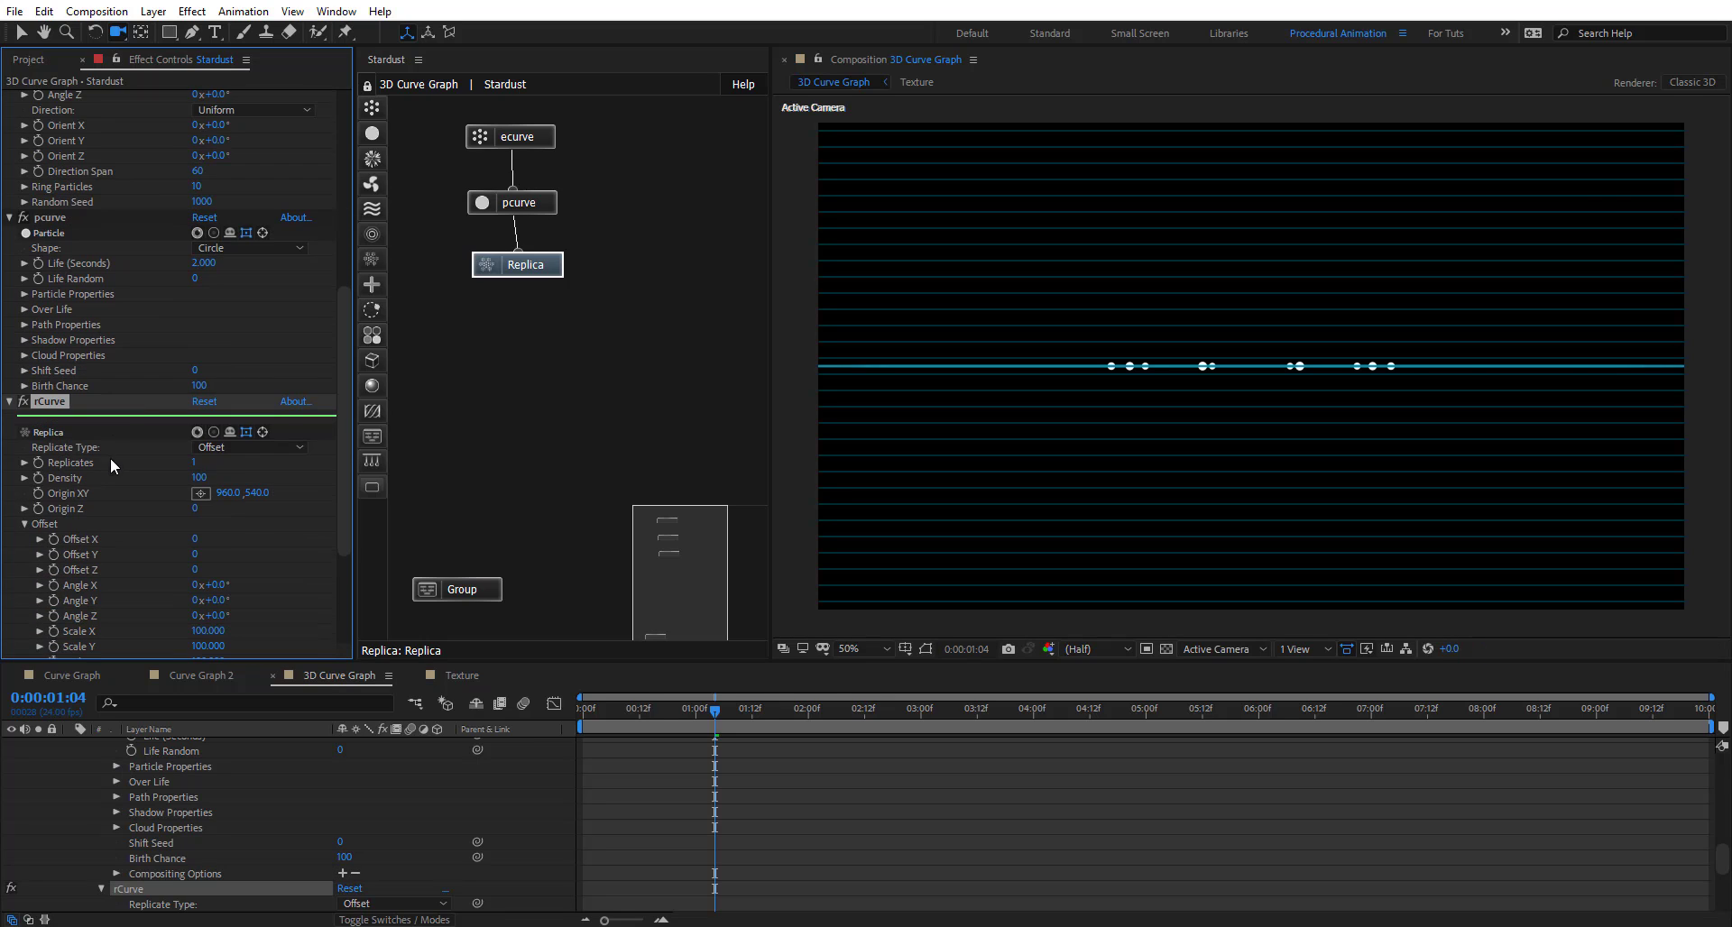
{"action": "left_click_drag", "start_coordinate": [203, 466], "coordinate": [208, 464]}
{"action": "left_click_drag", "start_coordinate": [195, 555], "coordinate": [197, 557]}
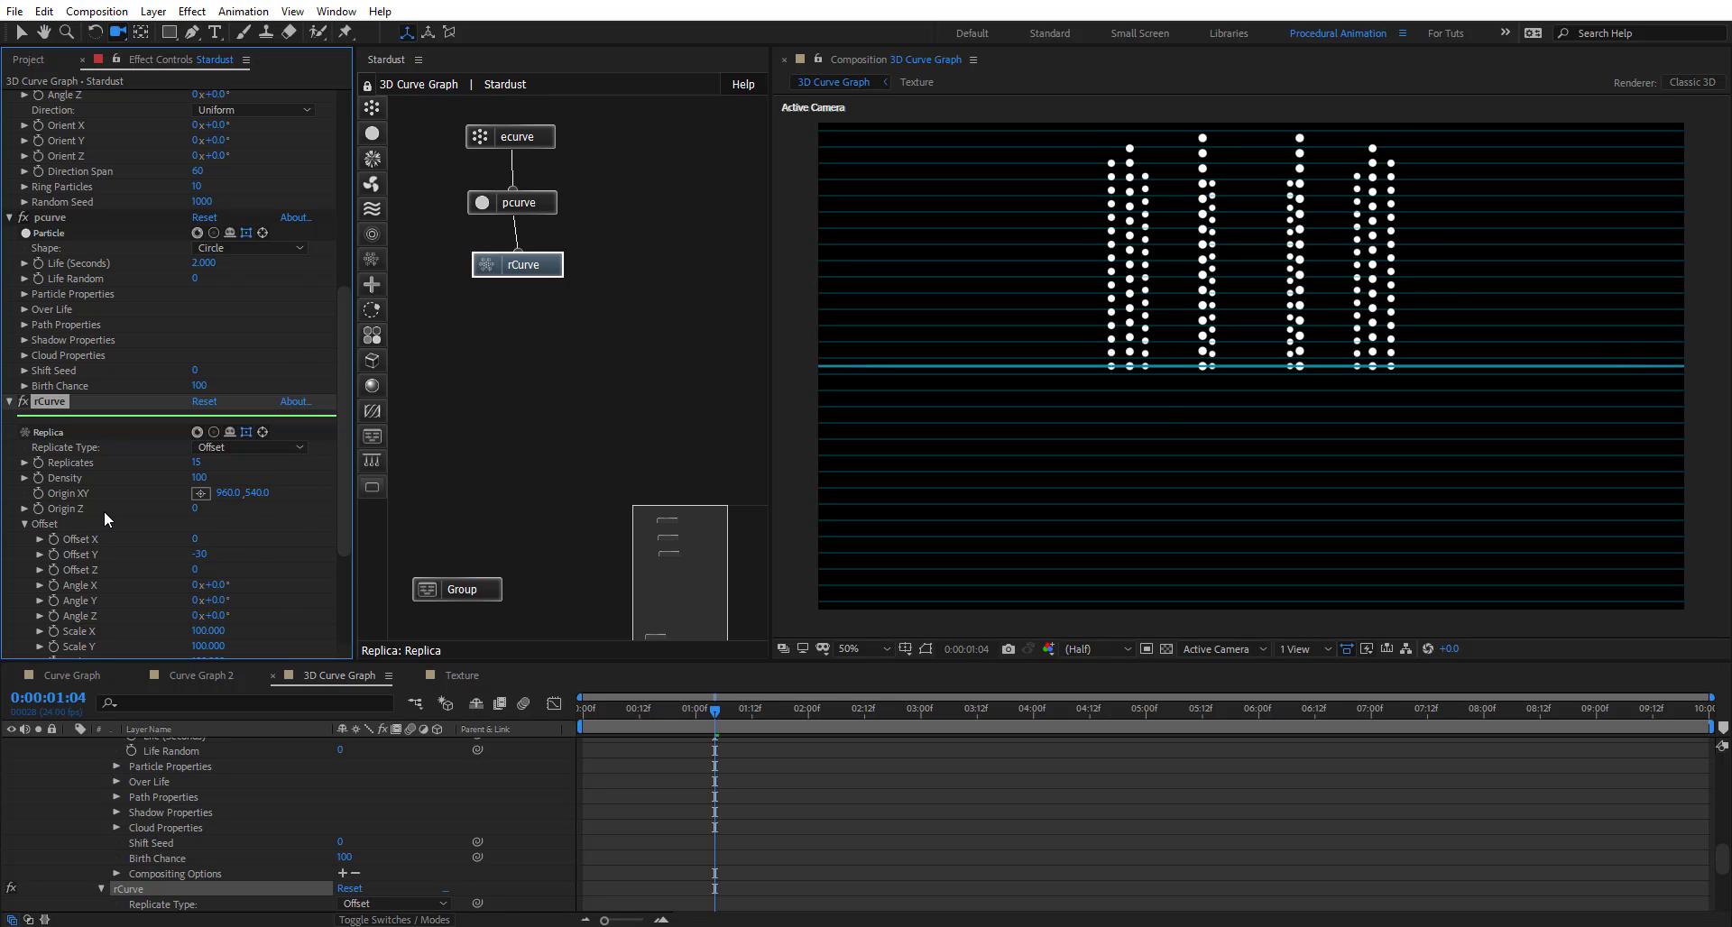
Set rCurve's Replicate Type to Linear
{"action": "scroll", "coordinate": [105, 509], "scroll_direction": "down", "scroll_amount": 3}
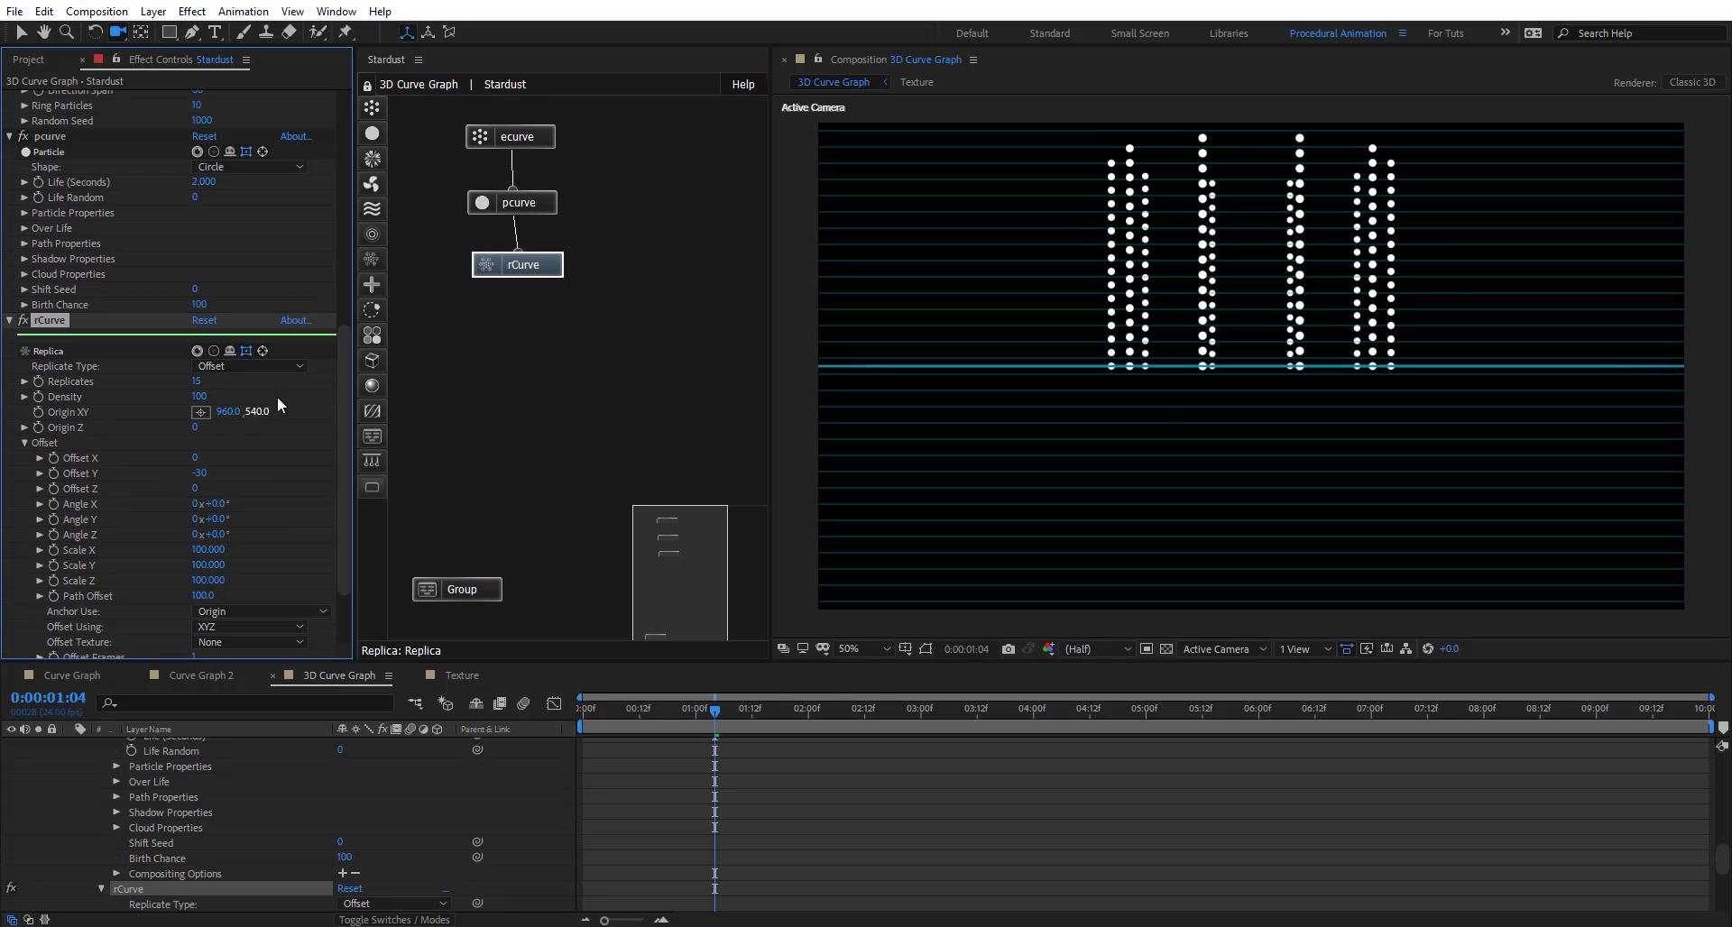
{"action": "left_click", "coordinate": [244, 365]}
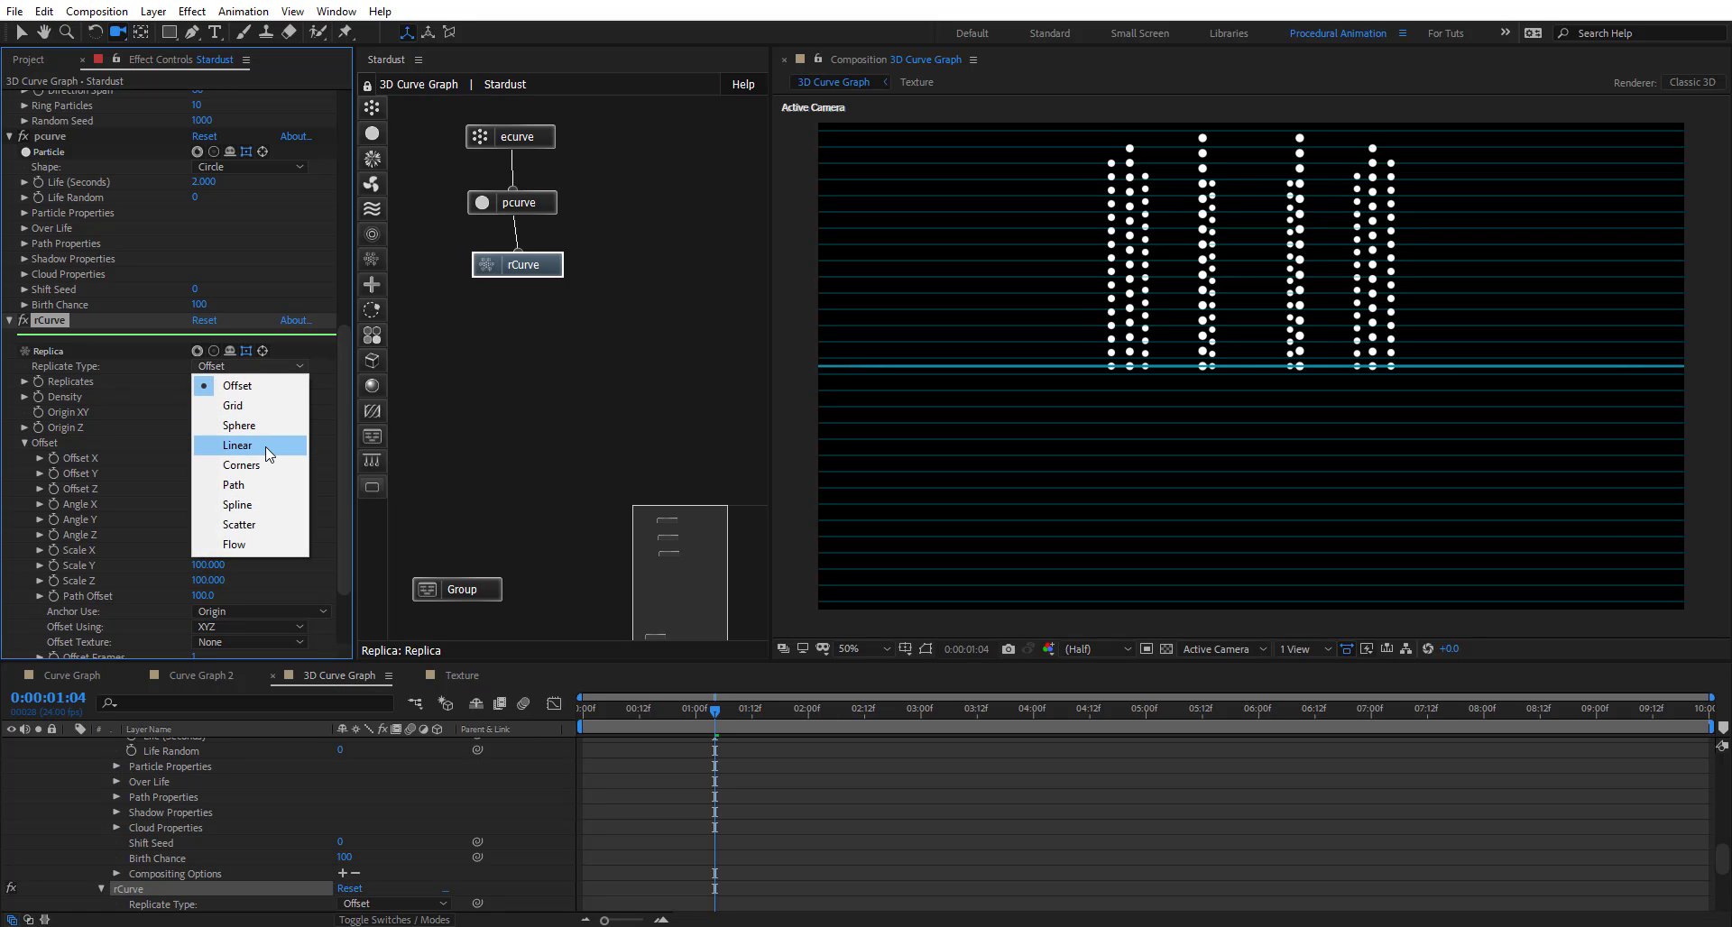
{"action": "left_click", "coordinate": [269, 452]}
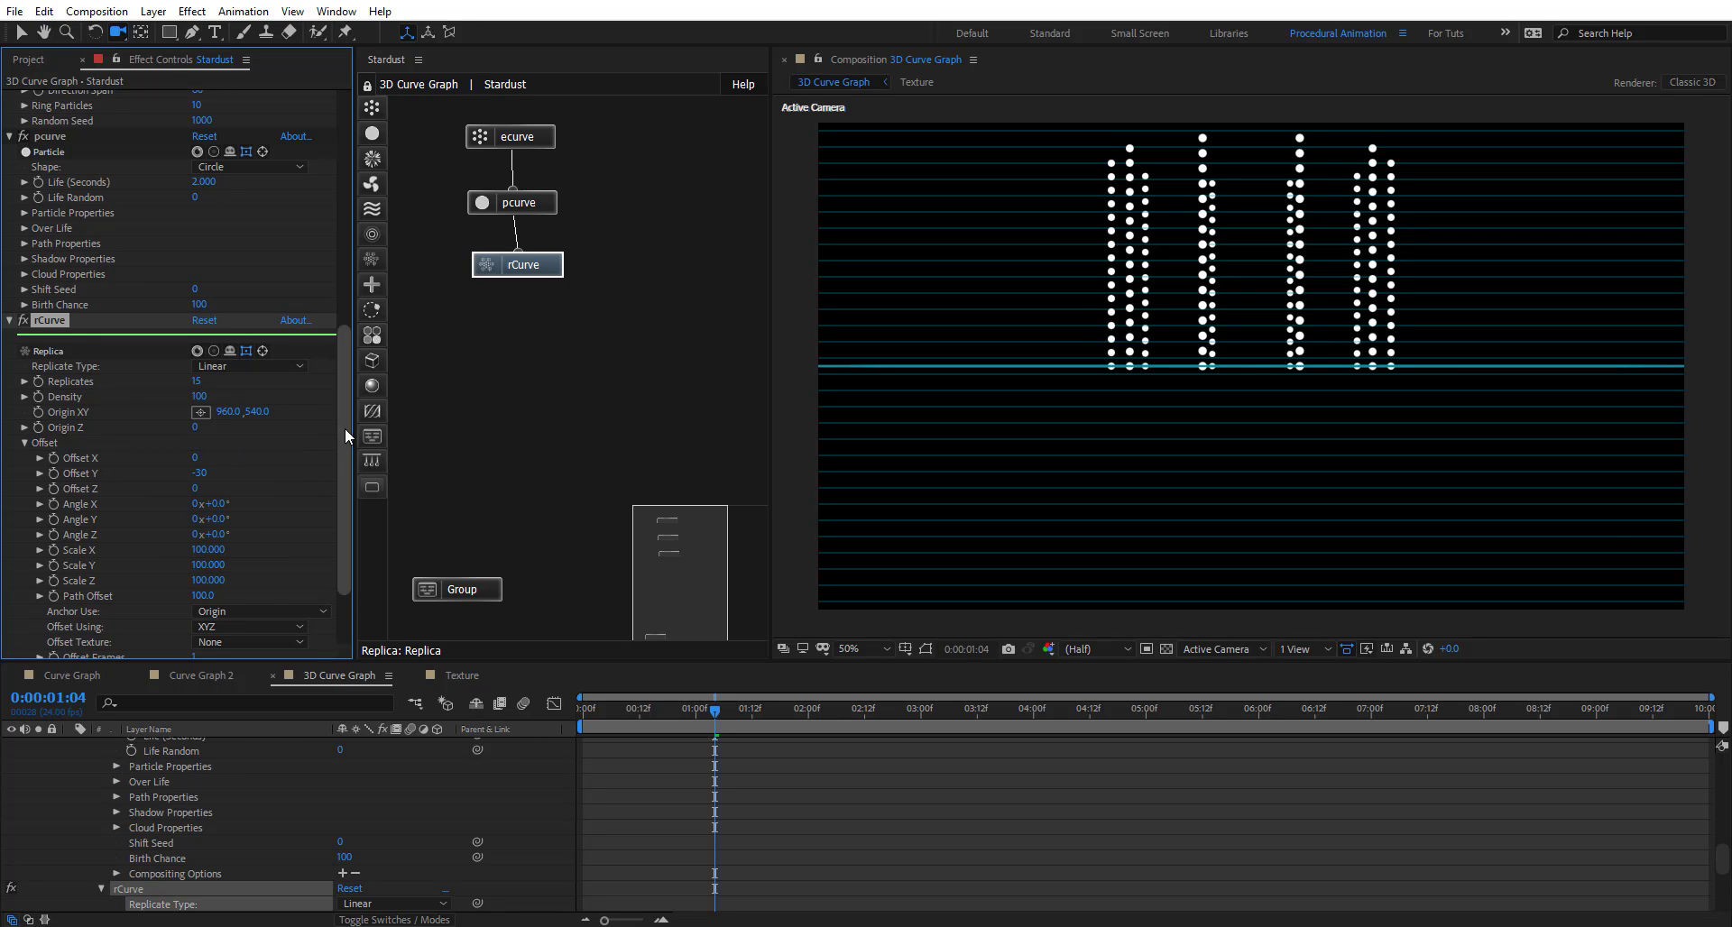
{"action": "left_click_drag", "start_coordinate": [344, 437], "coordinate": [348, 422]}
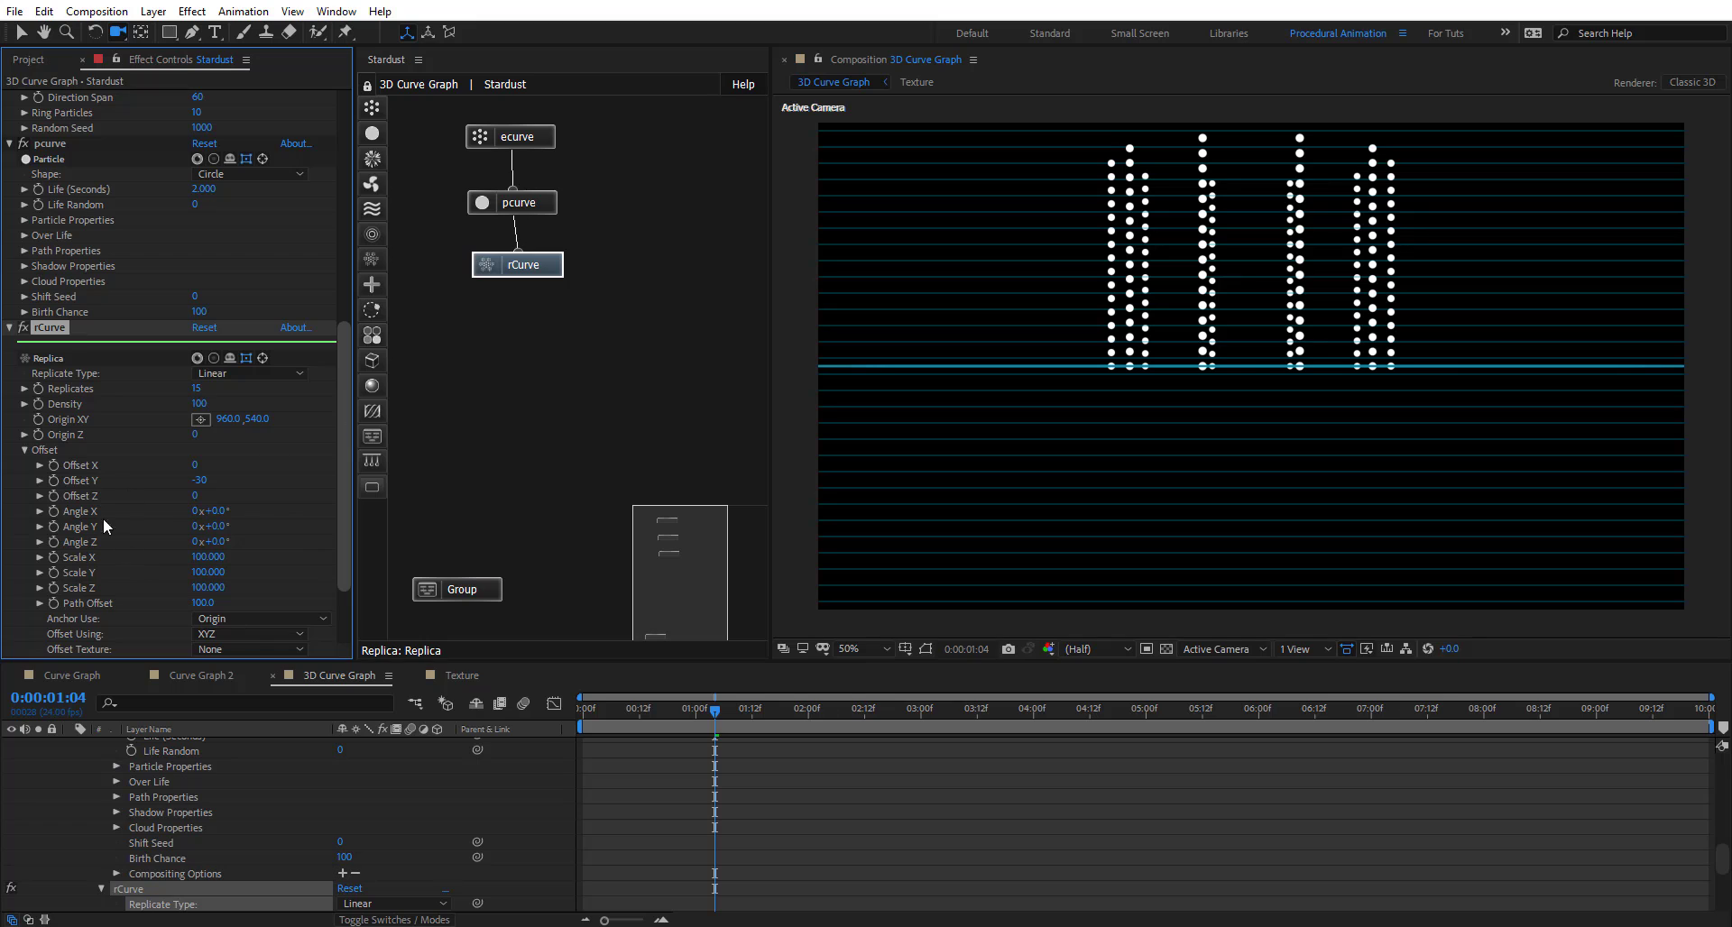
Reshape Emitter Size Over Path to start and end at zero with a mid-path peak
{"action": "scroll", "coordinate": [83, 516], "scroll_direction": "down", "scroll_amount": 5}
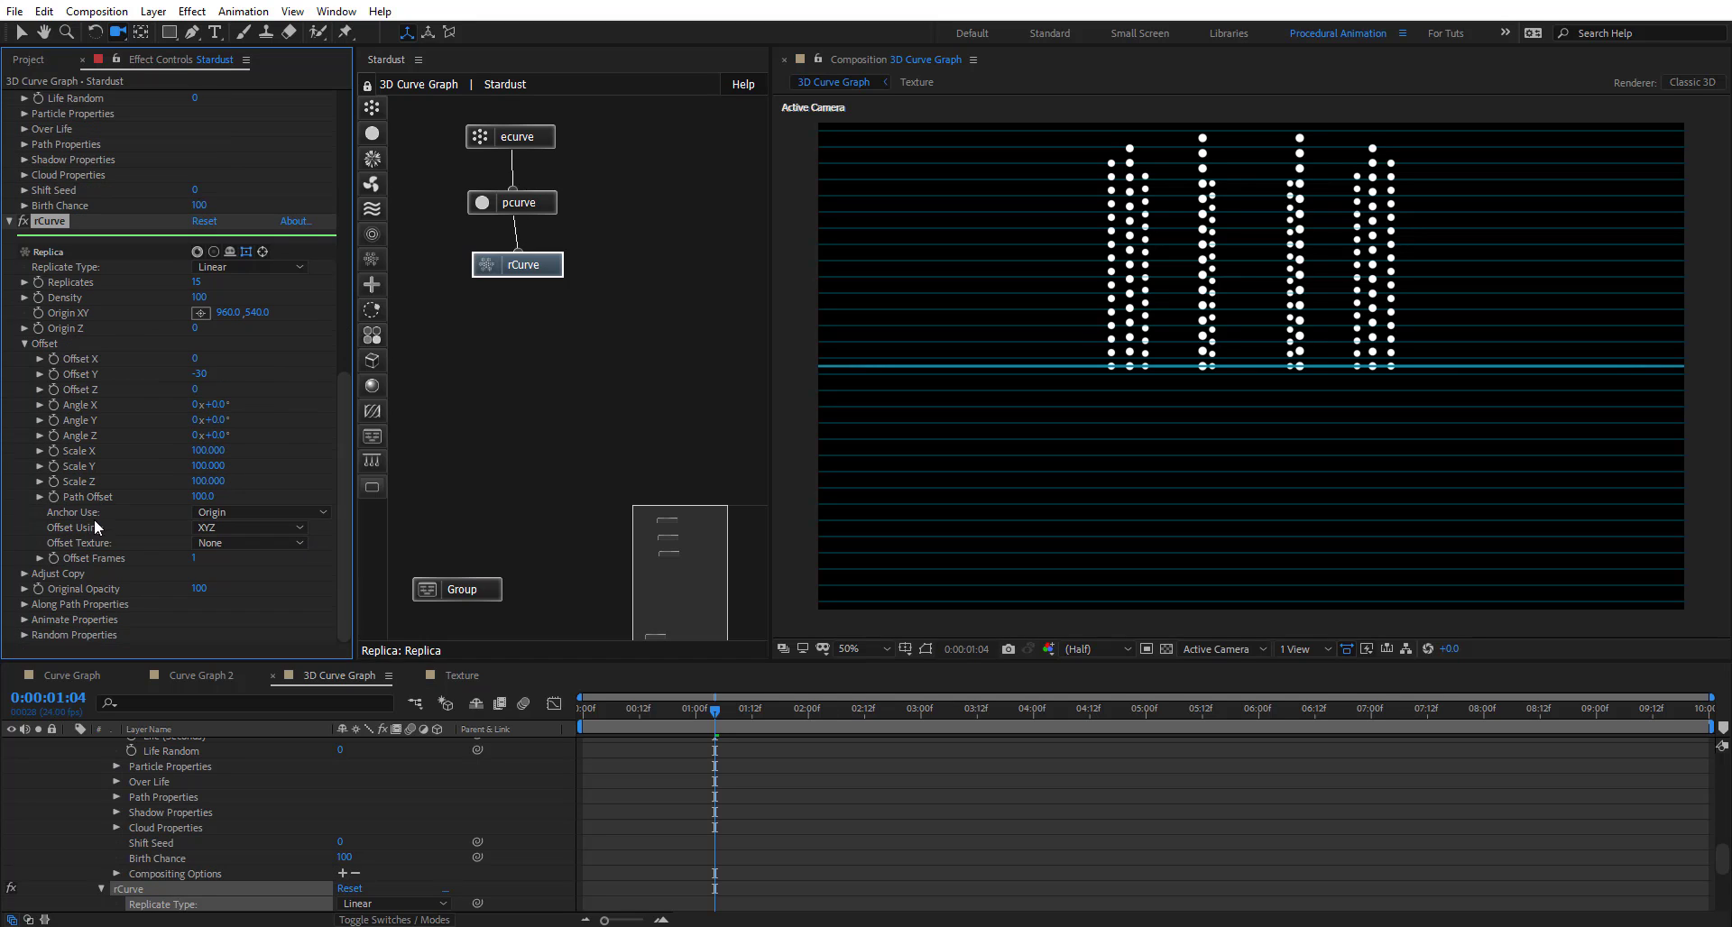
{"action": "left_click", "coordinate": [24, 605]}
{"action": "scroll", "coordinate": [136, 355], "scroll_direction": "down", "scroll_amount": 10}
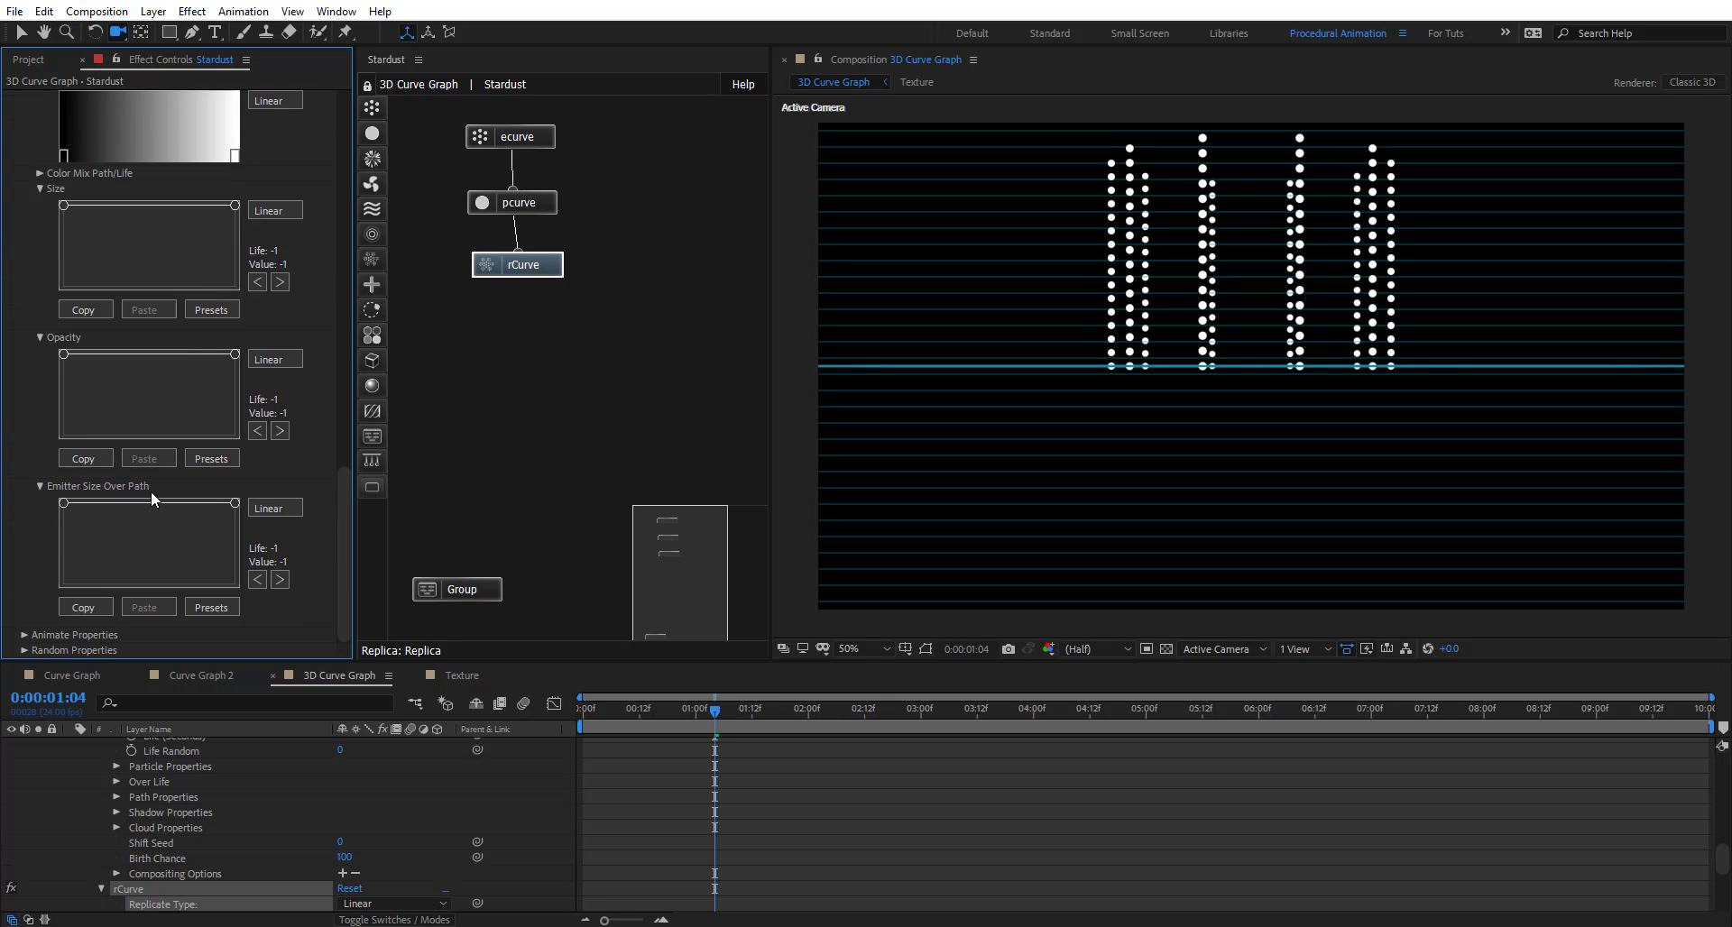
{"action": "left_click_drag", "start_coordinate": [63, 501], "coordinate": [52, 583]}
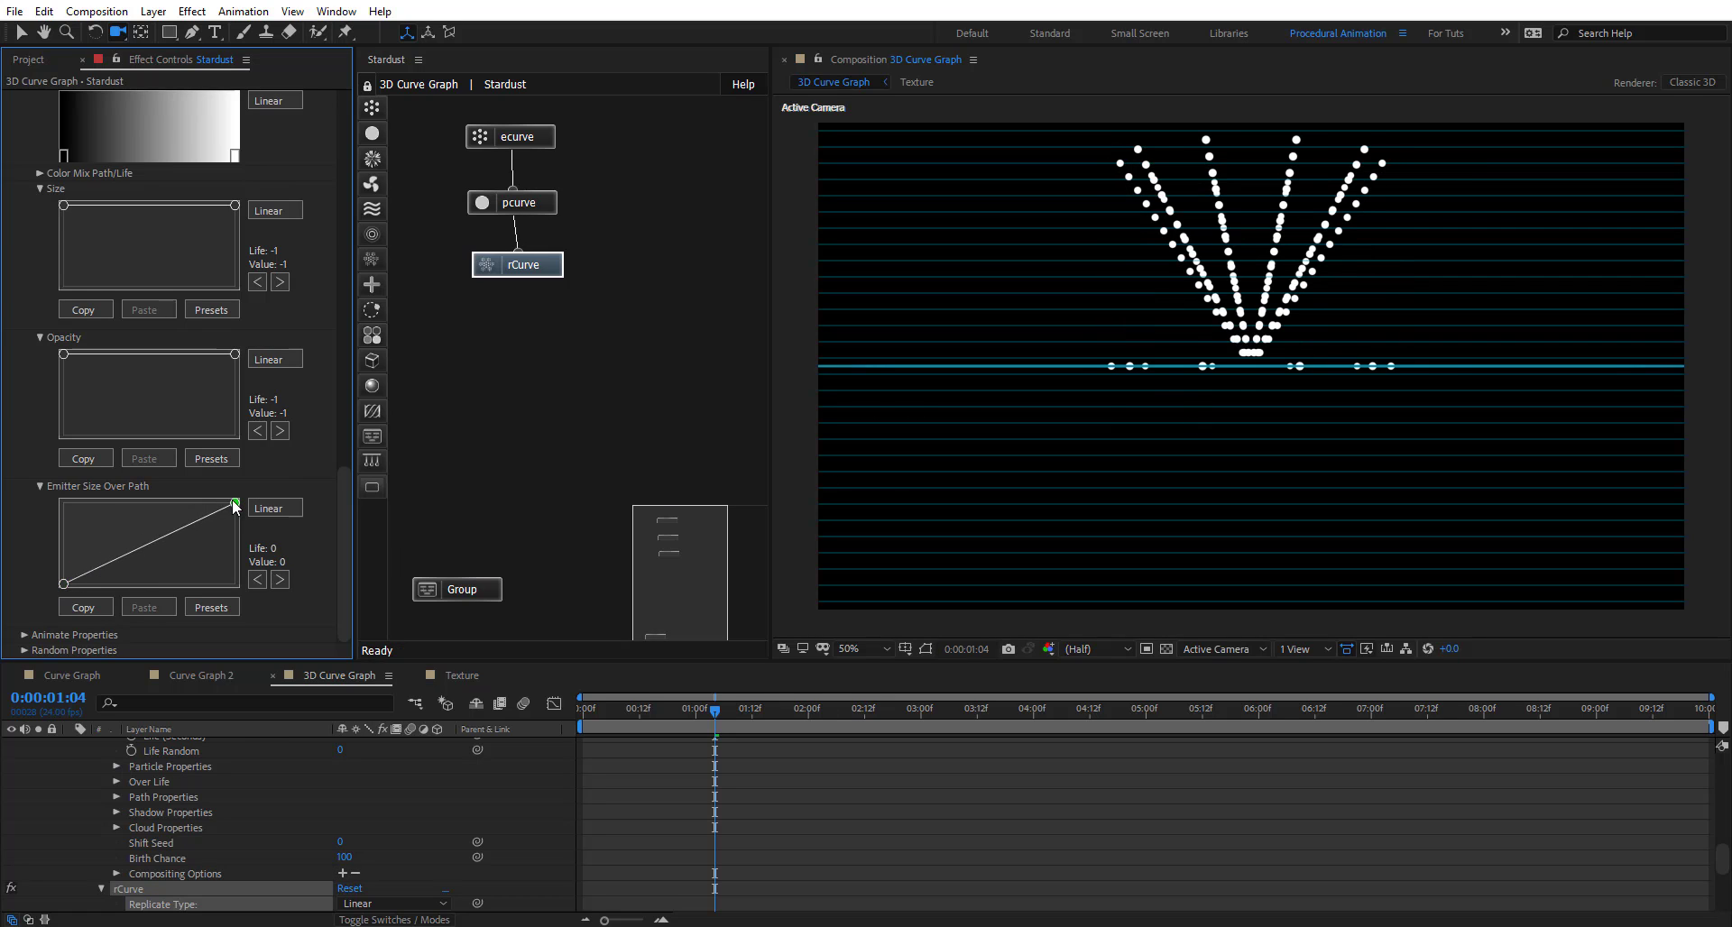
{"action": "left_click_drag", "start_coordinate": [233, 502], "coordinate": [236, 588]}
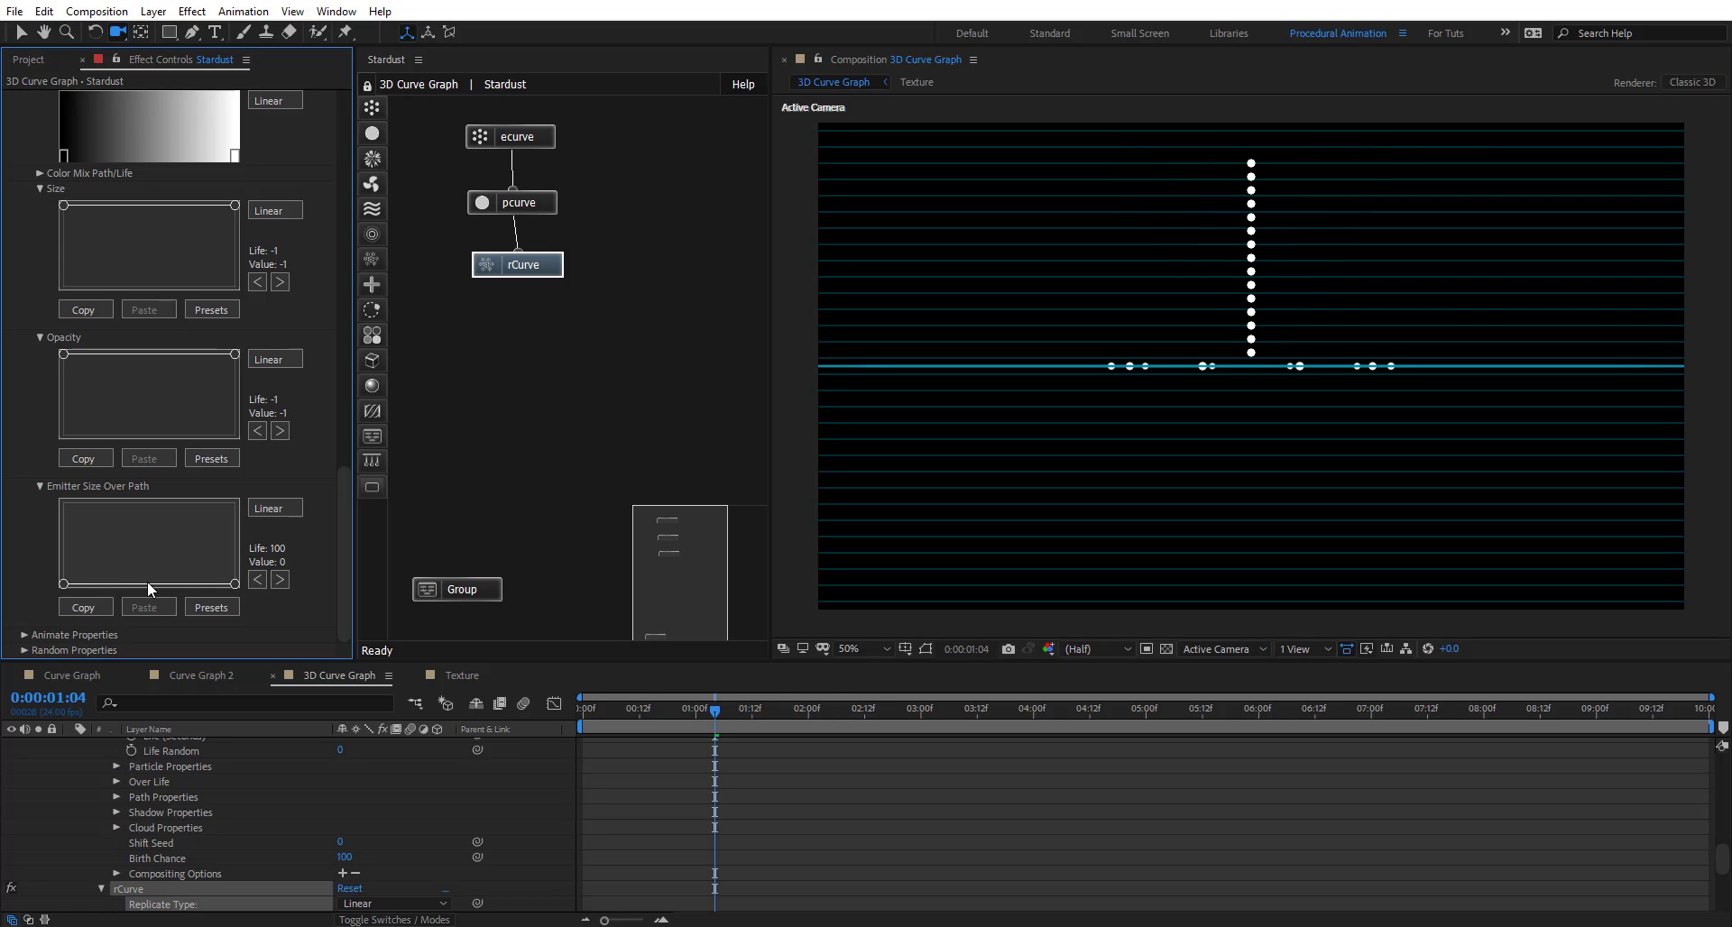
{"action": "left_click", "coordinate": [150, 547]}
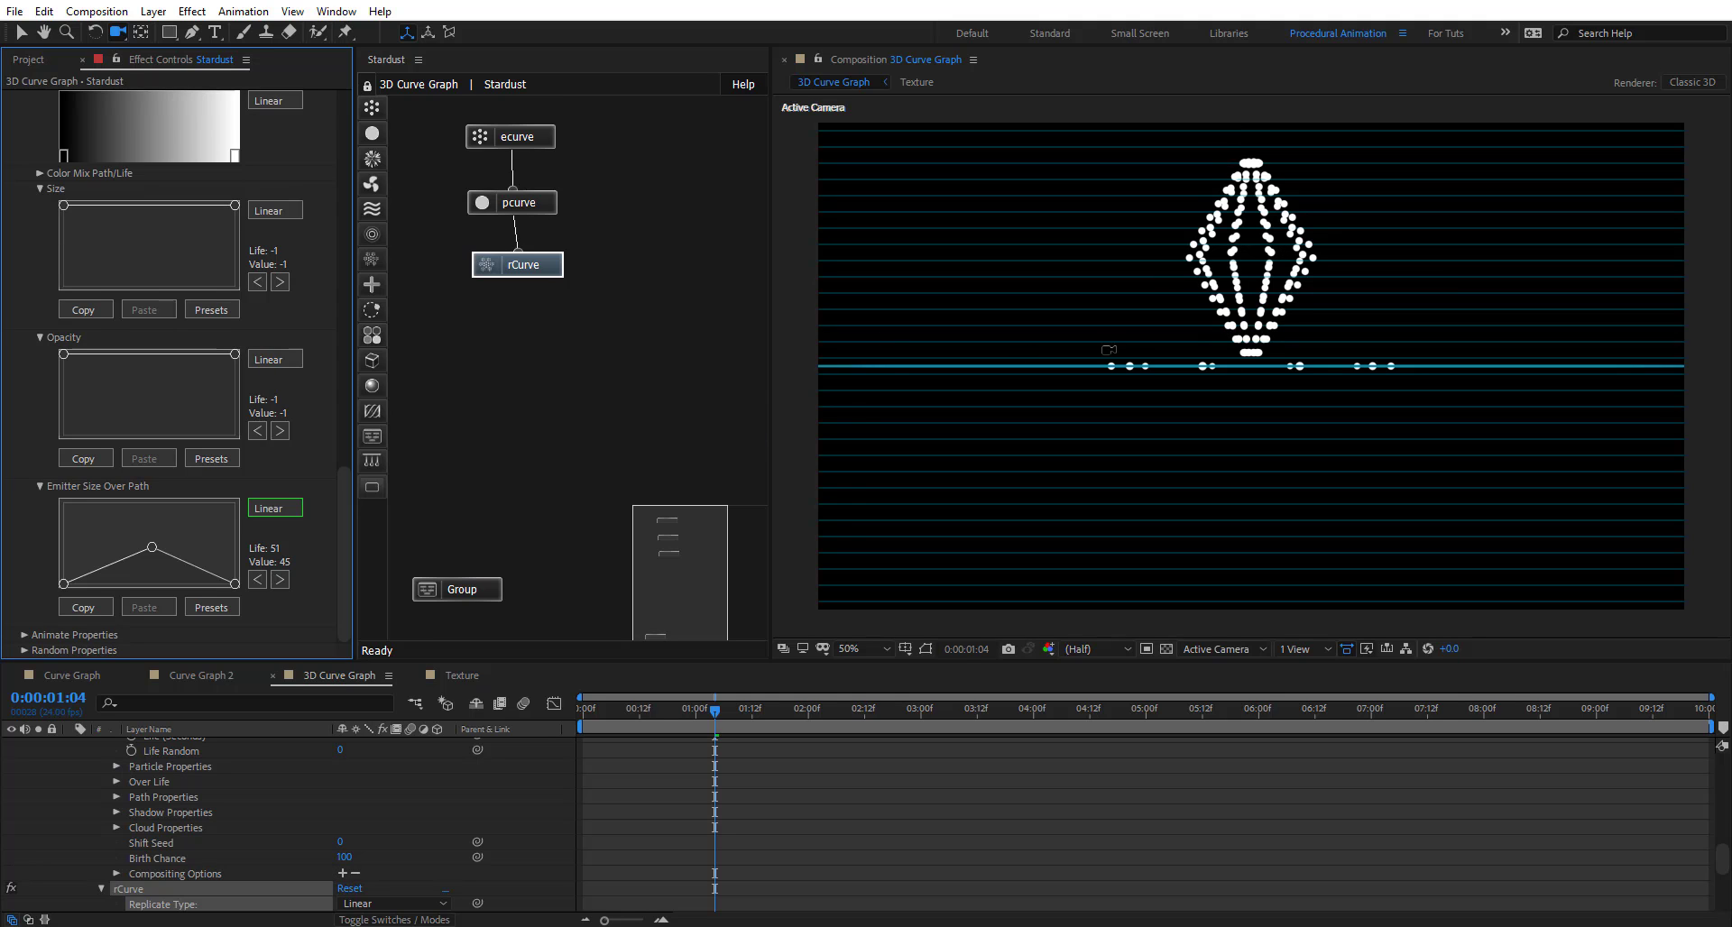
Set Original Opacity to 0 and Offset Y to -120 to spread the copies
{"action": "left_click_drag", "start_coordinate": [344, 485], "coordinate": [338, 323]}
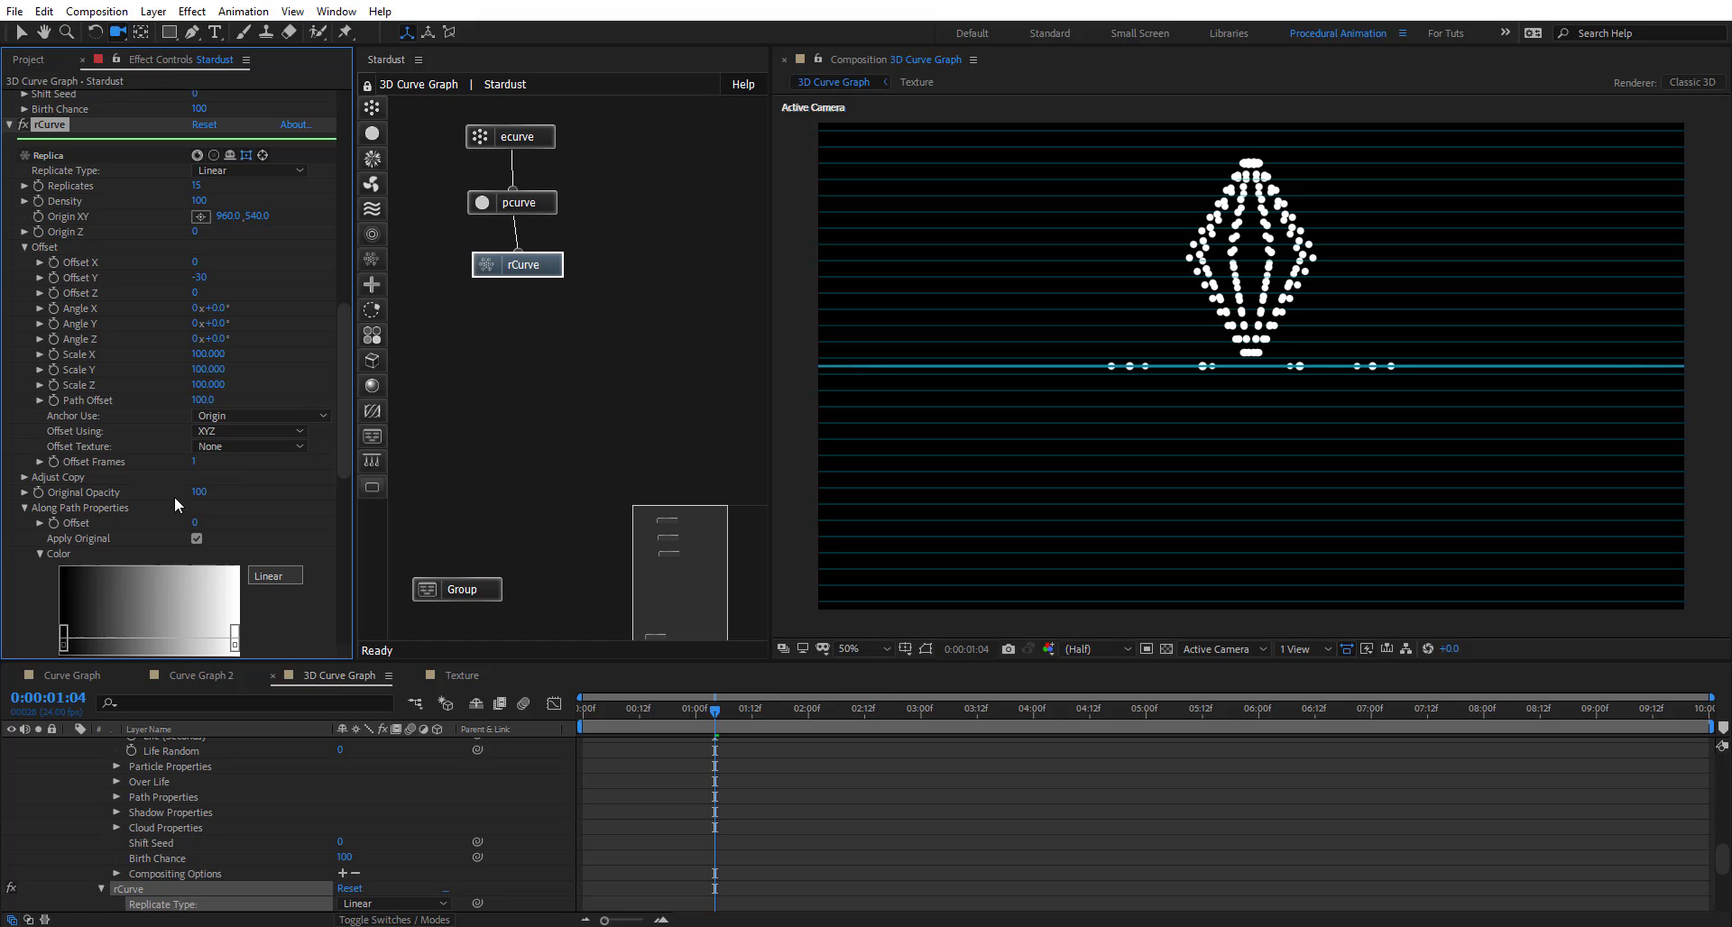
{"action": "left_click_drag", "start_coordinate": [197, 492], "coordinate": [54, 478]}
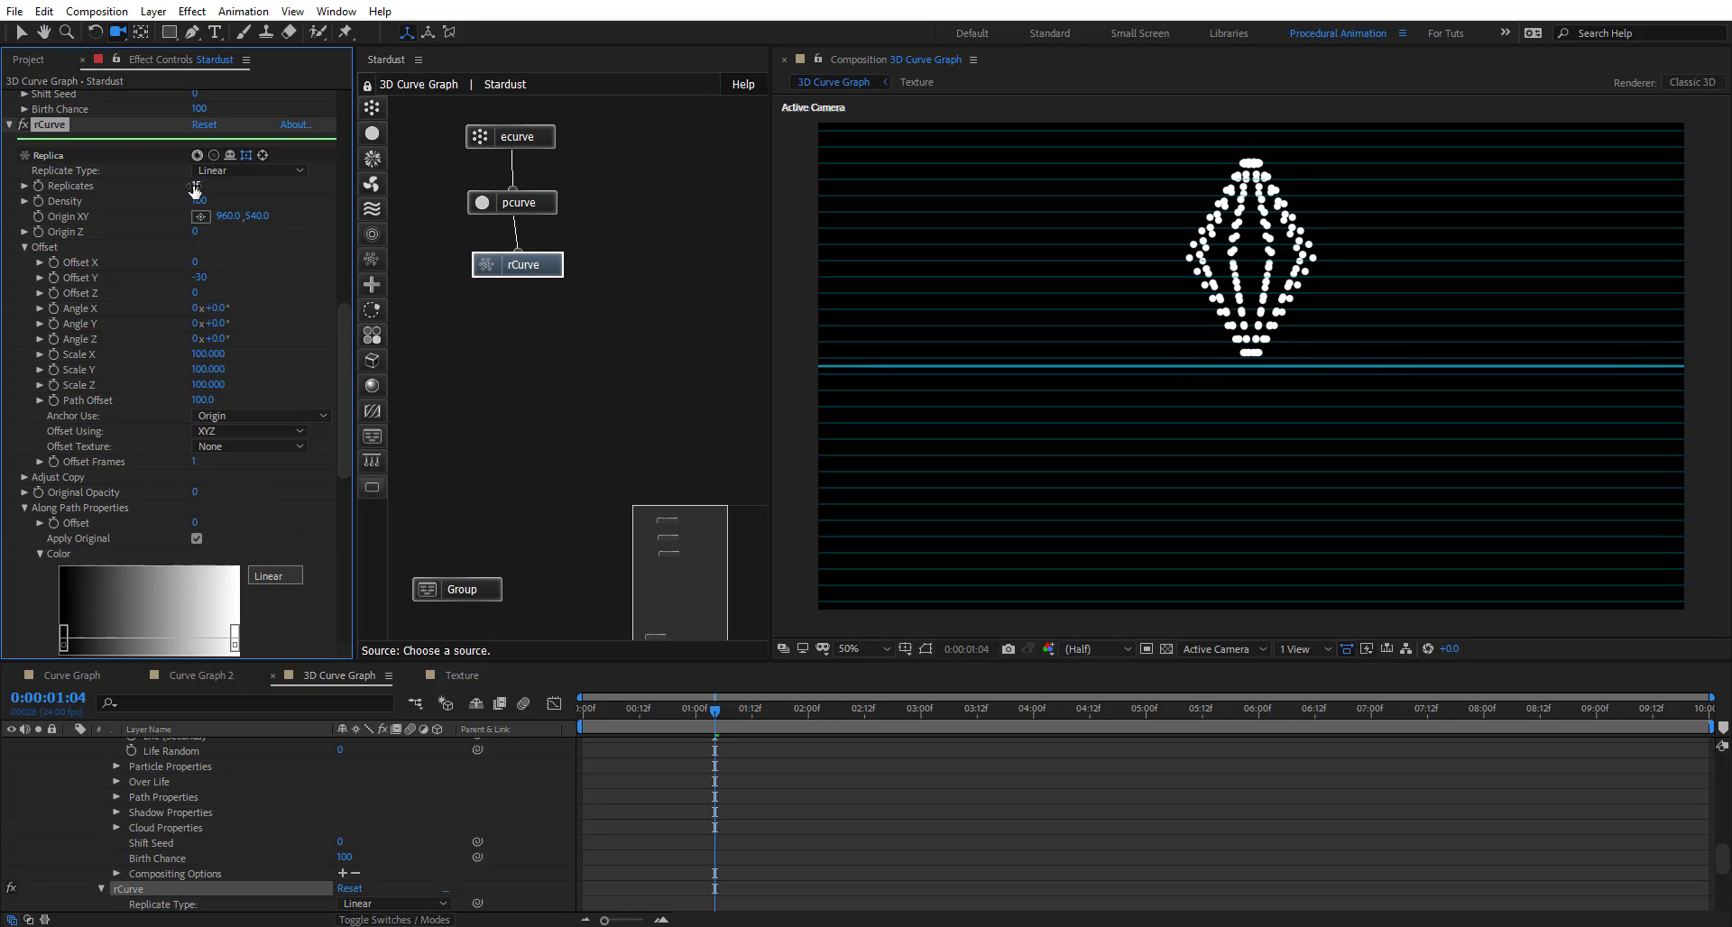
{"action": "left_click_drag", "start_coordinate": [203, 185], "coordinate": [177, 341]}
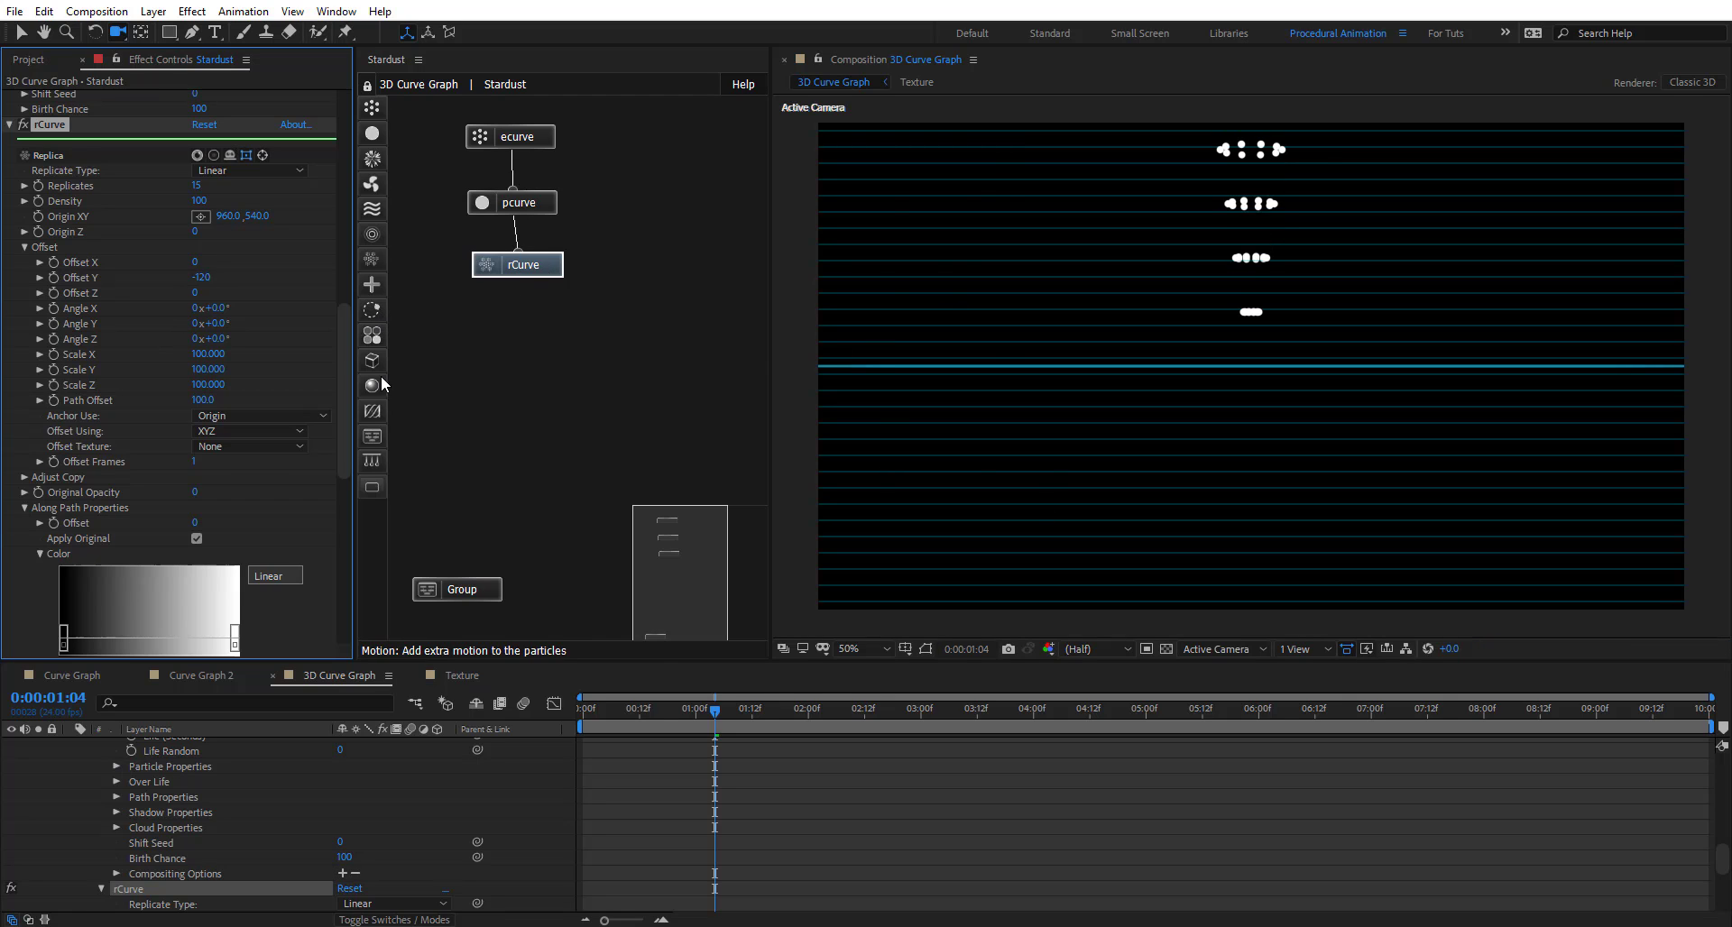
Add a Transform node attached beneath rCurve in the graph
{"action": "left_click", "coordinate": [372, 284]}
{"action": "left_click_drag", "start_coordinate": [430, 293], "coordinate": [532, 340]}
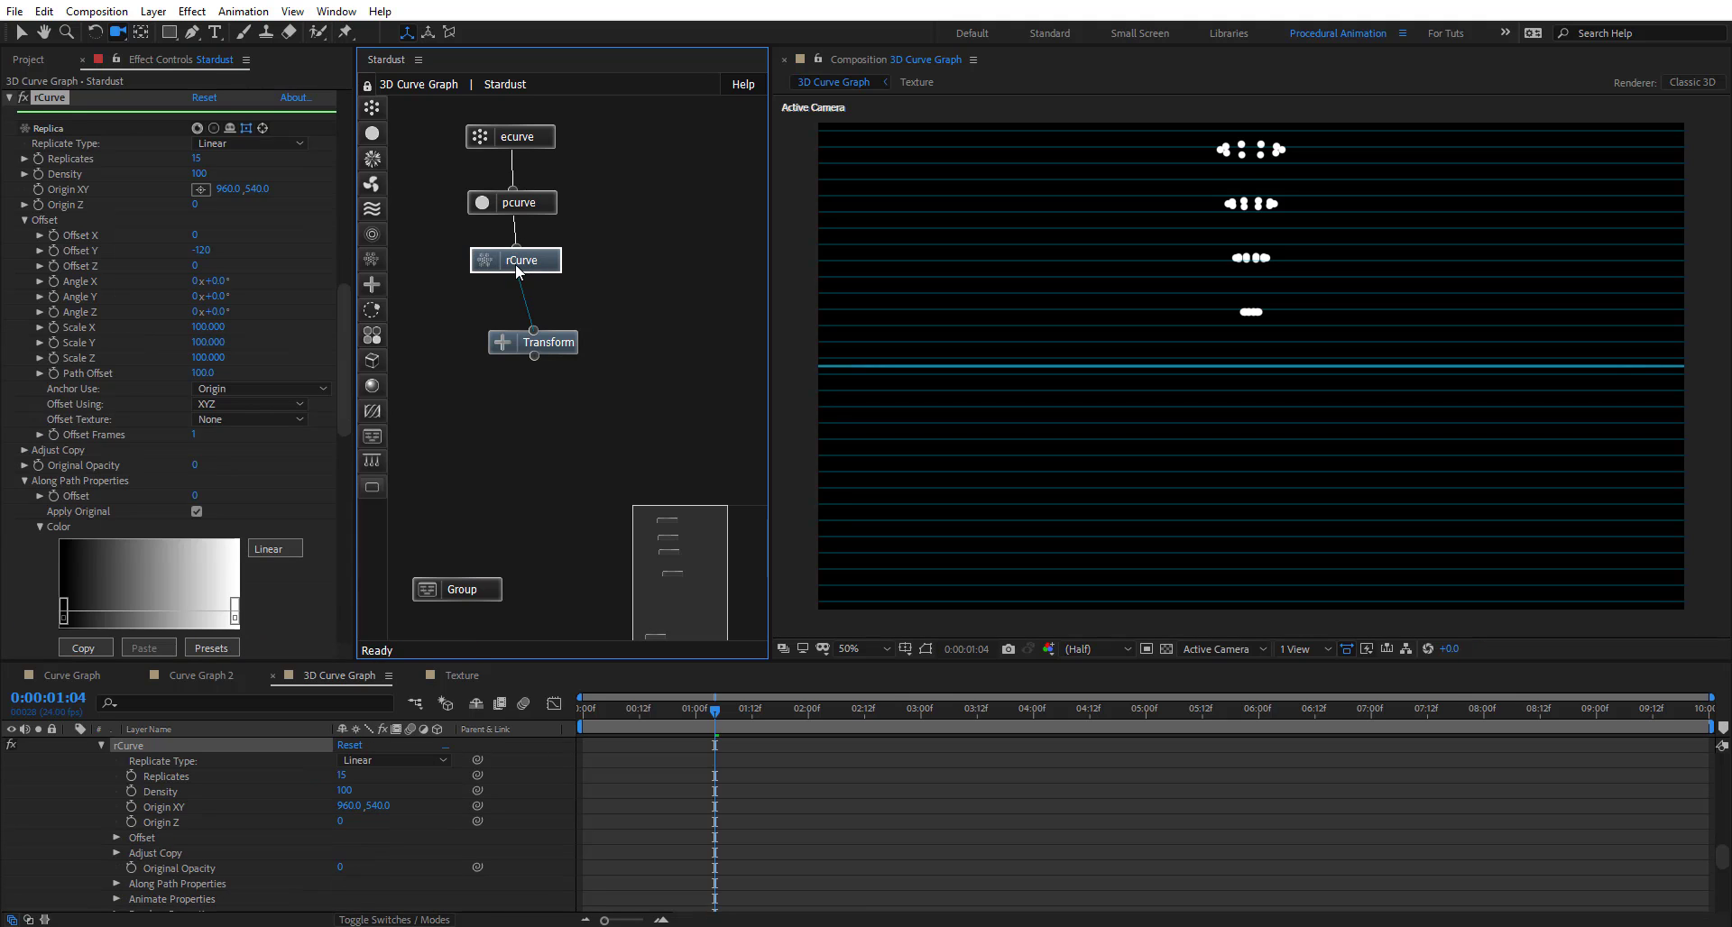
{"action": "left_click_drag", "start_coordinate": [556, 348], "coordinate": [538, 335]}
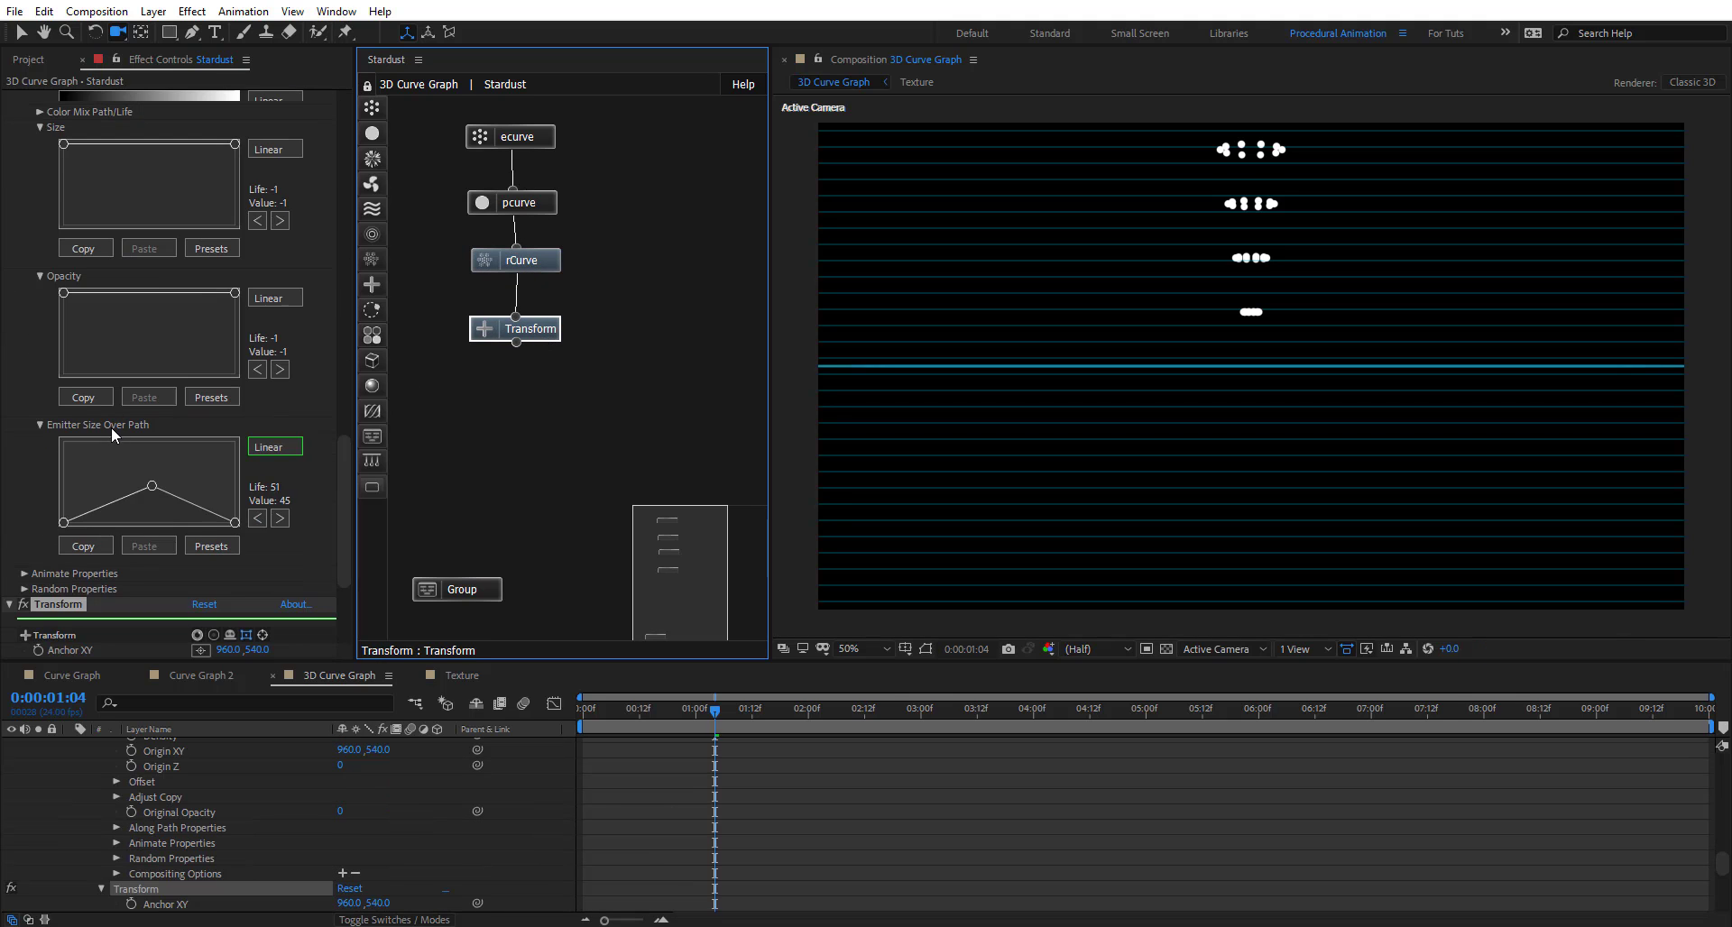
Set the Transform's Rotation Z to 90° and scrub Position X to a negative value
{"action": "scroll", "coordinate": [91, 505], "scroll_direction": "down", "scroll_amount": 5}
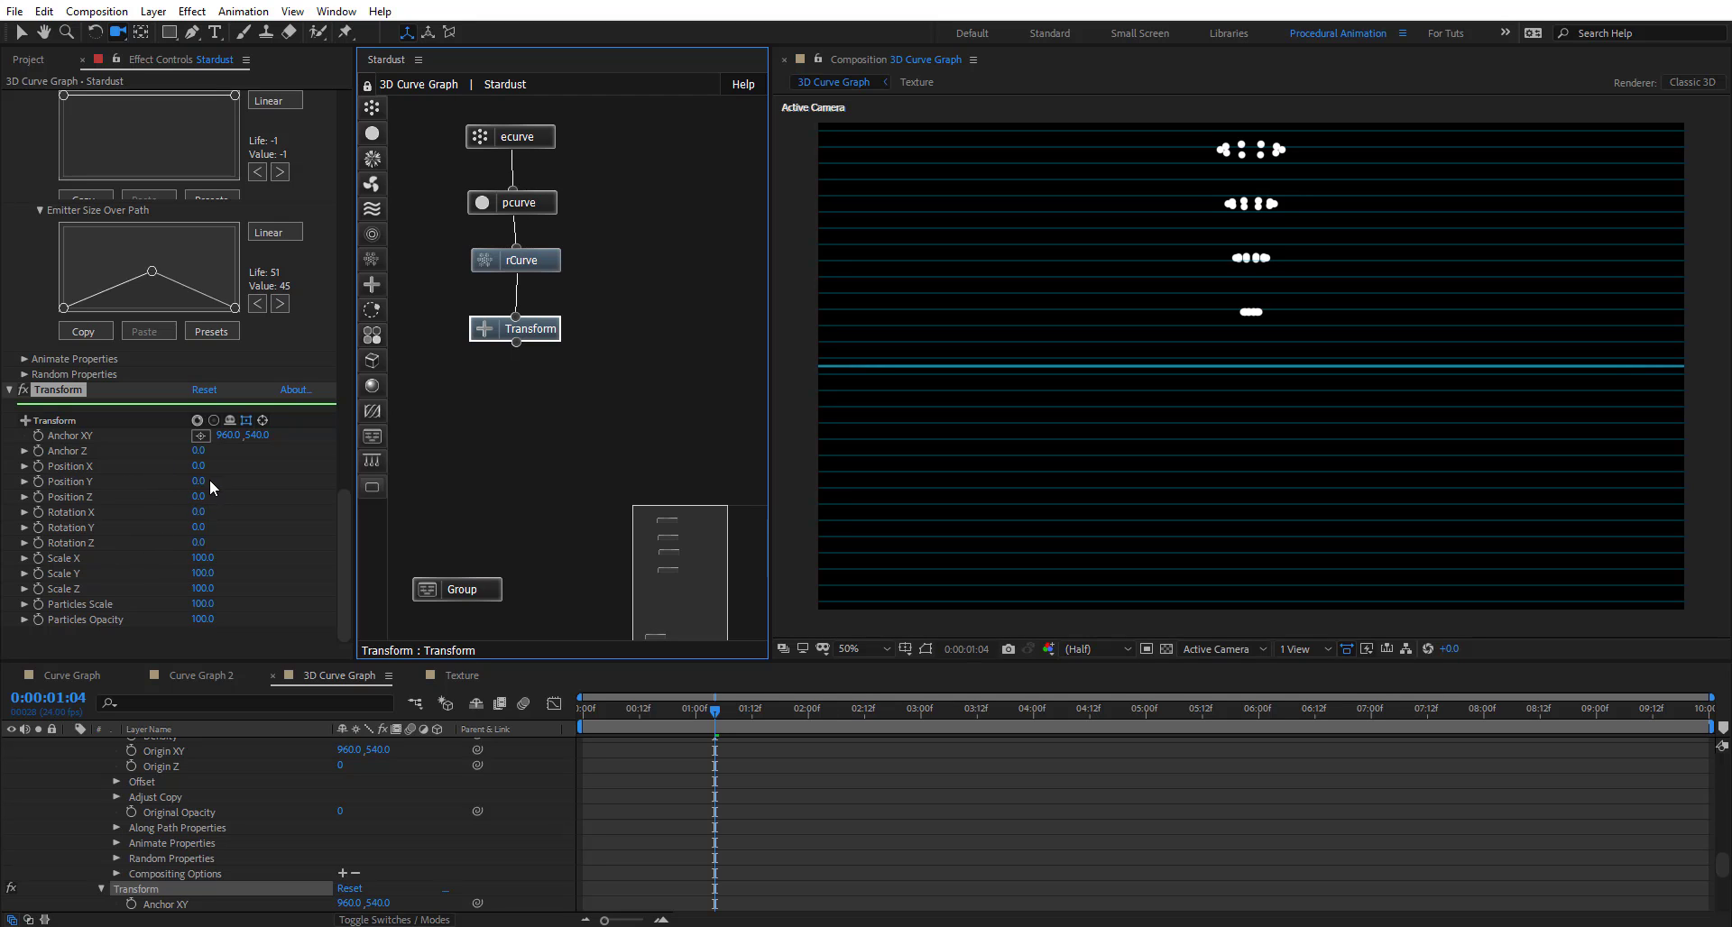
{"action": "left_click", "coordinate": [197, 543]}
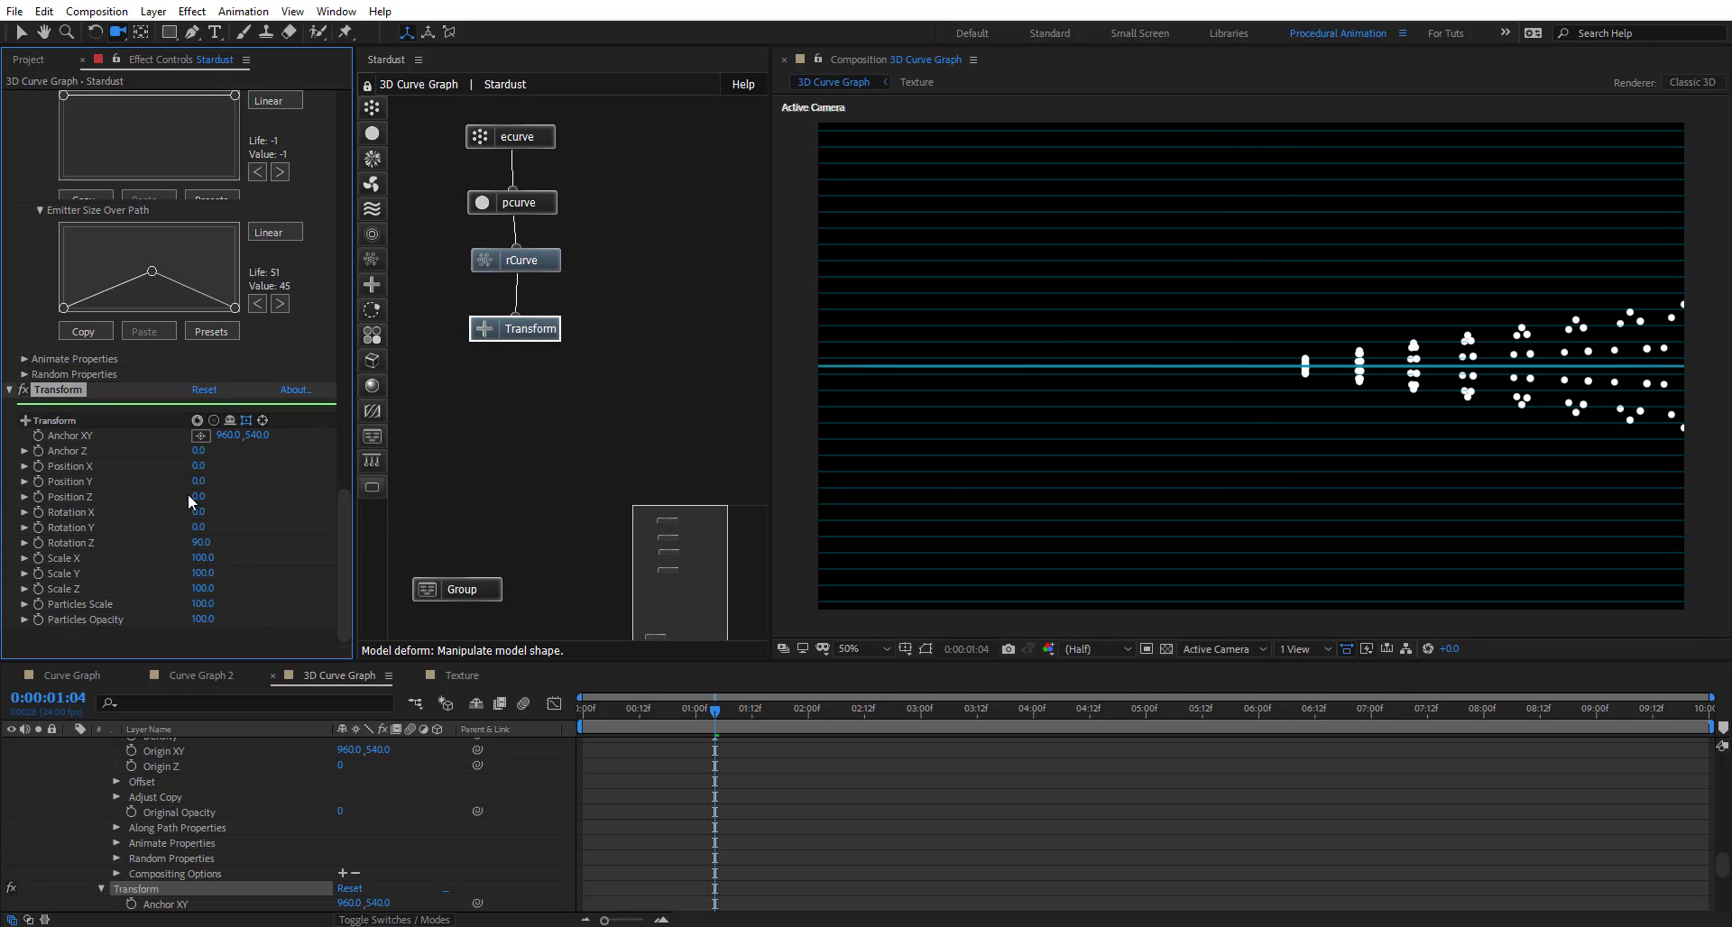
{"action": "left_click_drag", "start_coordinate": [153, 463], "coordinate": [156, 502]}
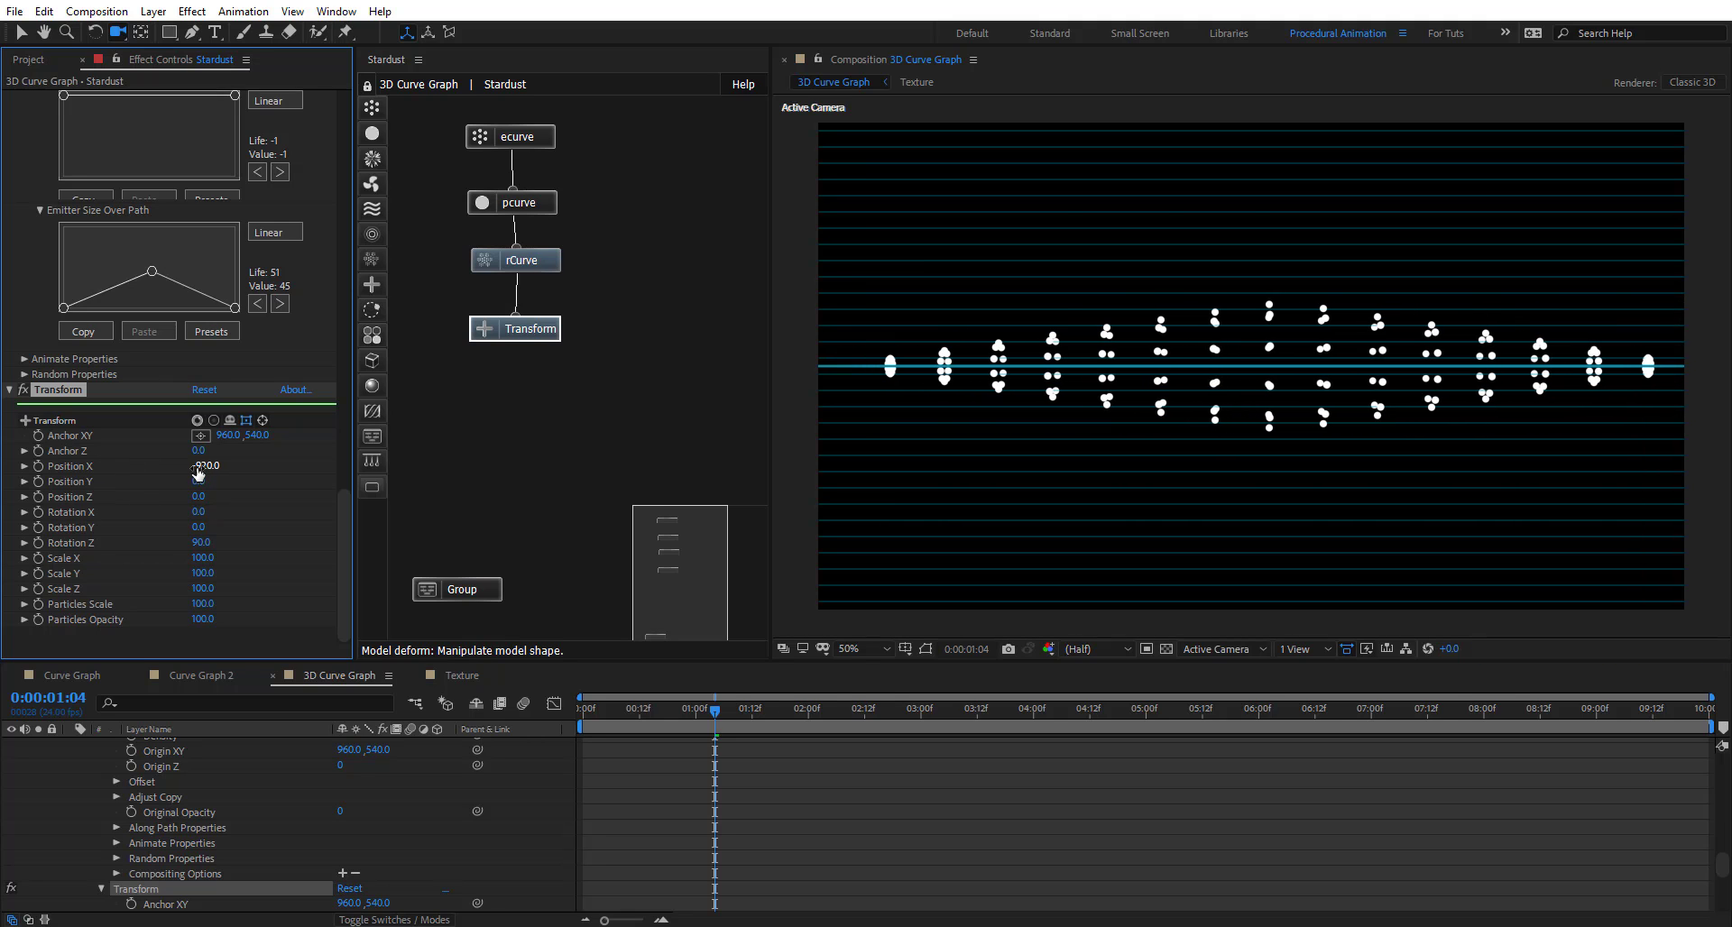
Scrub rCurve's Density up to 7194
{"action": "left_click", "coordinate": [552, 267]}
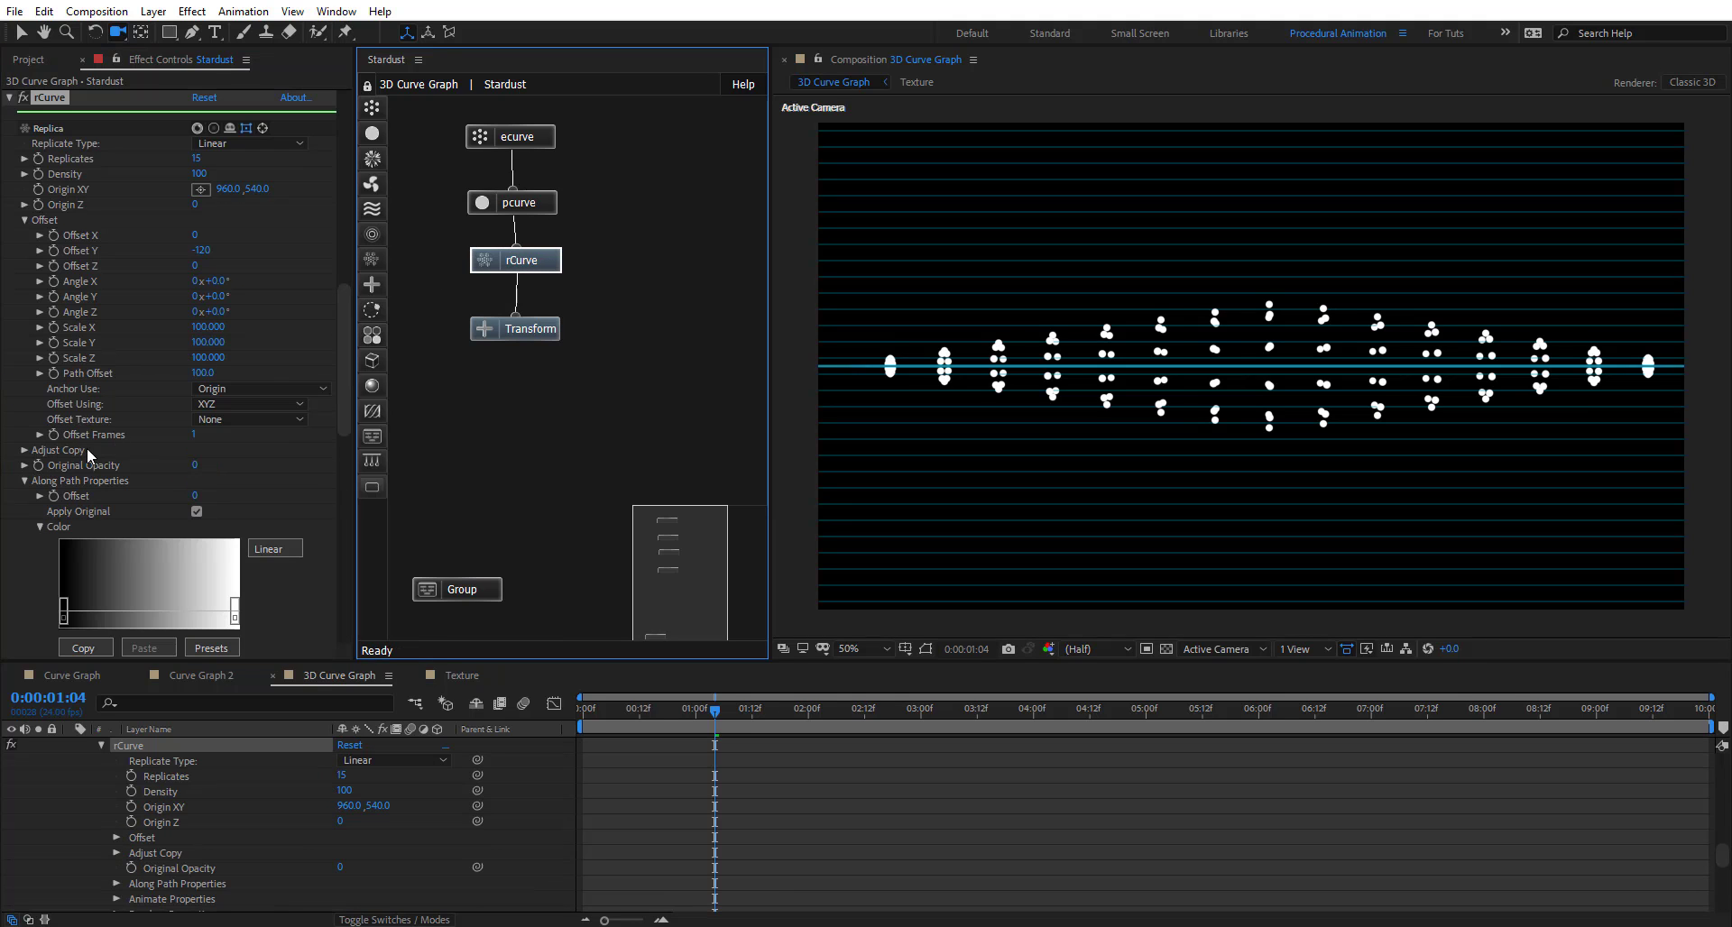
{"action": "scroll", "coordinate": [138, 422], "scroll_direction": "up", "scroll_amount": 2}
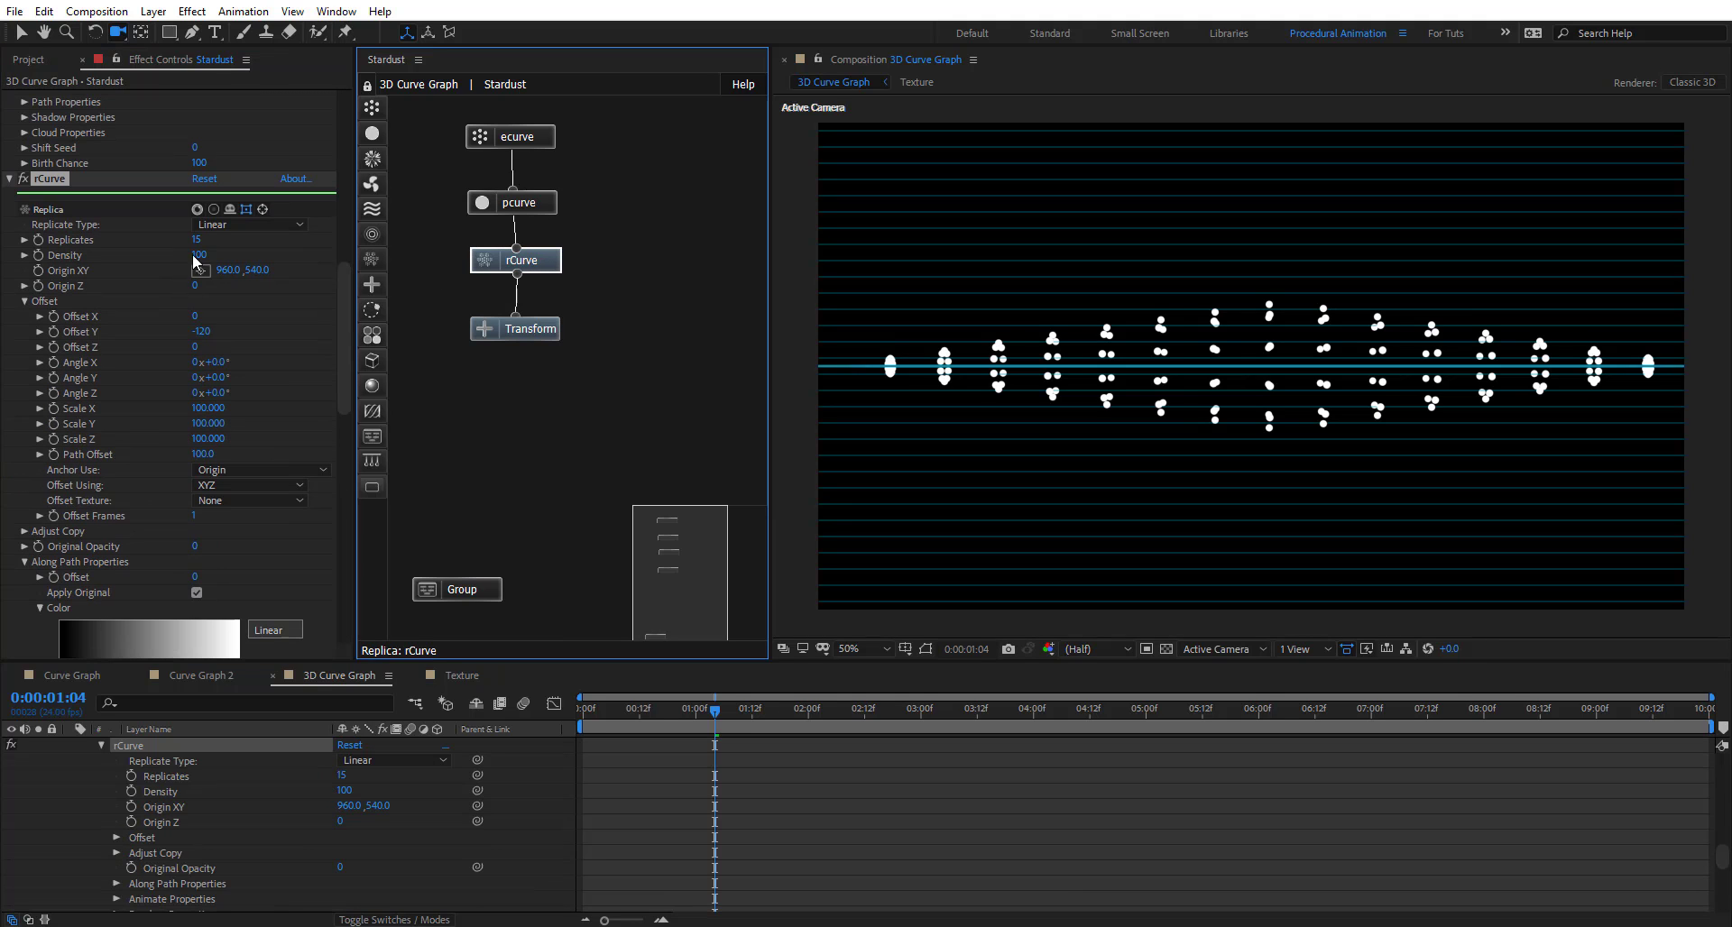
{"action": "left_click_drag", "start_coordinate": [200, 261], "coordinate": [373, 252]}
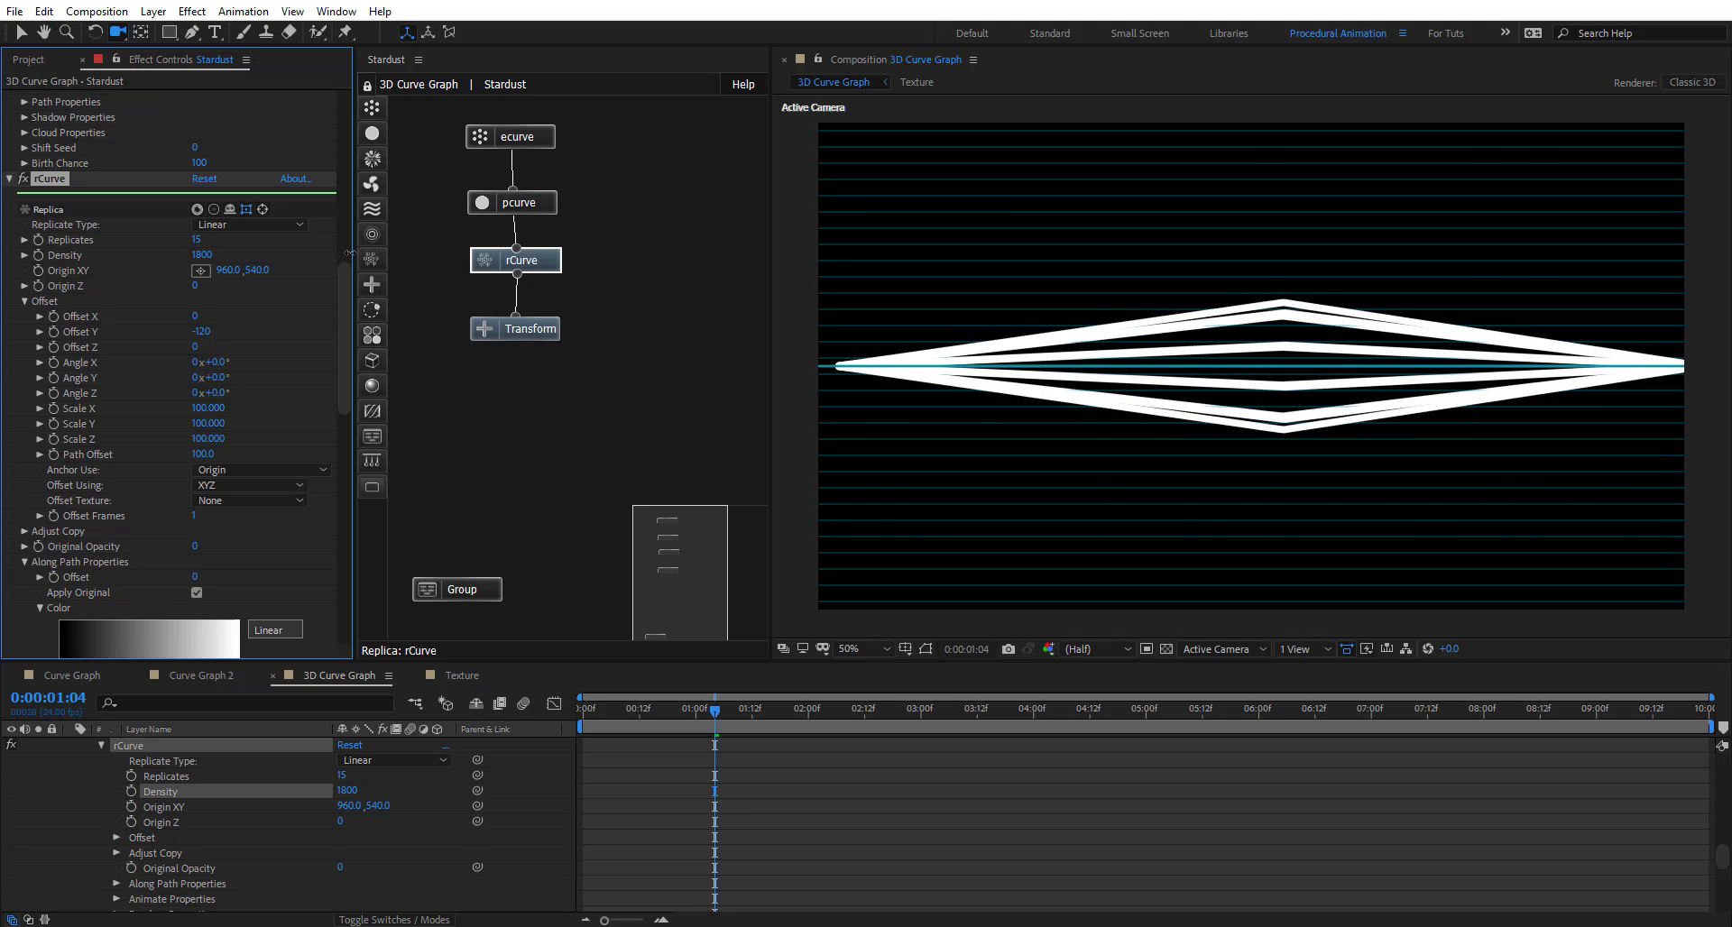
Set pcurve's particle Size (Pixels) to 3
{"action": "left_click", "coordinate": [519, 202]}
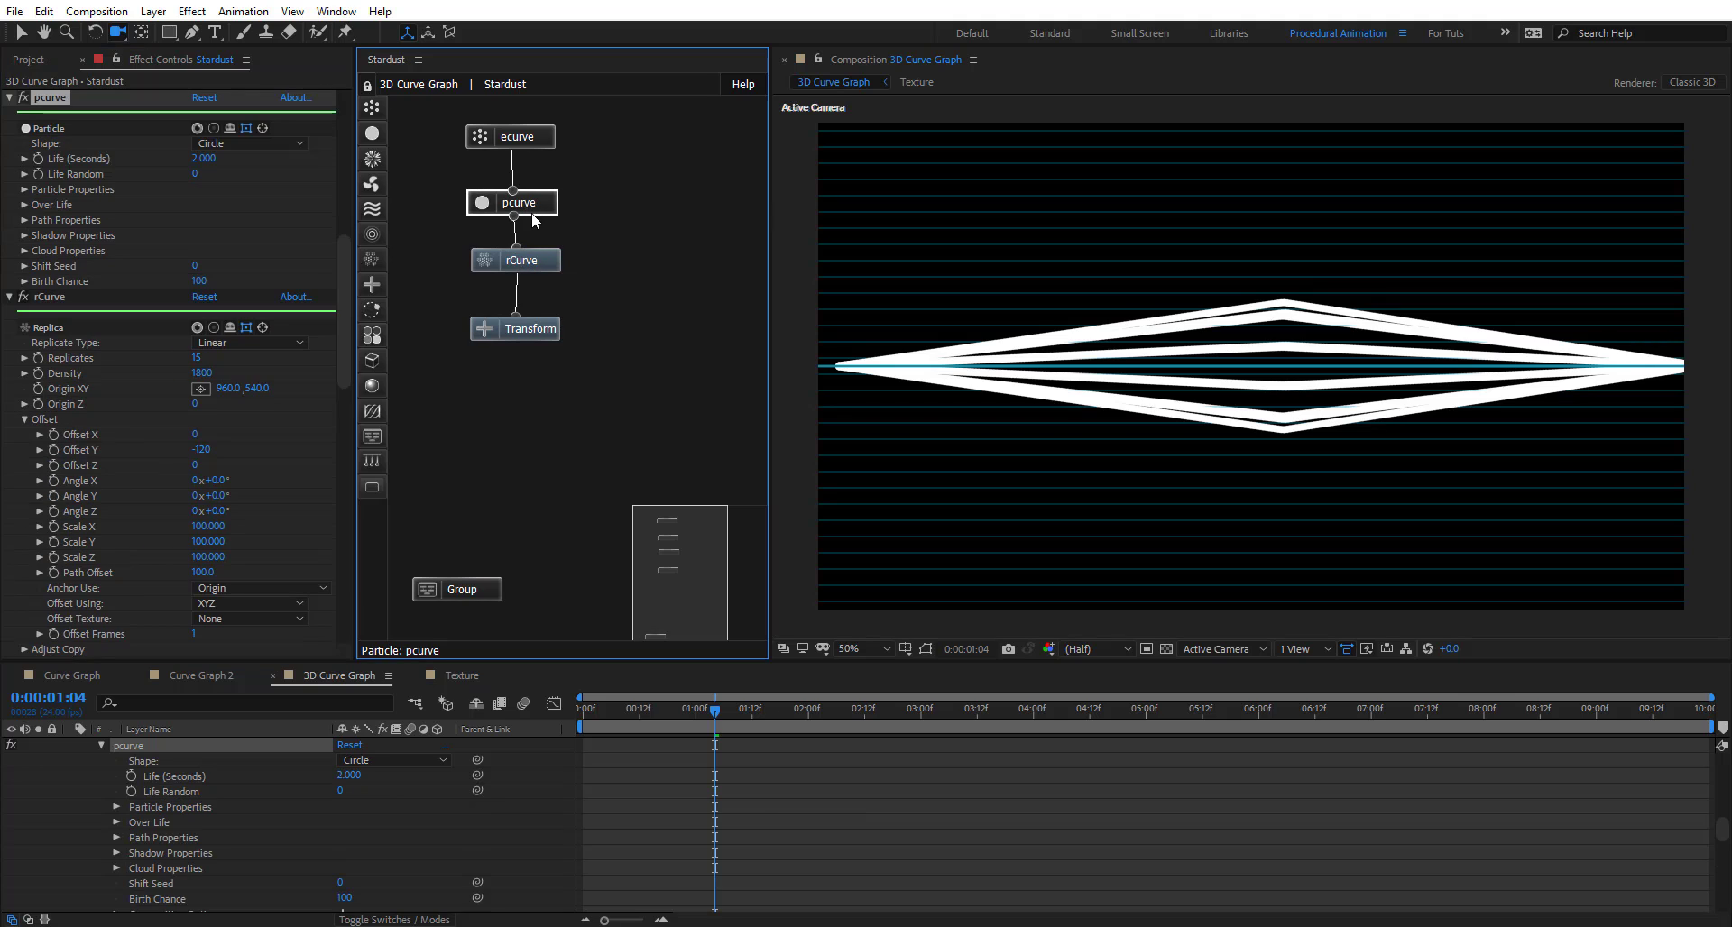
{"action": "left_click", "coordinate": [33, 189]}
{"action": "left_click", "coordinate": [199, 204]}
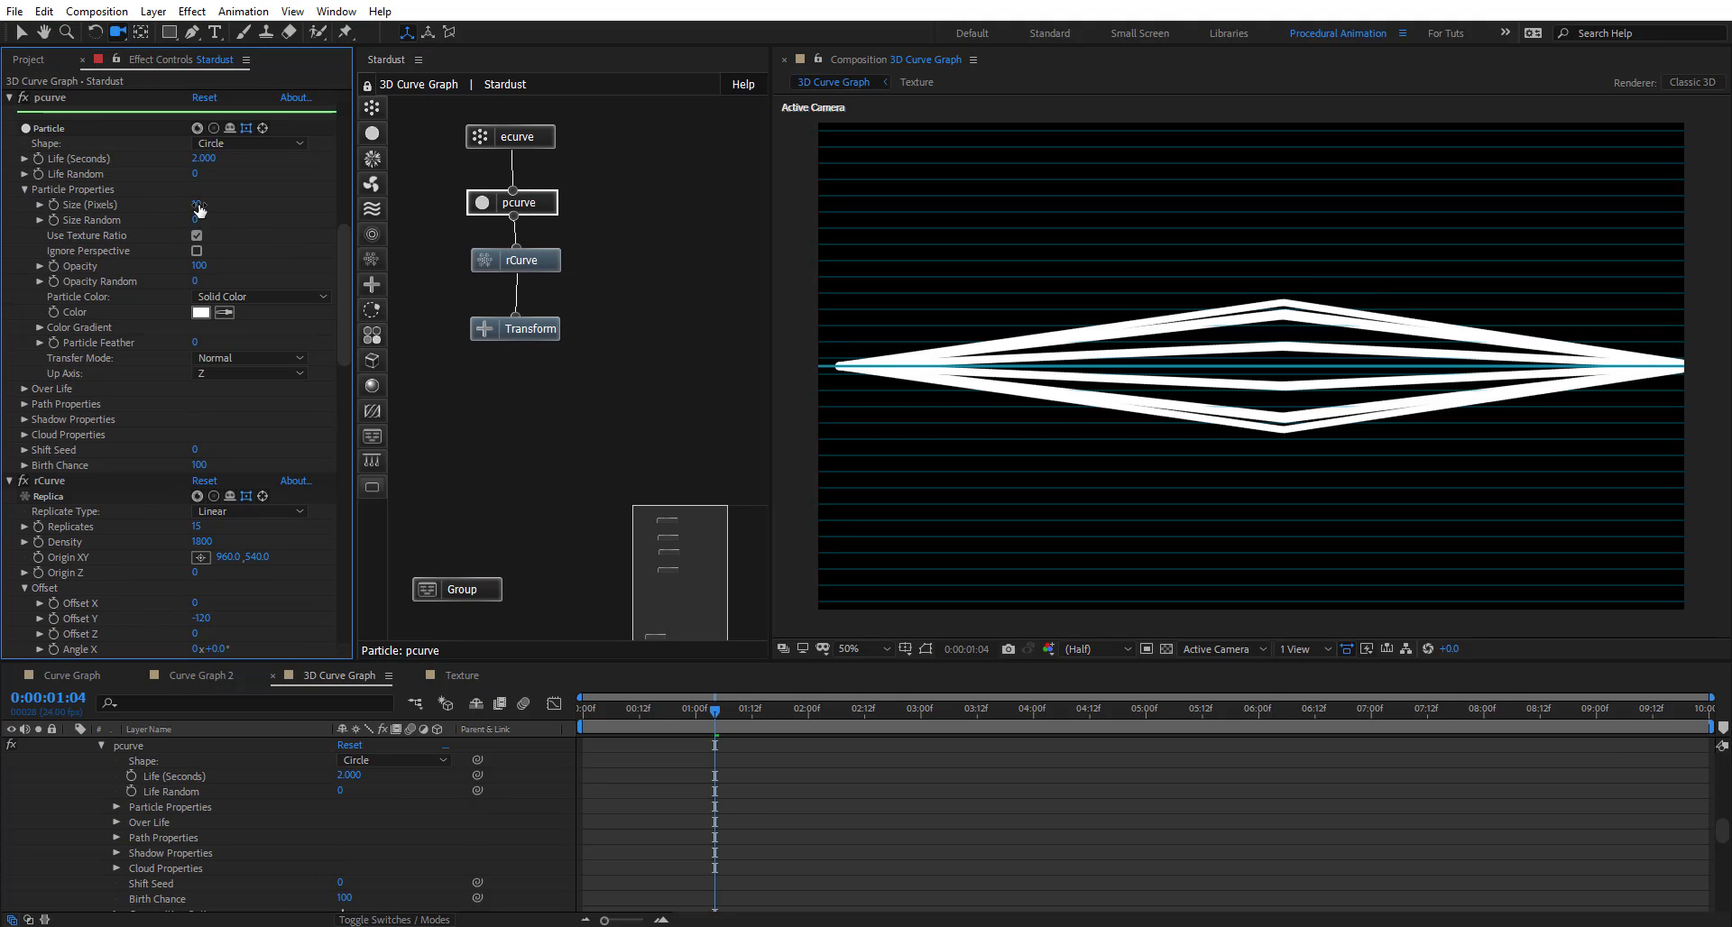
{"action": "type", "text": "2"}
{"action": "key", "text": "Return"}
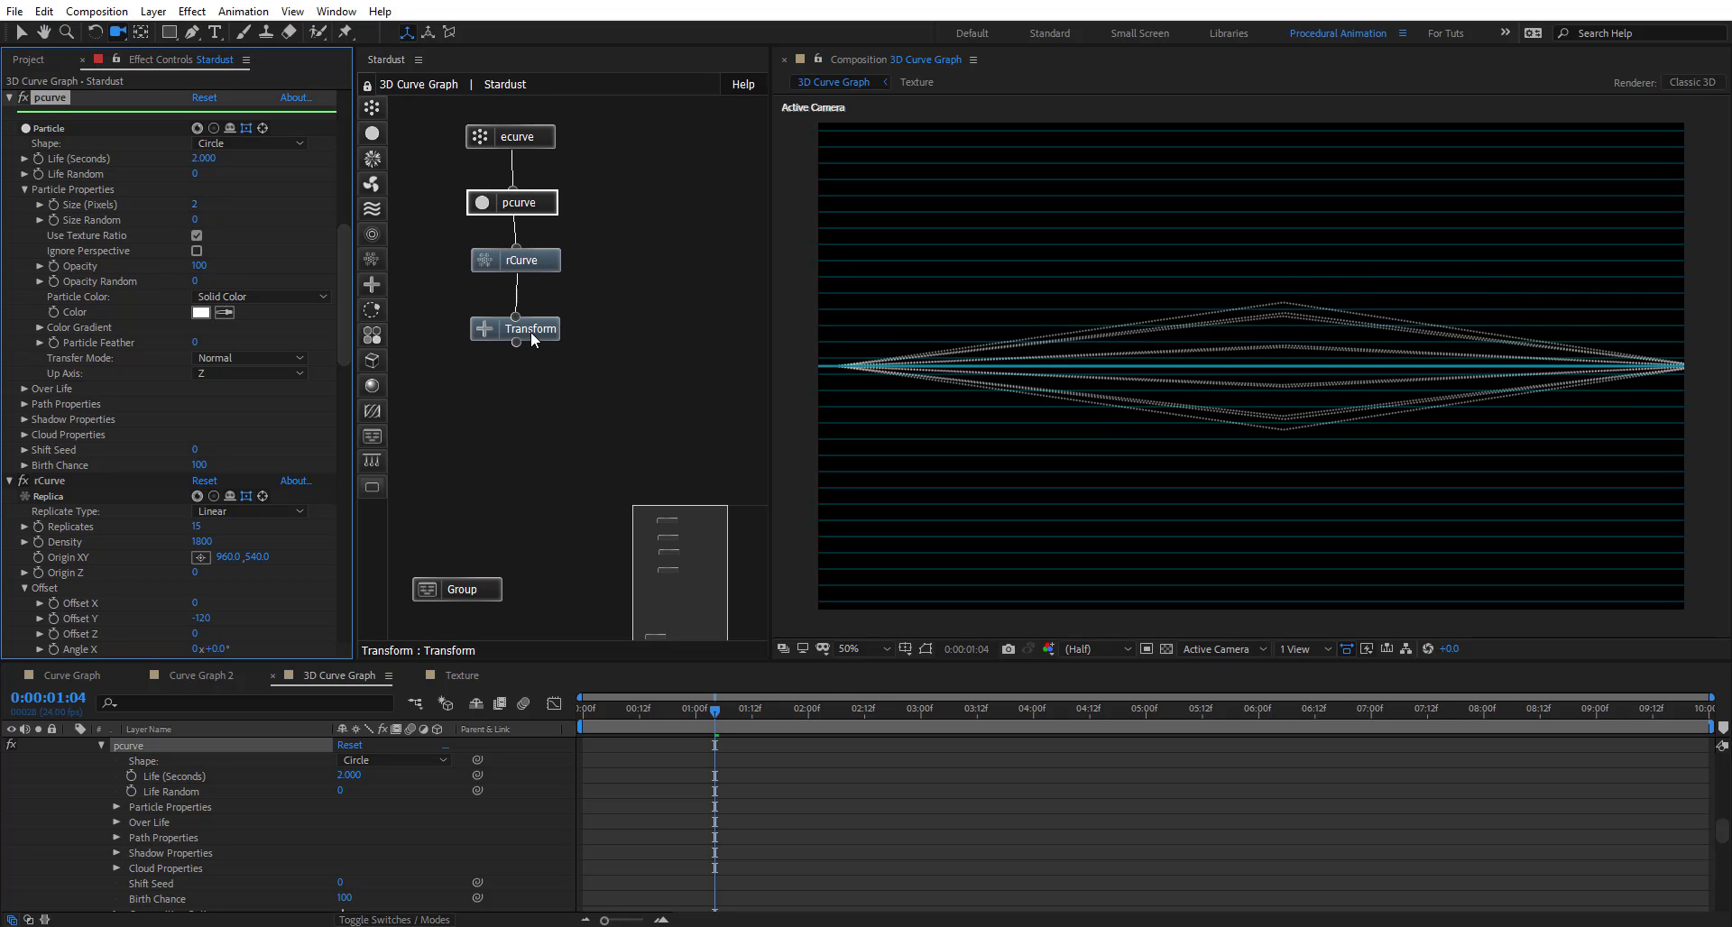
{"action": "left_click", "coordinate": [193, 206]}
{"action": "type", "text": "3"}
{"action": "key", "text": "Return"}
Set rCurve's Replicates to 14
{"action": "left_click", "coordinate": [108, 481]}
{"action": "scroll", "coordinate": [206, 559], "scroll_direction": "down", "scroll_amount": 1}
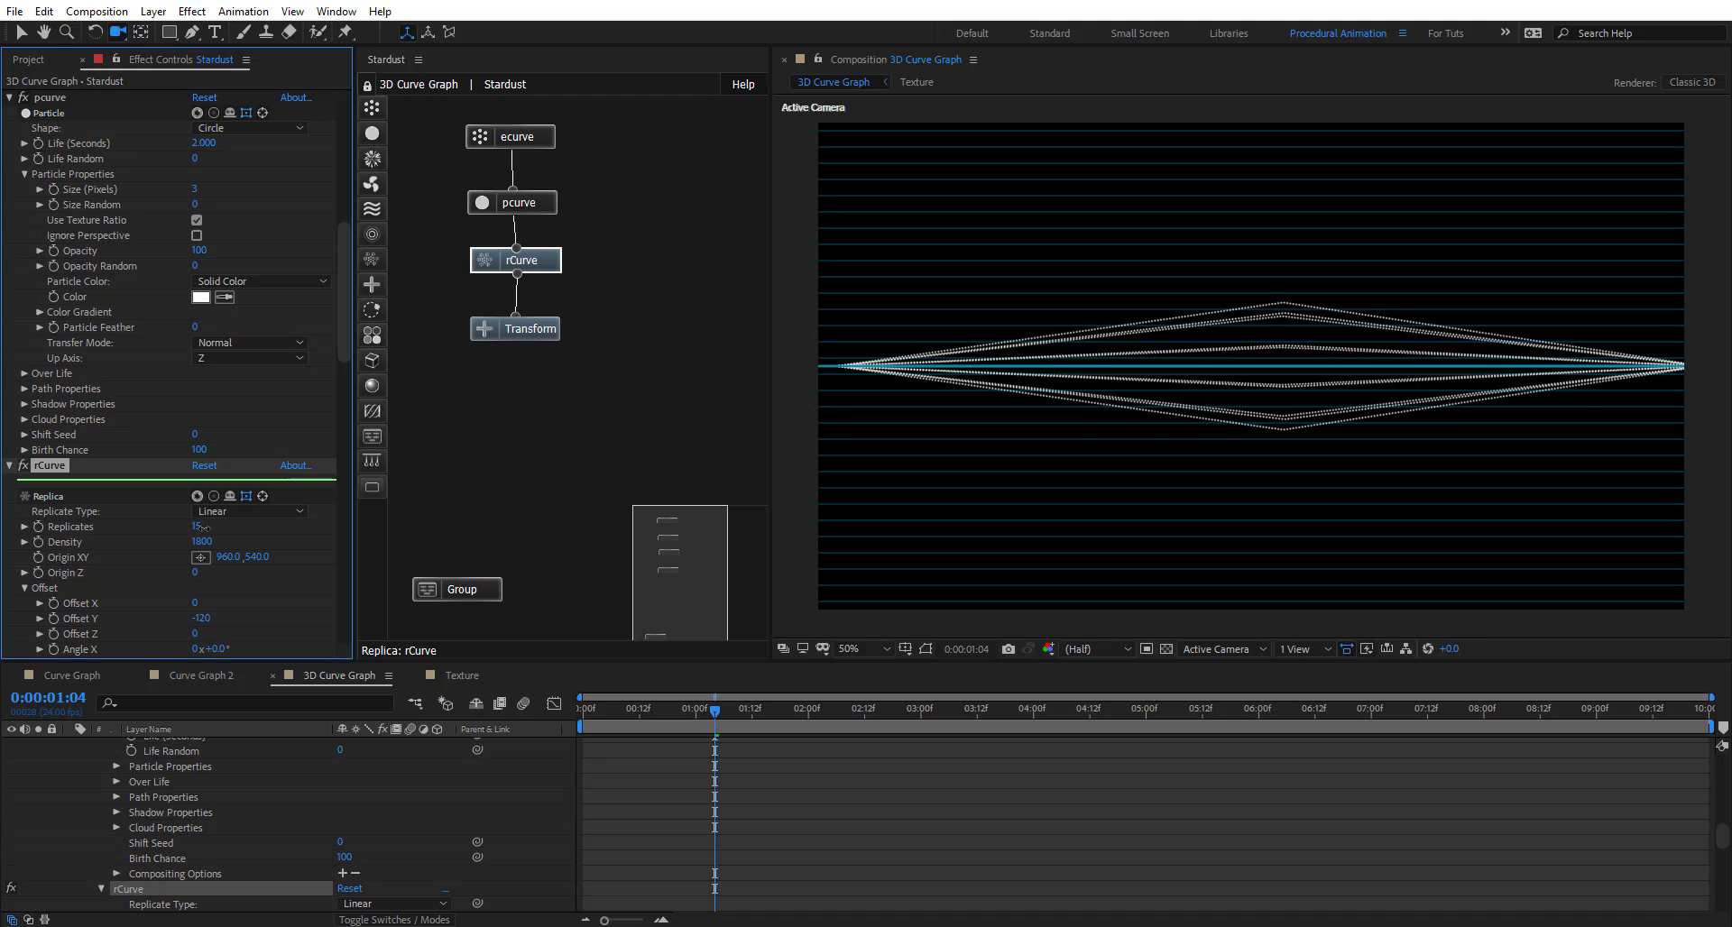
{"action": "left_click_drag", "start_coordinate": [202, 526], "coordinate": [193, 526]}
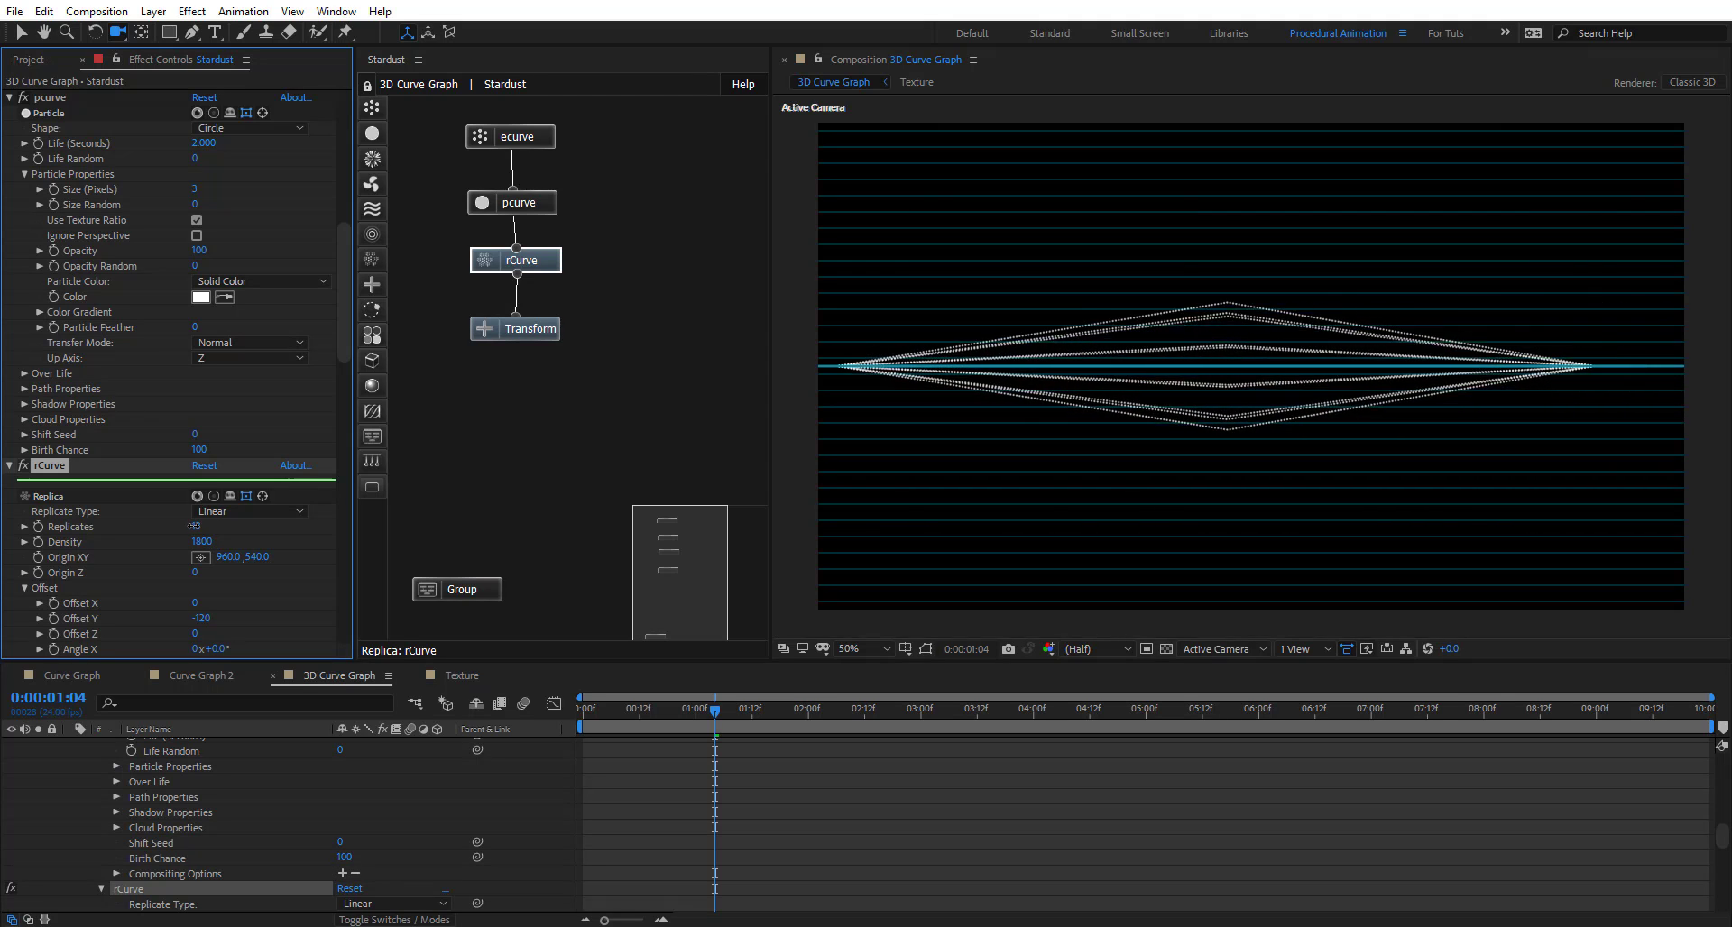
{"action": "left_click_drag", "start_coordinate": [193, 526], "coordinate": [1070, 551]}
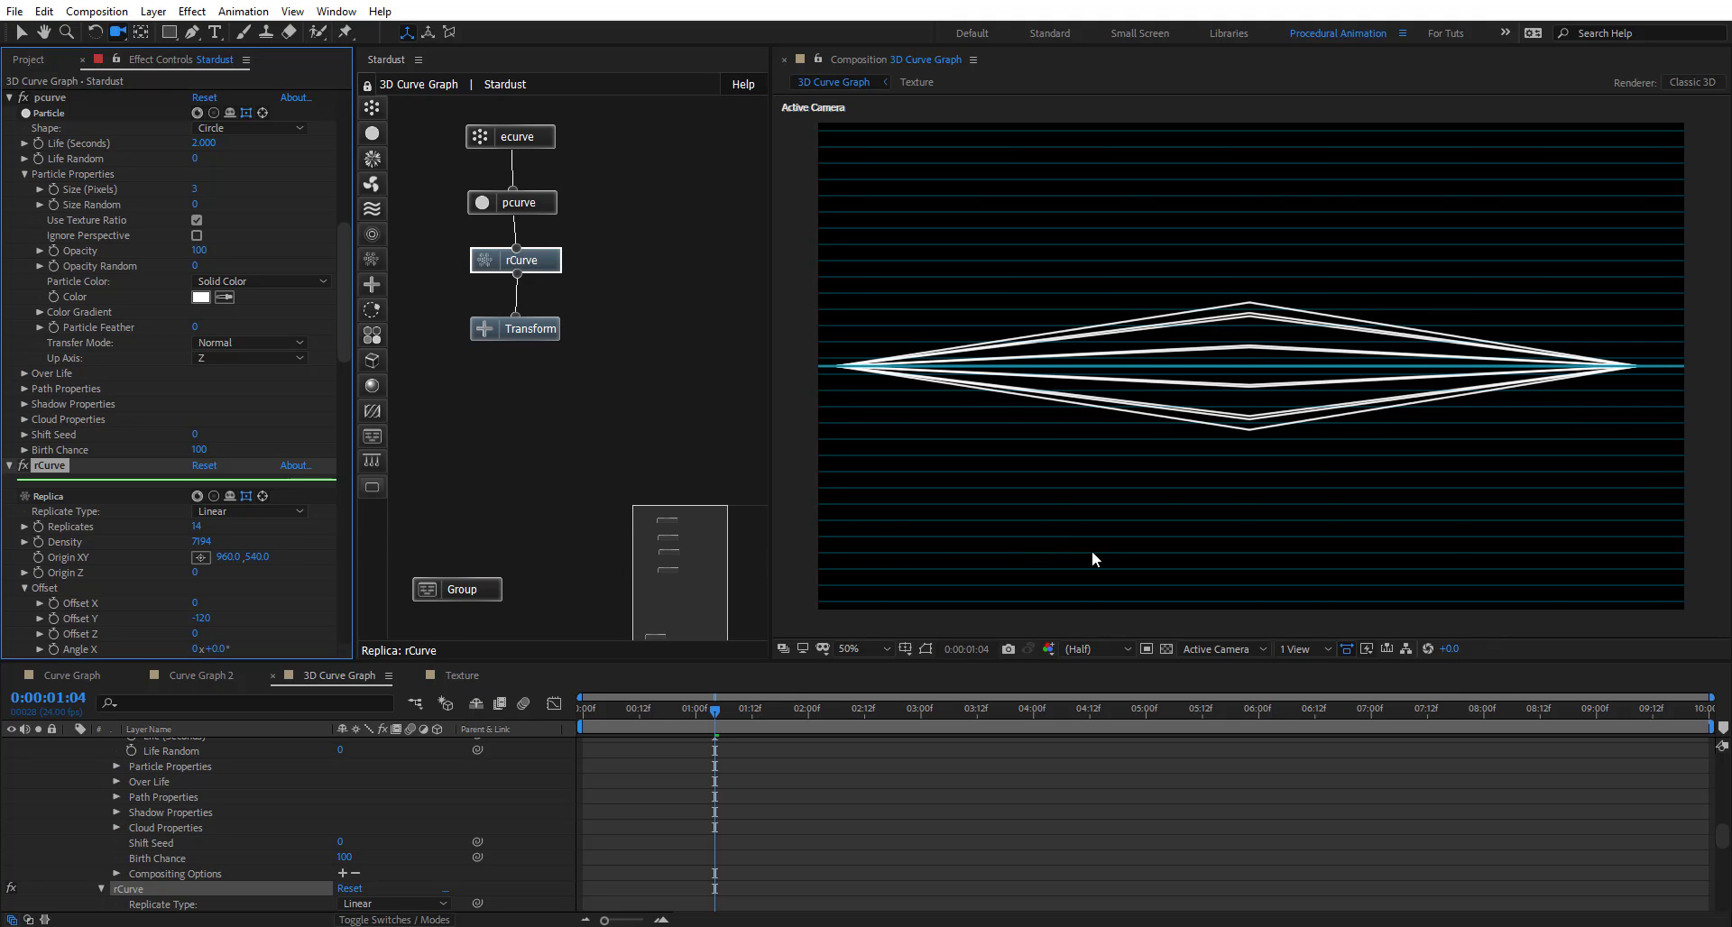
{"action": "left_click_drag", "start_coordinate": [343, 299], "coordinate": [341, 325]}
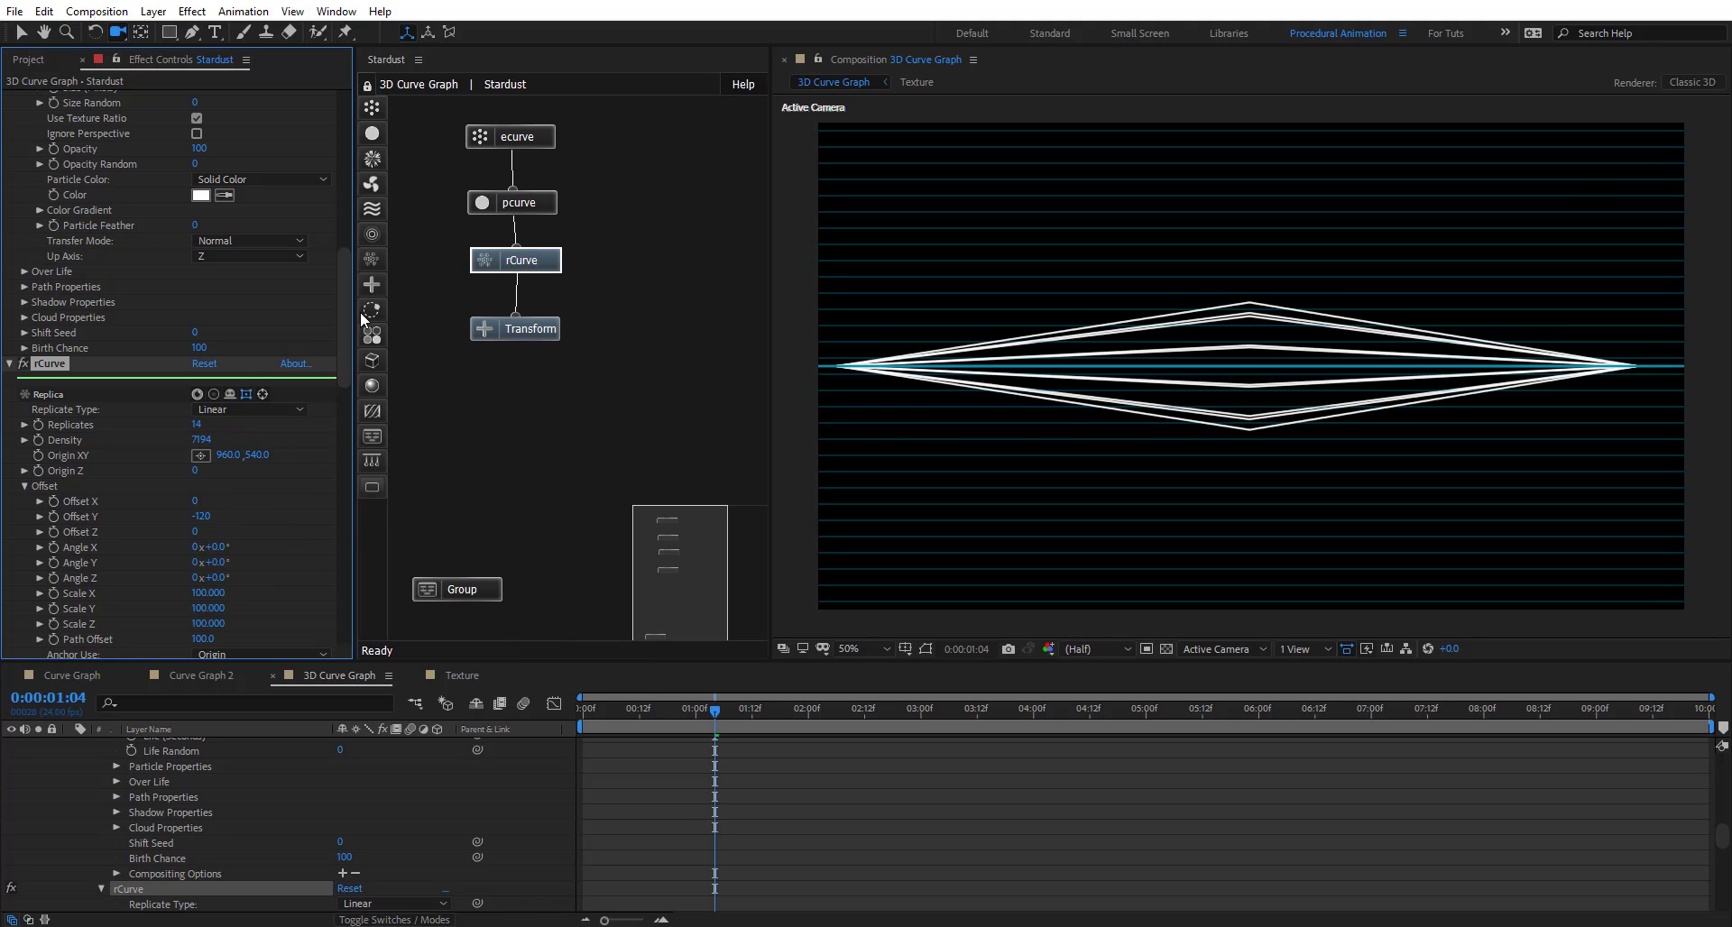
Apply the Gauss Bell preset to Emitter Size Over Path and drag its peaks to the baseline
{"action": "left_click_drag", "start_coordinate": [344, 308], "coordinate": [355, 521]}
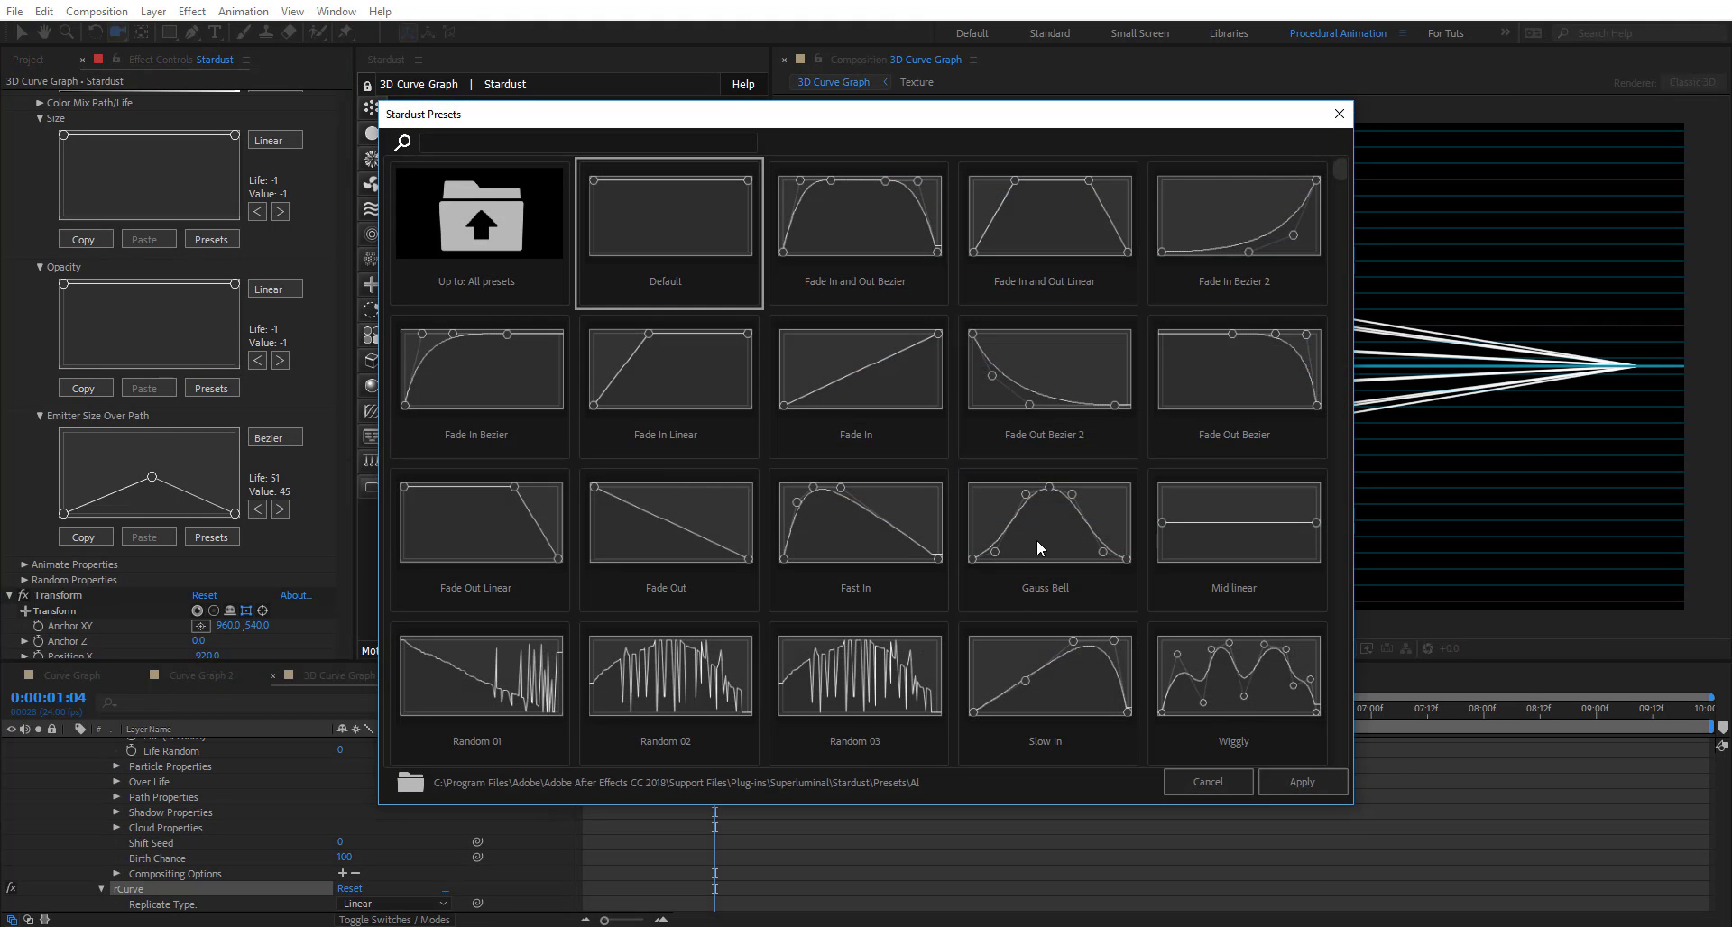
{"action": "left_click", "coordinate": [1037, 540]}
{"action": "left_click", "coordinate": [1303, 777]}
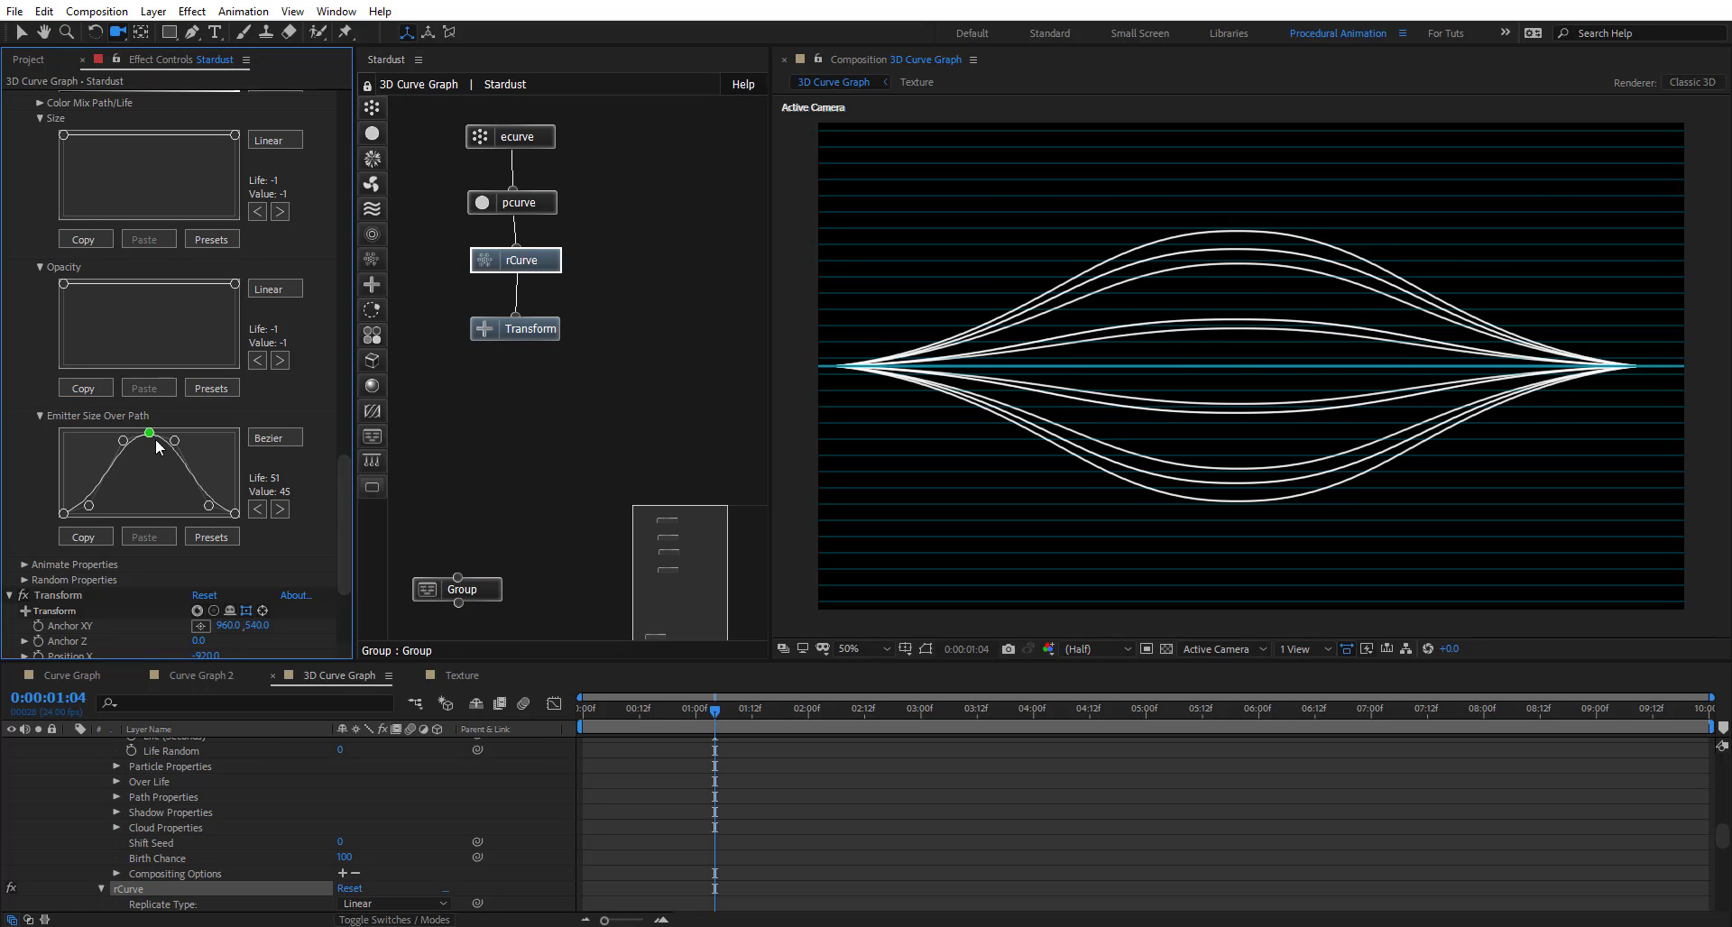
{"action": "left_click_drag", "start_coordinate": [150, 436], "coordinate": [154, 500]}
{"action": "left_click_drag", "start_coordinate": [117, 442], "coordinate": [122, 496]}
{"action": "left_click_drag", "start_coordinate": [176, 442], "coordinate": [184, 508]}
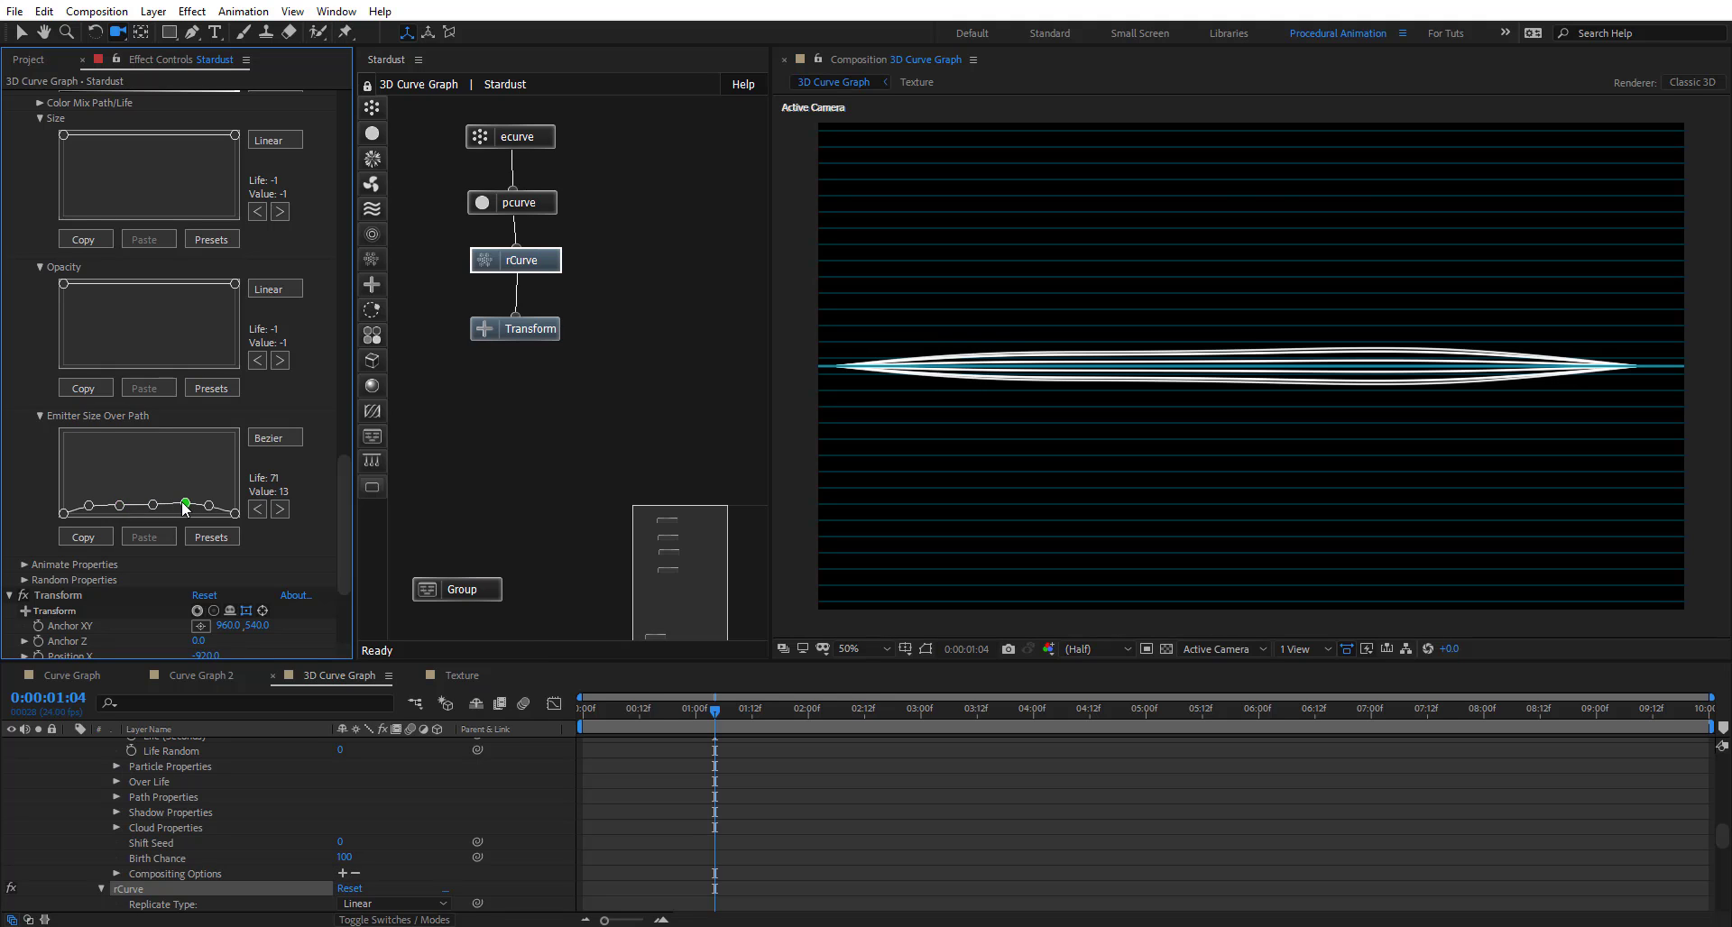
Set pcurve Particle Color to Random From Gradient with the Color 01 preset
{"action": "left_click", "coordinate": [545, 202]}
{"action": "left_click", "coordinate": [231, 304]}
{"action": "left_click", "coordinate": [256, 296]}
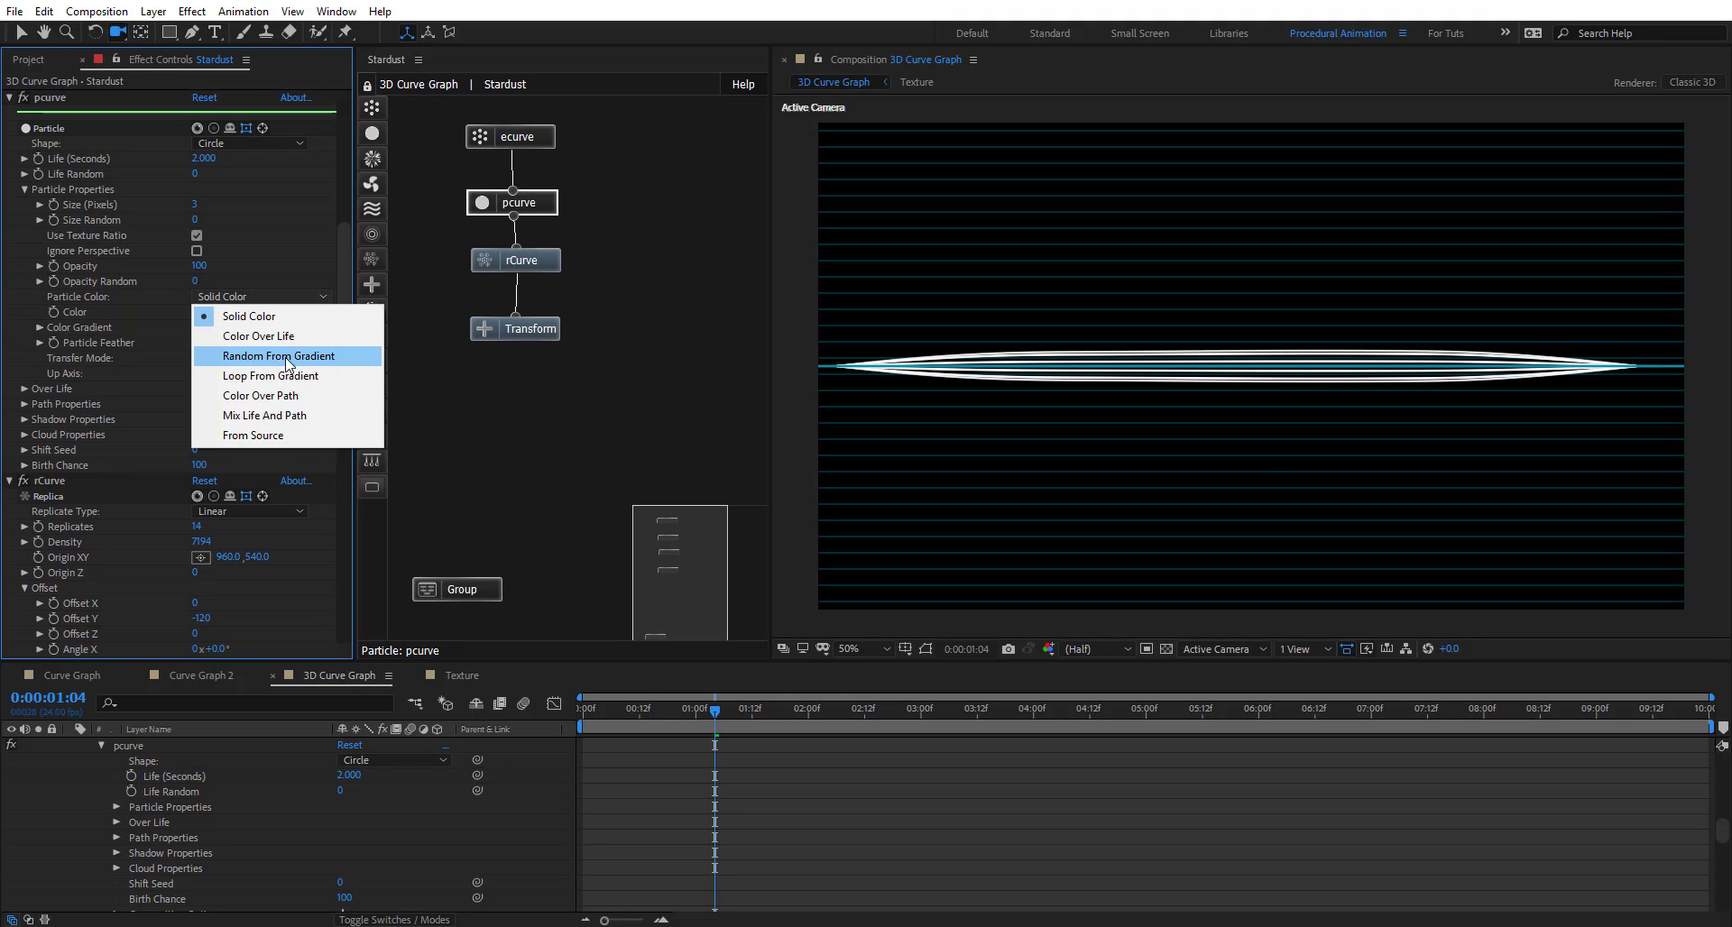
{"action": "left_click", "coordinate": [286, 364]}
{"action": "left_click", "coordinate": [37, 328]}
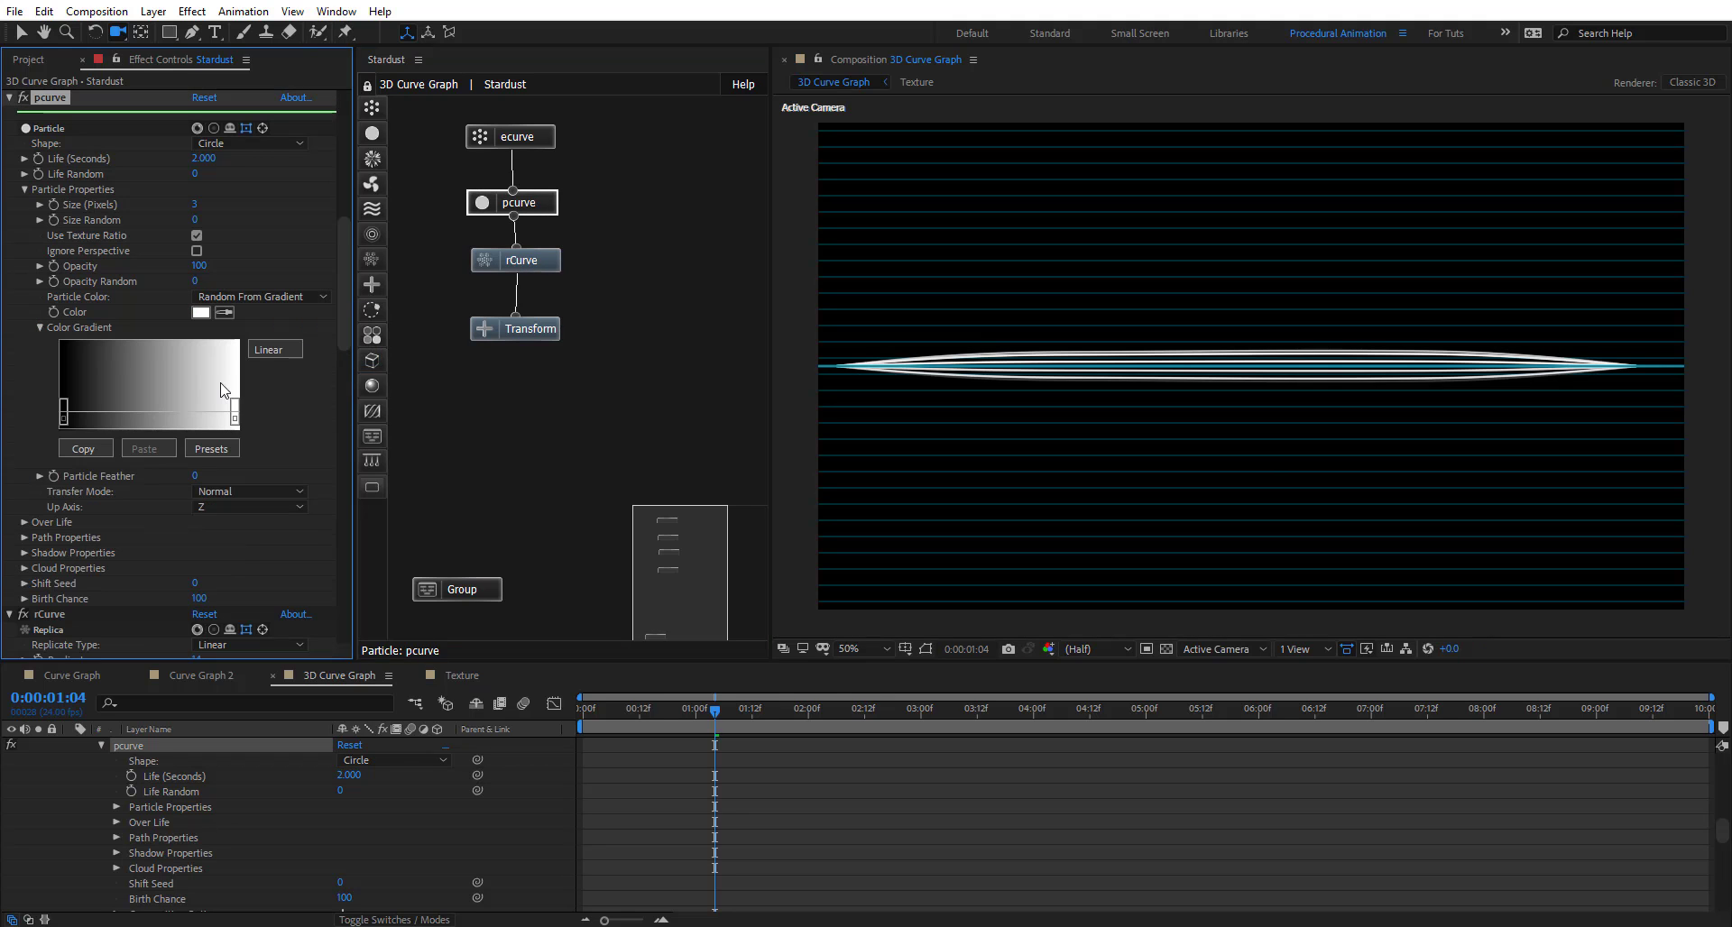
{"action": "left_click", "coordinate": [235, 450]}
{"action": "left_click", "coordinate": [860, 216]}
{"action": "left_click", "coordinate": [1302, 783]}
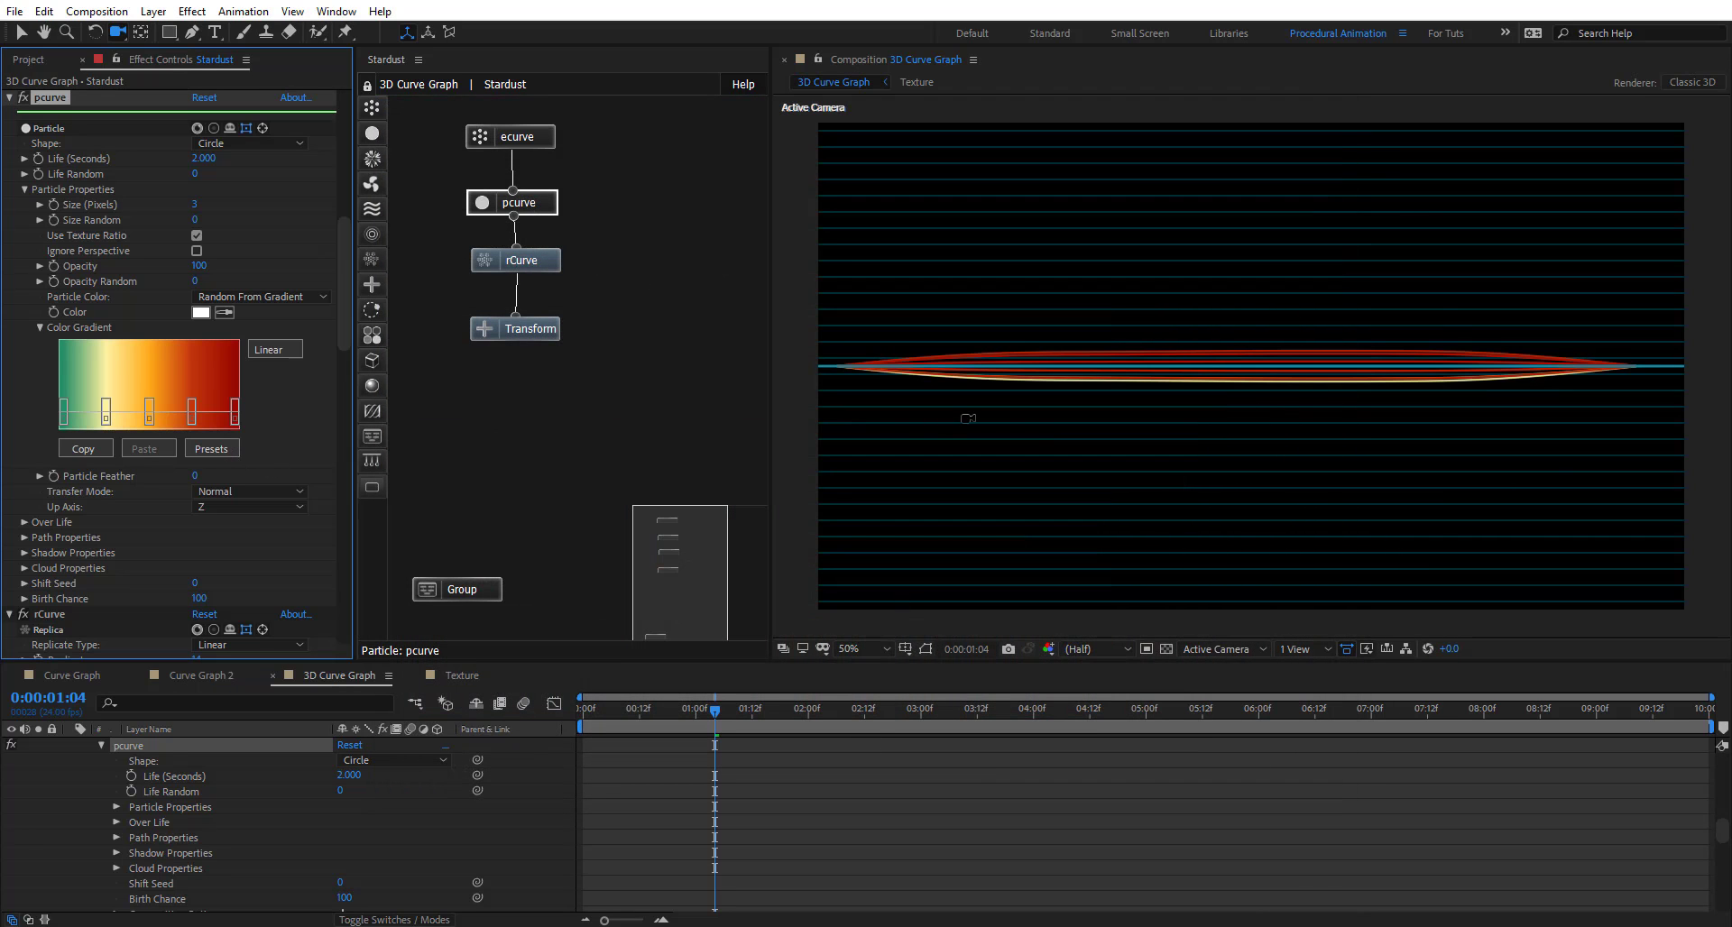
Set the ecurve emitter's Direction to Outwards
{"action": "left_click", "coordinate": [540, 138]}
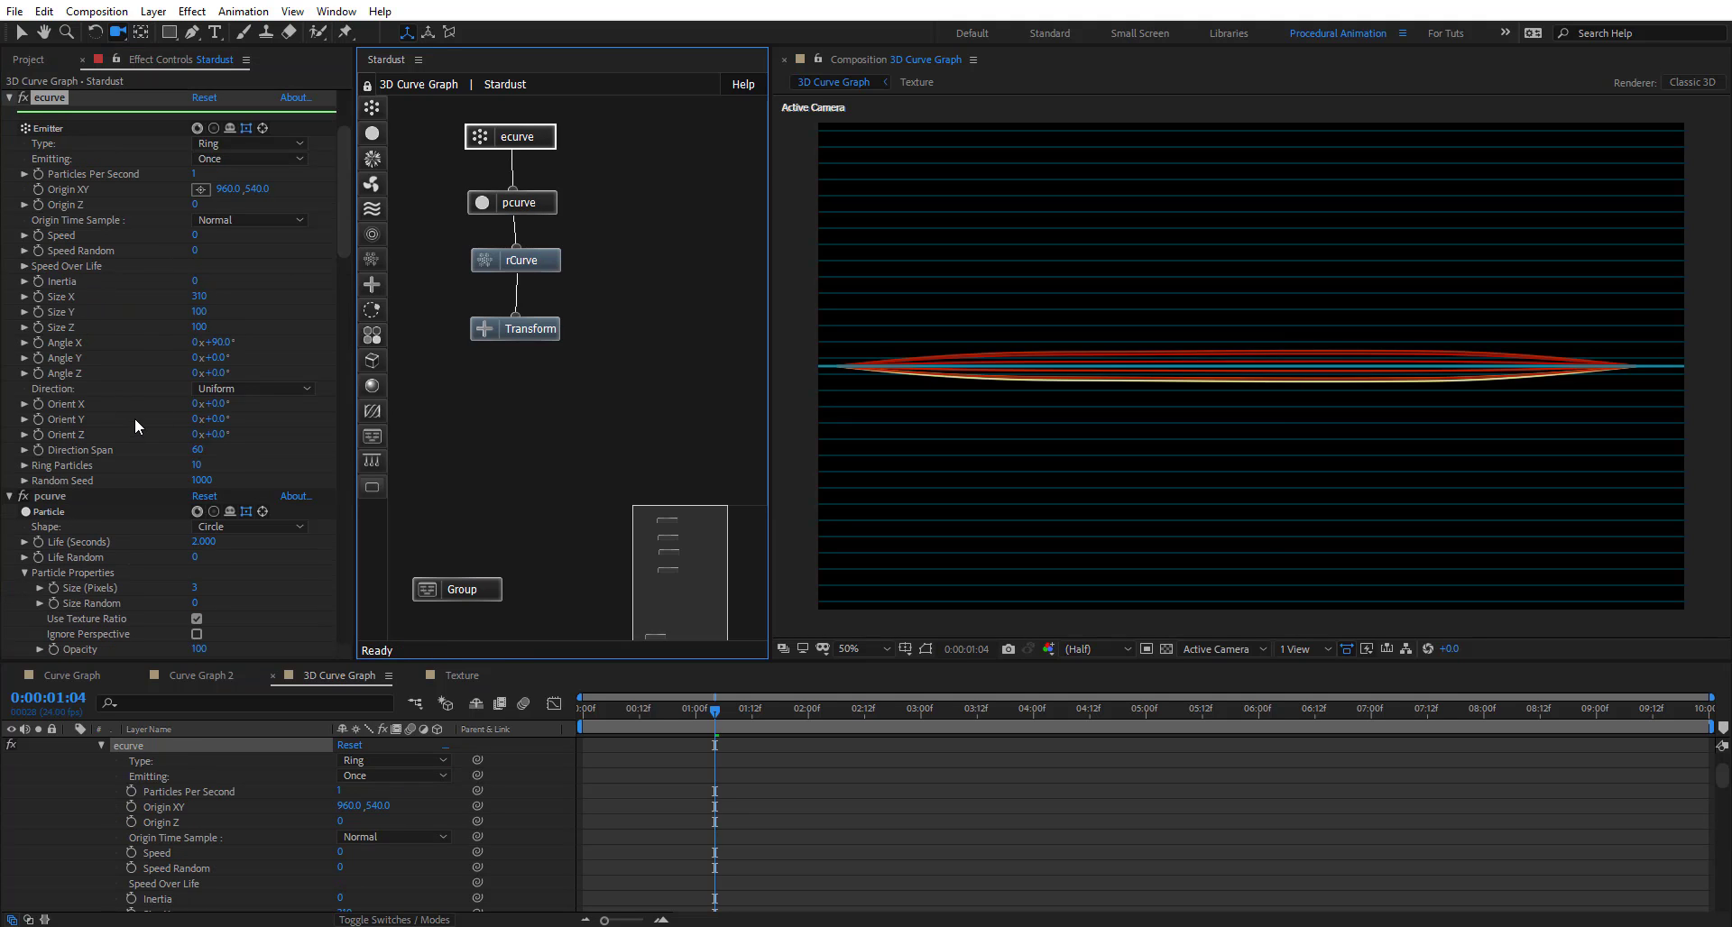
{"action": "left_click", "coordinate": [240, 389]}
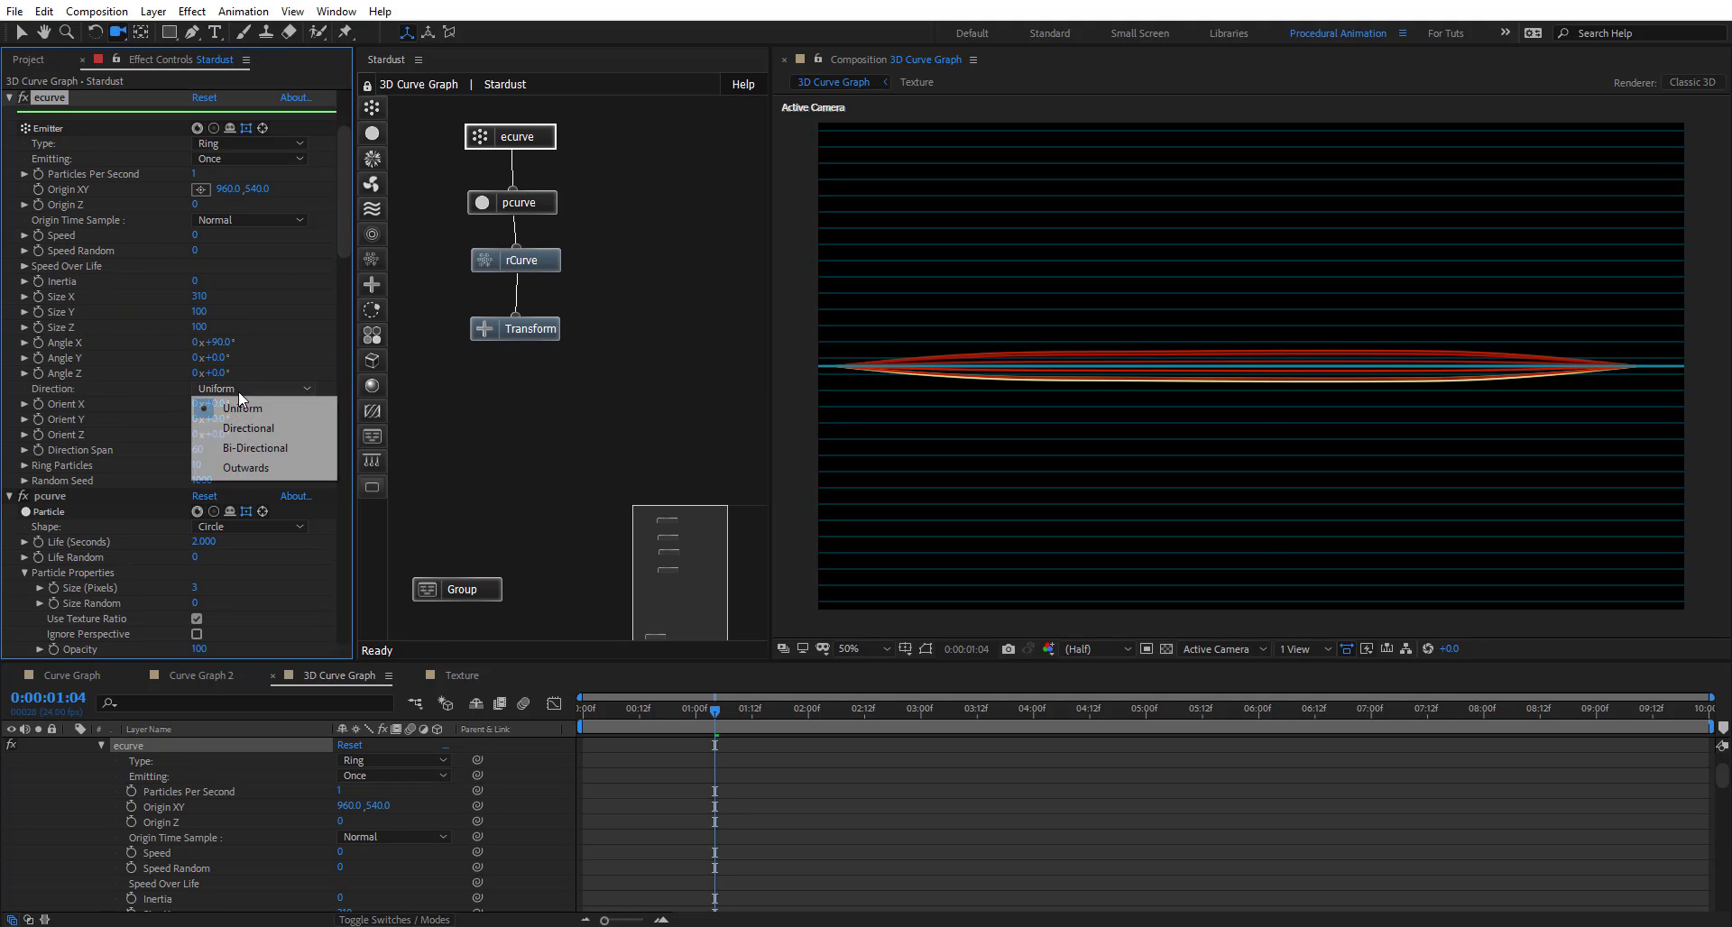
{"action": "left_click", "coordinate": [258, 469]}
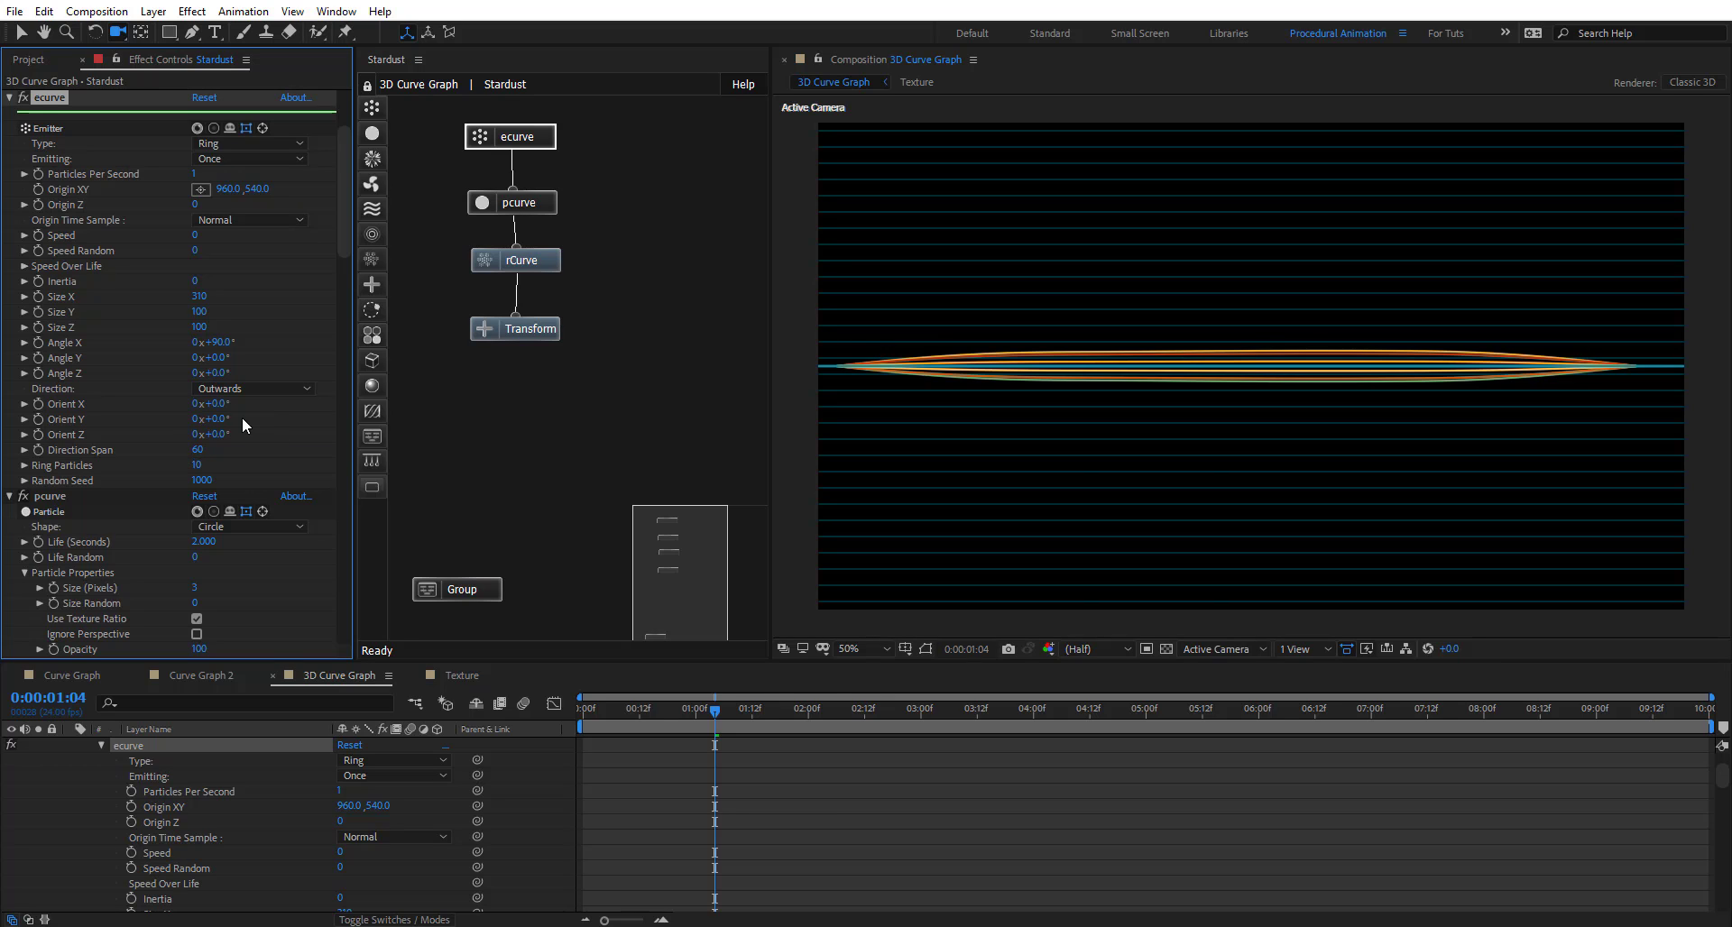
{"action": "left_click", "coordinate": [262, 389]}
{"action": "left_click", "coordinate": [262, 449]}
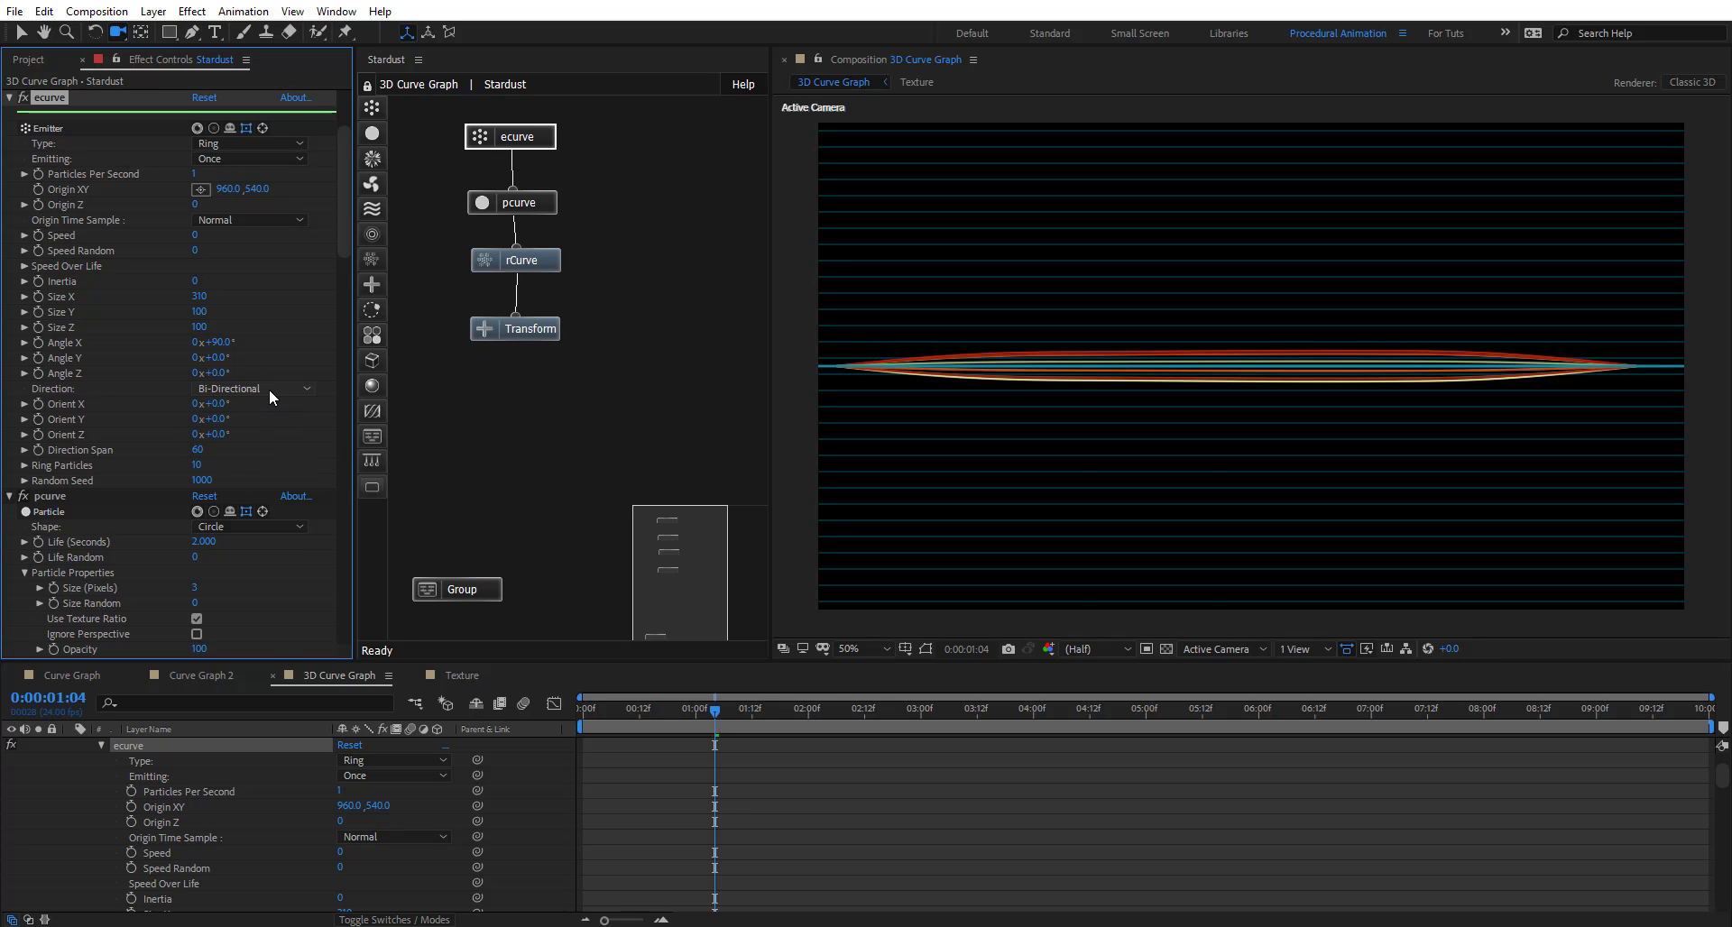
{"action": "left_click", "coordinate": [269, 388]}
{"action": "left_click", "coordinate": [259, 469]}
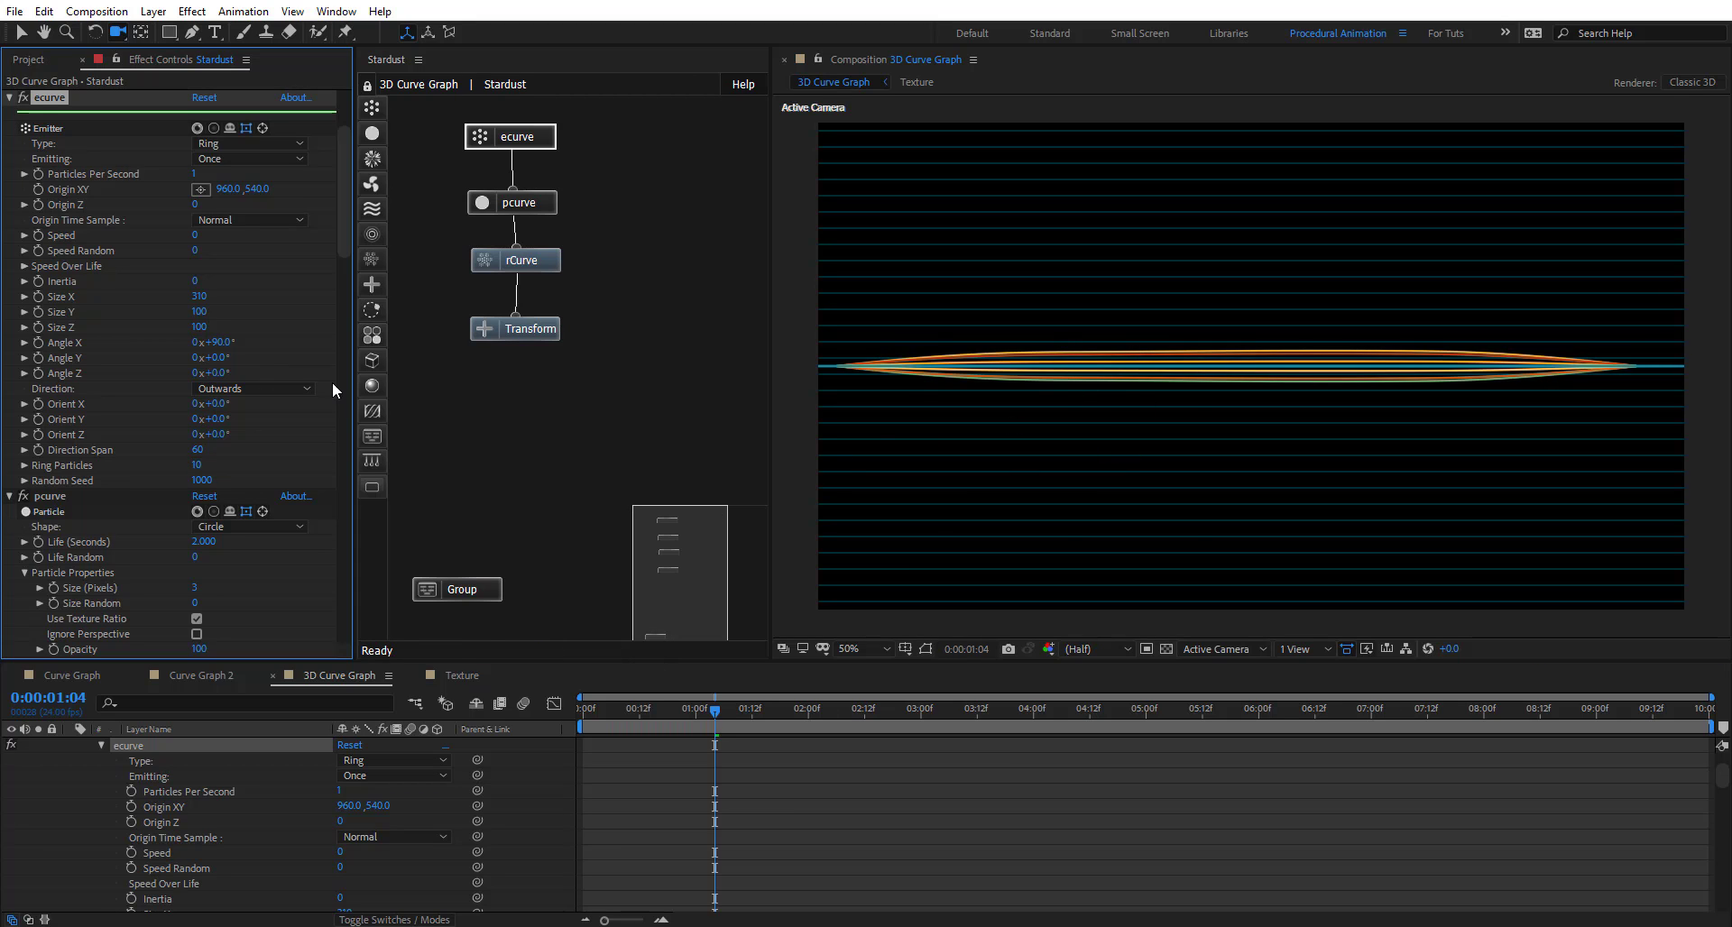
Nudge the Transform node's Position X to about -854
{"action": "left_click", "coordinate": [543, 334]}
{"action": "scroll", "coordinate": [110, 524], "scroll_direction": "down", "scroll_amount": 10}
{"action": "scroll", "coordinate": [112, 588], "scroll_direction": "down", "scroll_amount": 2}
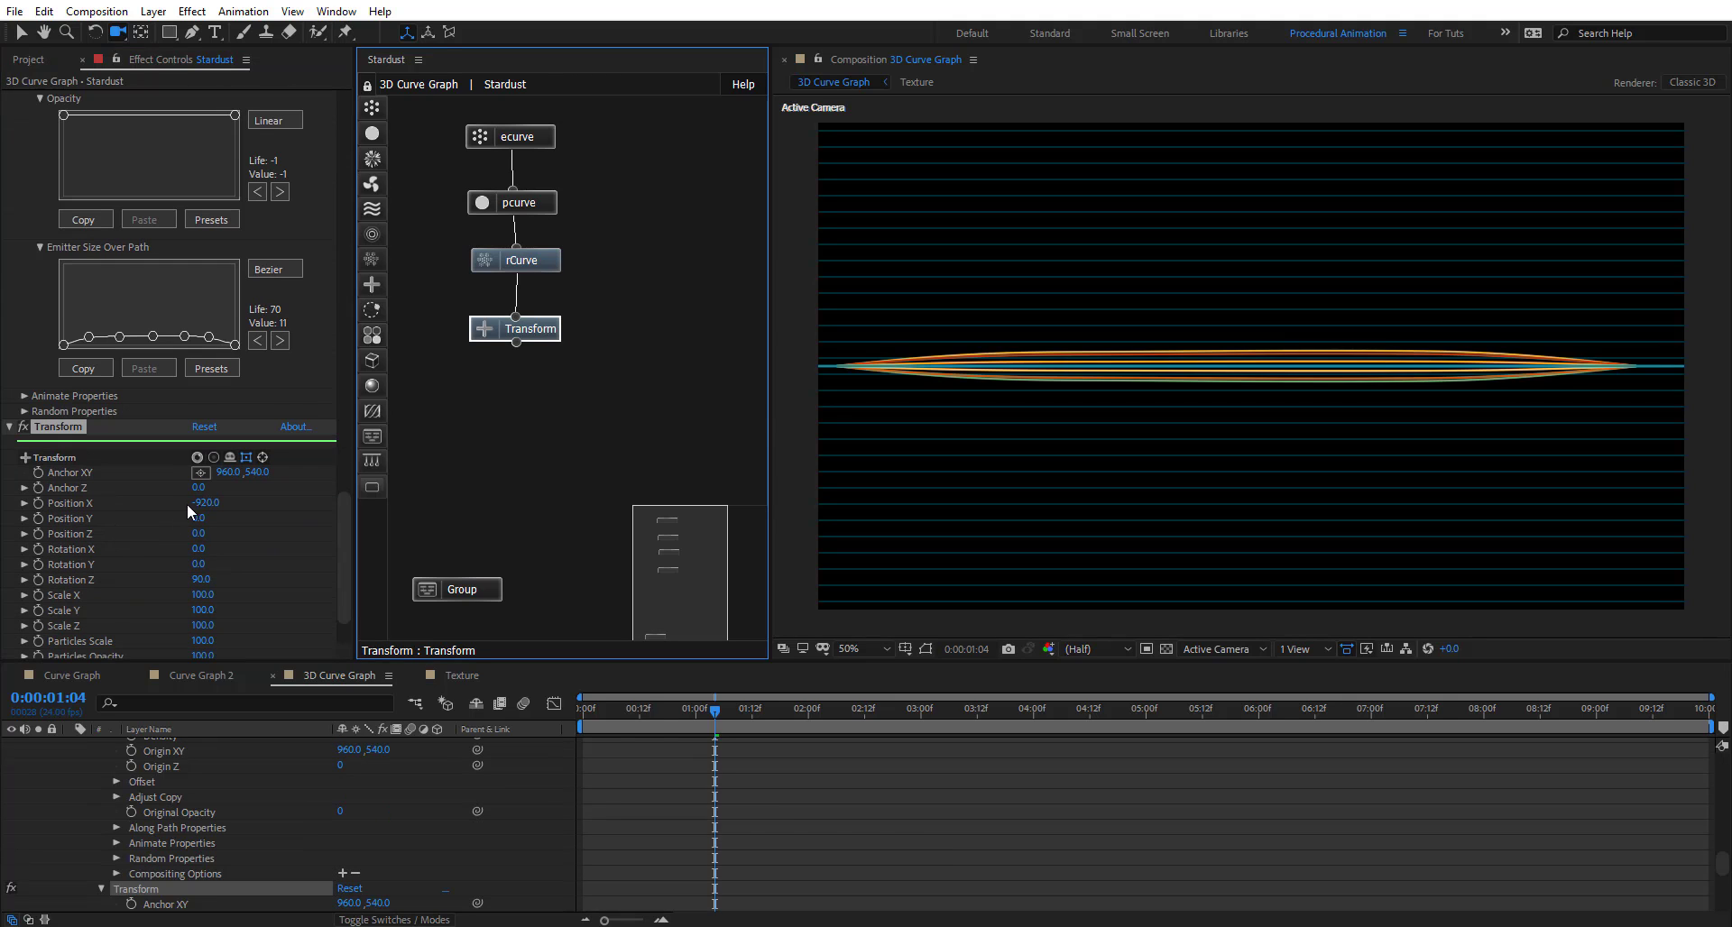
{"action": "left_click_drag", "start_coordinate": [194, 502], "coordinate": [222, 504]}
Add a Turbulence node connected to rCurve and raise its Position offset
{"action": "left_click", "coordinate": [494, 447]}
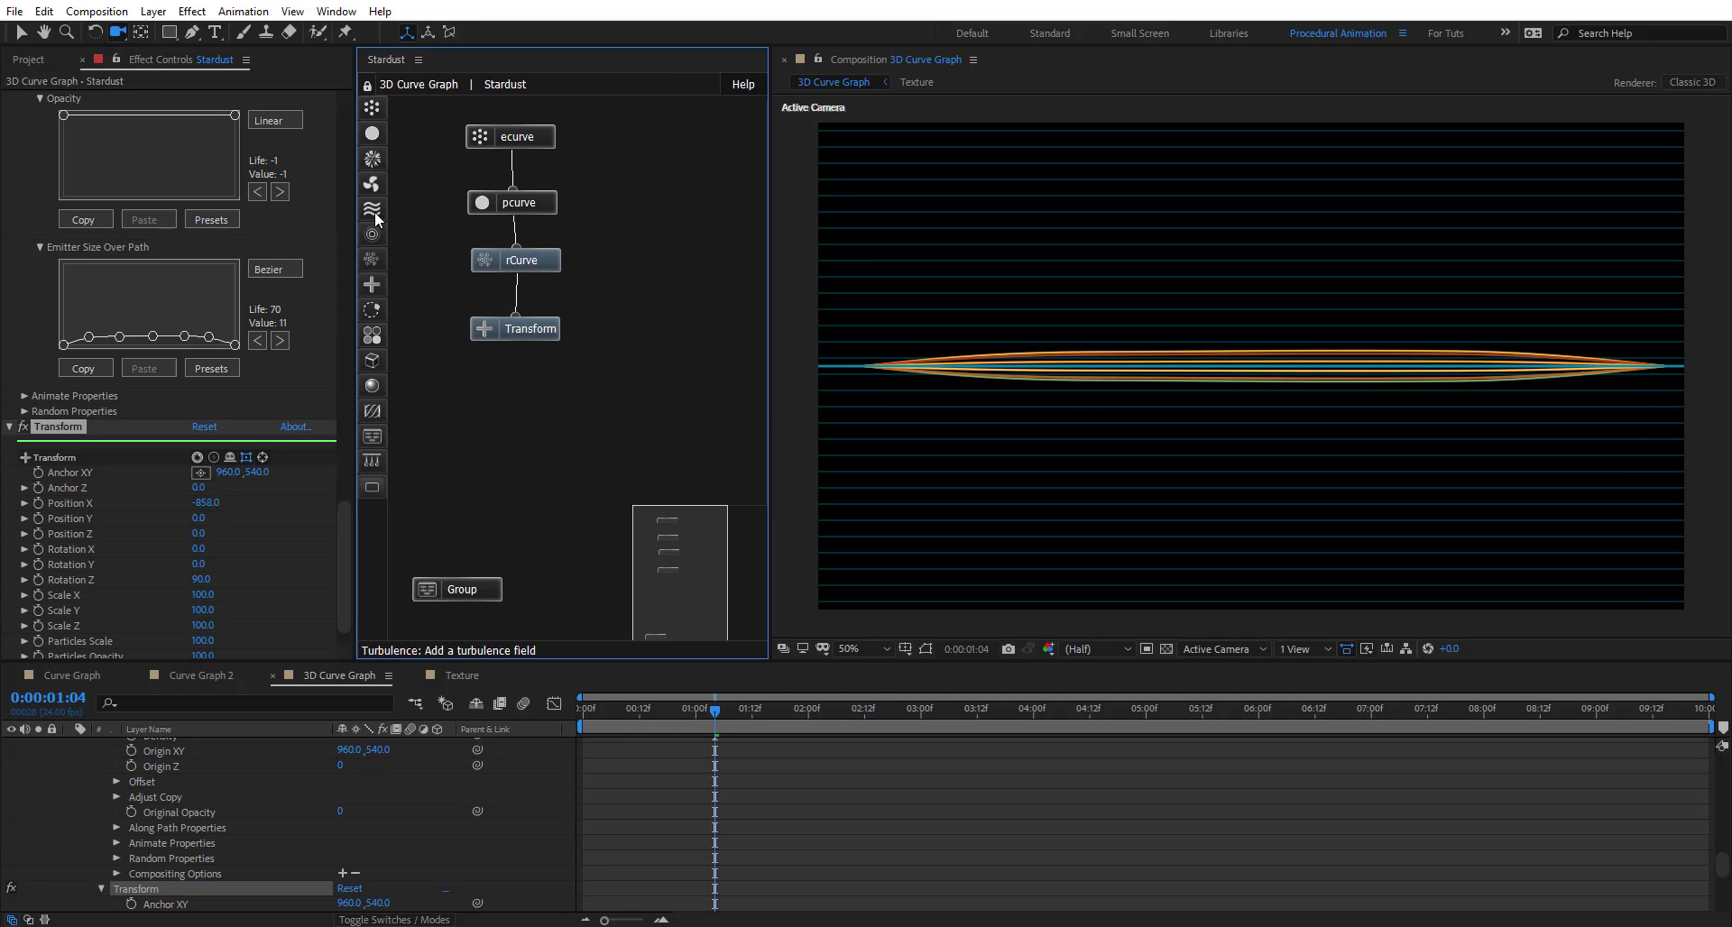
{"action": "left_click_drag", "start_coordinate": [372, 208], "coordinate": [669, 342]}
{"action": "scroll", "coordinate": [78, 487], "scroll_direction": "down", "scroll_amount": 5}
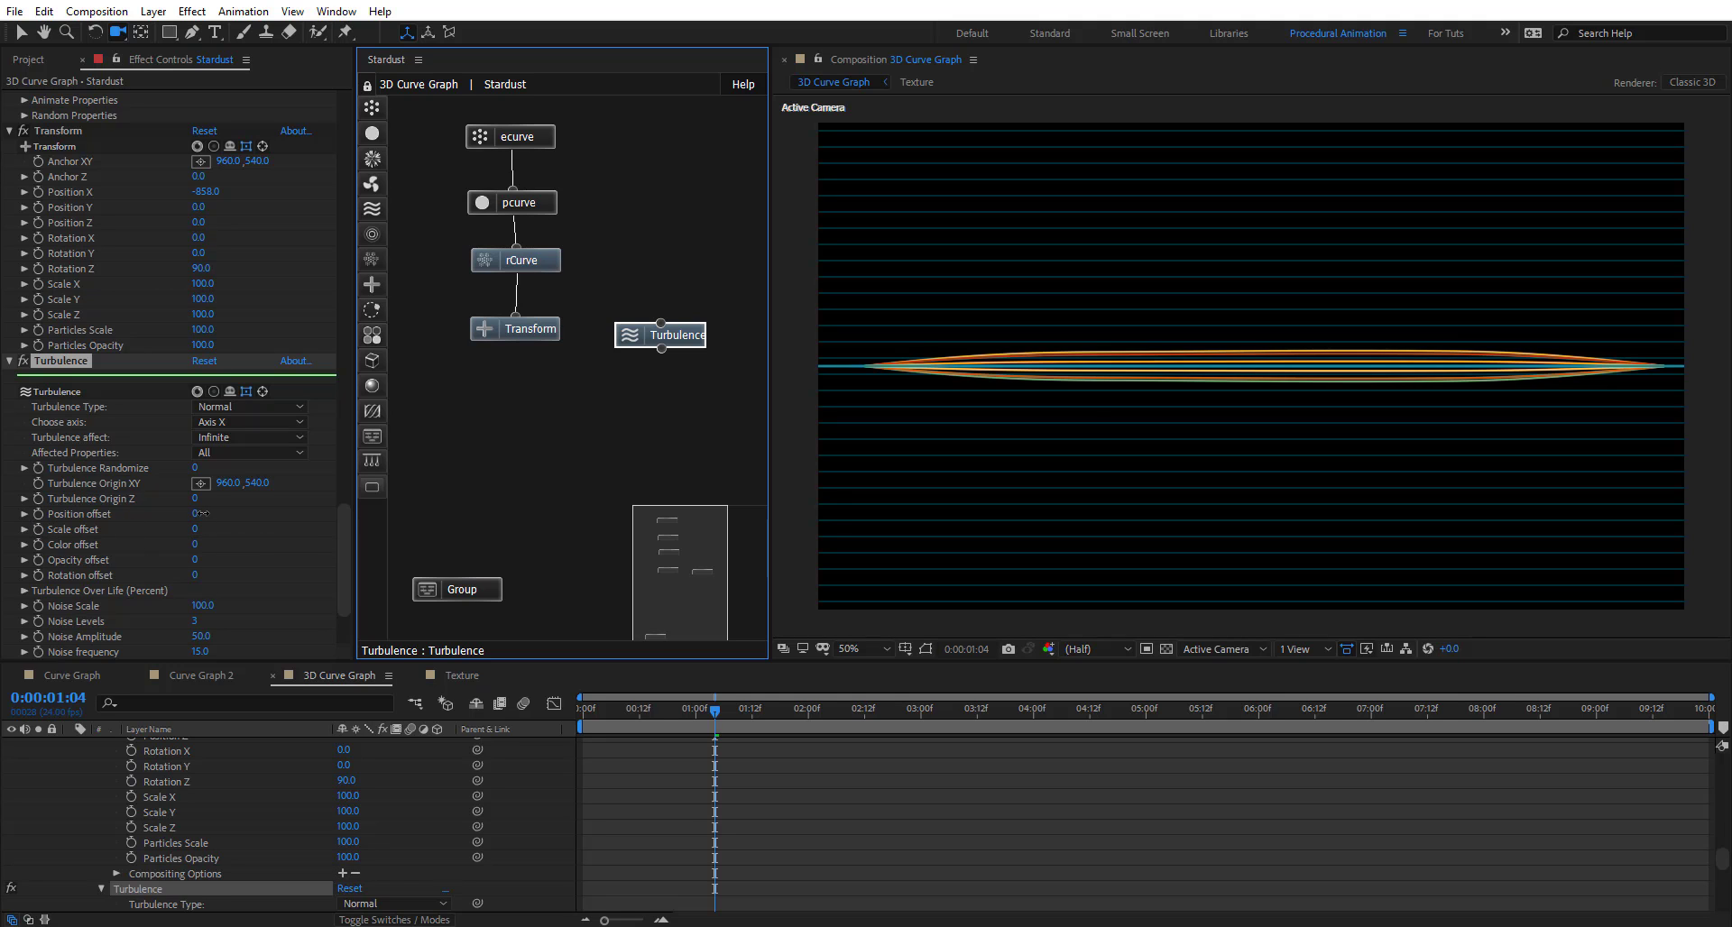
{"action": "left_click_drag", "start_coordinate": [208, 514], "coordinate": [209, 515]}
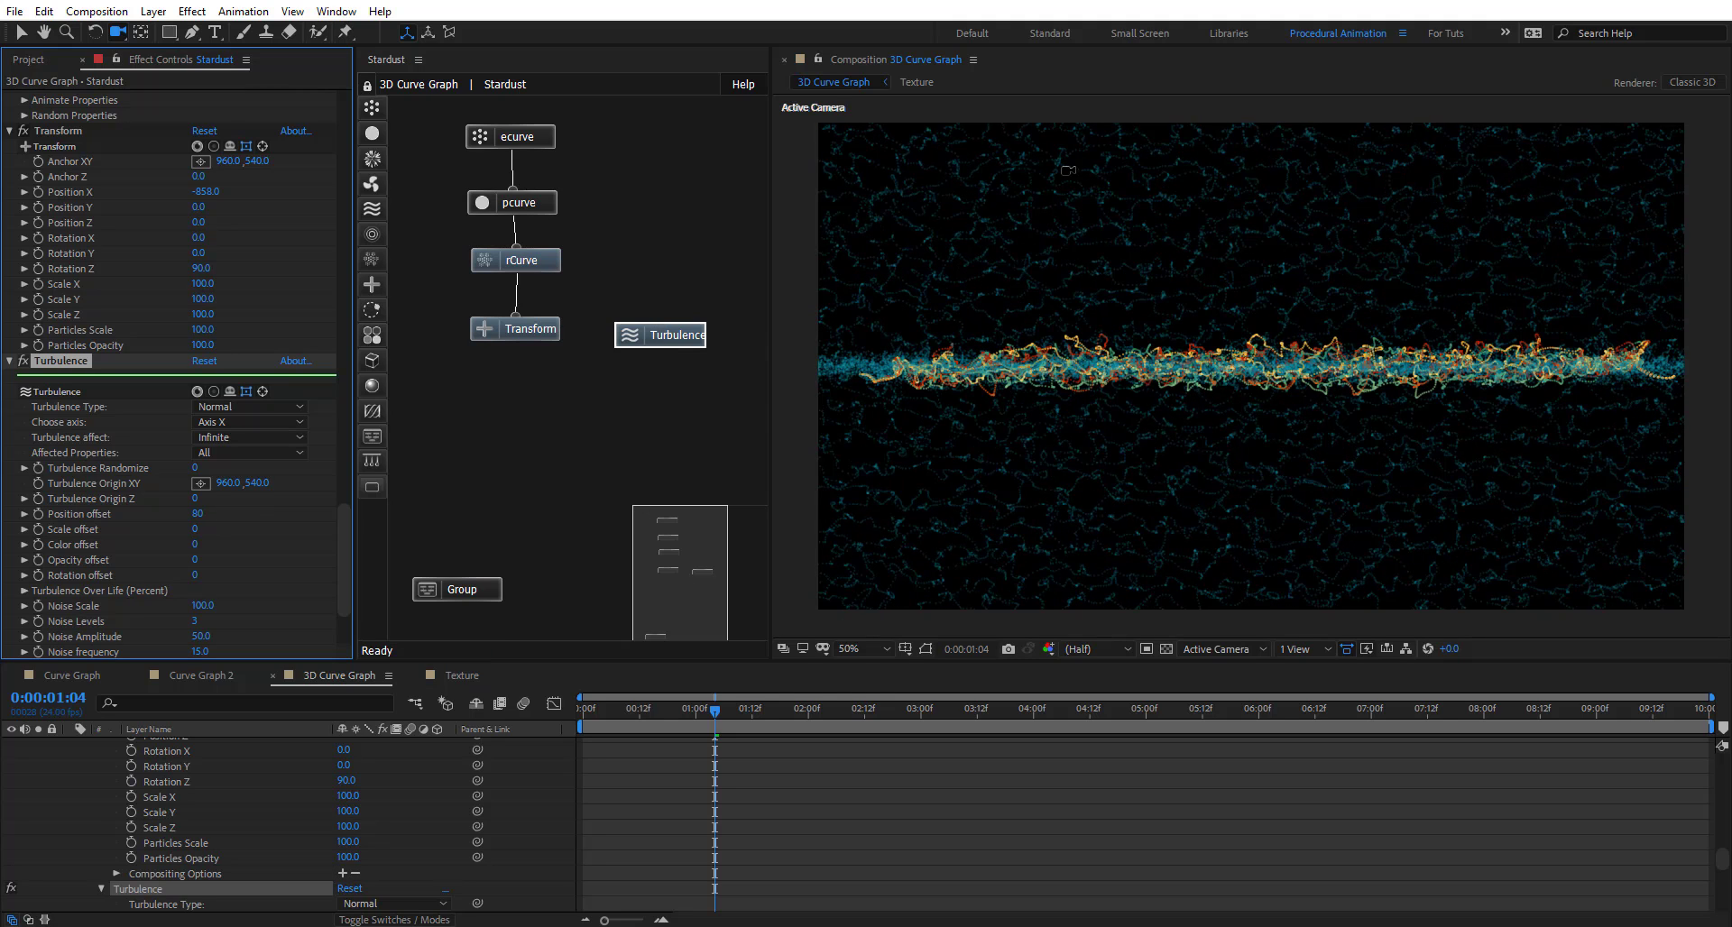
{"action": "left_click_drag", "start_coordinate": [660, 323], "coordinate": [523, 259]}
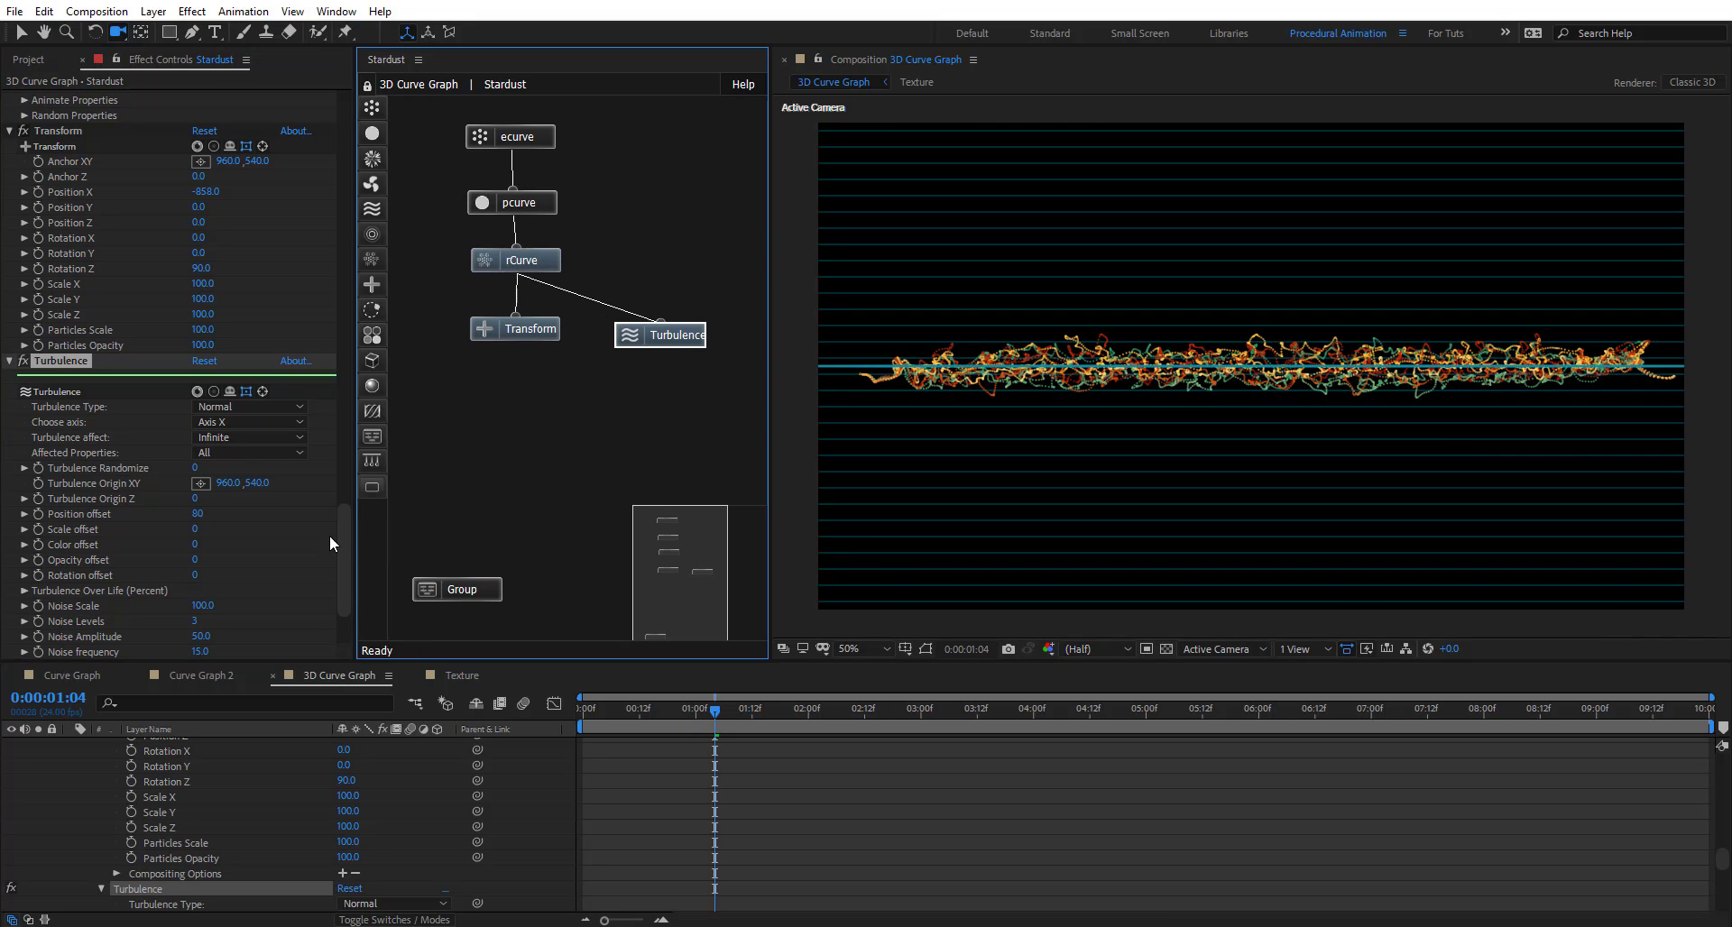
Limit the turbulence to a Sphere with Sphere size 800
{"action": "left_click", "coordinate": [254, 436]}
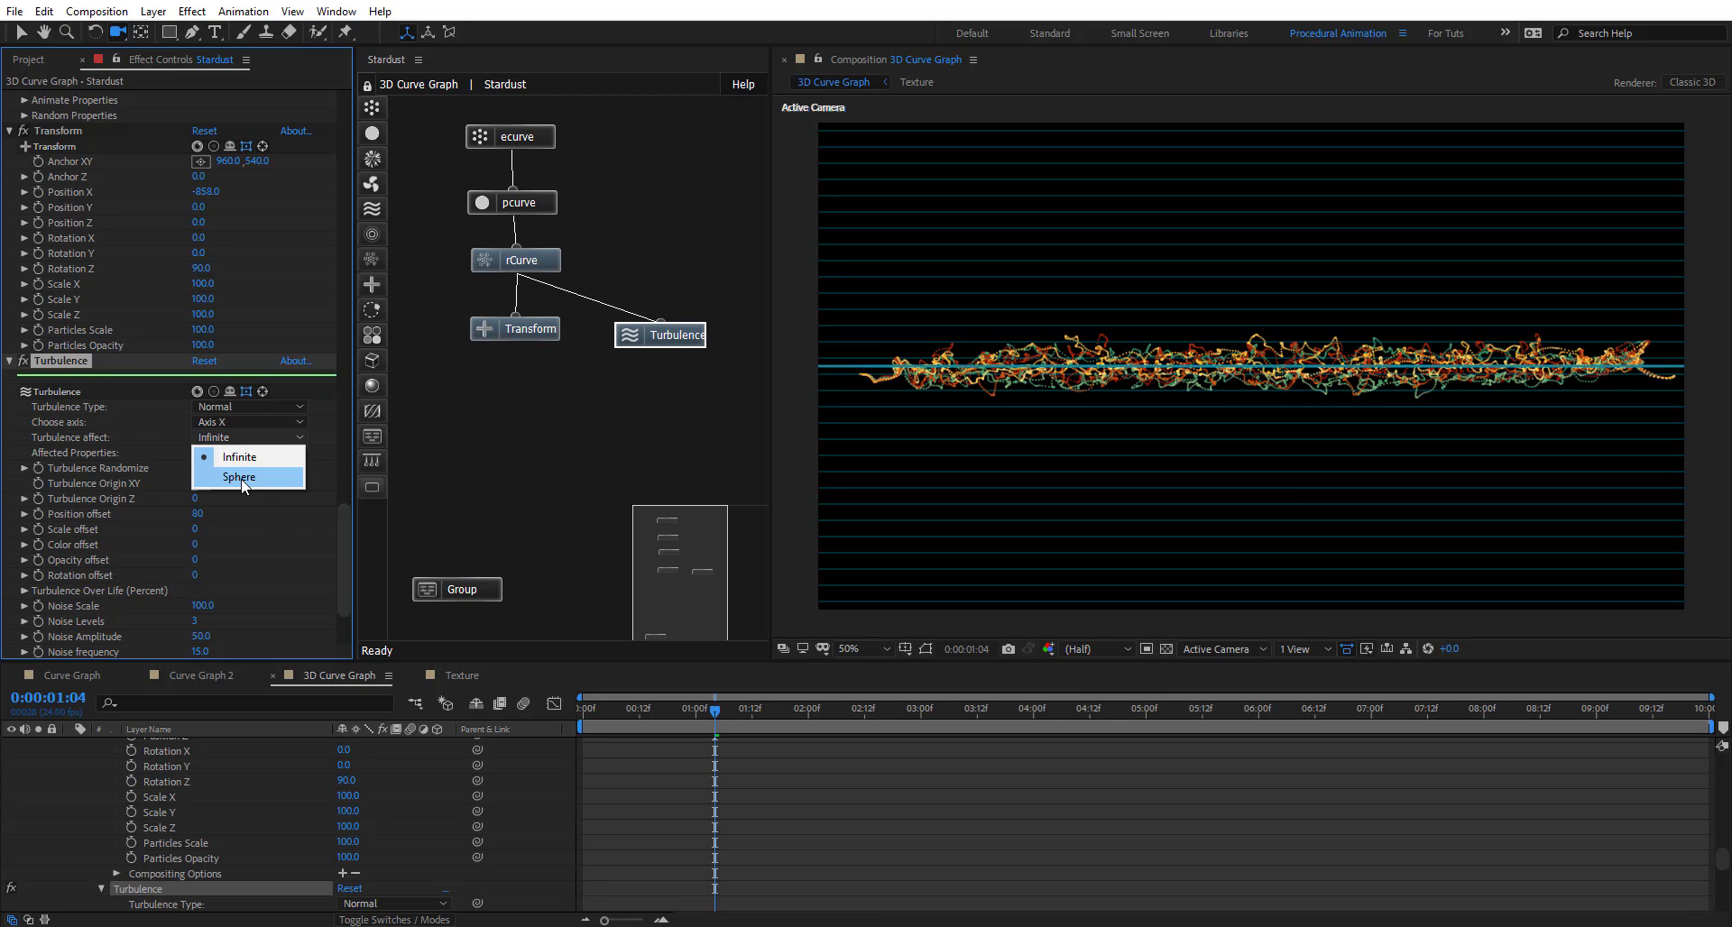
{"action": "left_click", "coordinate": [259, 481]}
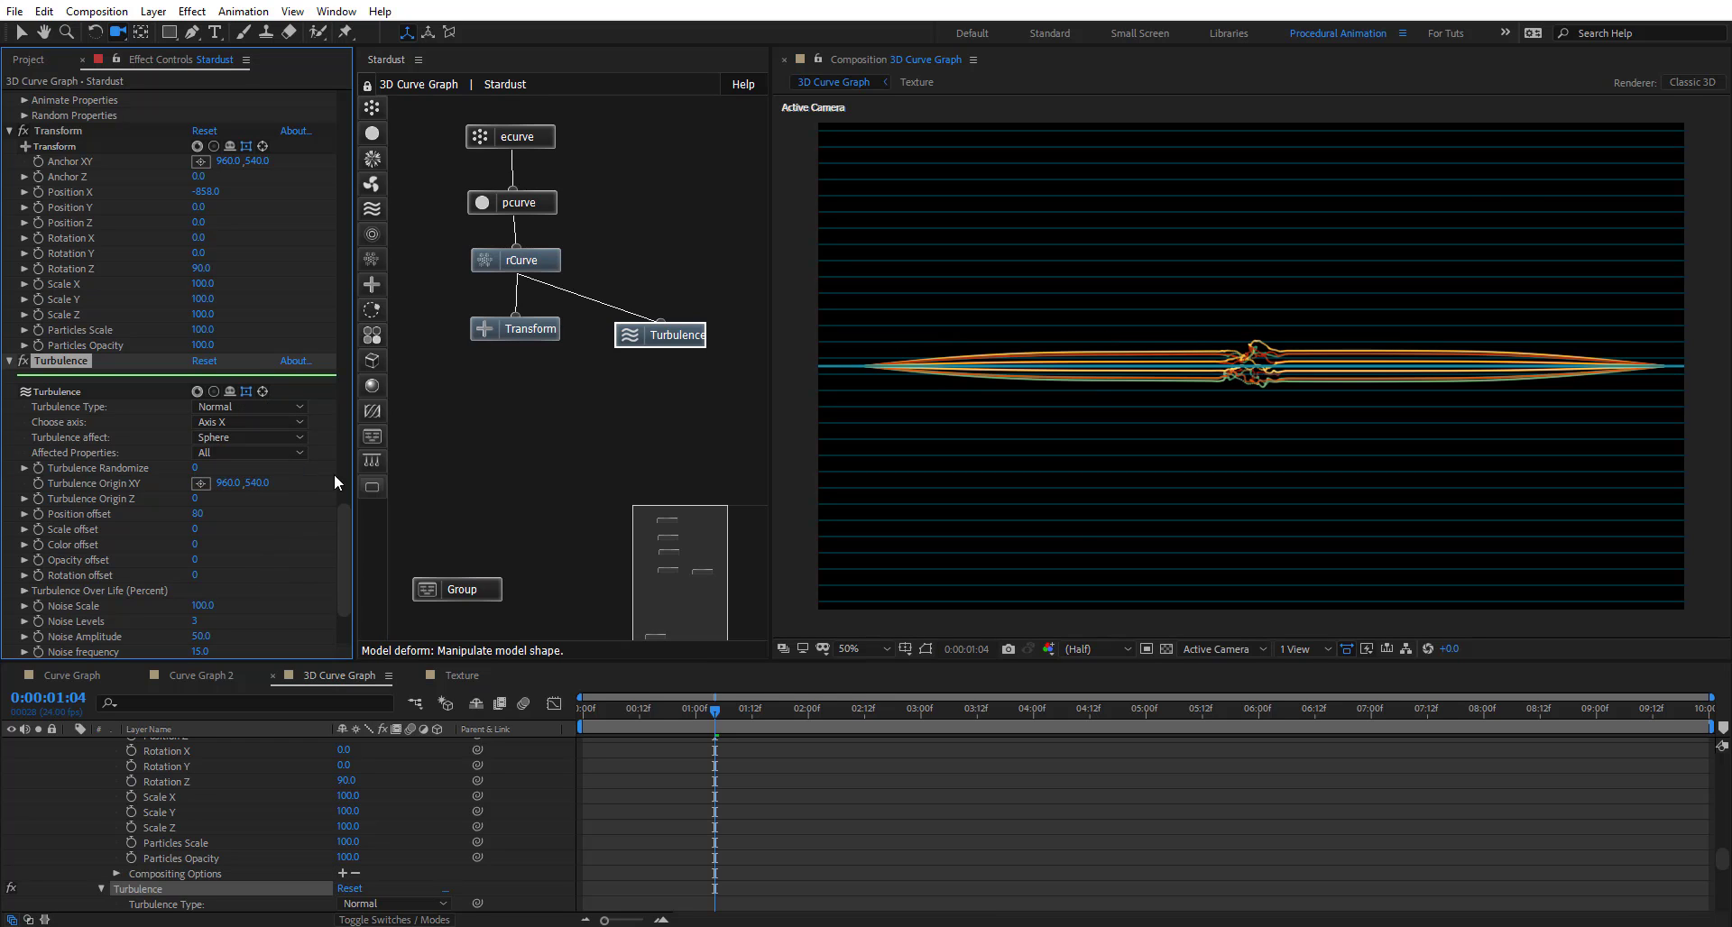
{"action": "left_click_drag", "start_coordinate": [340, 529], "coordinate": [346, 592]}
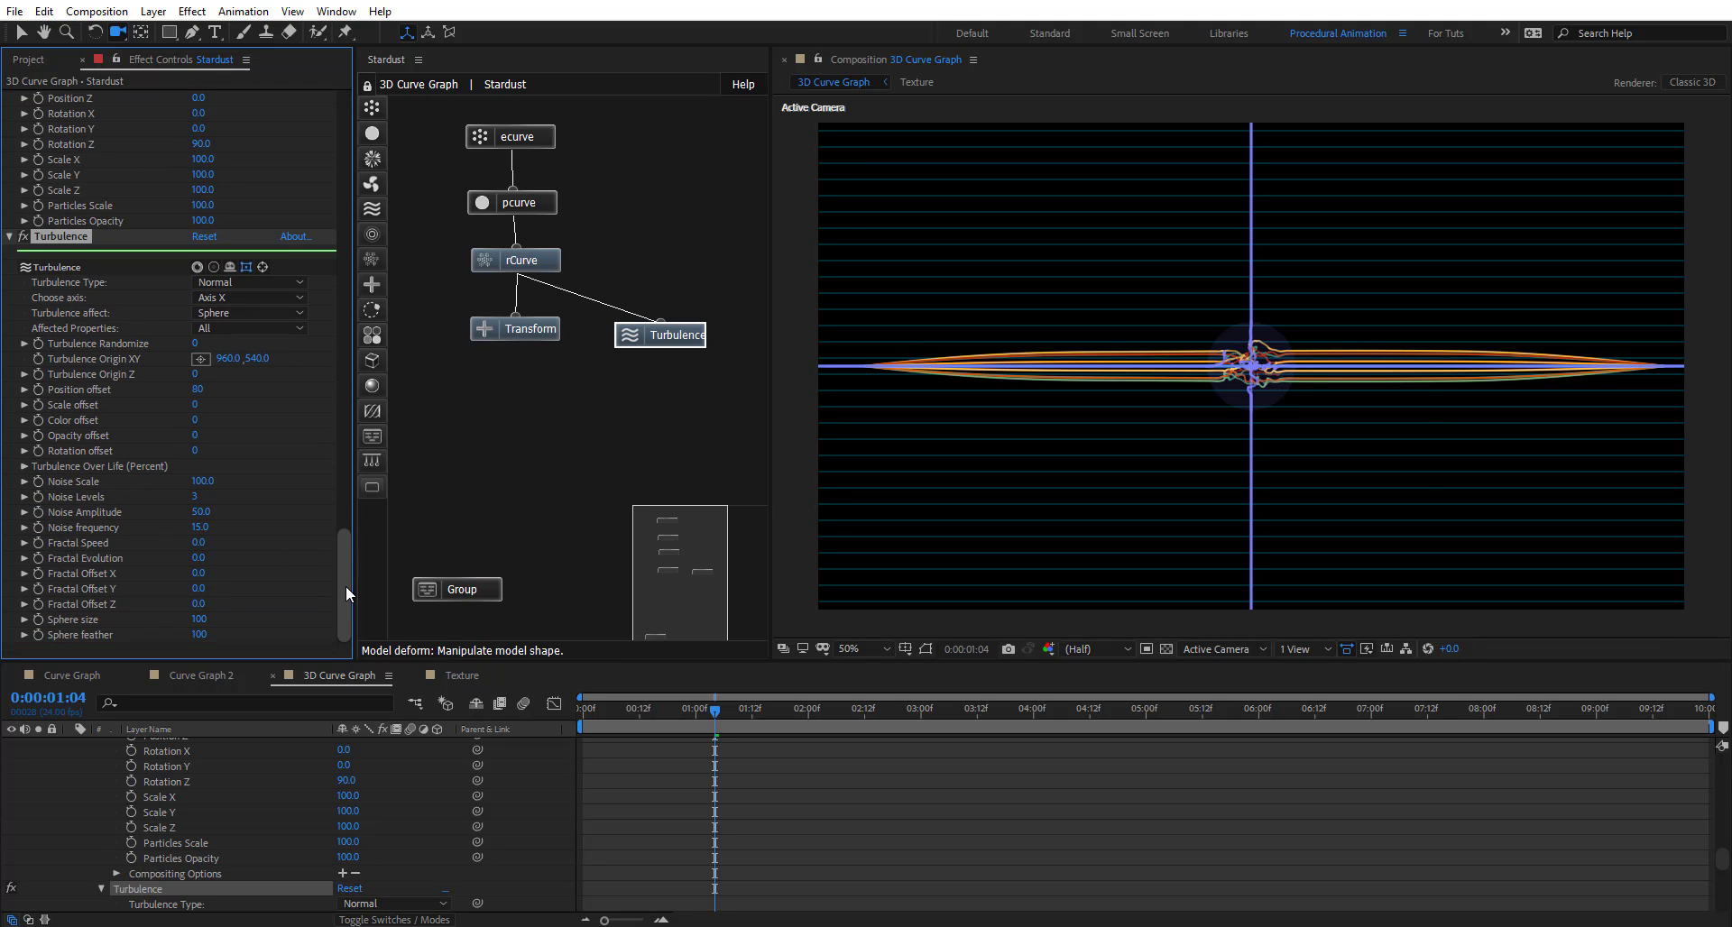
{"action": "left_click", "coordinate": [196, 620]}
{"action": "key", "text": "Return"}
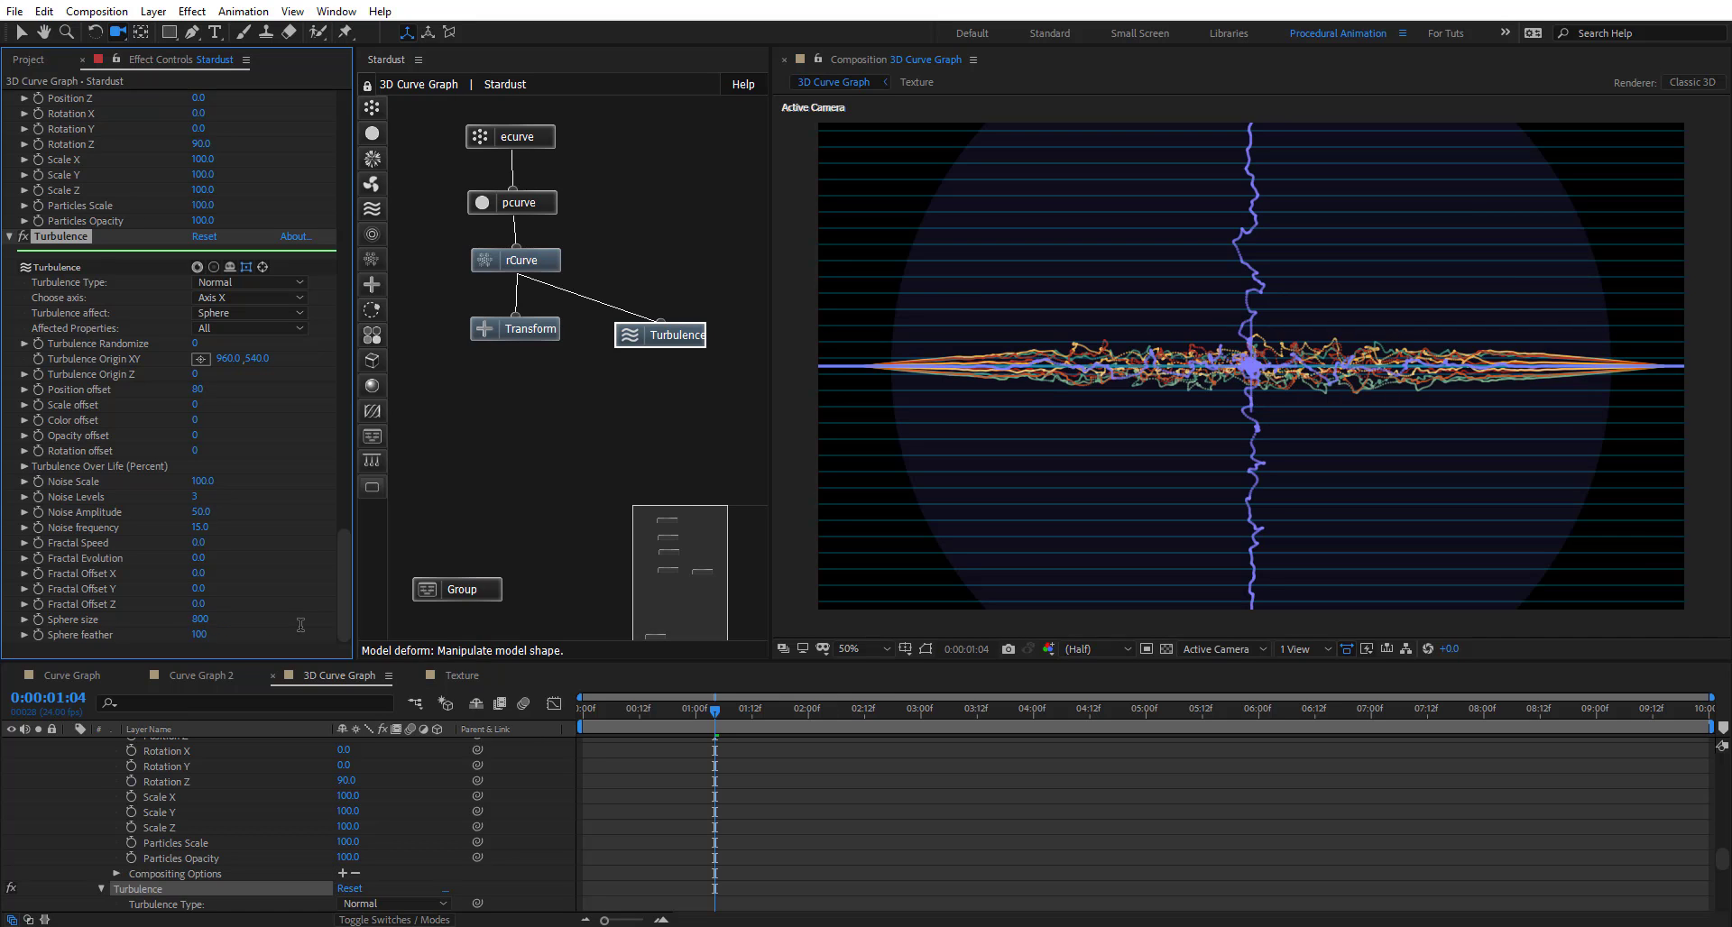
{"action": "left_click_drag", "start_coordinate": [727, 719], "coordinate": [821, 718]}
Set the pcurve particles' Life (Seconds) to 10
{"action": "left_click", "coordinate": [840, 718]}
{"action": "left_click", "coordinate": [896, 712]}
{"action": "left_click", "coordinate": [771, 718]}
{"action": "left_click", "coordinate": [534, 203]}
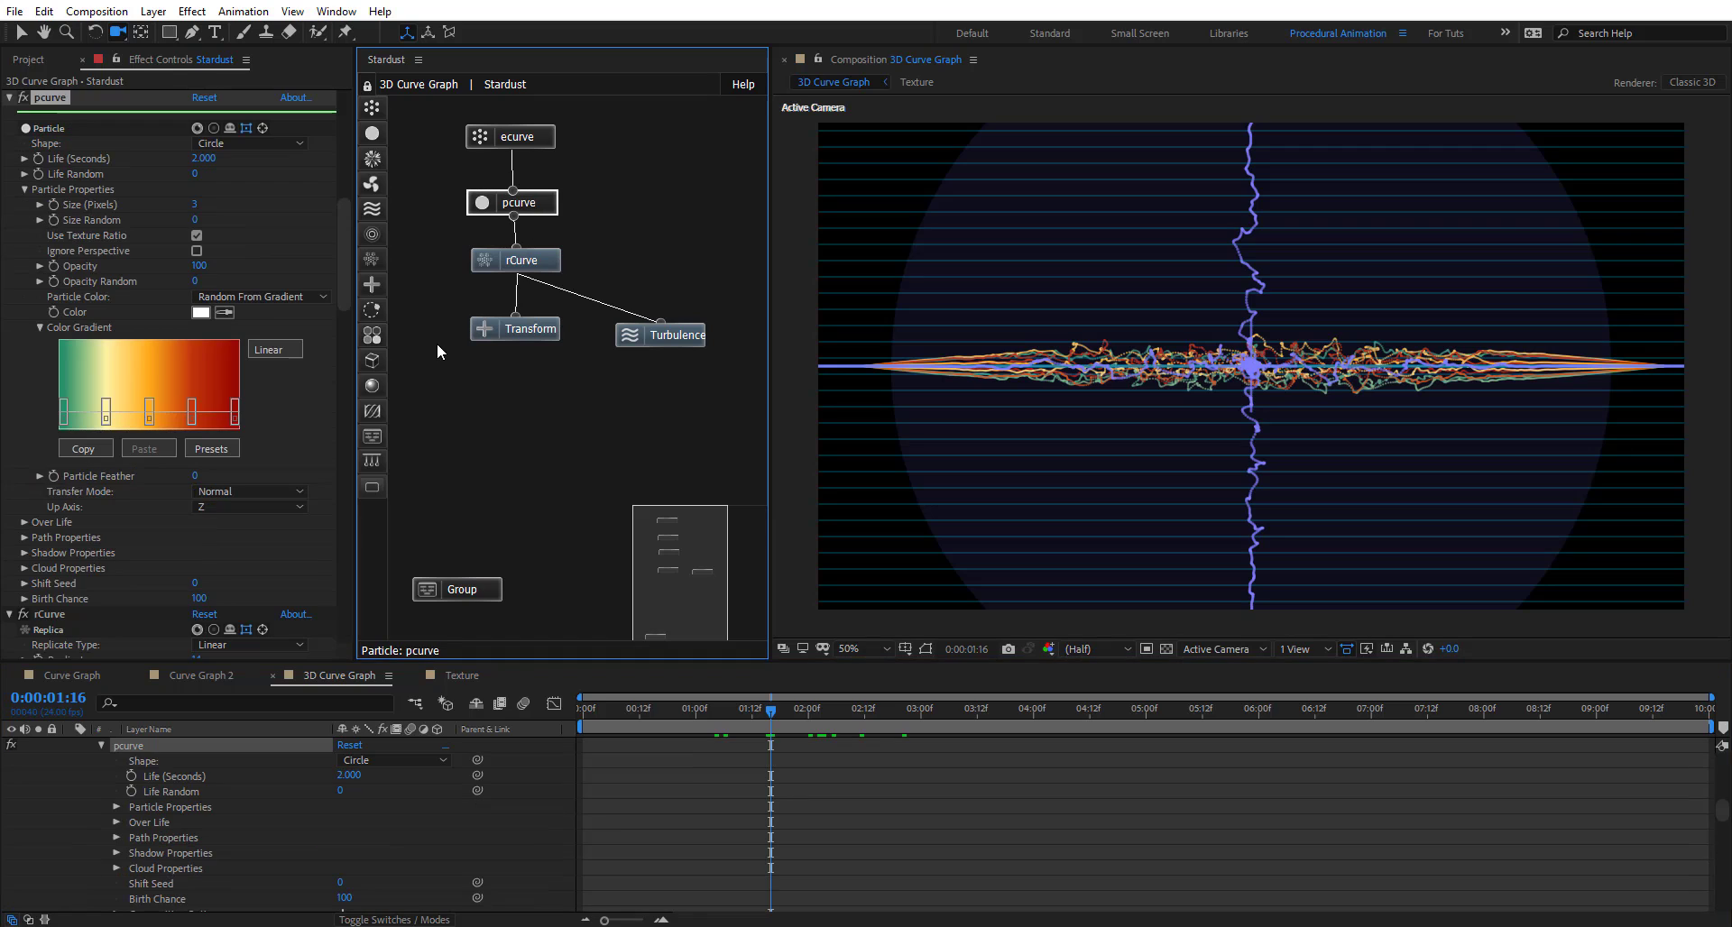
{"action": "left_click", "coordinate": [198, 159]}
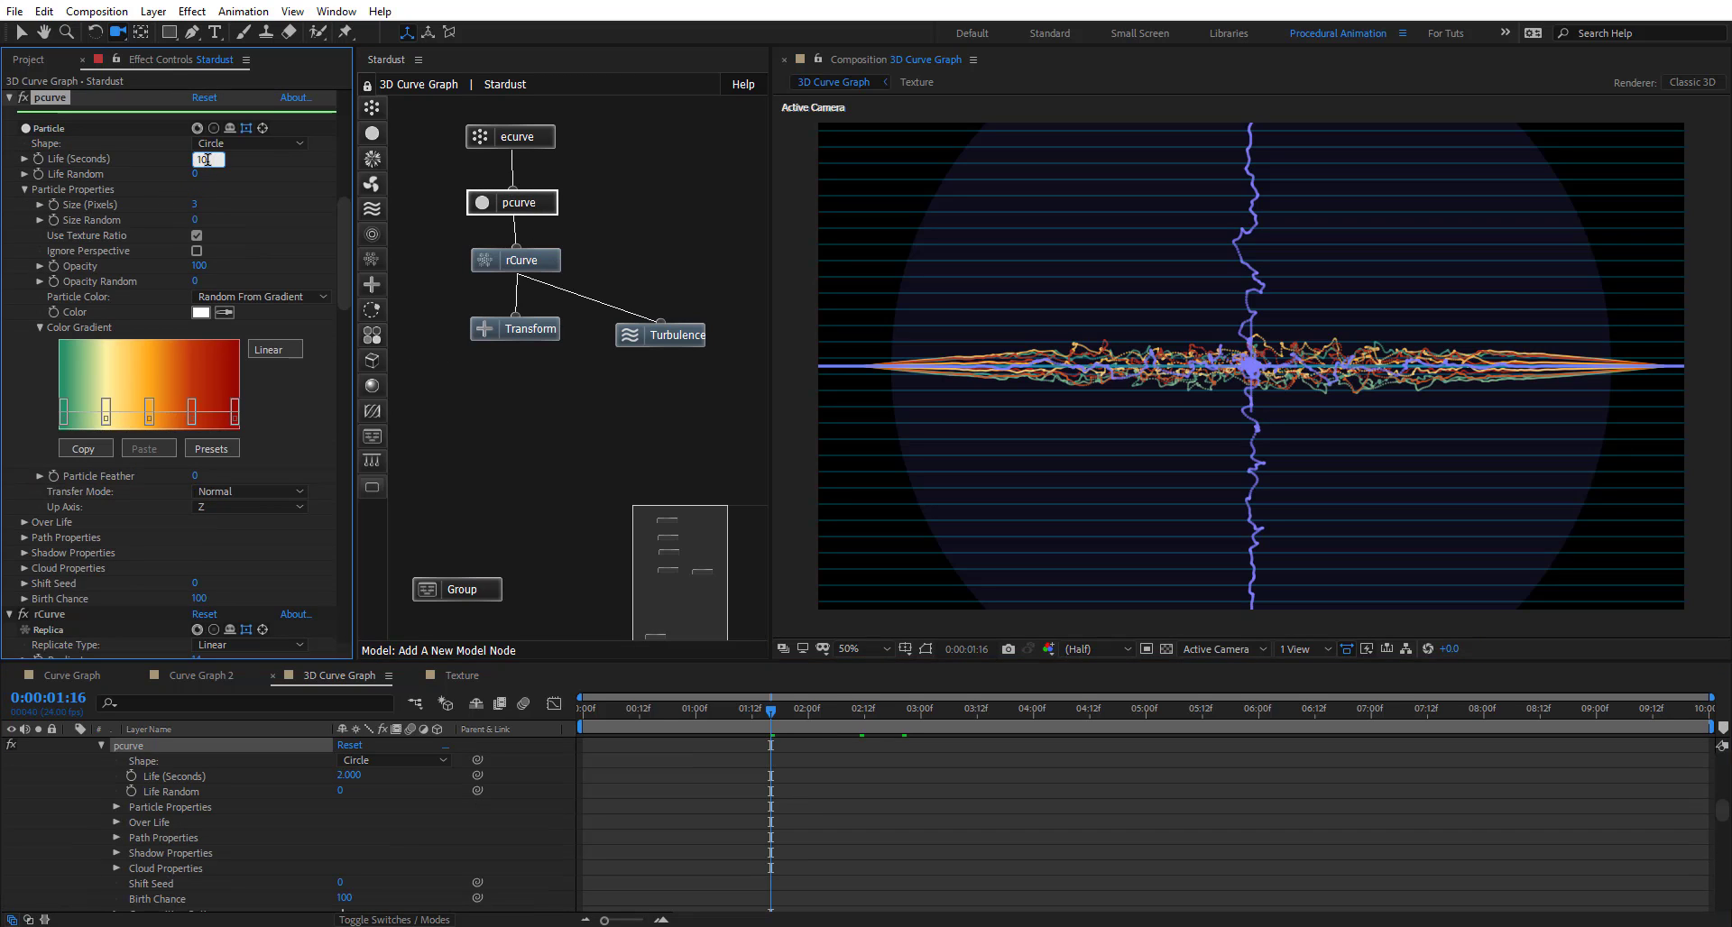
{"action": "type", "text": "10"}
{"action": "key", "text": "Return"}
Set the Turbulence node's Fractal Speed to 10
{"action": "left_click_drag", "start_coordinate": [771, 713], "coordinate": [1010, 712]}
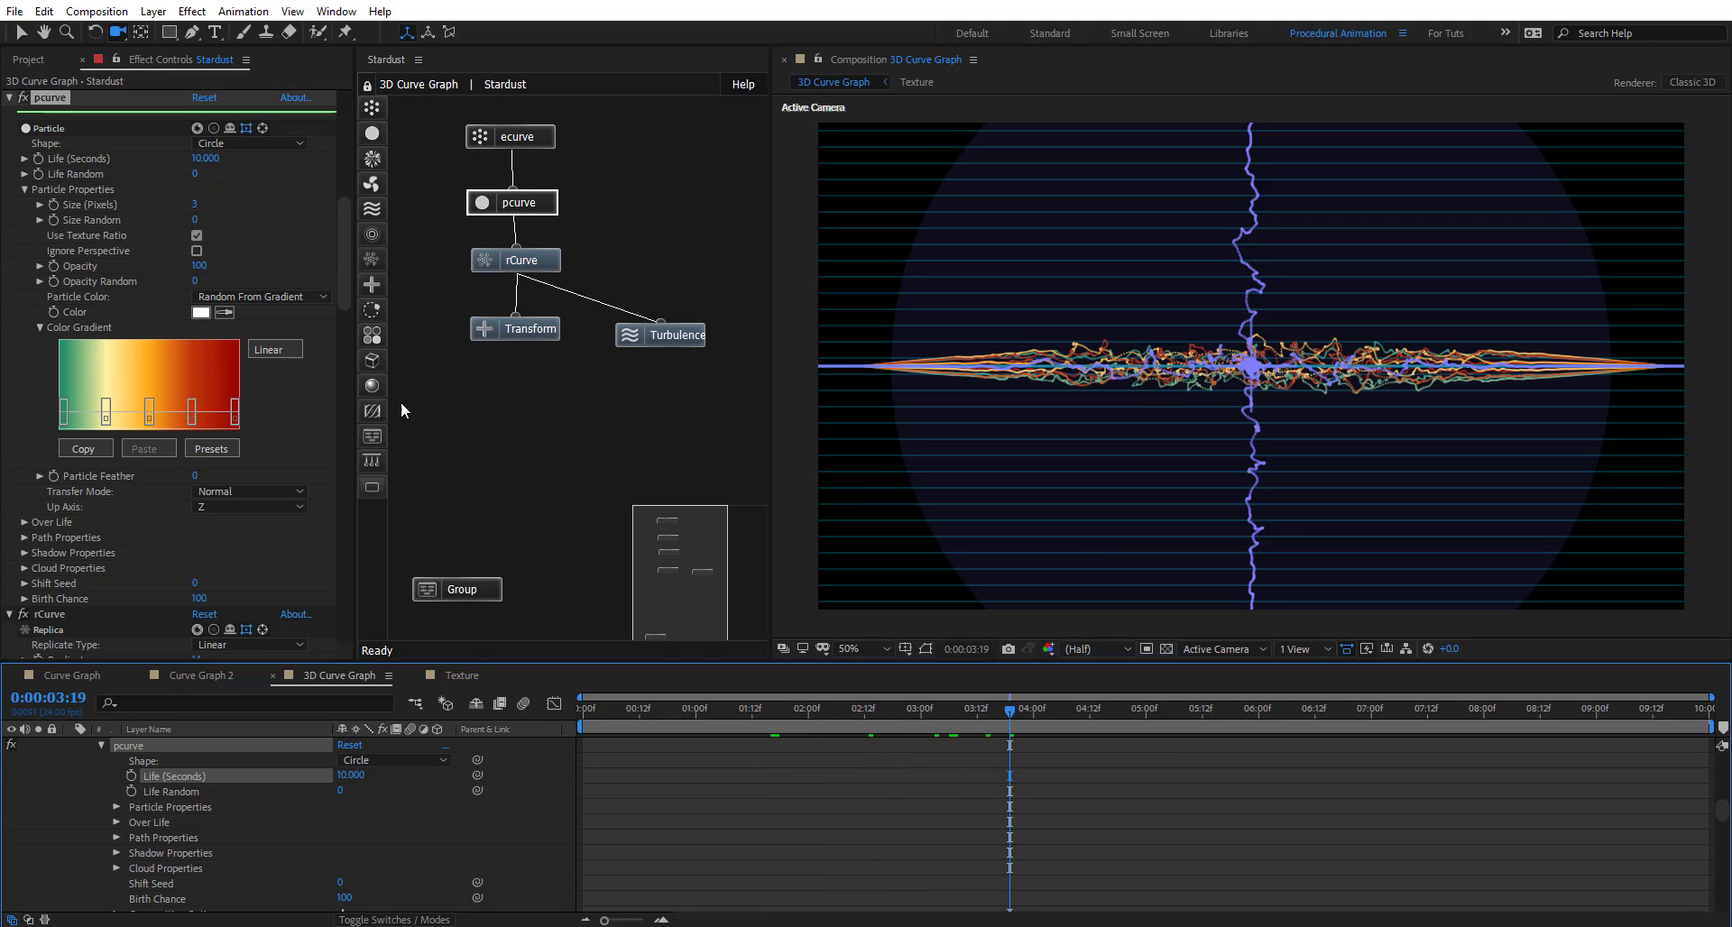
{"action": "left_click_drag", "start_coordinate": [343, 259], "coordinate": [345, 312]}
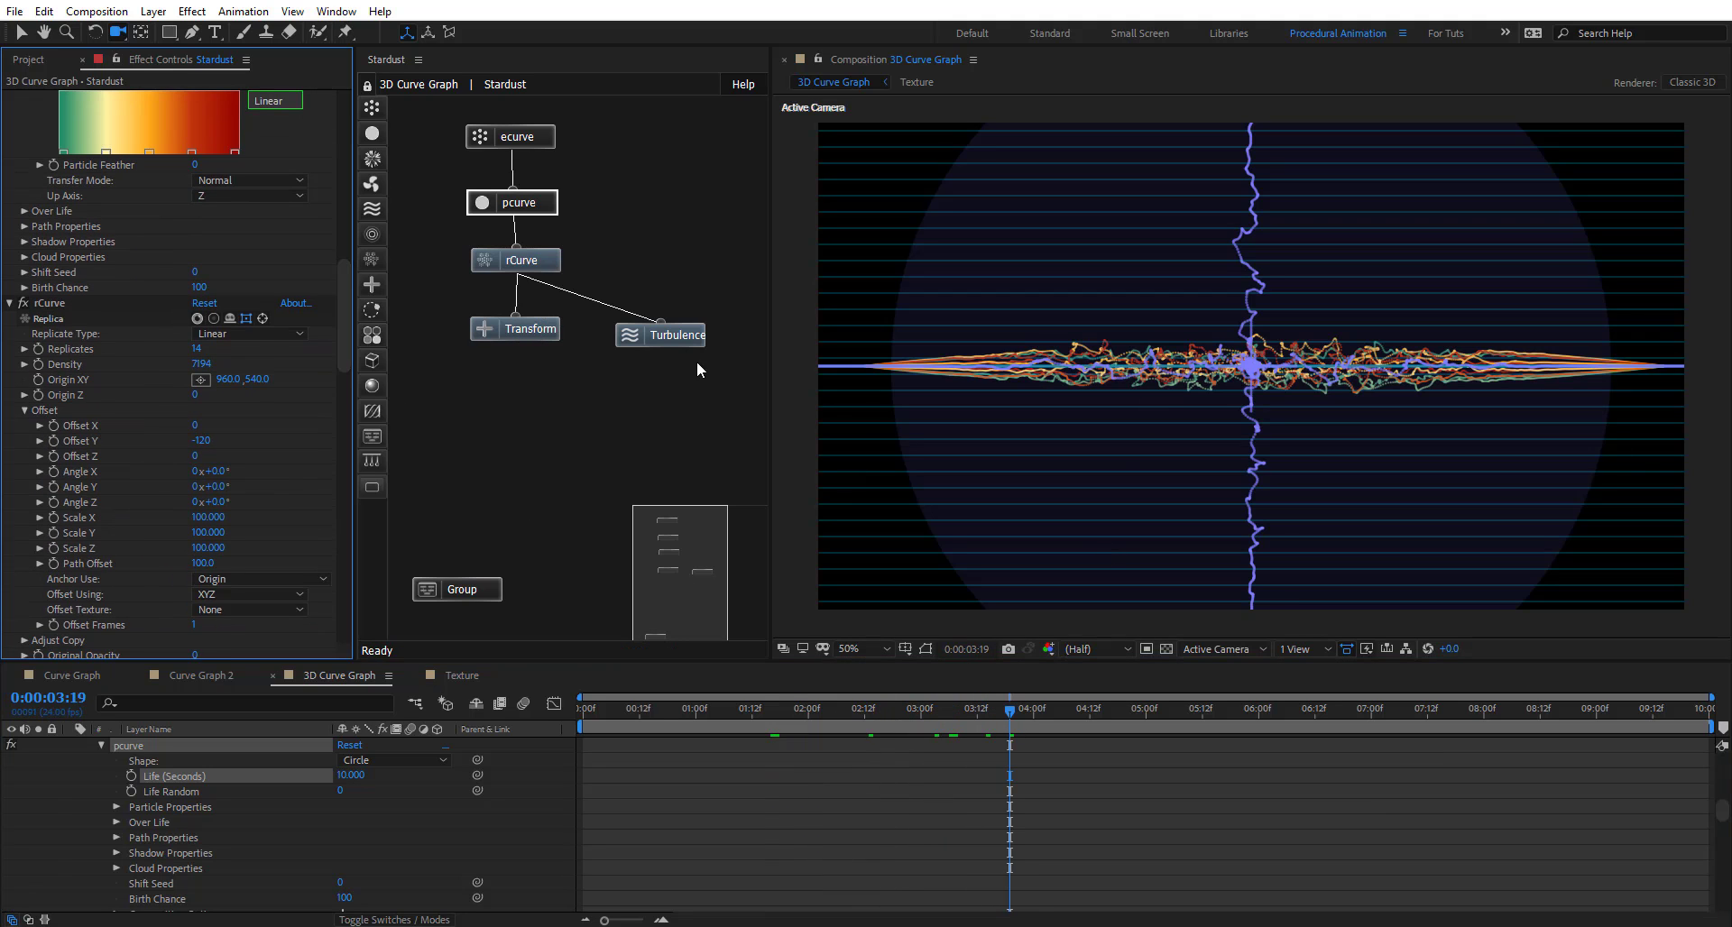
{"action": "left_click", "coordinate": [645, 338]}
{"action": "scroll", "coordinate": [82, 500], "scroll_direction": "down", "scroll_amount": 4}
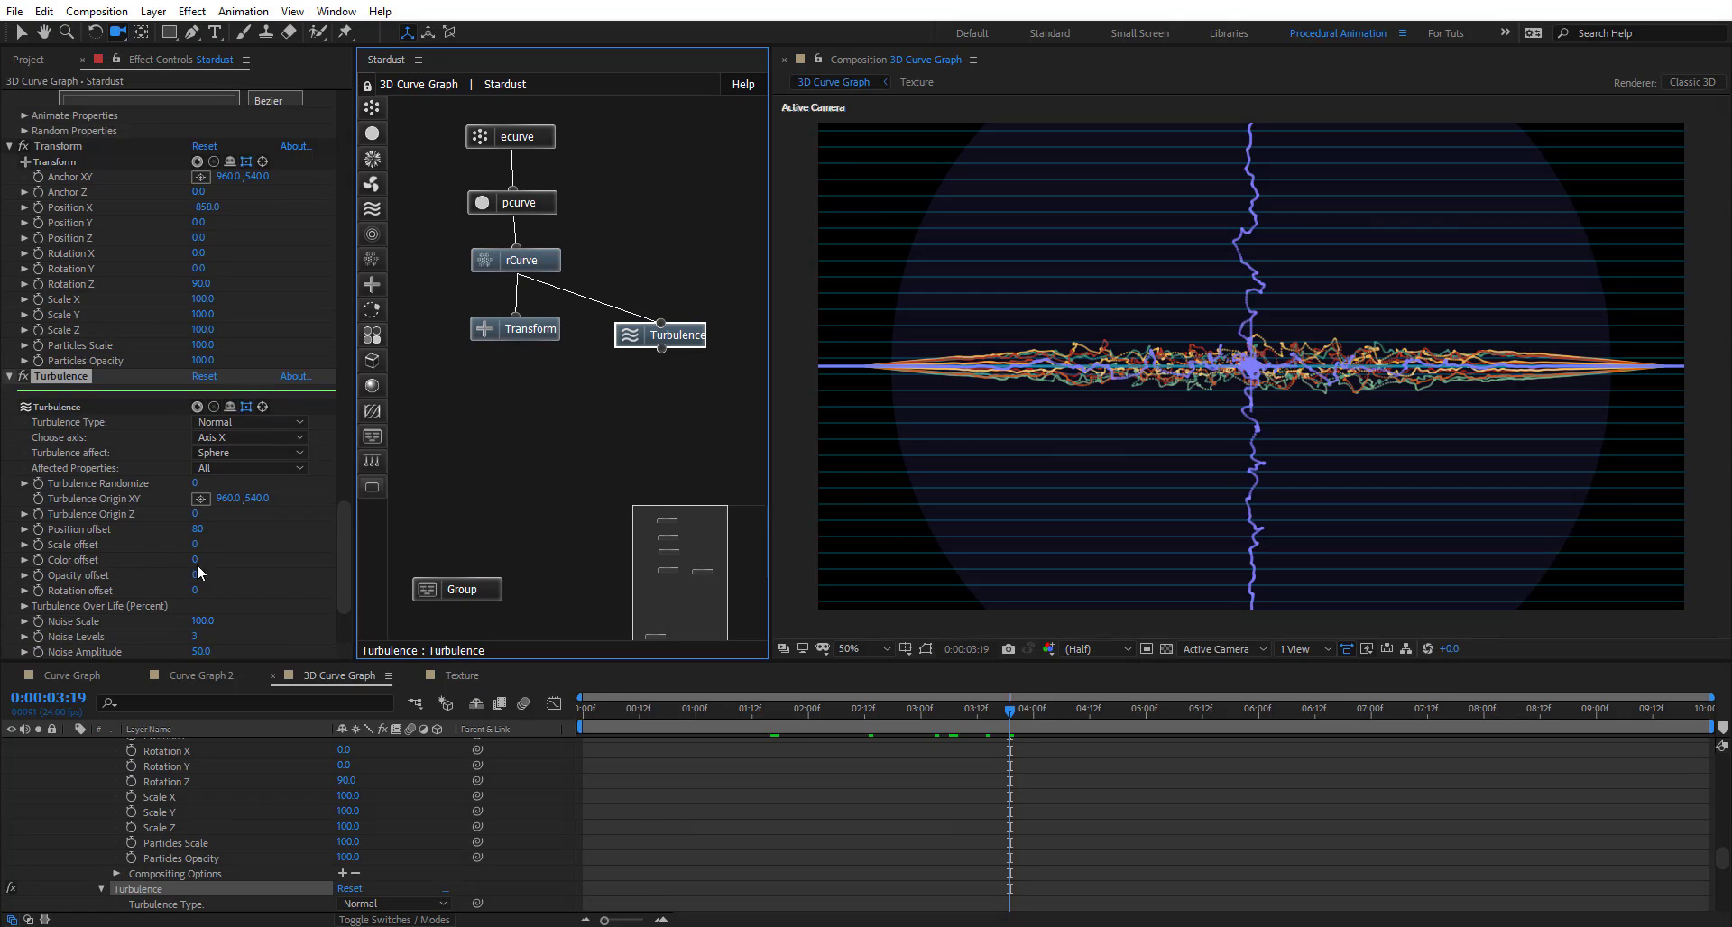
{"action": "scroll", "coordinate": [103, 564], "scroll_direction": "down", "scroll_amount": 4}
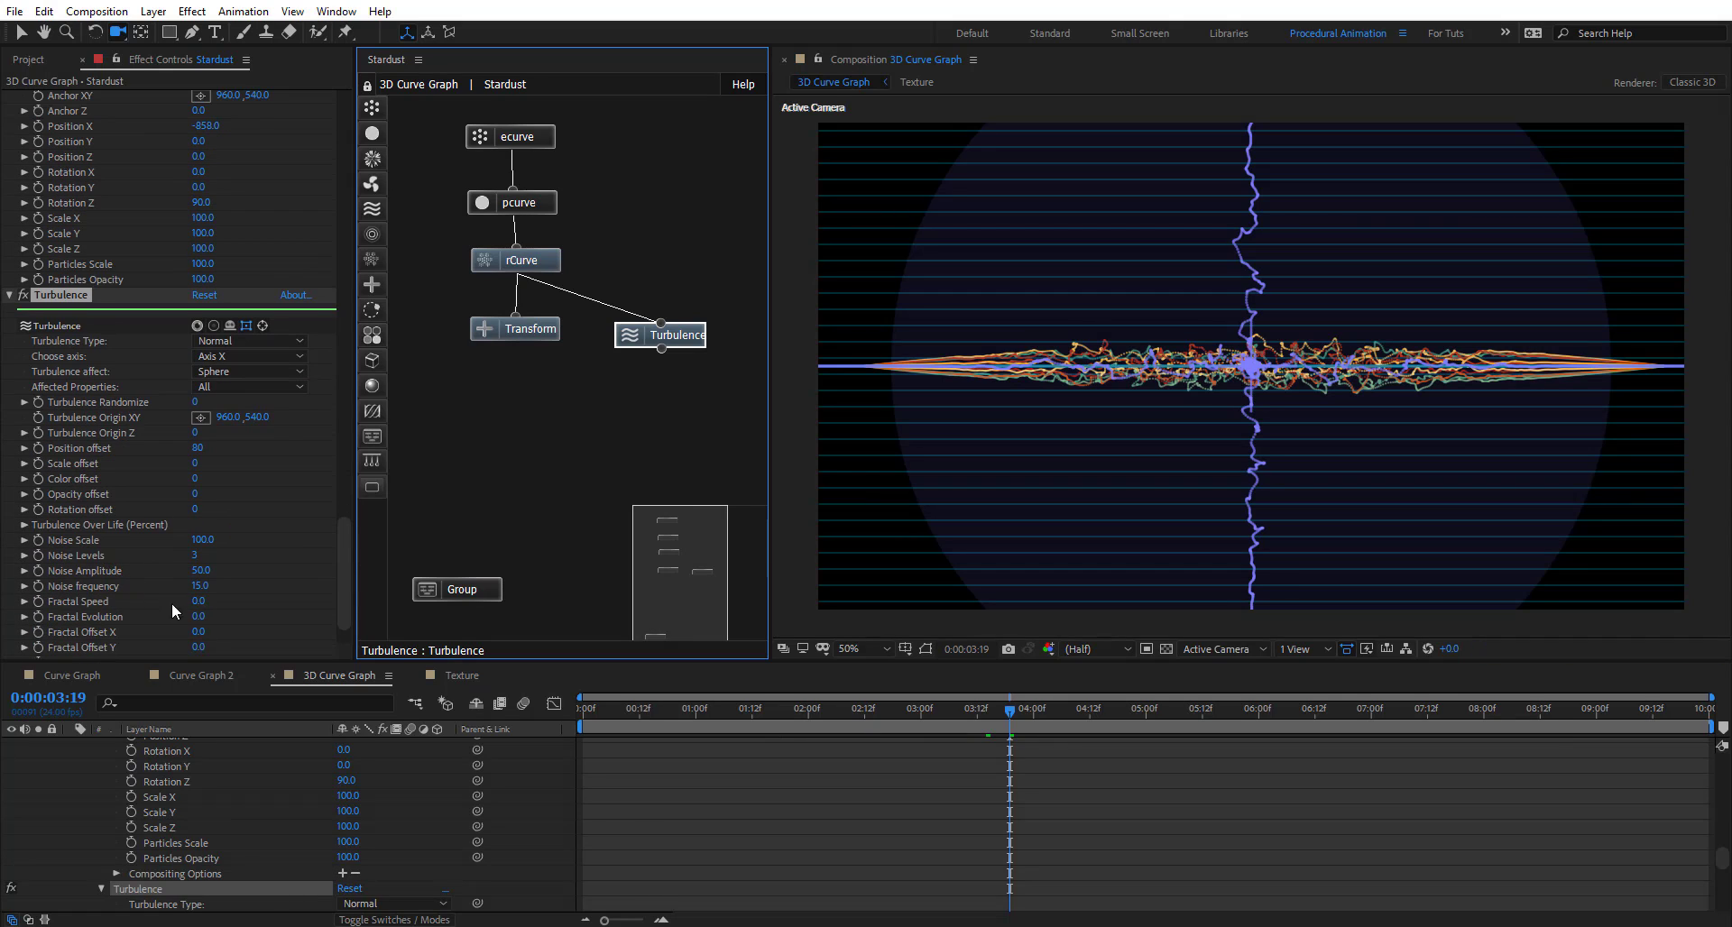
{"action": "scroll", "coordinate": [185, 610], "scroll_direction": "down", "scroll_amount": 1}
{"action": "left_click", "coordinate": [198, 602]}
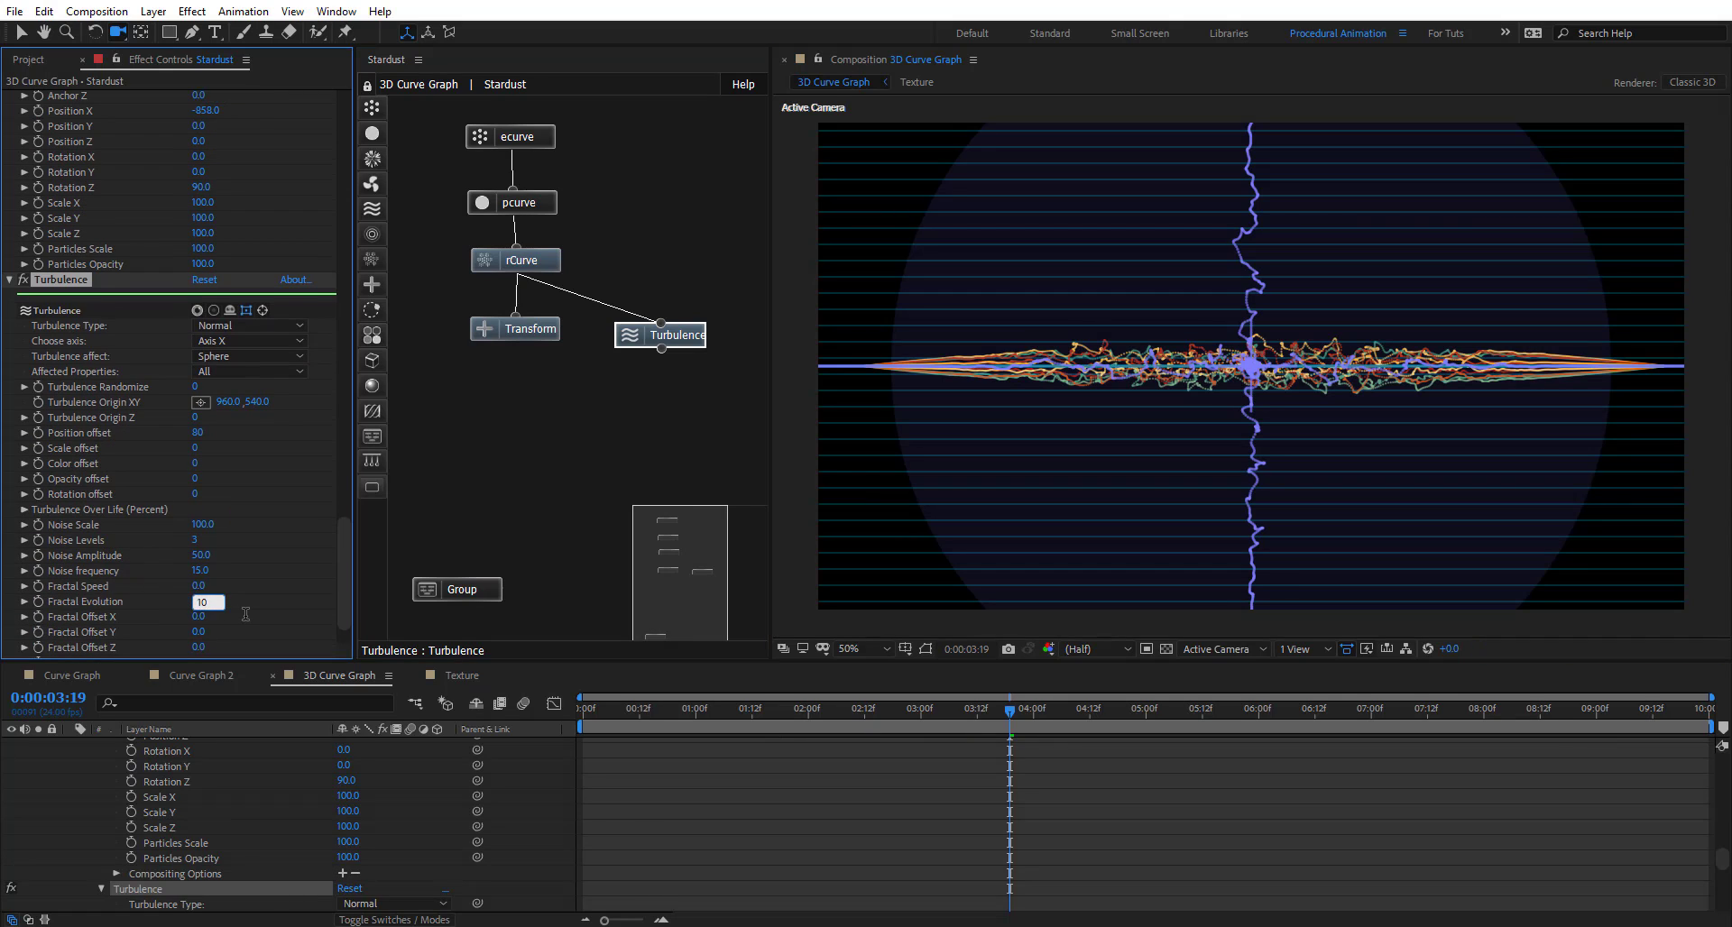
{"action": "type", "text": "10"}
{"action": "key", "text": "Return"}
Switch the Turbulence Type to Axis, acting along Axis Y
{"action": "key", "text": "space"}
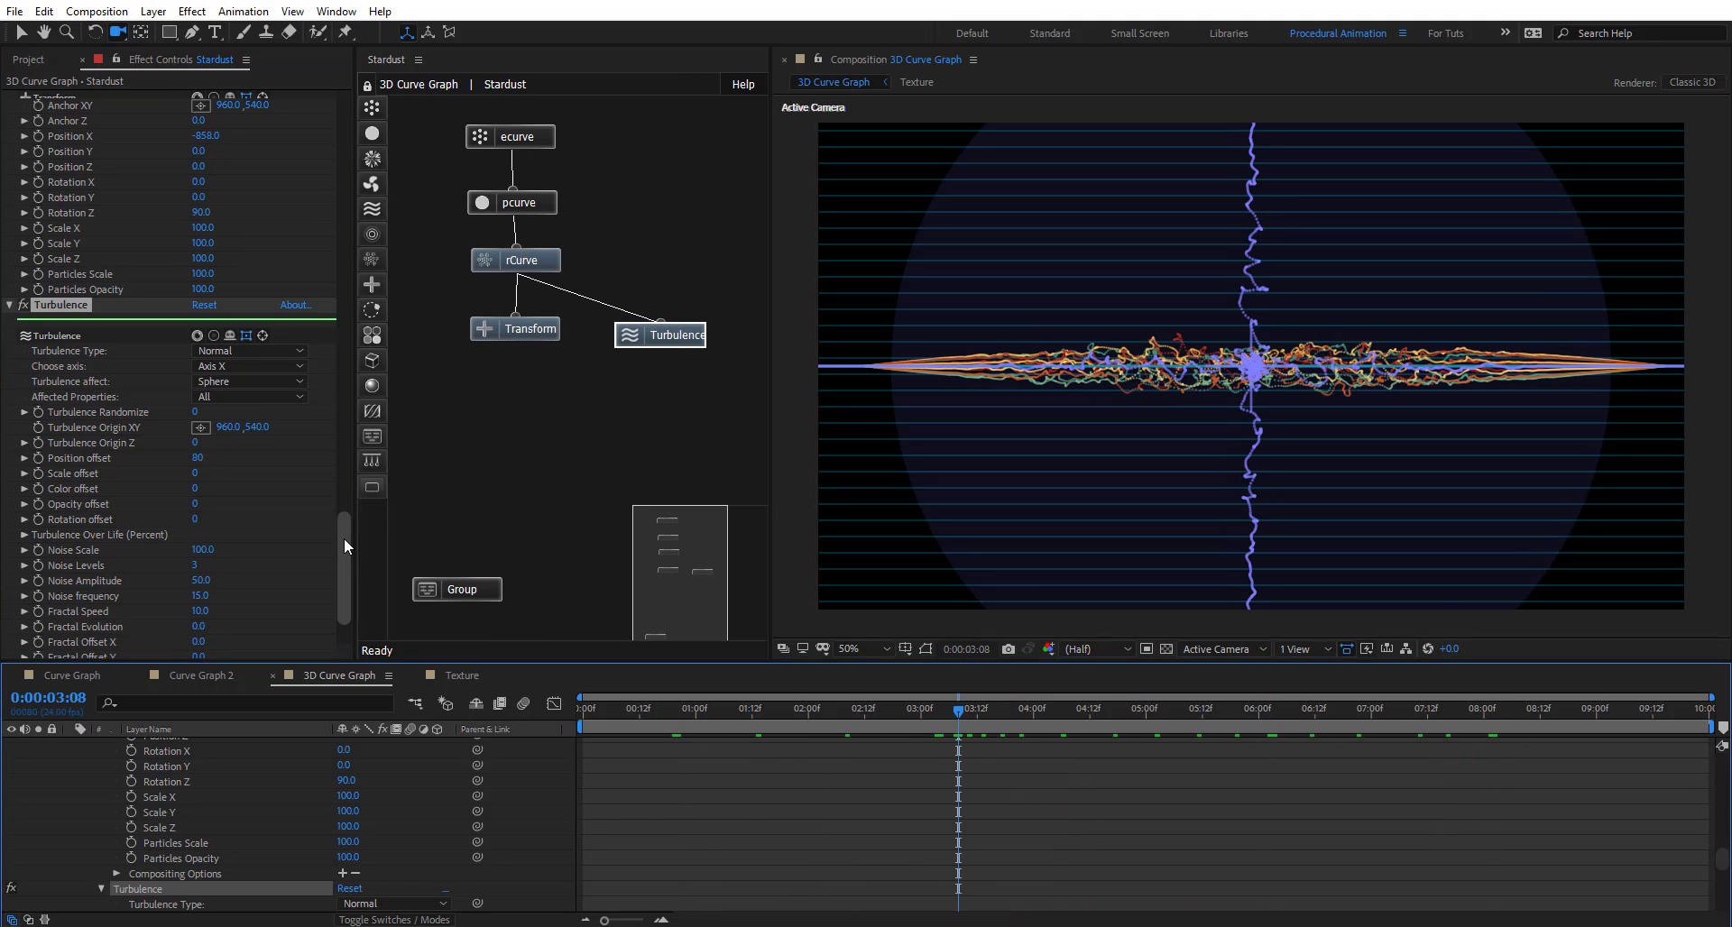
{"action": "left_click", "coordinate": [280, 352]}
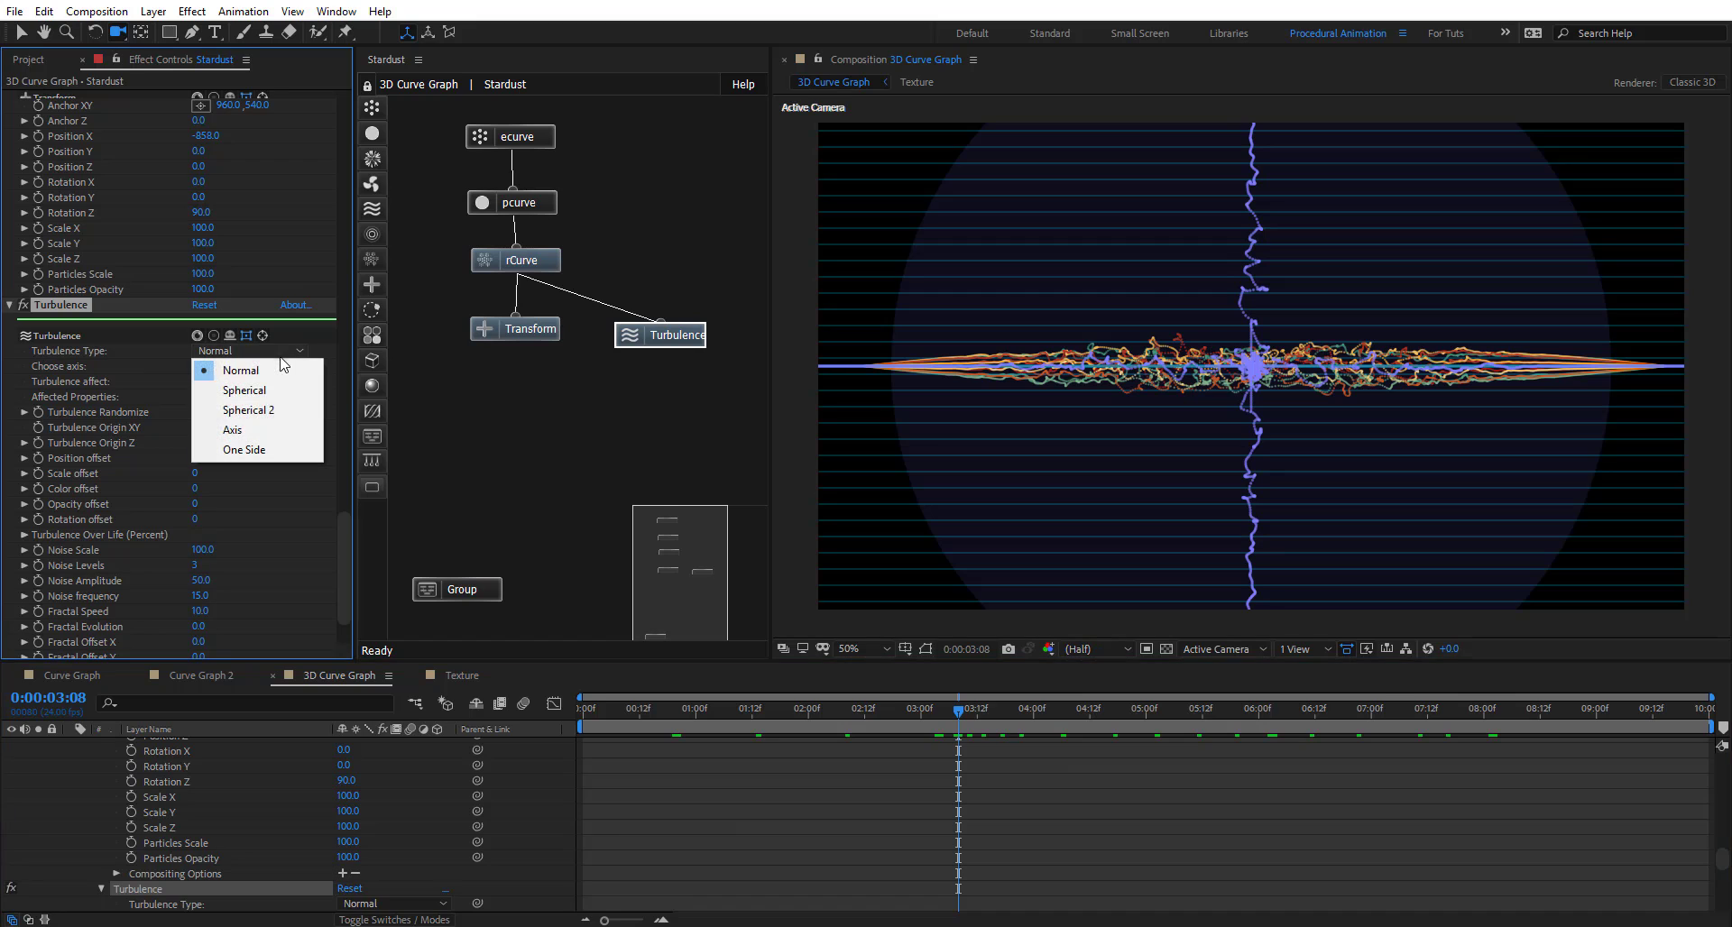
{"action": "left_click", "coordinate": [288, 432]}
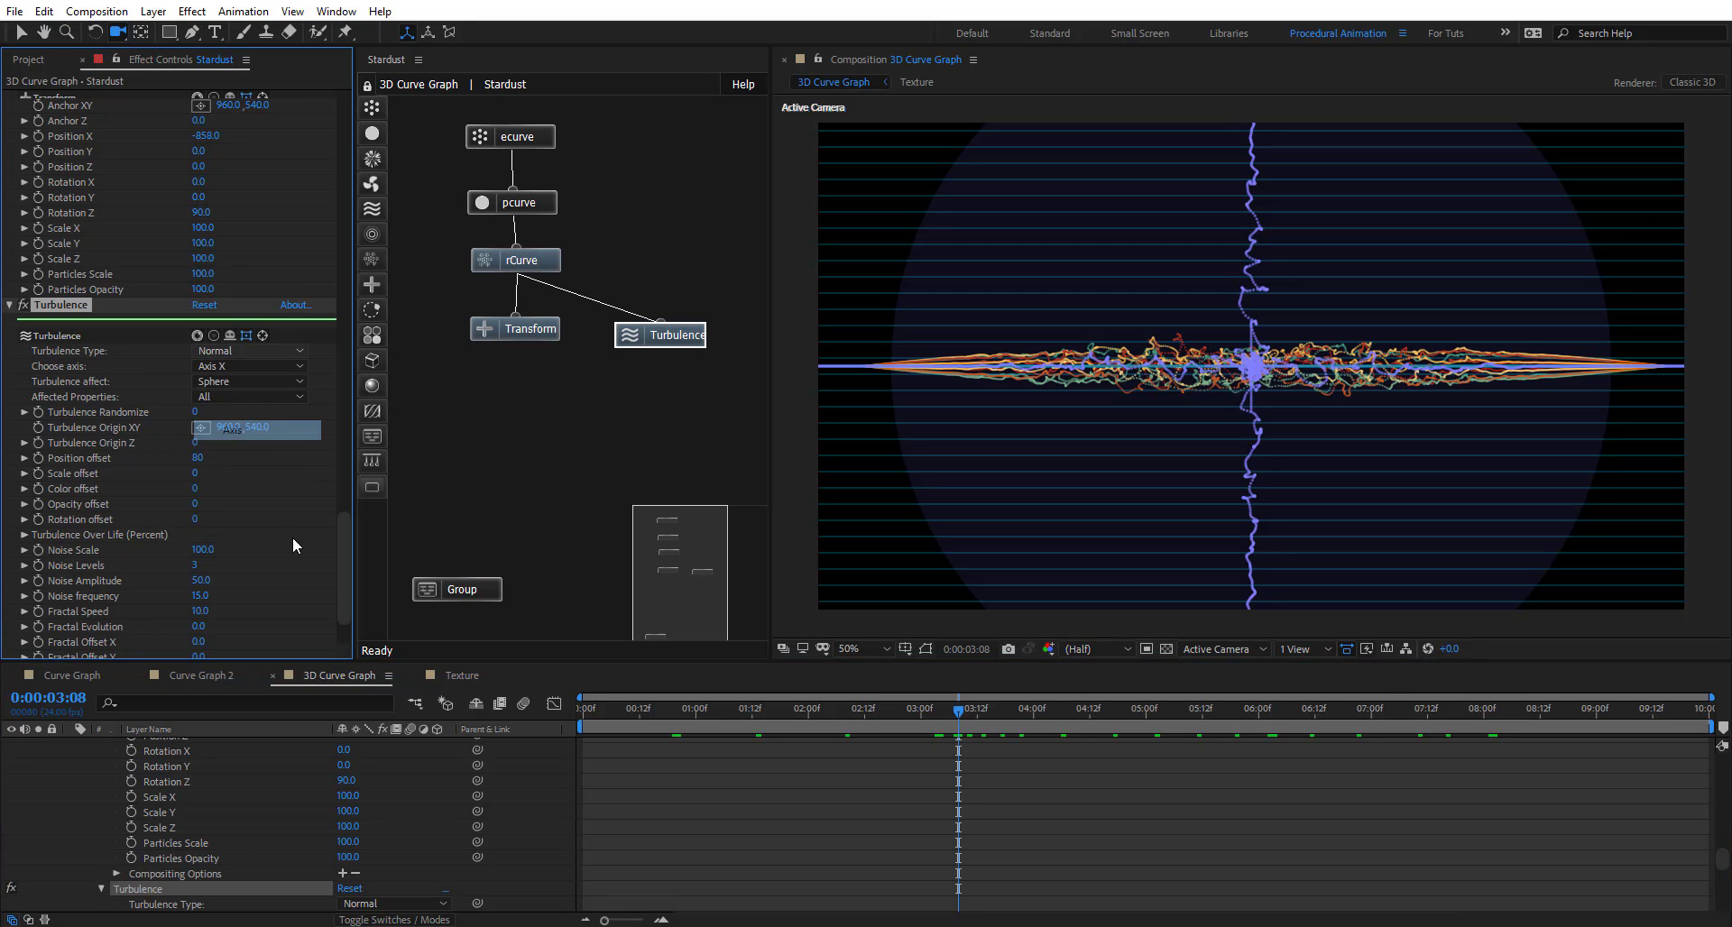
{"action": "left_click", "coordinate": [214, 368]}
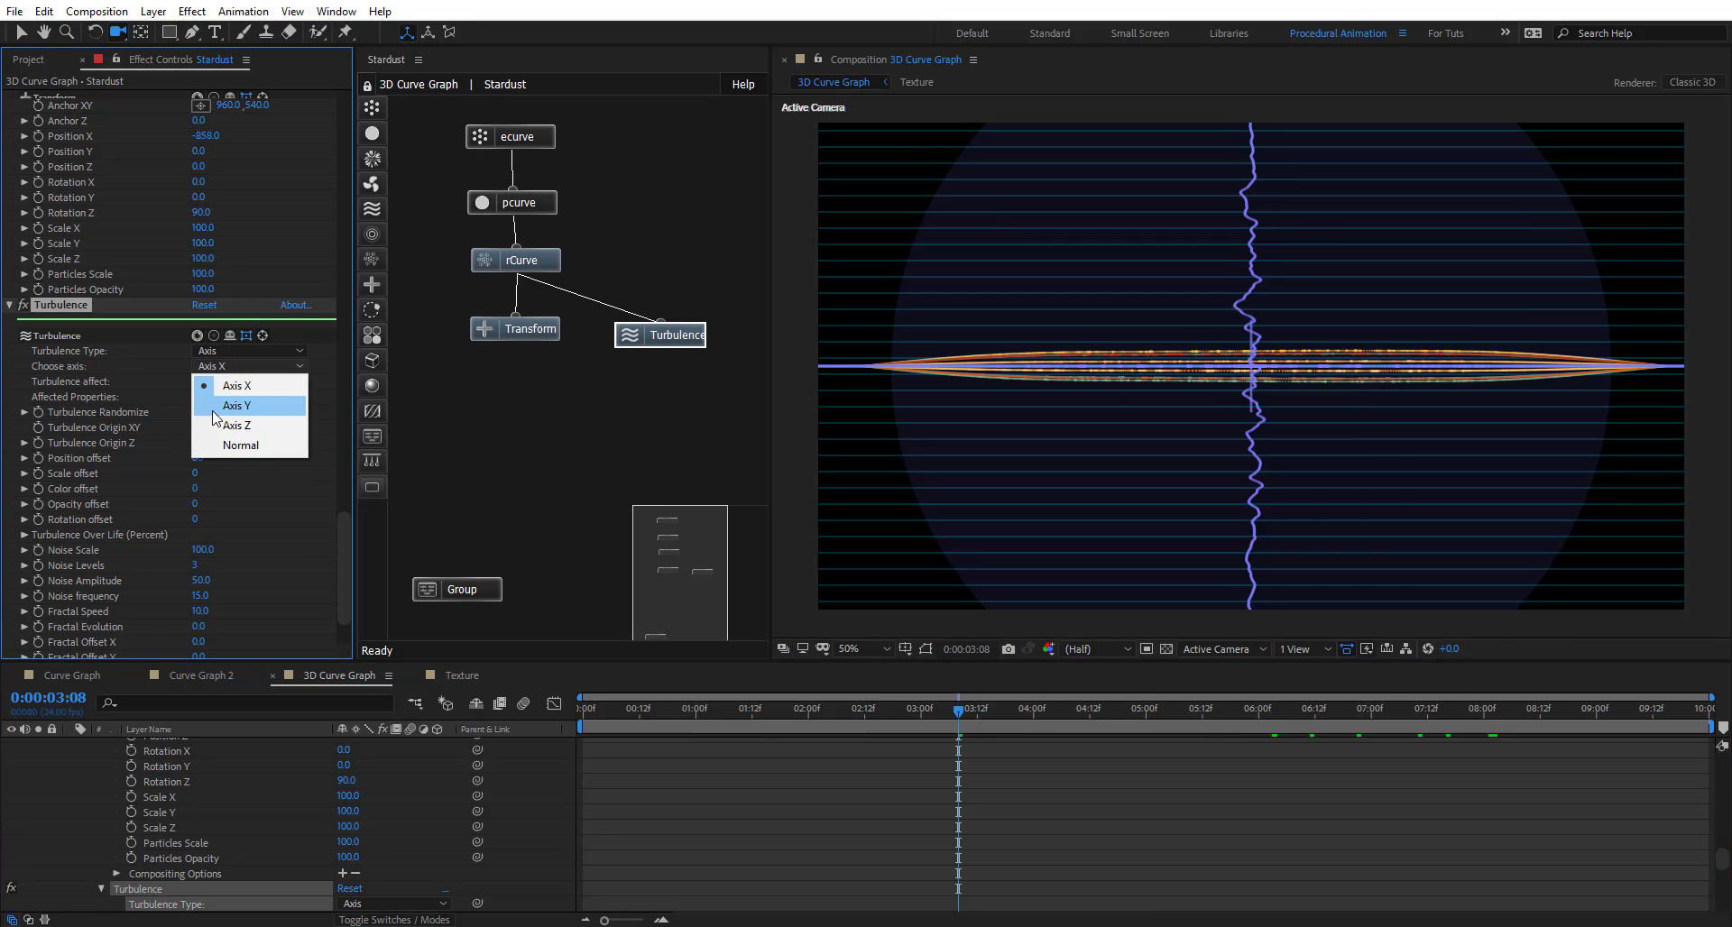
{"action": "left_click", "coordinate": [253, 407]}
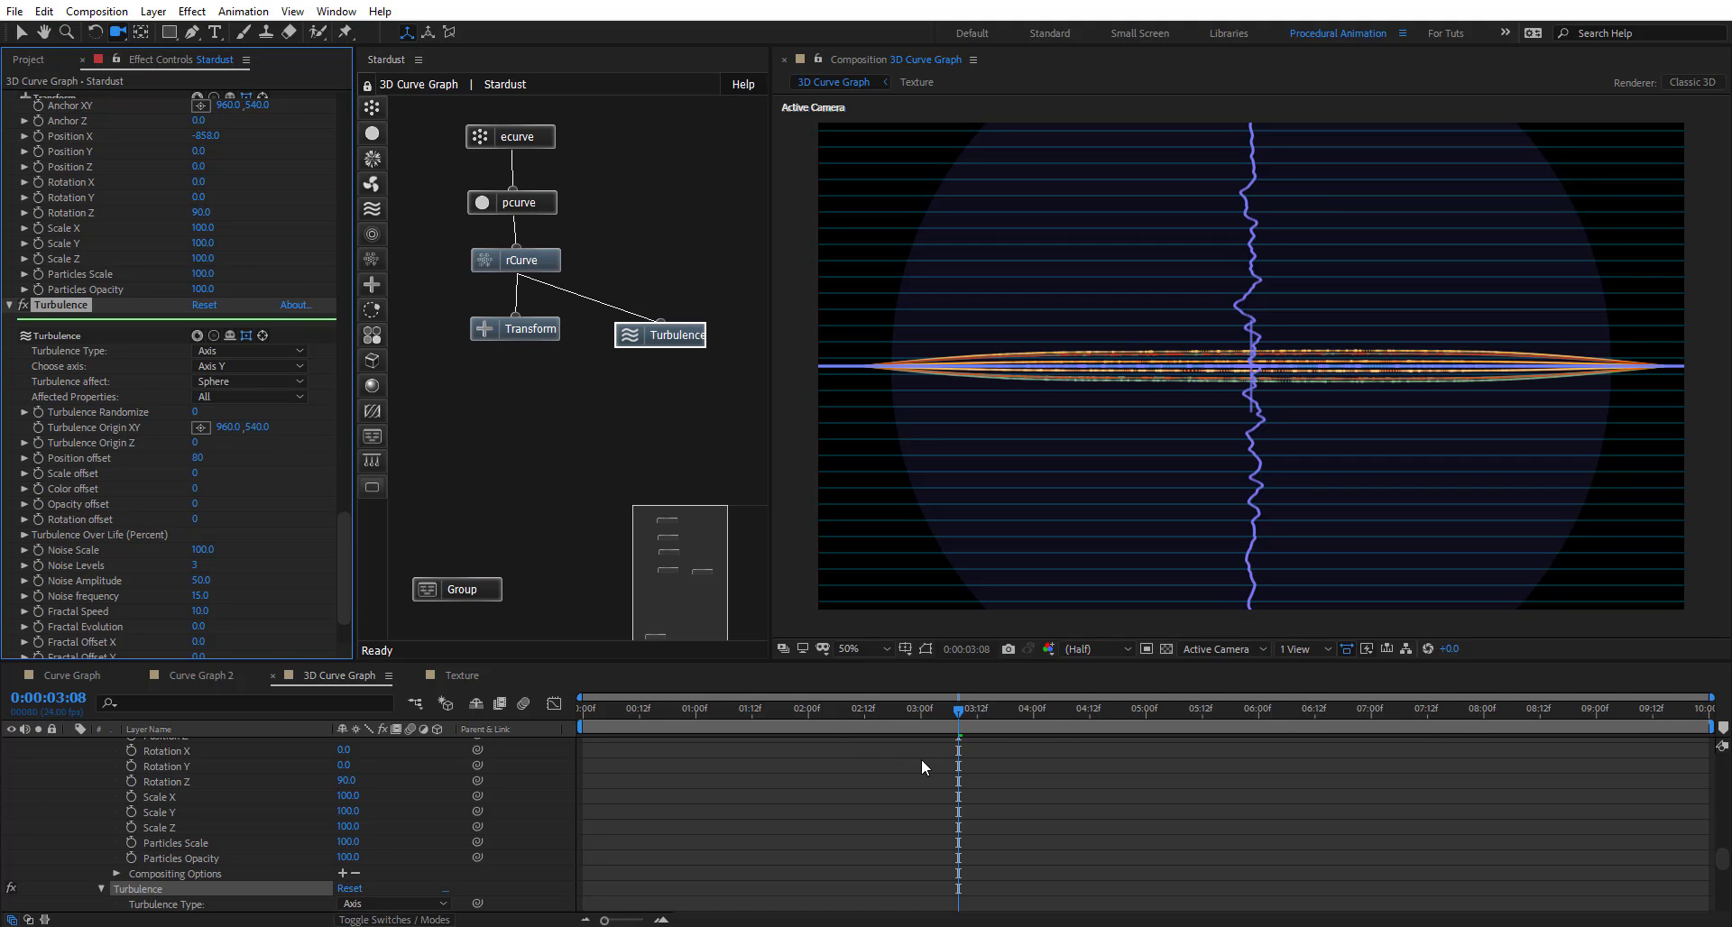
Raise the turbulence Noise Scale to 420 for smoother waves
{"action": "left_click_drag", "start_coordinate": [958, 717], "coordinate": [1122, 731]}
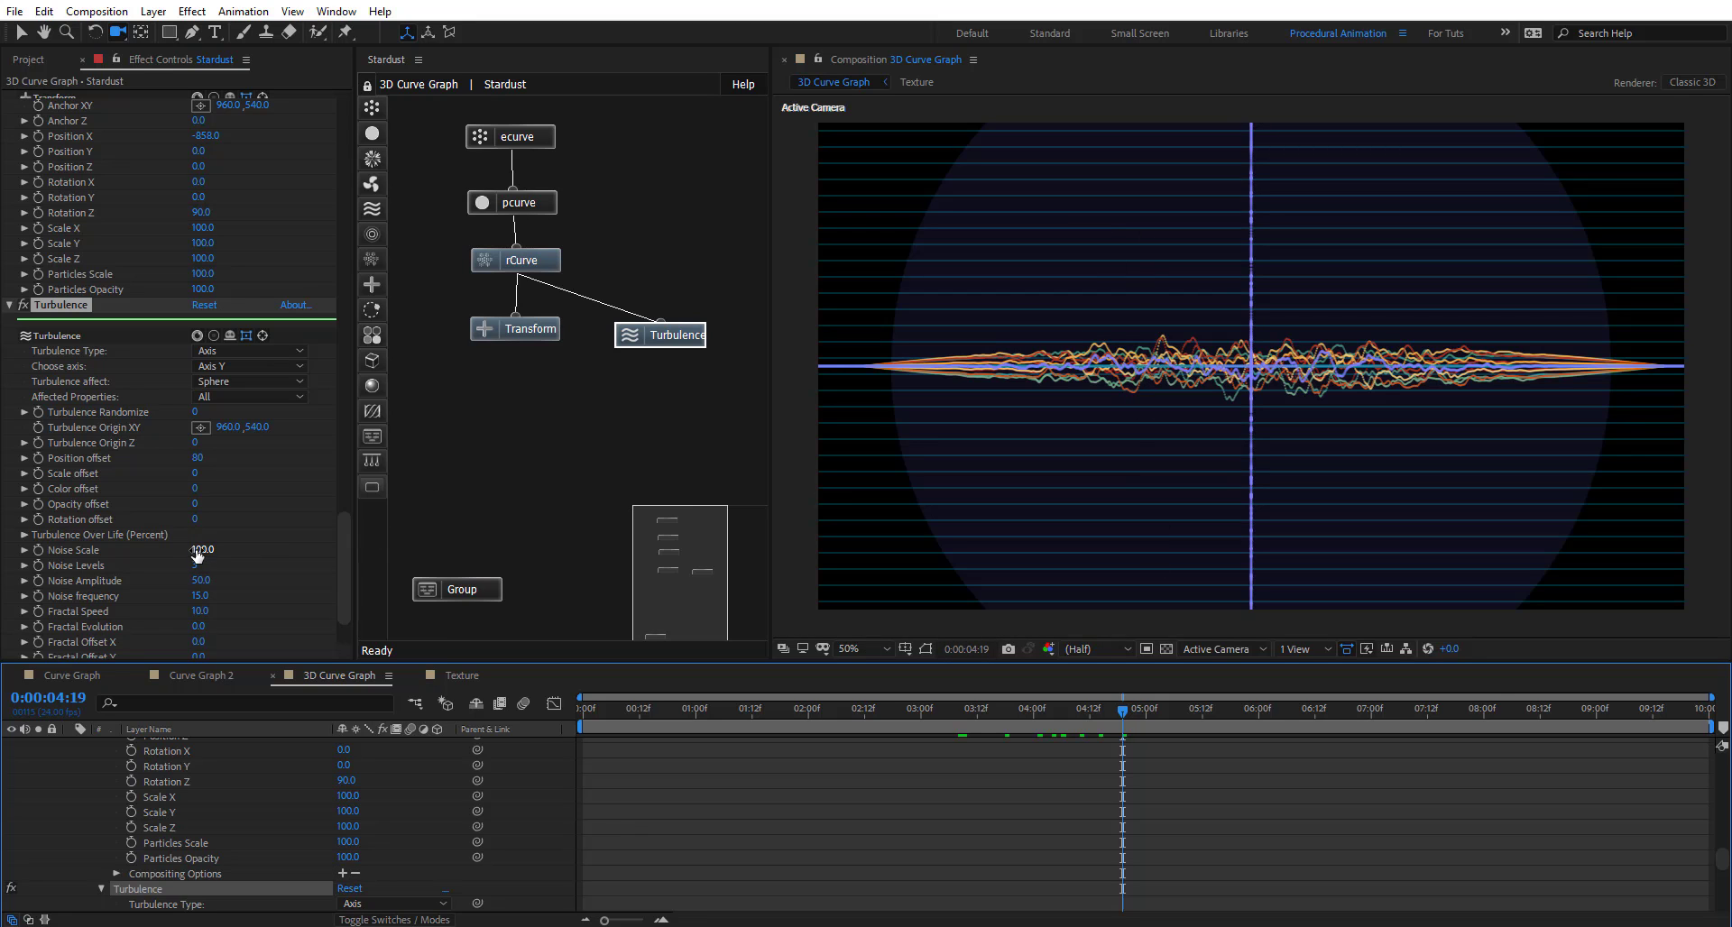
{"action": "left_click_drag", "start_coordinate": [209, 549], "coordinate": [238, 550]}
{"action": "left_click_drag", "start_coordinate": [345, 539], "coordinate": [337, 101]}
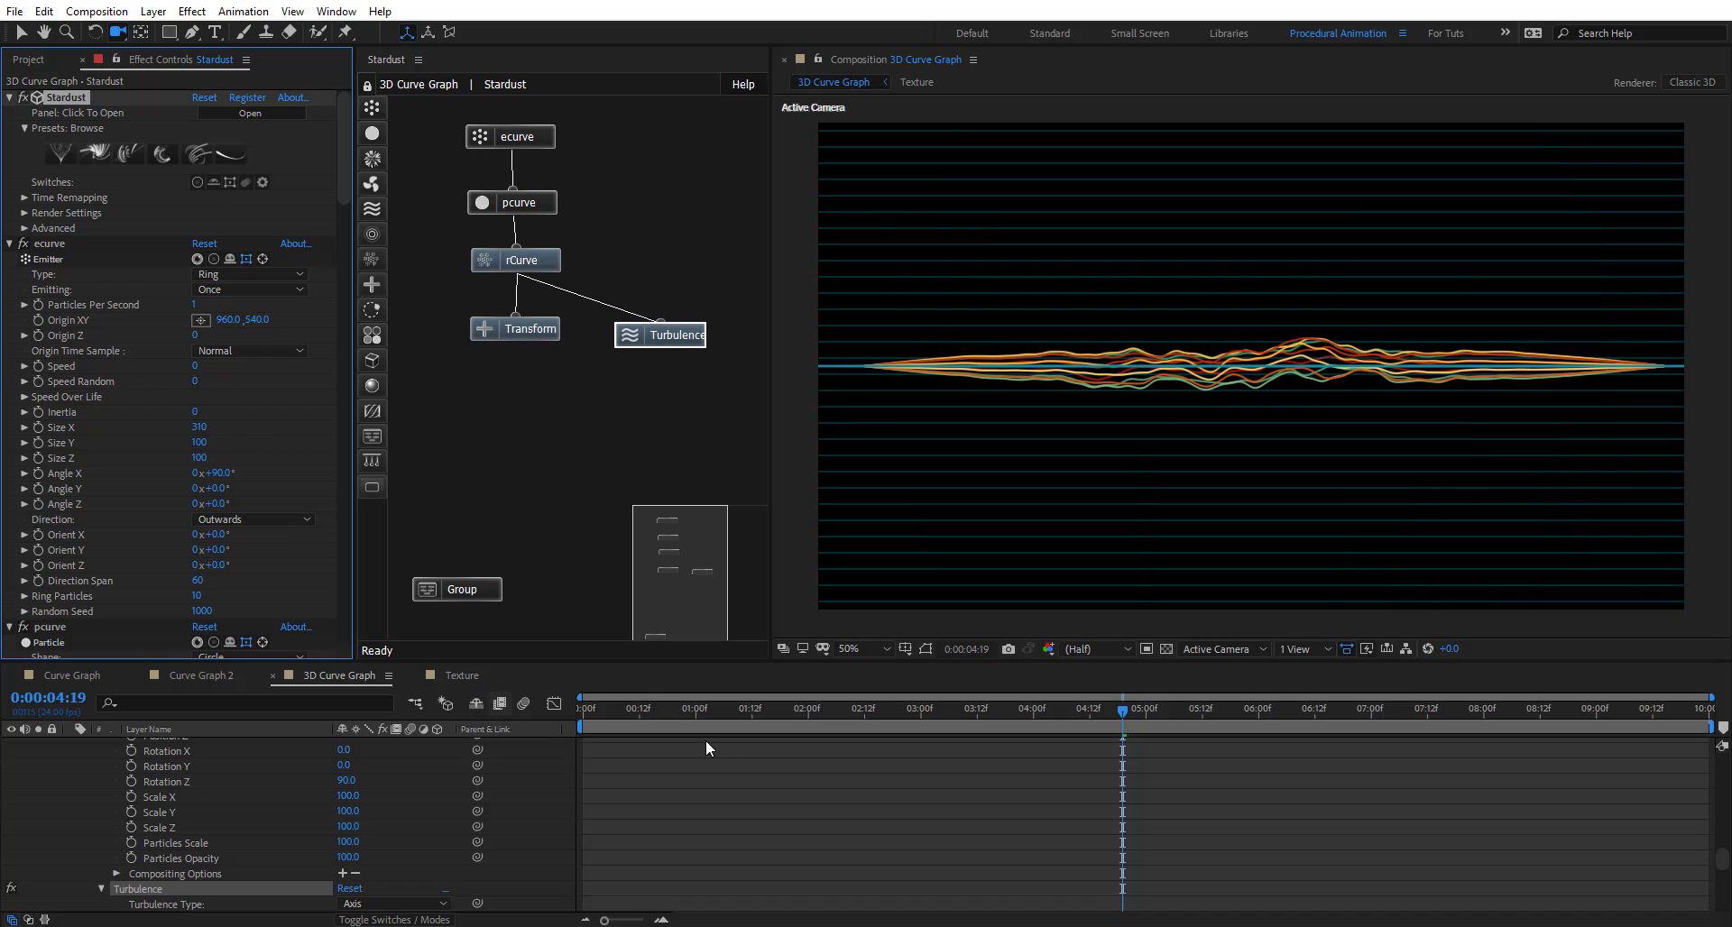
Collapse the Stardust layer, enable Camera 1 and orbit to a steep diagonal view
{"action": "scroll", "coordinate": [512, 838], "scroll_direction": "up", "scroll_amount": 10}
{"action": "scroll", "coordinate": [511, 838], "scroll_direction": "up", "scroll_amount": 5}
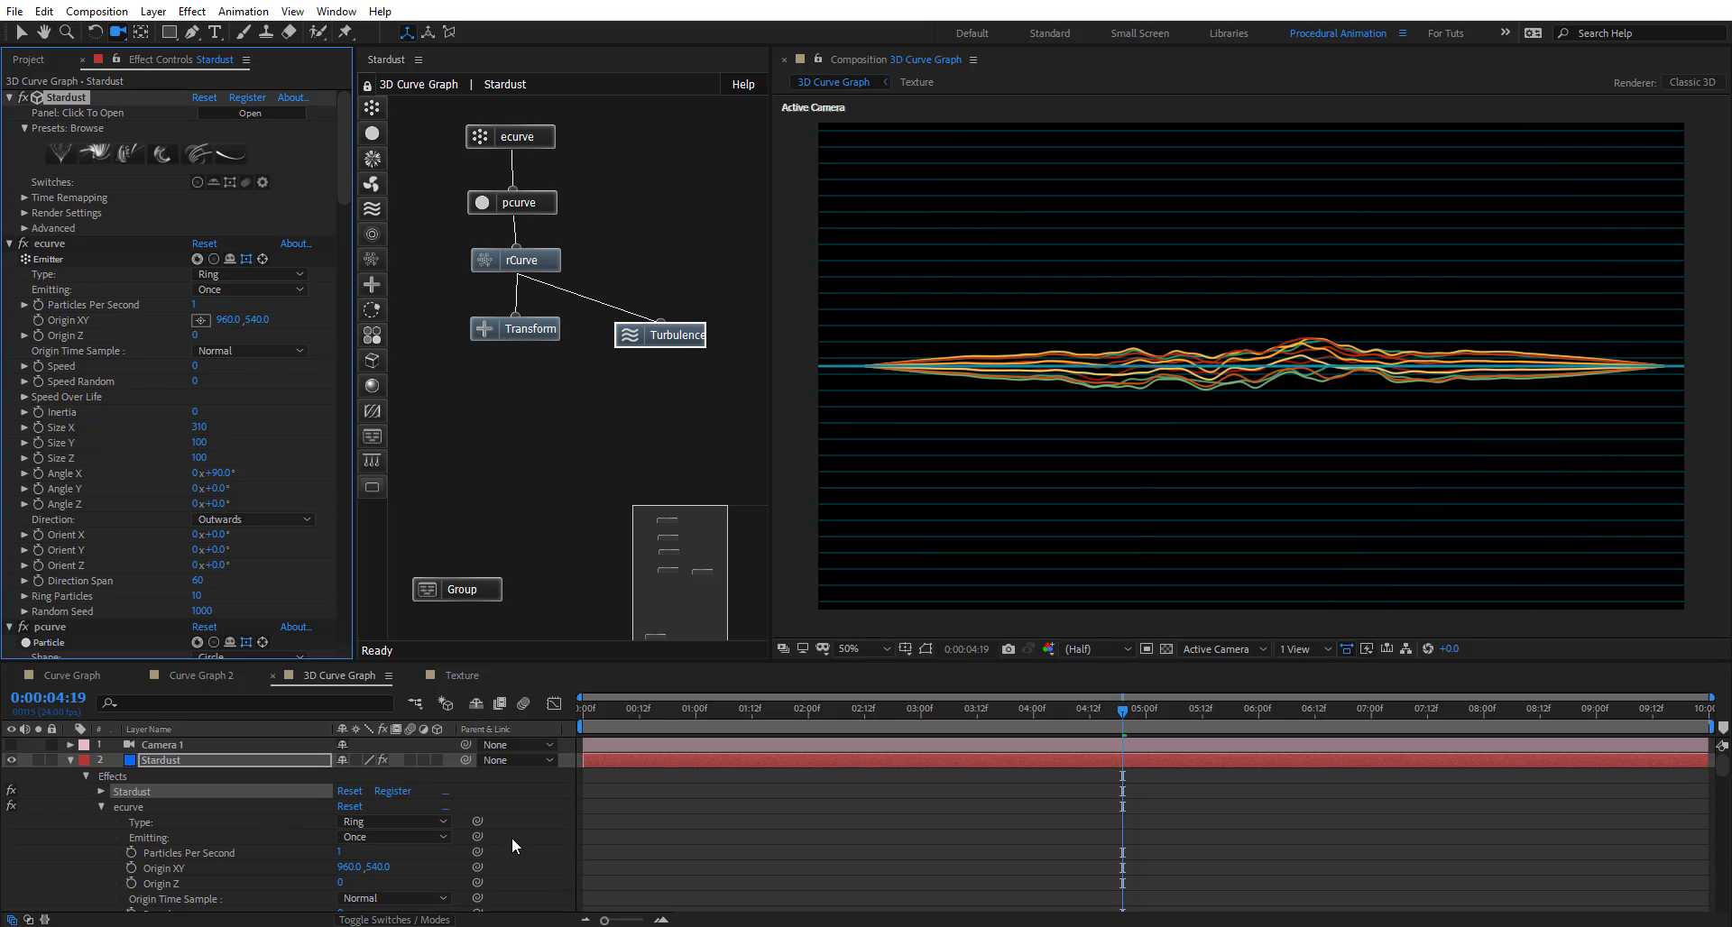
{"action": "left_click", "coordinate": [70, 760]}
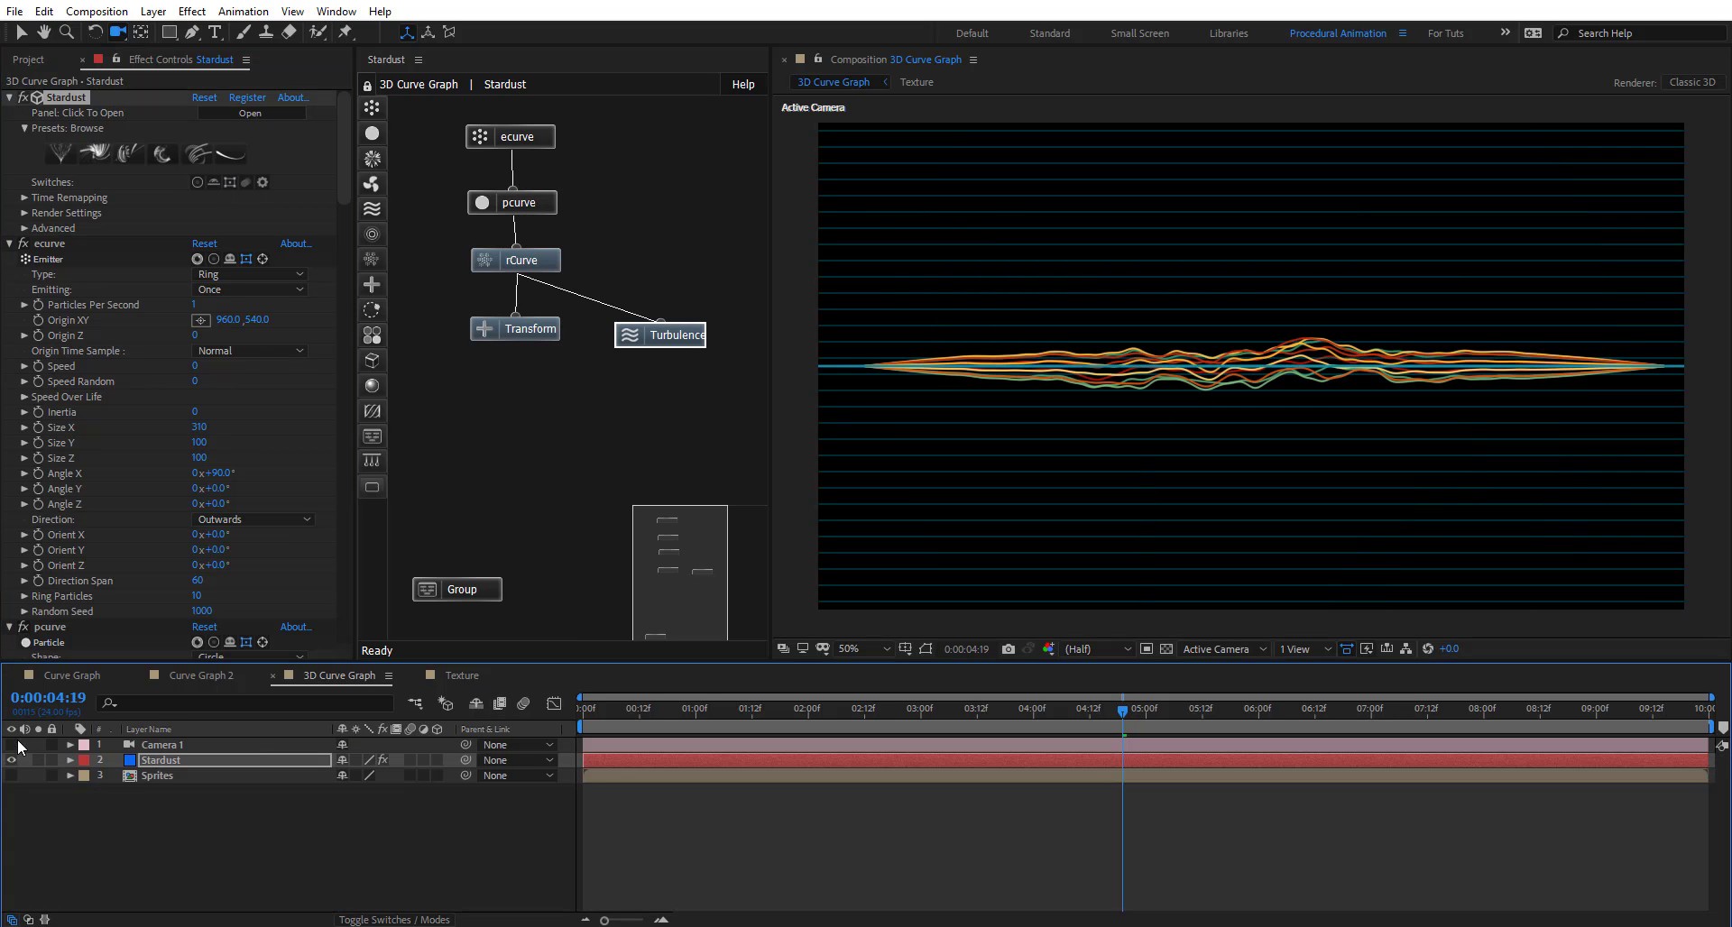
{"action": "left_click", "coordinate": [11, 745]}
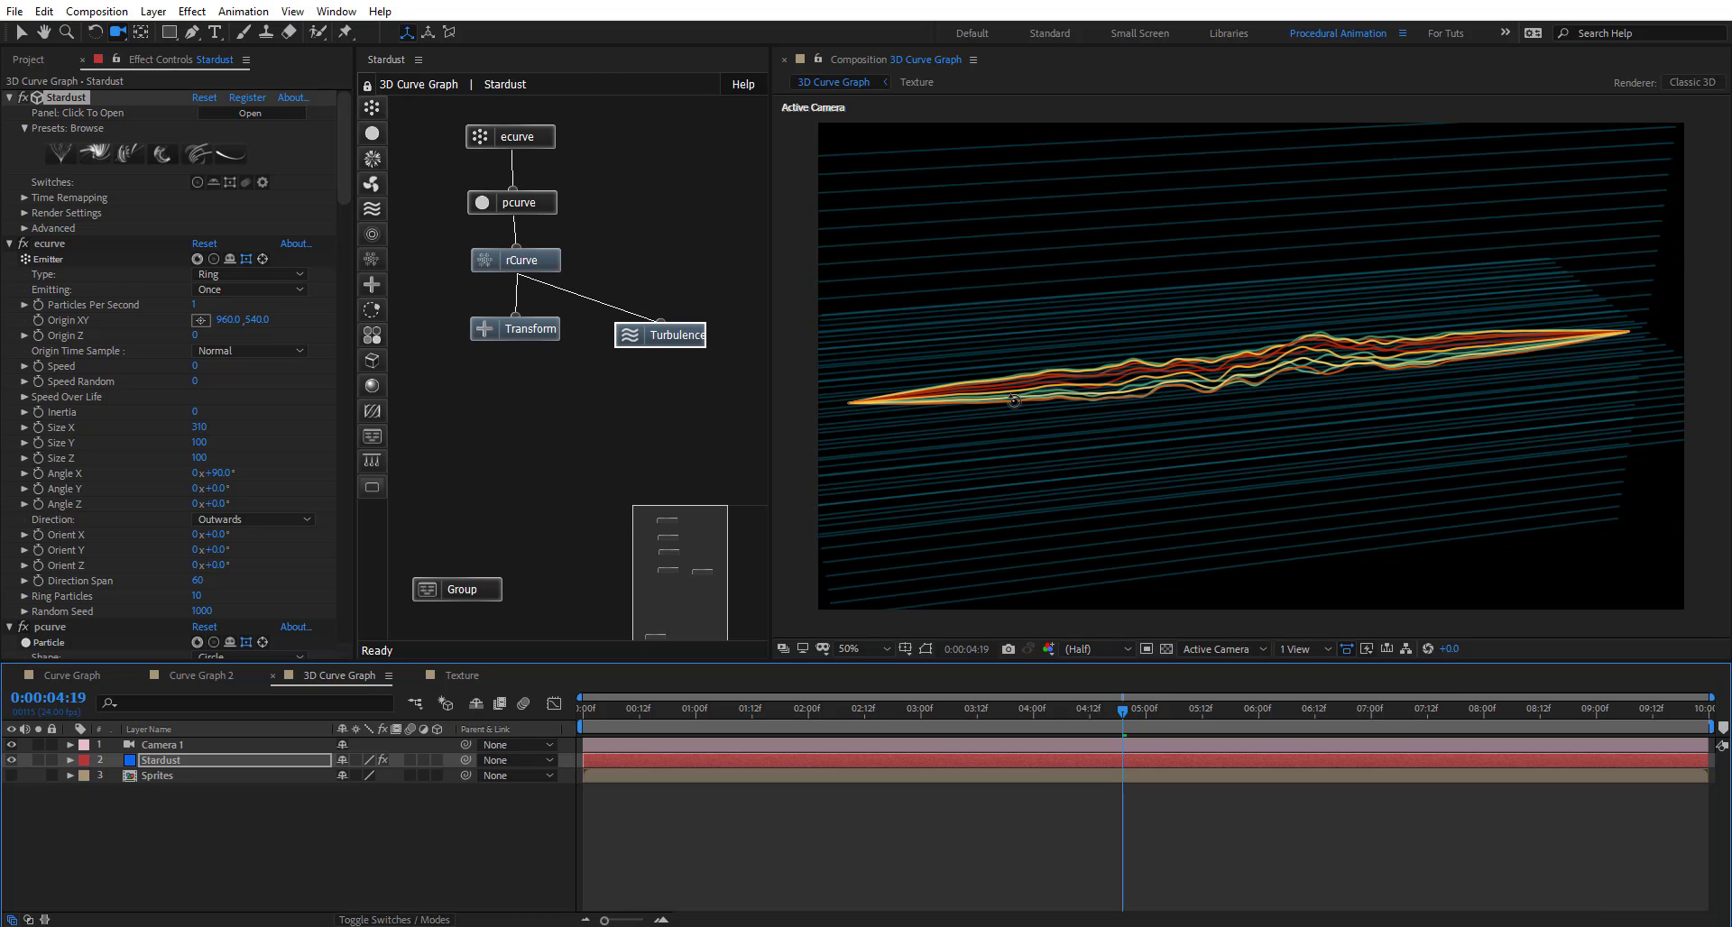
{"action": "left_click_drag", "start_coordinate": [1021, 405], "coordinate": [1073, 429]}
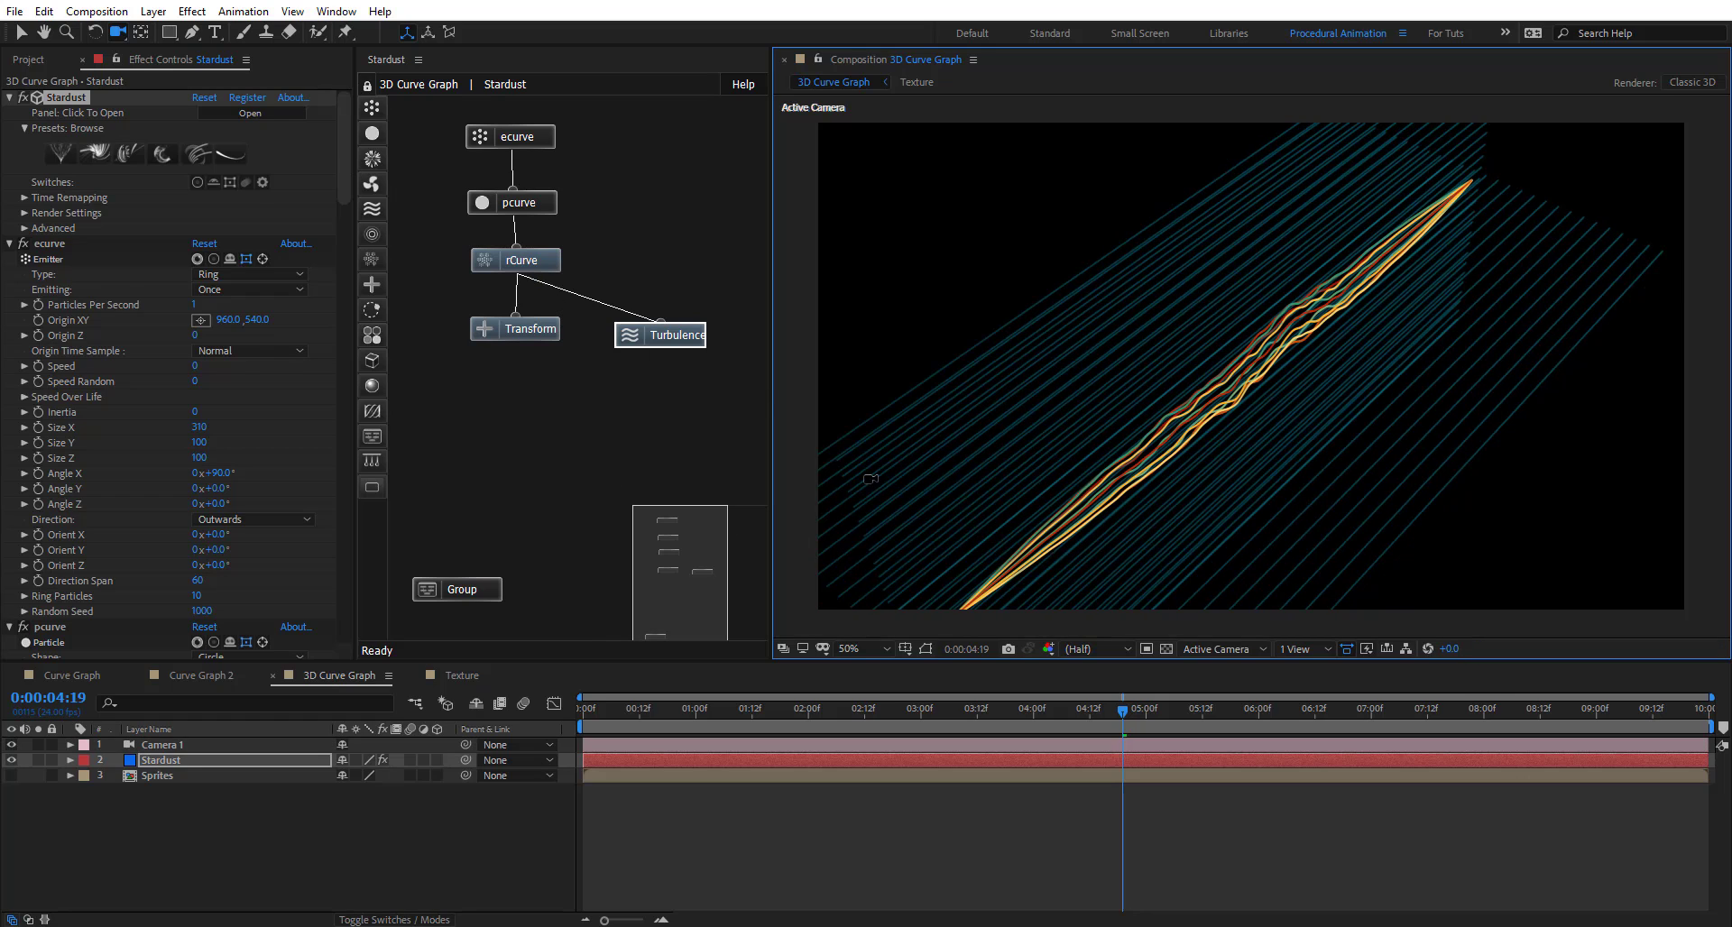
{"action": "left_click", "coordinate": [516, 136]}
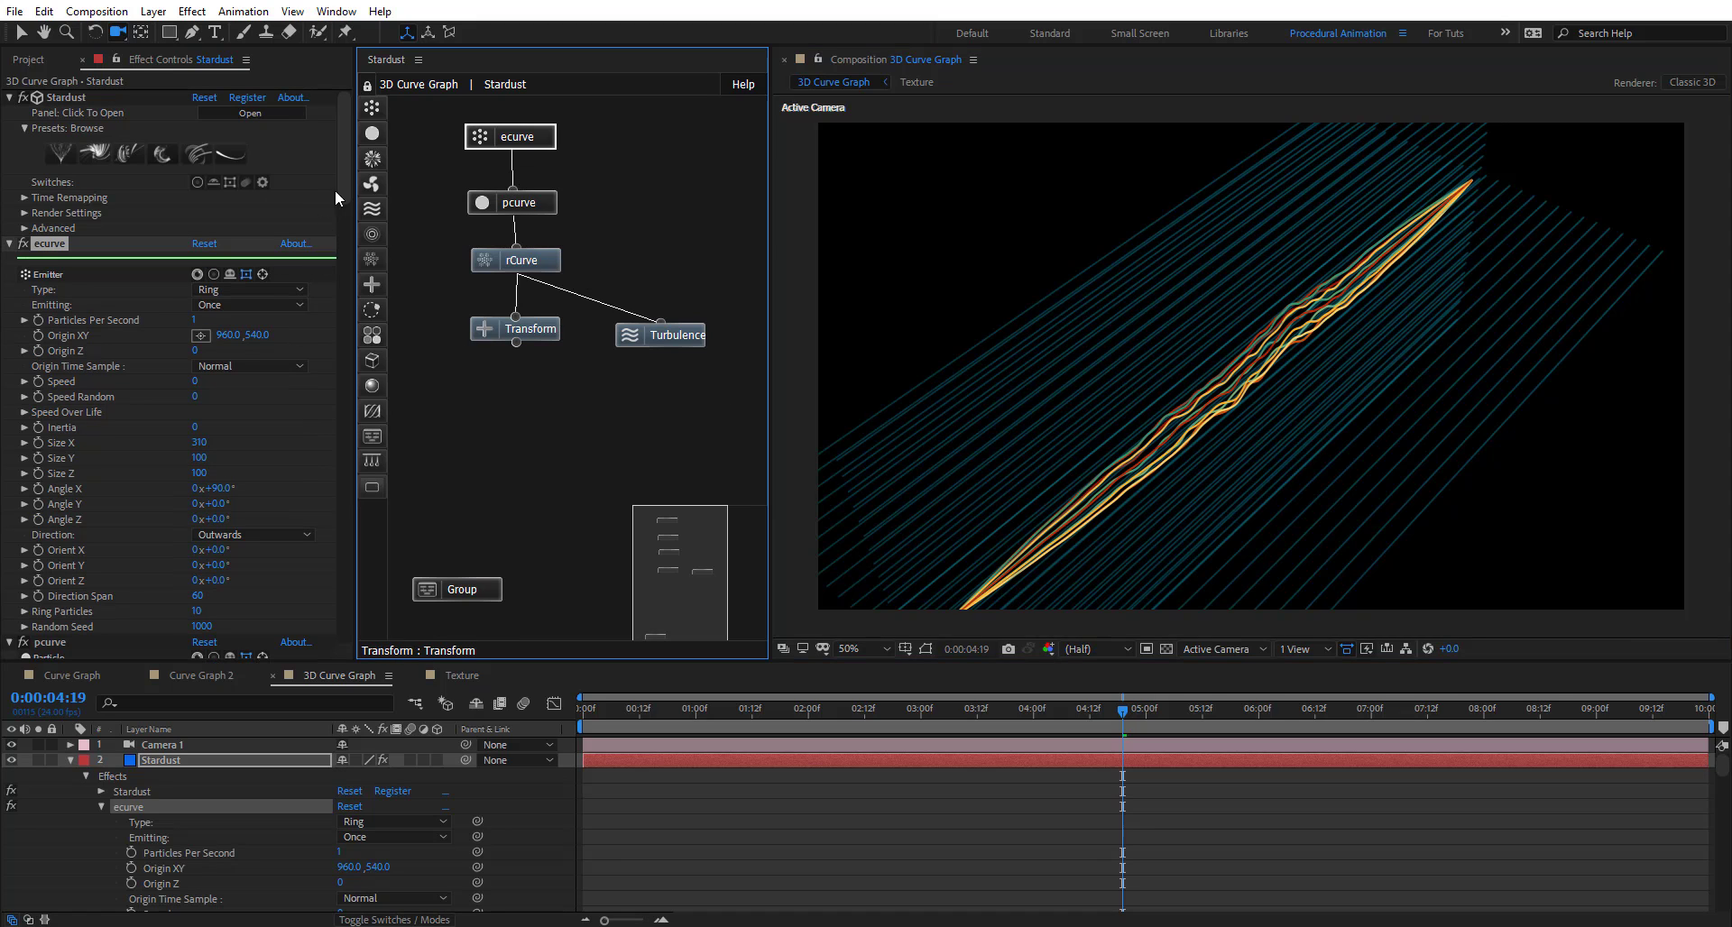
Widen ecurve to Size X 850 and switch Camera 1 back off
{"action": "left_click_drag", "start_coordinate": [345, 184], "coordinate": [348, 202]}
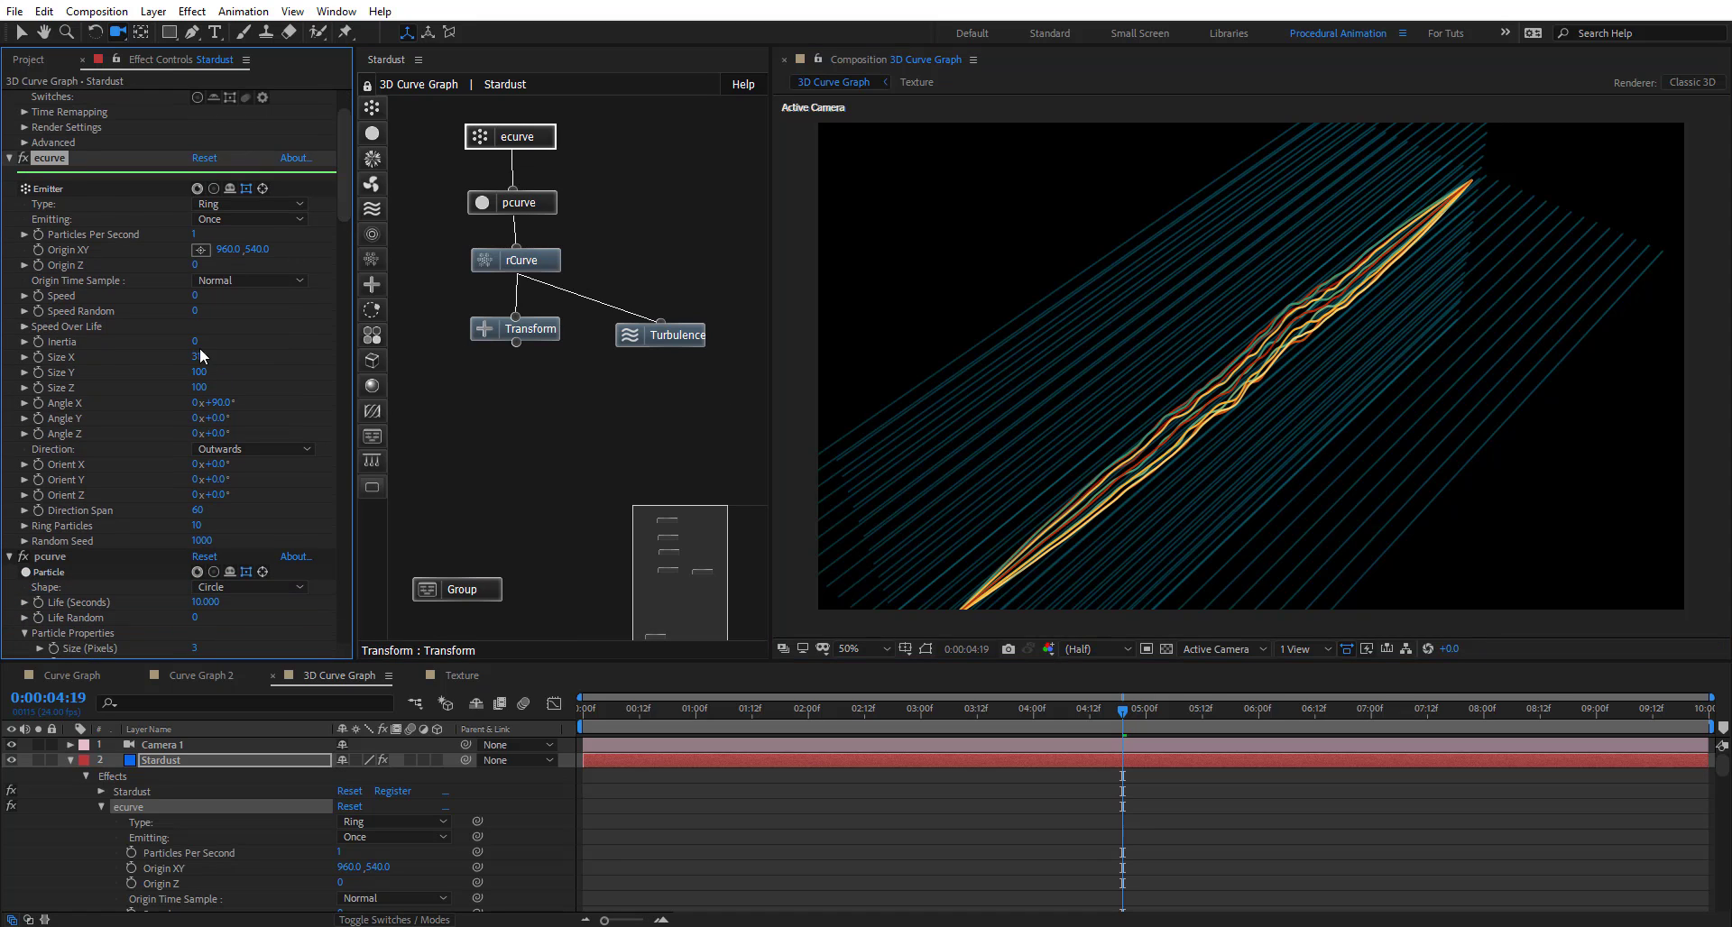
{"action": "left_click_drag", "start_coordinate": [206, 356], "coordinate": [246, 357]}
{"action": "left_click_drag", "start_coordinate": [1113, 526], "coordinate": [1116, 424]}
{"action": "left_click", "coordinate": [11, 745]}
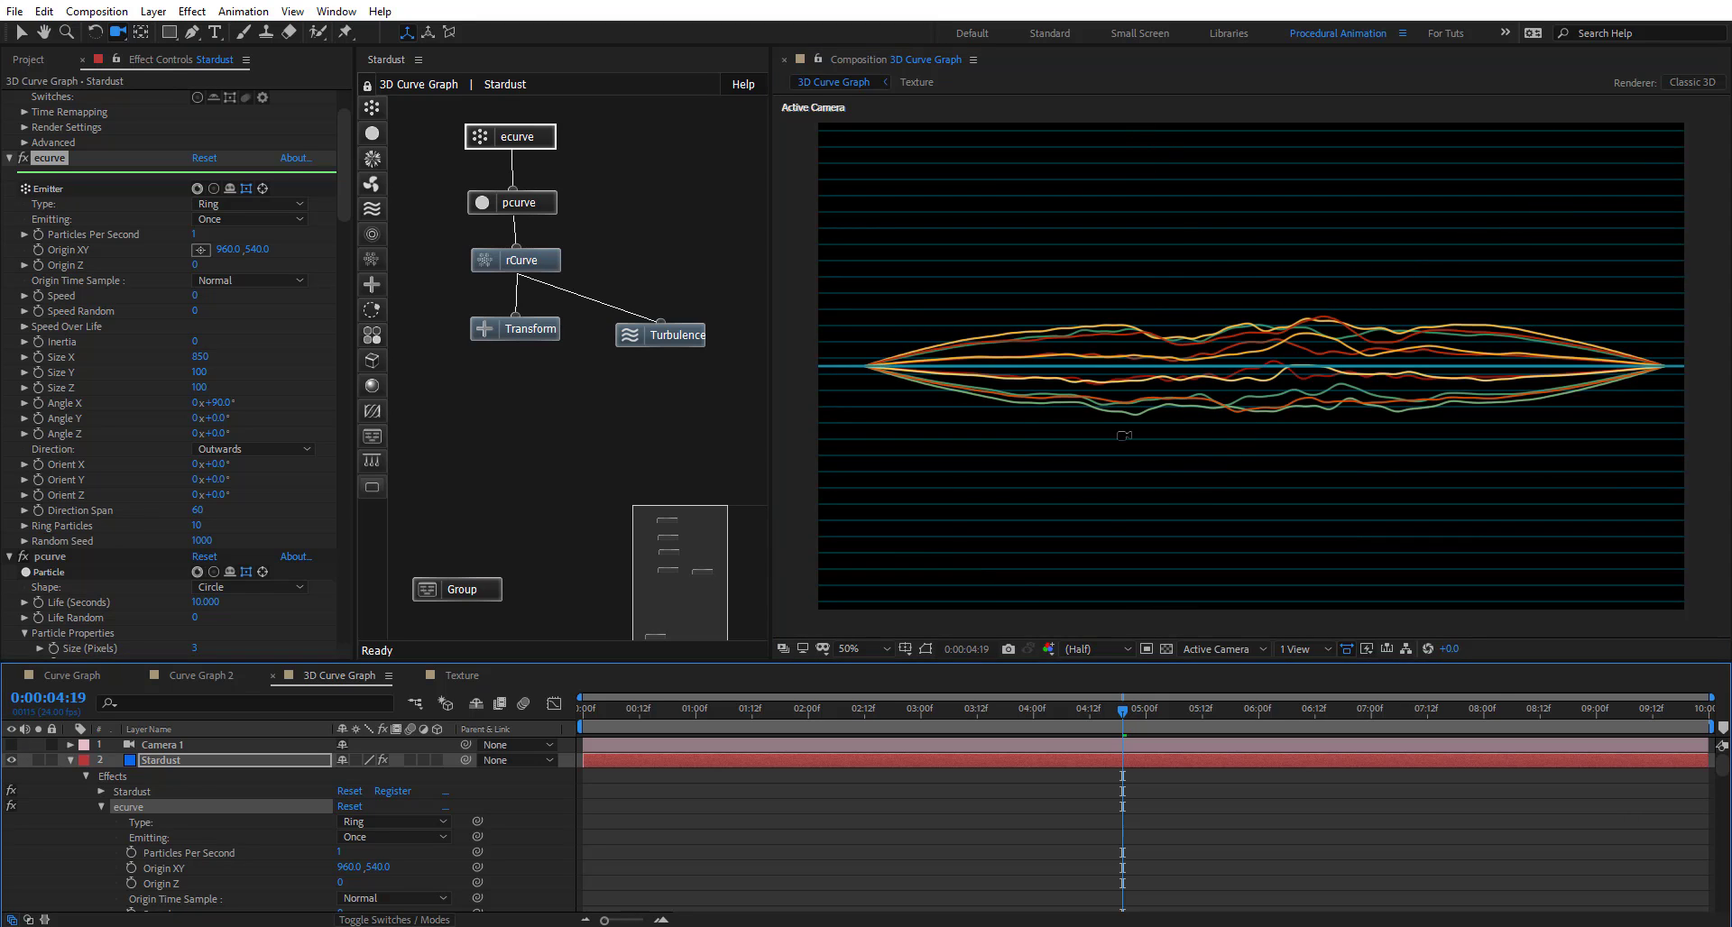
Set ecurve Angle Y to 39° and Angle Z to 90°, then preview the animation
{"action": "mouse_move", "coordinate": [214, 428]}
{"action": "left_mouse_down"}
{"action": "mouse_move", "coordinate": [240, 420]}
{"action": "mouse_move", "coordinate": [215, 437]}
{"action": "mouse_move", "coordinate": [232, 444]}
{"action": "left_mouse_up"}
{"action": "left_click", "coordinate": [229, 435]}
{"action": "key", "text": "Return"}
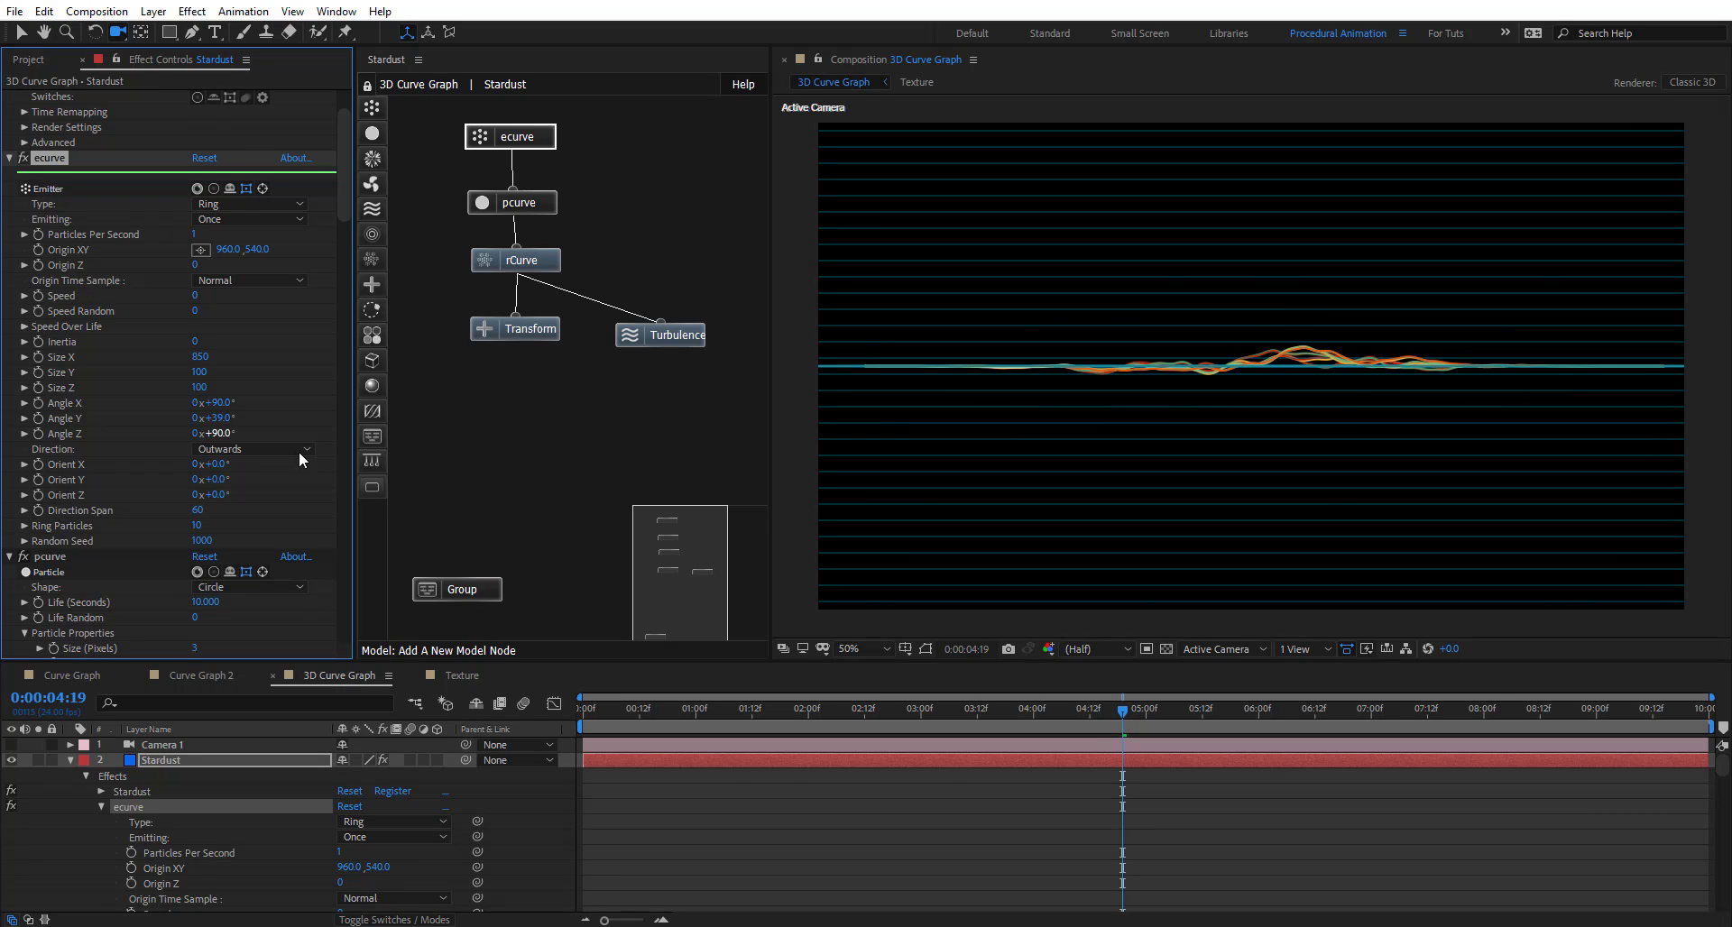
{"action": "left_click_drag", "start_coordinate": [1122, 709], "coordinate": [709, 736]}
{"action": "key", "text": "space"}
{"action": "key", "text": "space"}
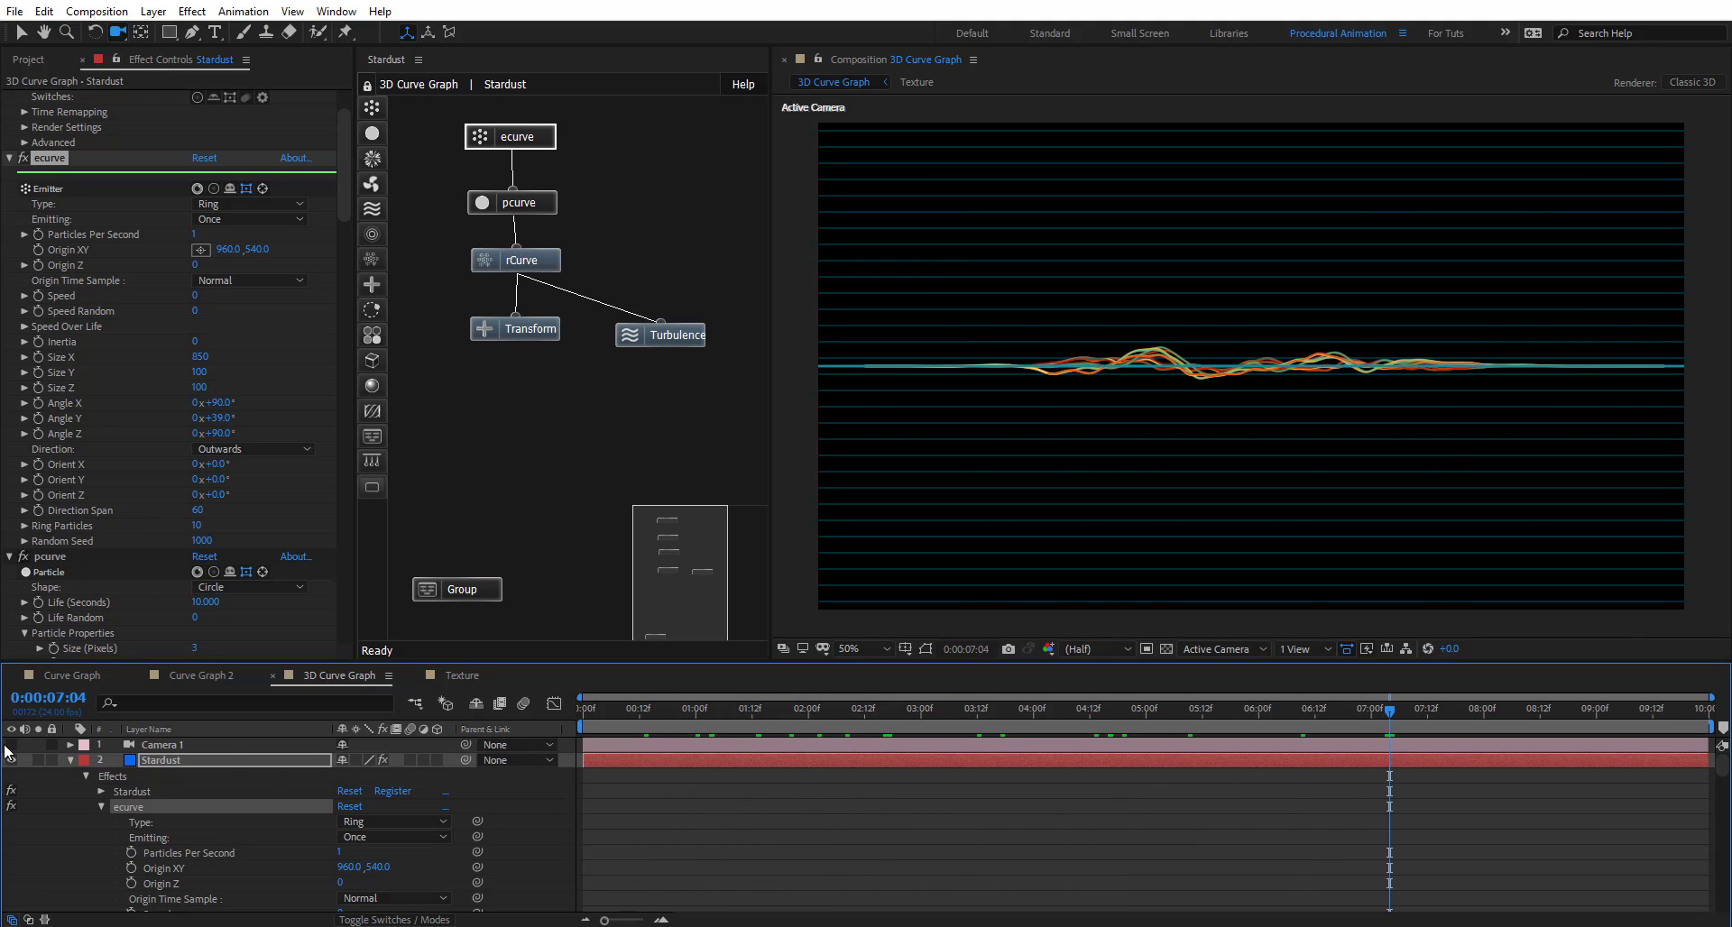
{"action": "left_click", "coordinate": [12, 745]}
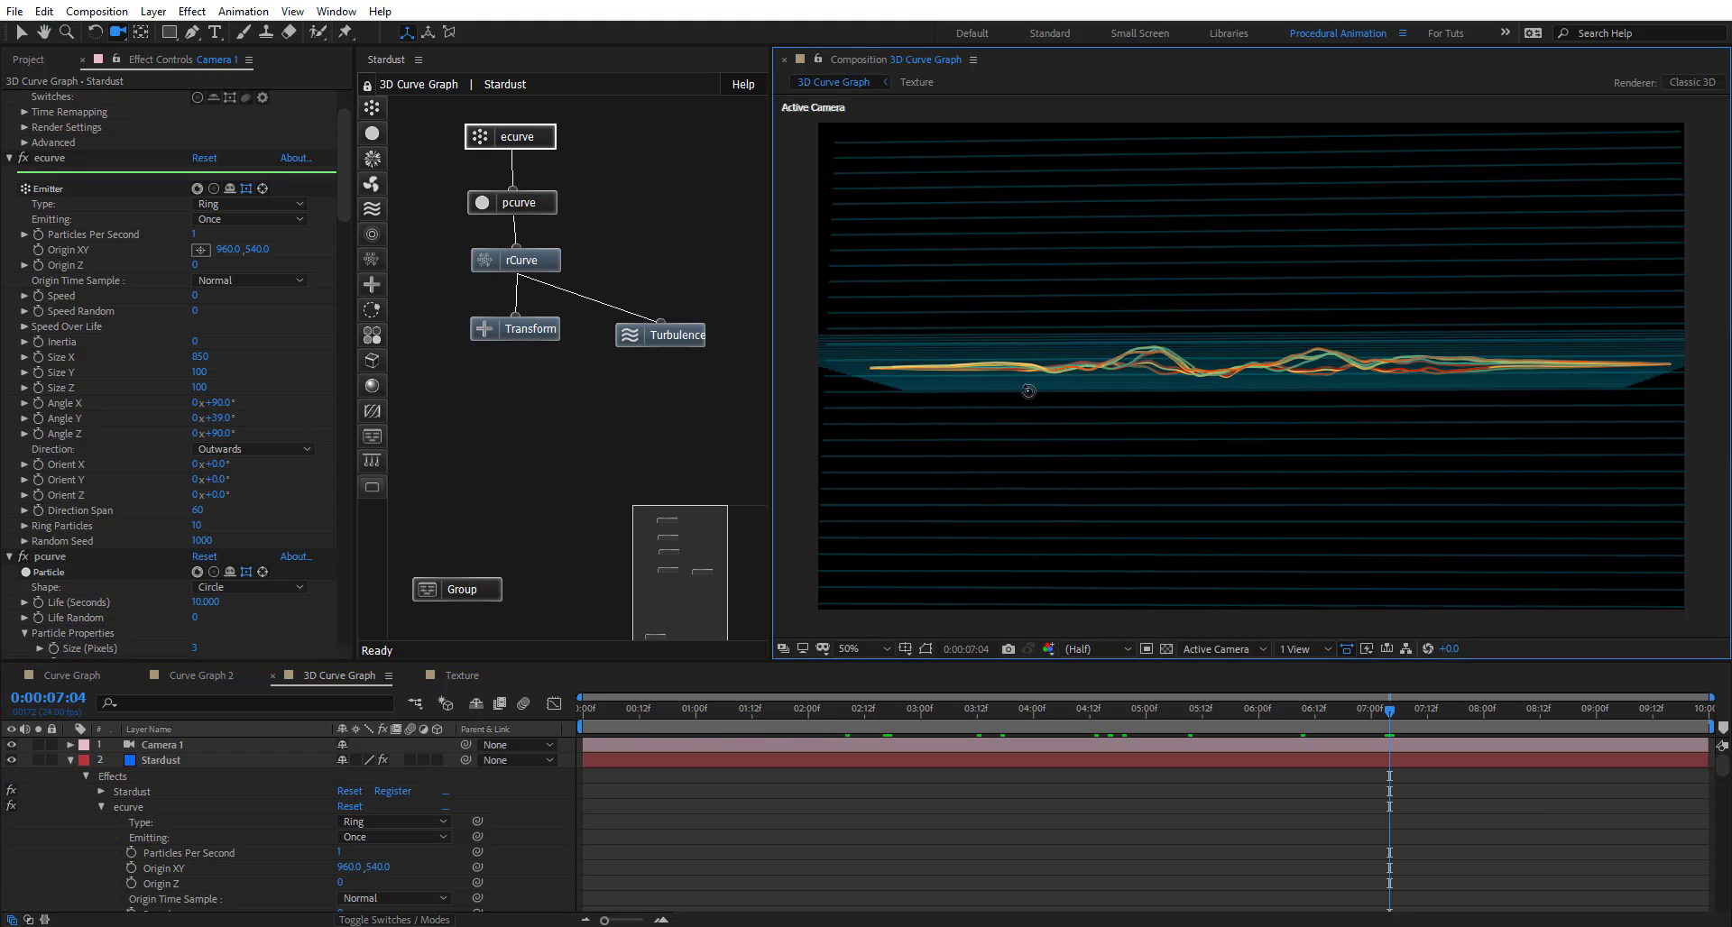
{"action": "left_click_drag", "start_coordinate": [1028, 390], "coordinate": [1241, 530]}
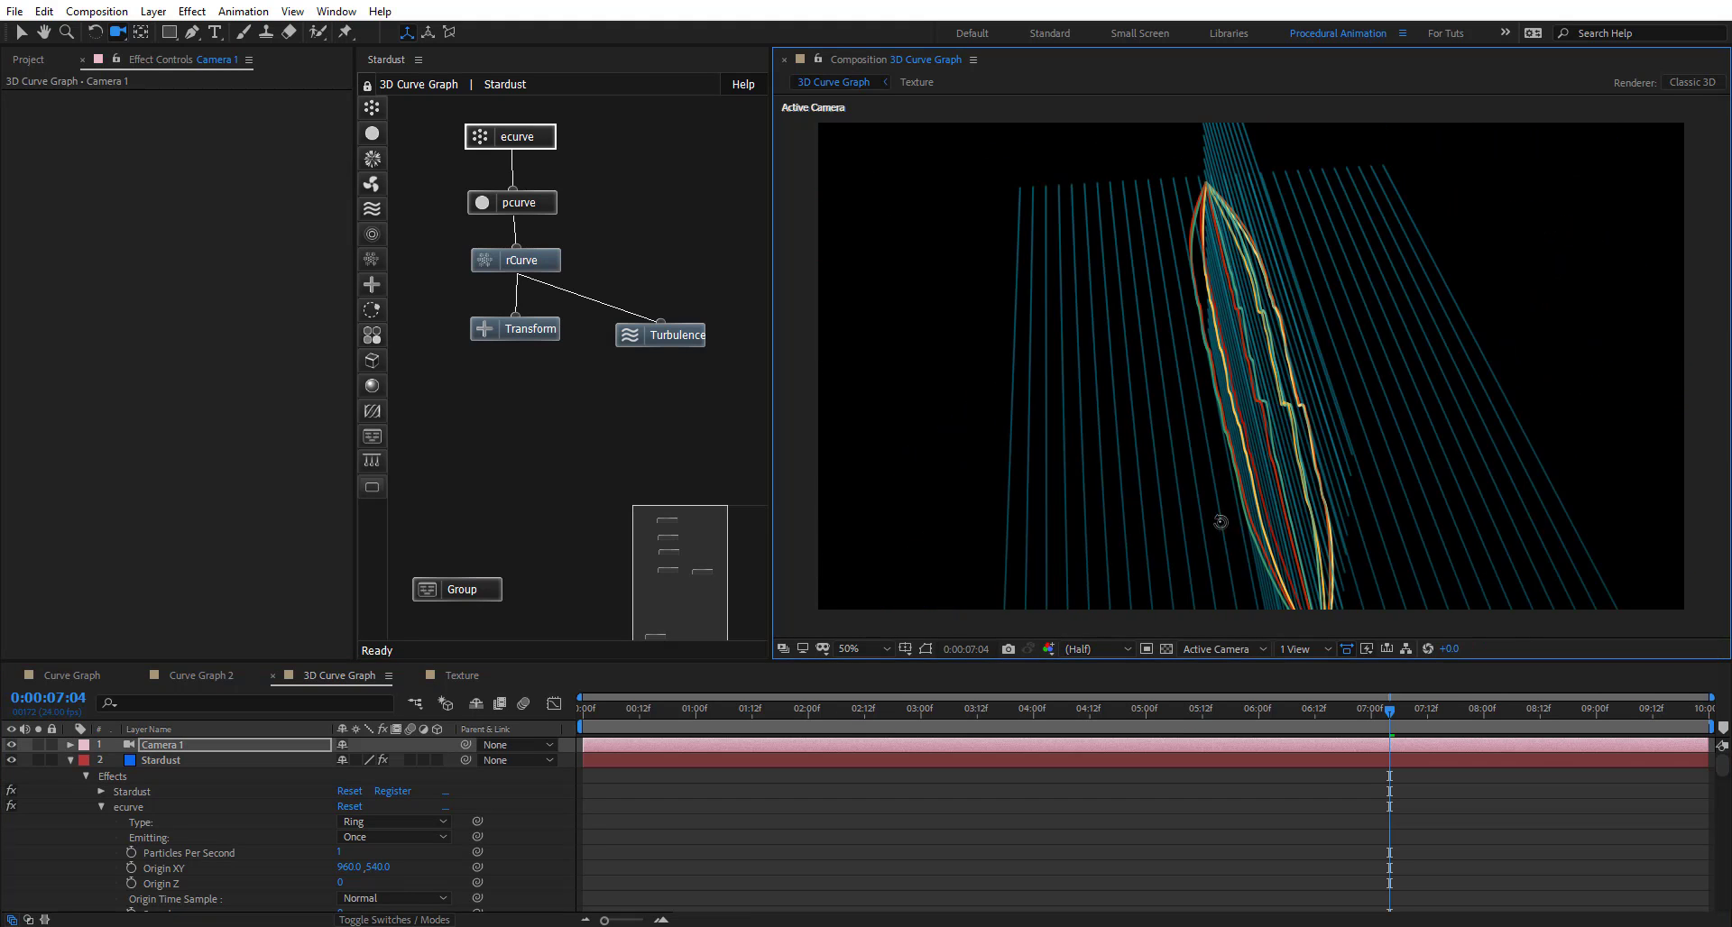
{"action": "left_click_drag", "start_coordinate": [1218, 520], "coordinate": [1213, 470]}
{"action": "left_click", "coordinate": [11, 745]}
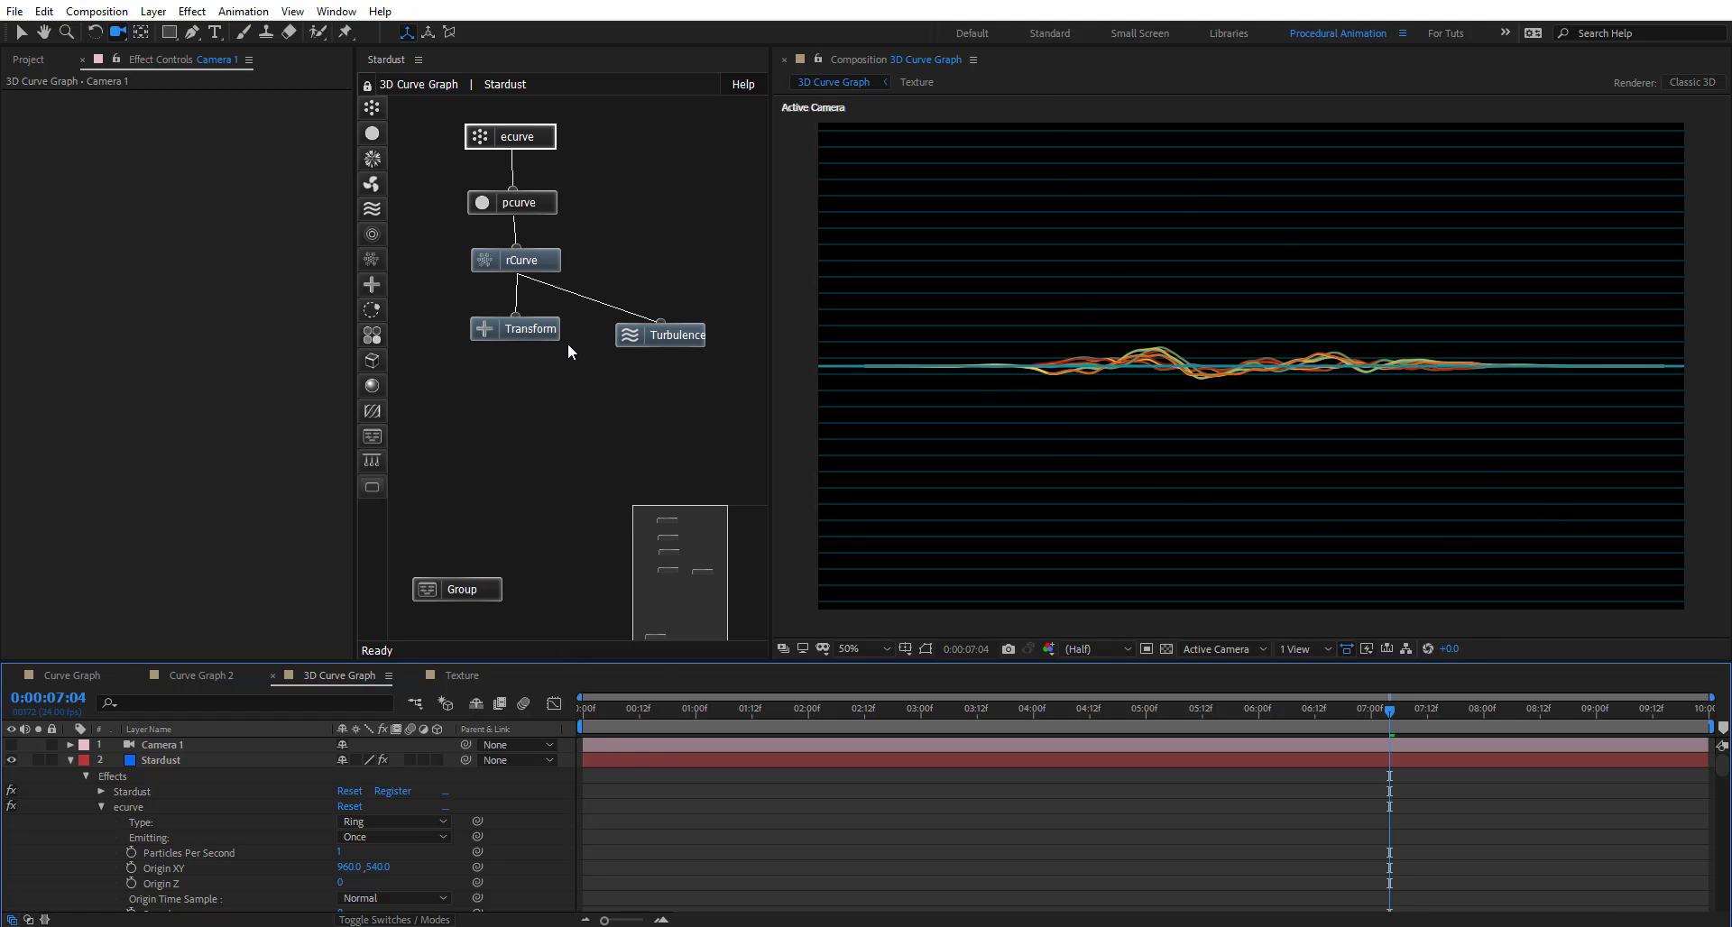
Increase the Turbulence Position offset to about 220 and scrub the playhead to preview the rippling curves
{"action": "left_click", "coordinate": [689, 334]}
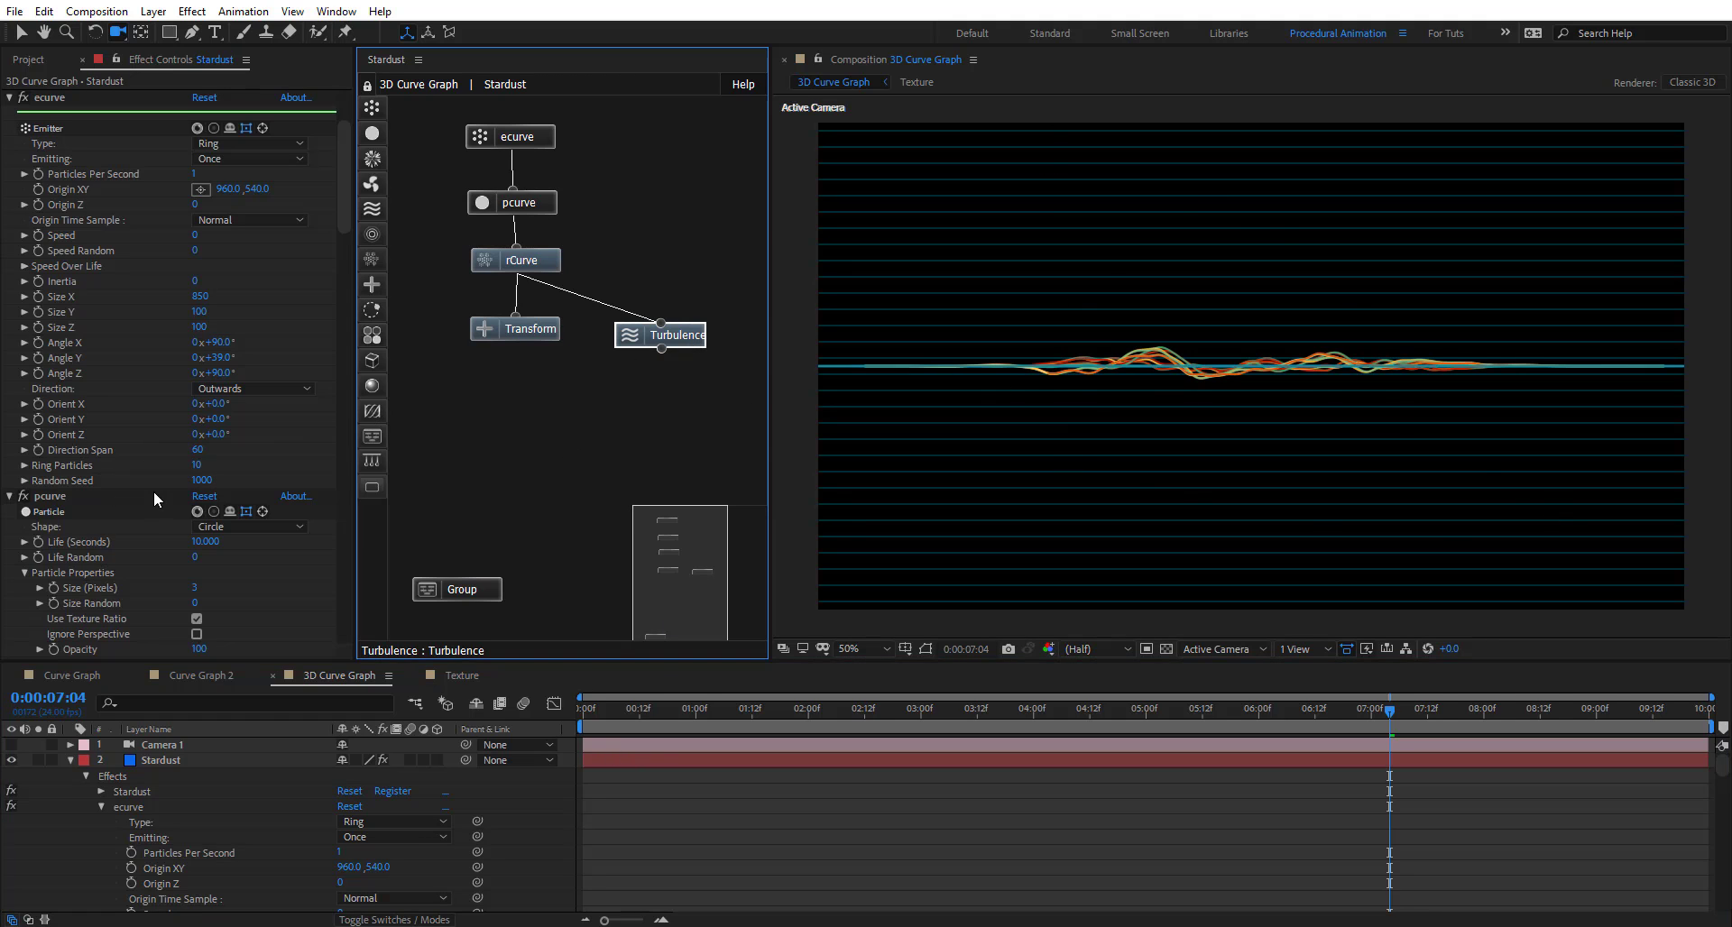
{"action": "scroll", "coordinate": [149, 514], "scroll_direction": "down", "scroll_amount": 5}
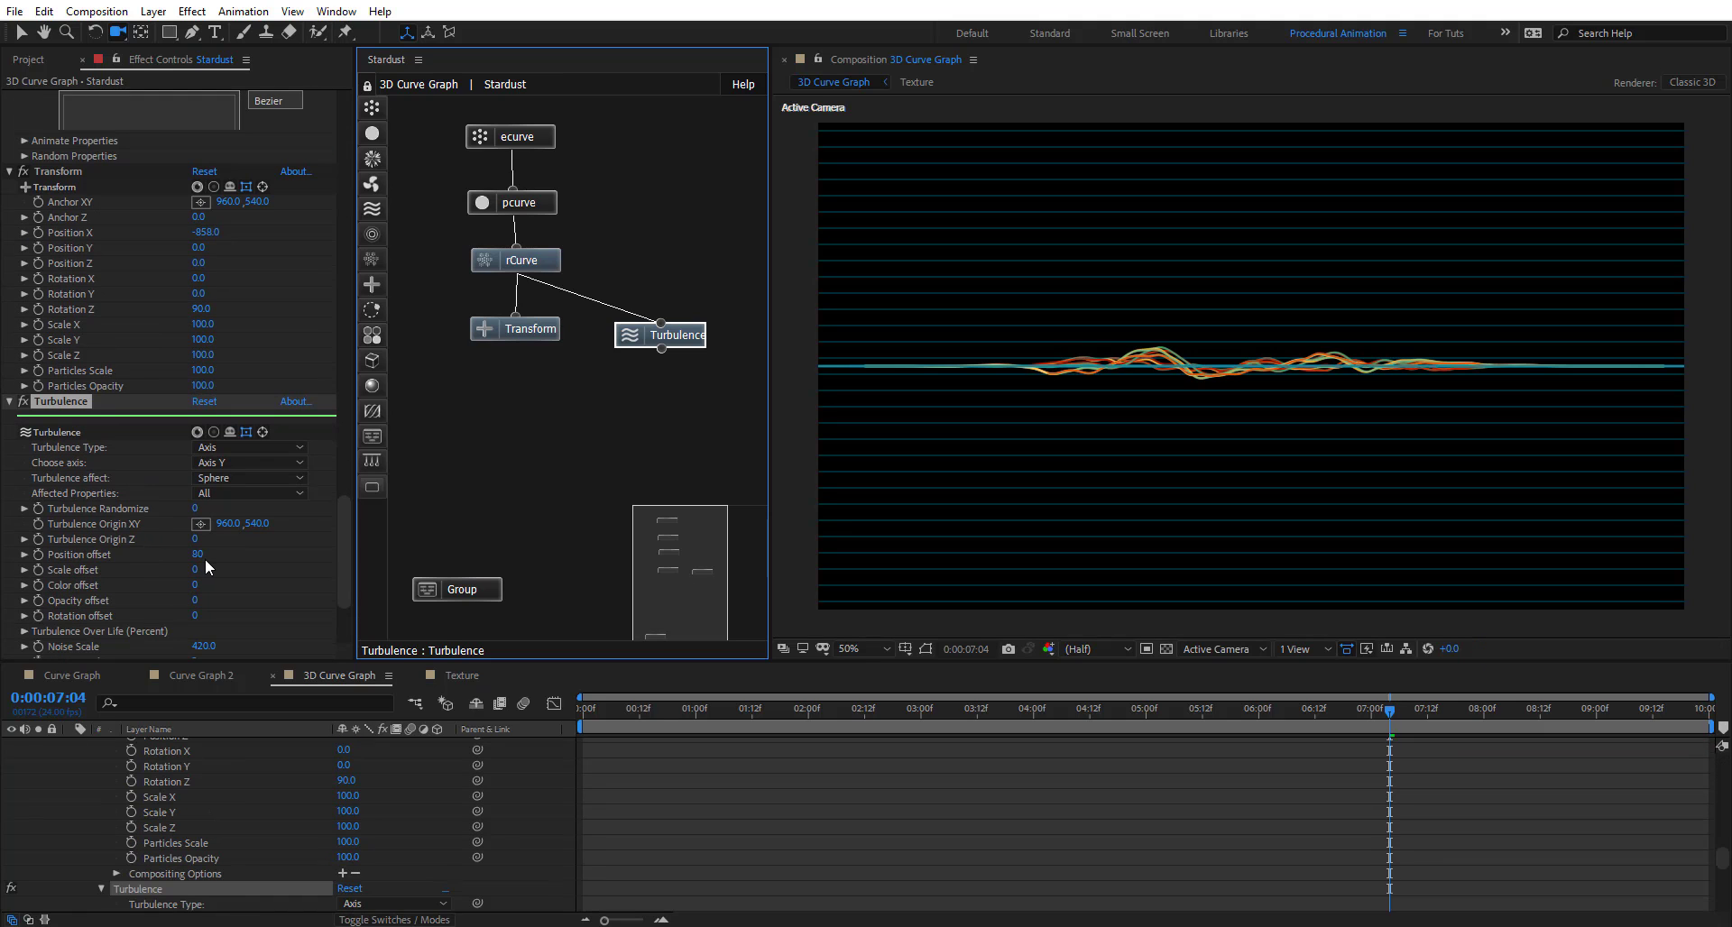
{"action": "left_click", "coordinate": [202, 556]}
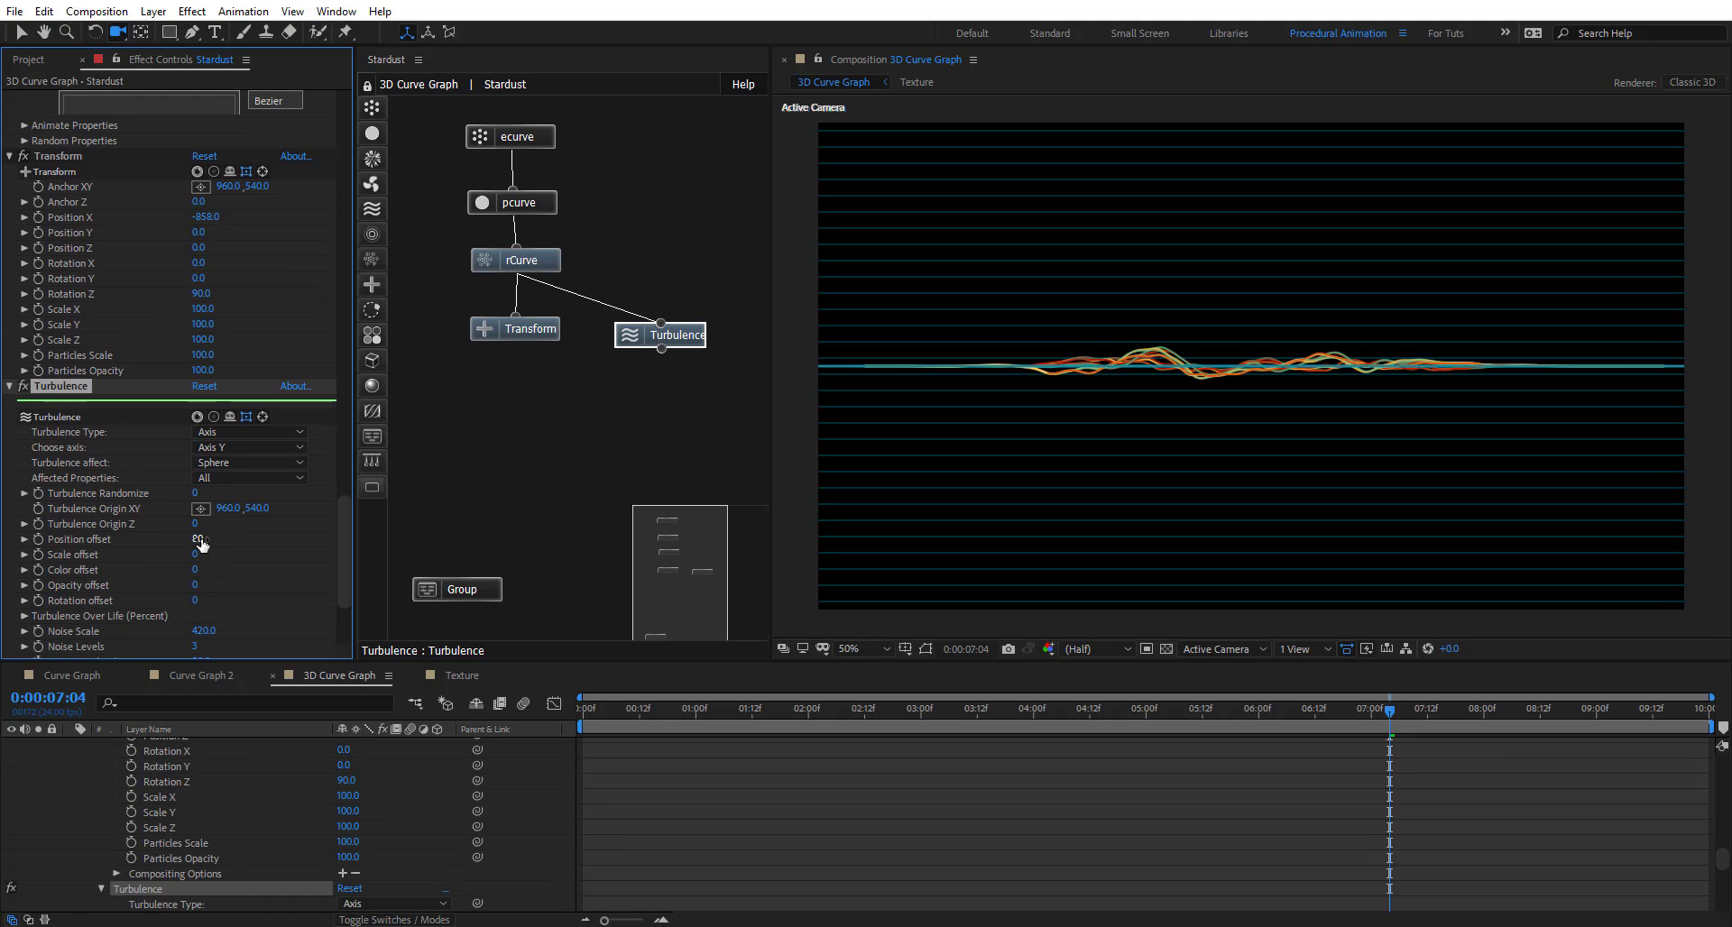
{"action": "left_click_drag", "start_coordinate": [205, 538], "coordinate": [222, 542]}
{"action": "left_click_drag", "start_coordinate": [705, 722], "coordinate": [588, 721]}
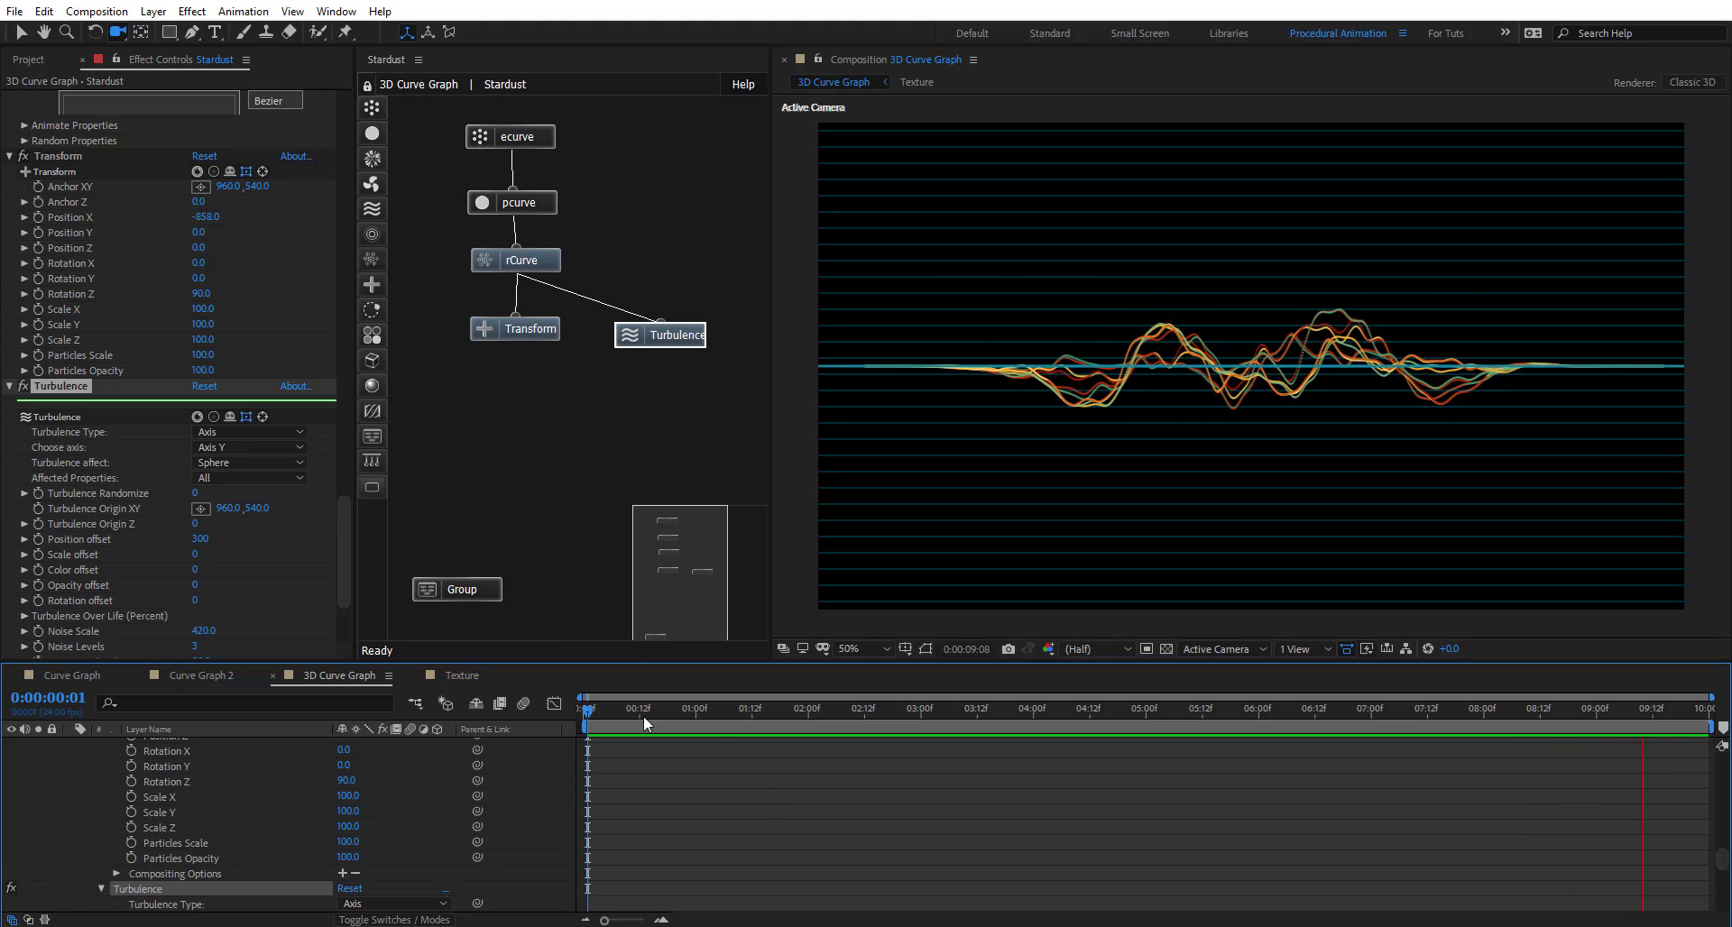
{"action": "left_click_drag", "start_coordinate": [624, 710], "coordinate": [1287, 715]}
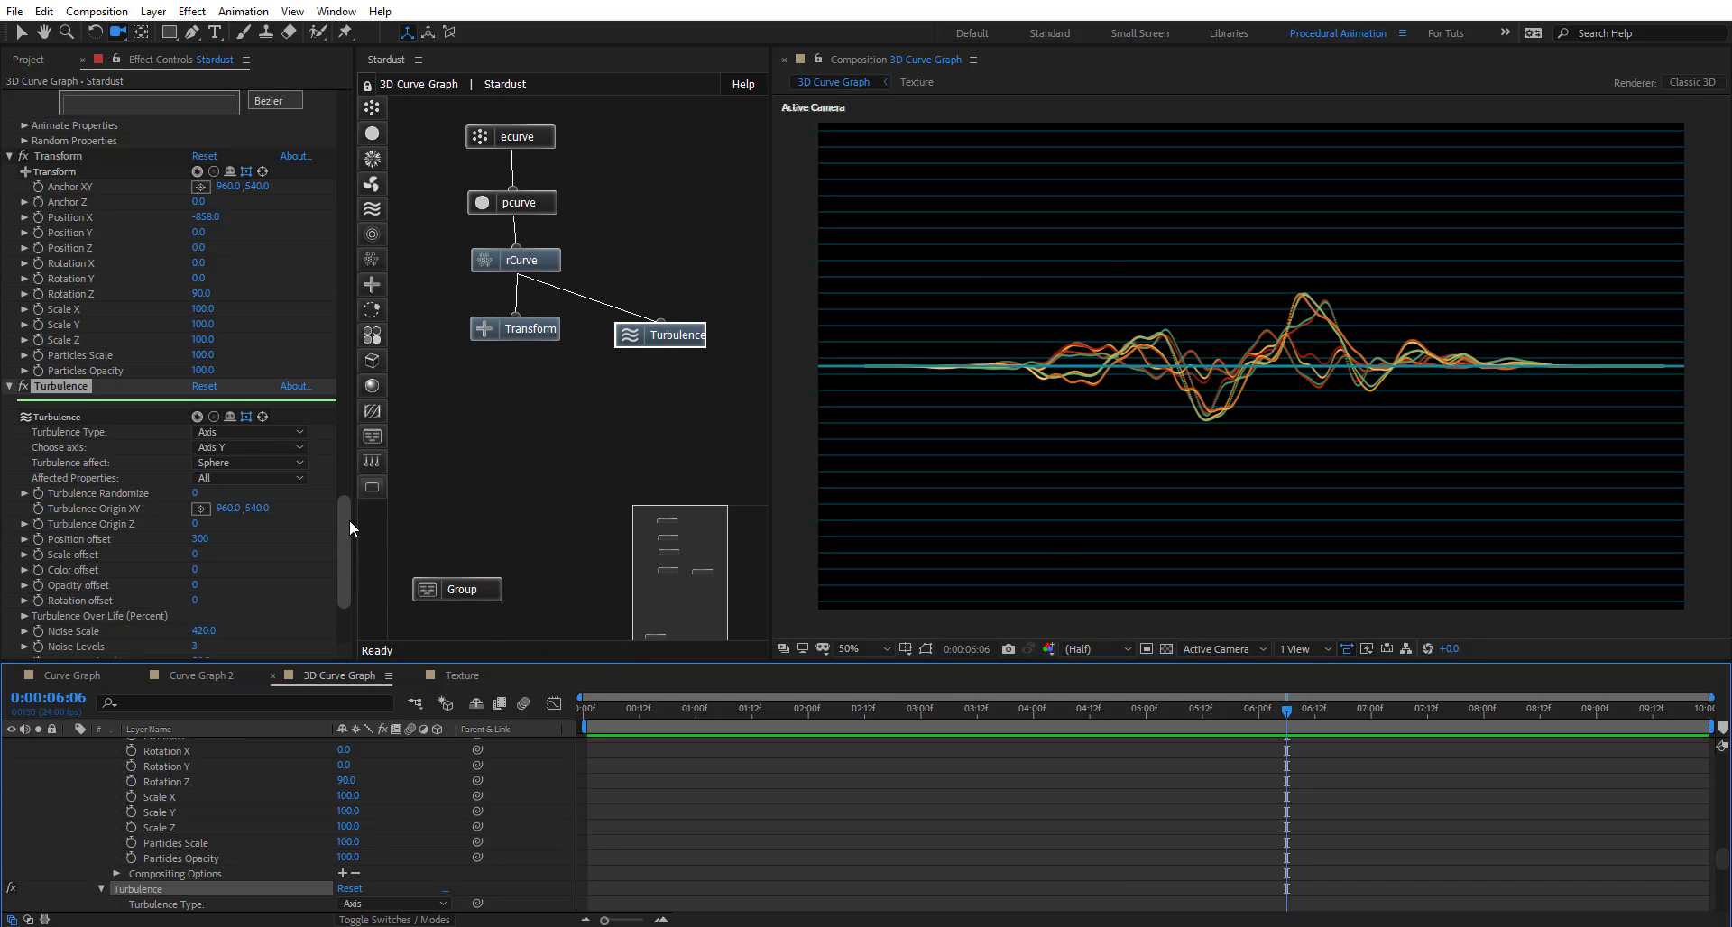
{"action": "left_click_drag", "start_coordinate": [349, 520], "coordinate": [354, 559]}
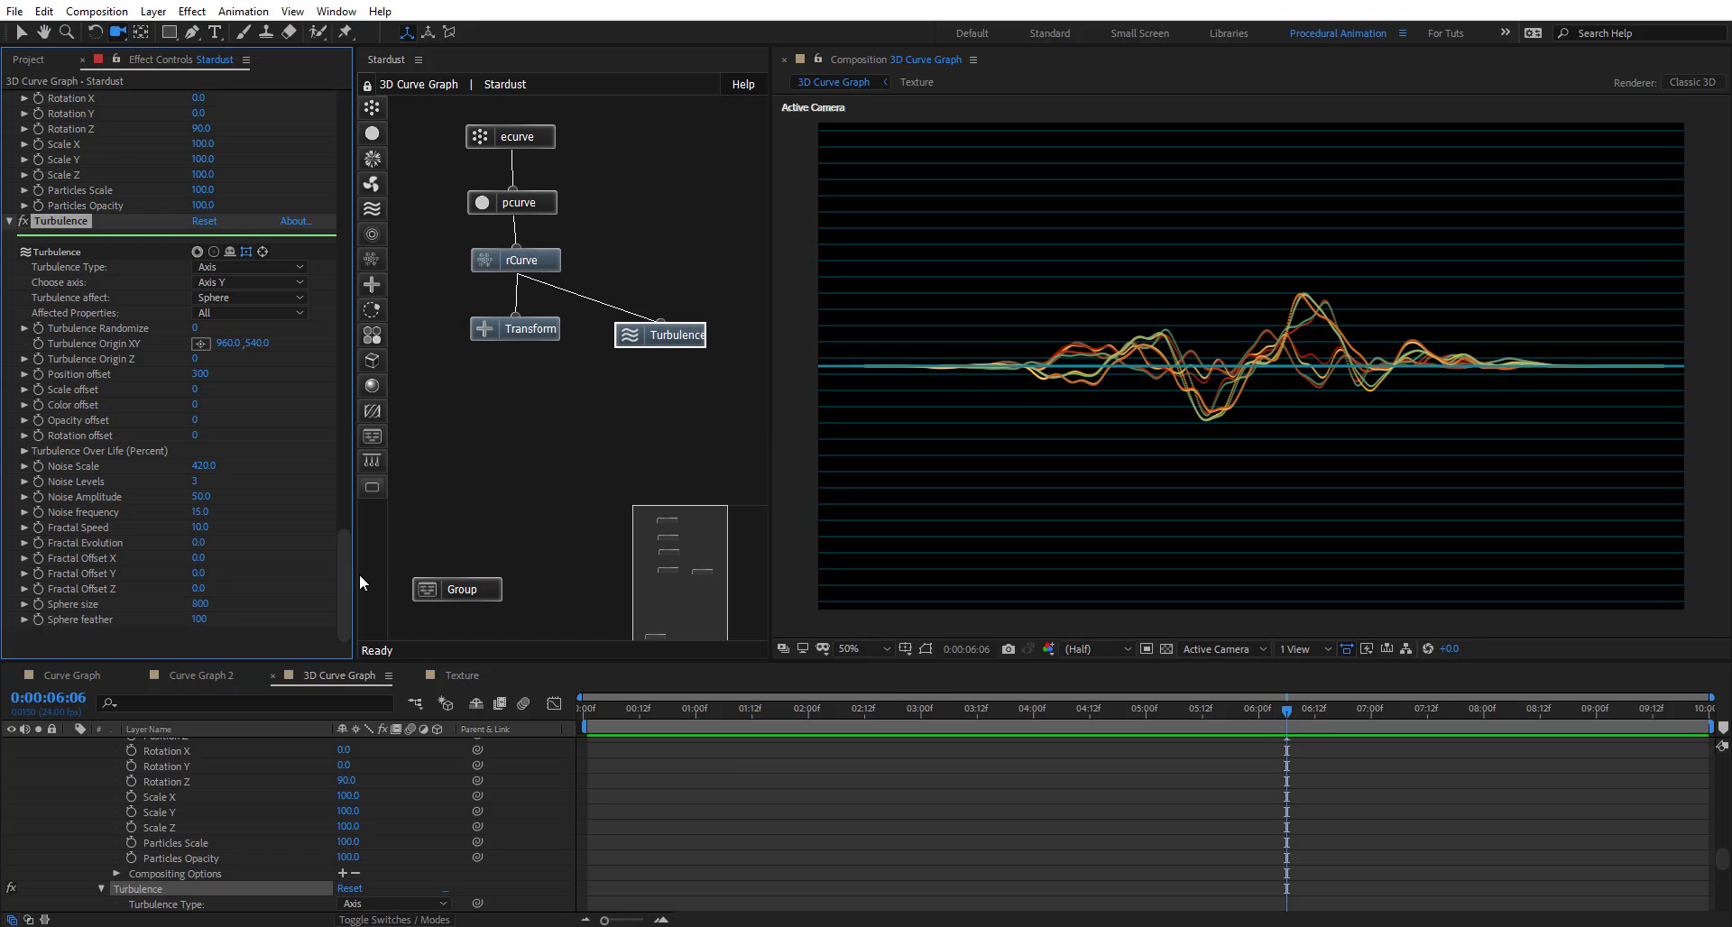
Set Fractal Speed to 0 and keyframe Fractal Offset X from 0 at the start to 50 near the end
{"action": "left_click", "coordinate": [202, 528]}
{"action": "key", "text": "Return"}
{"action": "left_click", "coordinate": [606, 714]}
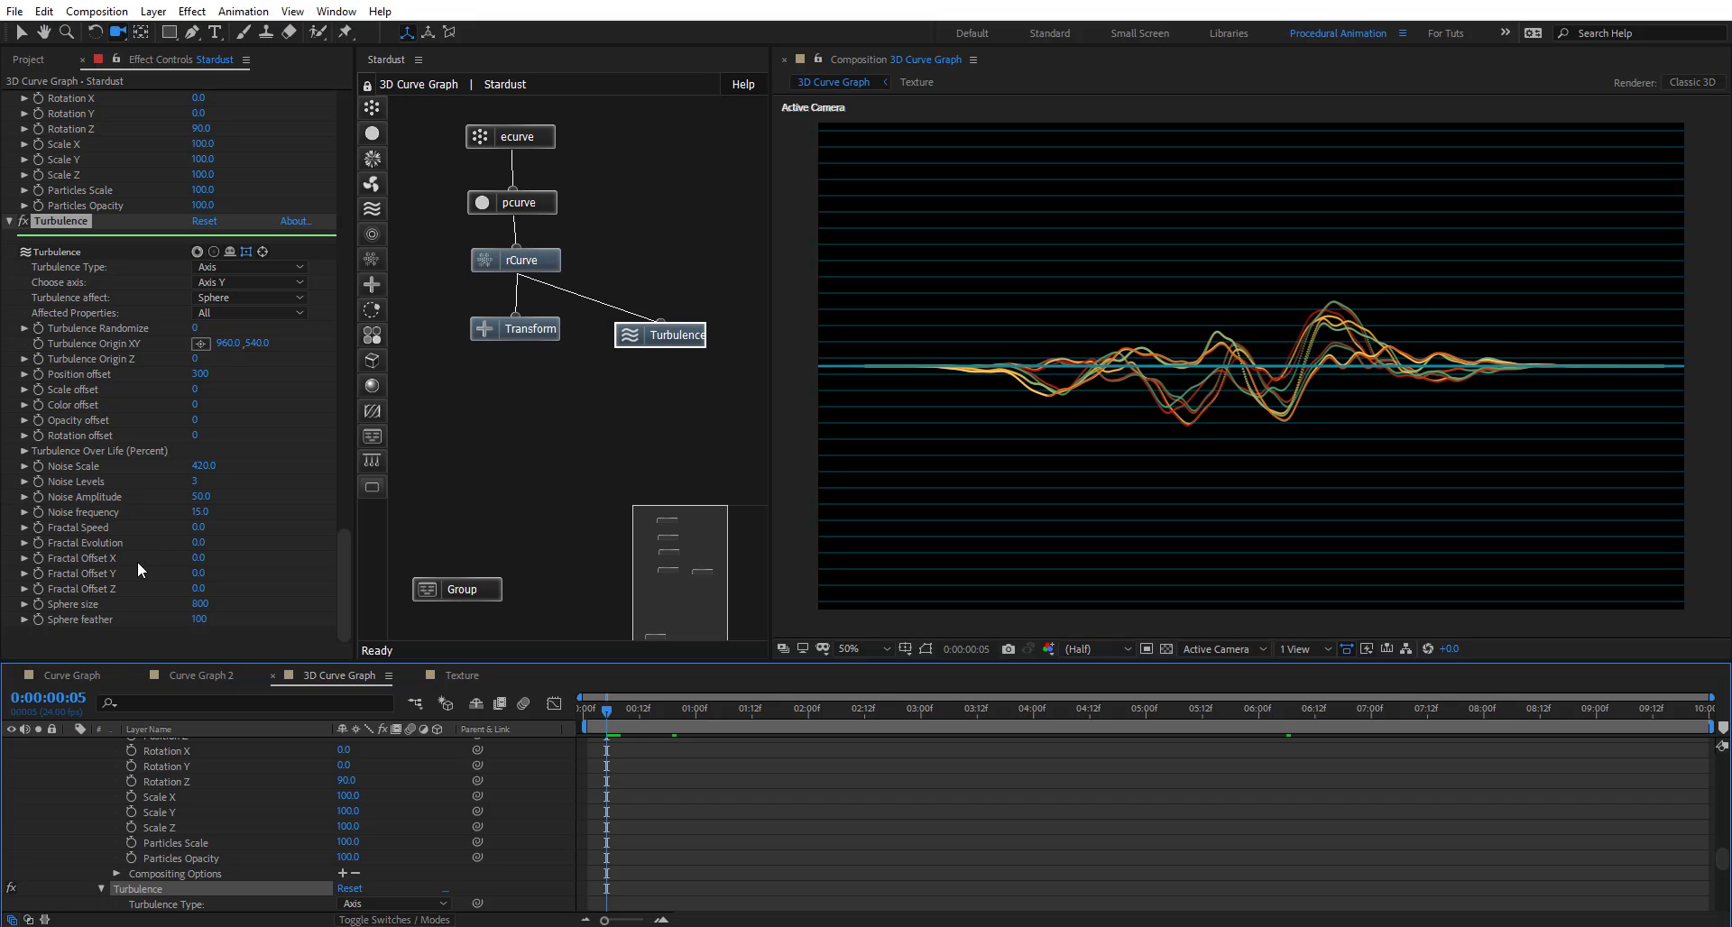
{"action": "left_click", "coordinate": [39, 558]}
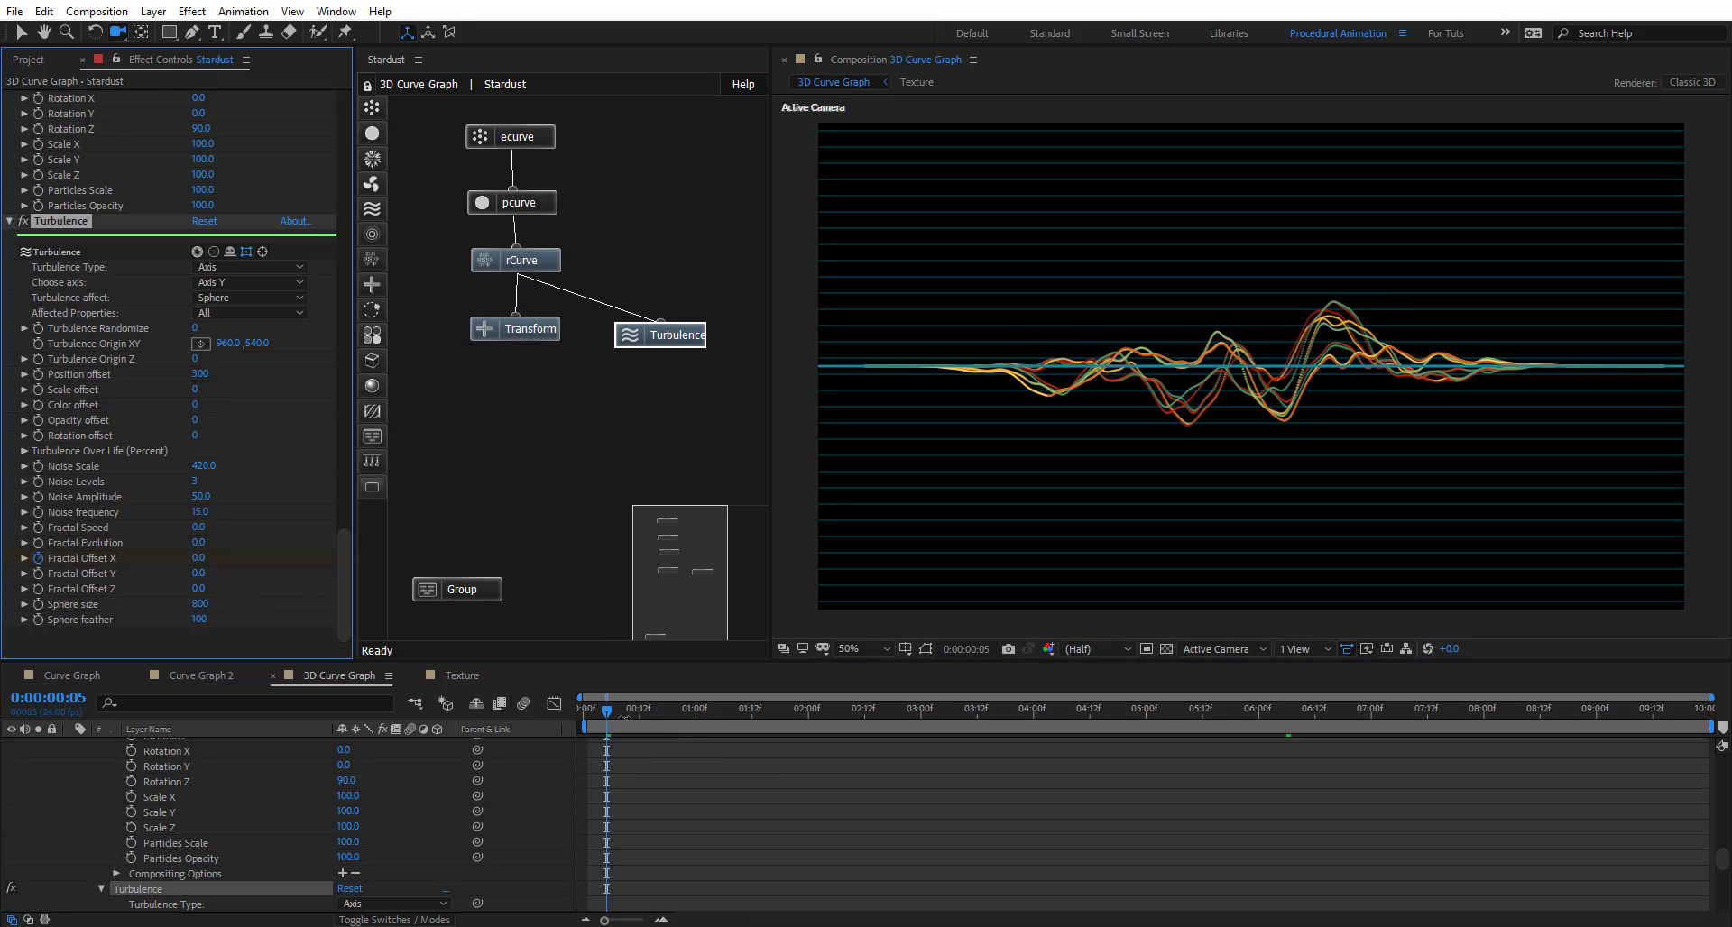
{"action": "left_click_drag", "start_coordinate": [622, 722], "coordinate": [1678, 732]}
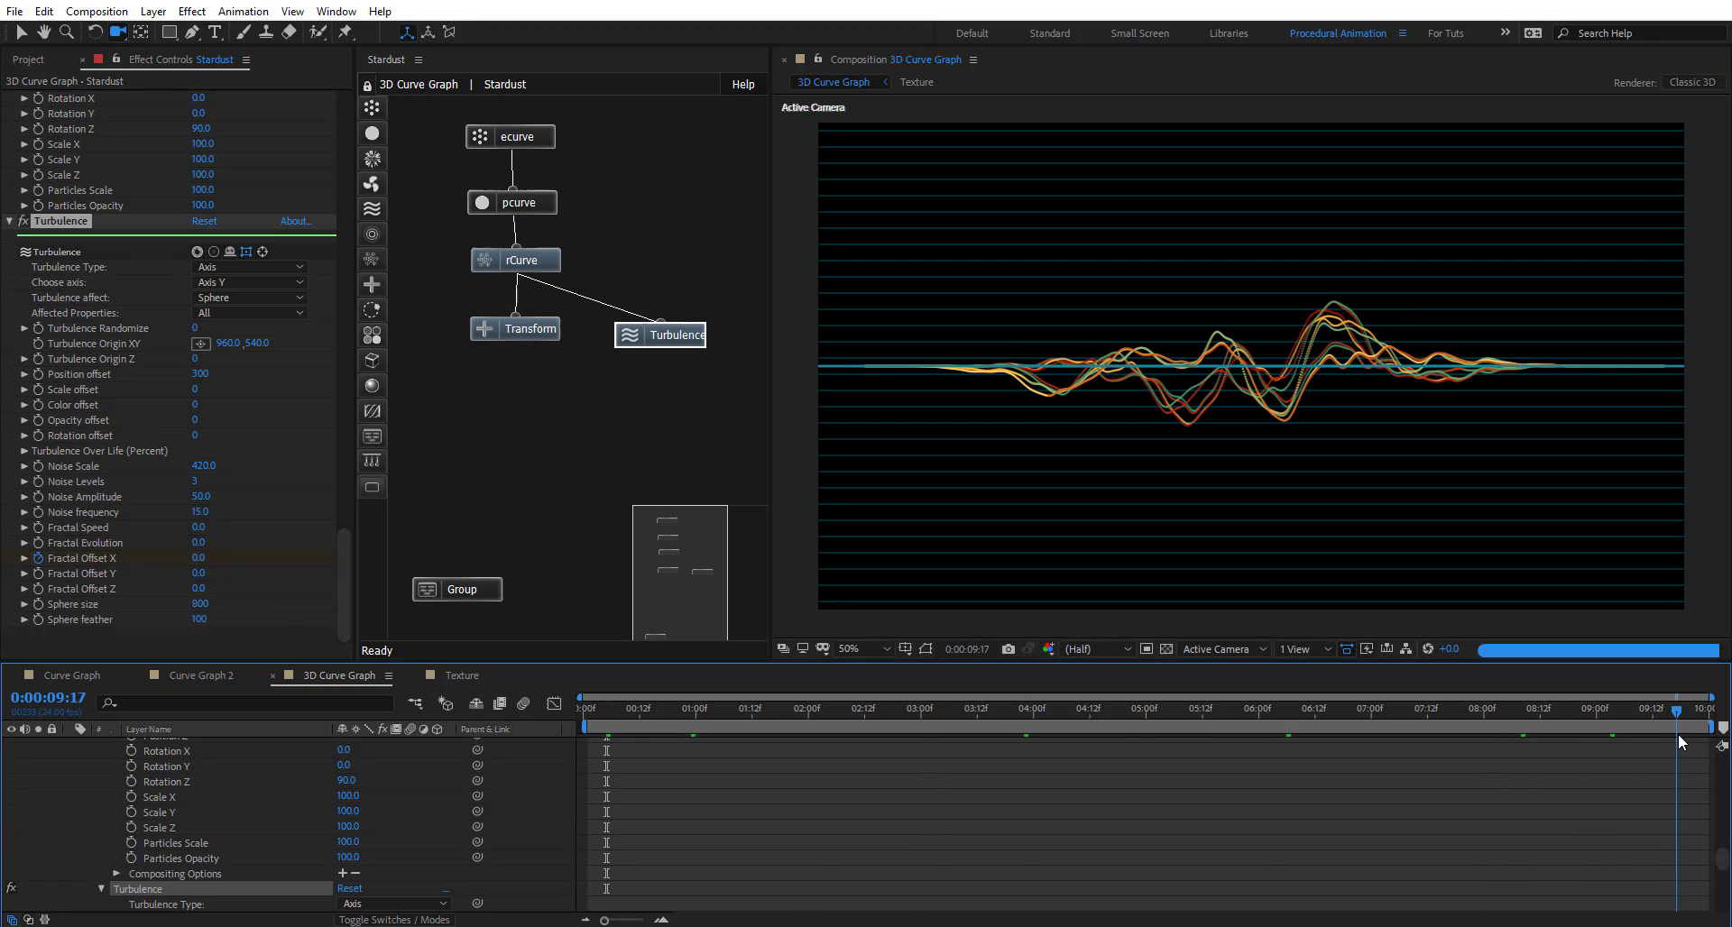
{"action": "left_click", "coordinate": [199, 558]}
{"action": "type", "text": "50"}
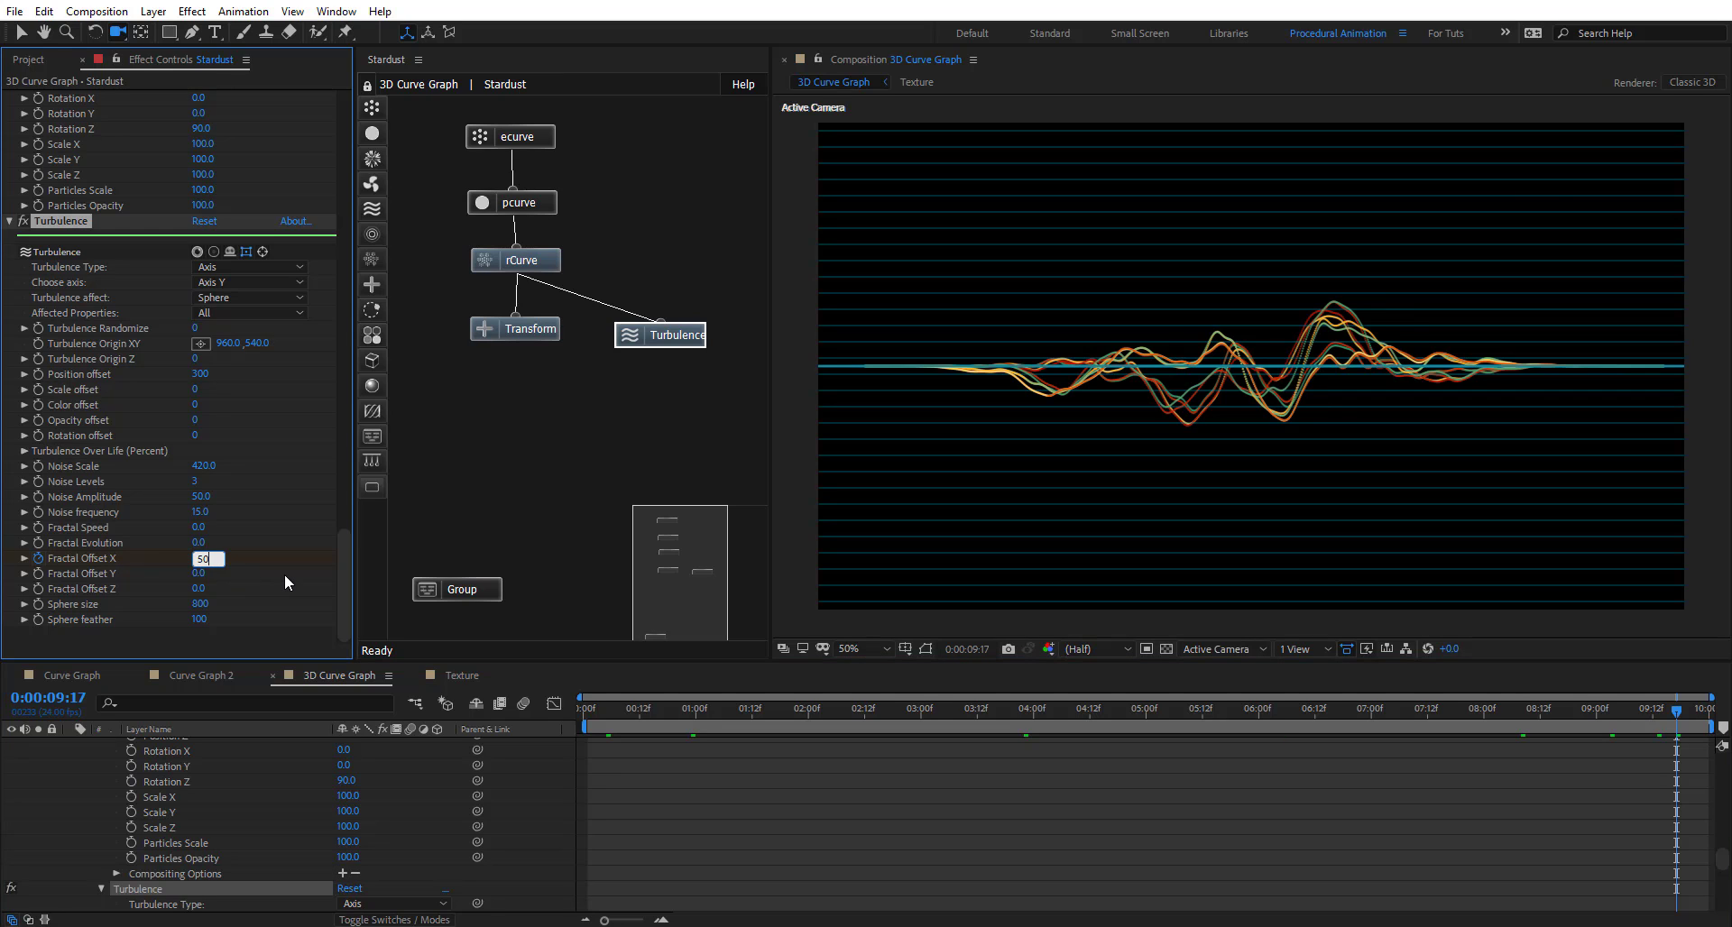
{"action": "key", "text": "Return"}
Move both Fractal Offset X keyframes past the composition's start and end, then preview the drift
{"action": "scroll", "coordinate": [809, 802], "scroll_direction": "up", "scroll_amount": 15}
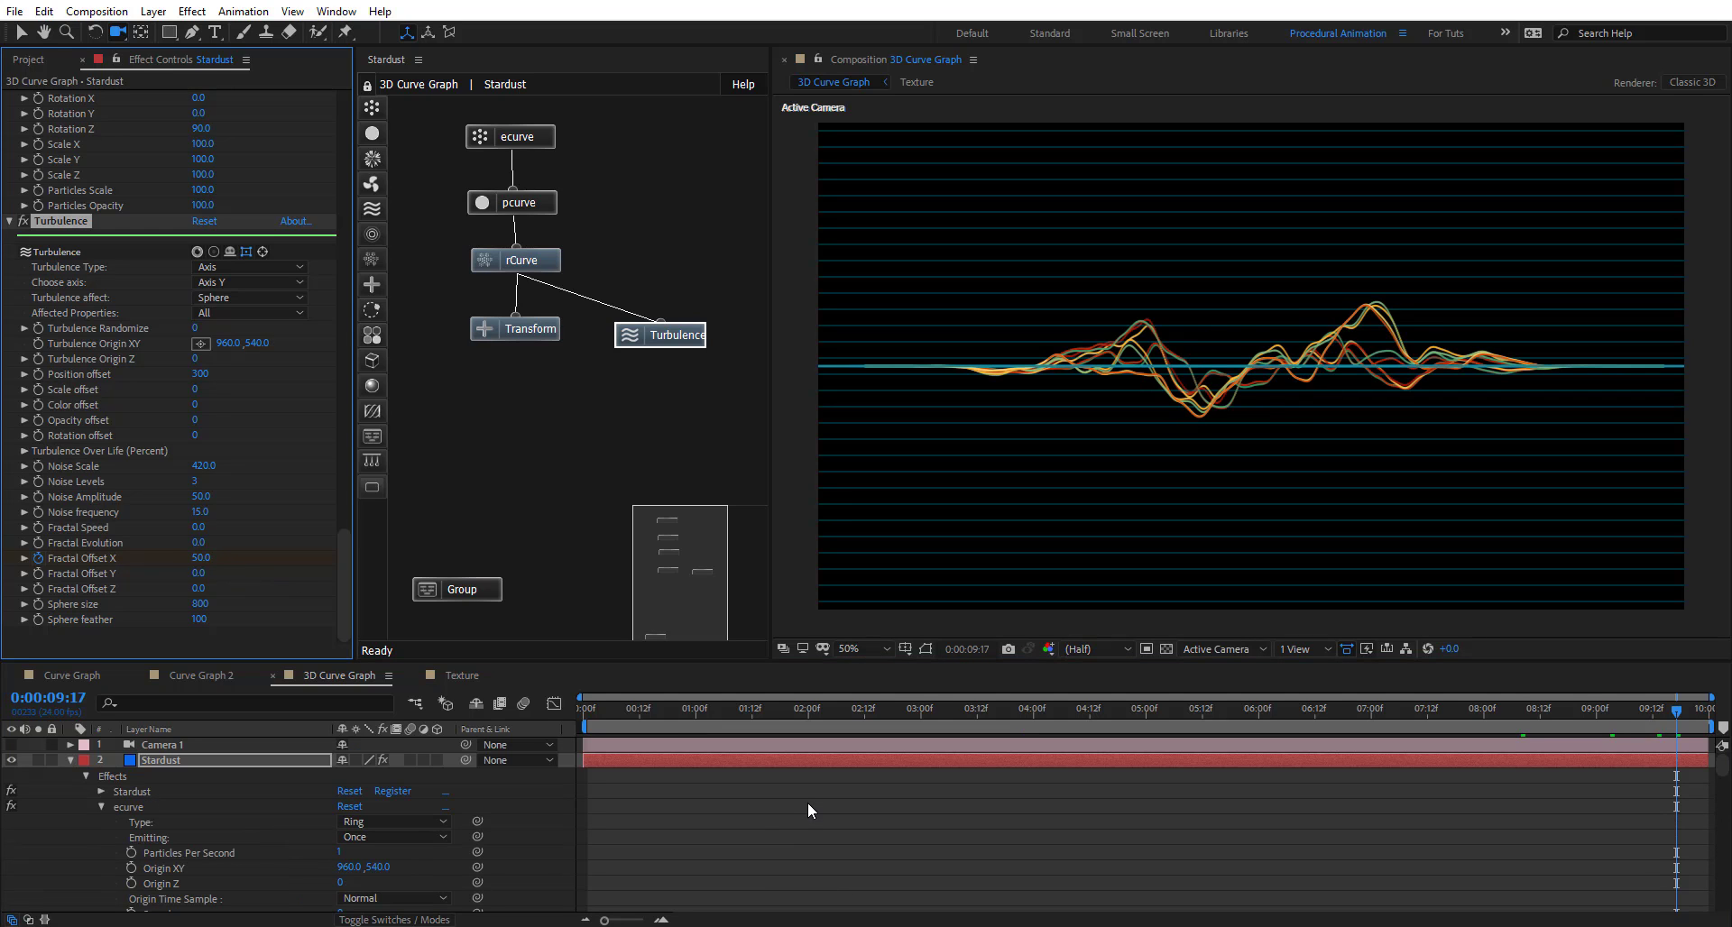
{"action": "key", "text": "u"}
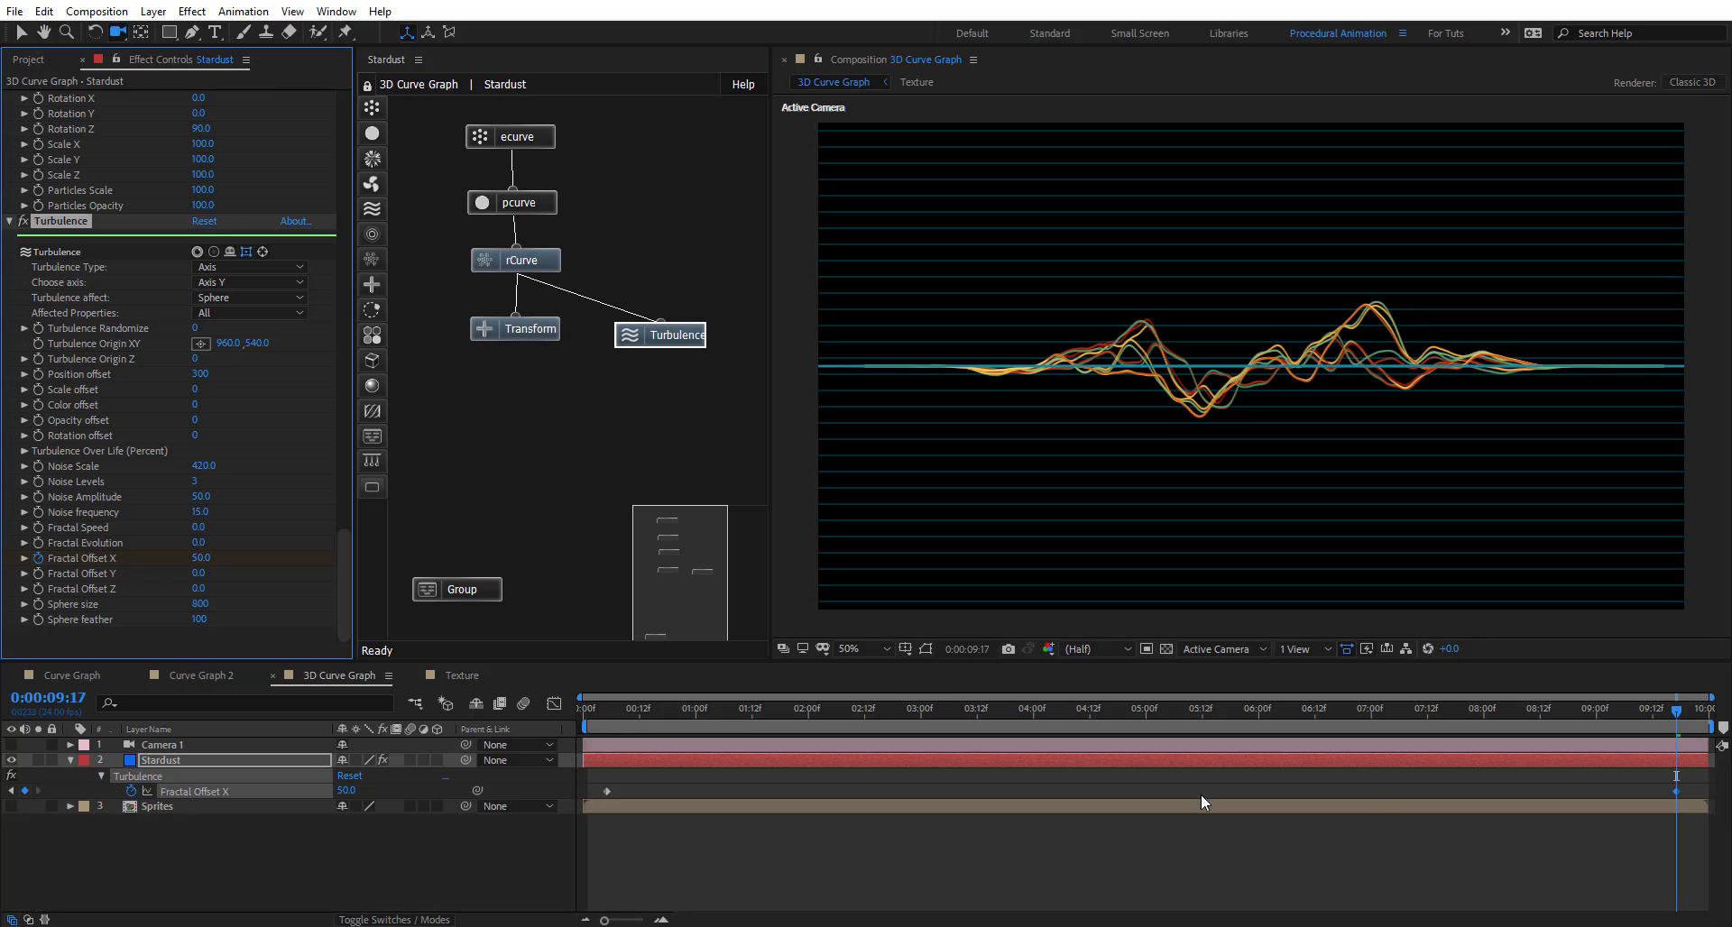
{"action": "left_click_drag", "start_coordinate": [1684, 777], "coordinate": [581, 852]}
{"action": "left_click_drag", "start_coordinate": [606, 790], "coordinate": [544, 792]}
{"action": "left_click_drag", "start_coordinate": [1680, 799], "coordinate": [1728, 799]}
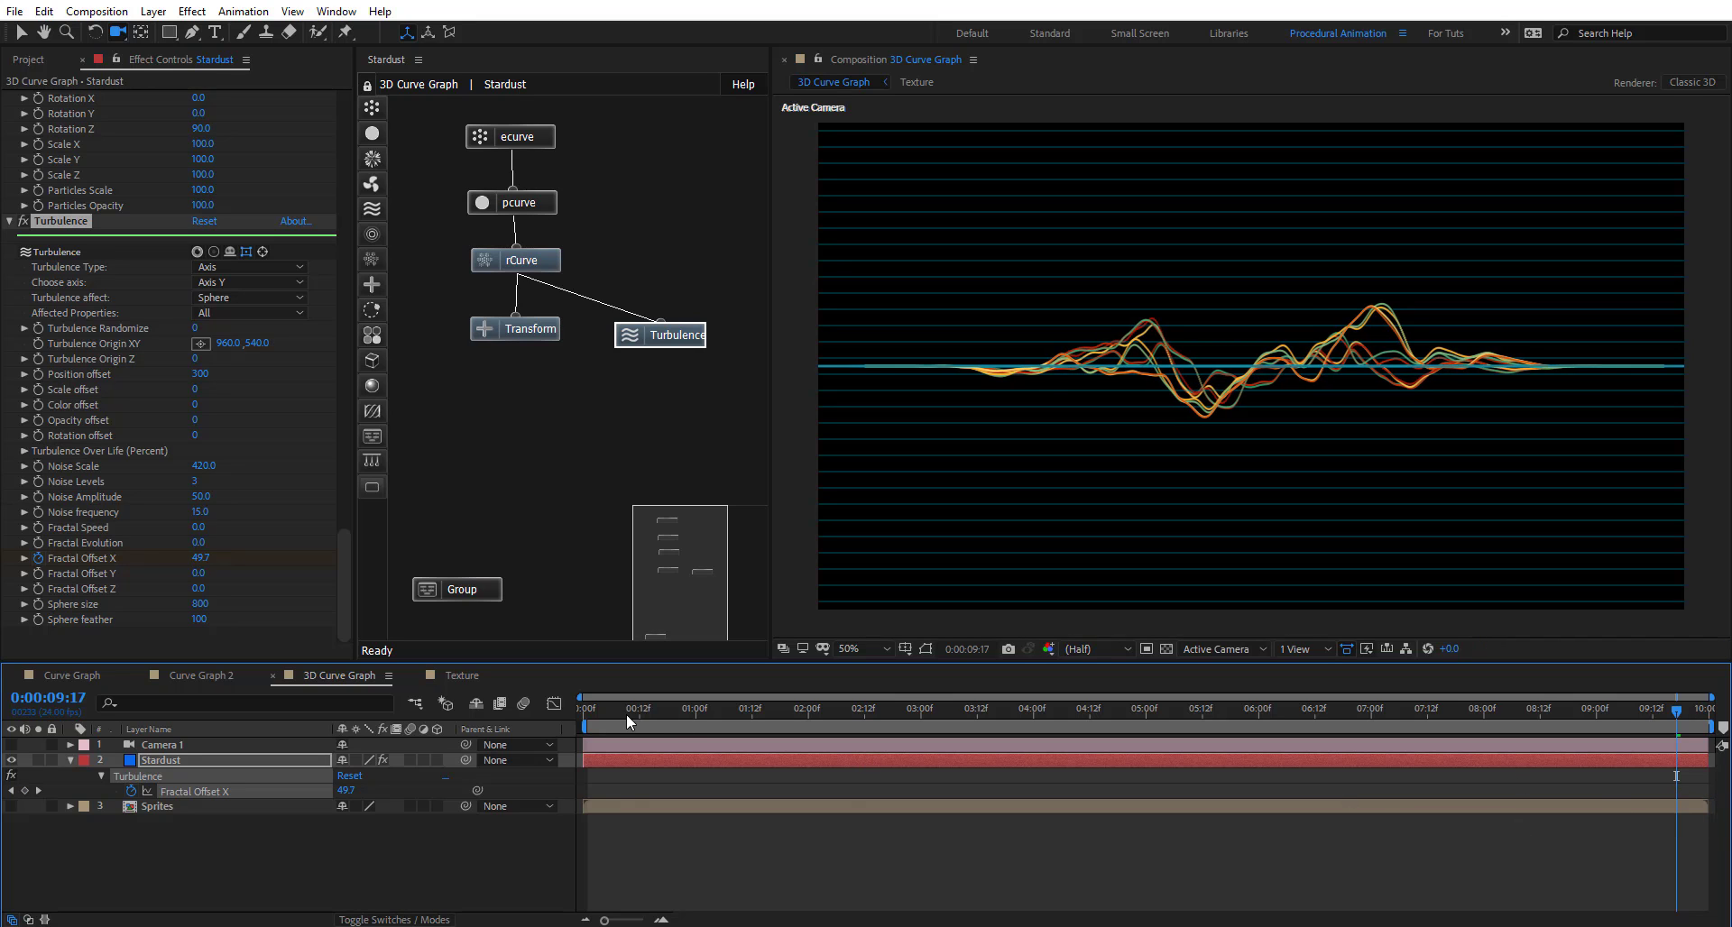
{"action": "left_click_drag", "start_coordinate": [625, 719], "coordinate": [596, 717]}
{"action": "key", "text": "space"}
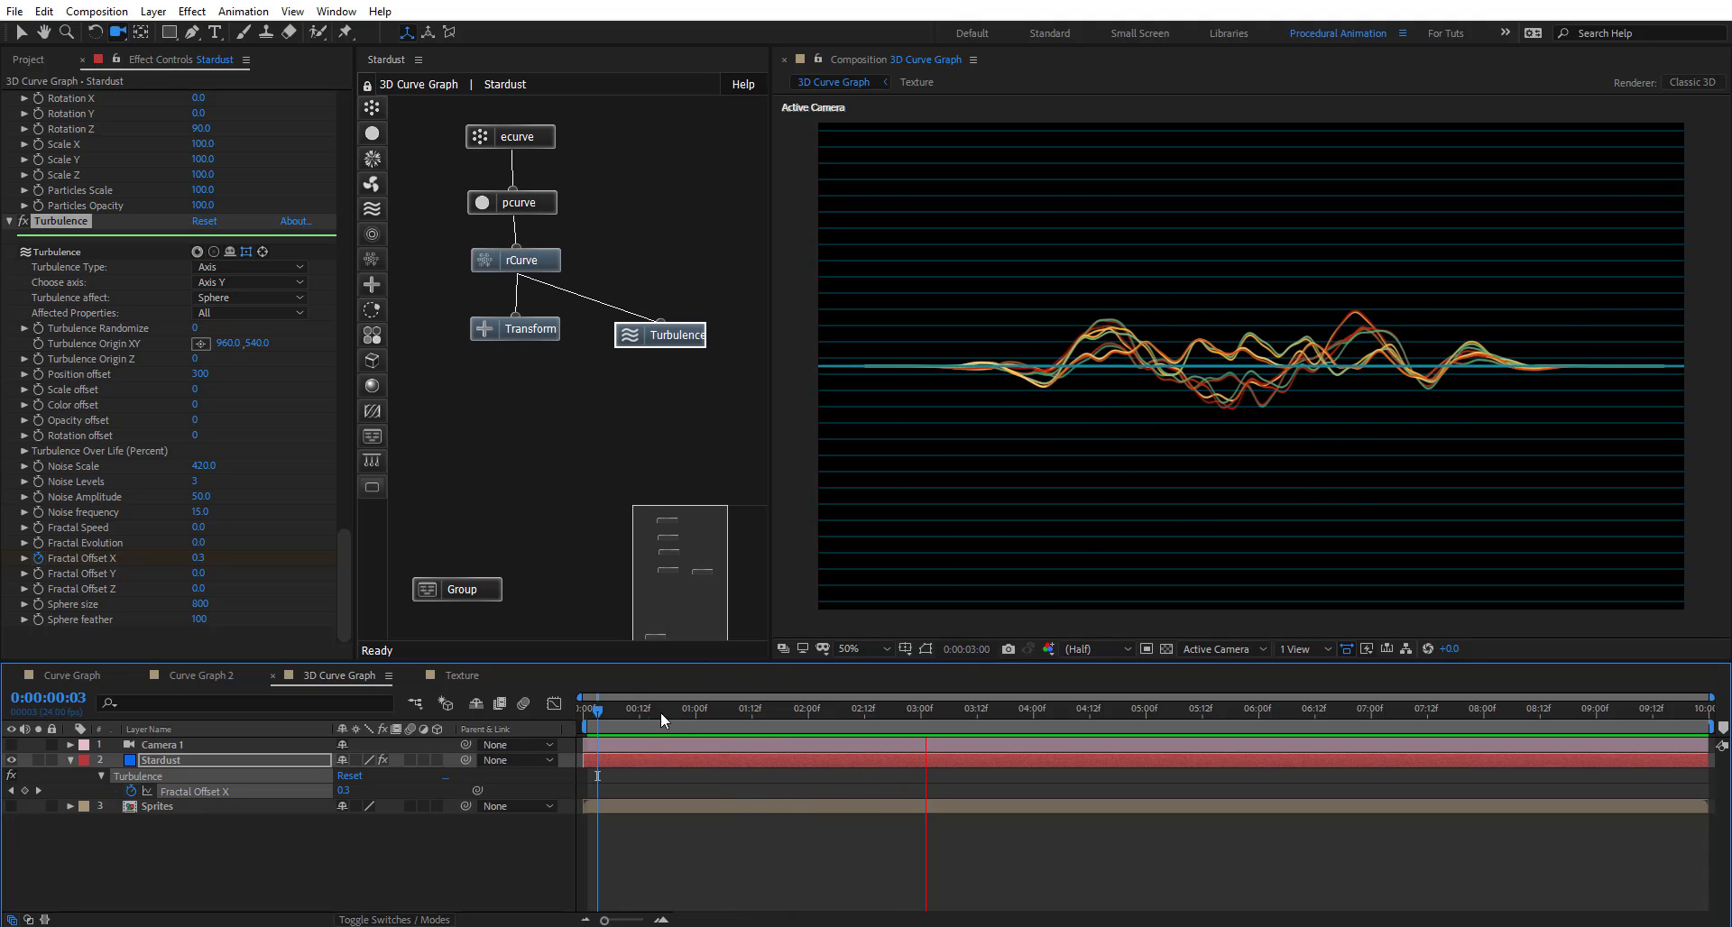
{"action": "left_click_drag", "start_coordinate": [652, 717], "coordinate": [878, 732]}
{"action": "left_click_drag", "start_coordinate": [199, 512], "coordinate": [211, 487]}
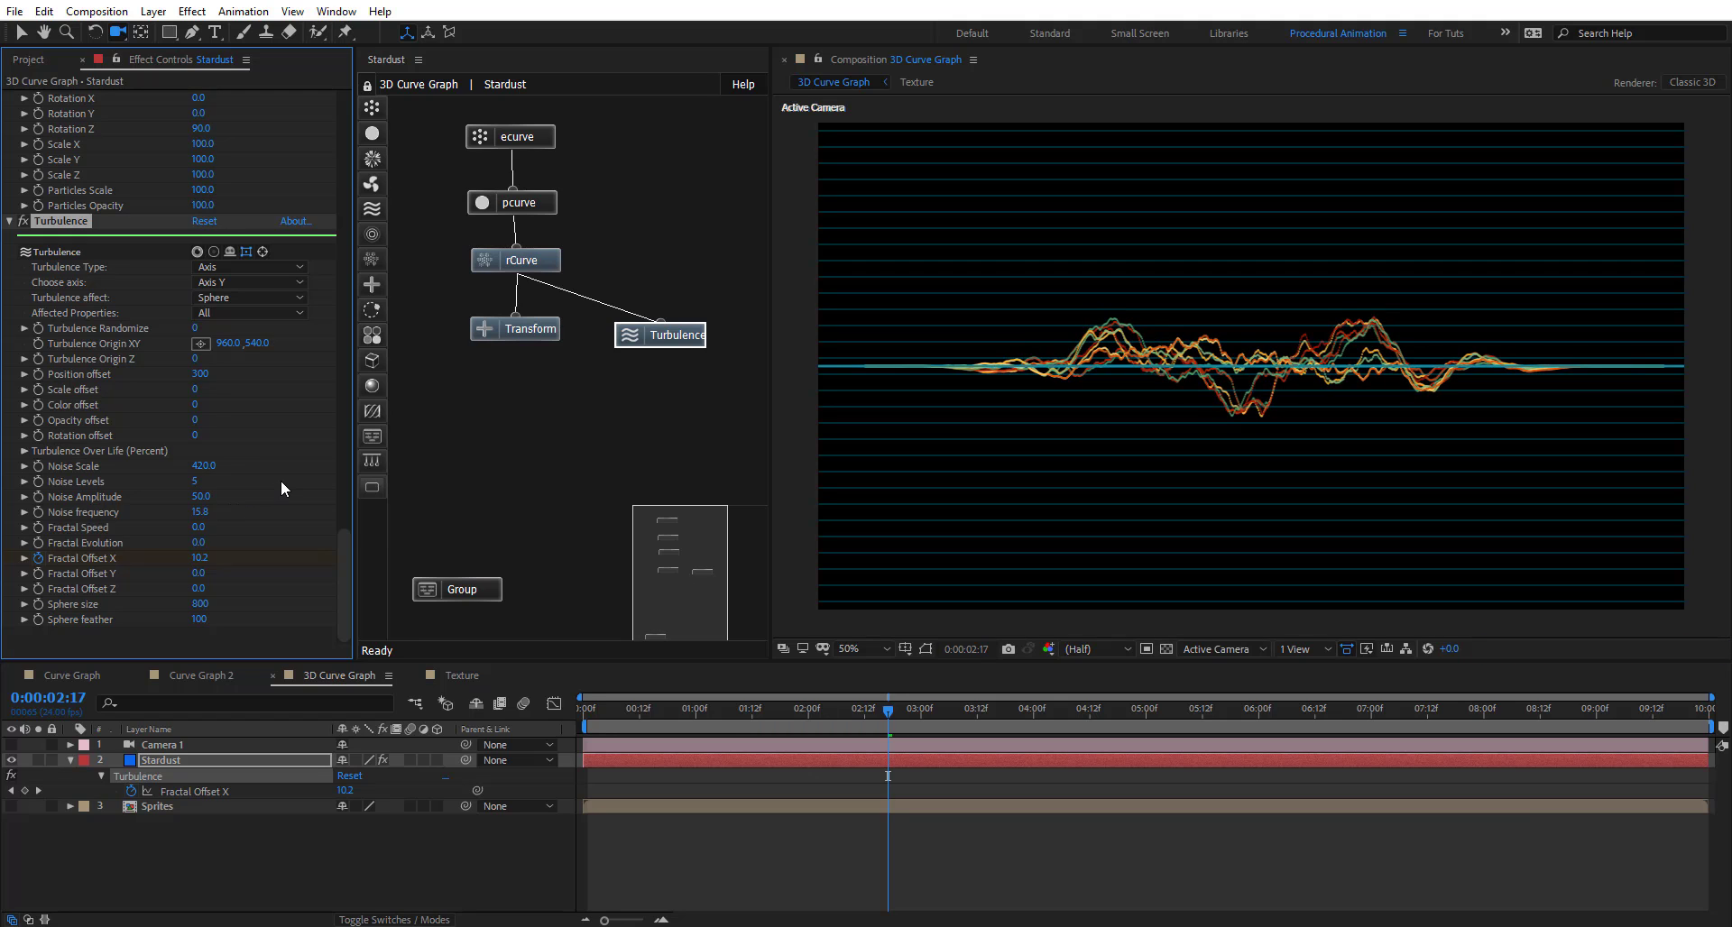
{"action": "key", "text": "ctrl+z"}
{"action": "scroll", "coordinate": [350, 506], "scroll_direction": "up", "scroll_amount": 5}
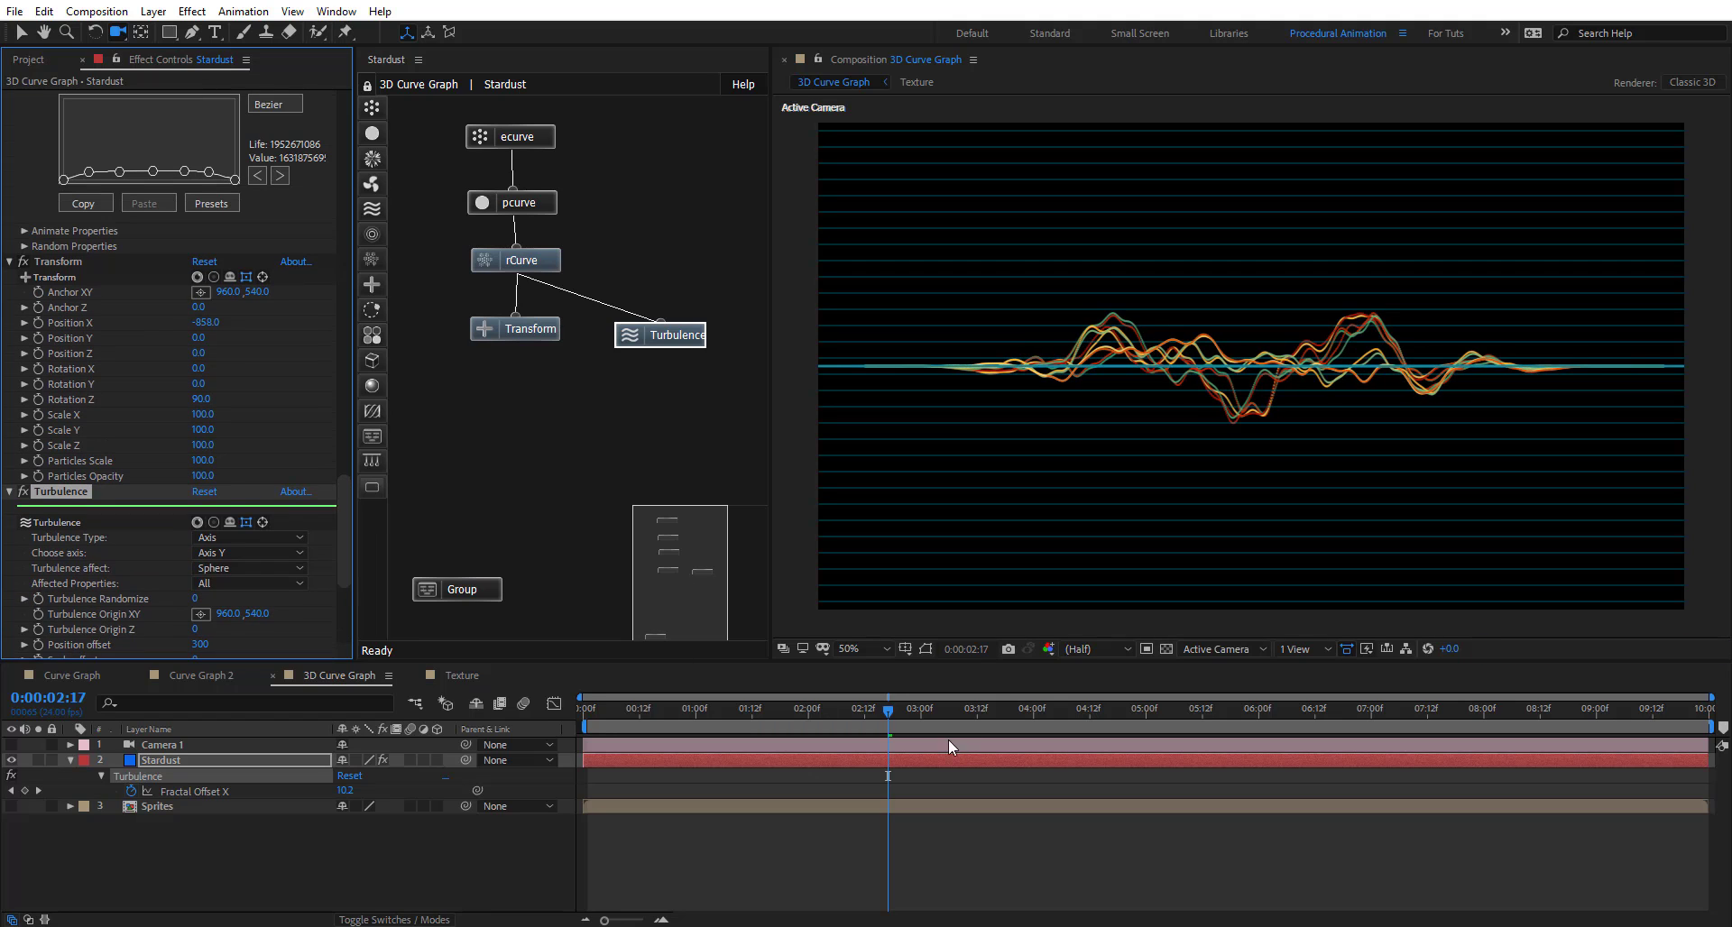
{"action": "left_click_drag", "start_coordinate": [890, 715], "coordinate": [981, 715]}
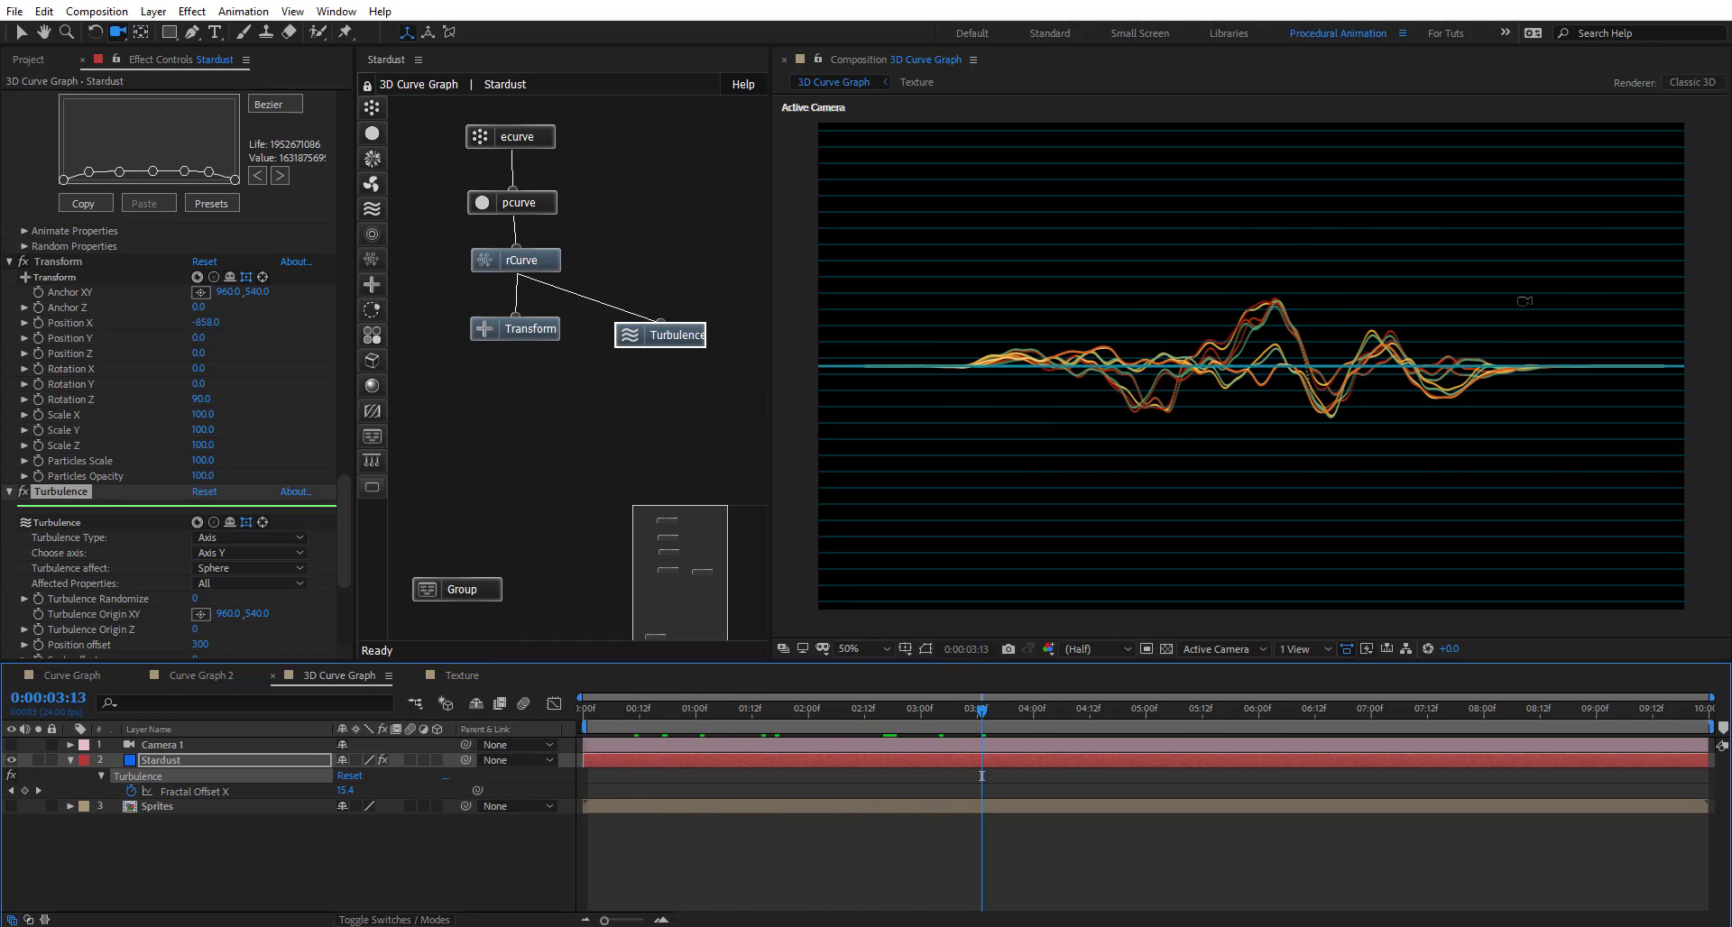
{"action": "left_click_drag", "start_coordinate": [970, 719], "coordinate": [756, 722]}
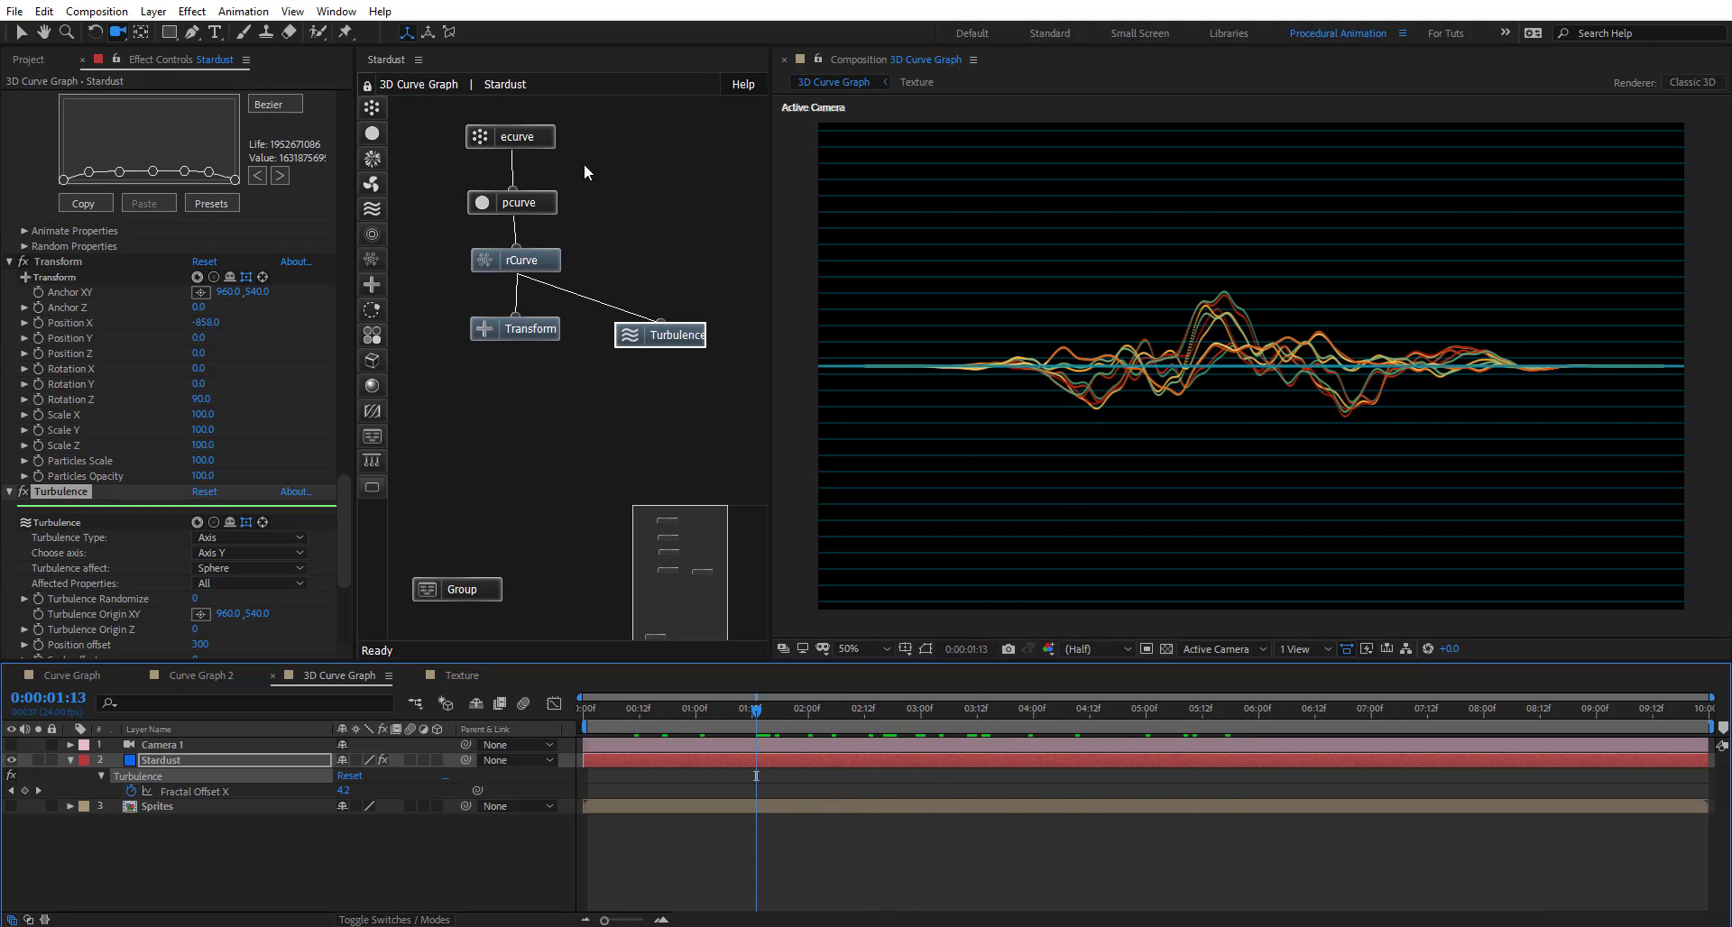
Duplicate the ecurve, pcurve and rCurve nodes and move the copies clear of the originals
{"action": "left_click_drag", "start_coordinate": [586, 111], "coordinate": [478, 327]}
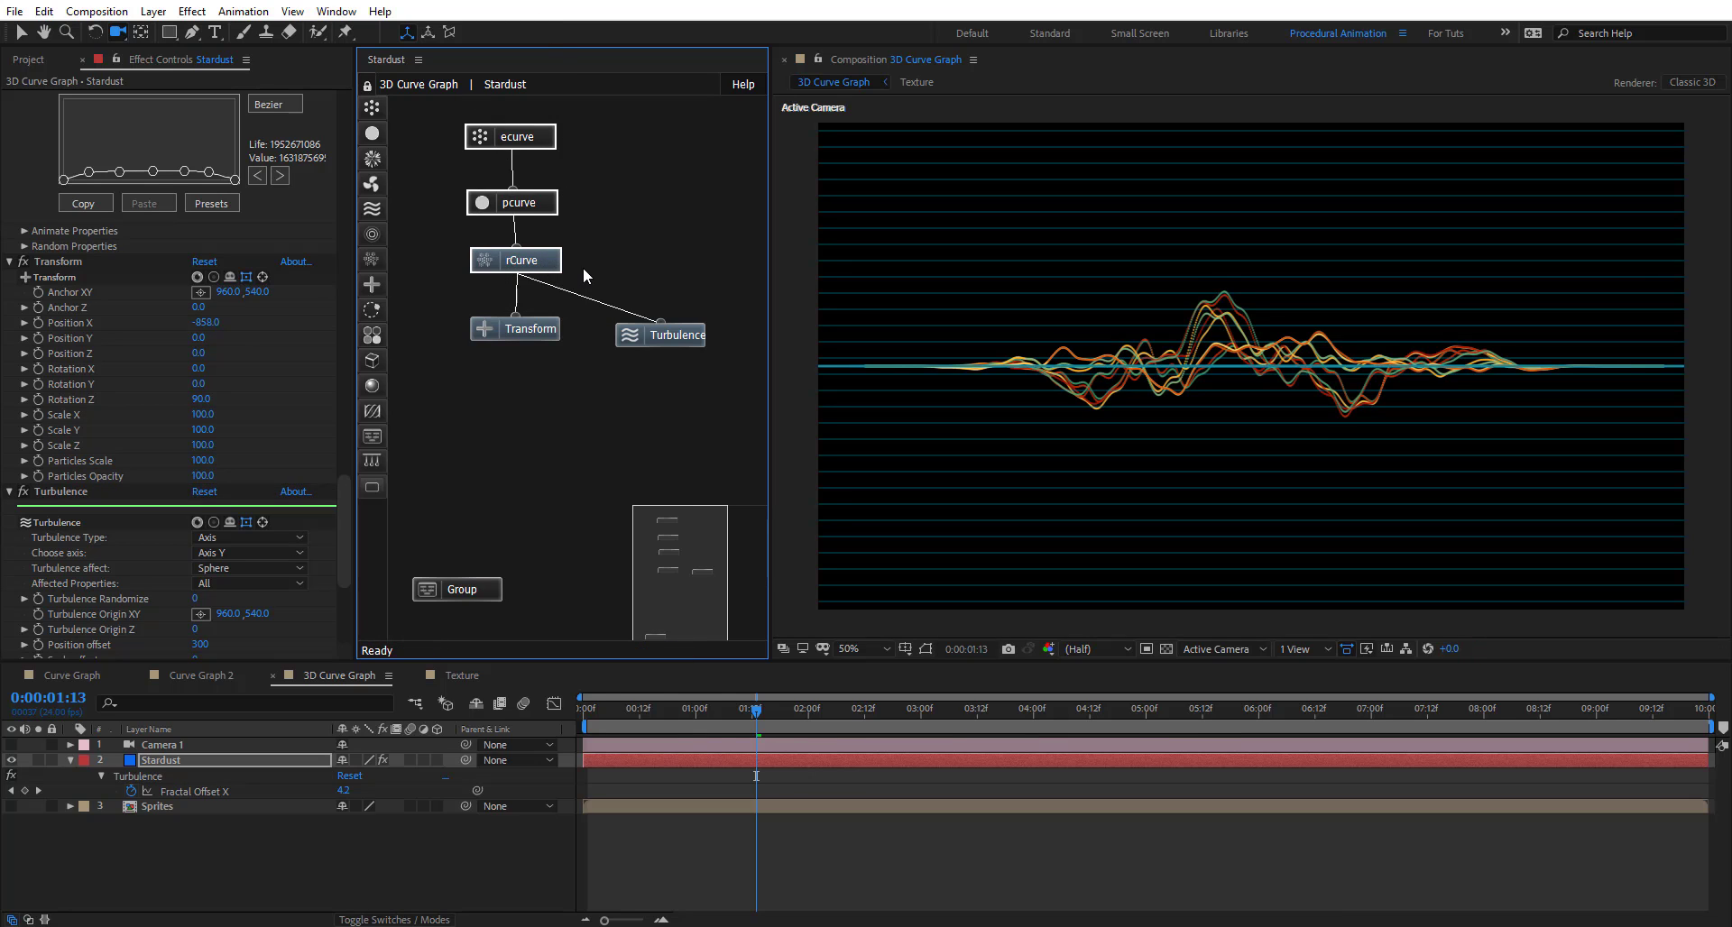
{"action": "key", "text": "ctrl+d"}
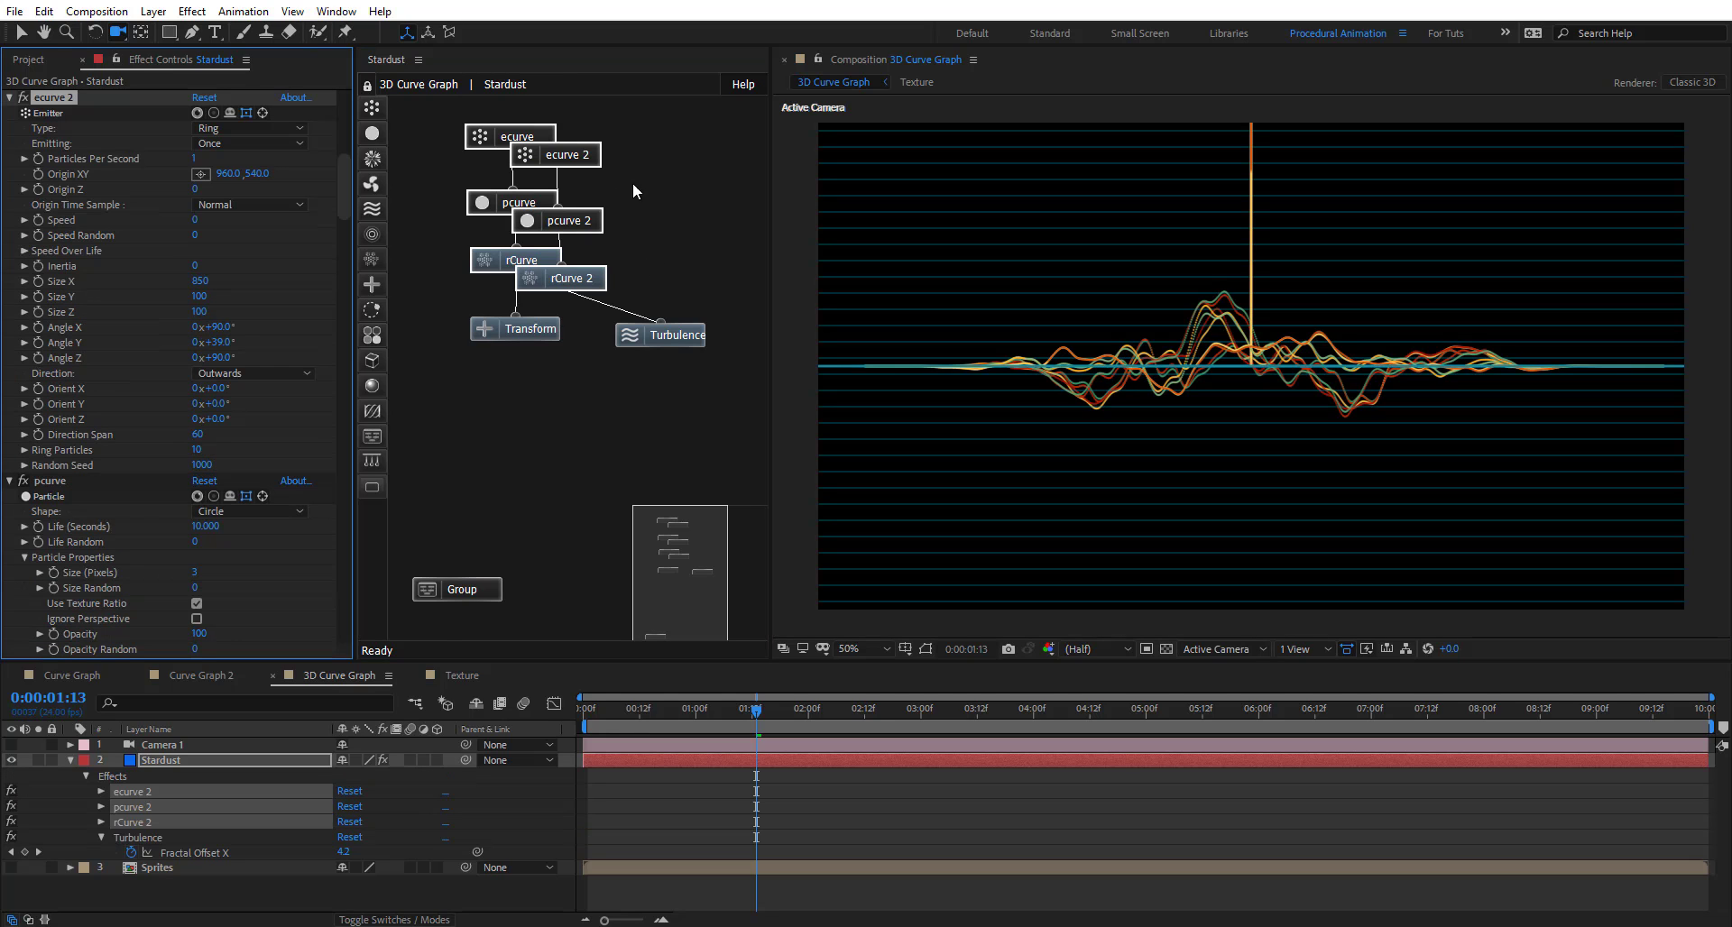
{"action": "left_click_drag", "start_coordinate": [640, 134], "coordinate": [584, 289]}
{"action": "left_click_drag", "start_coordinate": [586, 156], "coordinate": [671, 135]}
{"action": "left_click", "coordinate": [707, 265]}
Rename the copied emitter to eTexture and the copied particle node to pTexture
{"action": "left_click", "coordinate": [669, 141]}
{"action": "left_click", "coordinate": [50, 97]}
{"action": "key", "text": "Return"}
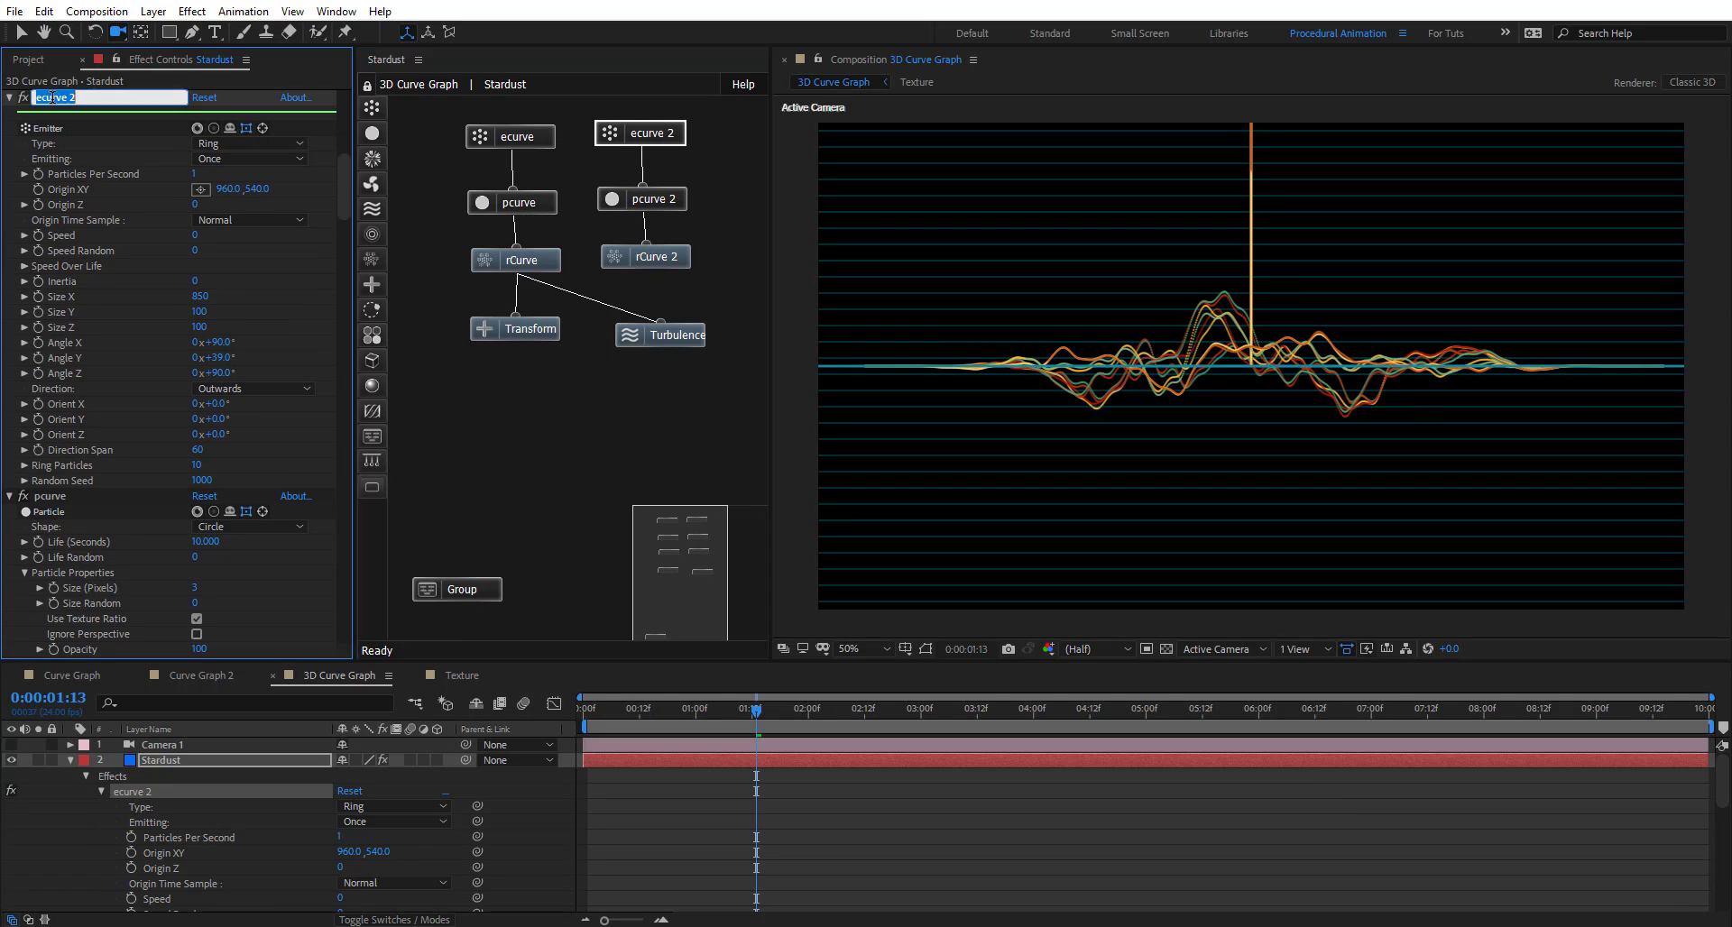
{"action": "type", "text": "e"}
{"action": "key", "text": "Return"}
{"action": "left_click", "coordinate": [657, 199]}
{"action": "left_click", "coordinate": [117, 592]}
{"action": "key", "text": "Return"}
{"action": "type", "text": "p"}
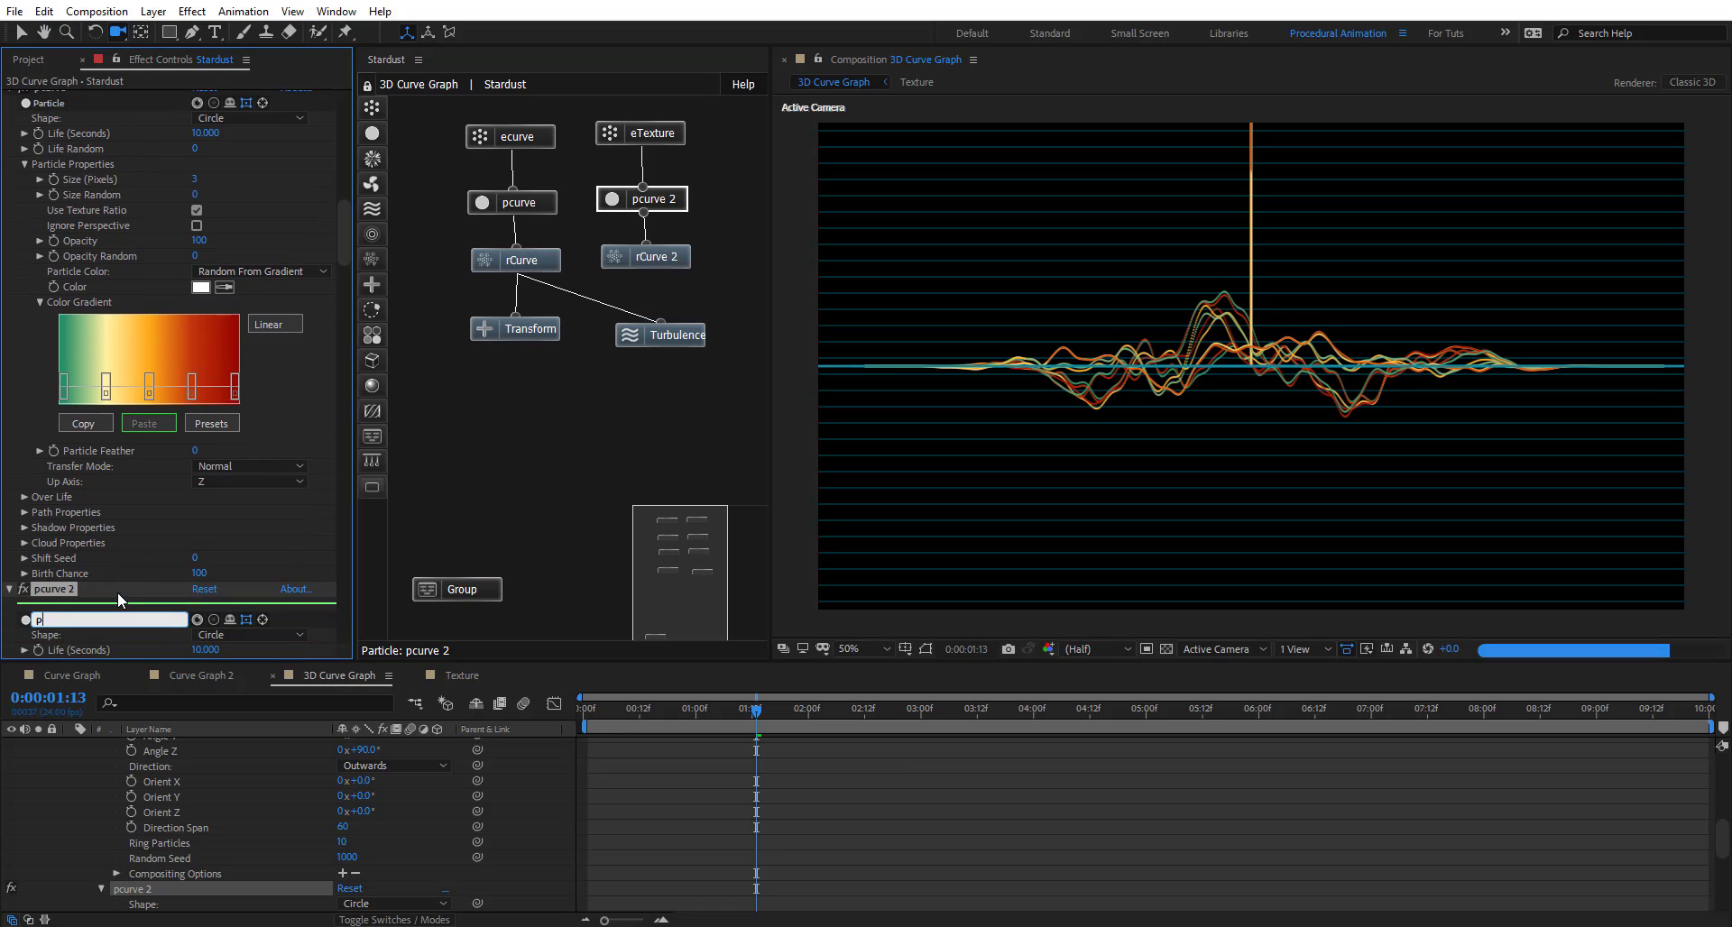
{"action": "type", "text": "Texture"}
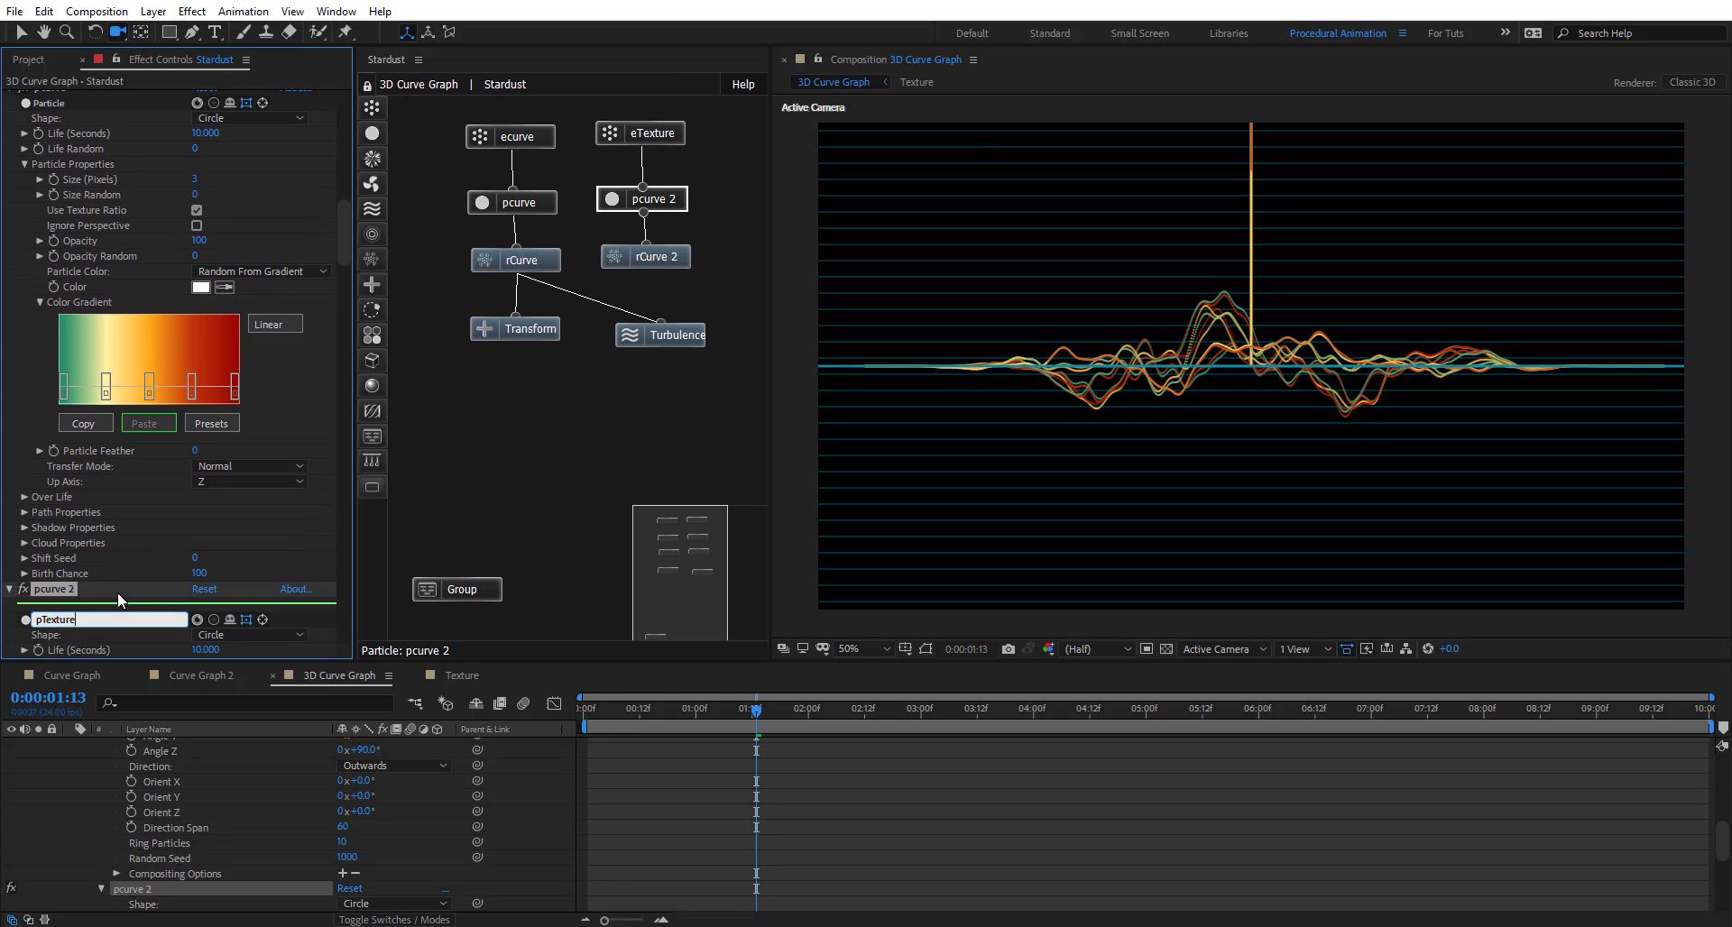
{"action": "key", "text": "Return"}
Rename the copied replica node to rTexture
{"action": "left_click", "coordinate": [651, 259]}
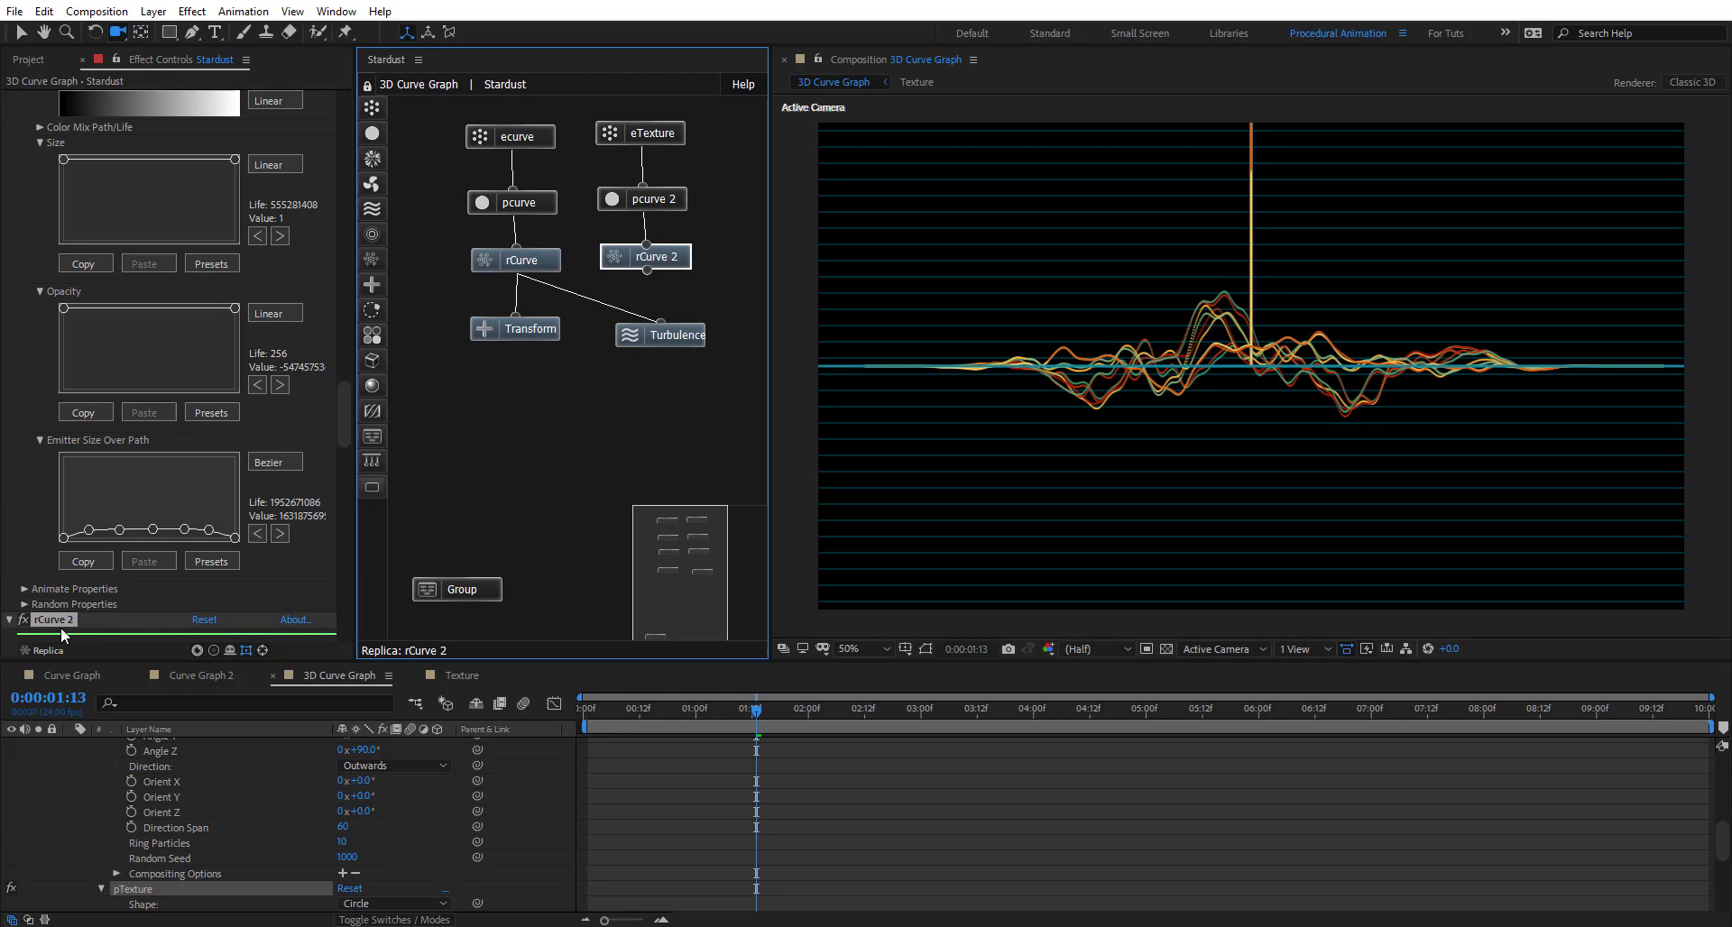
{"action": "left_click", "coordinate": [60, 626]}
{"action": "key", "text": "Return"}
{"action": "type", "text": "rTexture"}
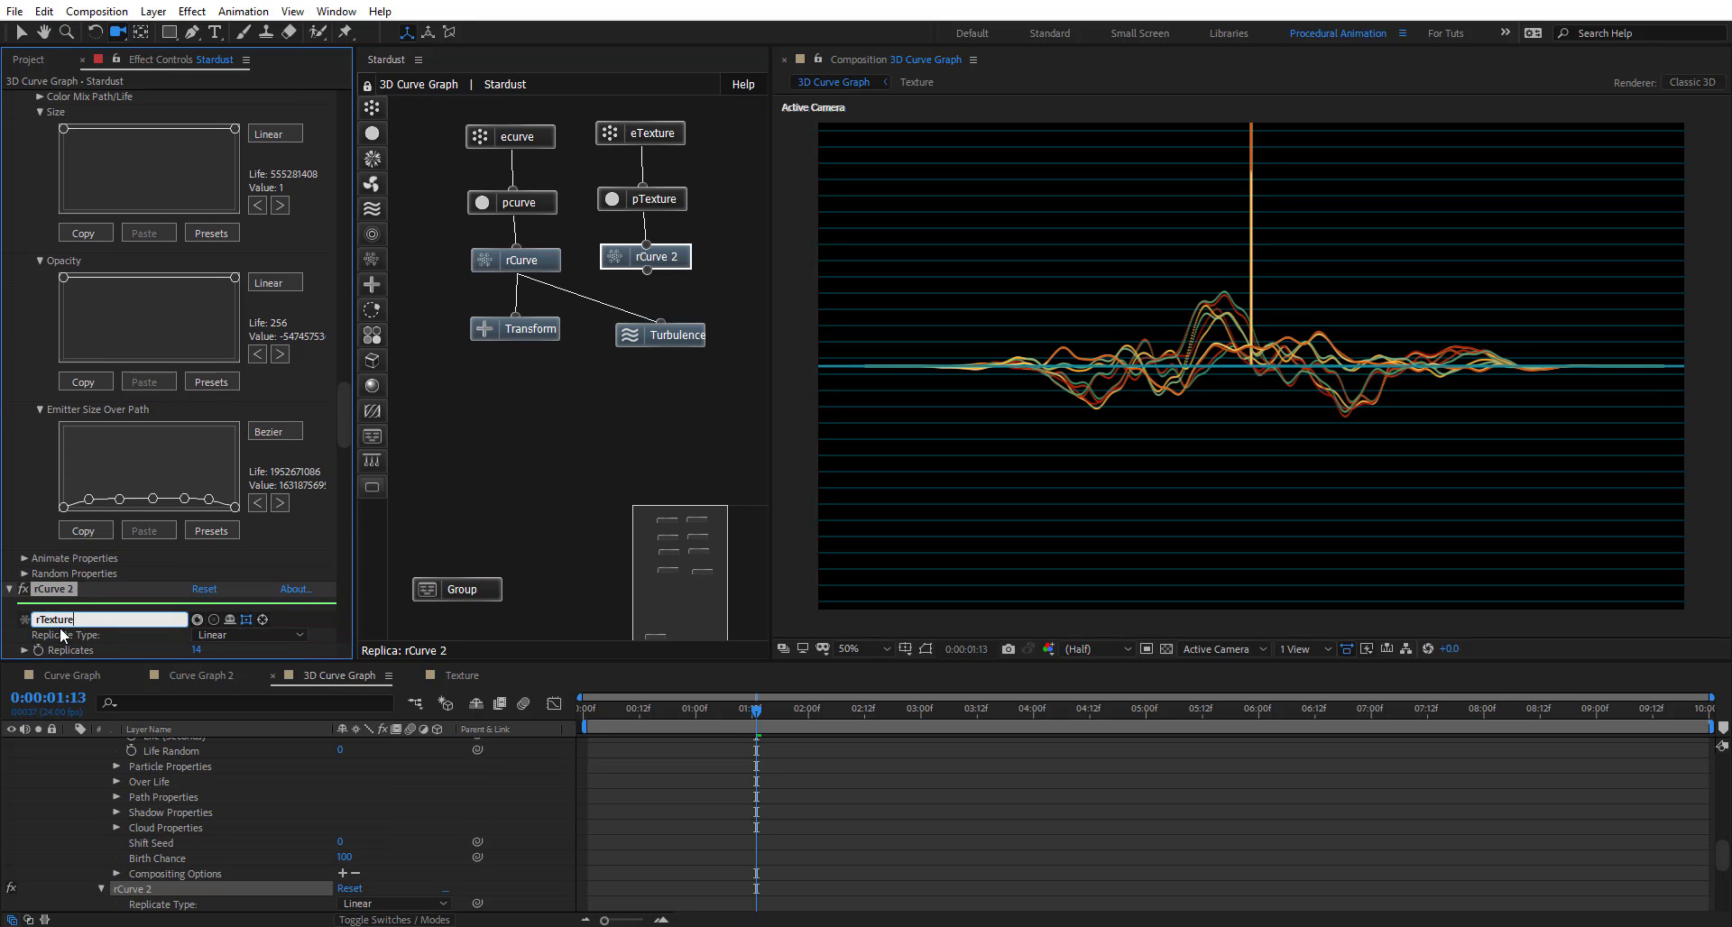
{"action": "key", "text": "Return"}
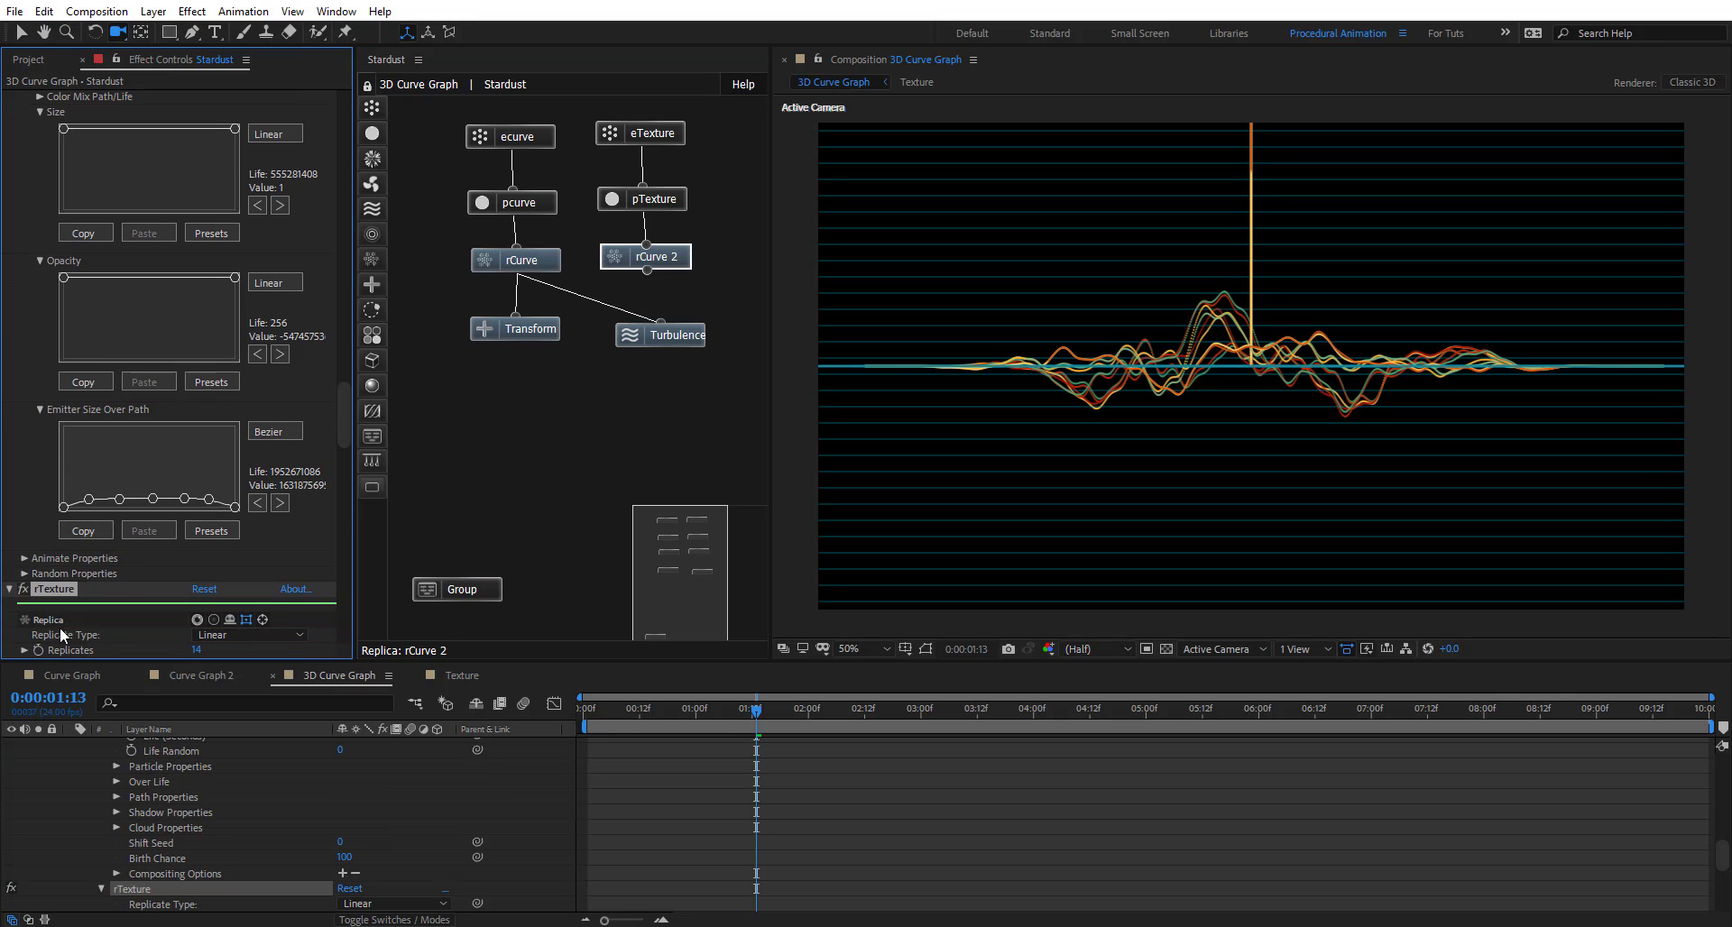
Wire rTexture's output into both the Transform and Turbulence nodes
{"action": "left_click", "coordinate": [664, 260]}
{"action": "left_click", "coordinate": [557, 332]}
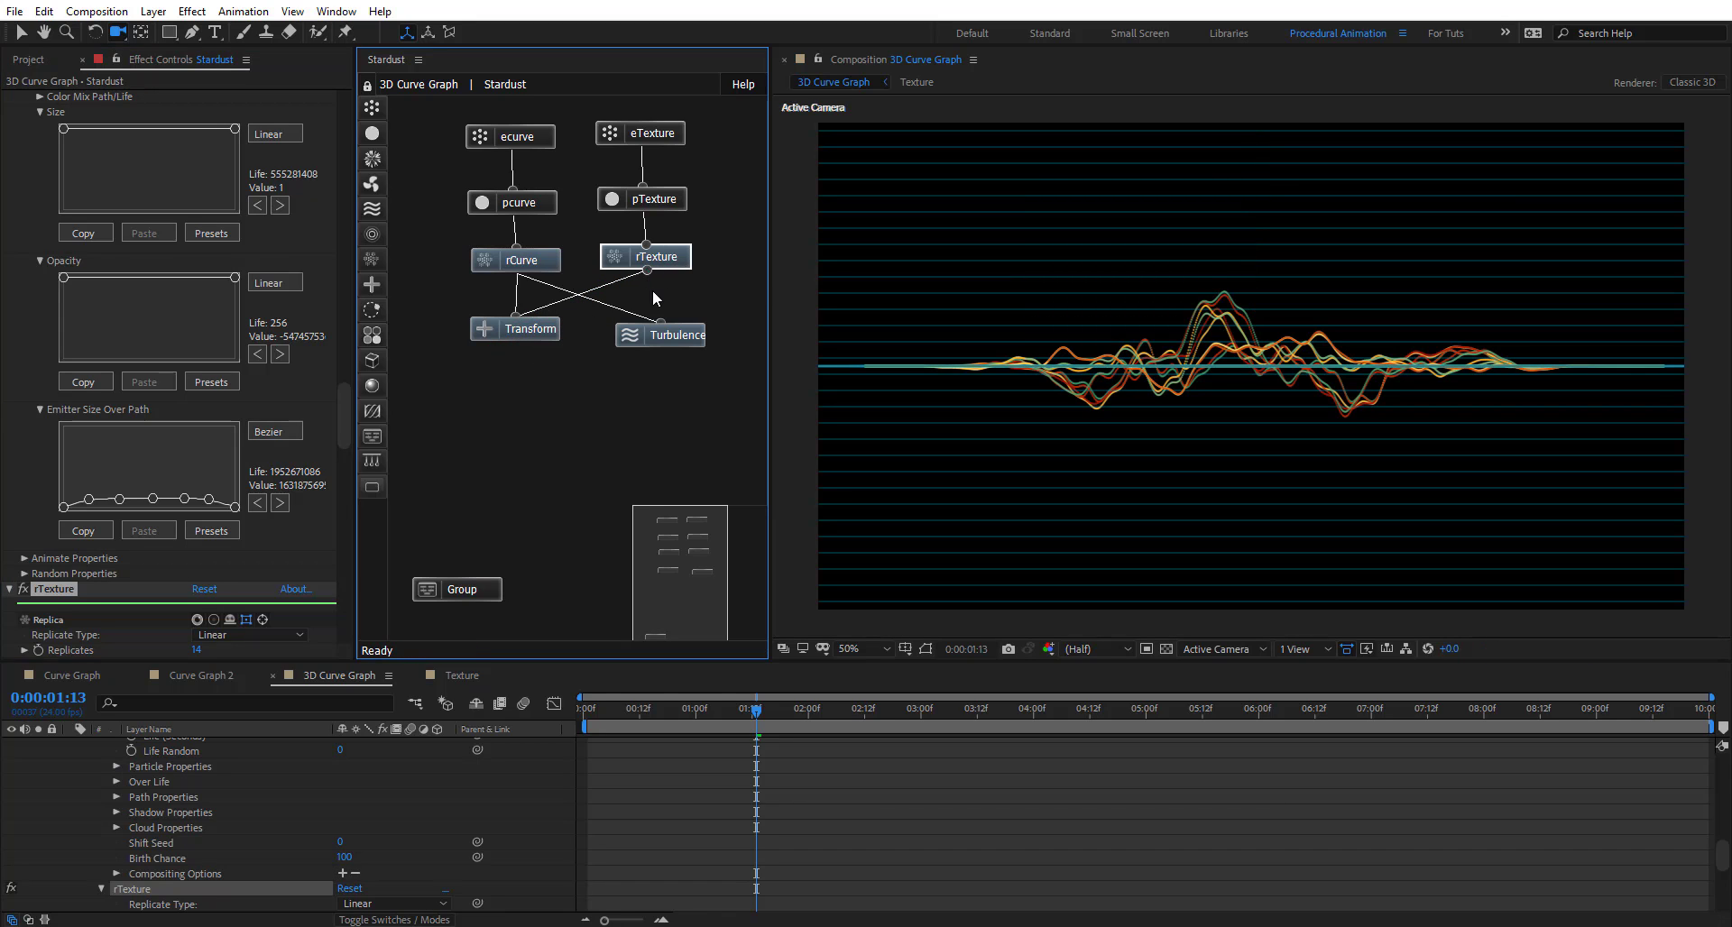
{"action": "left_click_drag", "start_coordinate": [666, 335], "coordinate": [666, 336]}
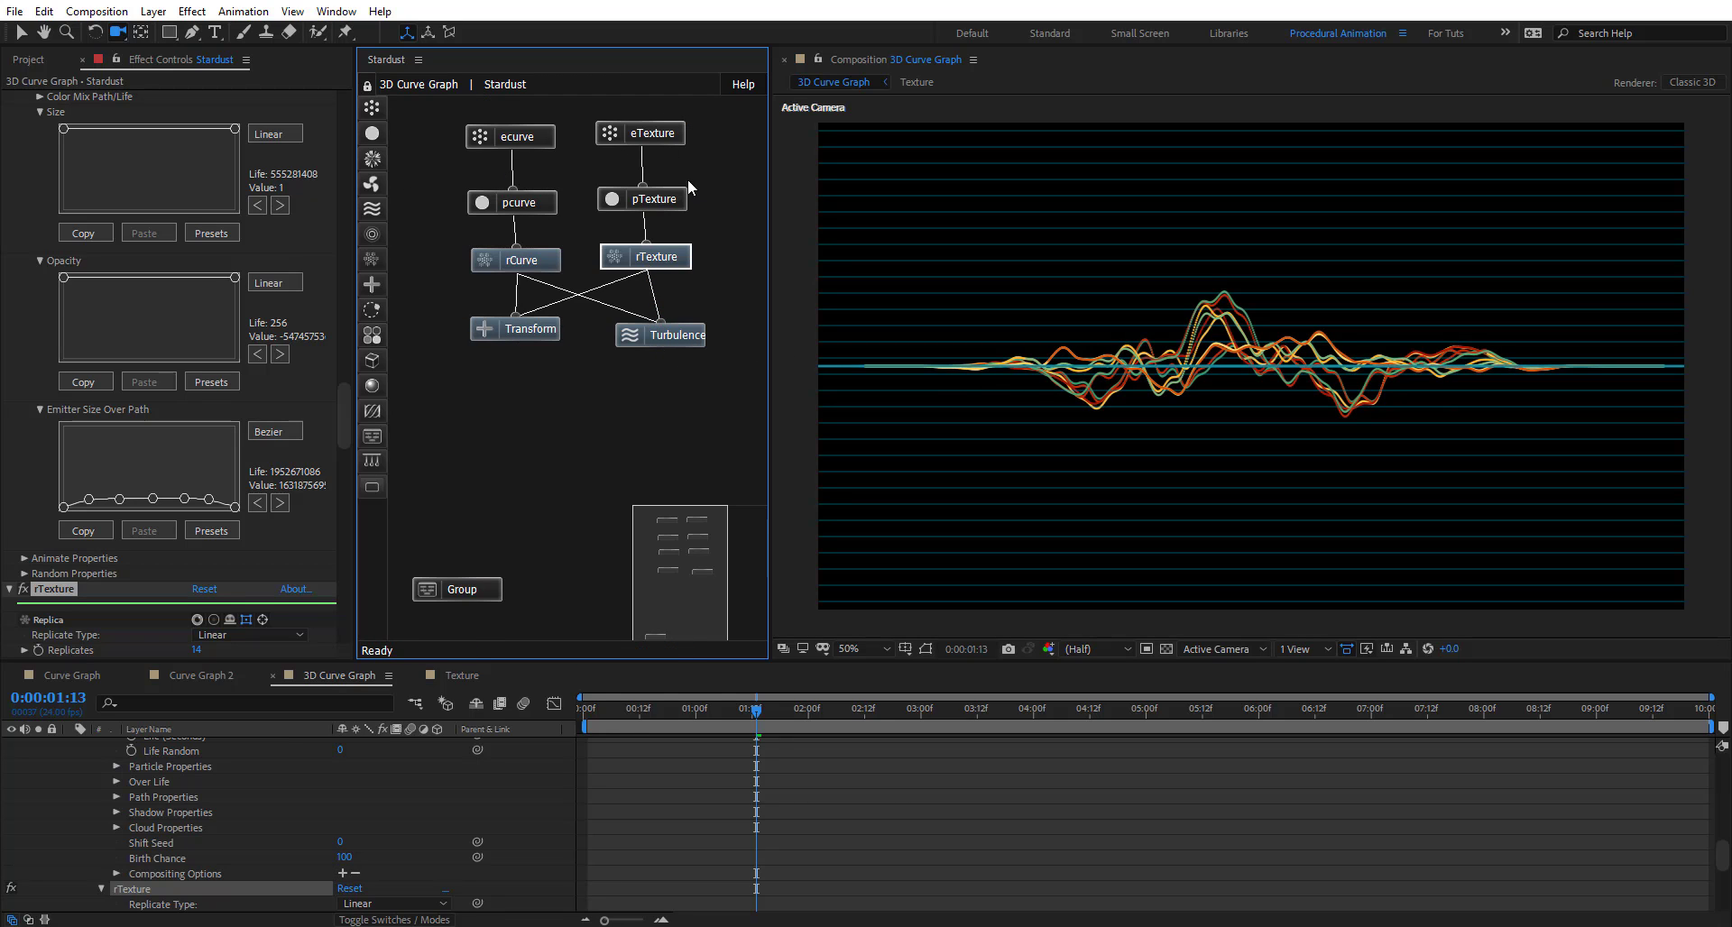
{"action": "left_click", "coordinate": [672, 135]}
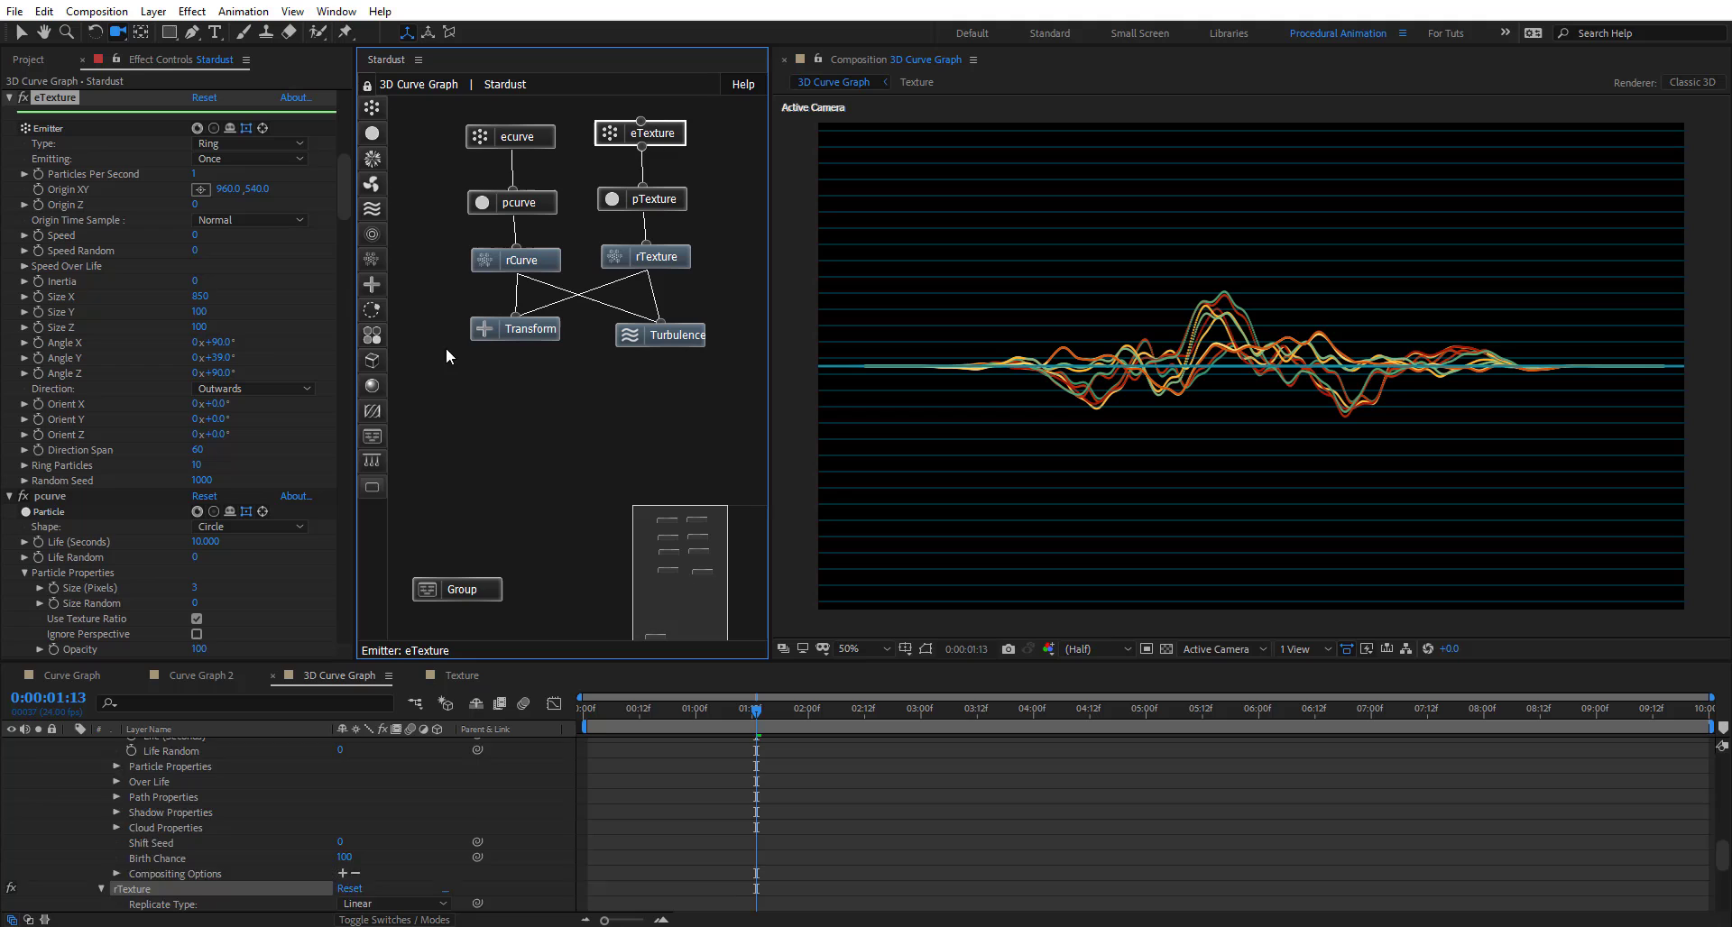
Give pTexture Circle particles textured with the Sprites layer at size 40
{"action": "left_click", "coordinate": [656, 203]}
{"action": "scroll", "coordinate": [110, 511], "scroll_direction": "down", "scroll_amount": 4}
{"action": "left_click", "coordinate": [253, 473]}
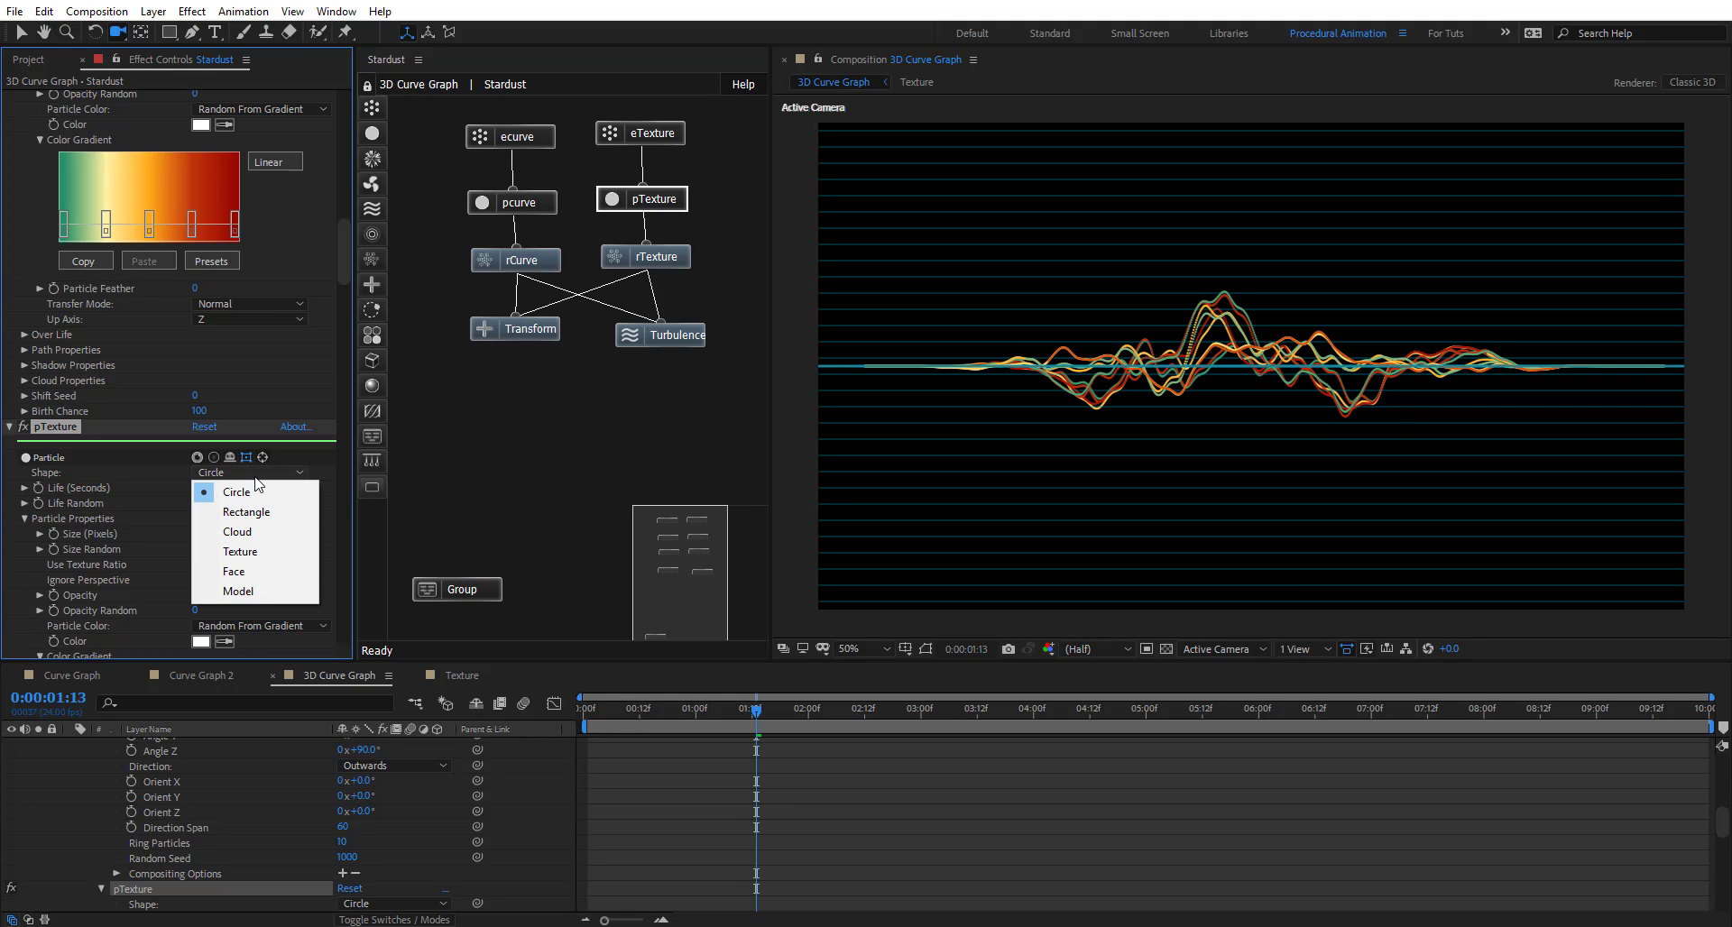
{"action": "left_click", "coordinate": [117, 484]}
{"action": "scroll", "coordinate": [117, 484], "scroll_direction": "down", "scroll_amount": 15}
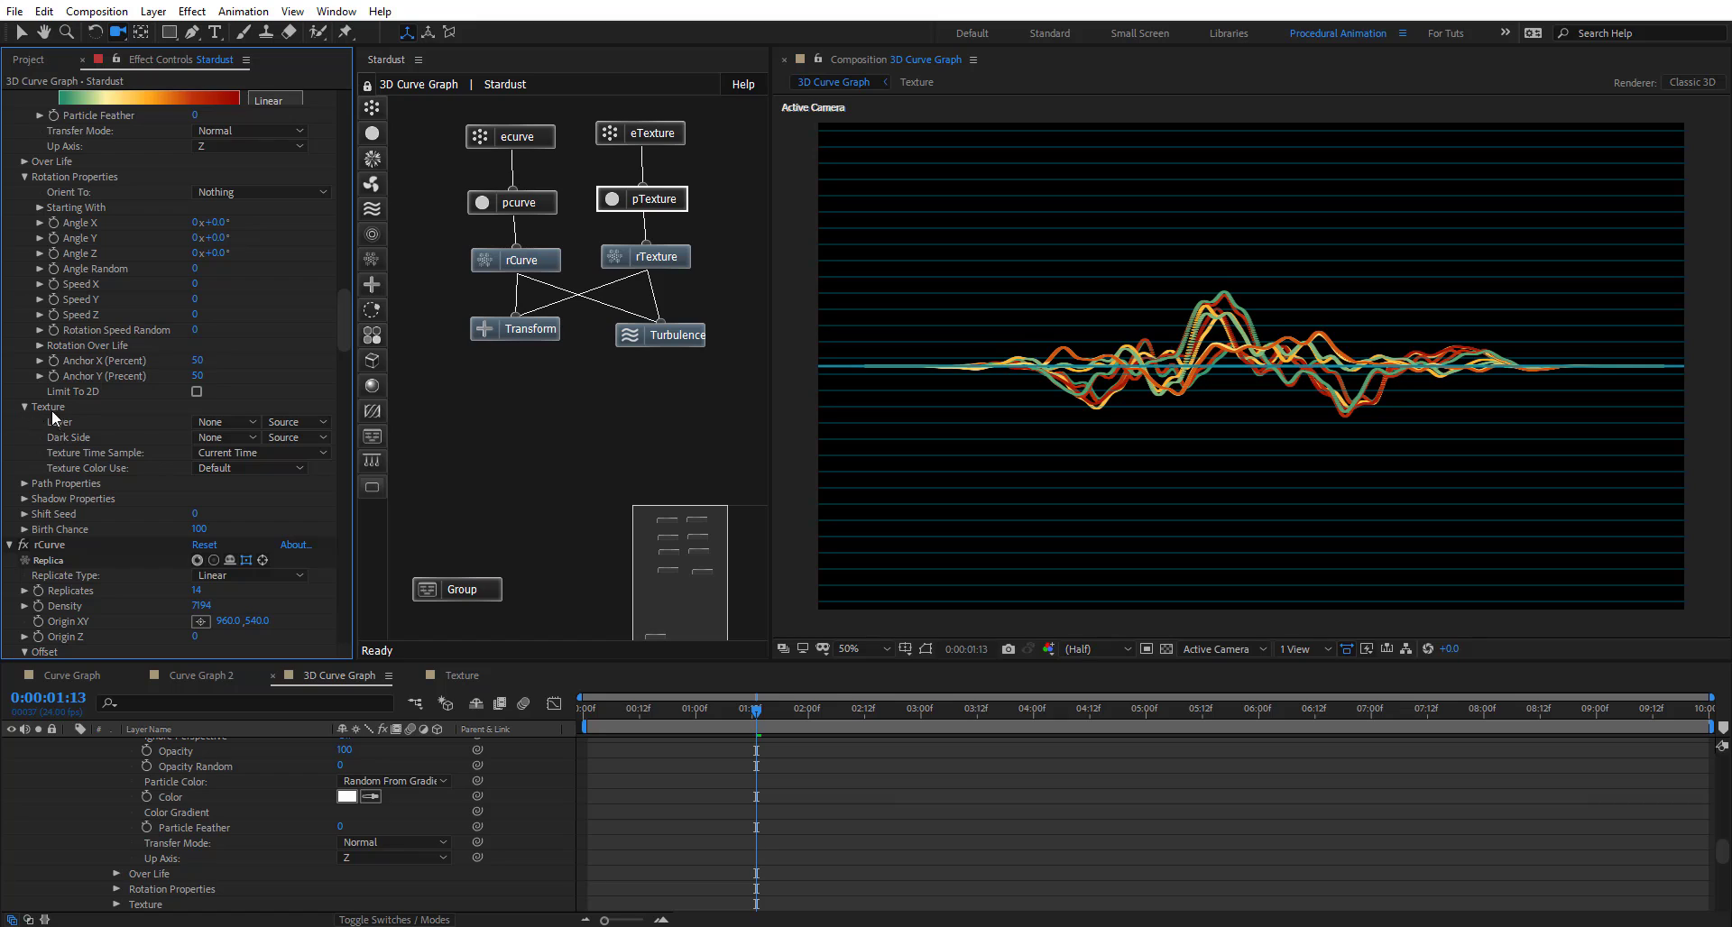
{"action": "left_click", "coordinate": [222, 422]}
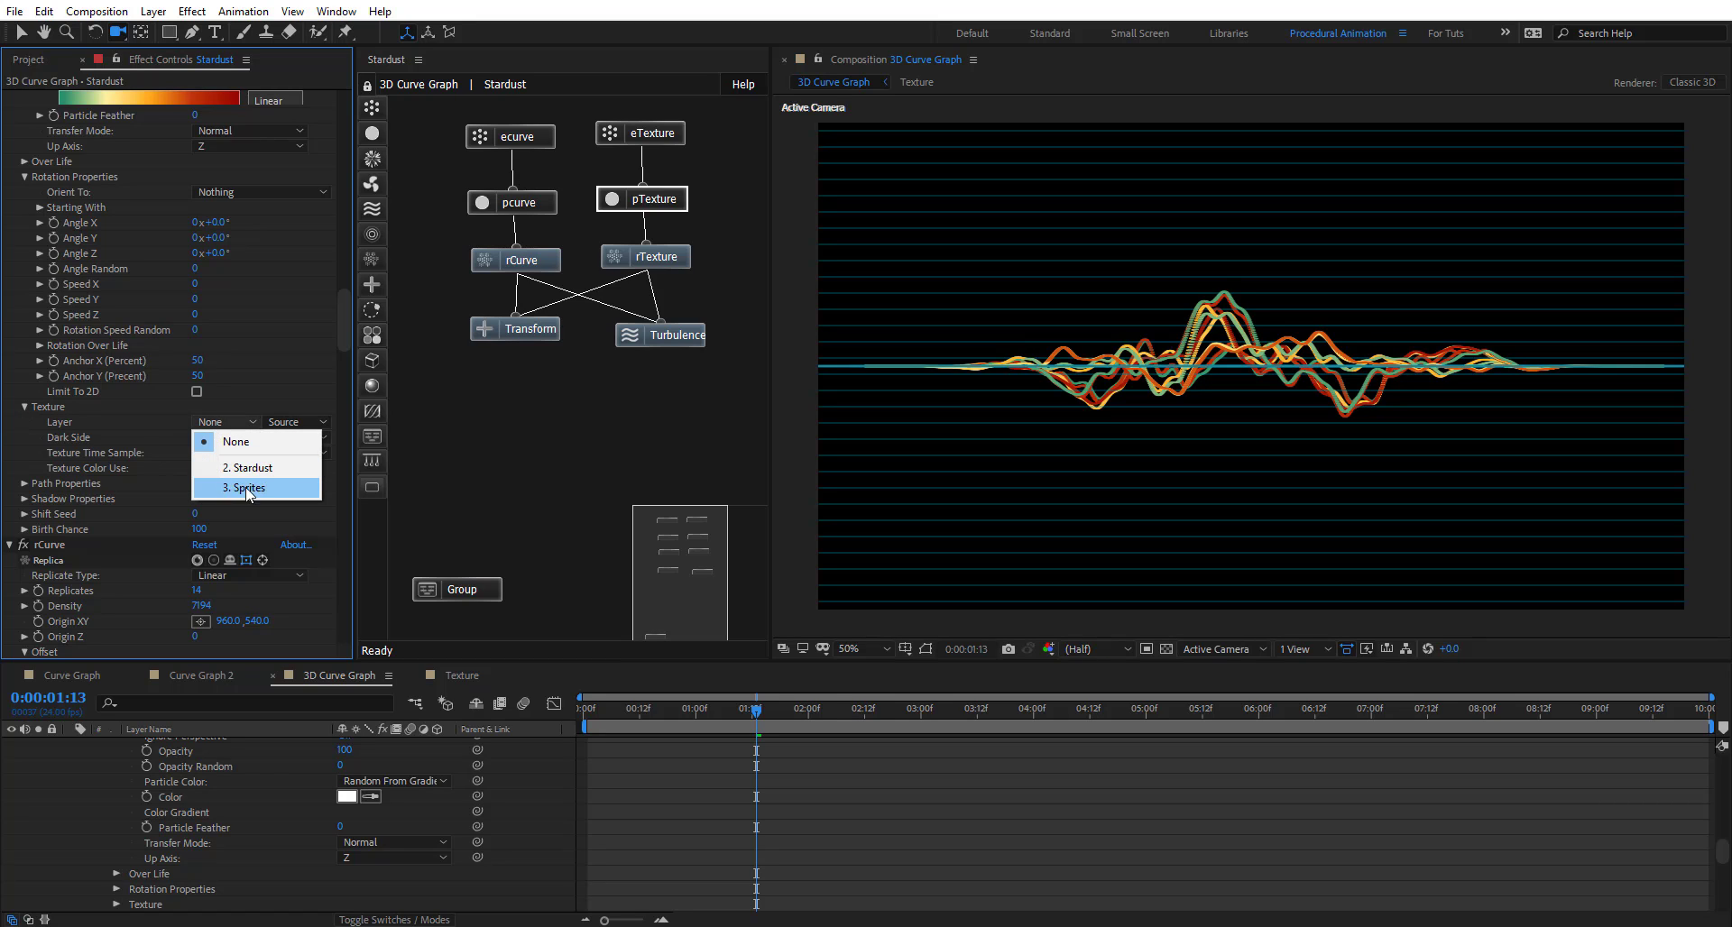
{"action": "left_click", "coordinate": [274, 489]}
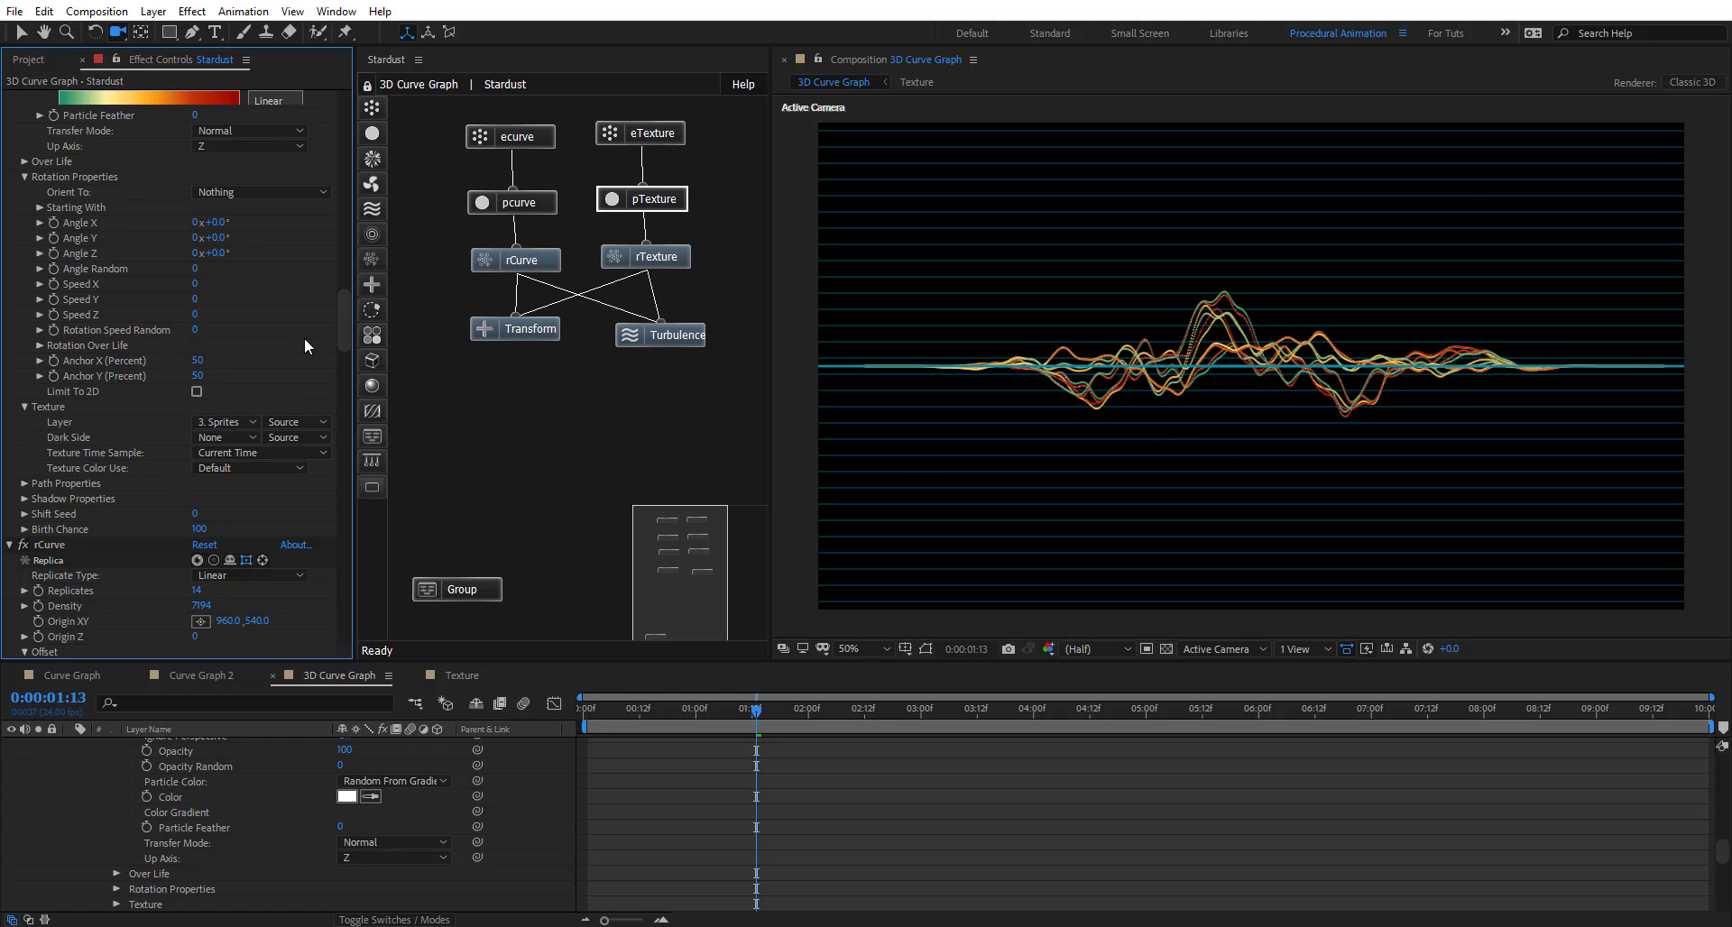
{"action": "scroll", "coordinate": [90, 306], "scroll_direction": "up", "scroll_amount": 9}
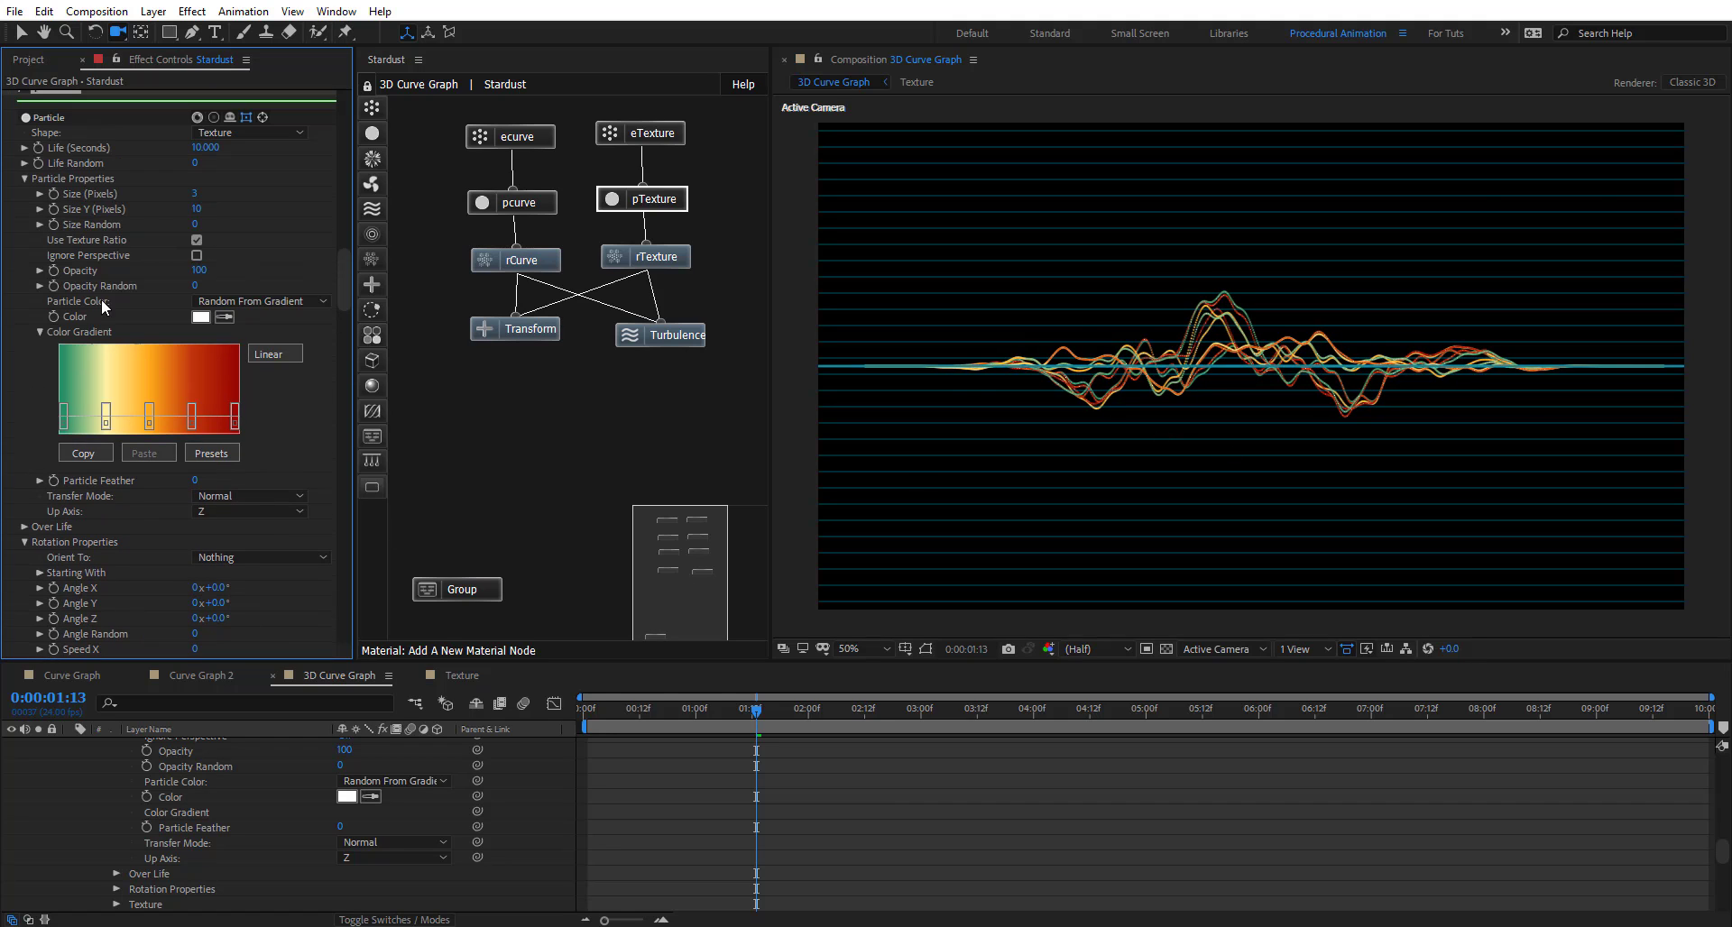
{"action": "left_click", "coordinate": [195, 195]}
{"action": "key", "text": "Return"}
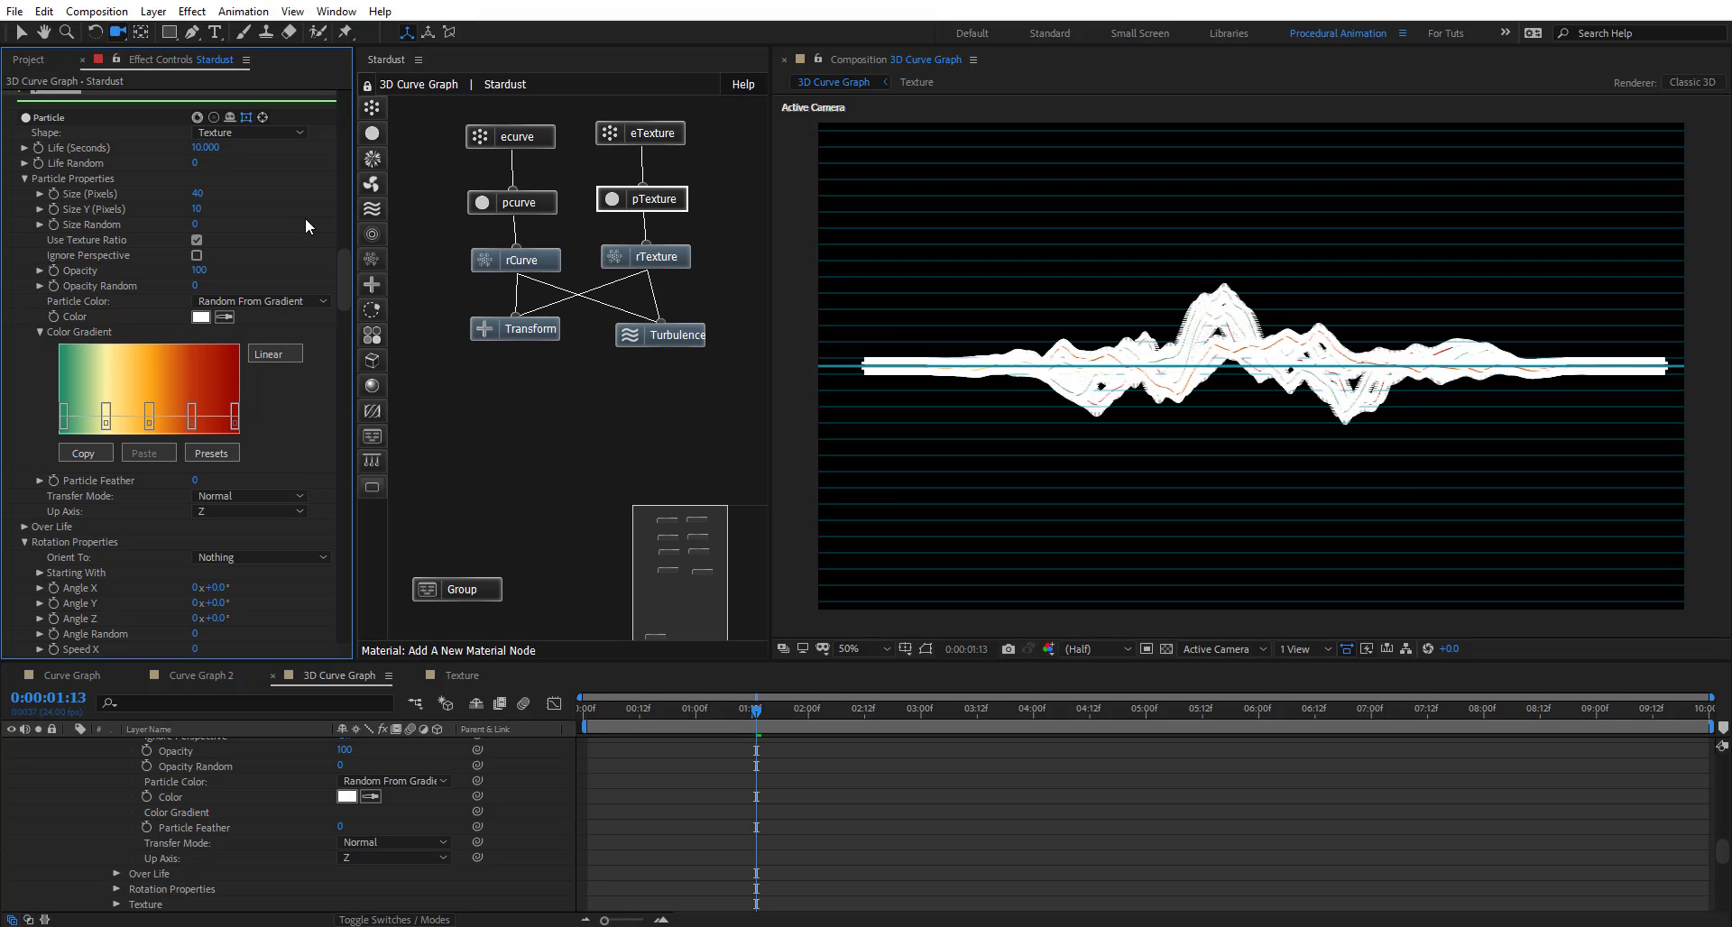
Set rTexture Replica Density to 50 and check a later frame at 100% view
{"action": "left_click", "coordinate": [672, 257]}
{"action": "scroll", "coordinate": [56, 495], "scroll_direction": "down", "scroll_amount": 10}
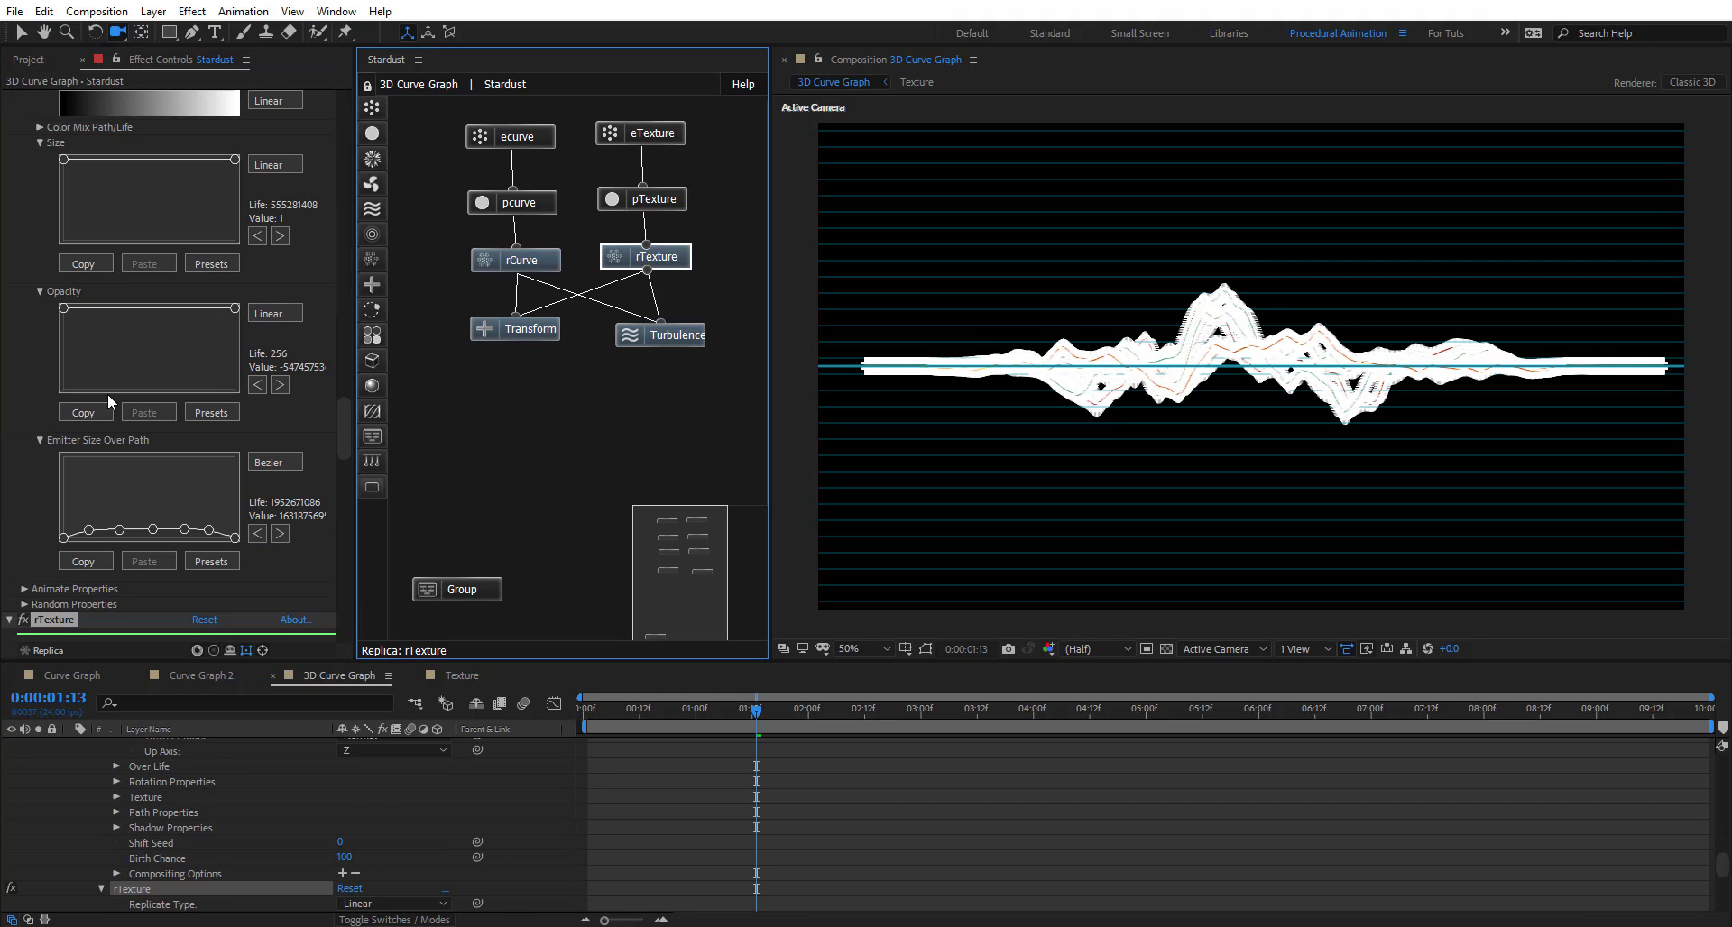
{"action": "left_click", "coordinate": [201, 438]}
{"action": "scroll", "coordinate": [292, 474], "scroll_direction": "down", "scroll_amount": 1}
{"action": "type", "text": "50"}
{"action": "key", "text": "Return"}
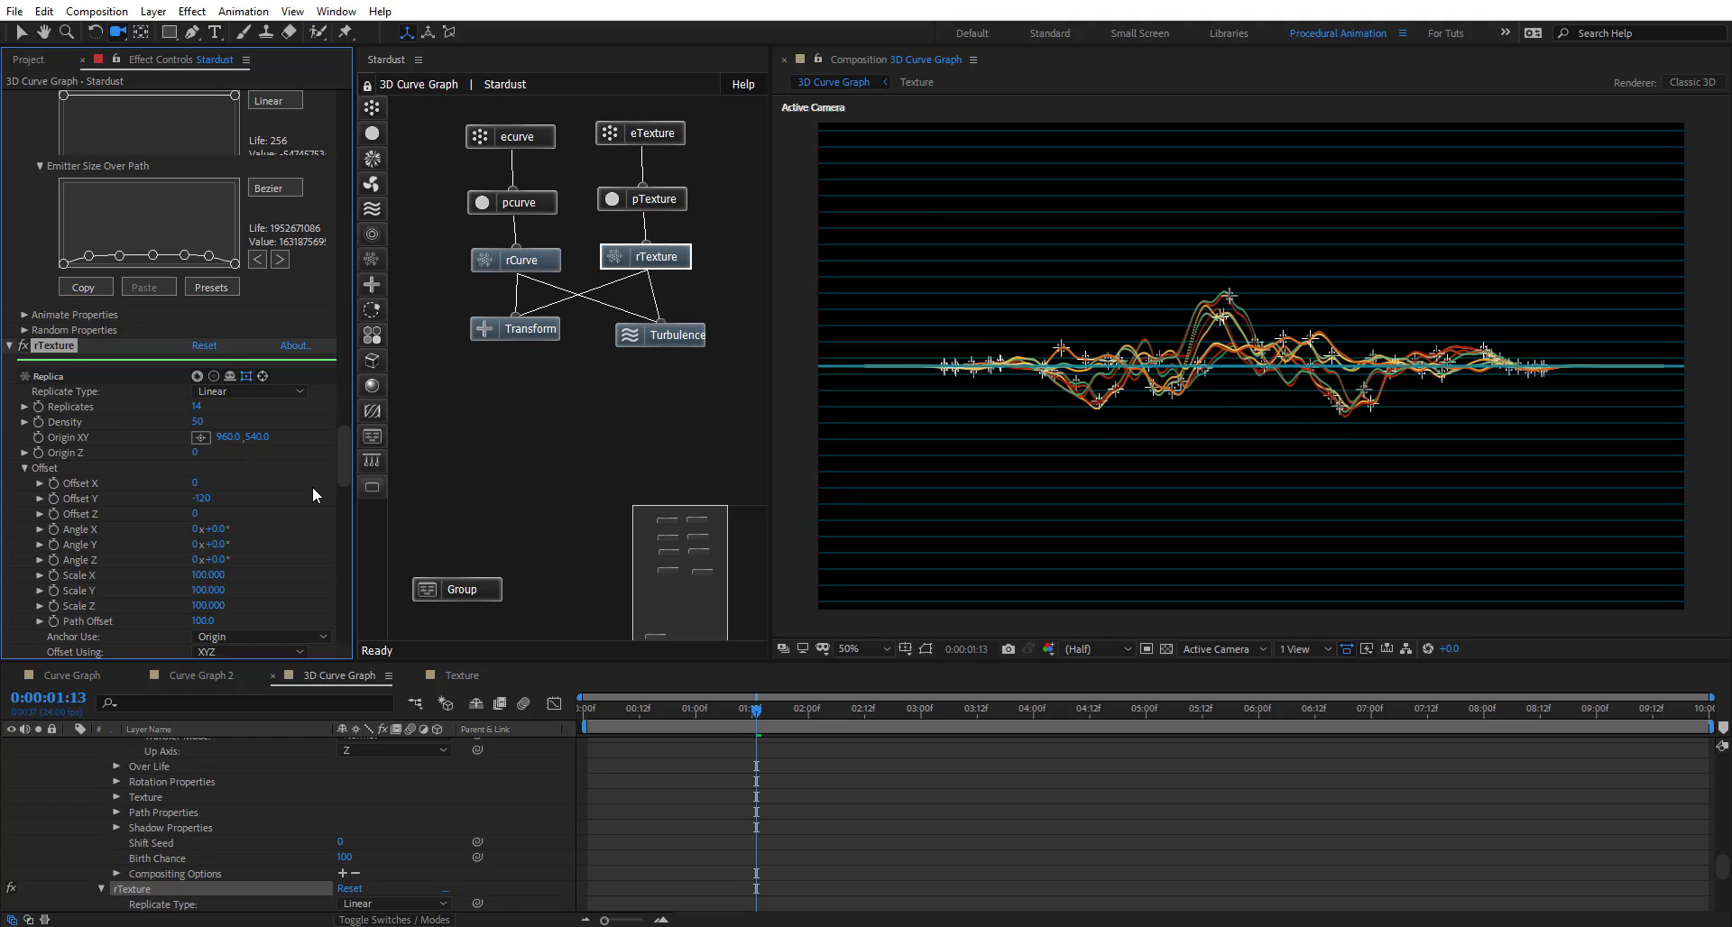
{"action": "key", "text": "slash"}
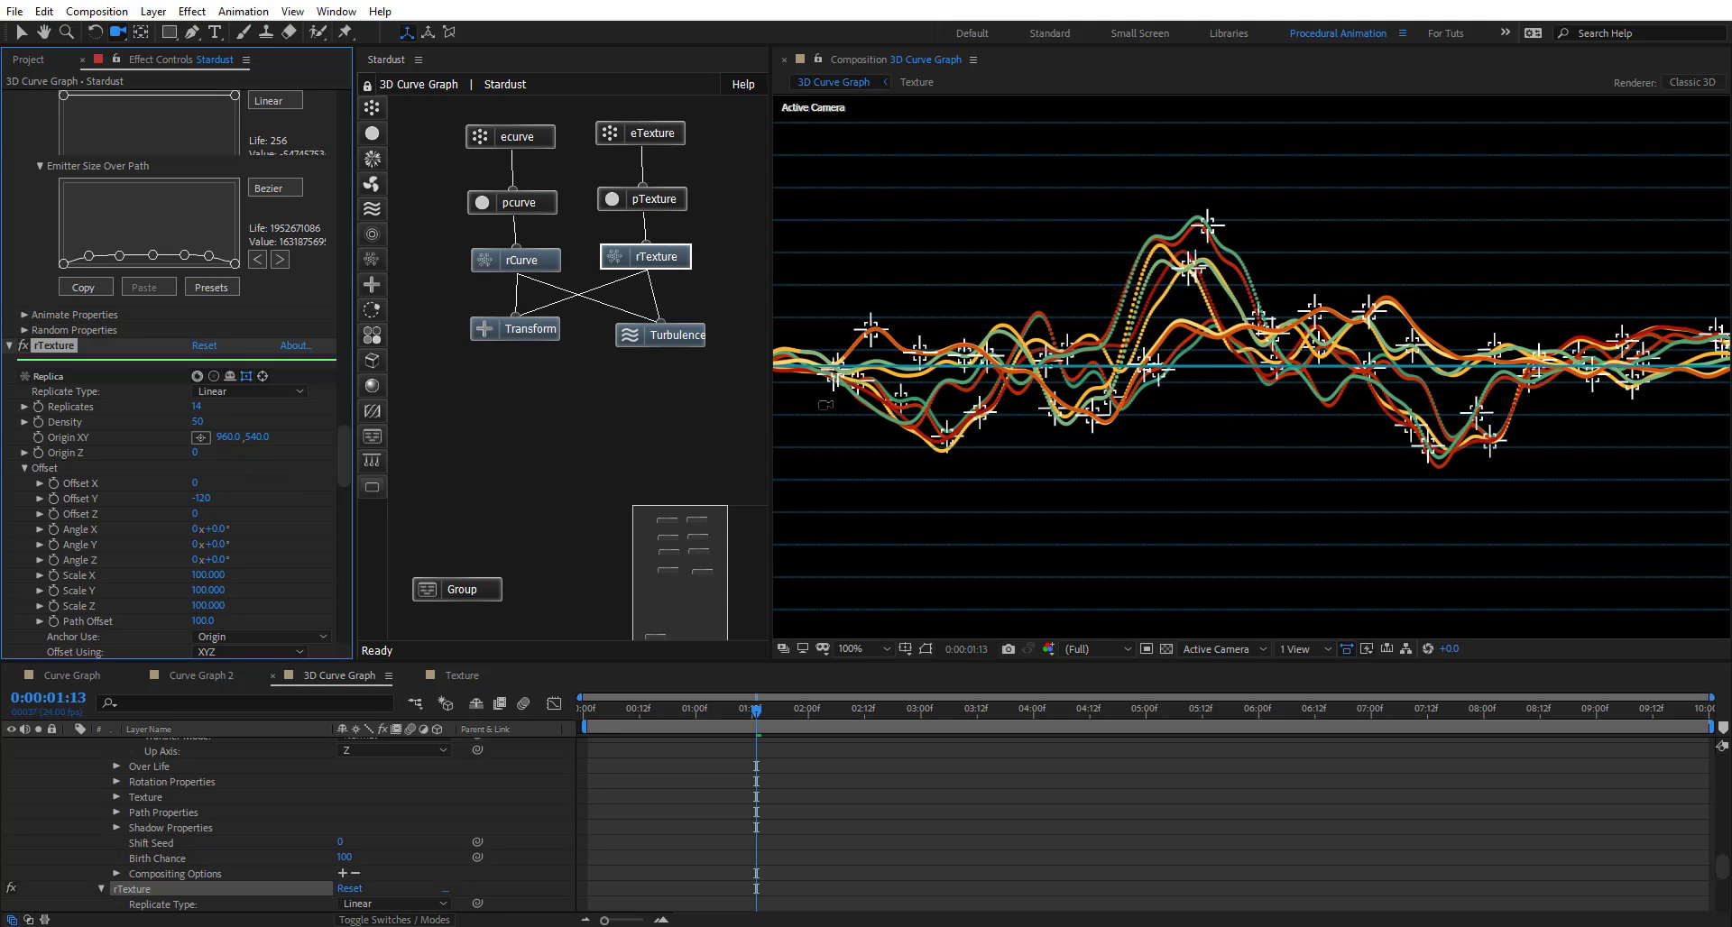
{"action": "left_click_drag", "start_coordinate": [753, 715], "coordinate": [1382, 717]}
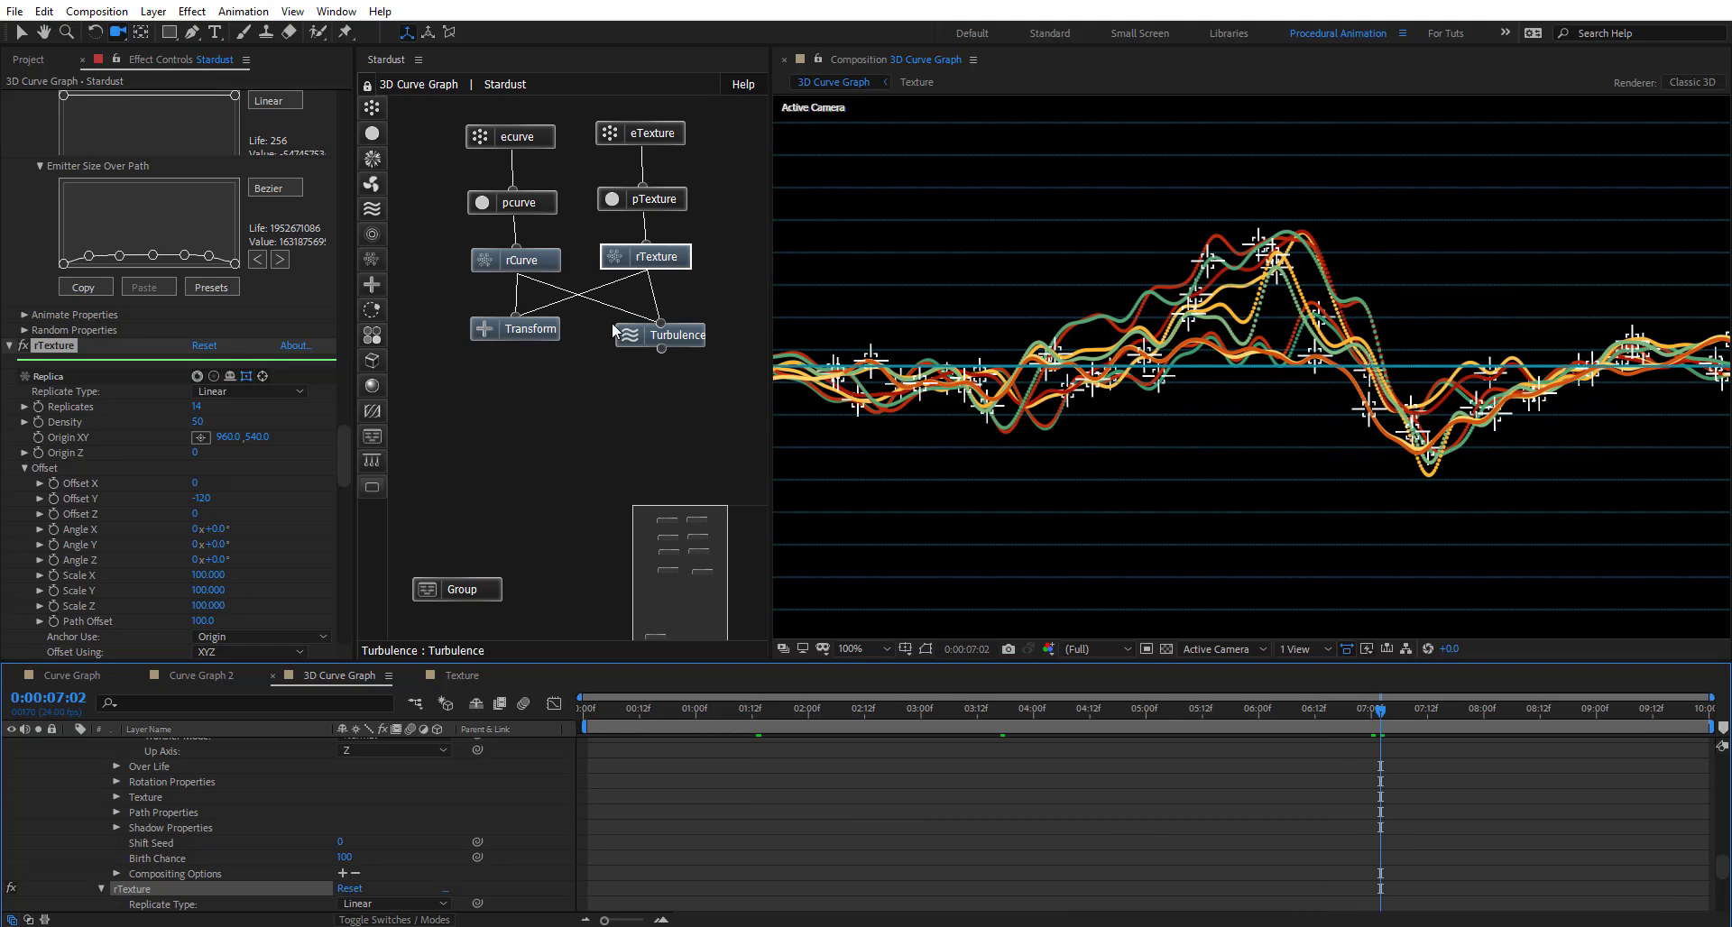
{"action": "left_click", "coordinate": [654, 136]}
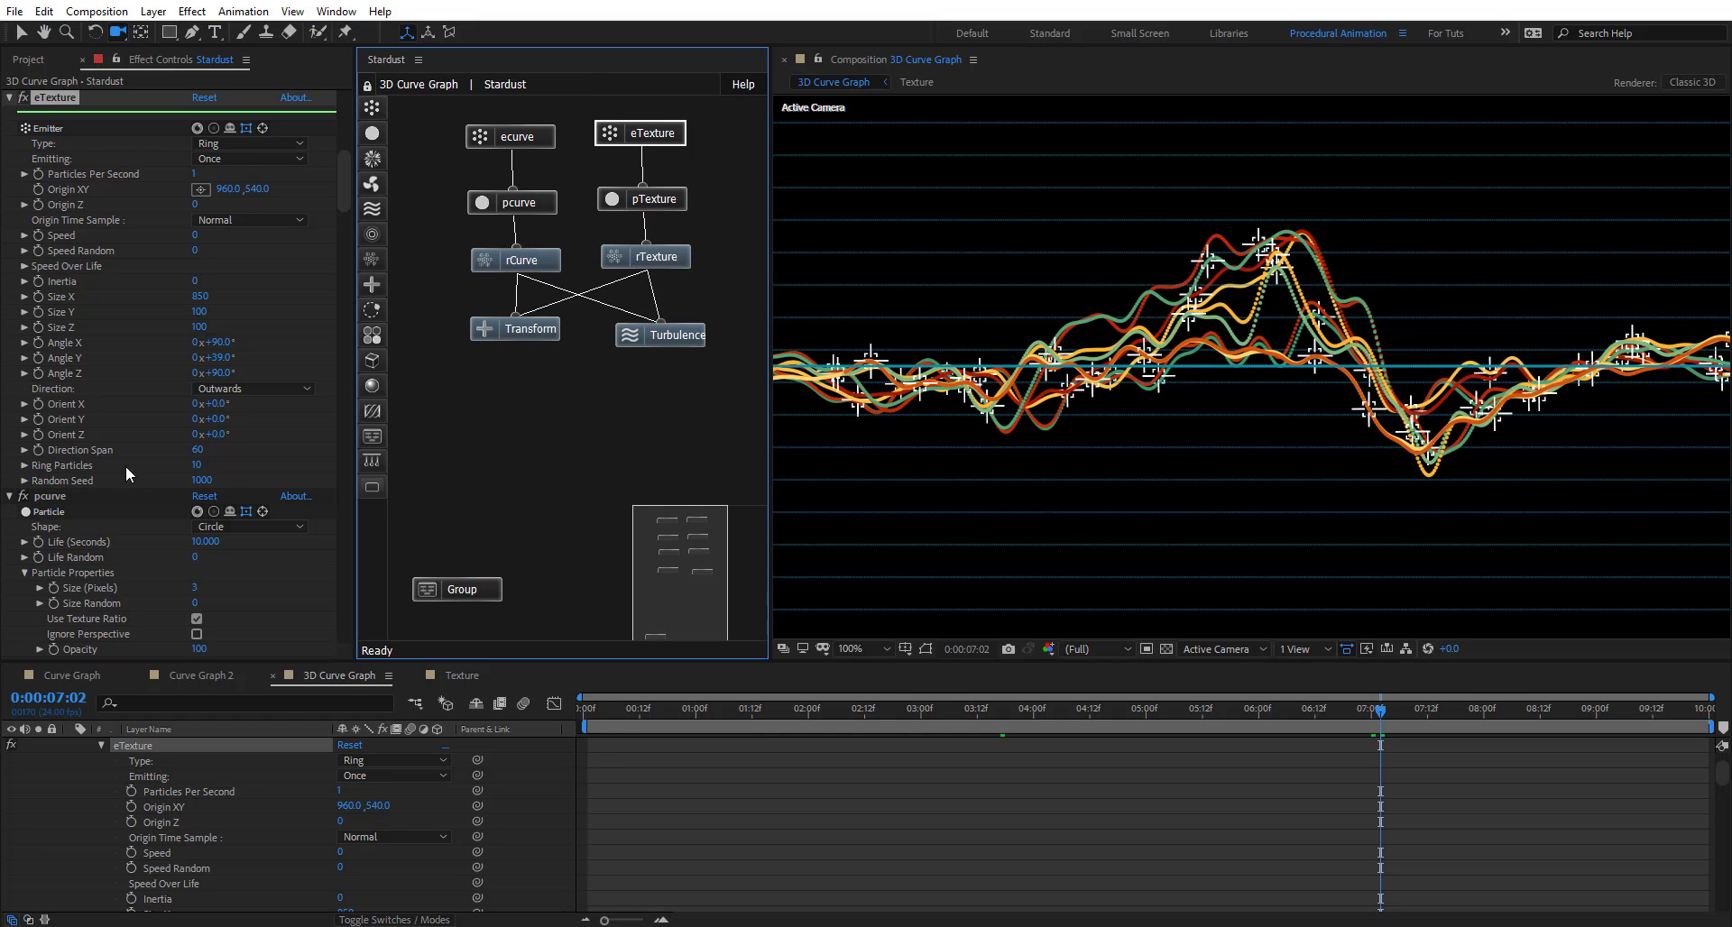
Set eTexture Ring Particles to 1 and return the view to 50%
{"action": "left_click", "coordinate": [197, 466]}
{"action": "type", "text": "1"}
{"action": "key", "text": "Return"}
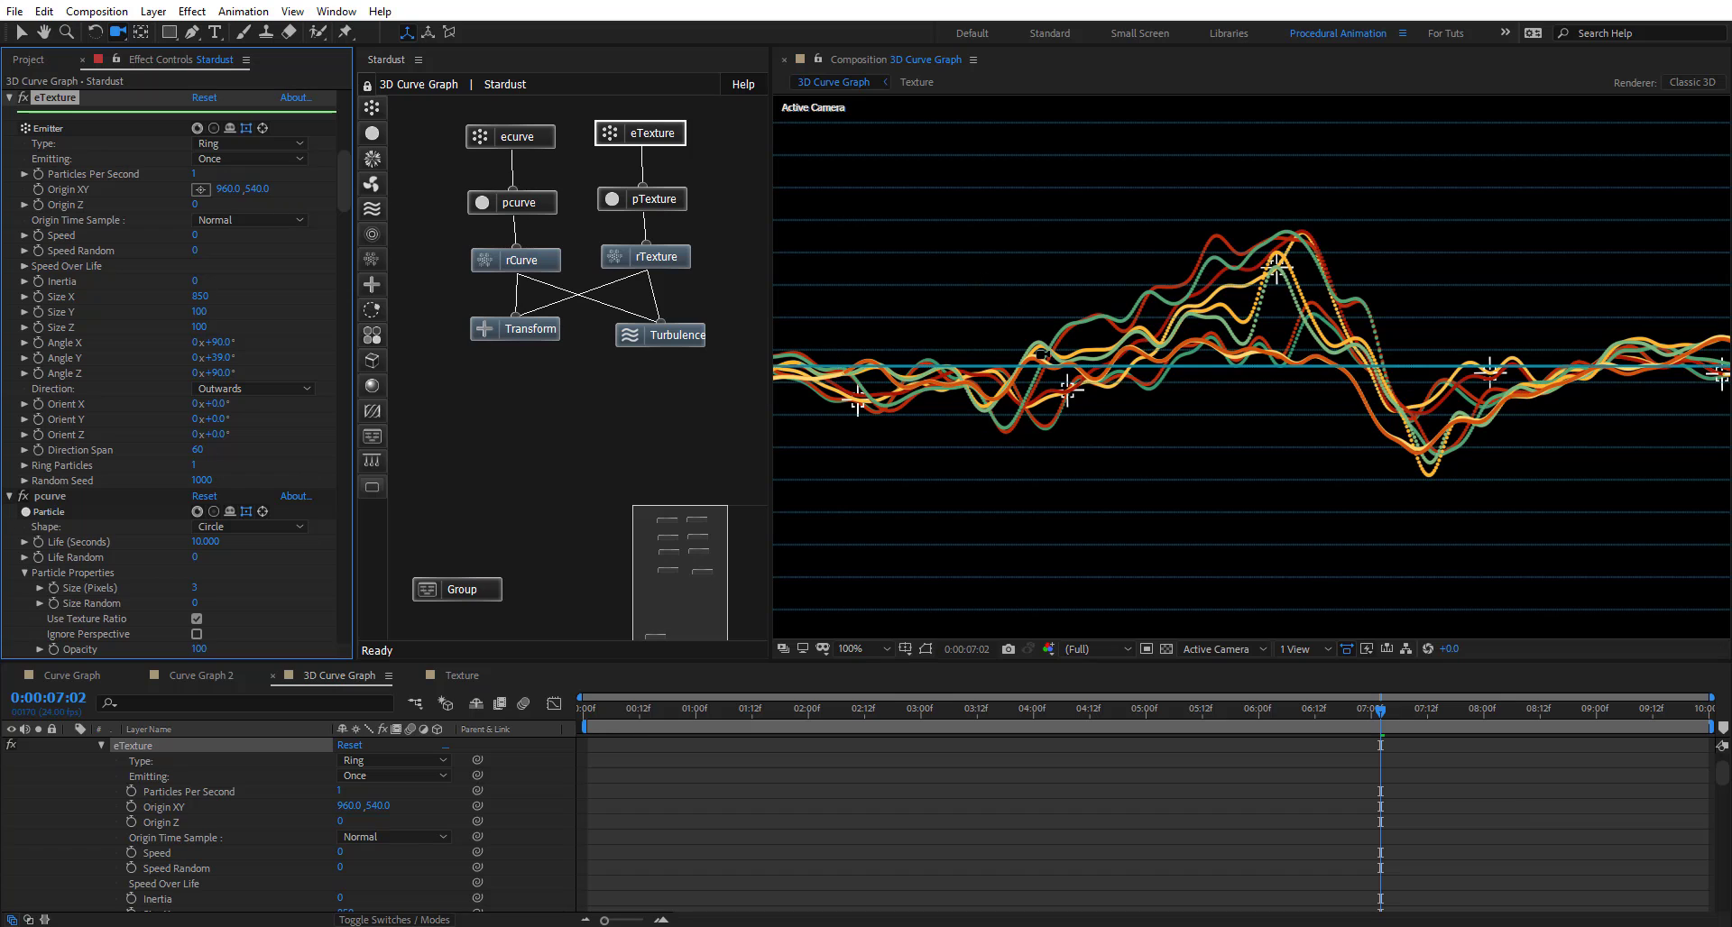
{"action": "key", "text": "comma"}
{"action": "key", "text": "comma"}
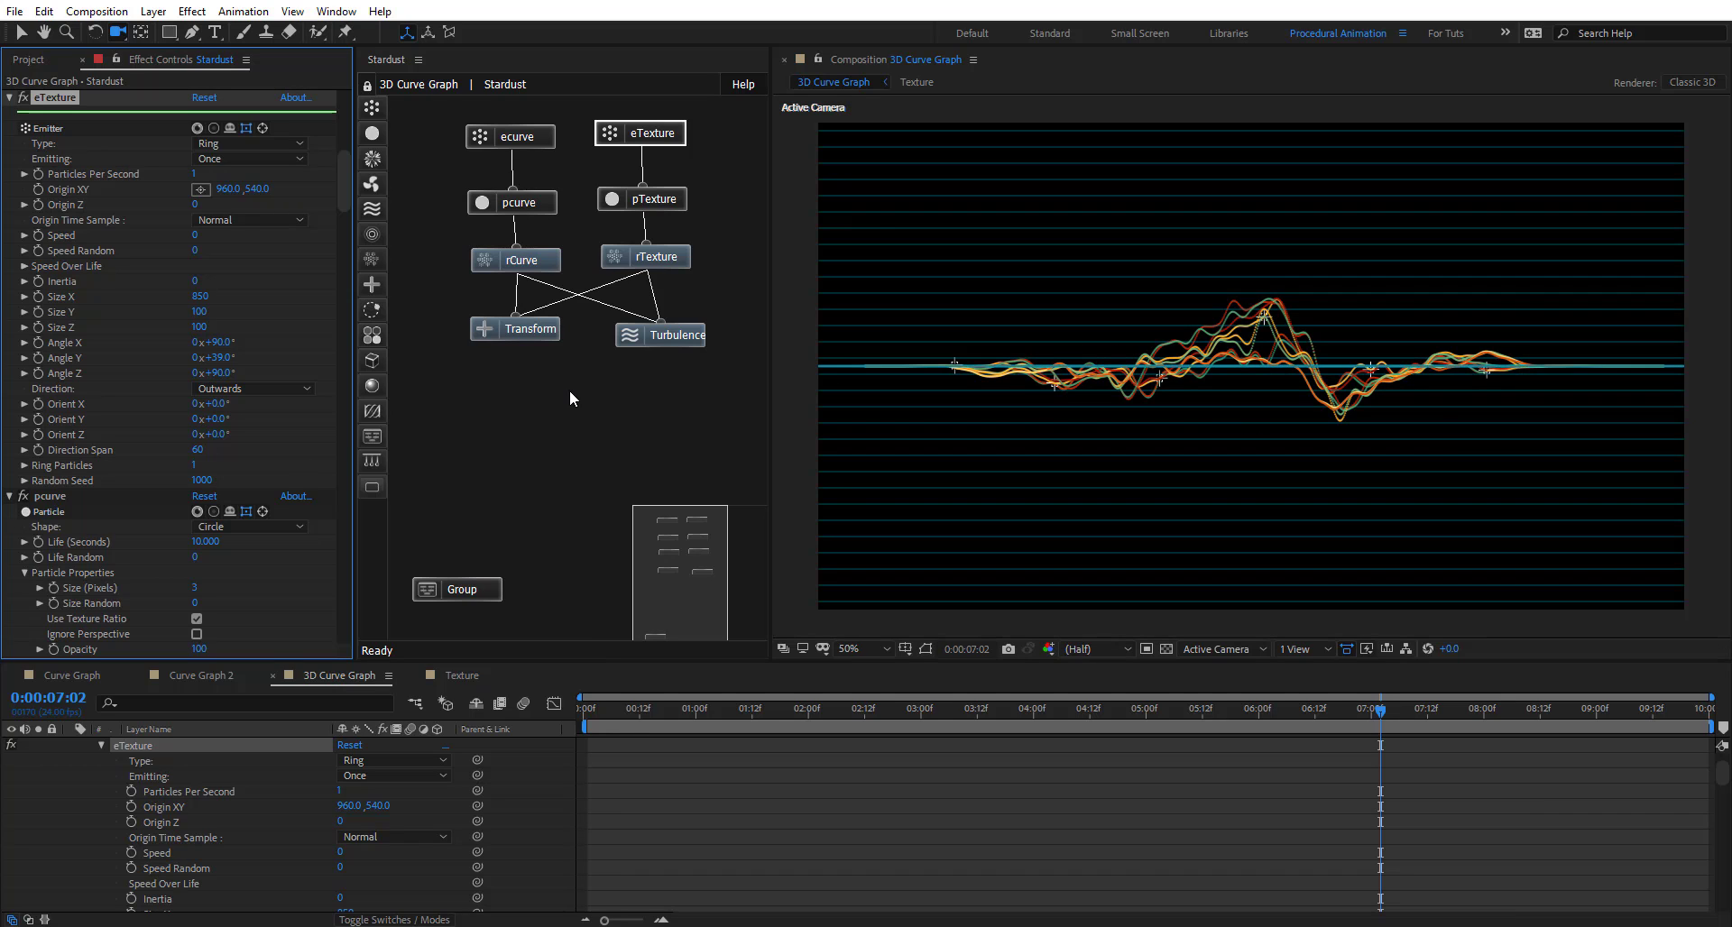
Set the pTexture particle Size (Pixels) to 50
{"action": "left_click", "coordinate": [677, 203]}
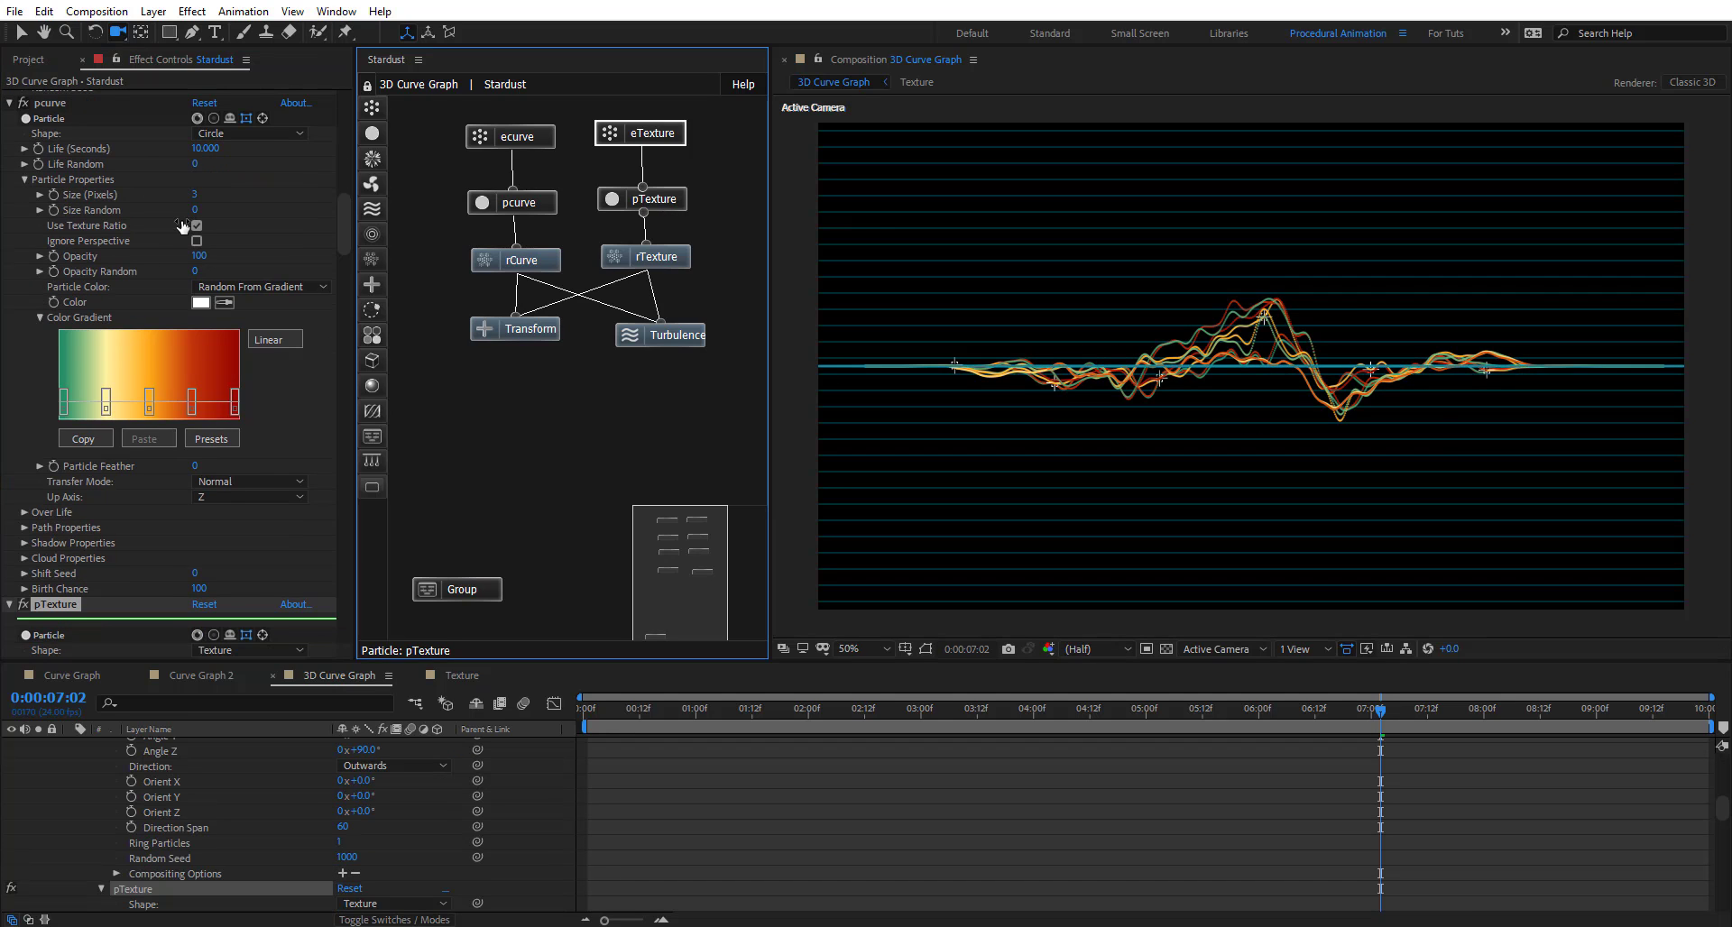
{"action": "scroll", "coordinate": [128, 505], "scroll_direction": "down", "scroll_amount": 2}
{"action": "scroll", "coordinate": [128, 503], "scroll_direction": "down", "scroll_amount": 3}
{"action": "left_click", "coordinate": [201, 549]}
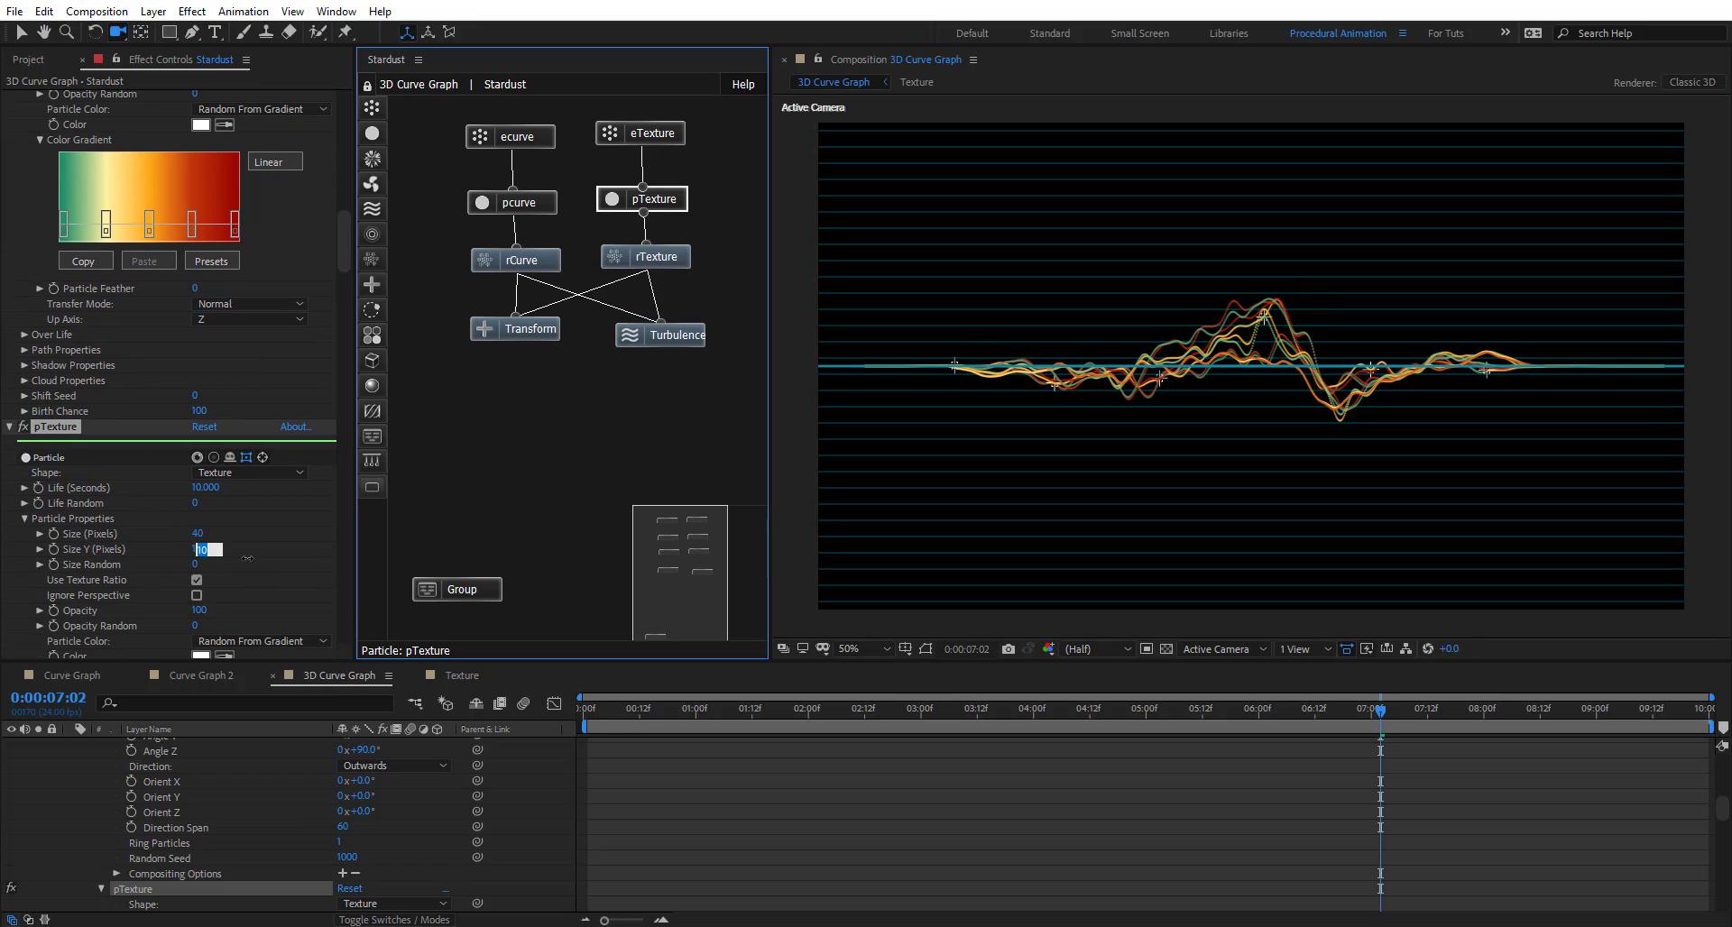
{"action": "left_click", "coordinate": [218, 534]}
{"action": "type", "text": "50"}
{"action": "key", "text": "Return"}
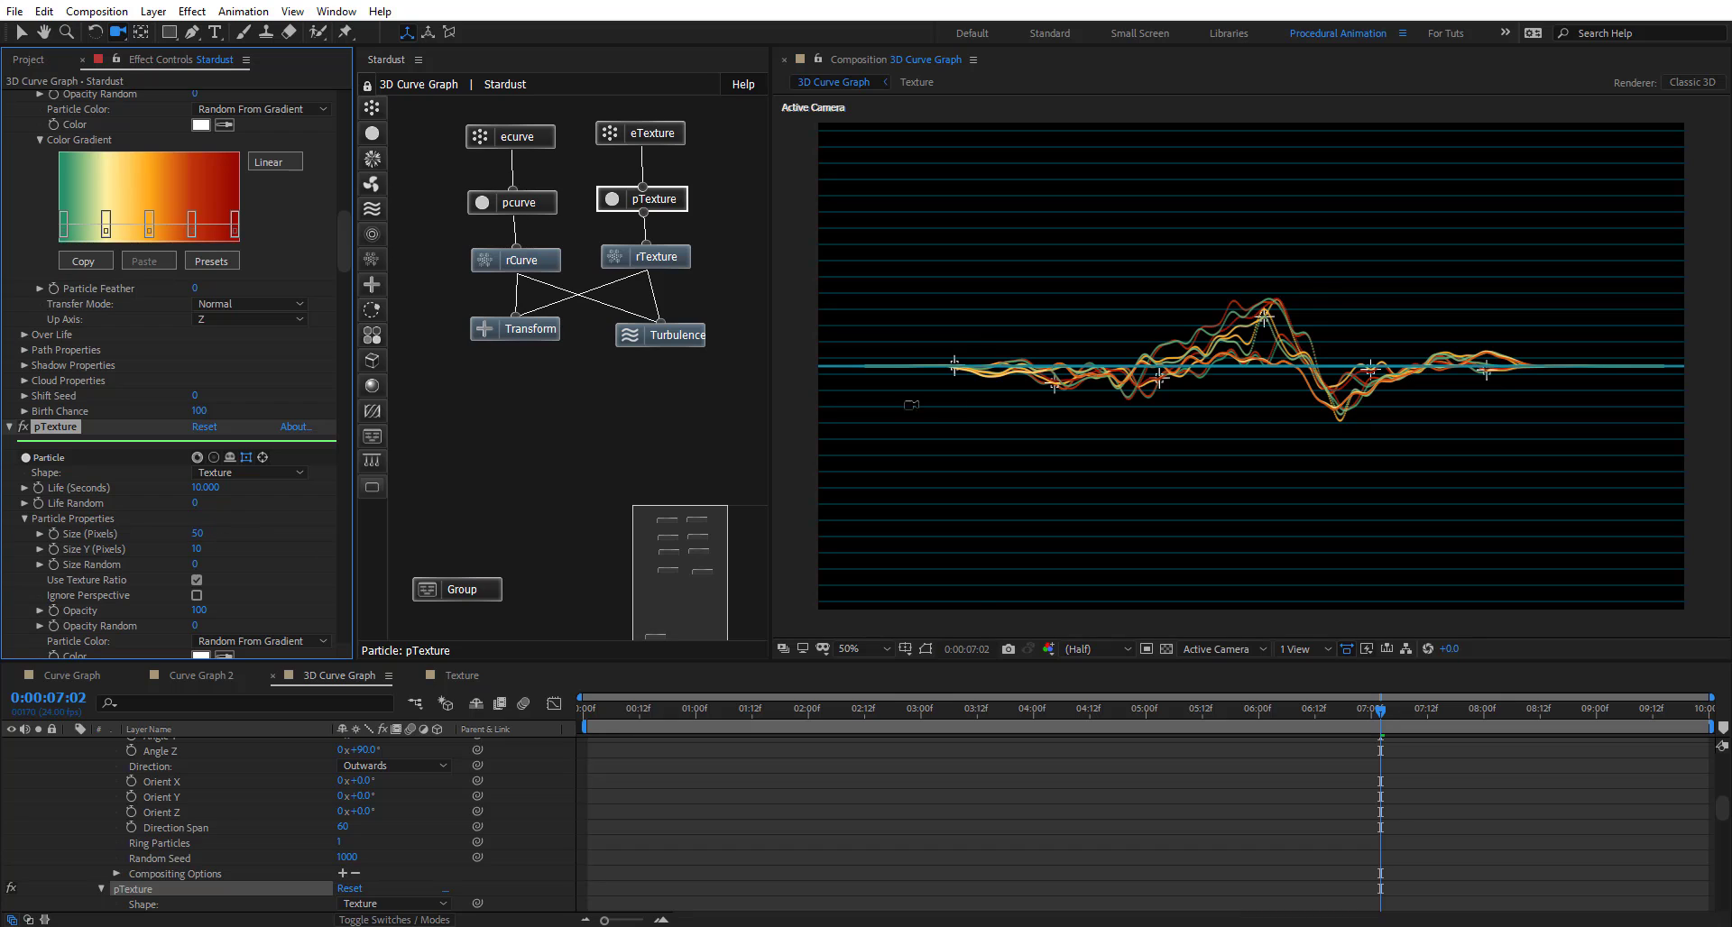
Switch the viewer to Full resolution and Fit, then scrub pTexture size up to 63
{"action": "left_click", "coordinate": [1093, 649]}
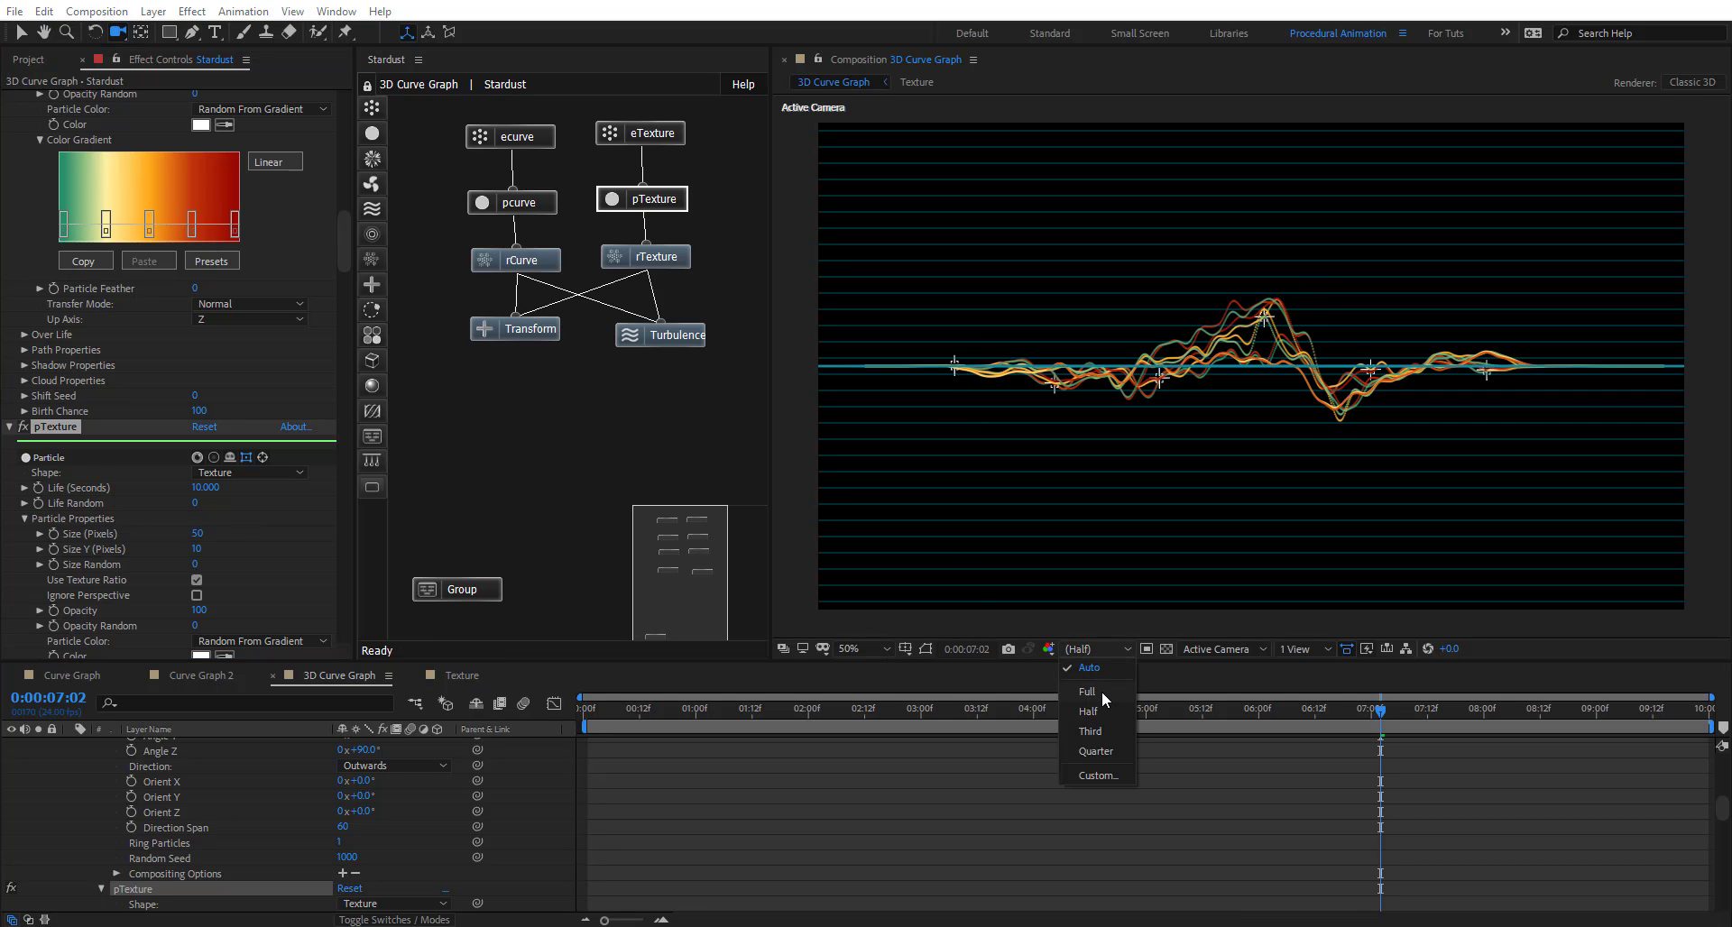
{"action": "left_click", "coordinate": [1087, 692]}
{"action": "left_click", "coordinate": [866, 650]}
{"action": "left_click", "coordinate": [895, 357]}
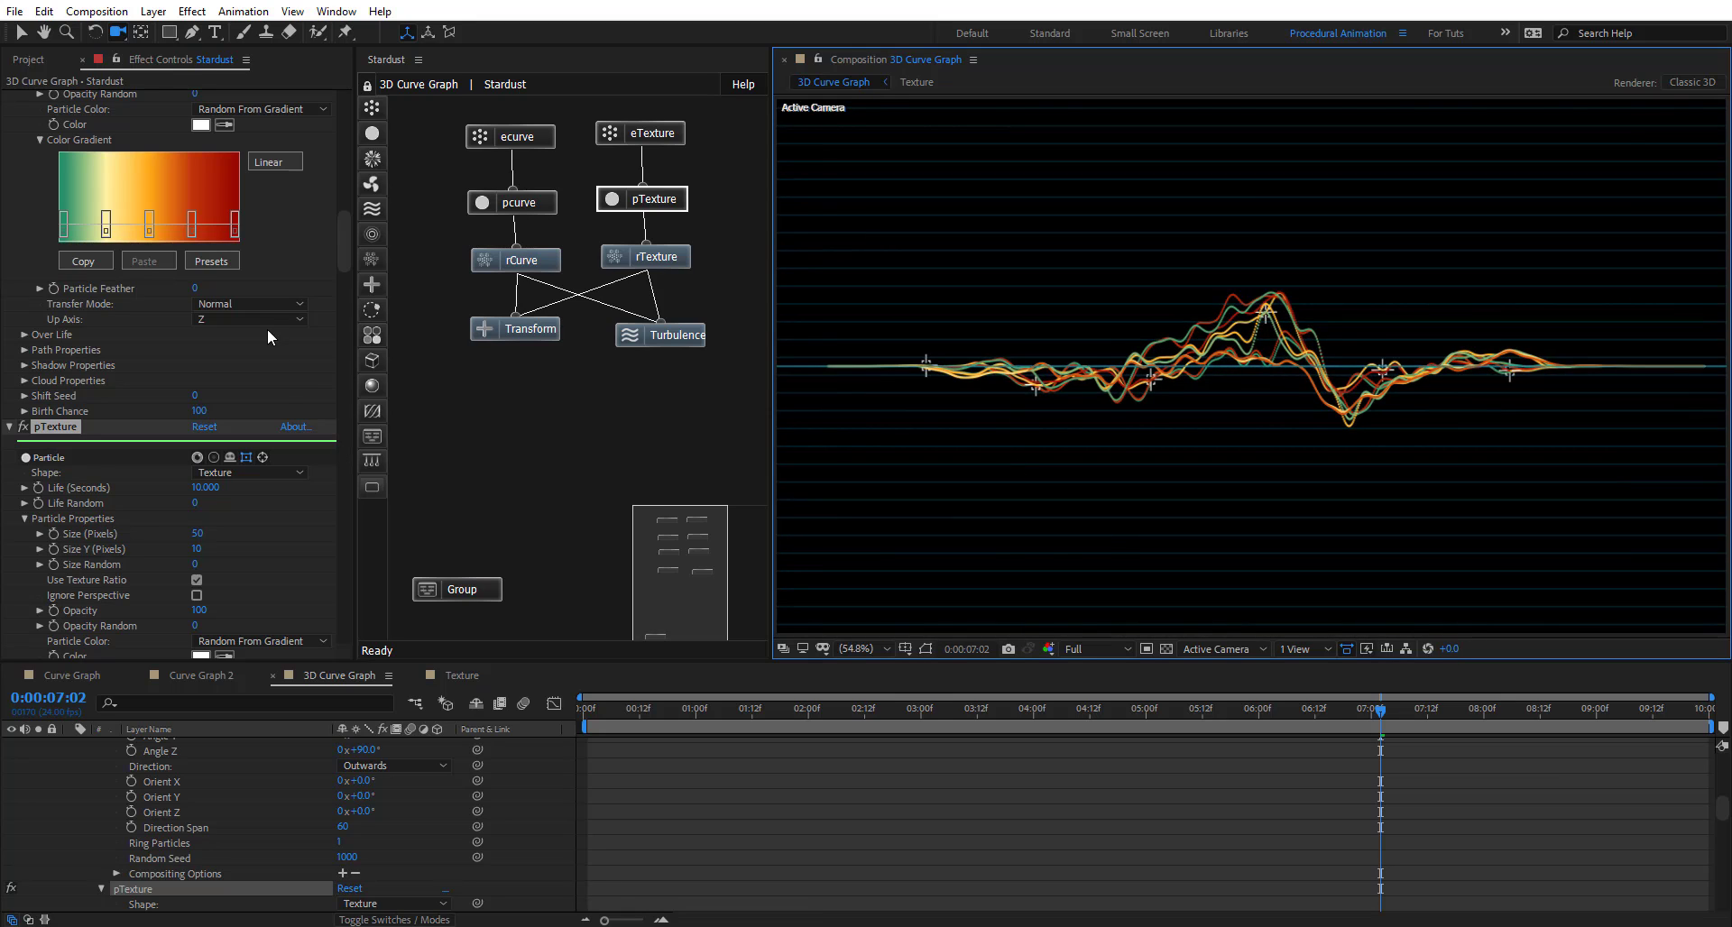
{"action": "left_click_drag", "start_coordinate": [197, 538], "coordinate": [276, 534]}
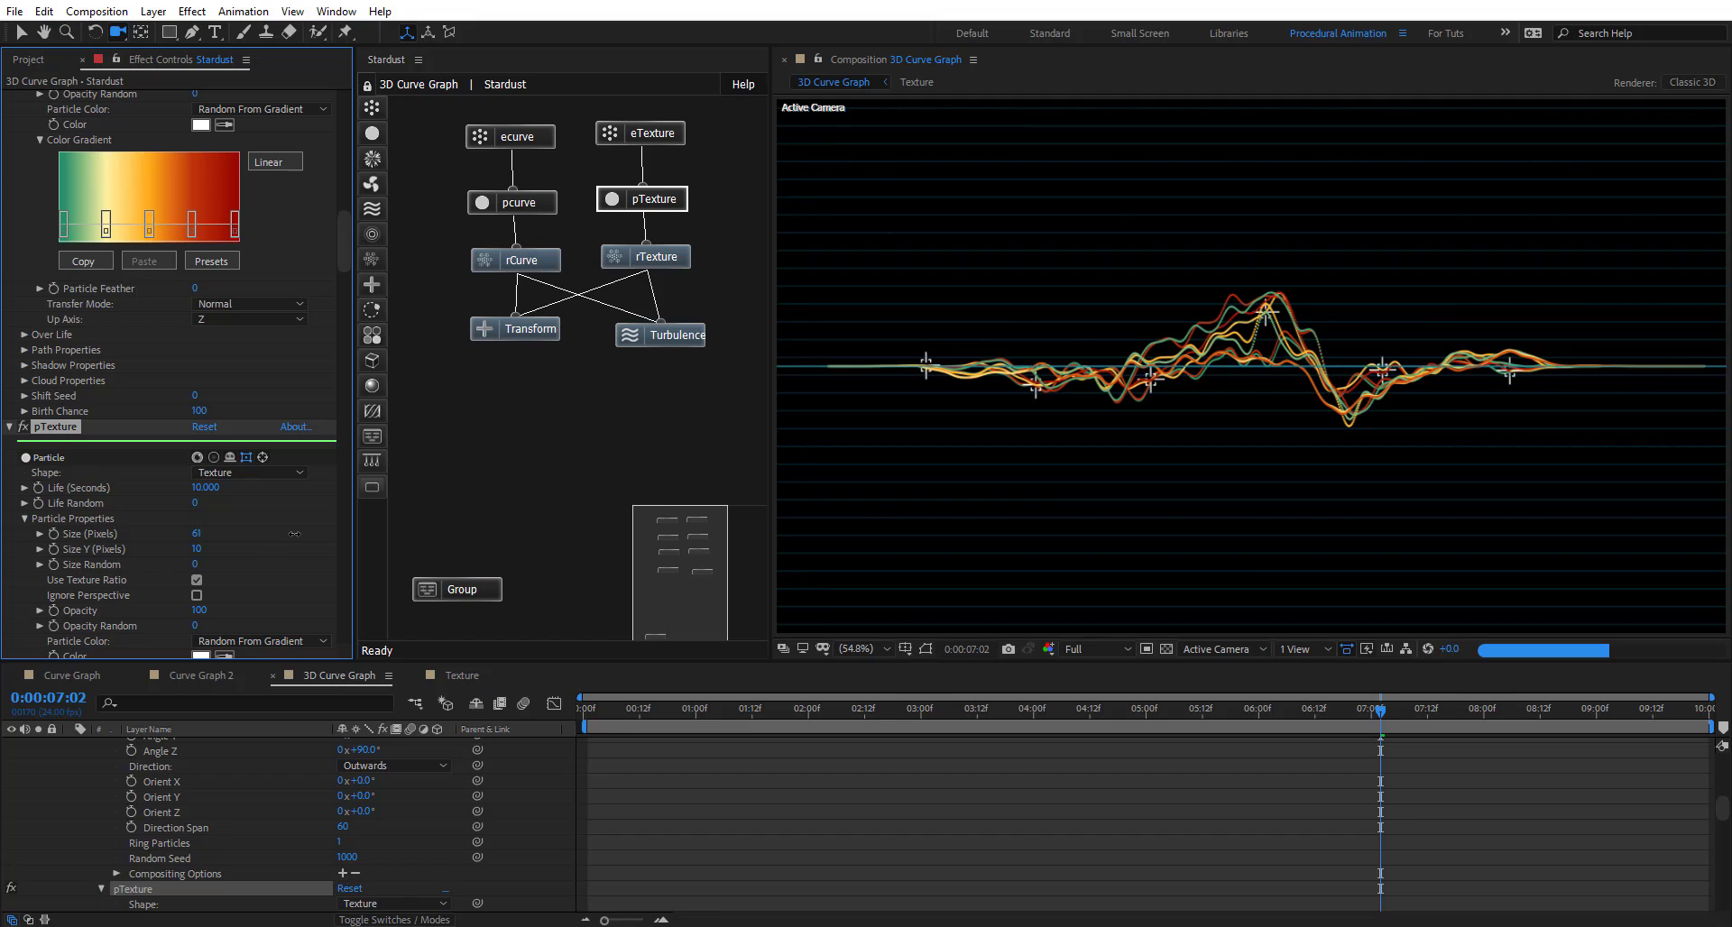
{"action": "left_click_drag", "start_coordinate": [276, 534], "coordinate": [306, 533]}
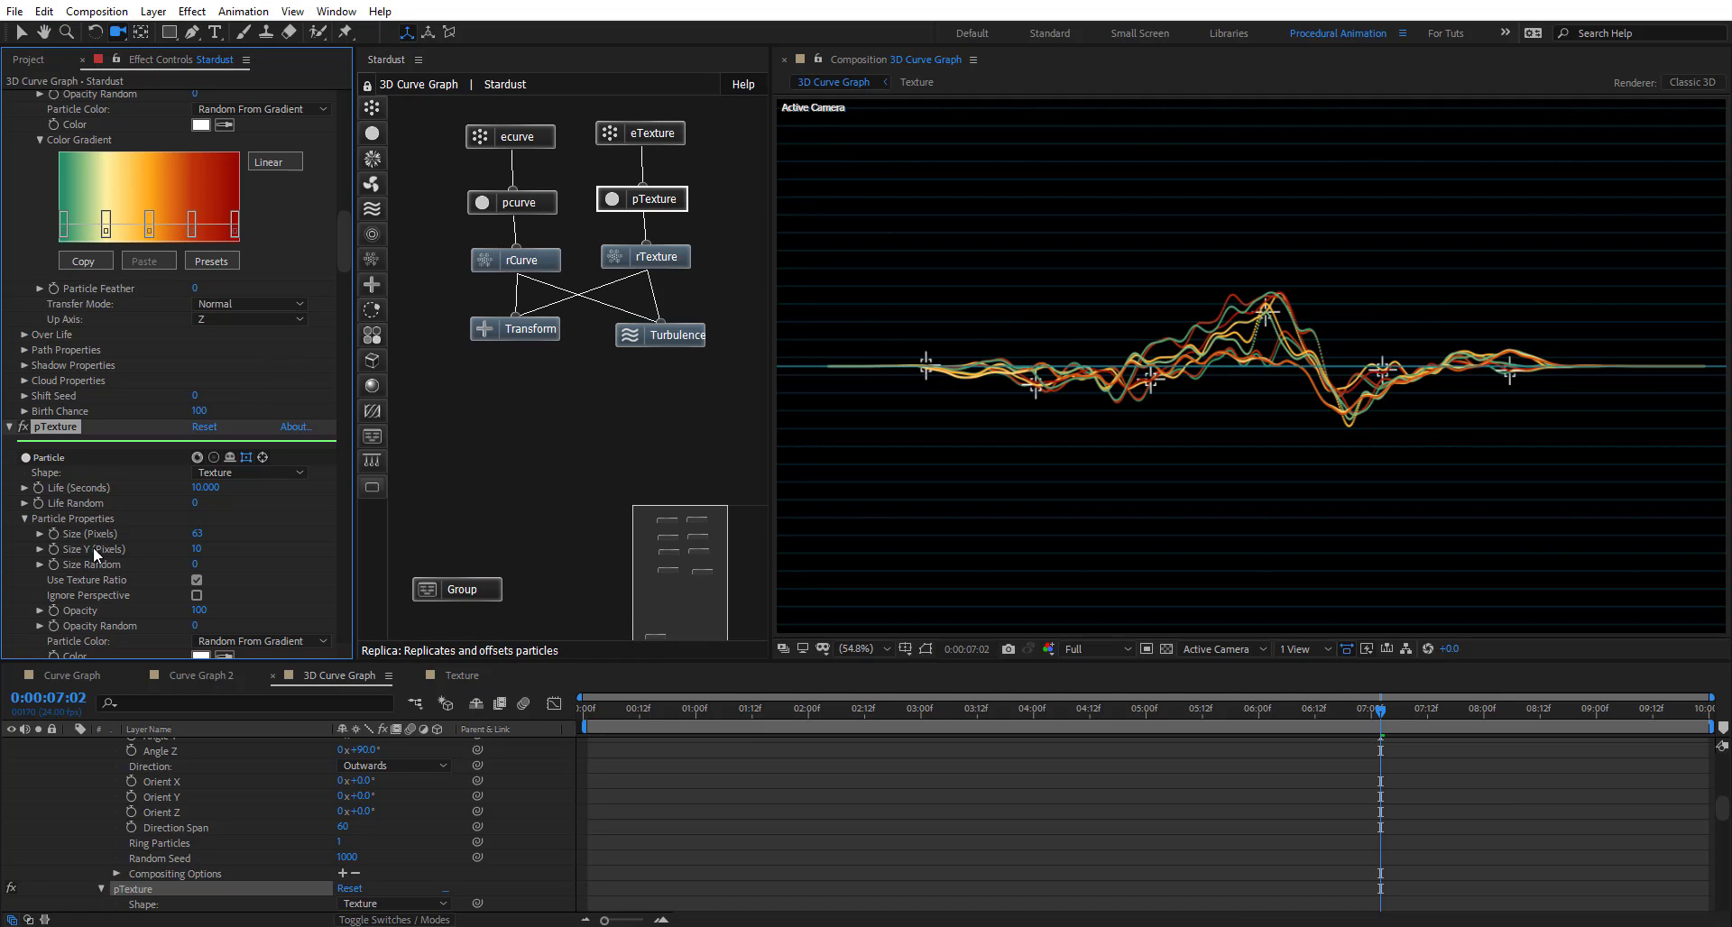
Set pTexture Particle Color to Color Over Life
{"action": "scroll", "coordinate": [78, 552], "scroll_direction": "down", "scroll_amount": 2}
{"action": "scroll", "coordinate": [101, 495], "scroll_direction": "down", "scroll_amount": 2}
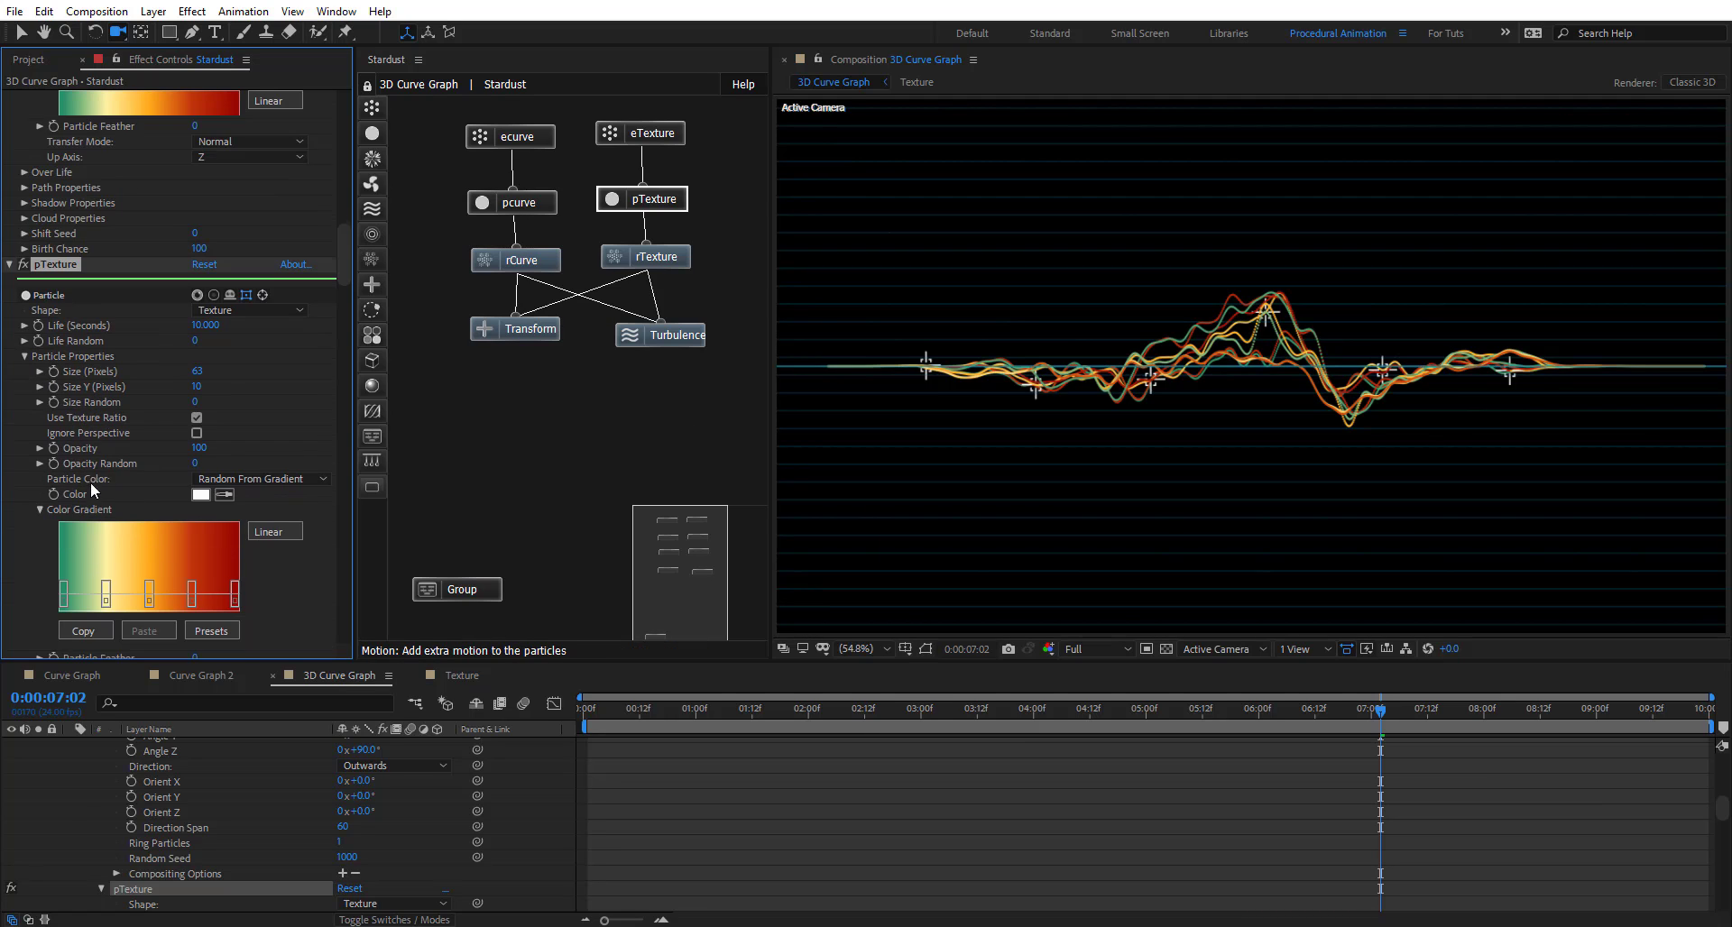
{"action": "left_click", "coordinate": [306, 476]}
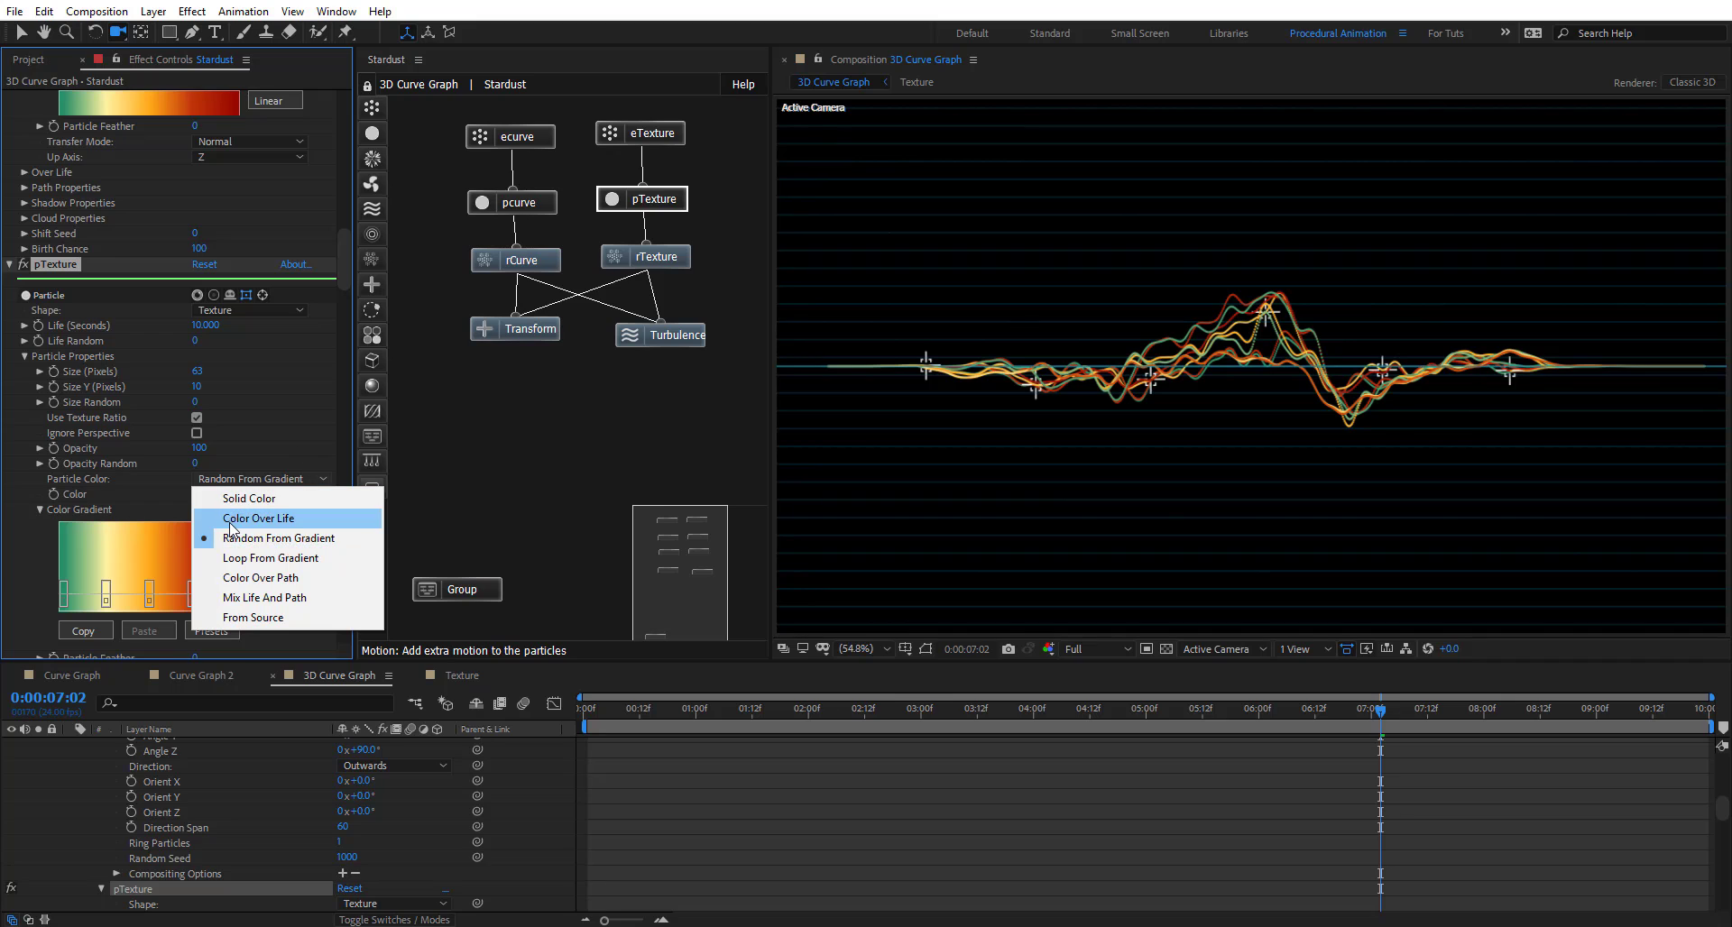
{"action": "left_click", "coordinate": [289, 518]}
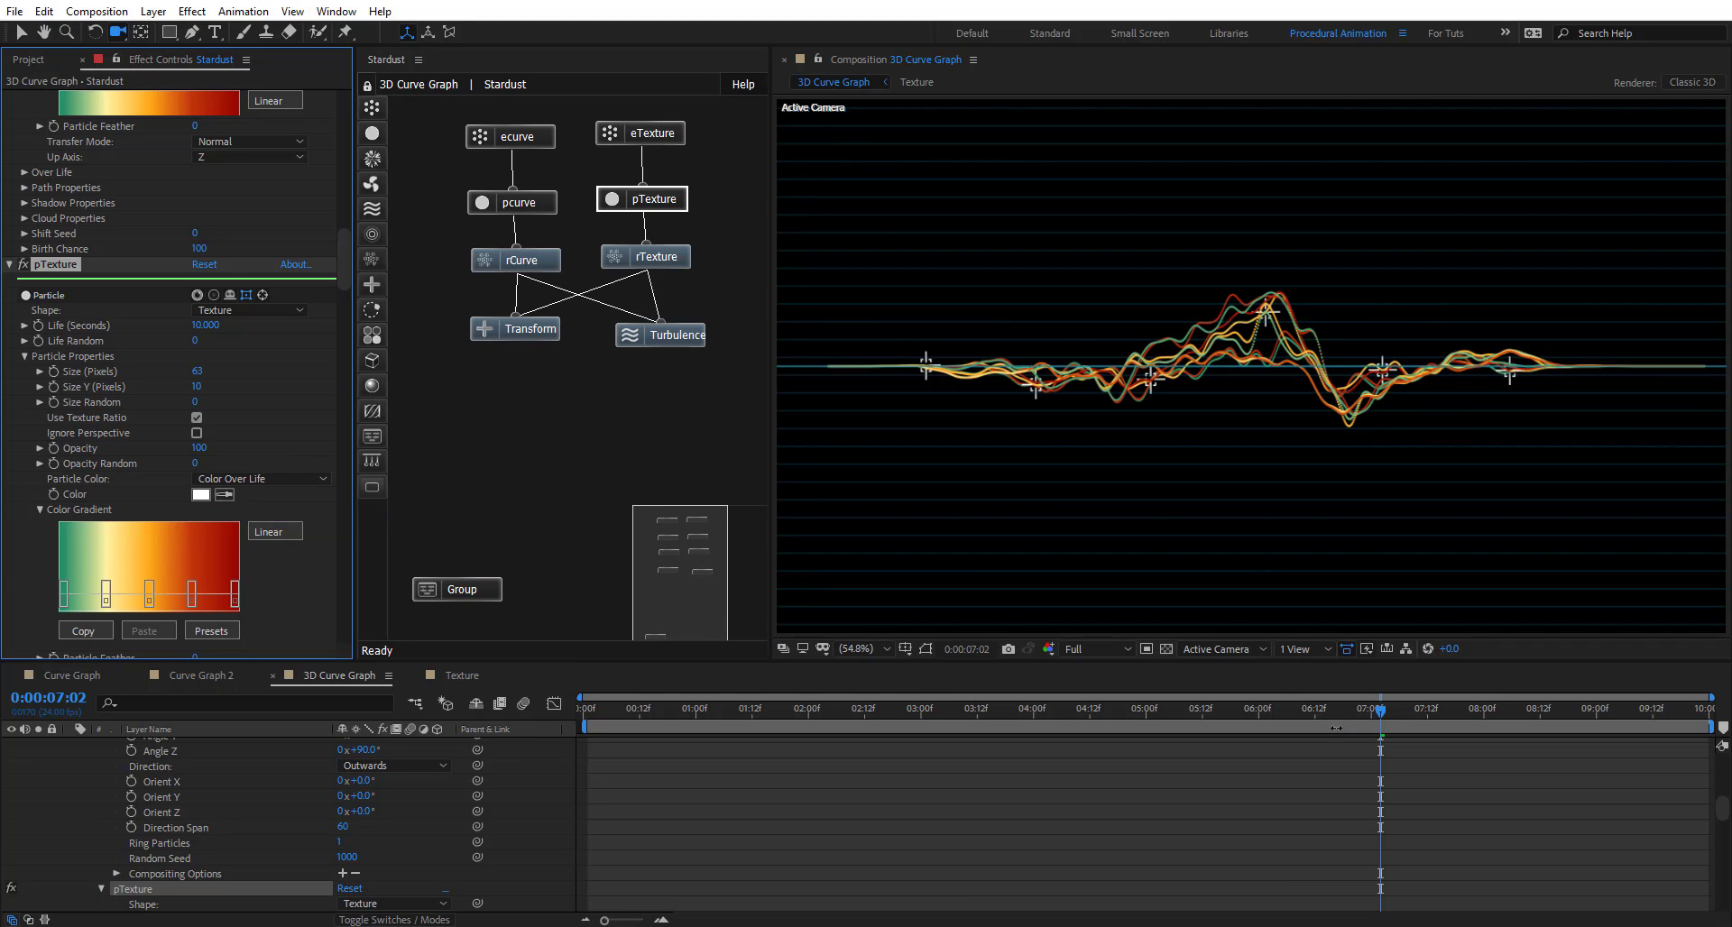
Set pTexture's Texture Color Use to Alpha and scrub back to an earlier frame
{"action": "left_click", "coordinate": [667, 257]}
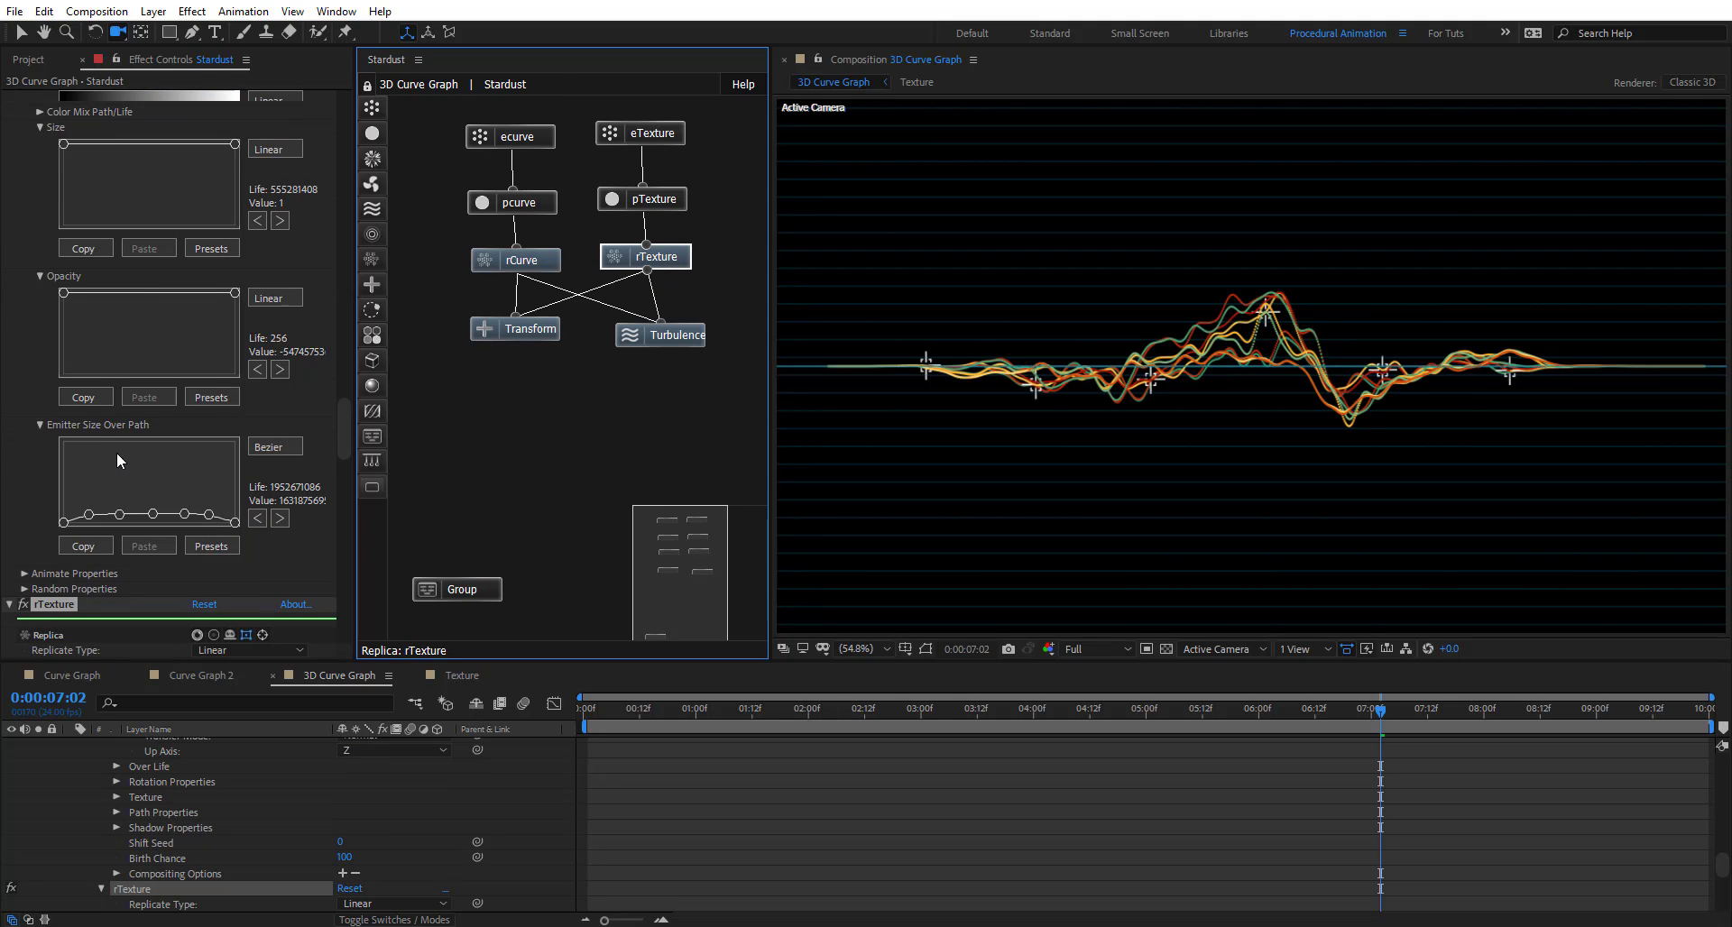
{"action": "scroll", "coordinate": [95, 509], "scroll_direction": "down", "scroll_amount": 4}
{"action": "scroll", "coordinate": [106, 551], "scroll_direction": "down", "scroll_amount": 3}
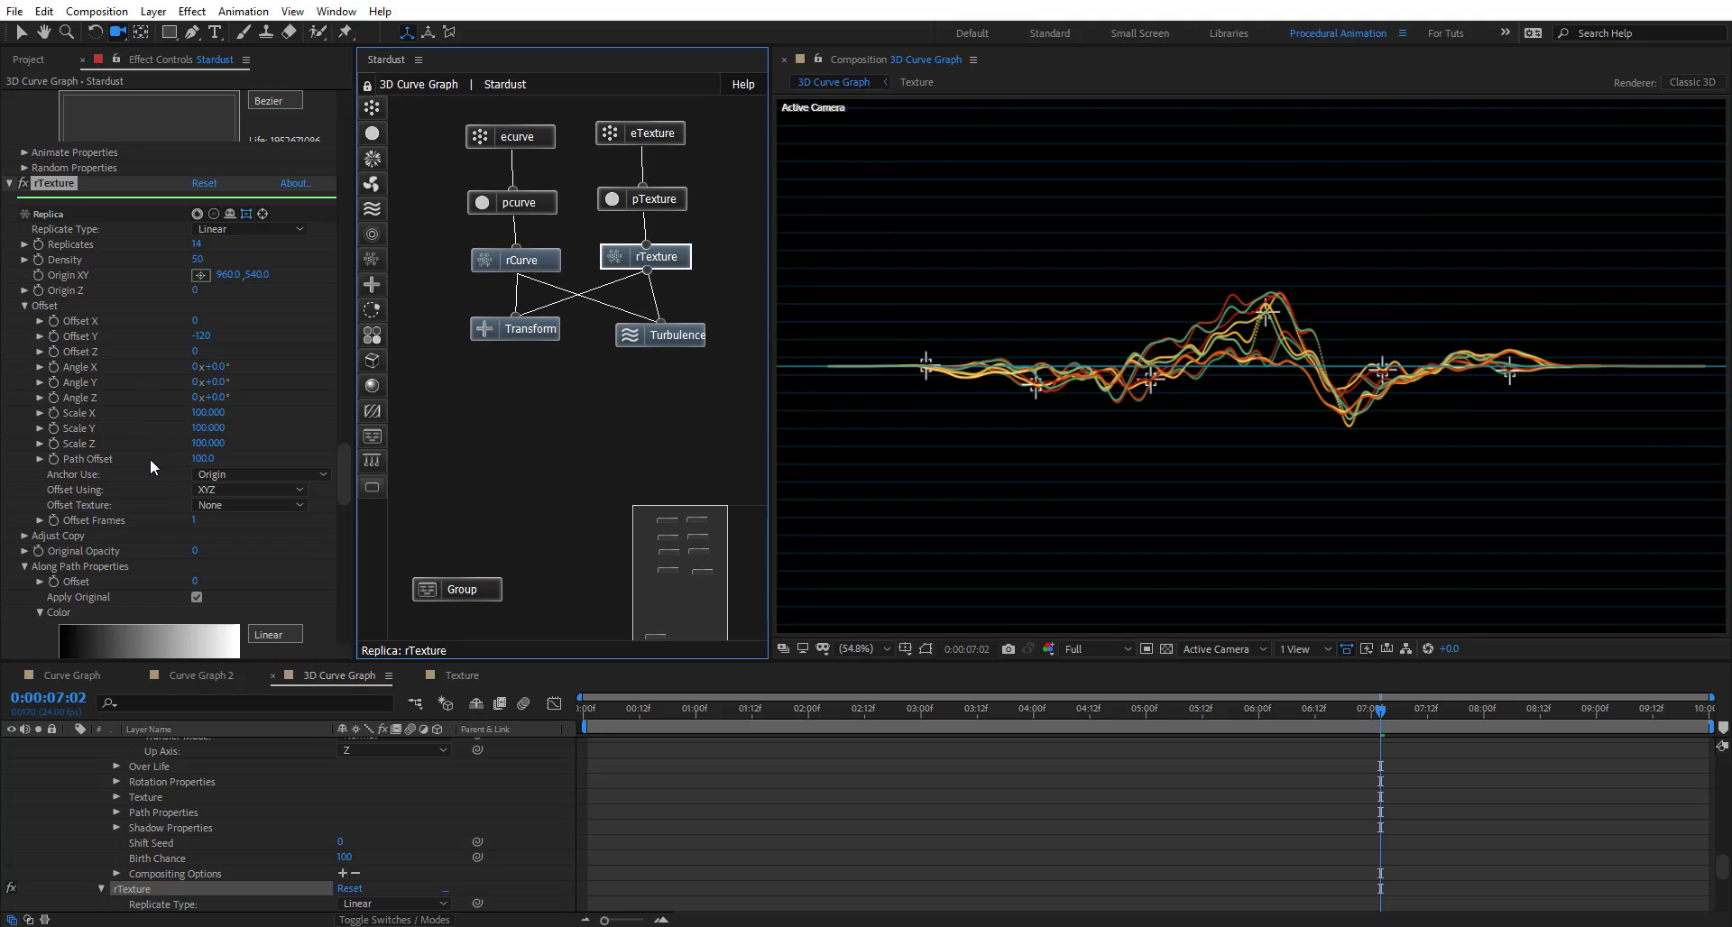
{"action": "scroll", "coordinate": [150, 458], "scroll_direction": "down", "scroll_amount": 4}
{"action": "left_click", "coordinate": [672, 205]}
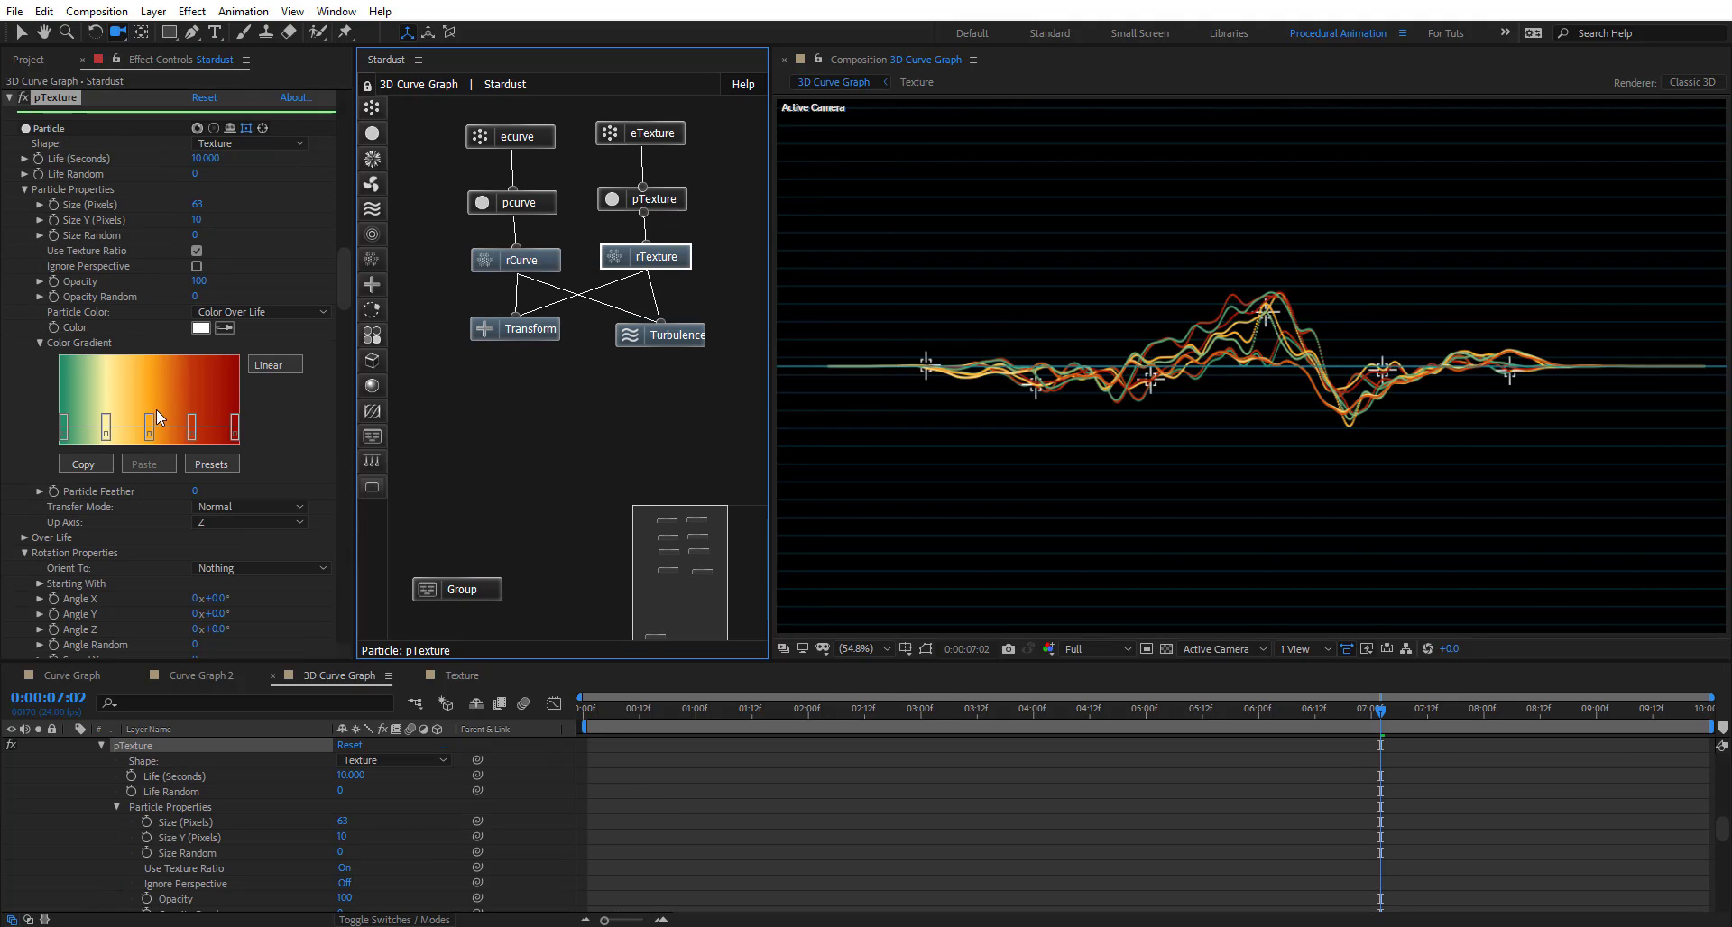
{"action": "scroll", "coordinate": [149, 469], "scroll_direction": "down", "scroll_amount": 3}
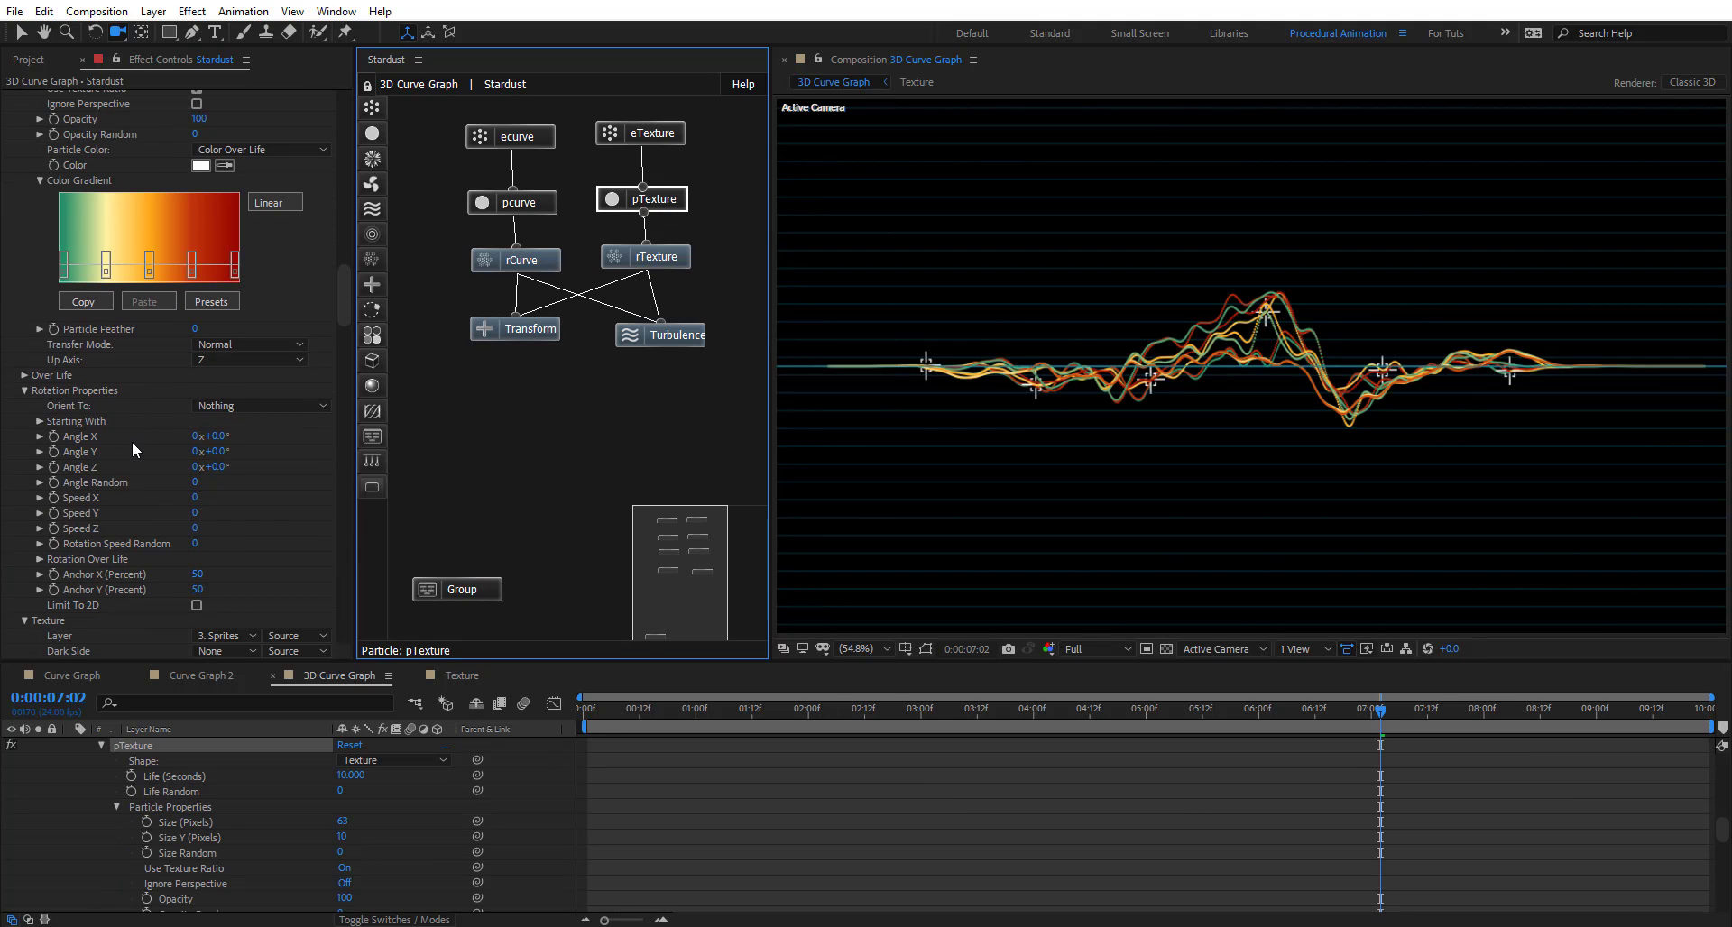
{"action": "scroll", "coordinate": [132, 441], "scroll_direction": "down", "scroll_amount": 2}
{"action": "left_click", "coordinate": [213, 599]}
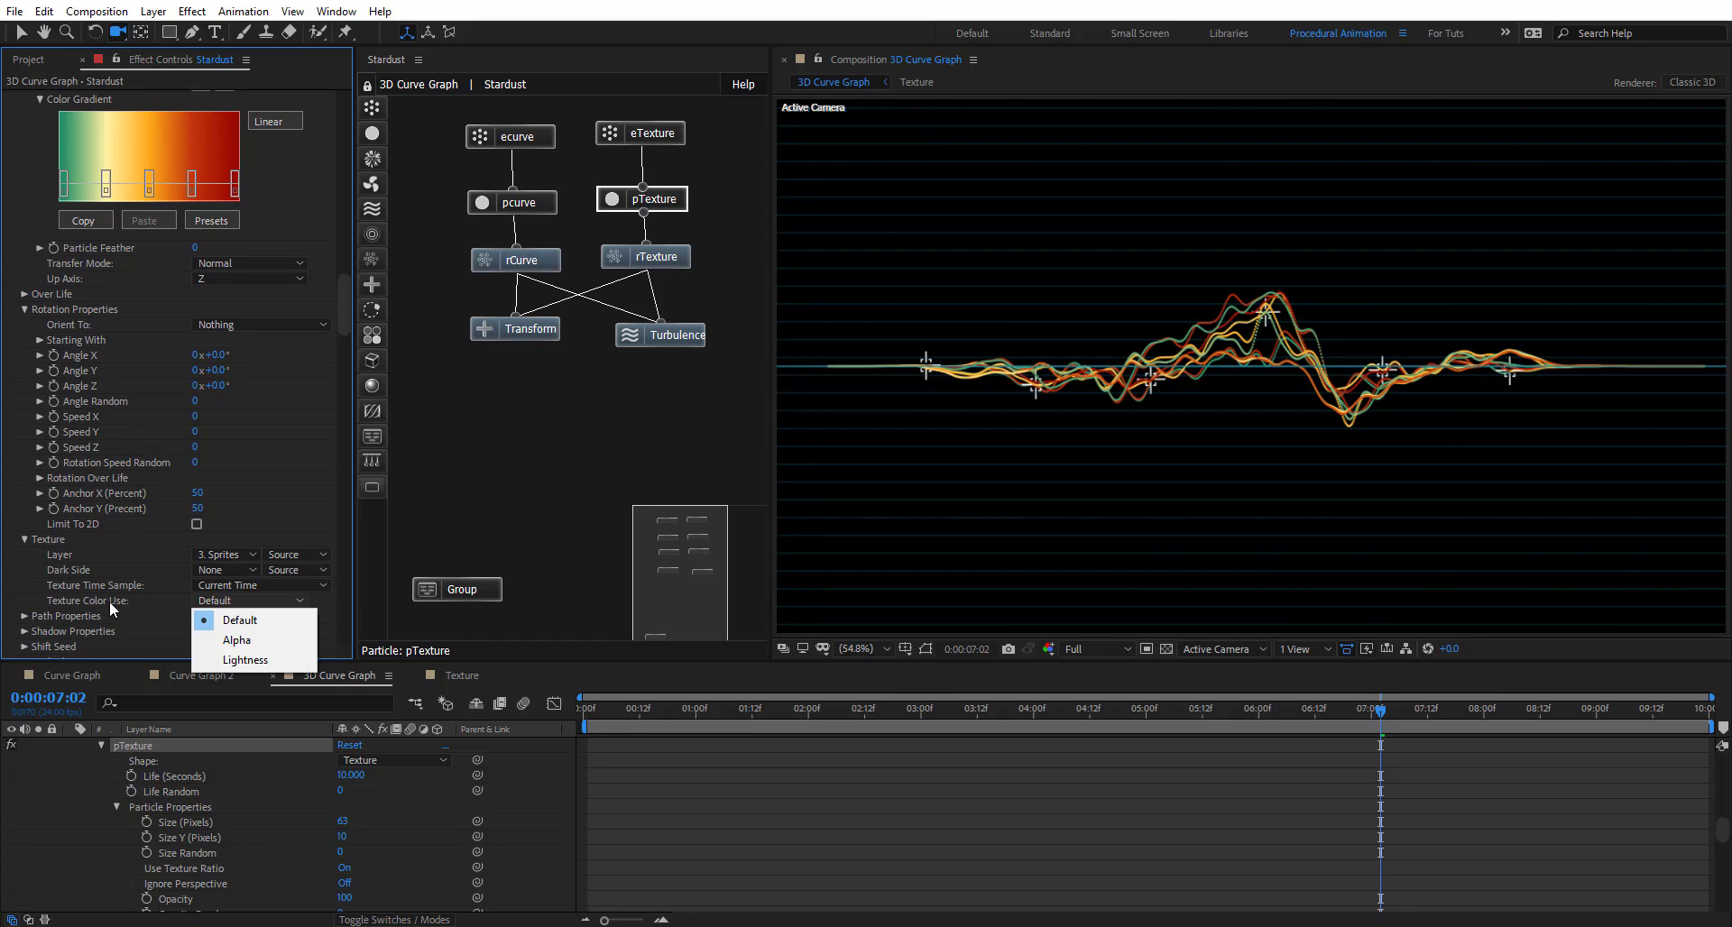
{"action": "left_click", "coordinate": [237, 640]}
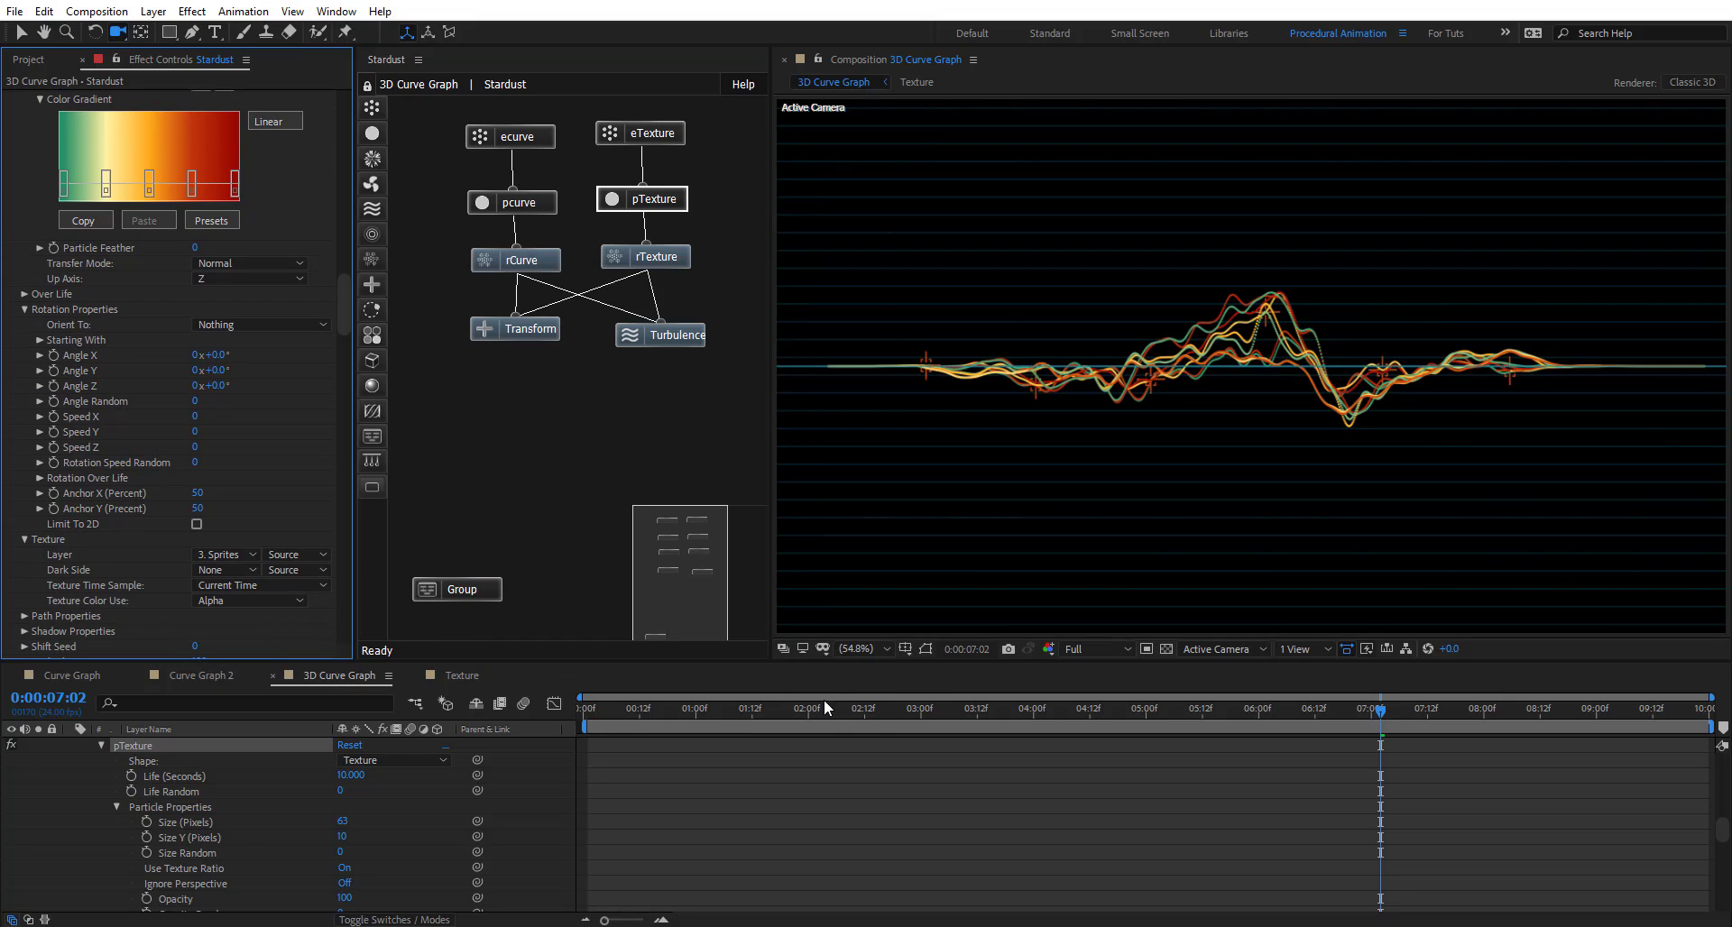
{"action": "left_click_drag", "start_coordinate": [1359, 719], "coordinate": [949, 720]}
Set the pTexture particles' Transfer Mode to Add
{"action": "left_click", "coordinate": [528, 202]}
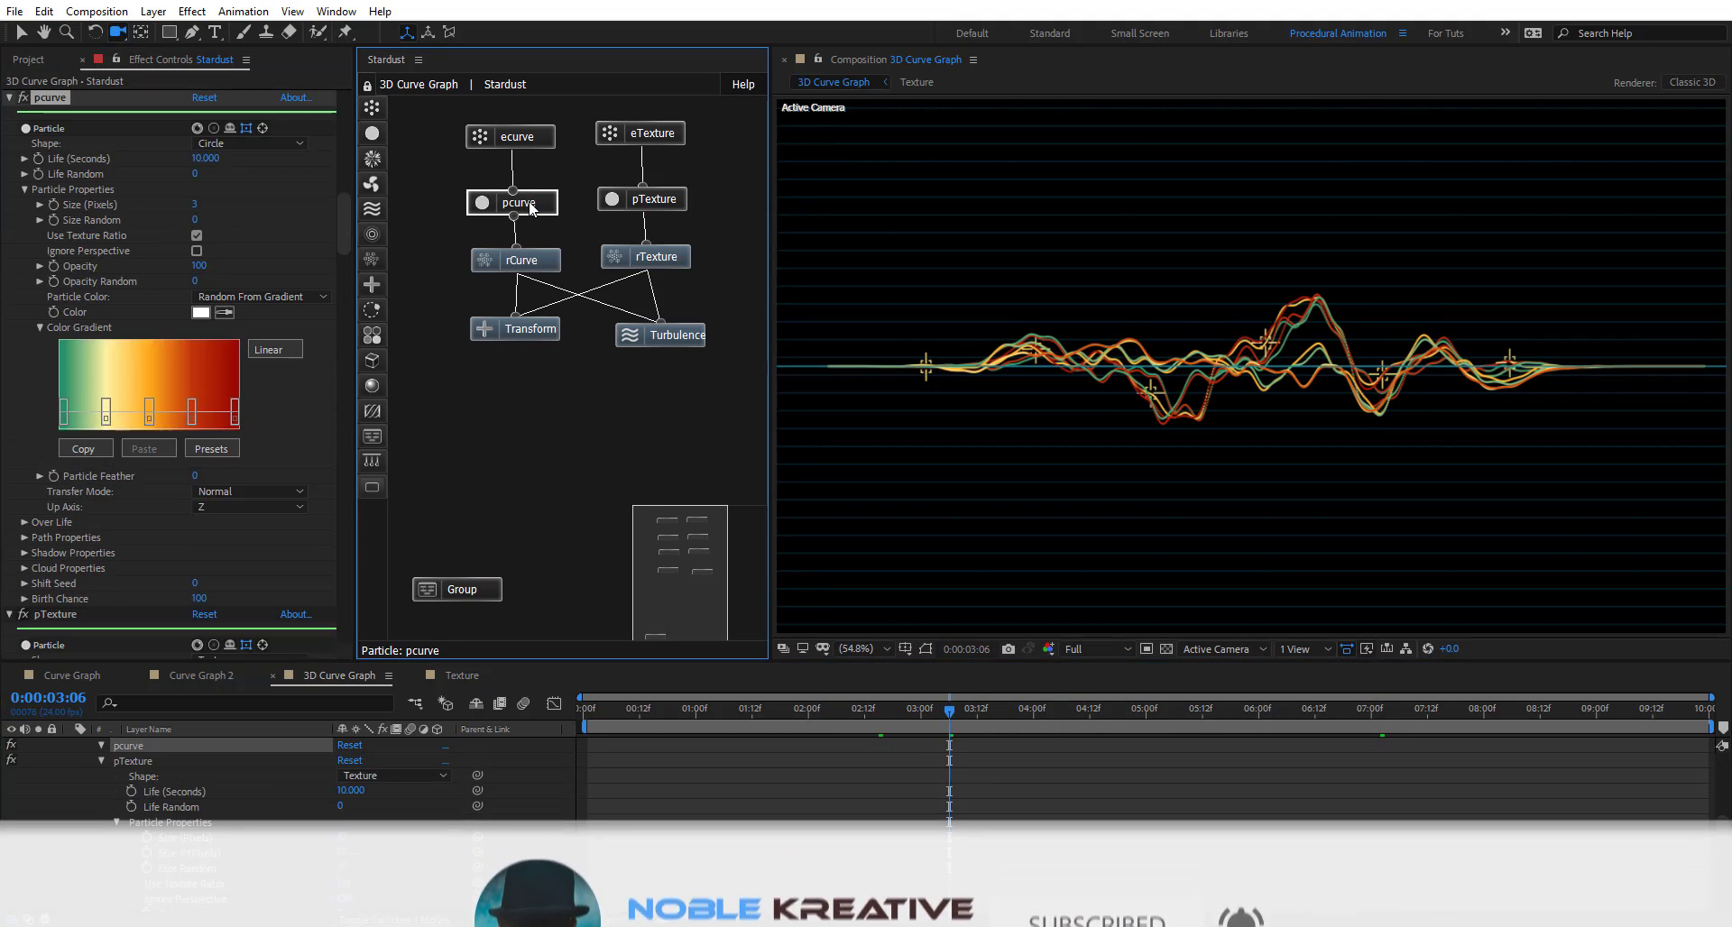
{"action": "scroll", "coordinate": [83, 539], "scroll_direction": "down", "scroll_amount": 2}
{"action": "scroll", "coordinate": [90, 453], "scroll_direction": "down", "scroll_amount": 5}
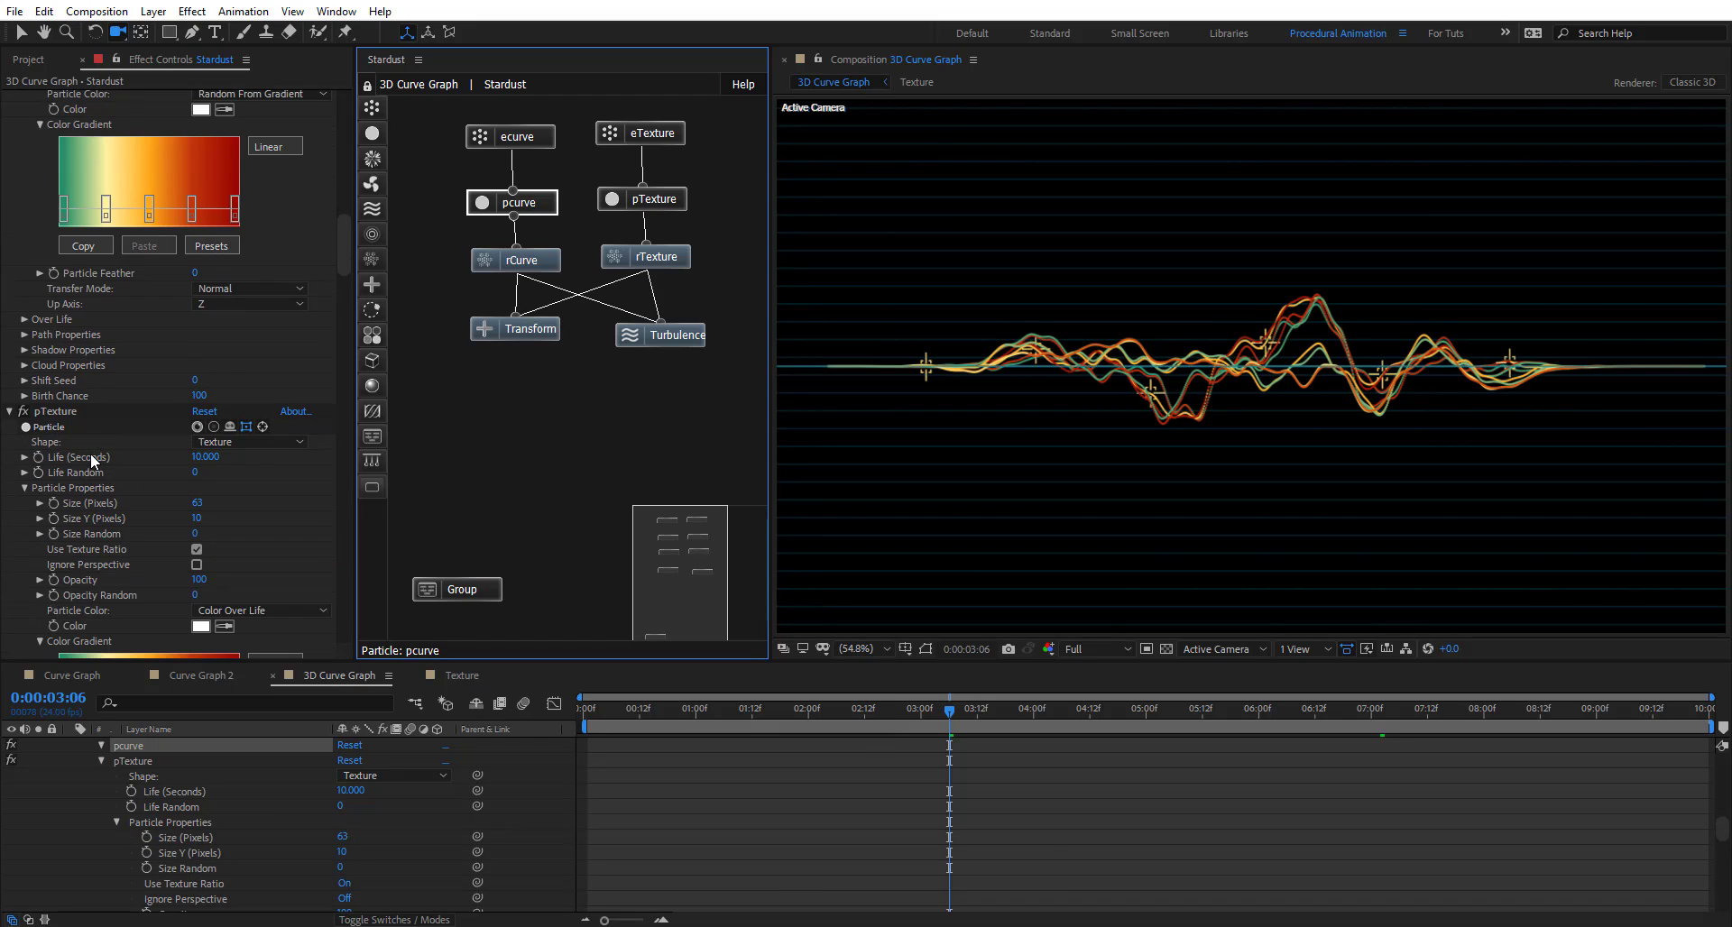
{"action": "scroll", "coordinate": [117, 490], "scroll_direction": "down", "scroll_amount": 3}
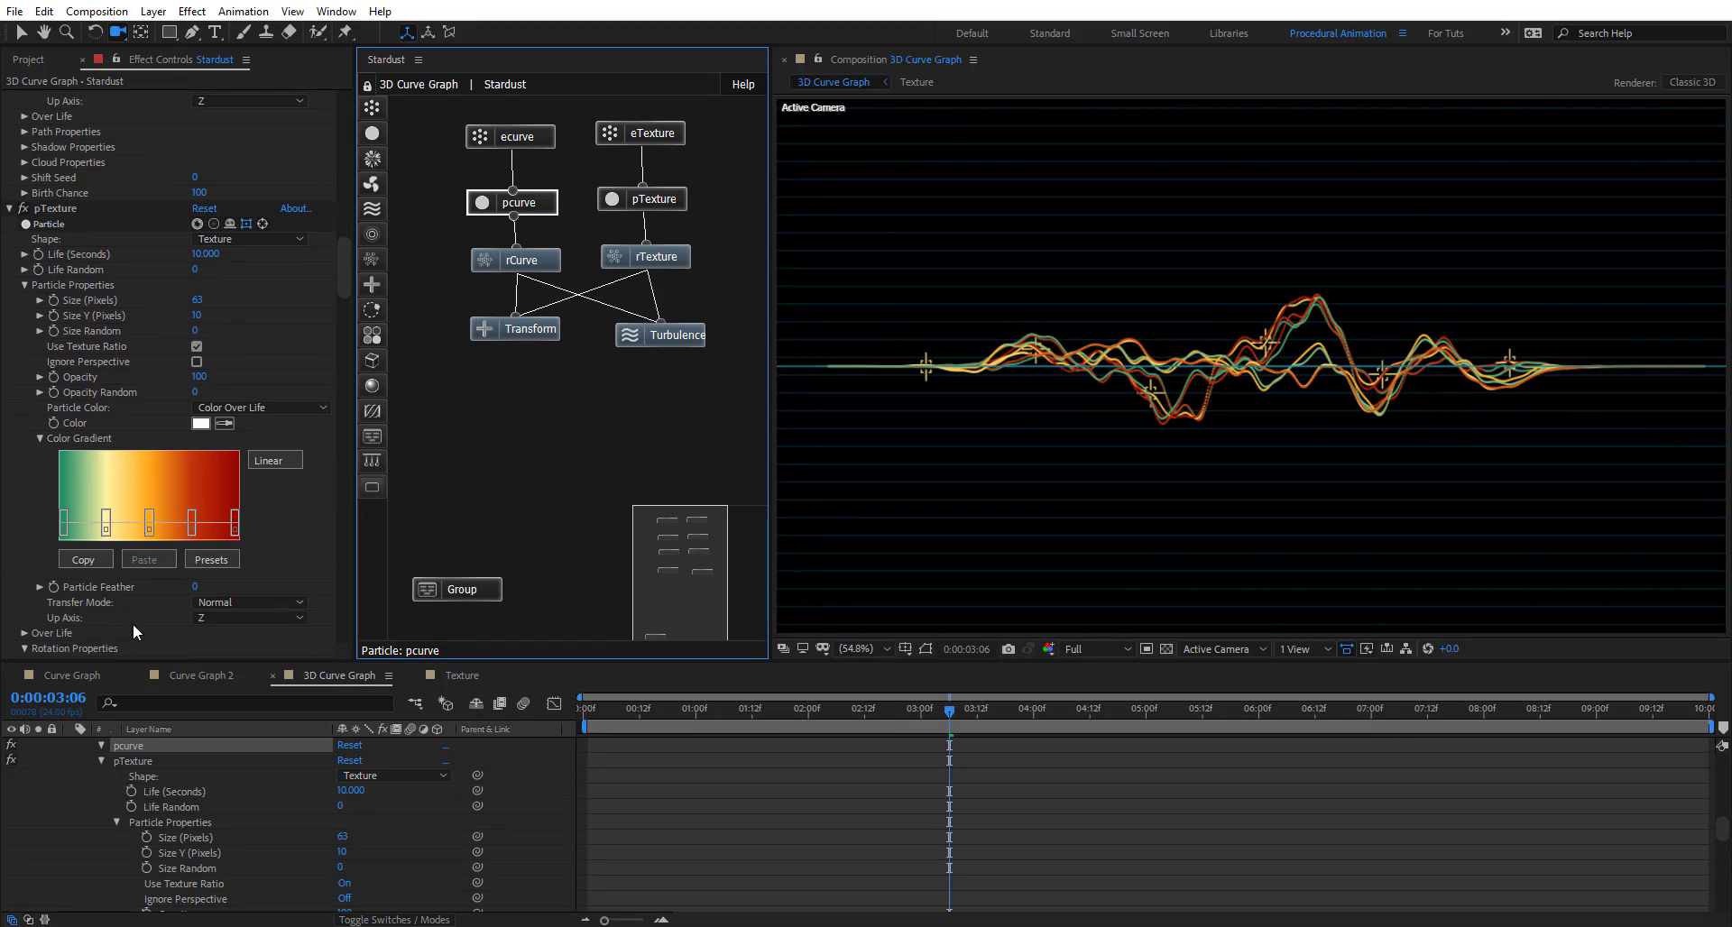
{"action": "left_click", "coordinate": [252, 602]}
{"action": "left_click", "coordinate": [230, 641]}
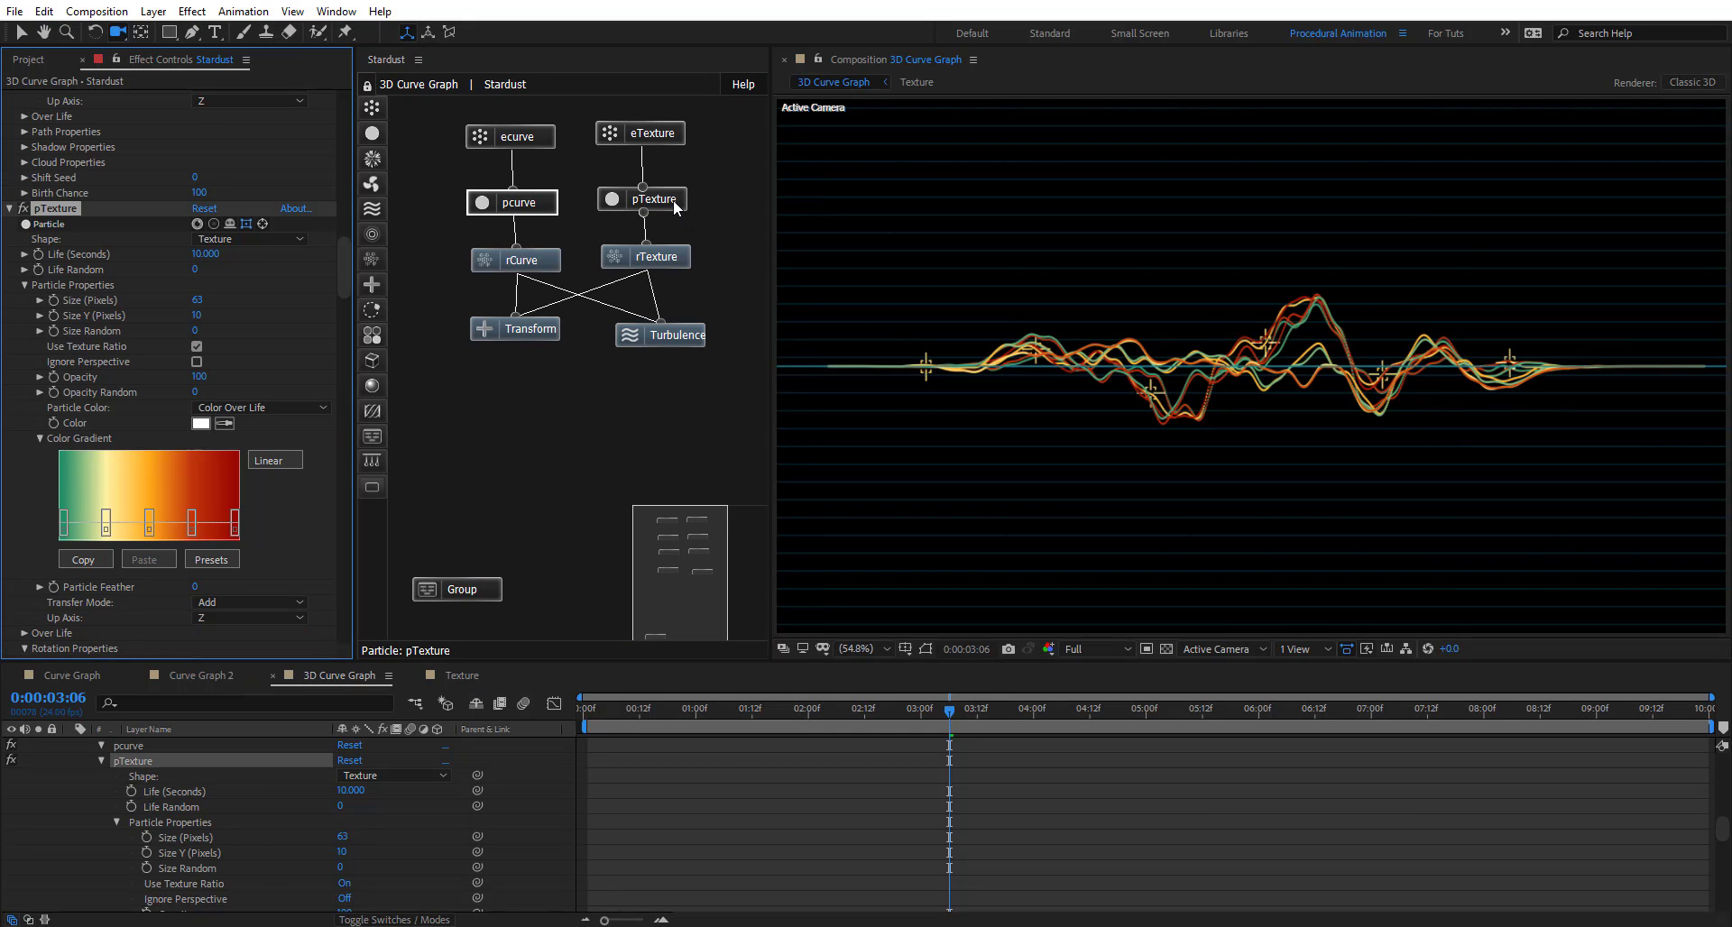
{"action": "left_click", "coordinate": [675, 205]}
Change the pcurve particles' Transfer Mode to Screen and scrub to check the glow
{"action": "scroll", "coordinate": [126, 505], "scroll_direction": "down", "scroll_amount": 4}
{"action": "scroll", "coordinate": [171, 564], "scroll_direction": "down", "scroll_amount": 4}
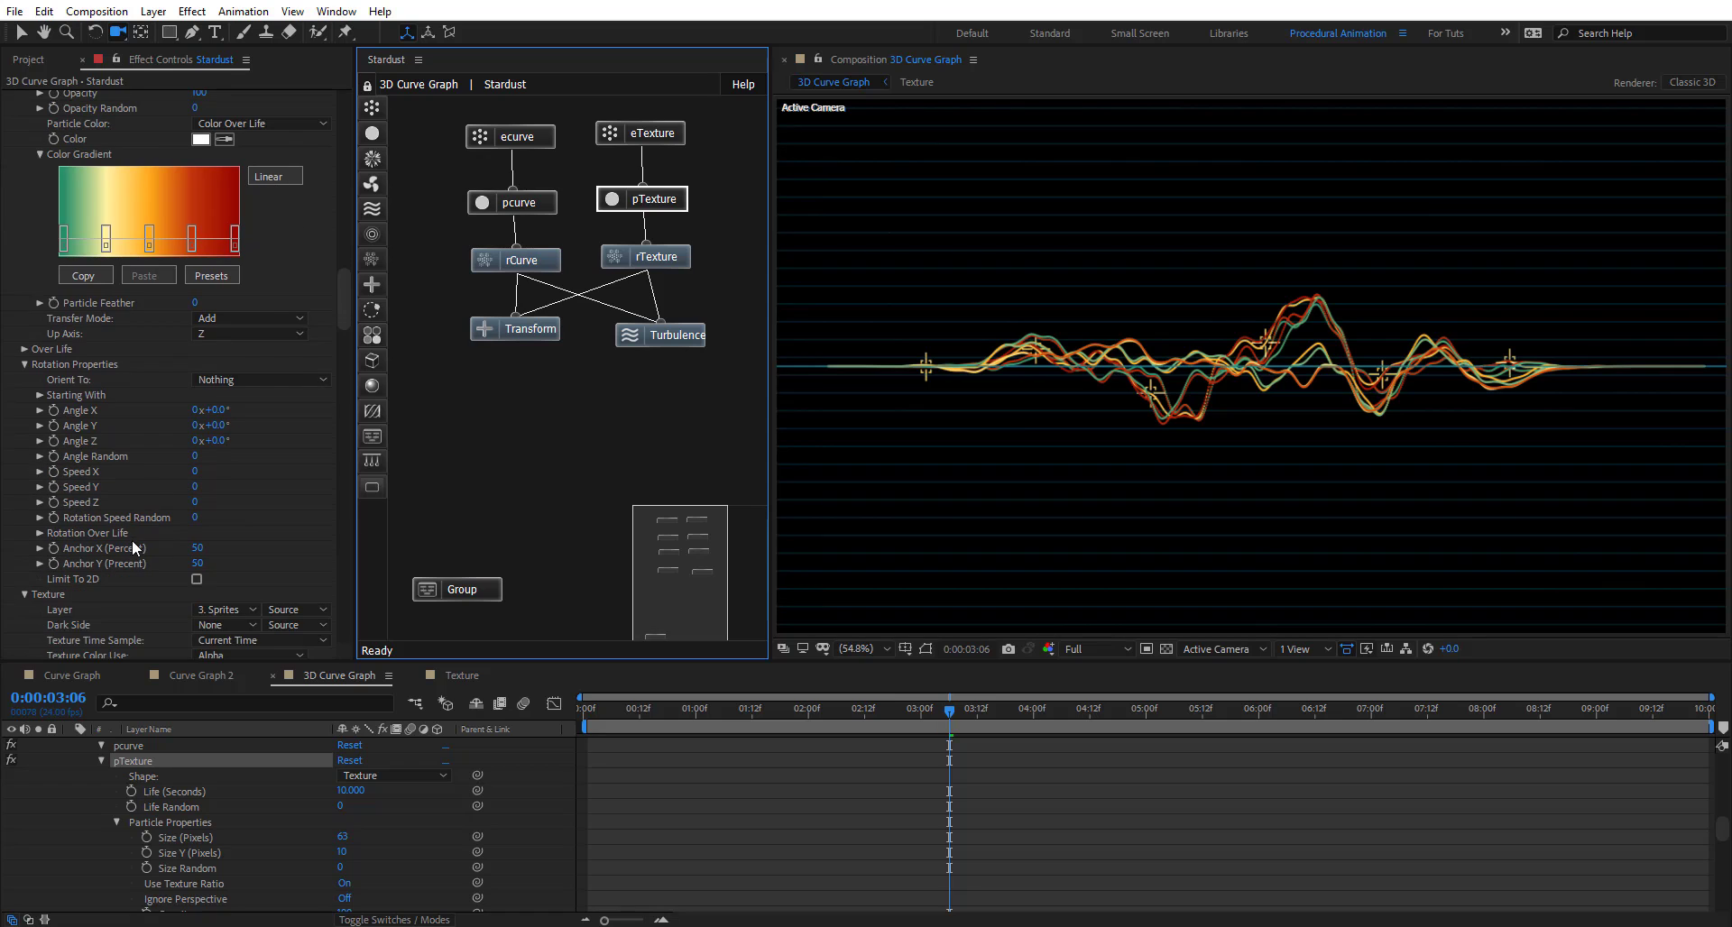
{"action": "left_click", "coordinate": [544, 202]}
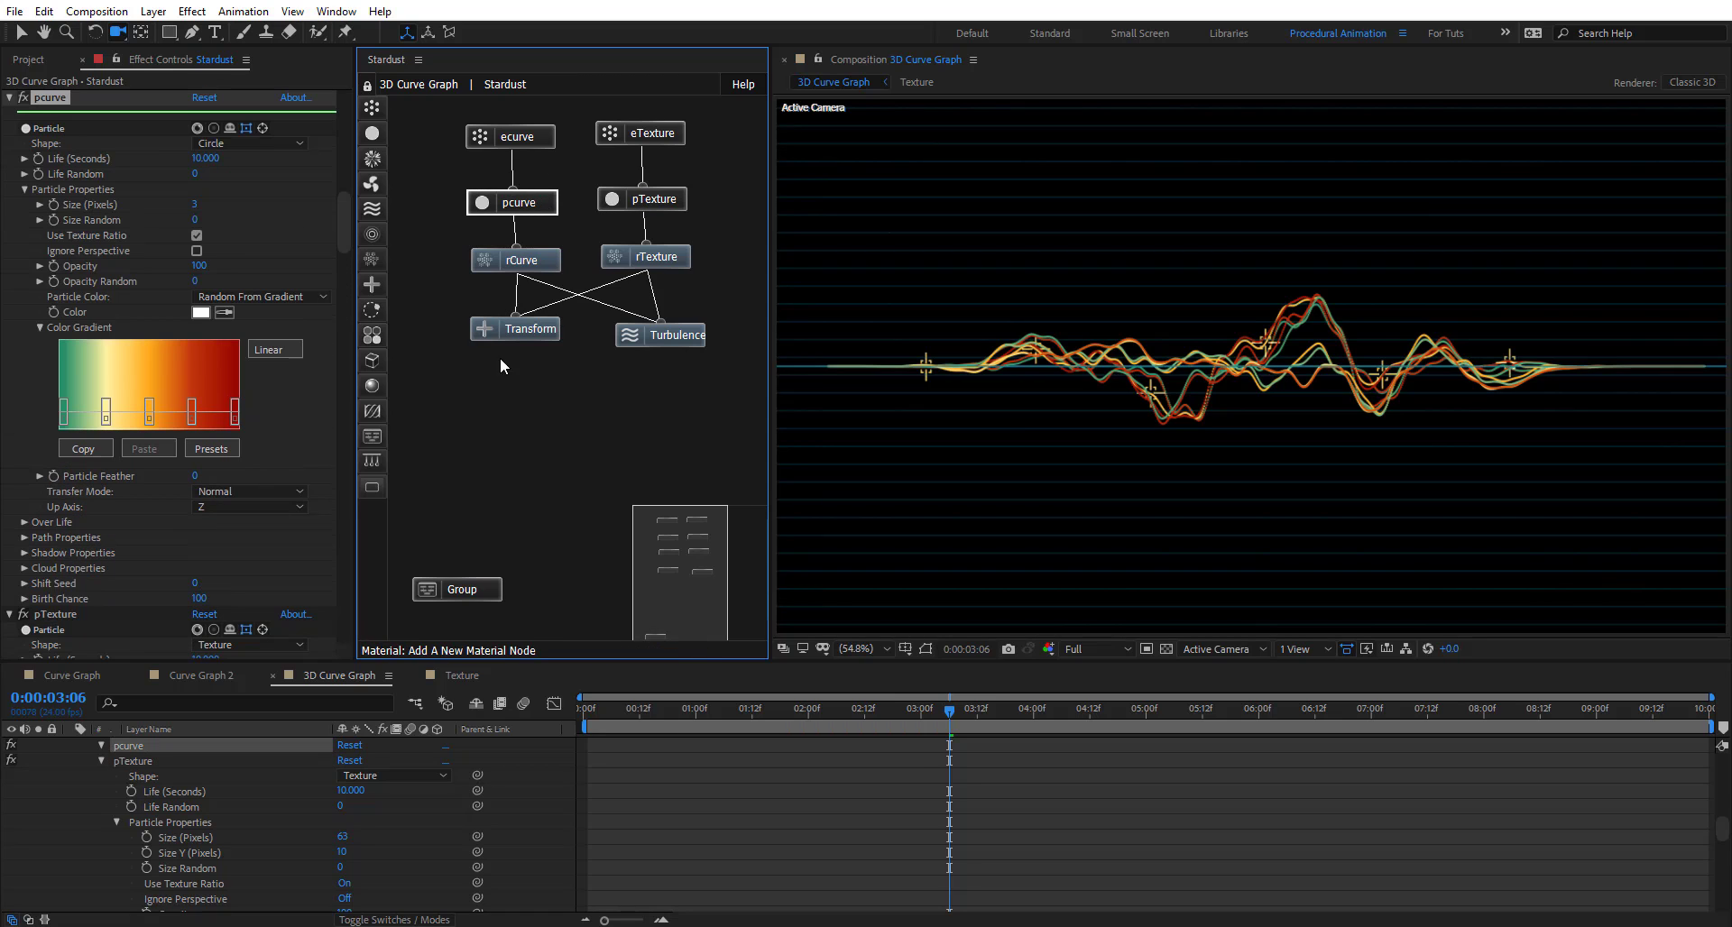
{"action": "left_click", "coordinate": [244, 492]}
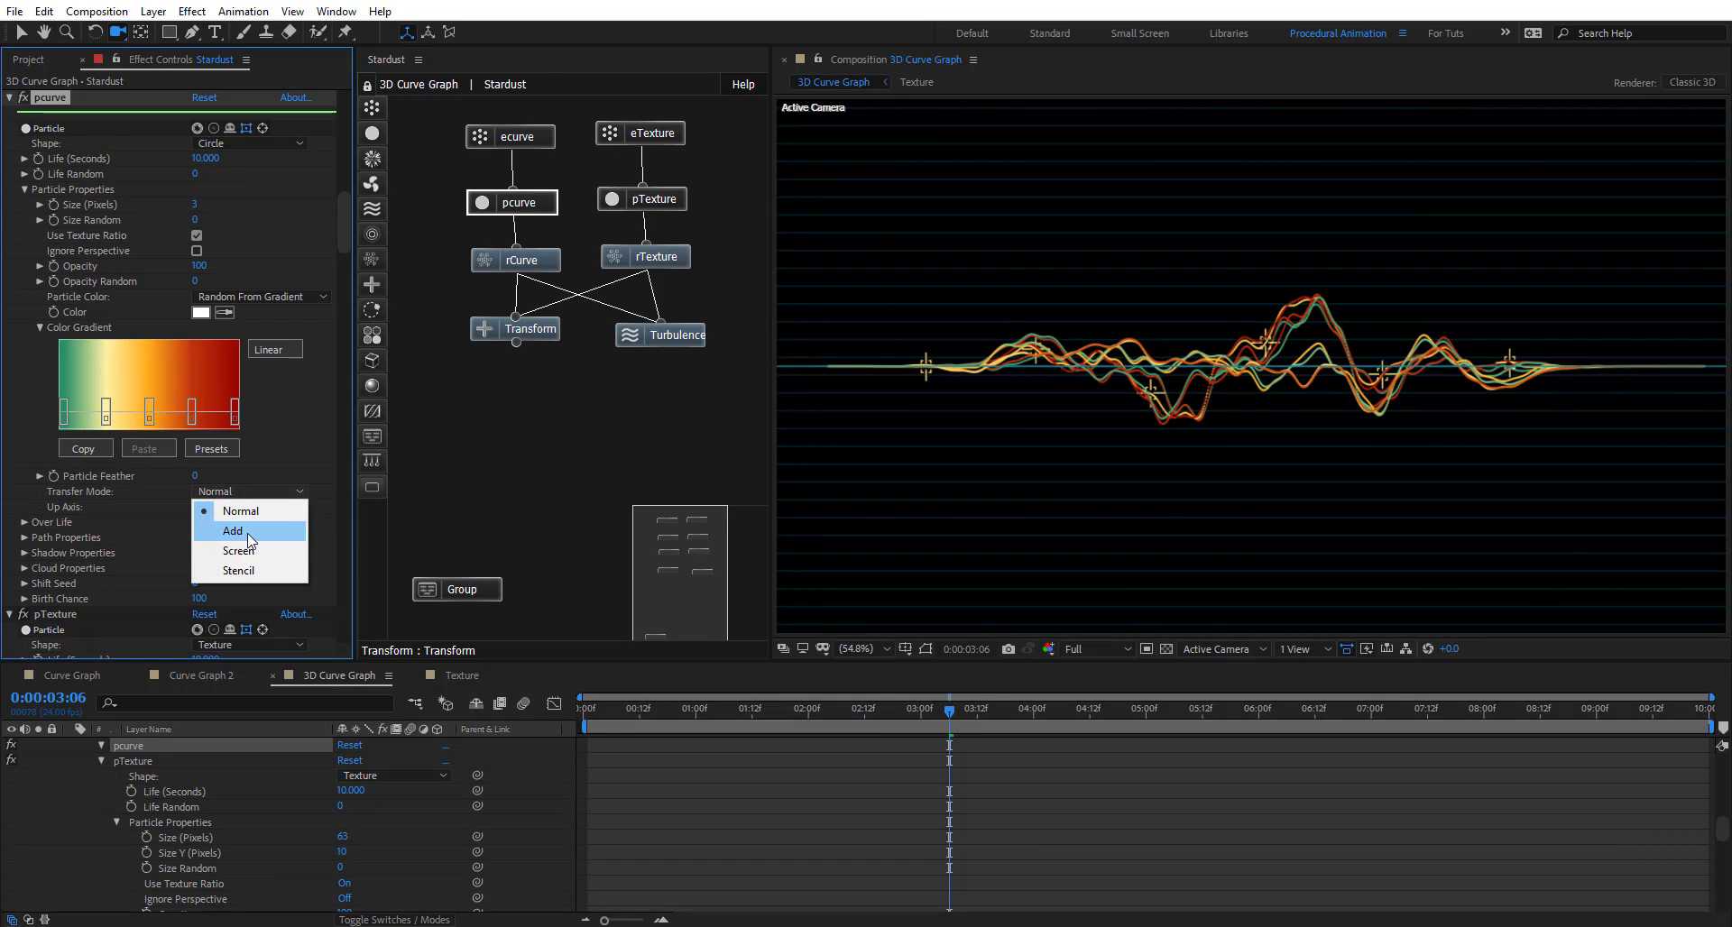
{"action": "left_click", "coordinate": [234, 531]}
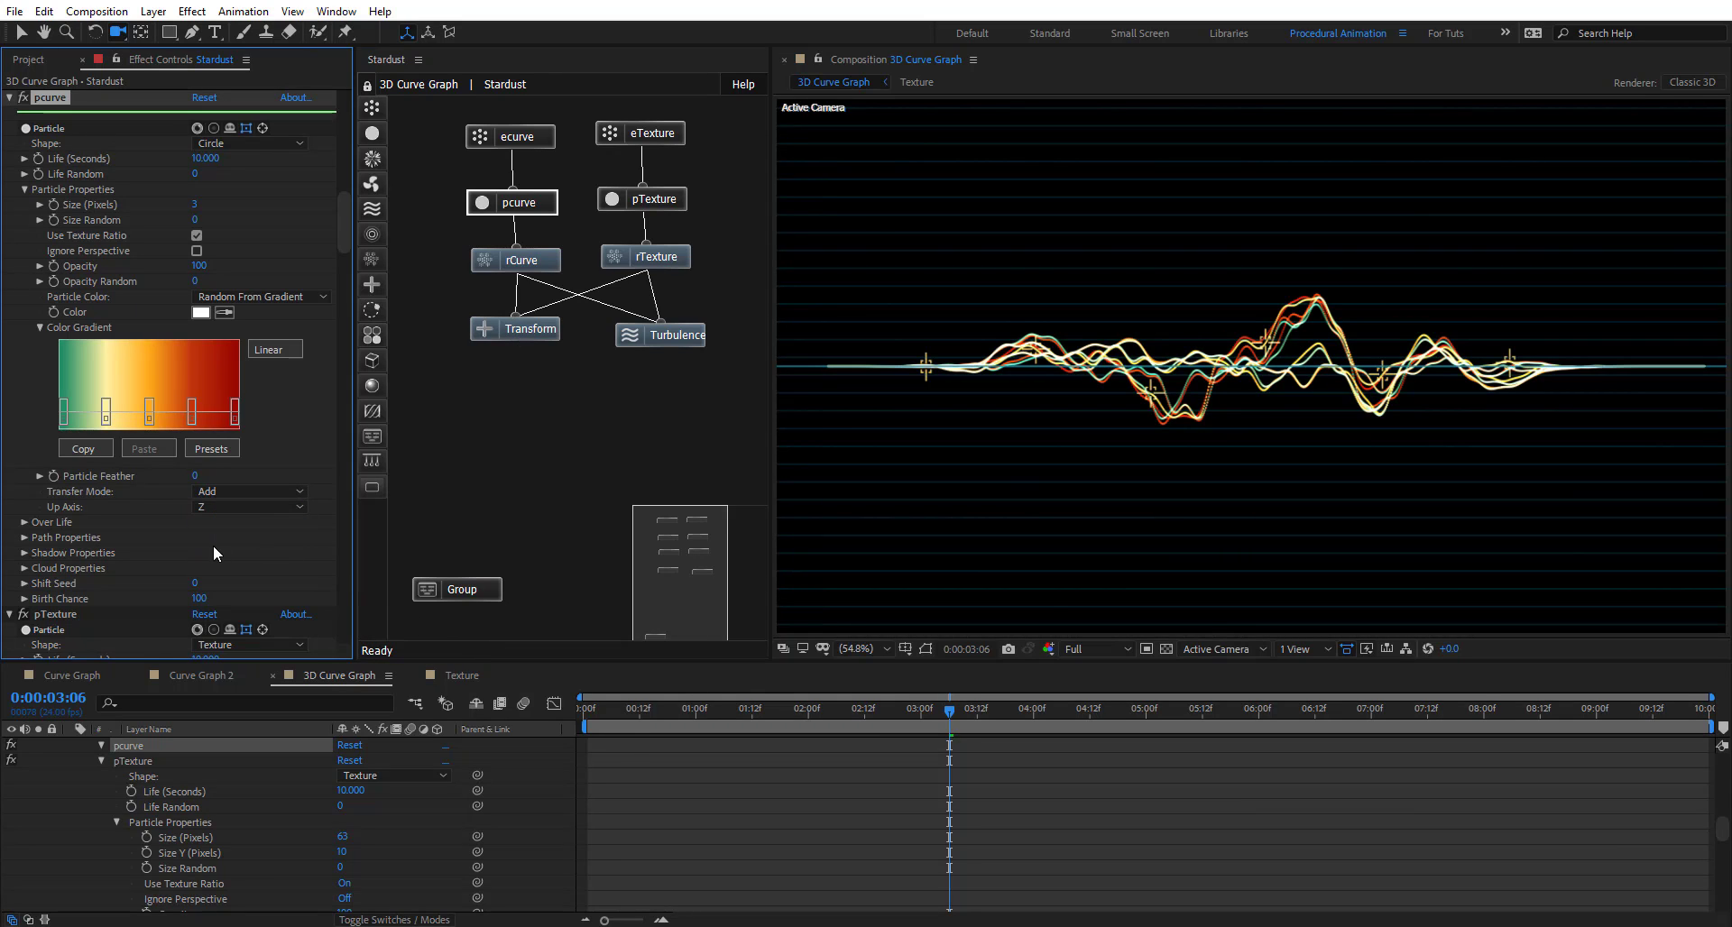
{"action": "left_click", "coordinate": [245, 489]}
{"action": "left_click", "coordinate": [235, 550]}
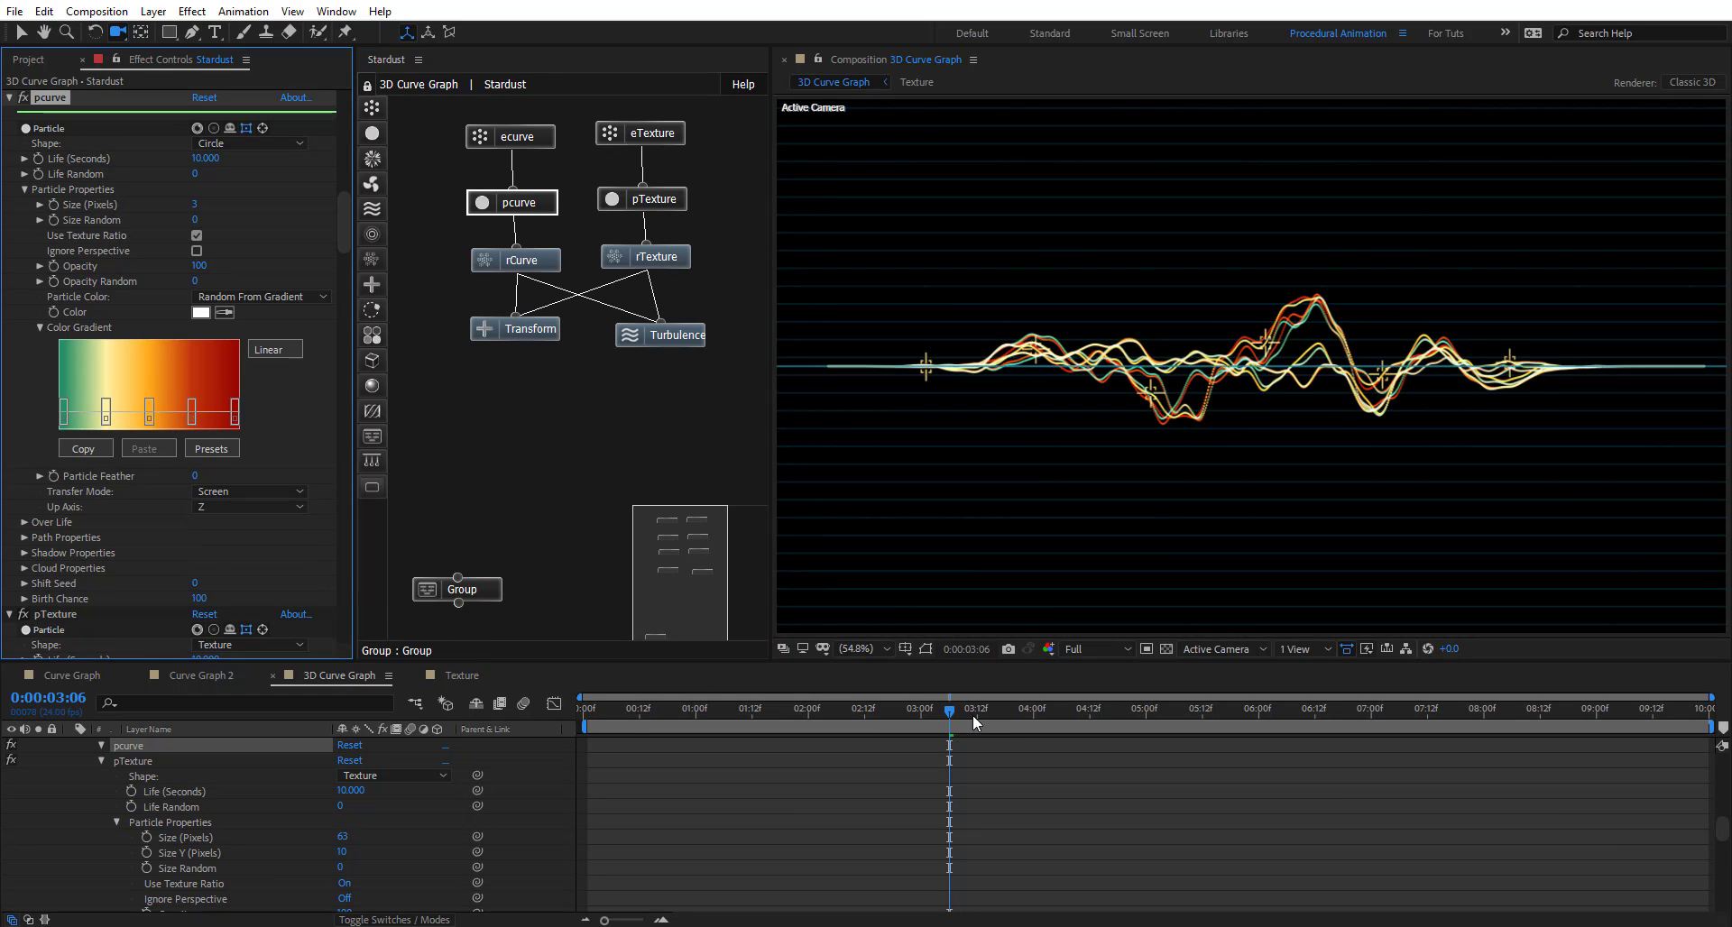
{"action": "left_click_drag", "start_coordinate": [934, 719], "coordinate": [1004, 714]}
Set eTexture Origin Z to -1970 and Angle Y to 93°, then preview from near the start
{"action": "left_click", "coordinate": [642, 134]}
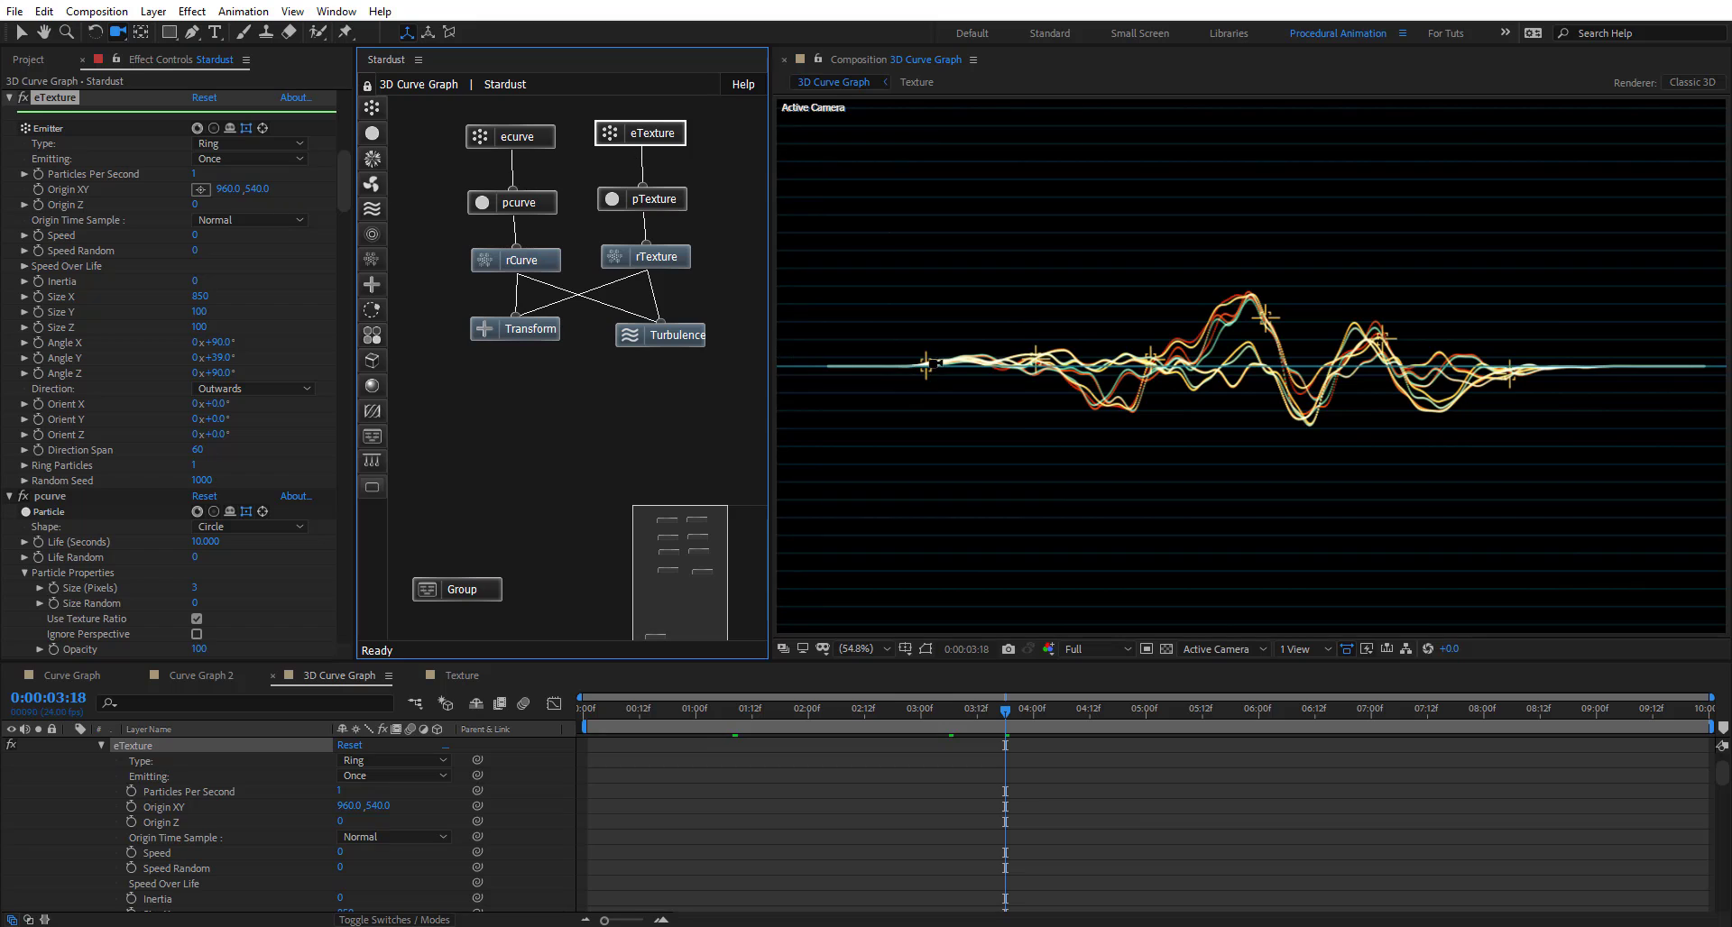
{"action": "left_click_drag", "start_coordinate": [195, 205], "coordinate": [27, 215]}
{"action": "left_click_drag", "start_coordinate": [209, 357], "coordinate": [276, 370]}
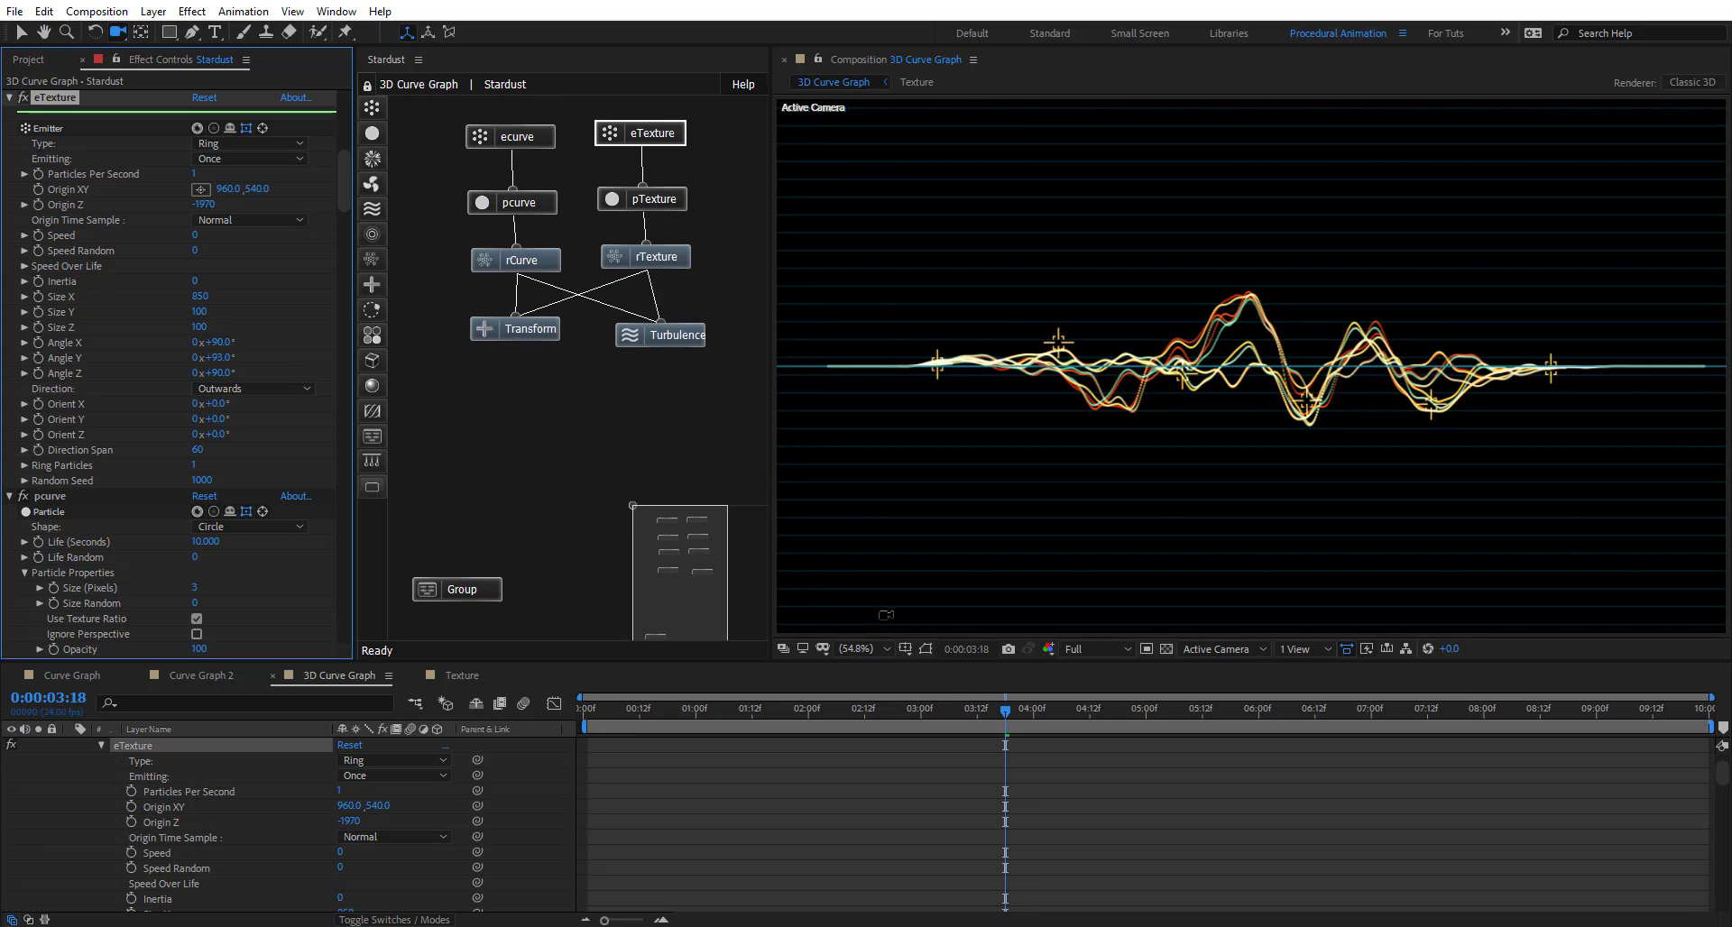
{"action": "left_click_drag", "start_coordinate": [994, 708], "coordinate": [609, 745]}
{"action": "key", "text": "space"}
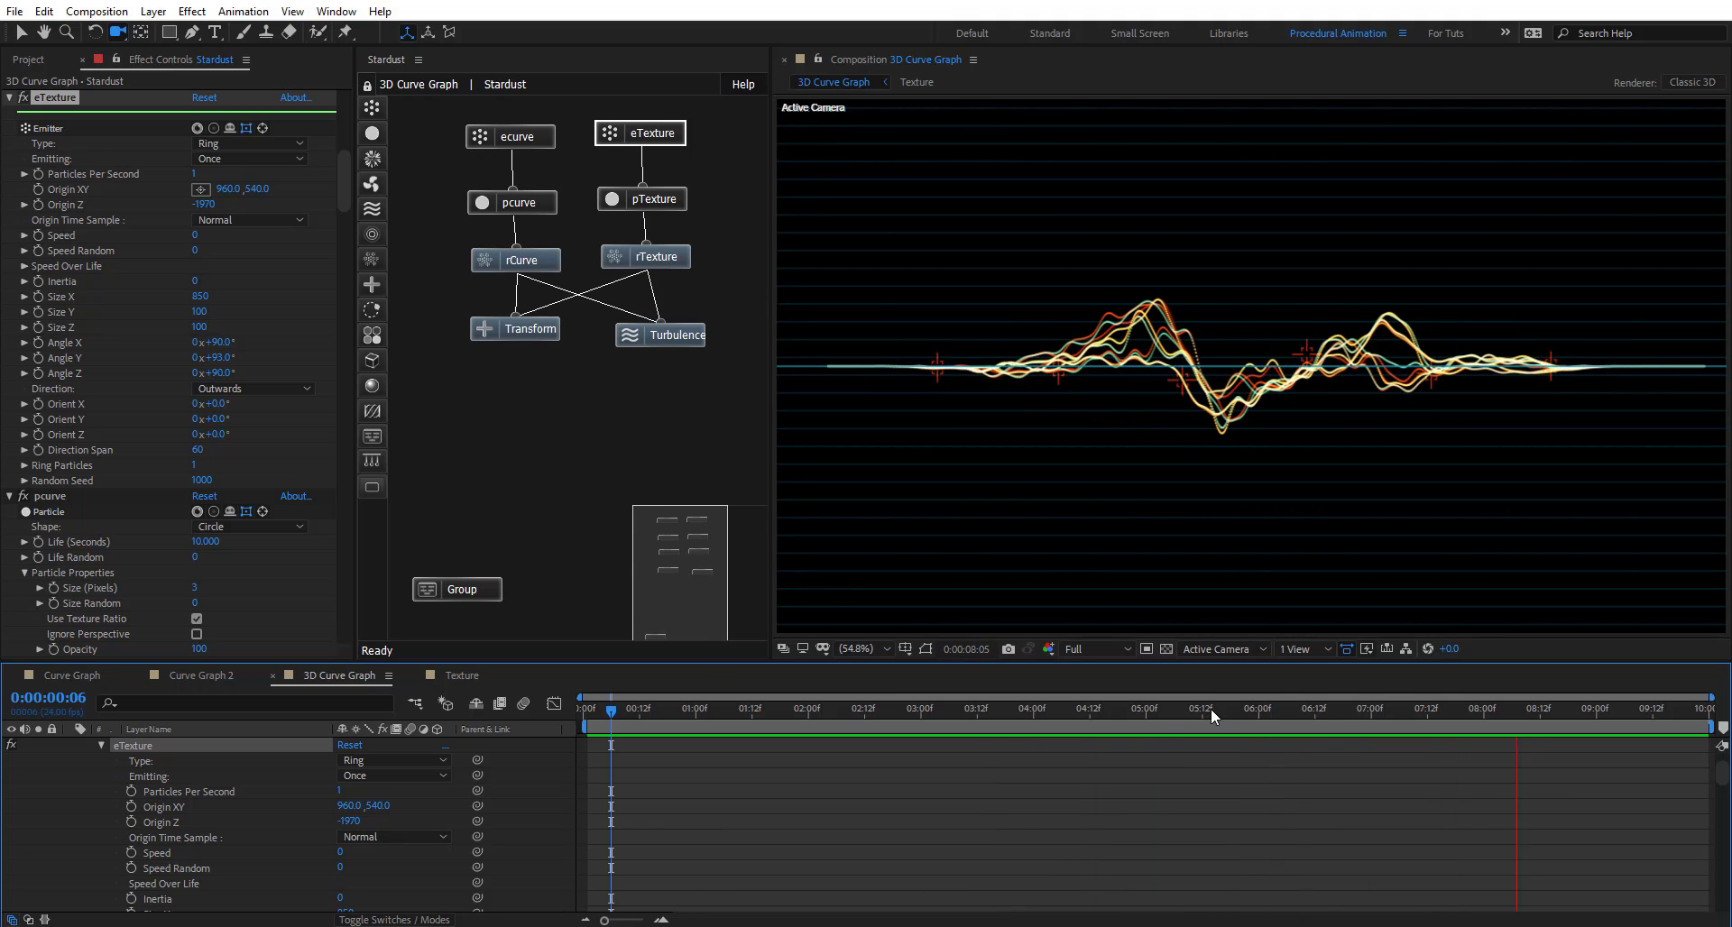
Stop the preview, set Turbulence Noise frequency to 10, and jump back to an early frame
{"action": "left_click", "coordinate": [1240, 709]}
{"action": "mouse_move", "coordinate": [1307, 710]}
{"action": "left_mouse_down"}
{"action": "mouse_move", "coordinate": [1365, 704]}
{"action": "mouse_move", "coordinate": [1314, 709]}
{"action": "left_mouse_up"}
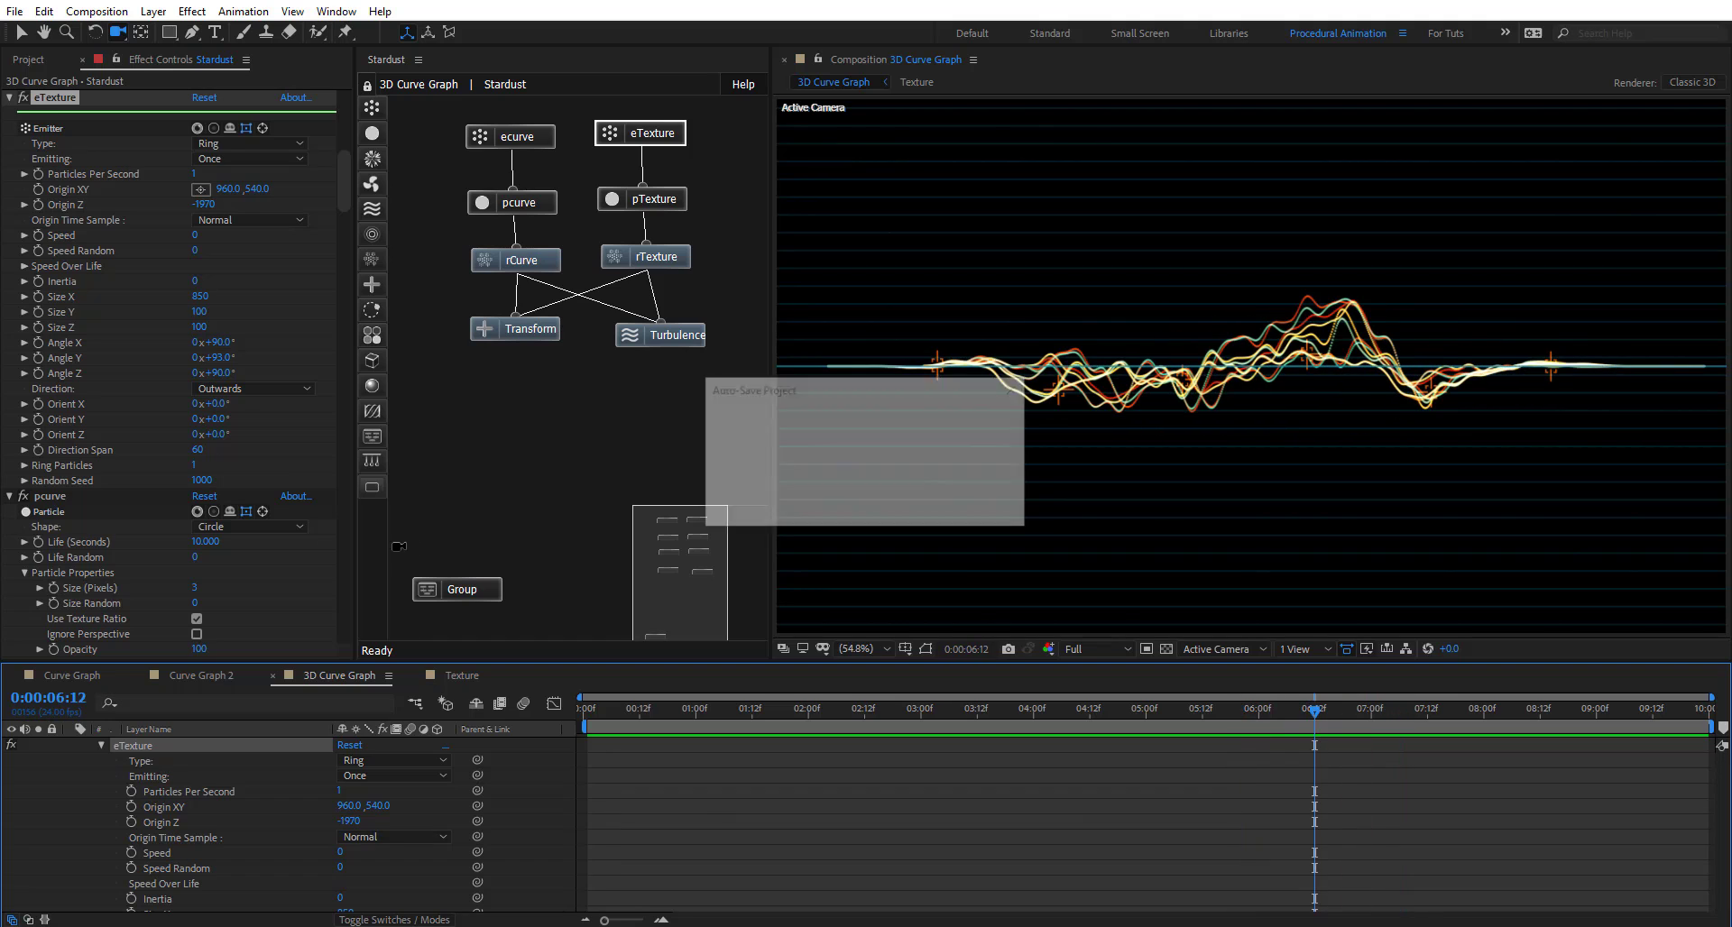
{"action": "left_click", "coordinate": [678, 336]}
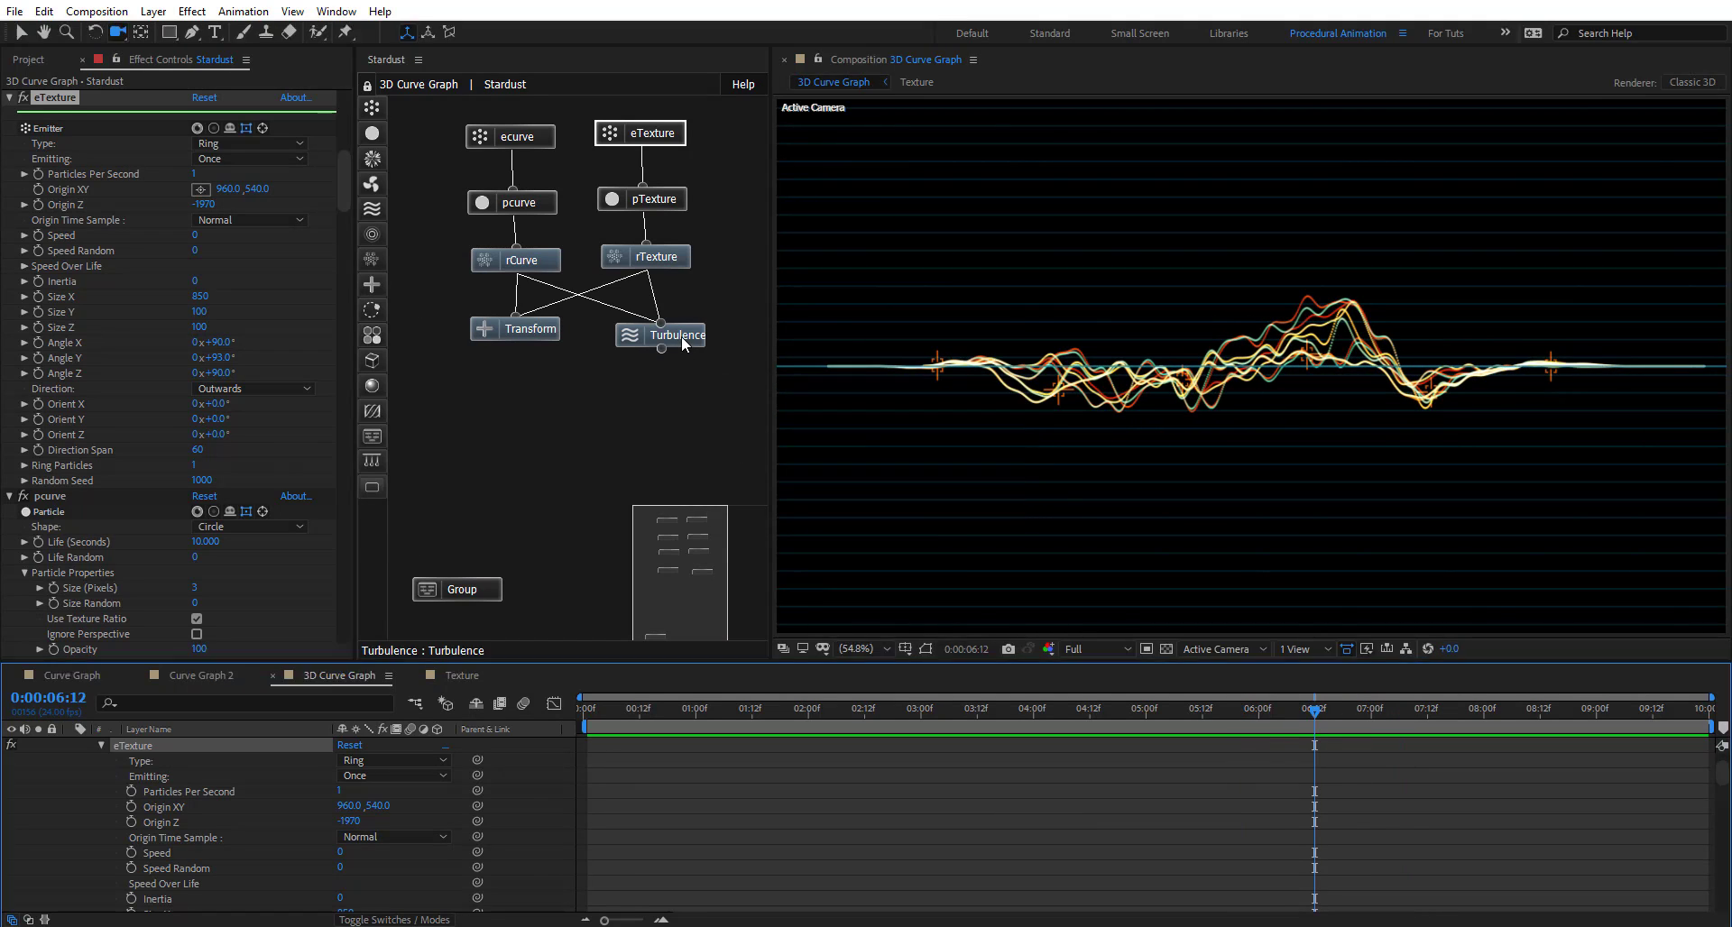
{"action": "left_click_drag", "start_coordinate": [349, 565], "coordinate": [335, 599]}
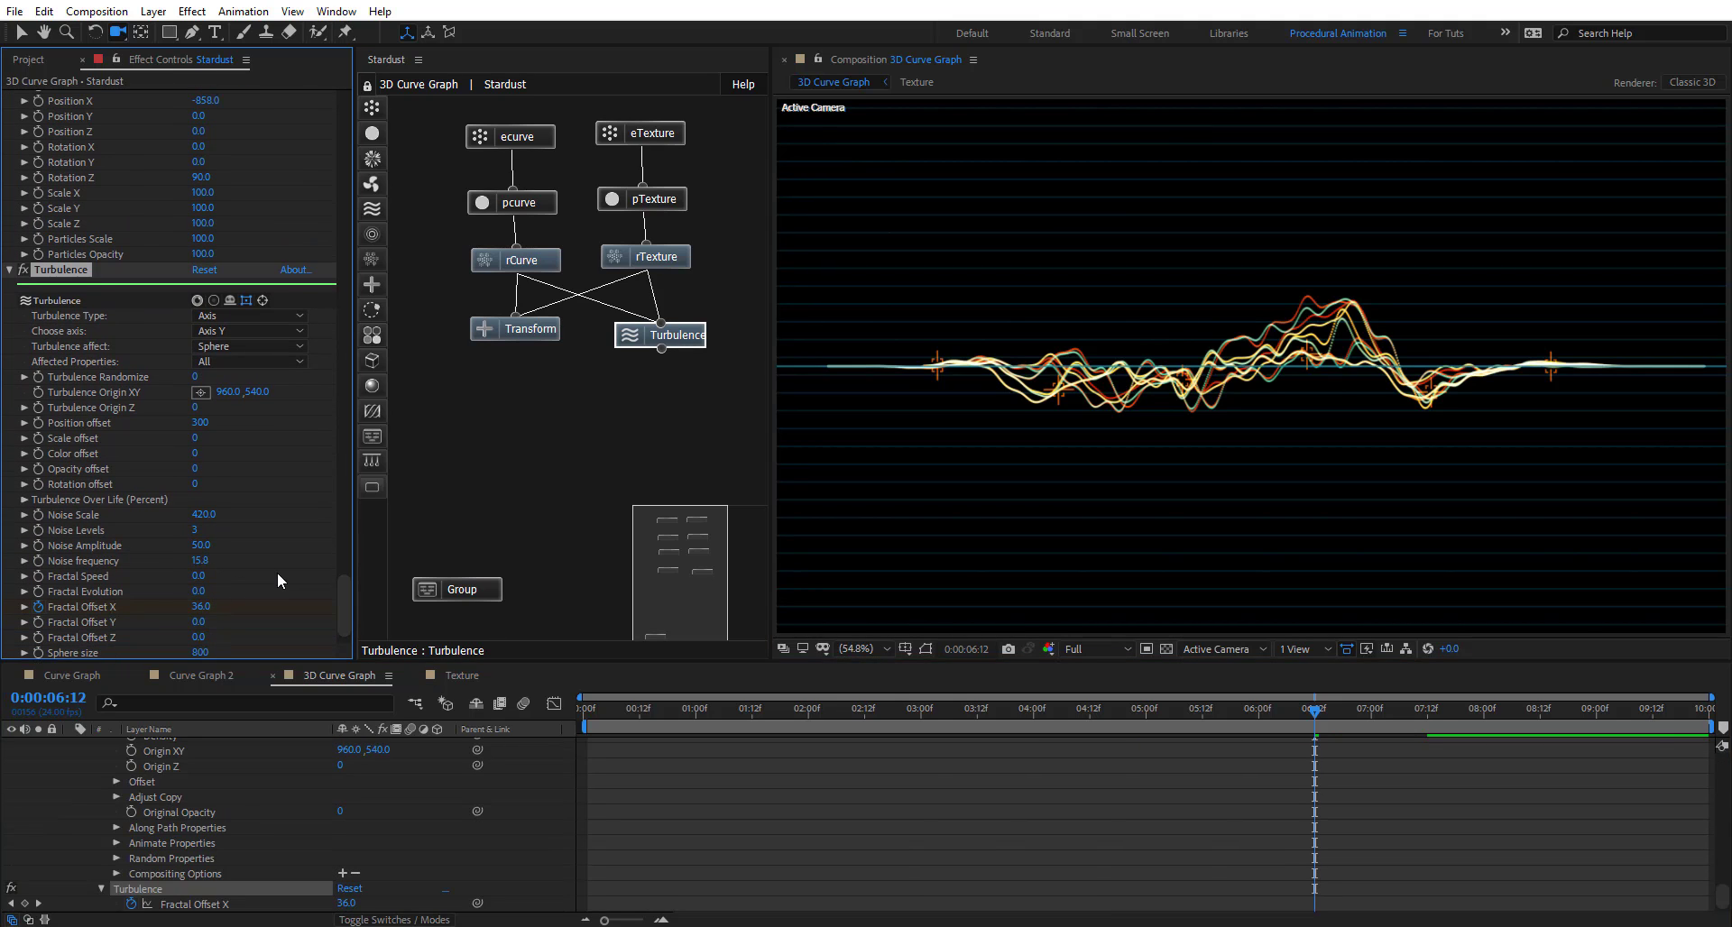
{"action": "left_click", "coordinate": [200, 561]}
{"action": "type", "text": "10"}
{"action": "key", "text": "Return"}
{"action": "left_click_drag", "start_coordinate": [1323, 718], "coordinate": [1049, 745]}
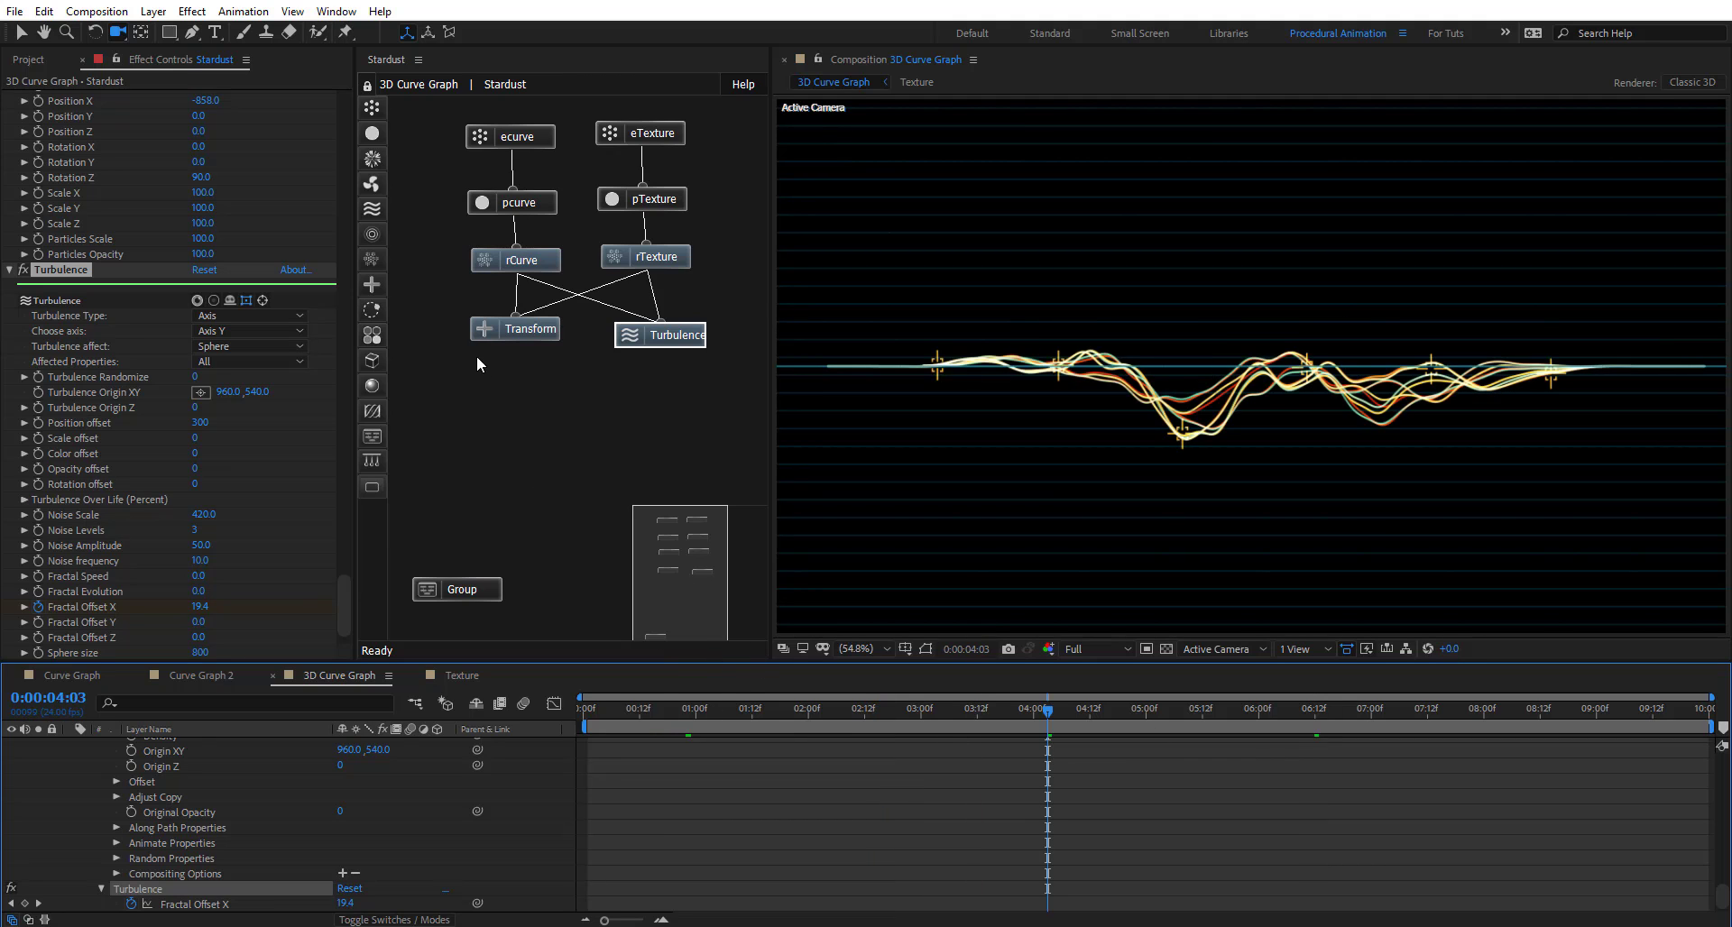
Duplicate the eTexture, pTexture and rTexture nodes and lay the copies out in their own column
{"action": "left_click_drag", "start_coordinate": [344, 593], "coordinate": [341, 545]}
{"action": "left_click_drag", "start_coordinate": [709, 119], "coordinate": [600, 198]}
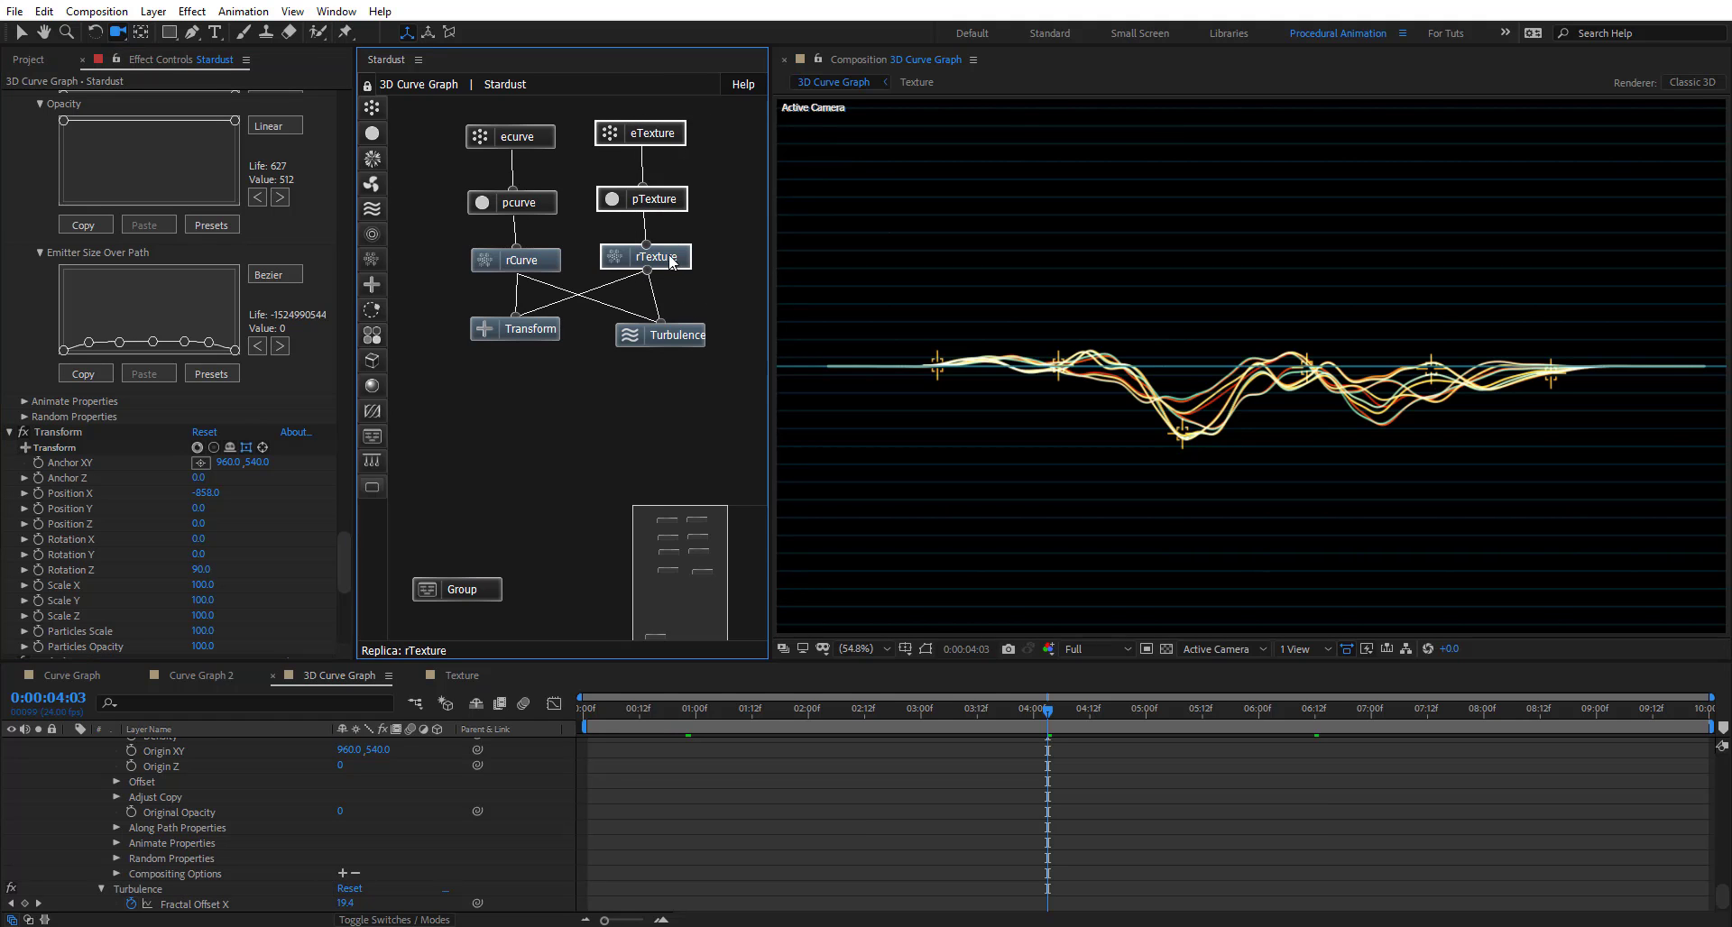
{"action": "key", "text": "ctrl+d"}
{"action": "left_click_drag", "start_coordinate": [743, 115], "coordinate": [756, 267]}
{"action": "key", "text": "ctrl+a"}
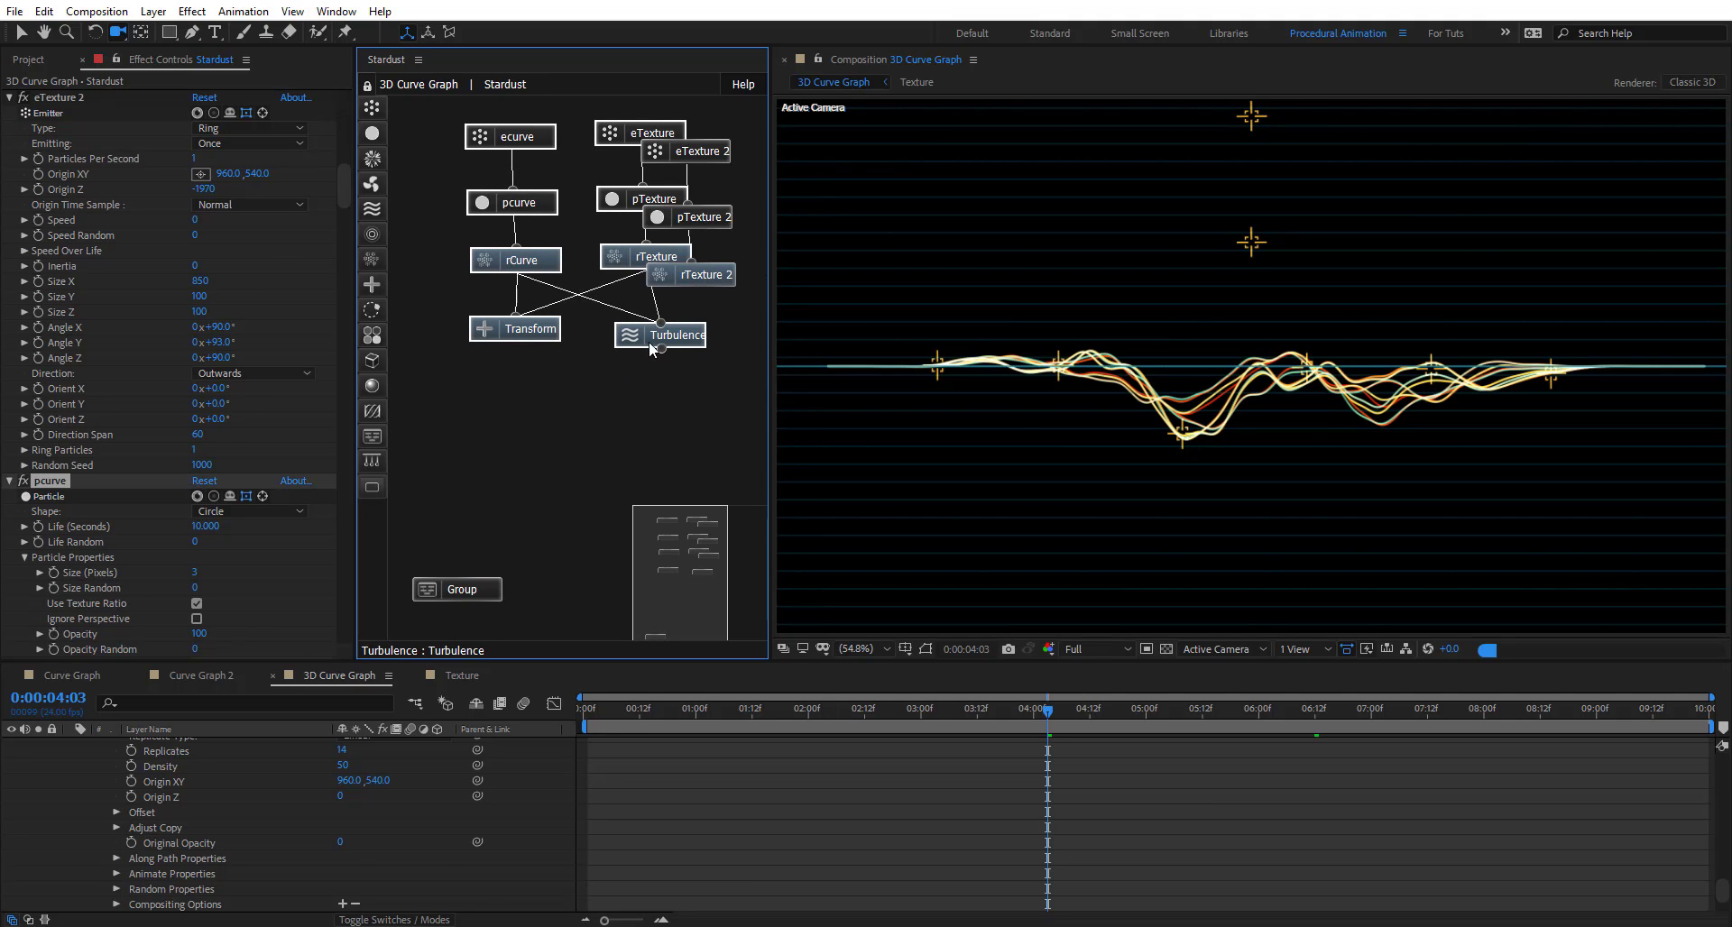
{"action": "mouse_move", "coordinate": [711, 123]}
{"action": "left_mouse_down"}
{"action": "mouse_move", "coordinate": [696, 264]}
{"action": "mouse_move", "coordinate": [455, 335]}
{"action": "mouse_move", "coordinate": [471, 351]}
{"action": "left_mouse_up"}
Connect rTexture 2 into Turbulence instead of Transform
{"action": "left_click", "coordinate": [696, 263]}
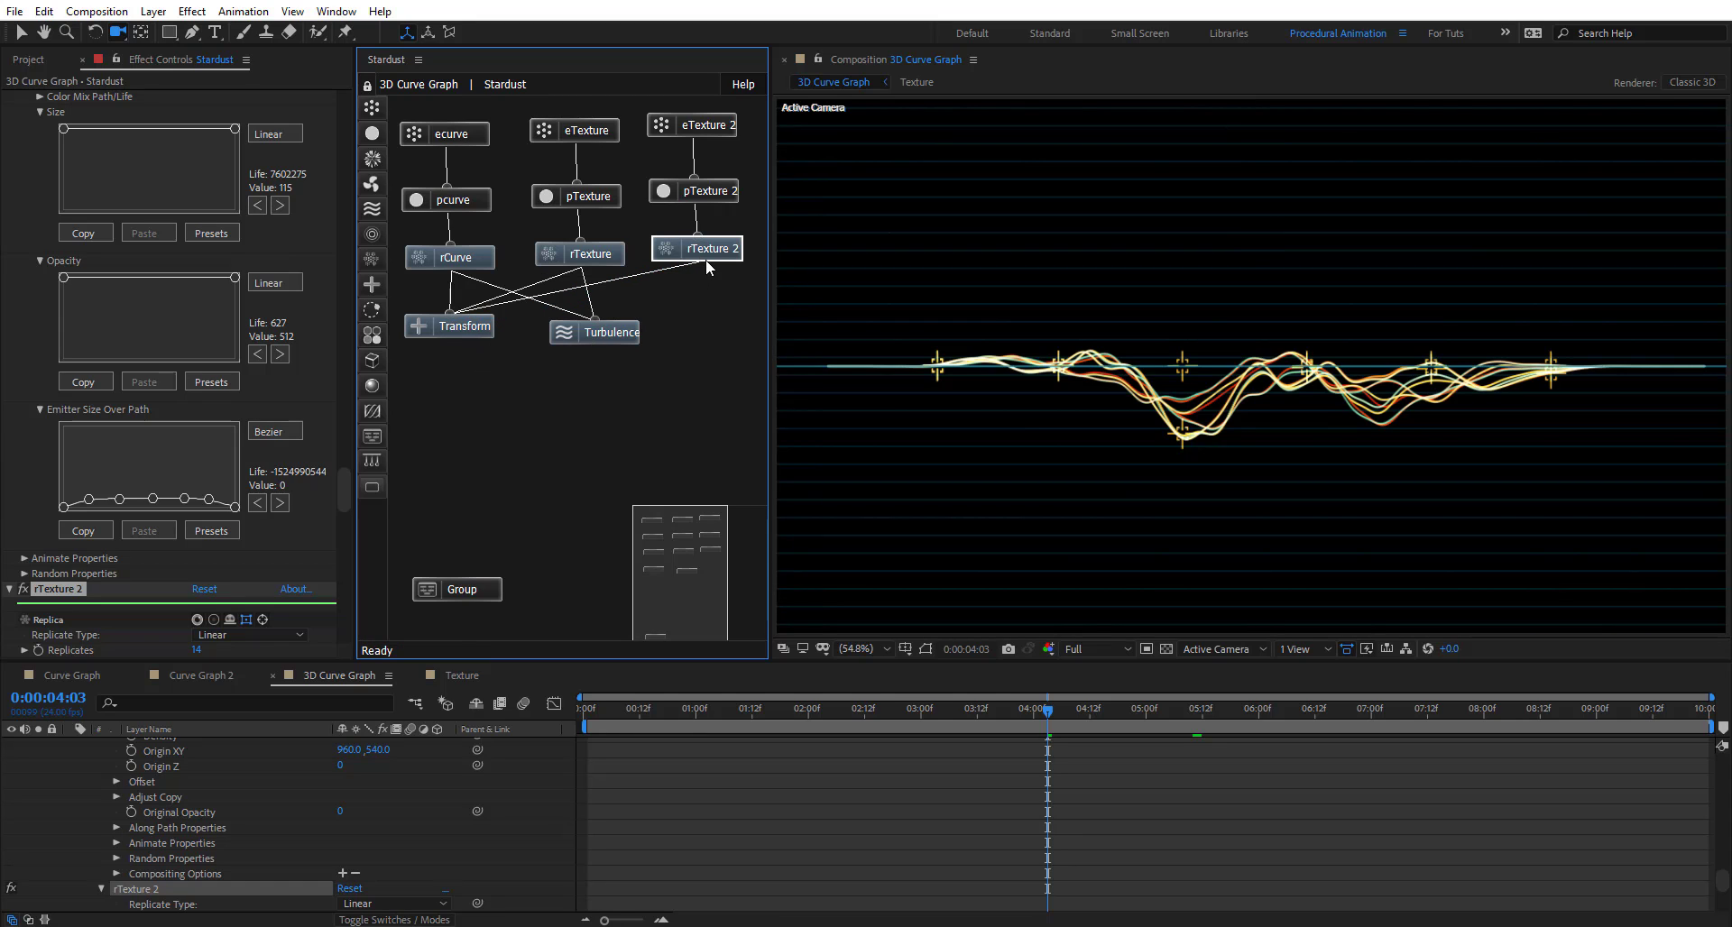
{"action": "left_click_drag", "start_coordinate": [698, 264], "coordinate": [609, 332]}
{"action": "left_click", "coordinate": [711, 191]}
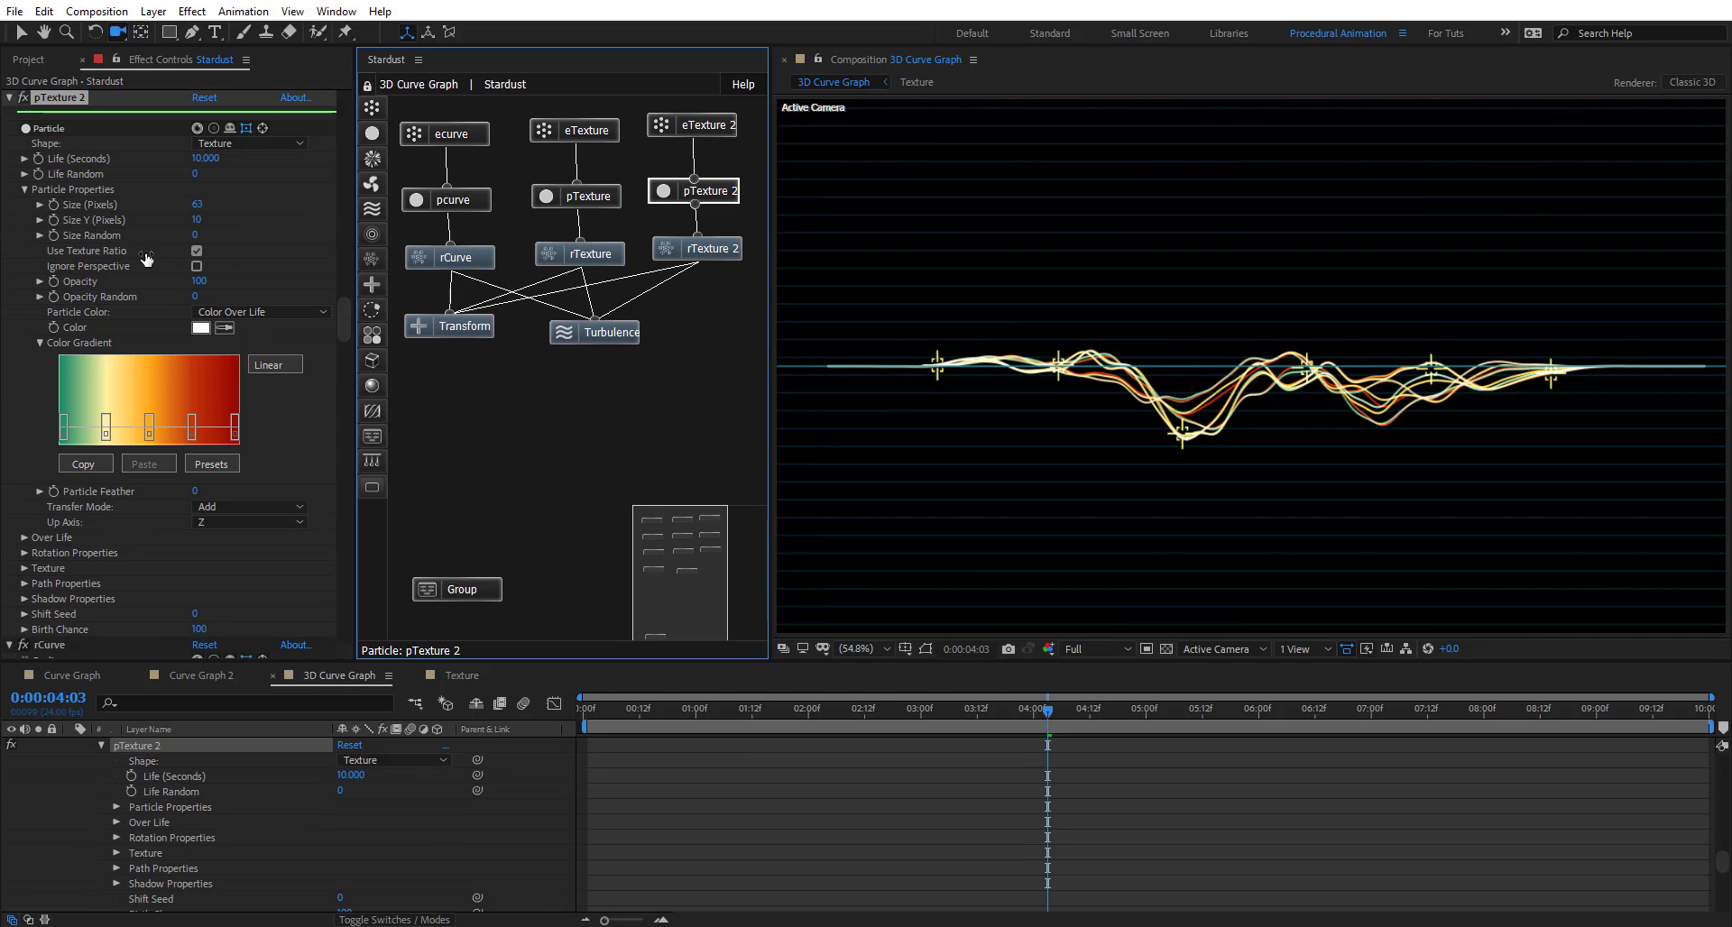
Make pTexture 2 particles Circles with Size 10 and Size Random 58
{"action": "left_click", "coordinate": [267, 144]}
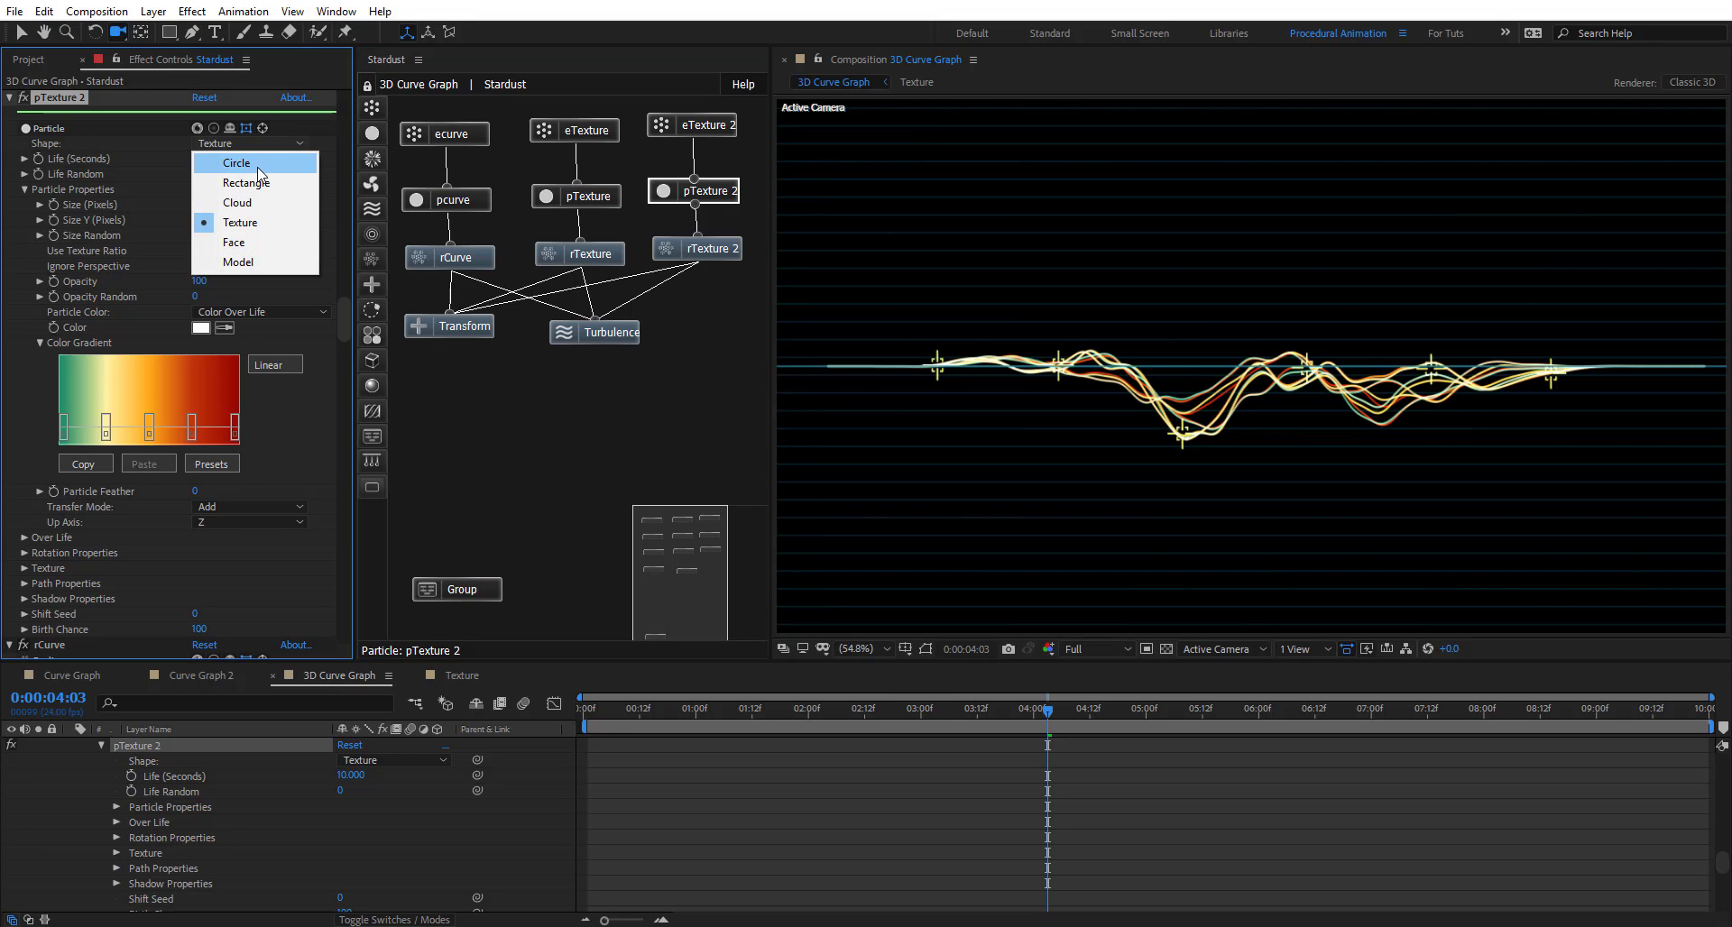
{"action": "left_click", "coordinate": [258, 166]}
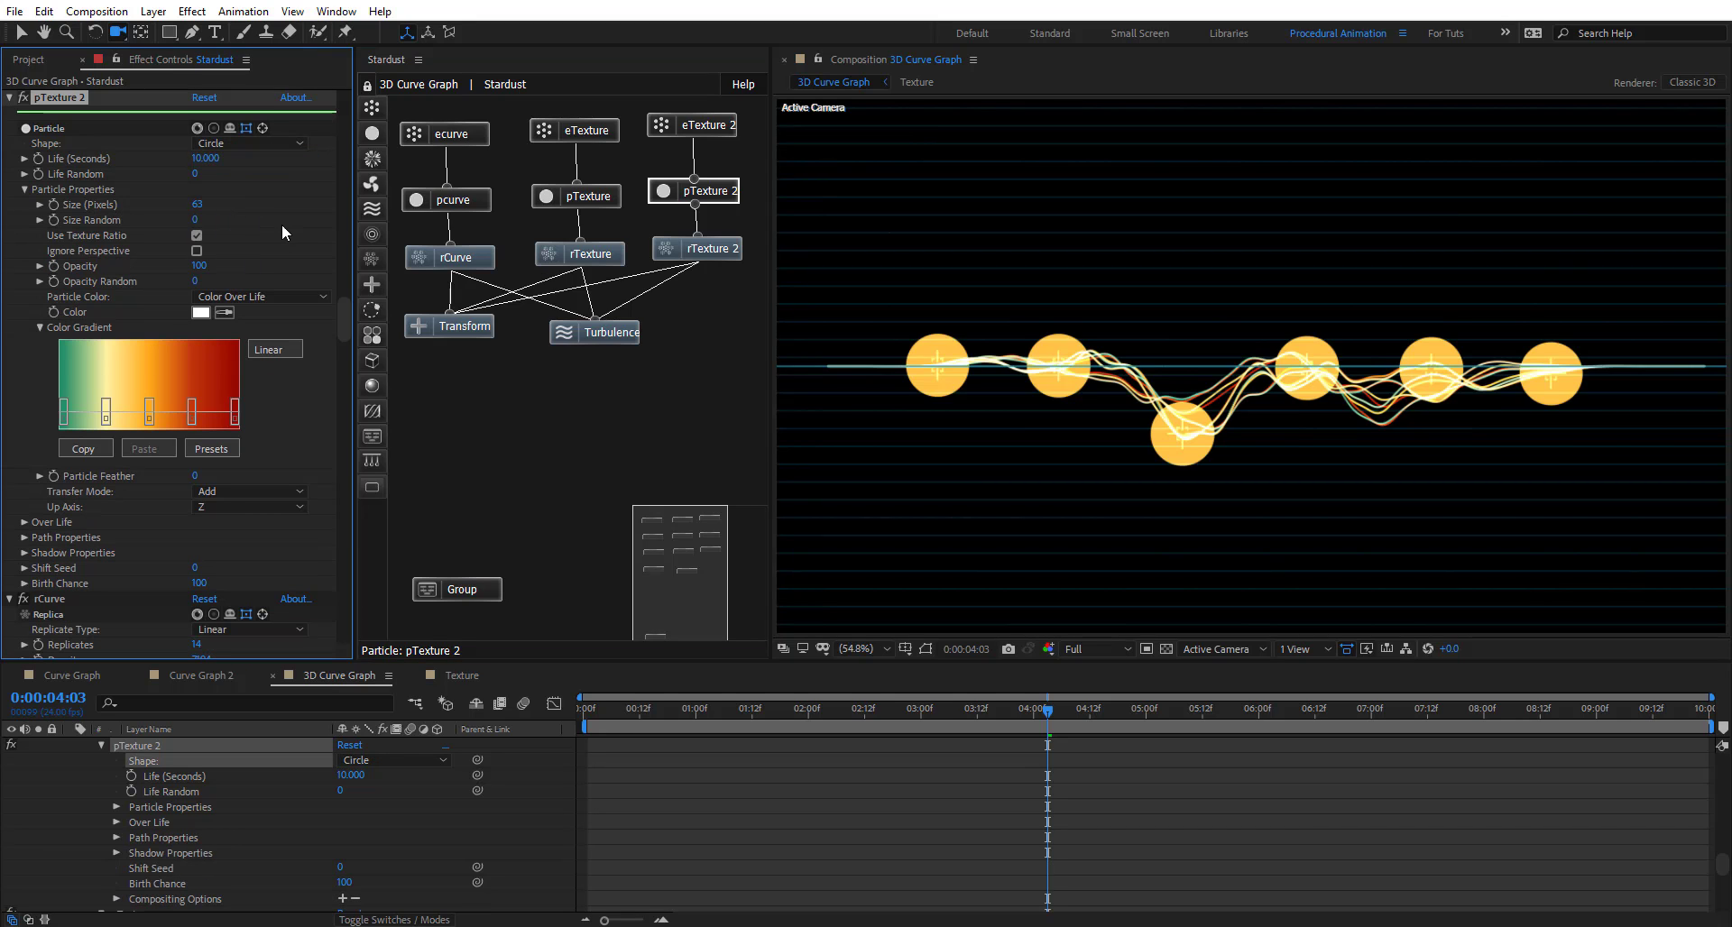
{"action": "left_click_drag", "start_coordinate": [766, 709], "coordinate": [835, 714]}
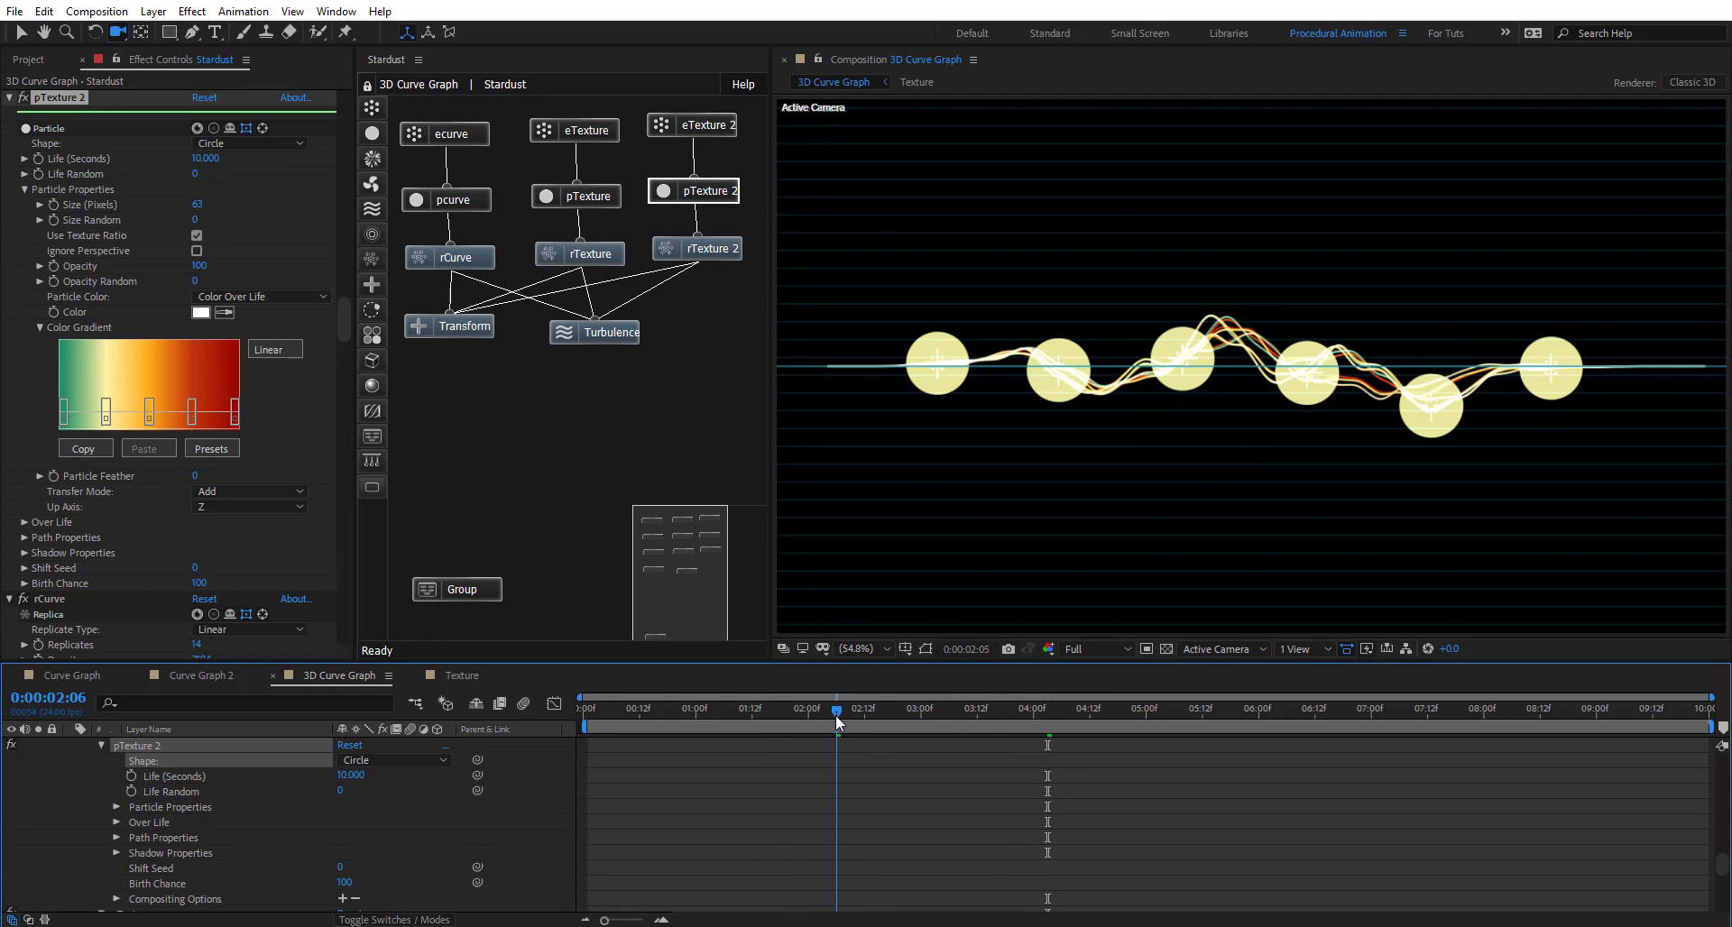
{"action": "left_click", "coordinate": [198, 208]}
{"action": "type", "text": "6"}
{"action": "key", "text": "Return"}
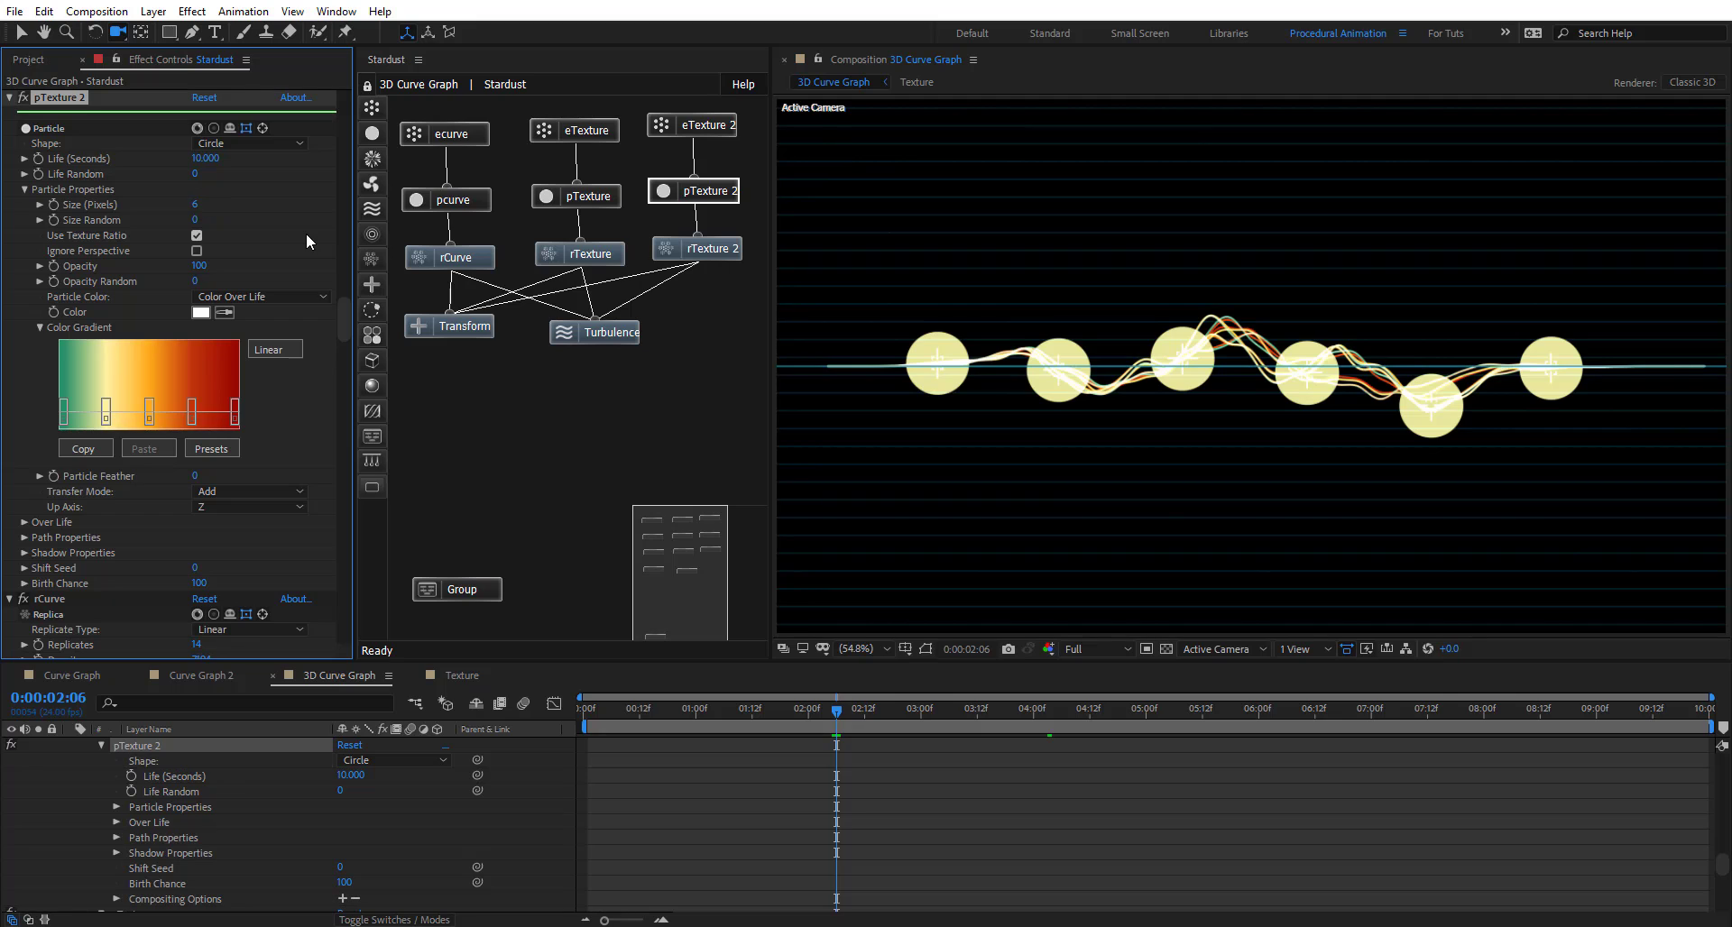
{"action": "left_click", "coordinate": [199, 206]}
{"action": "key", "text": "Return"}
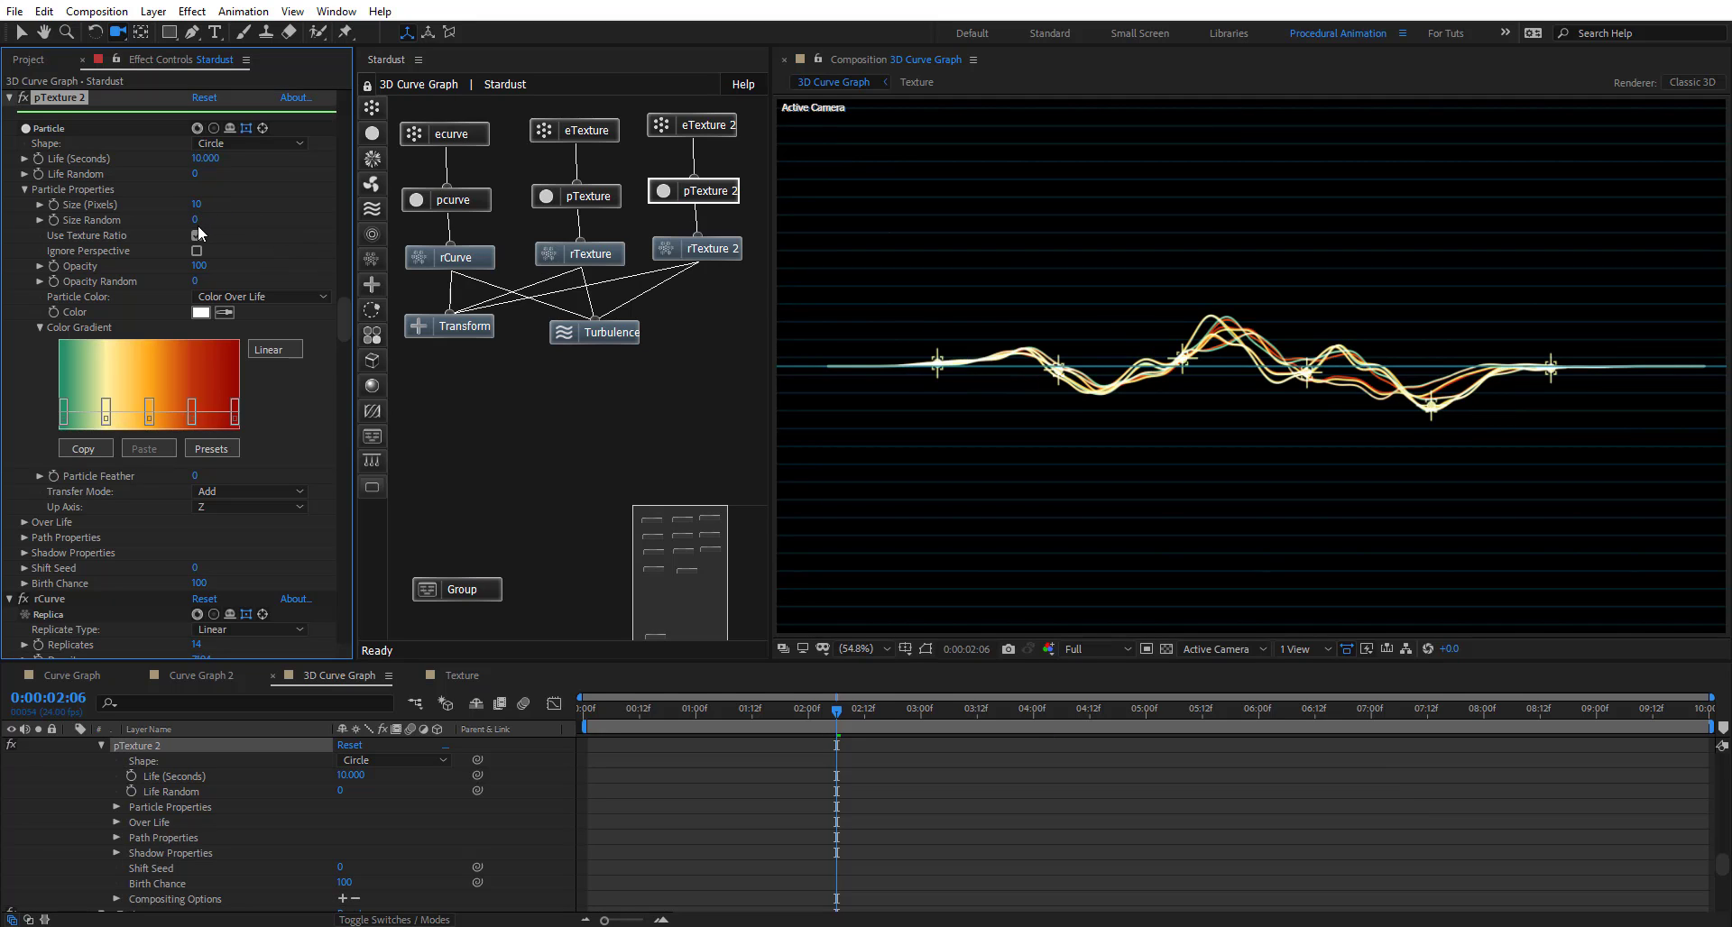
{"action": "left_click_drag", "start_coordinate": [211, 218], "coordinate": [246, 219]}
Give the eTexture 2 ring emitter 6 particles
{"action": "left_click", "coordinate": [701, 131]}
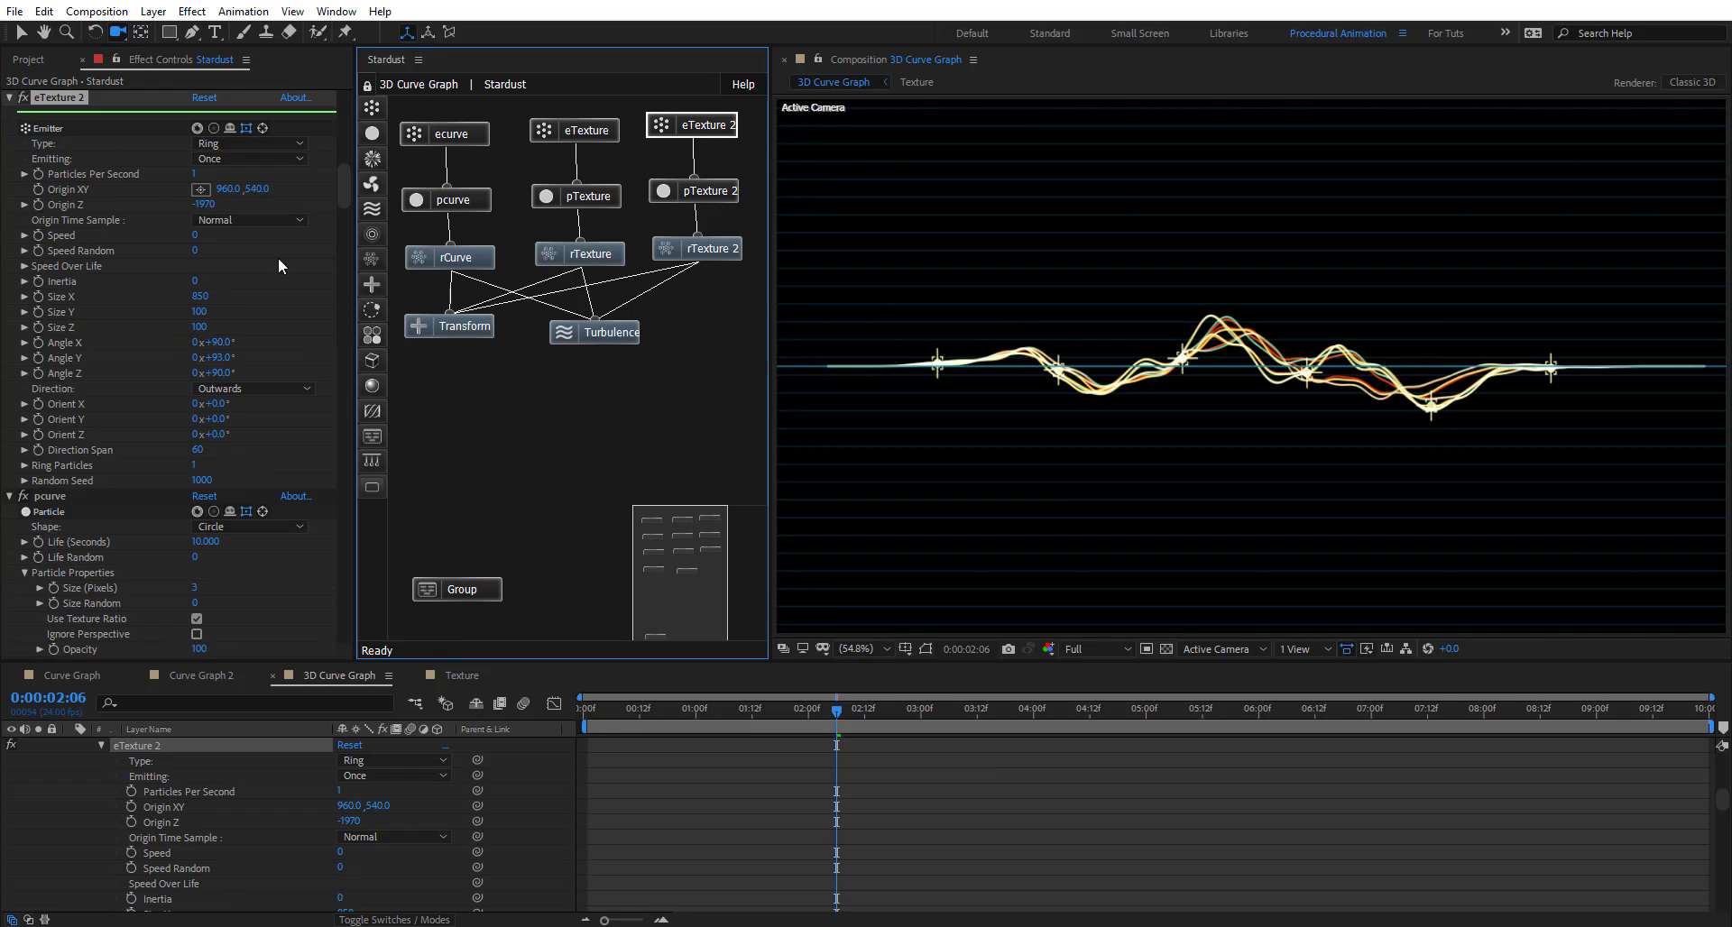
{"action": "left_click", "coordinate": [195, 465]}
{"action": "type", "text": "6"}
{"action": "key", "text": "Return"}
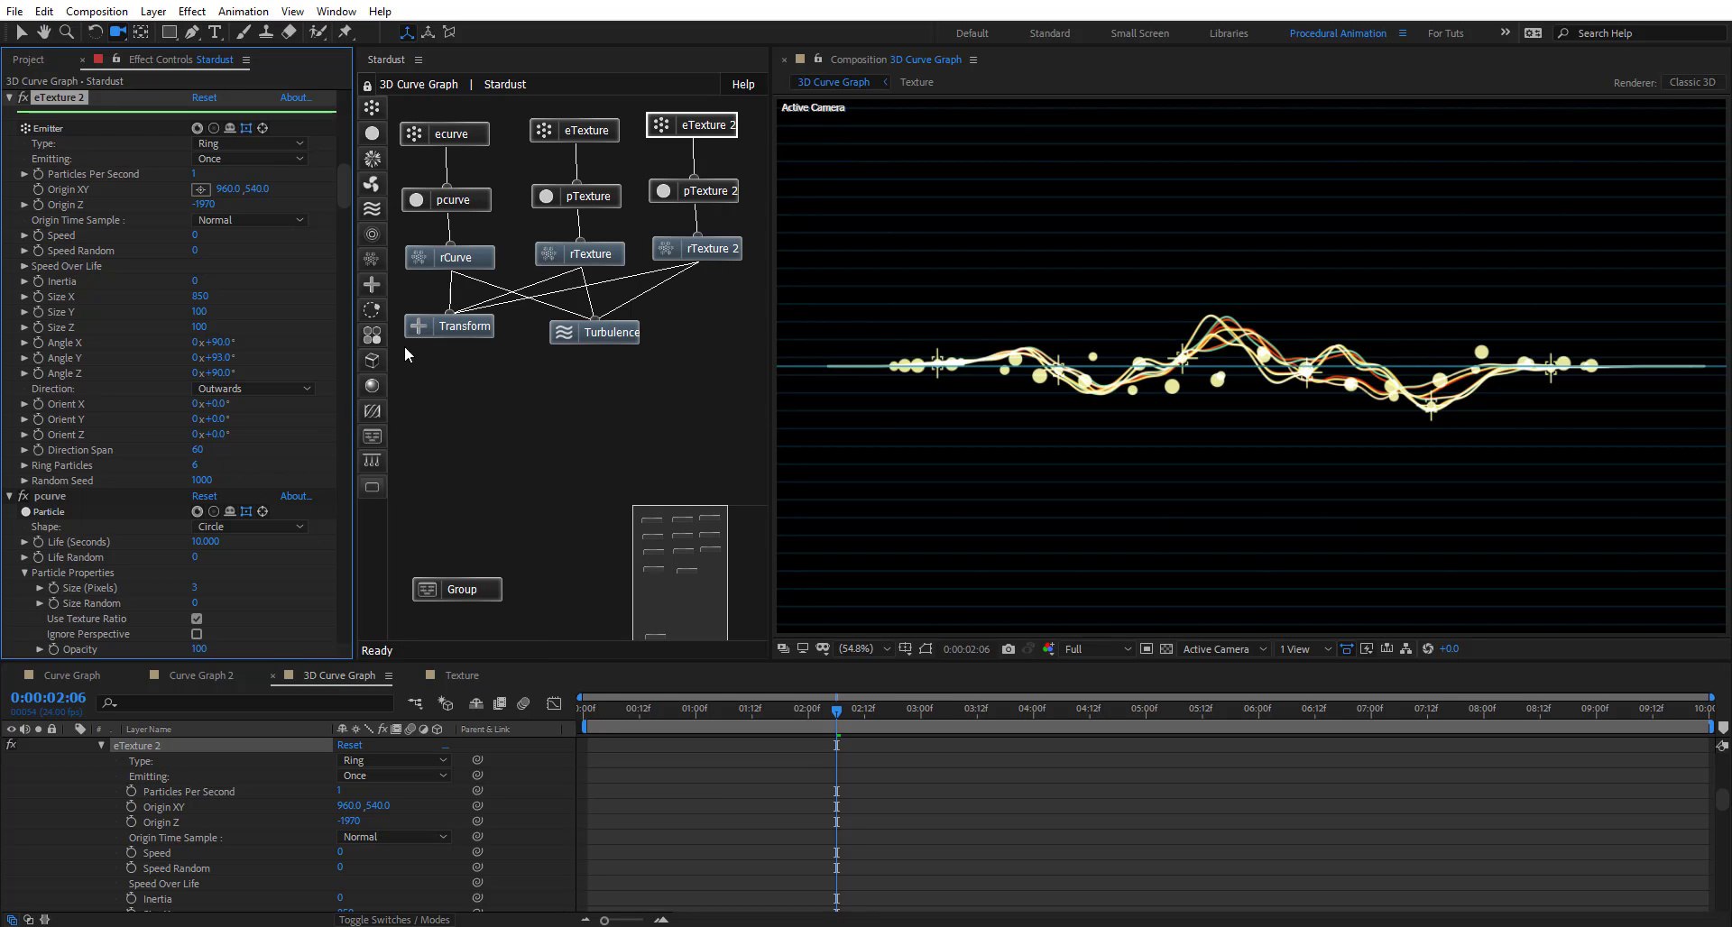
Set pTexture 2 size randomness to 100, particle size 4 and Opacity Random 40
{"action": "left_click", "coordinate": [715, 194]}
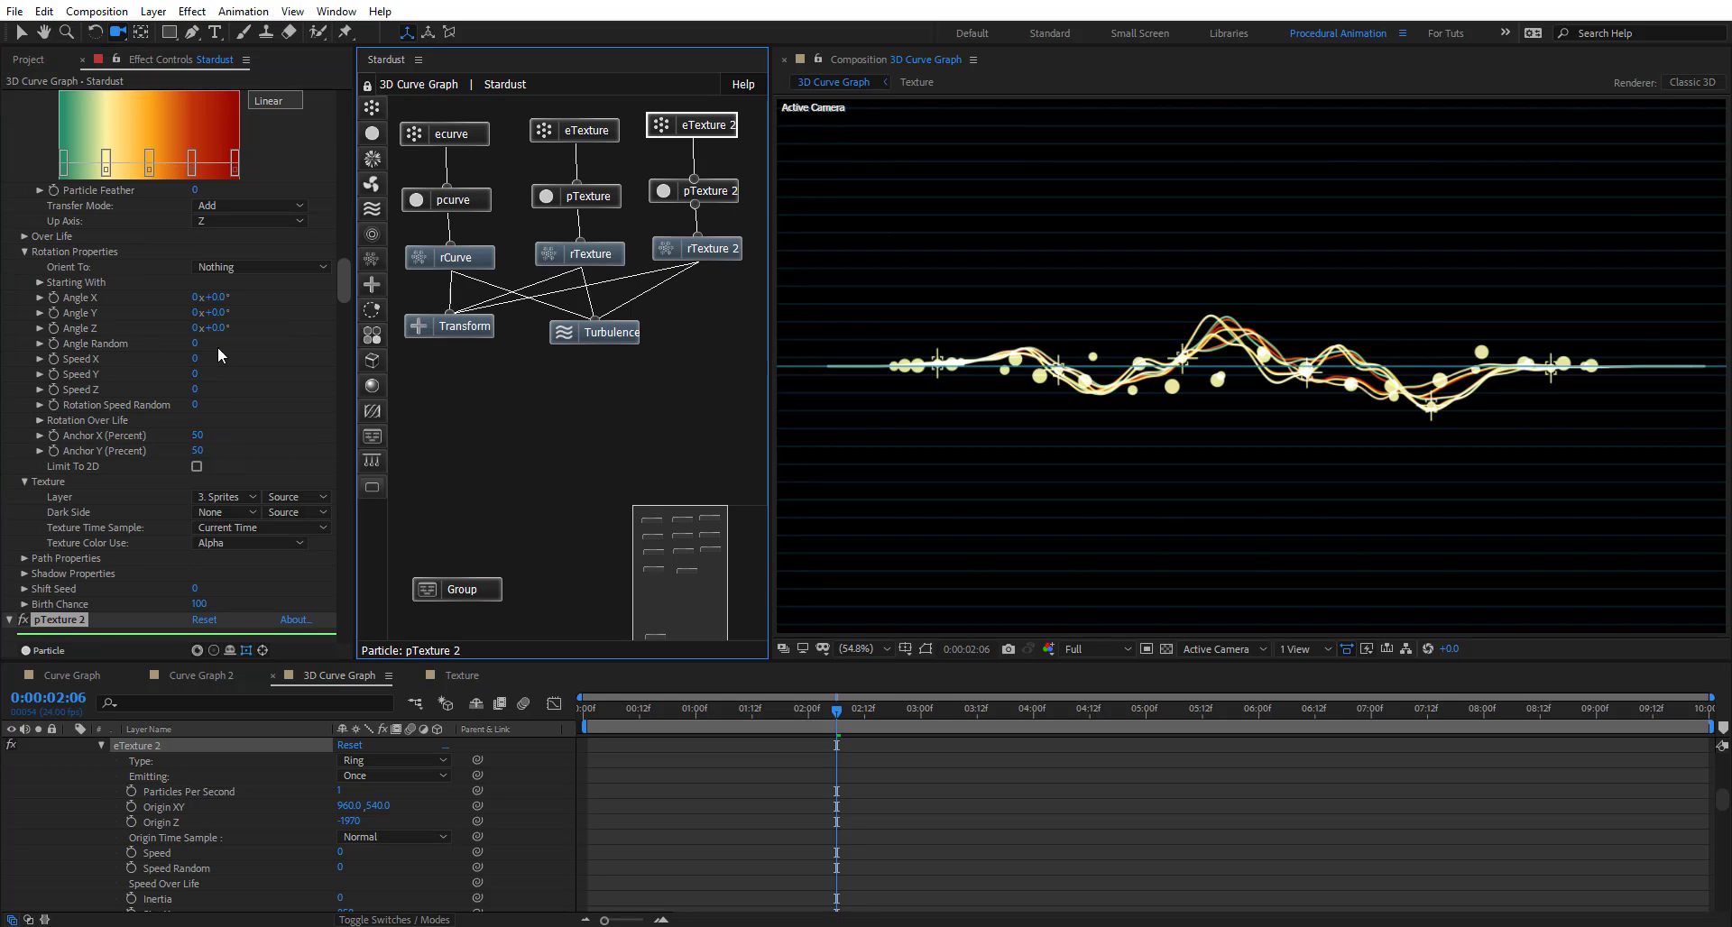
{"action": "scroll", "coordinate": [119, 481], "scroll_direction": "down", "scroll_amount": 3}
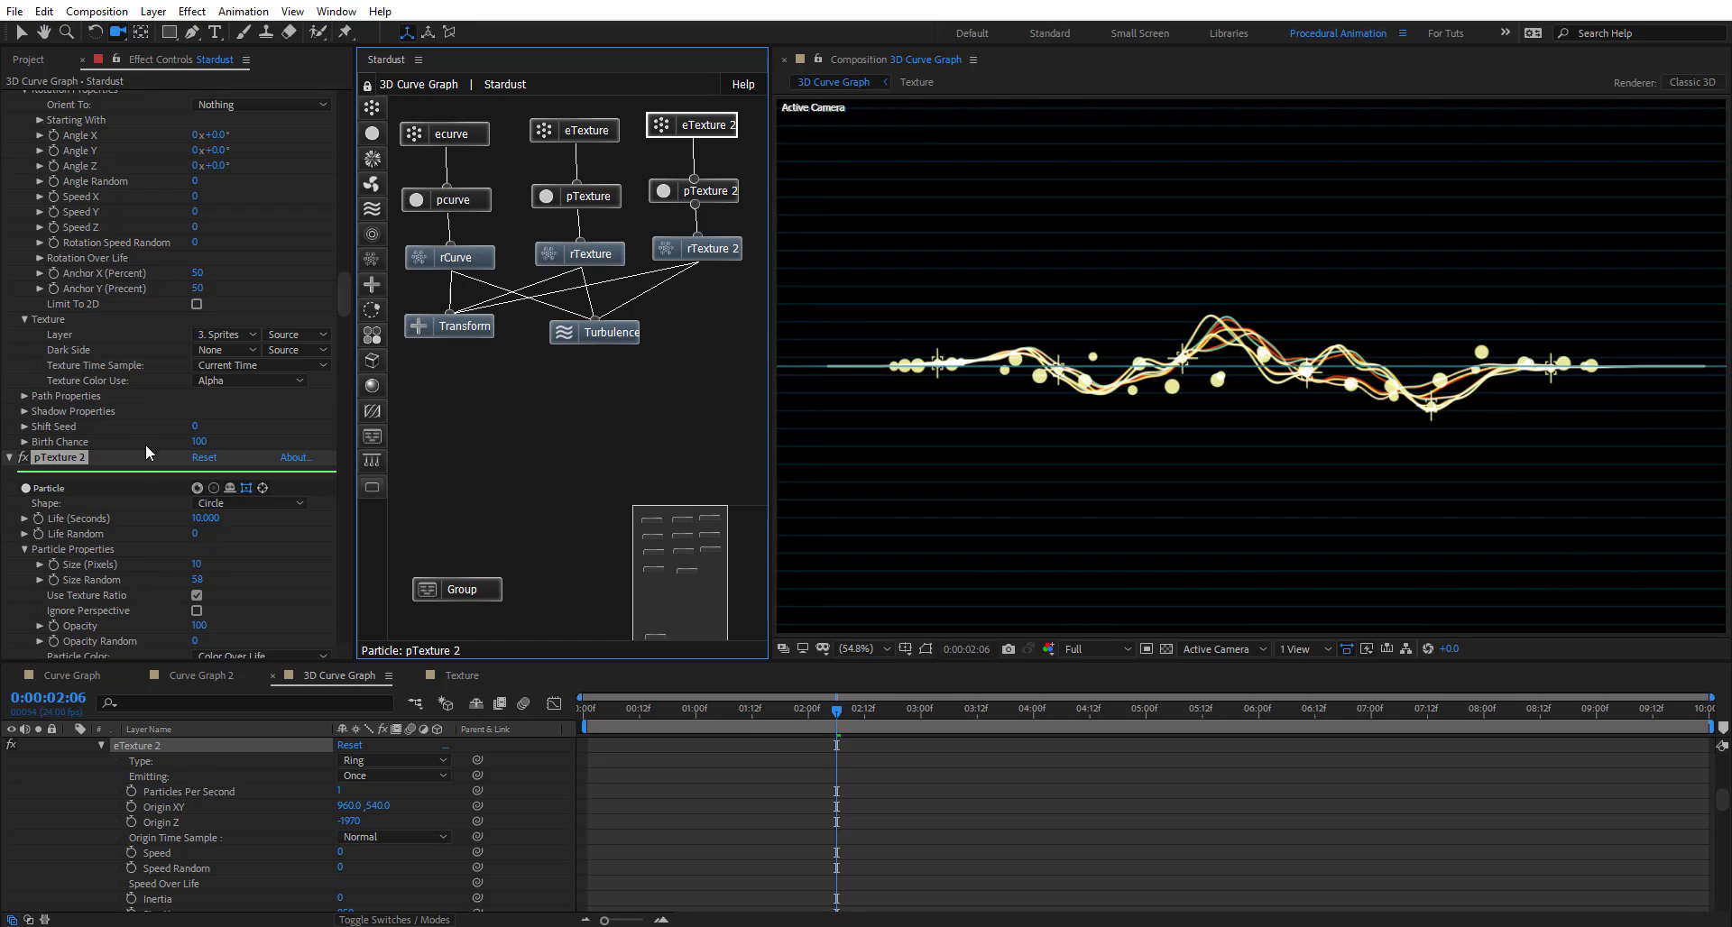
{"action": "left_click_drag", "start_coordinate": [197, 584], "coordinate": [193, 549]}
{"action": "scroll", "coordinate": [198, 577], "scroll_direction": "down", "scroll_amount": 1}
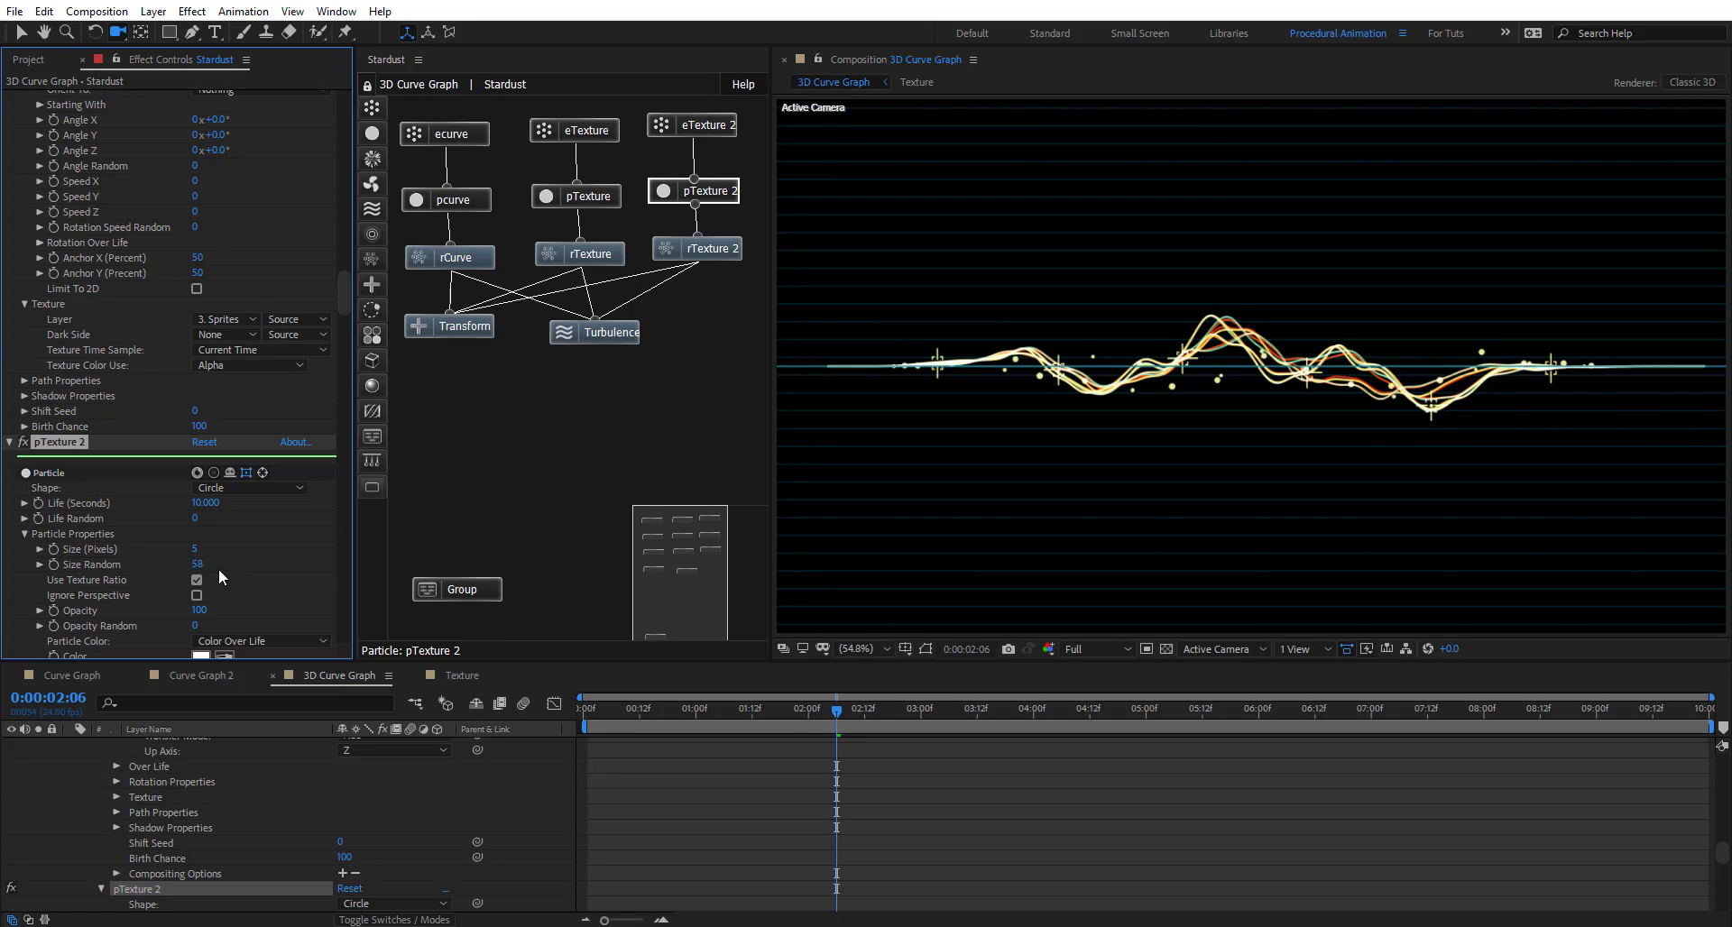
{"action": "left_click_drag", "start_coordinate": [198, 565], "coordinate": [235, 566]}
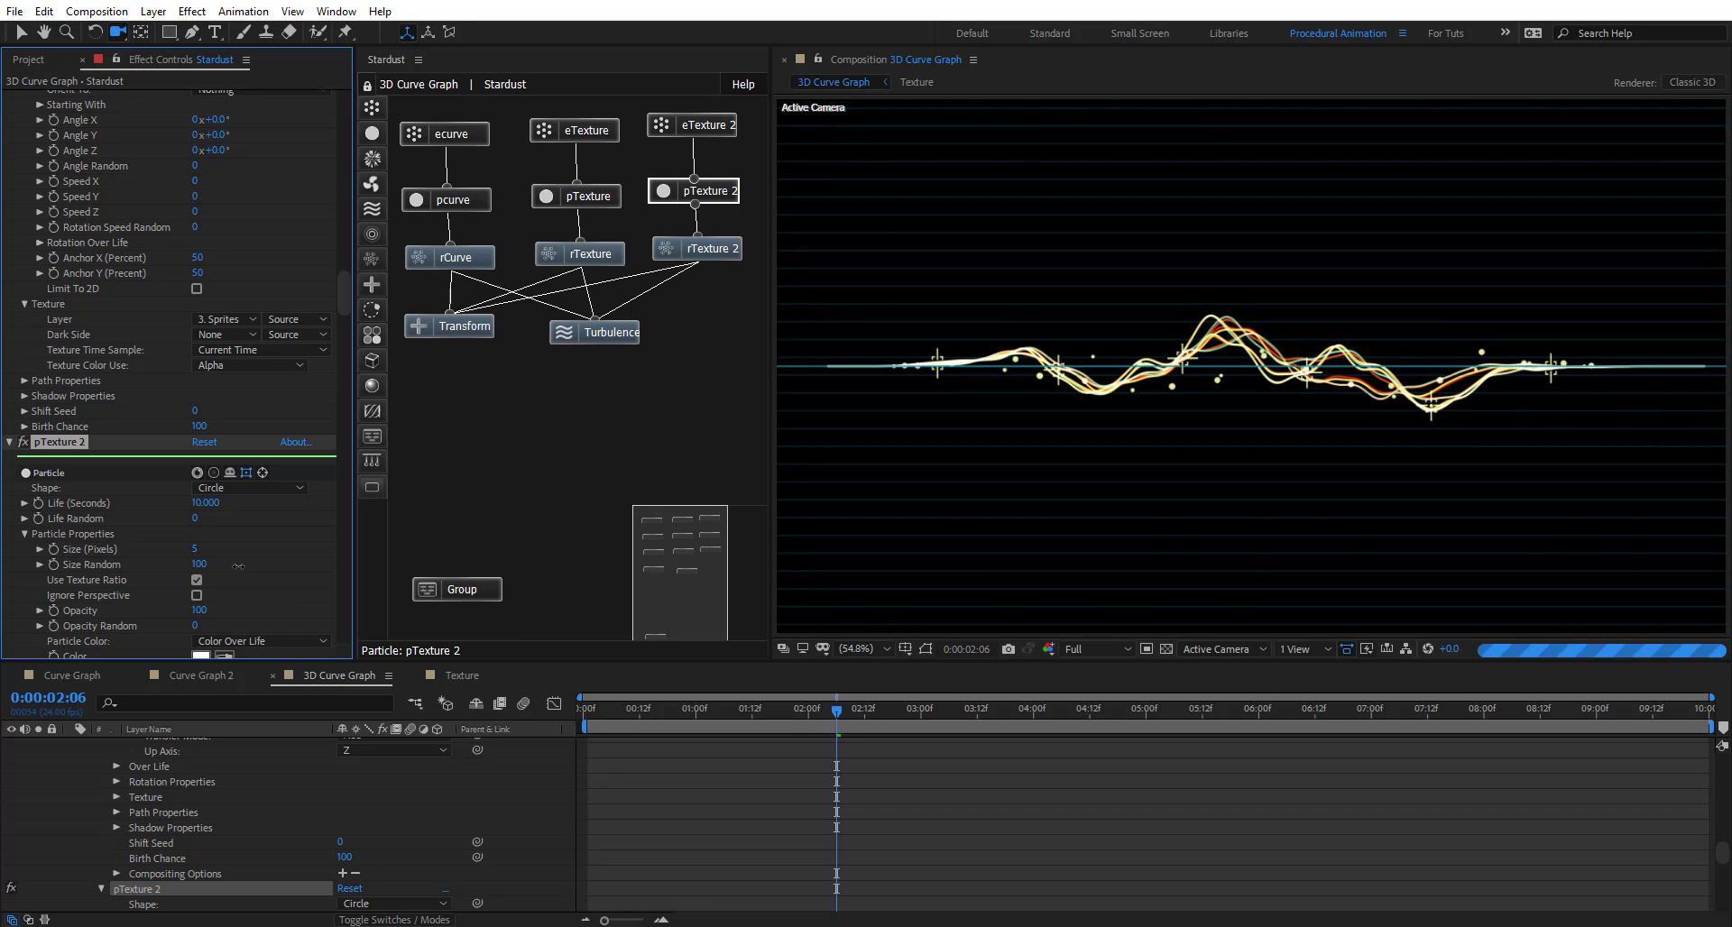
{"action": "left_click", "coordinate": [194, 550]}
{"action": "type", "text": "4"}
{"action": "key", "text": "Return"}
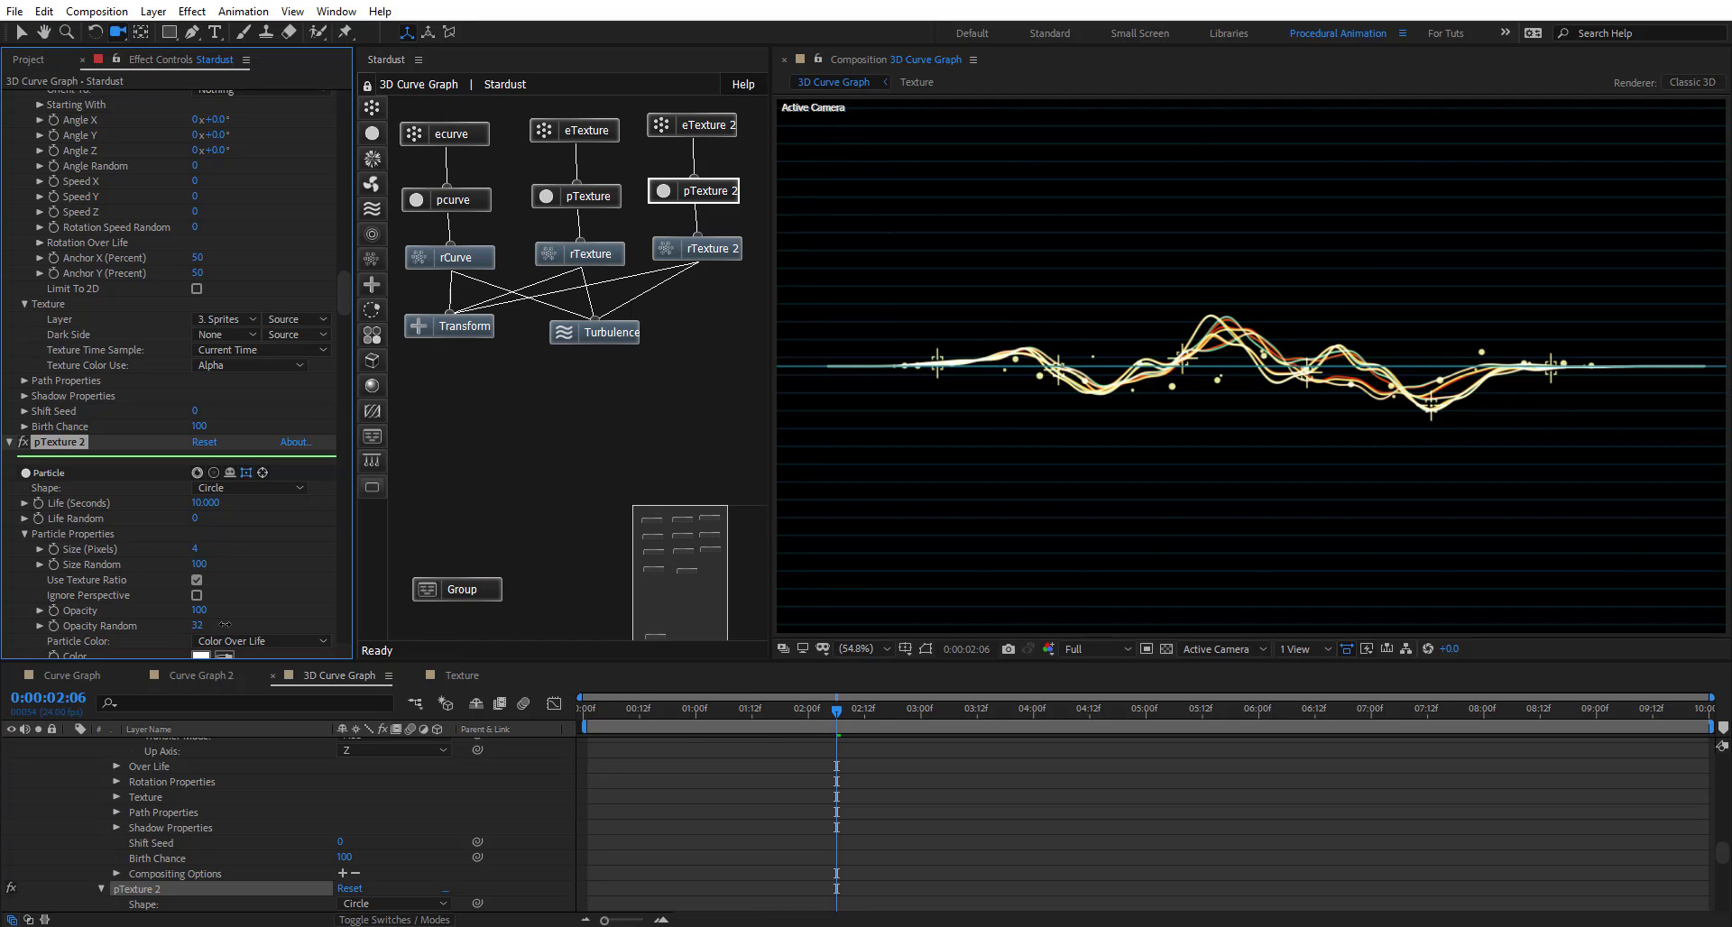
{"action": "left_click_drag", "start_coordinate": [225, 624], "coordinate": [231, 624]}
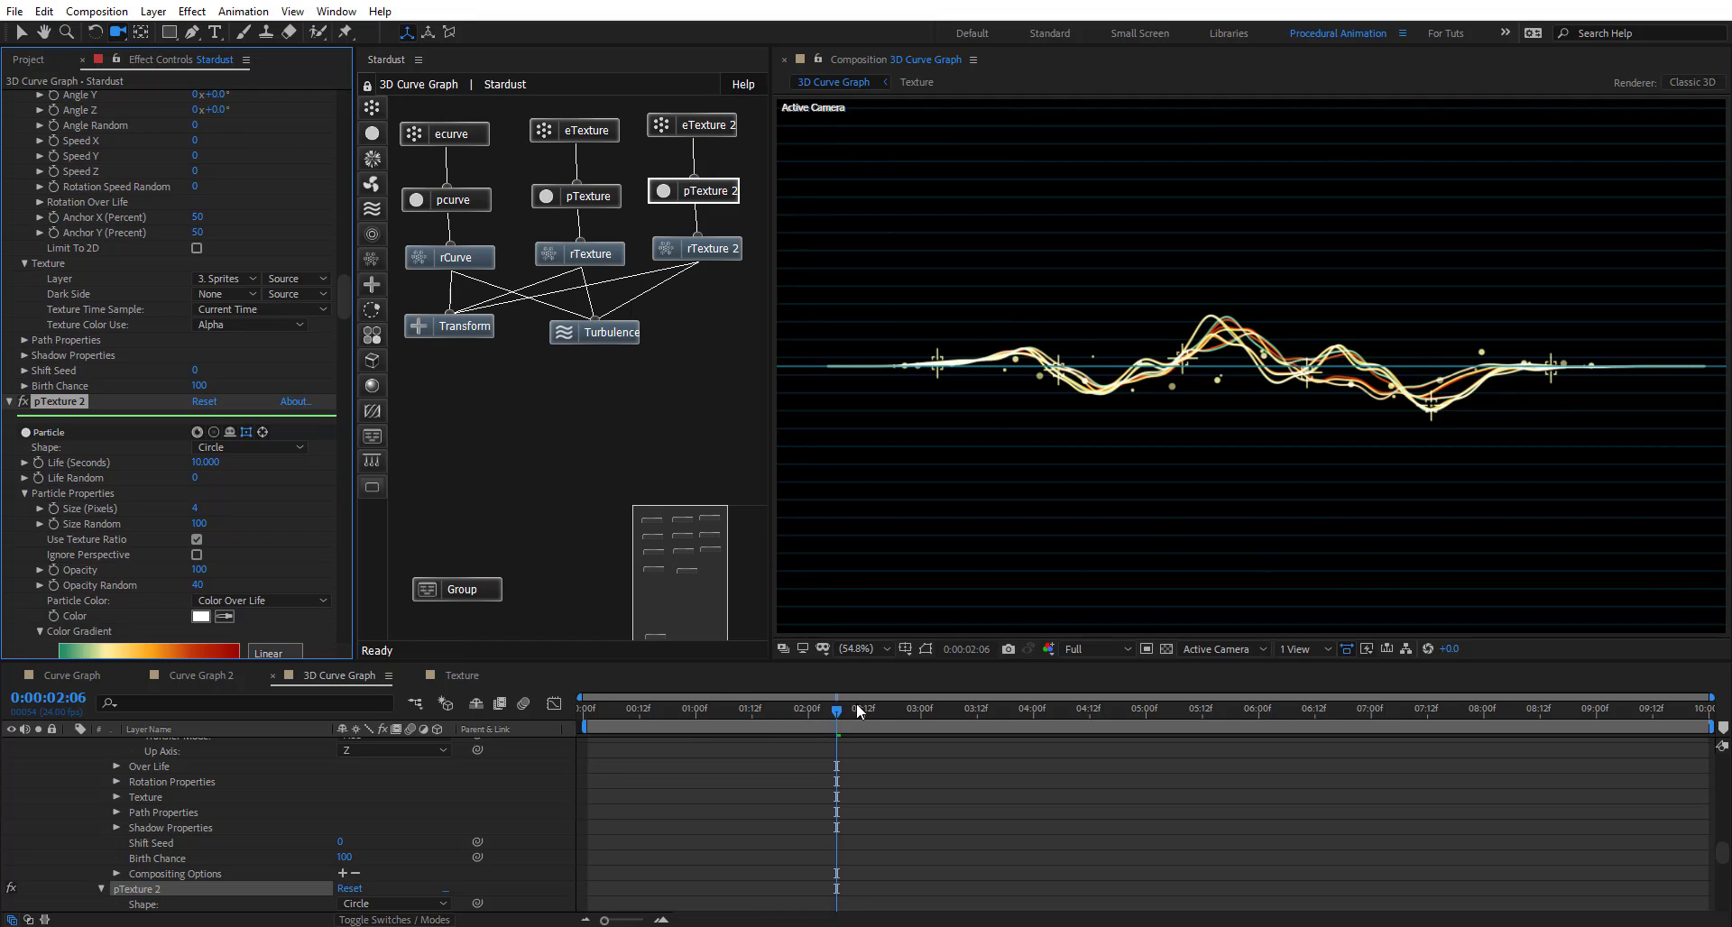
At seven seconds, raise the eTexture 2 ring count to 10, keeping Angle Z unchanged
{"action": "left_click_drag", "start_coordinate": [938, 716], "coordinate": [1371, 713]}
{"action": "left_click", "coordinate": [724, 128]}
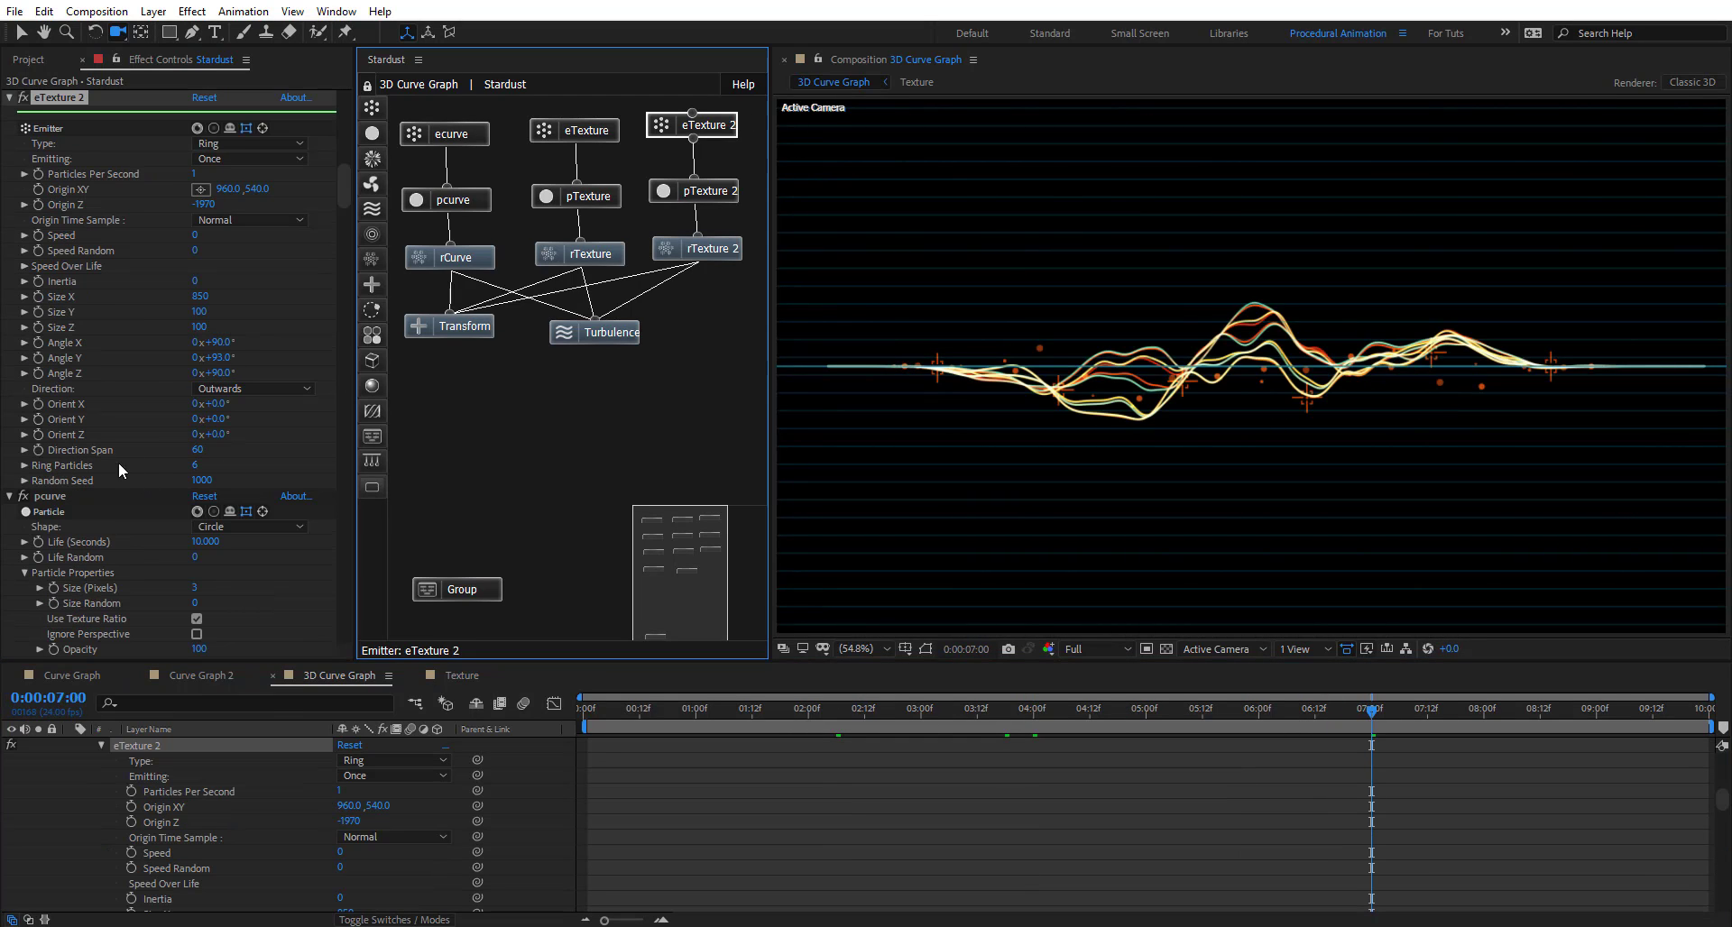
{"action": "left_click", "coordinate": [195, 465]}
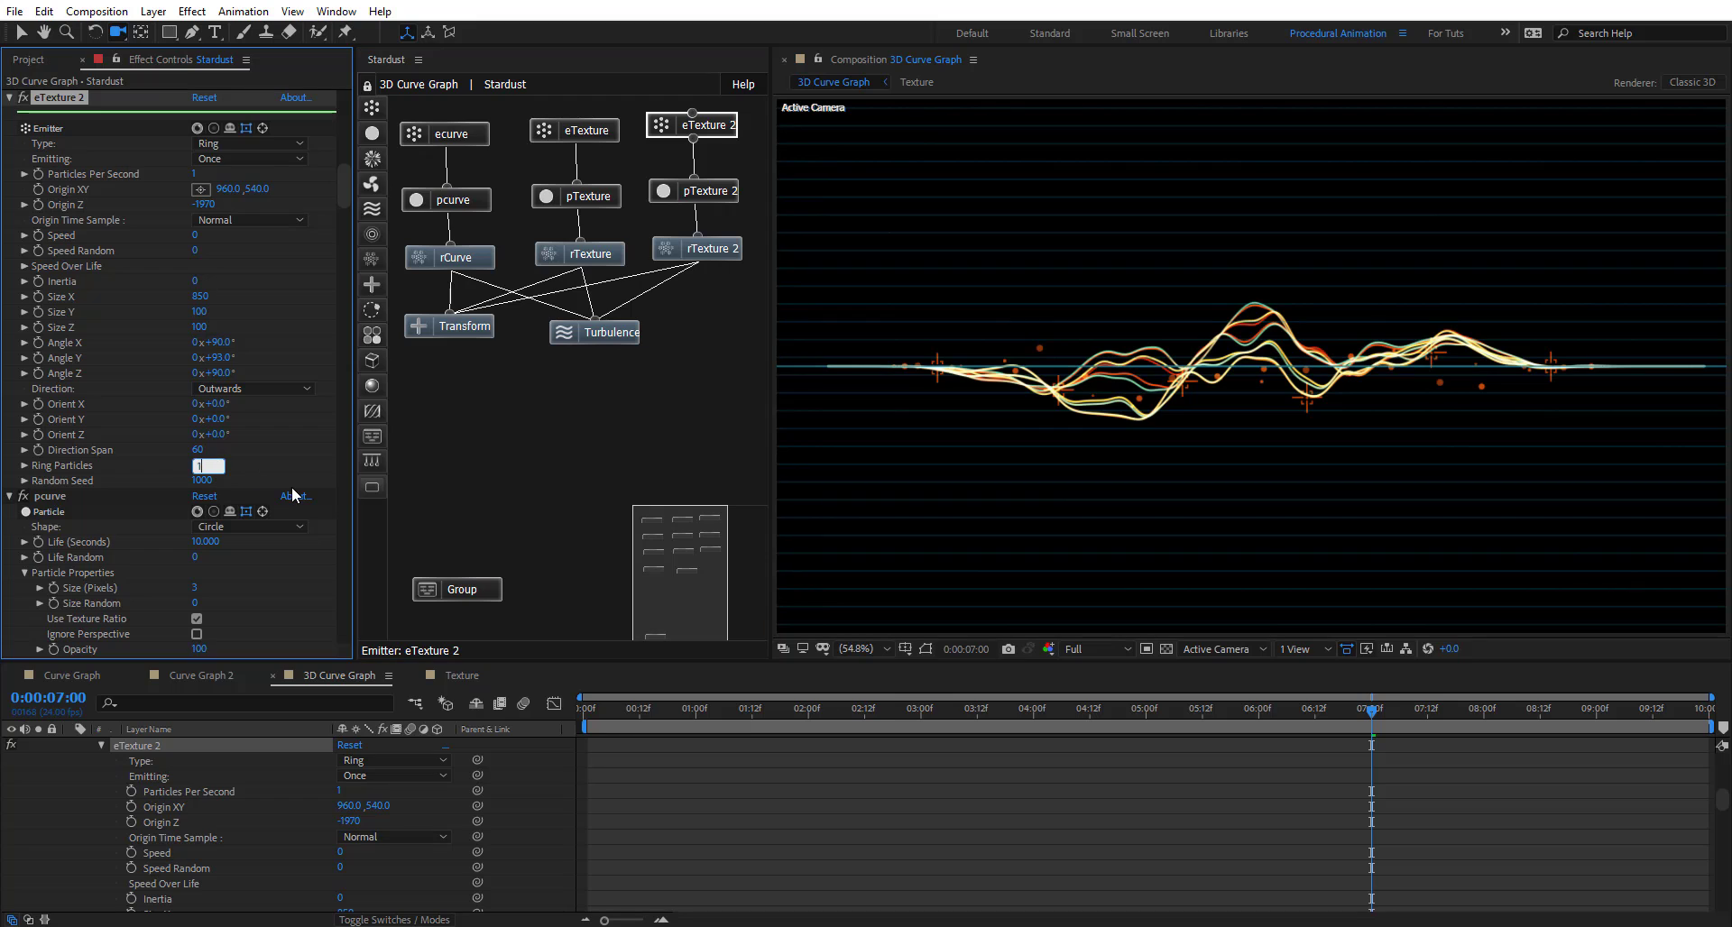
{"action": "type", "text": "10"}
{"action": "key", "text": "Return"}
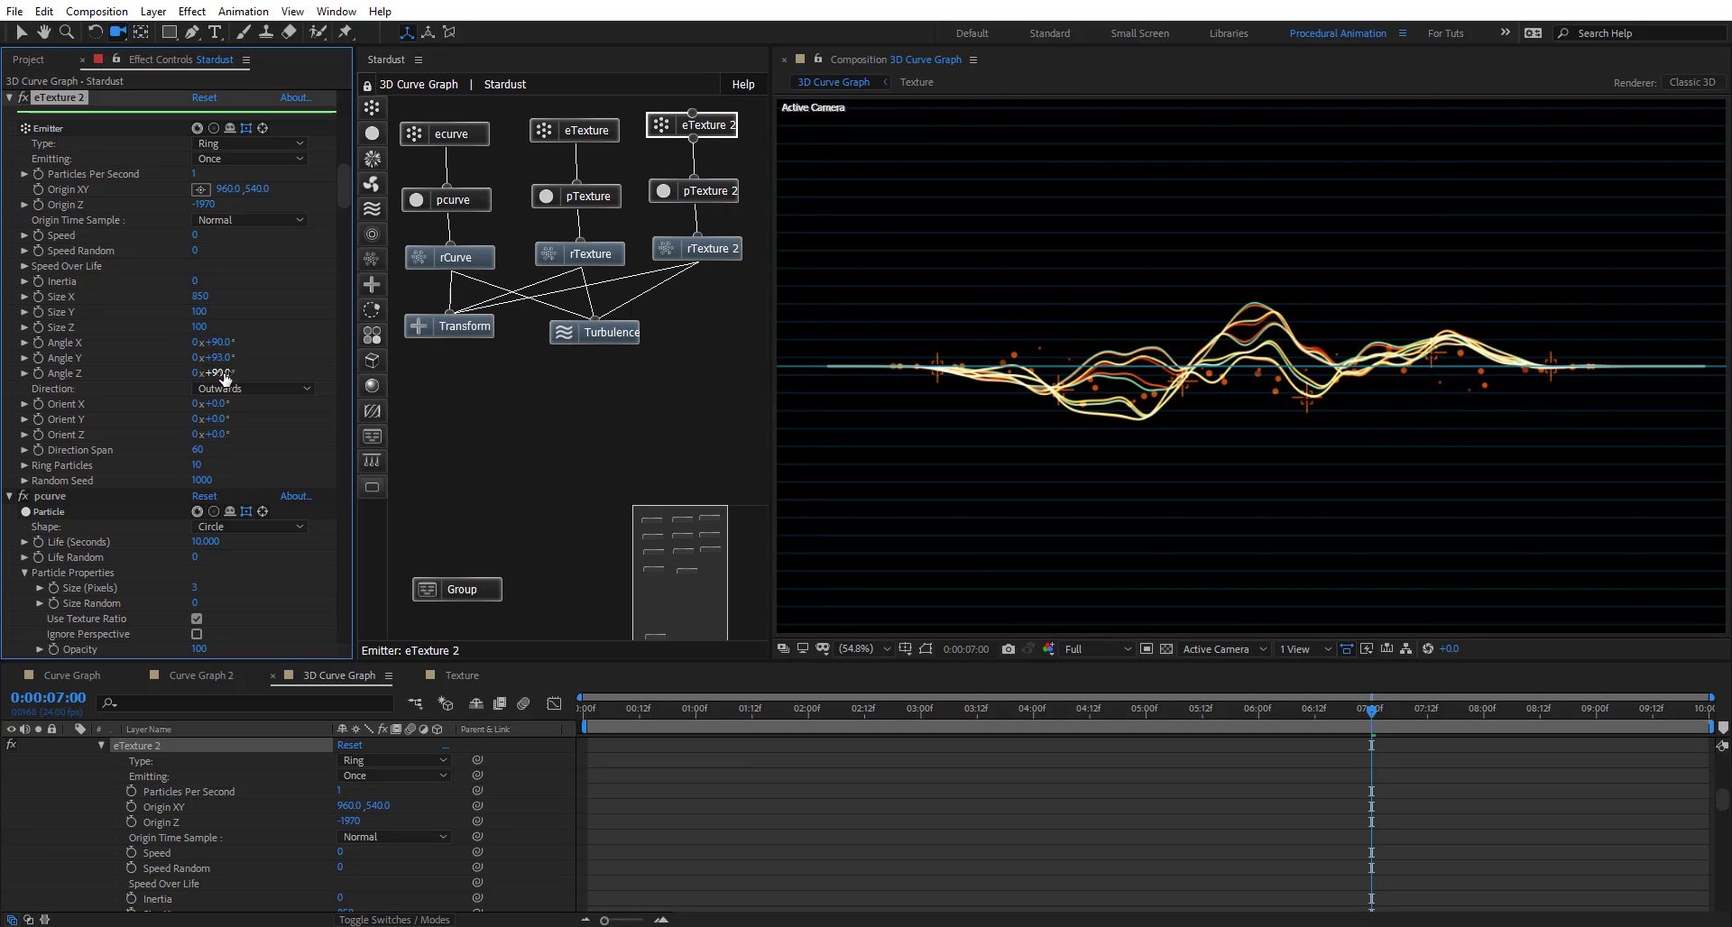
{"action": "mouse_move", "coordinate": [221, 373]}
{"action": "left_mouse_down"}
{"action": "mouse_move", "coordinate": [172, 371]}
{"action": "mouse_move", "coordinate": [240, 342]}
{"action": "mouse_move", "coordinate": [218, 362]}
{"action": "left_mouse_up"}
{"action": "key", "text": "ctrl+z"}
{"action": "left_click", "coordinate": [677, 713]}
Preview the animation from a frame near the start
{"action": "left_click", "coordinate": [625, 710]}
{"action": "key", "text": "space"}
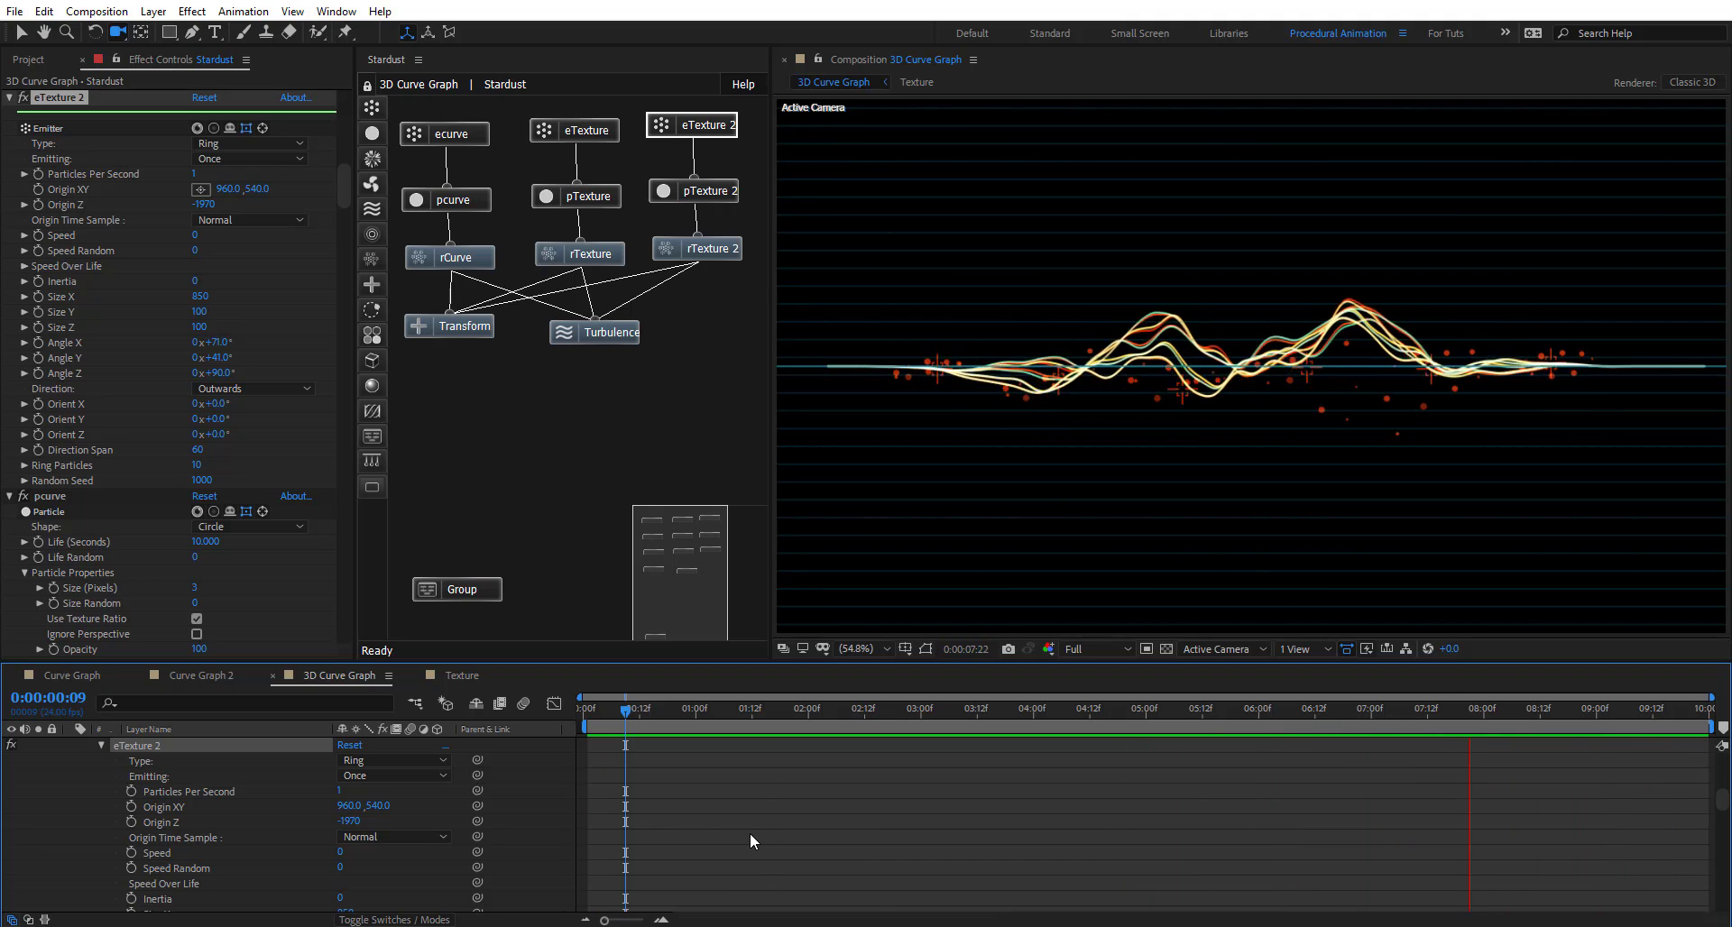
{"action": "left_click", "coordinate": [1062, 713]}
Set the pTexture Particle Color to Solid Color green 13B71F
{"action": "left_click", "coordinate": [605, 251]}
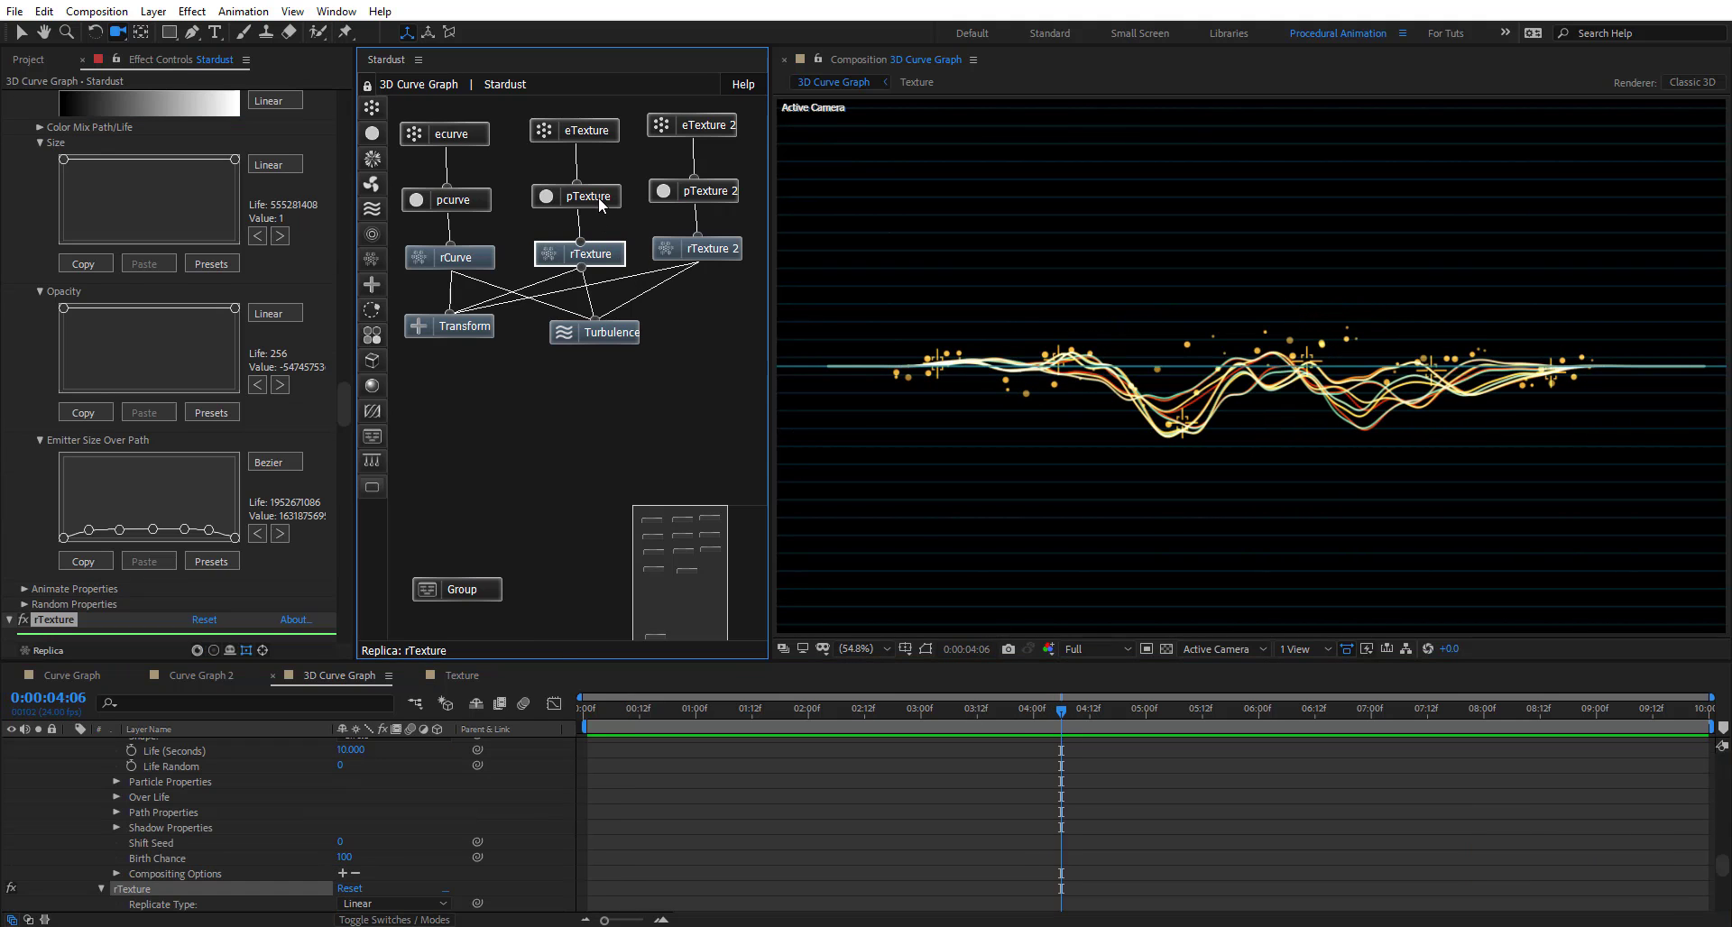
{"action": "left_click", "coordinate": [582, 207]}
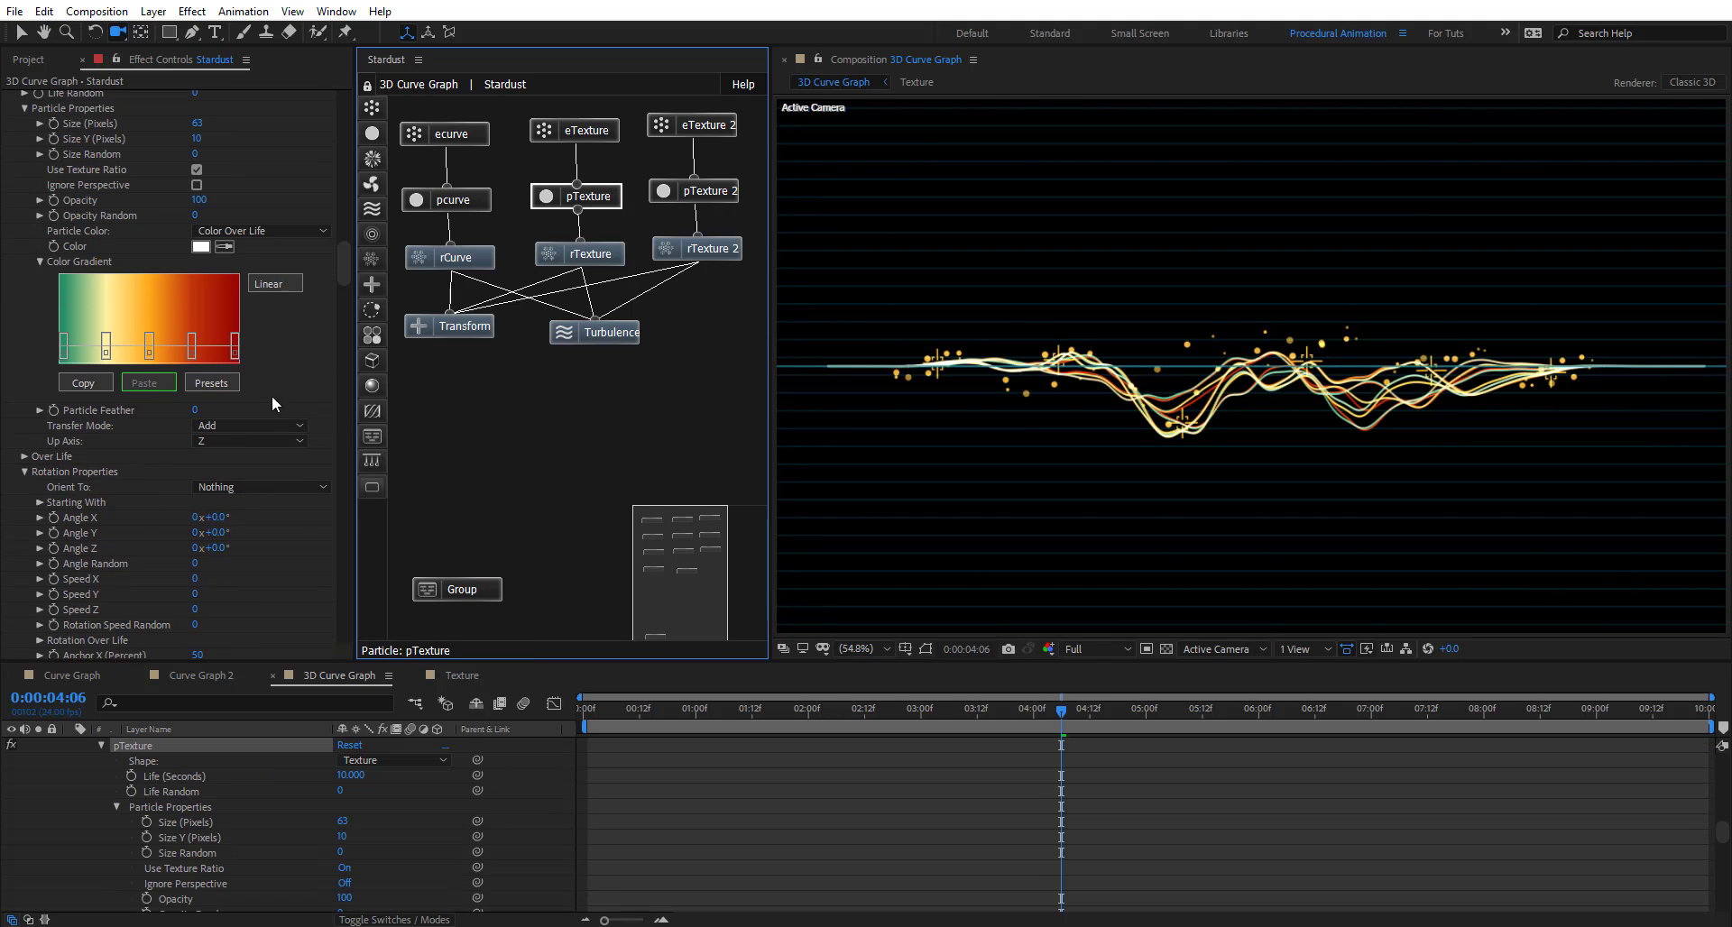
{"action": "left_click", "coordinate": [224, 249]}
{"action": "left_click", "coordinate": [209, 246]}
{"action": "left_click", "coordinate": [536, 488]}
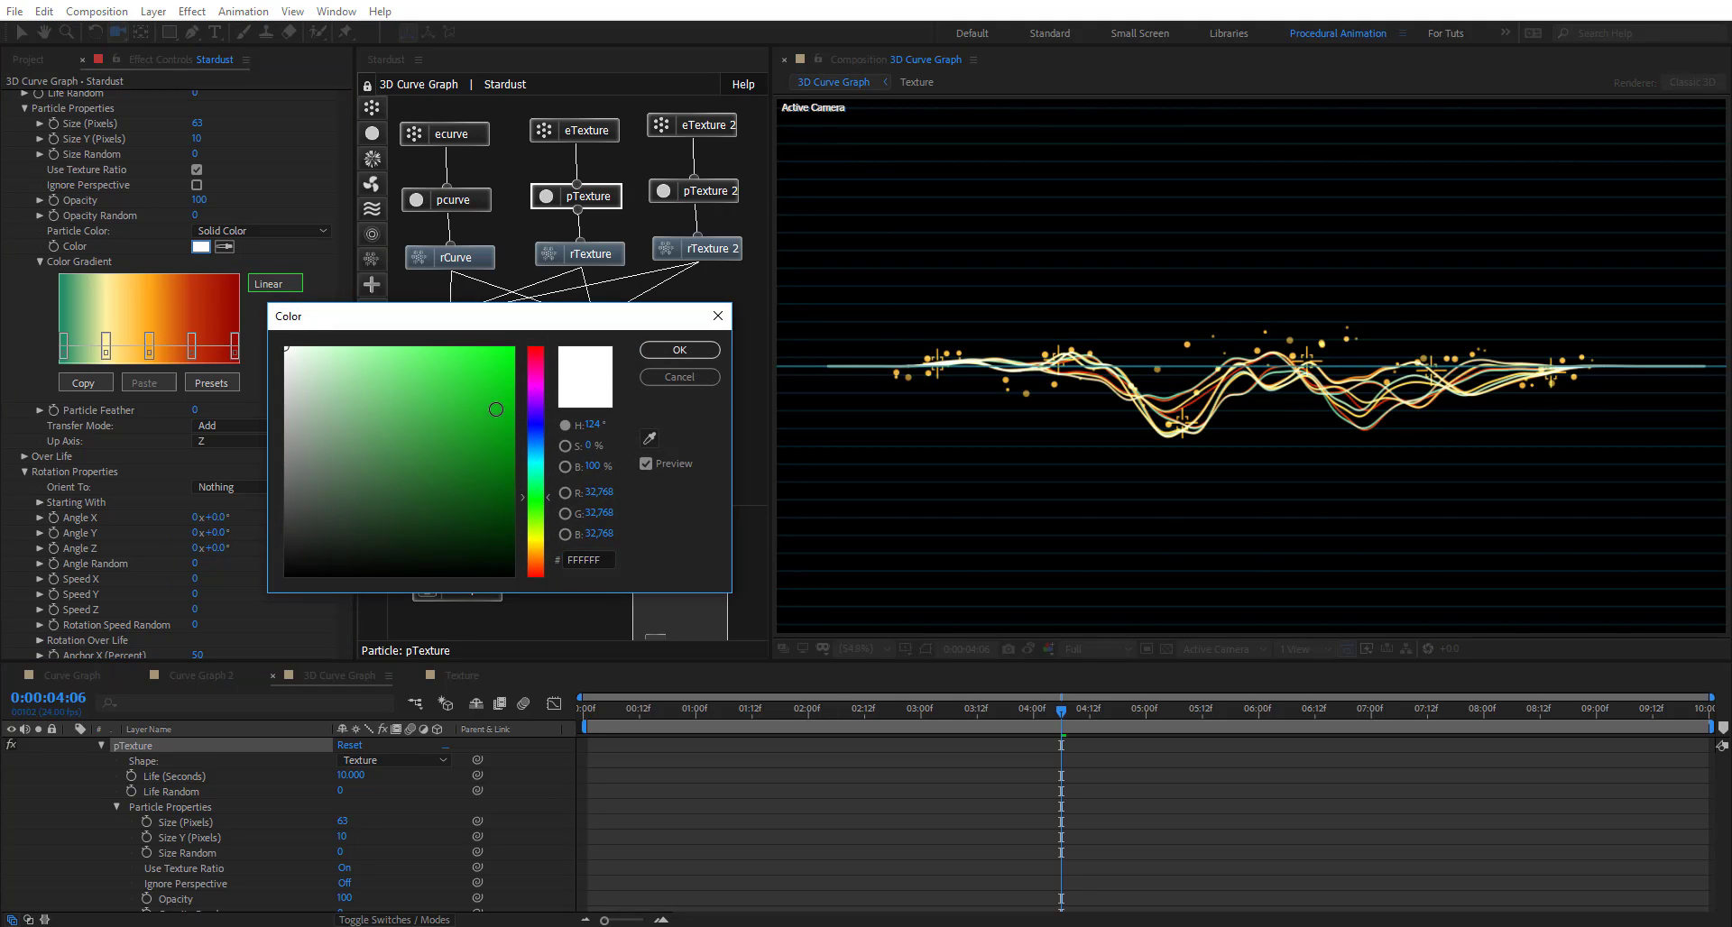
{"action": "left_click", "coordinate": [490, 414]}
{"action": "left_click", "coordinate": [675, 351]}
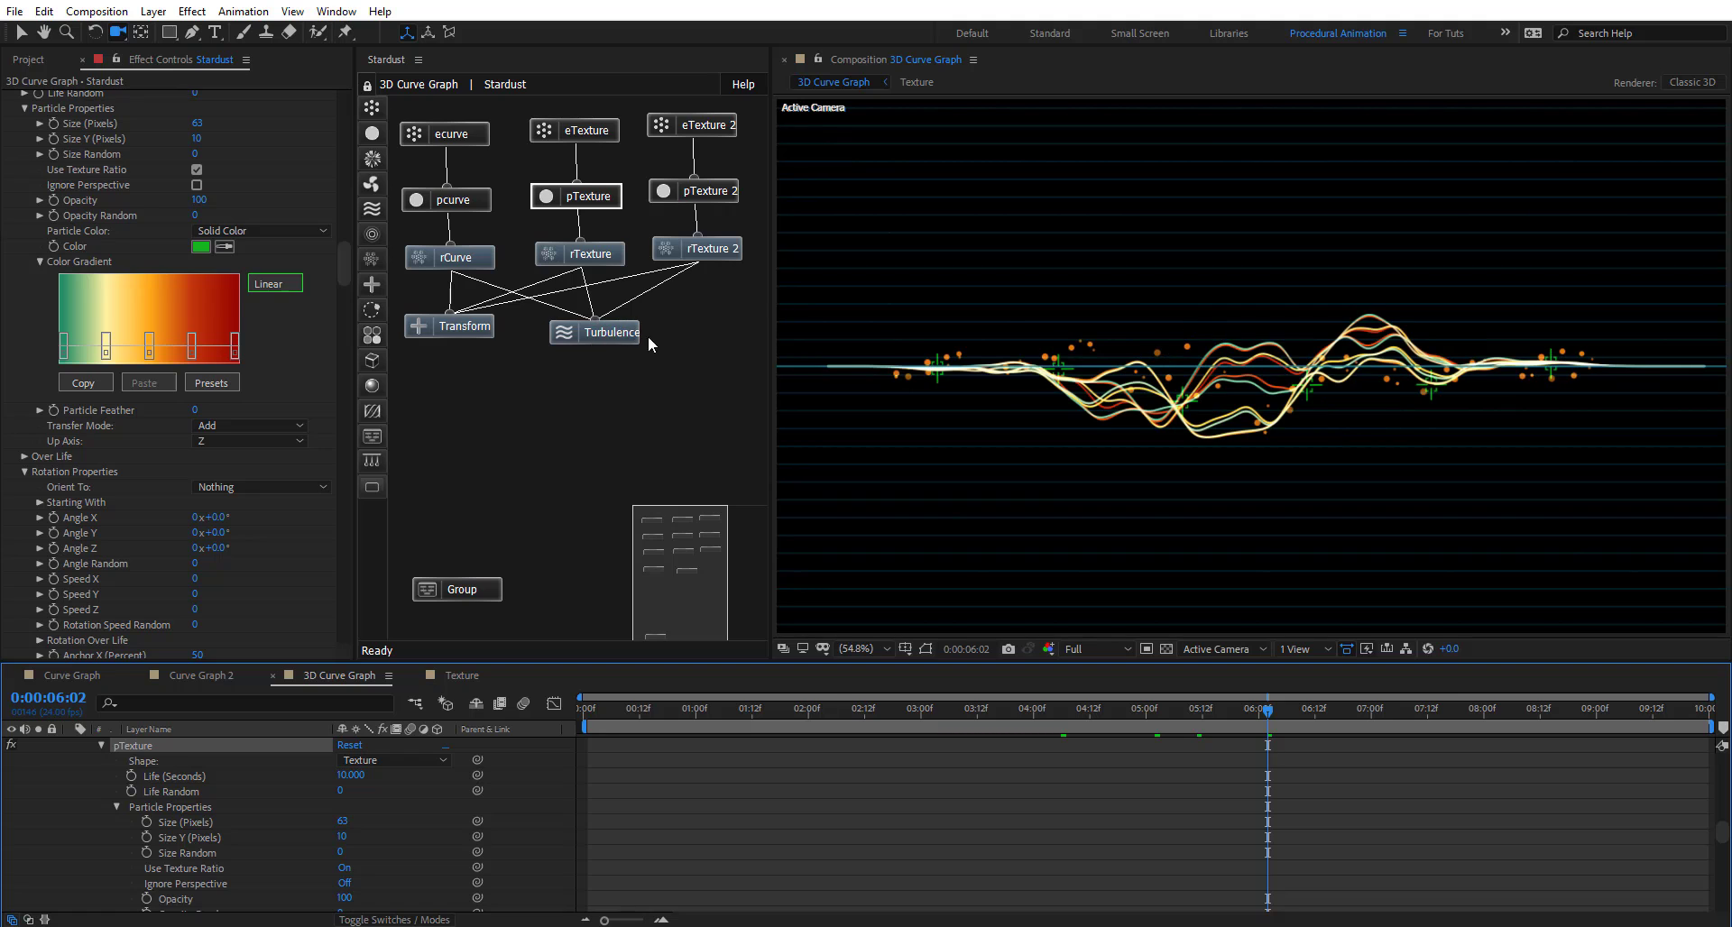
{"action": "left_click", "coordinate": [621, 336]}
Raise Turbulence Noise Scale to 650 and Fractal Evolution to 2.1
{"action": "scroll", "coordinate": [68, 478], "scroll_direction": "down", "scroll_amount": 5}
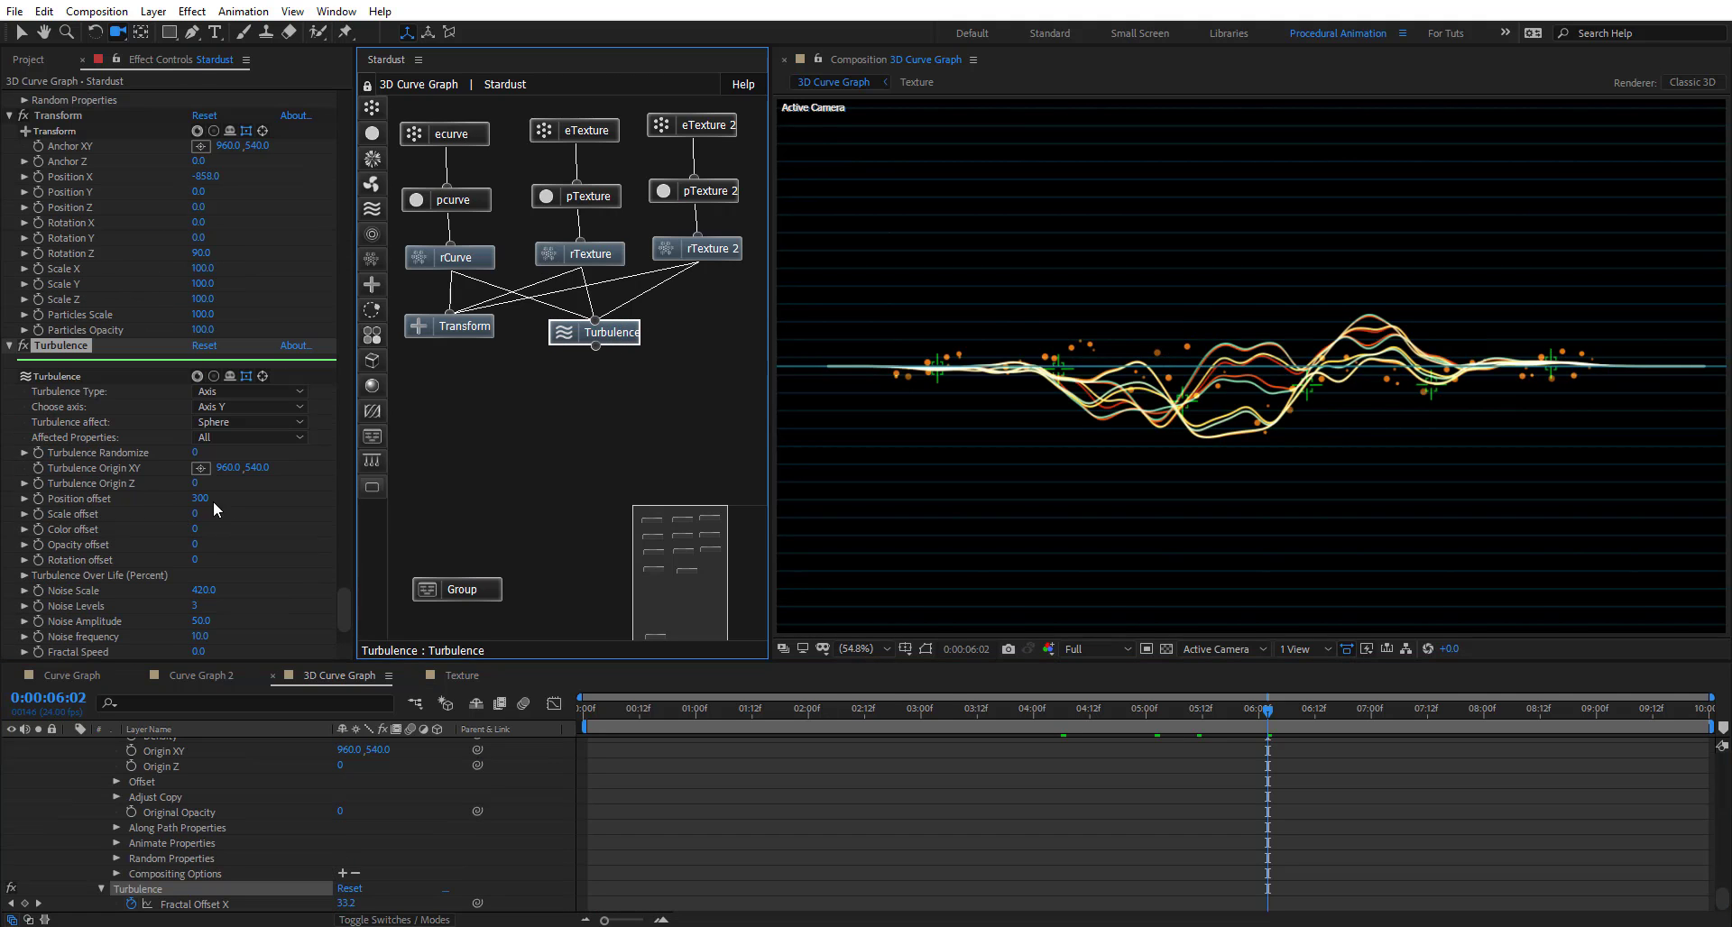
{"action": "left_click_drag", "start_coordinate": [210, 591], "coordinate": [344, 622]}
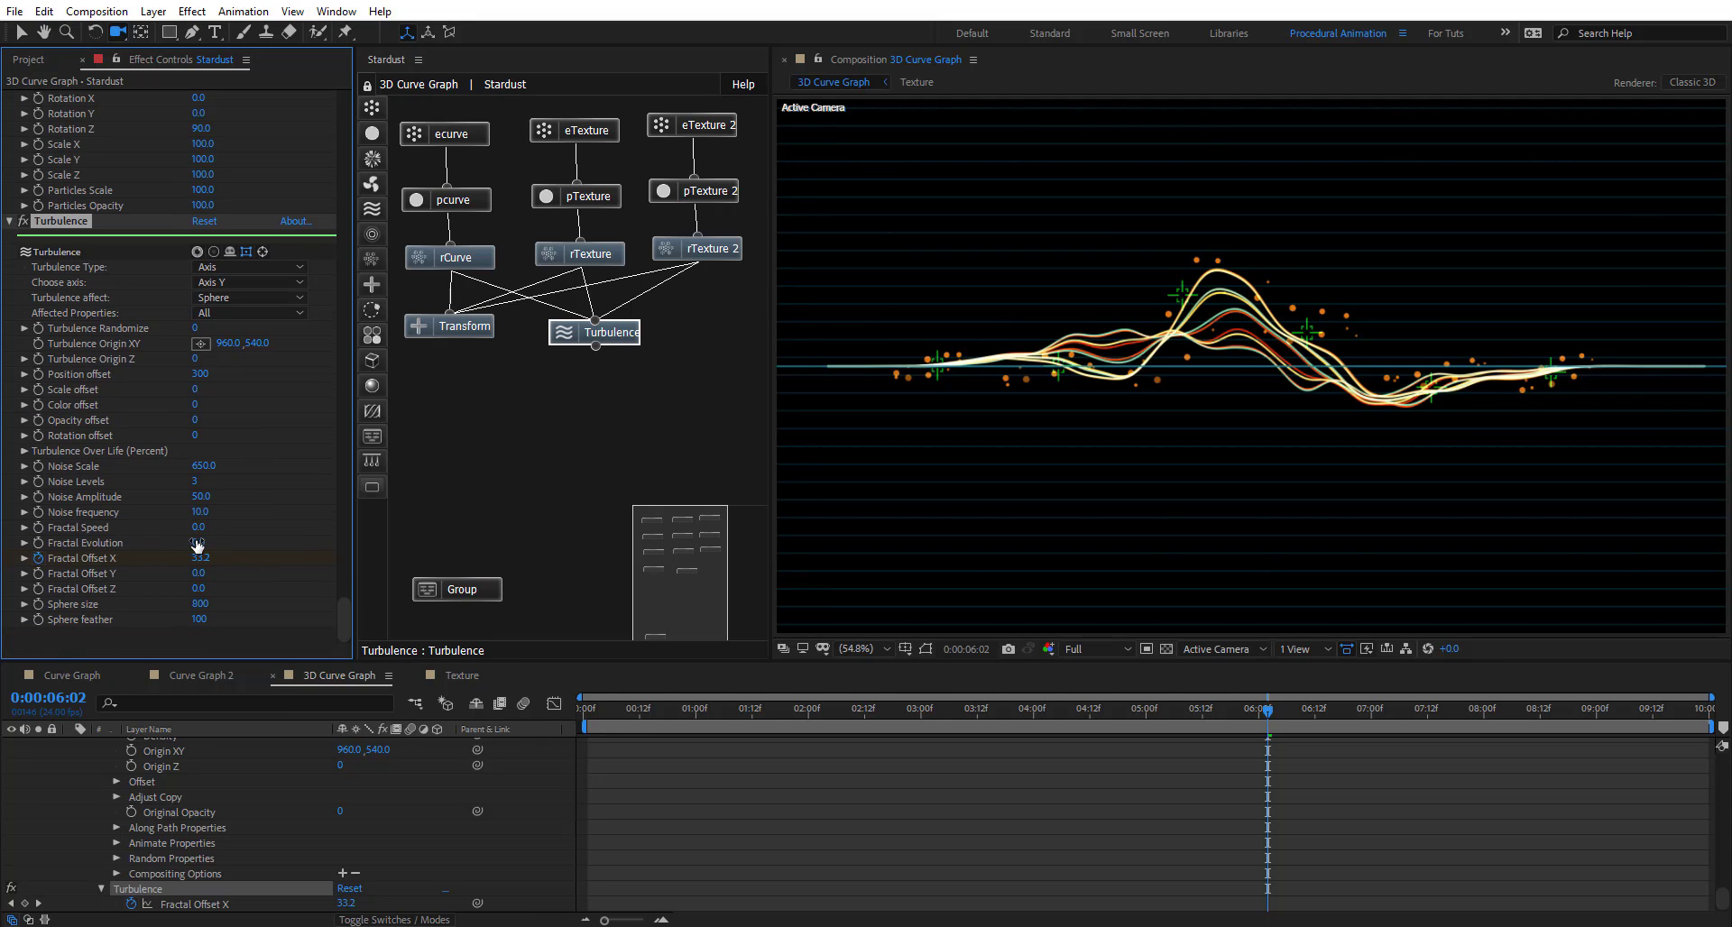
{"action": "left_click_drag", "start_coordinate": [207, 541], "coordinate": [221, 539]}
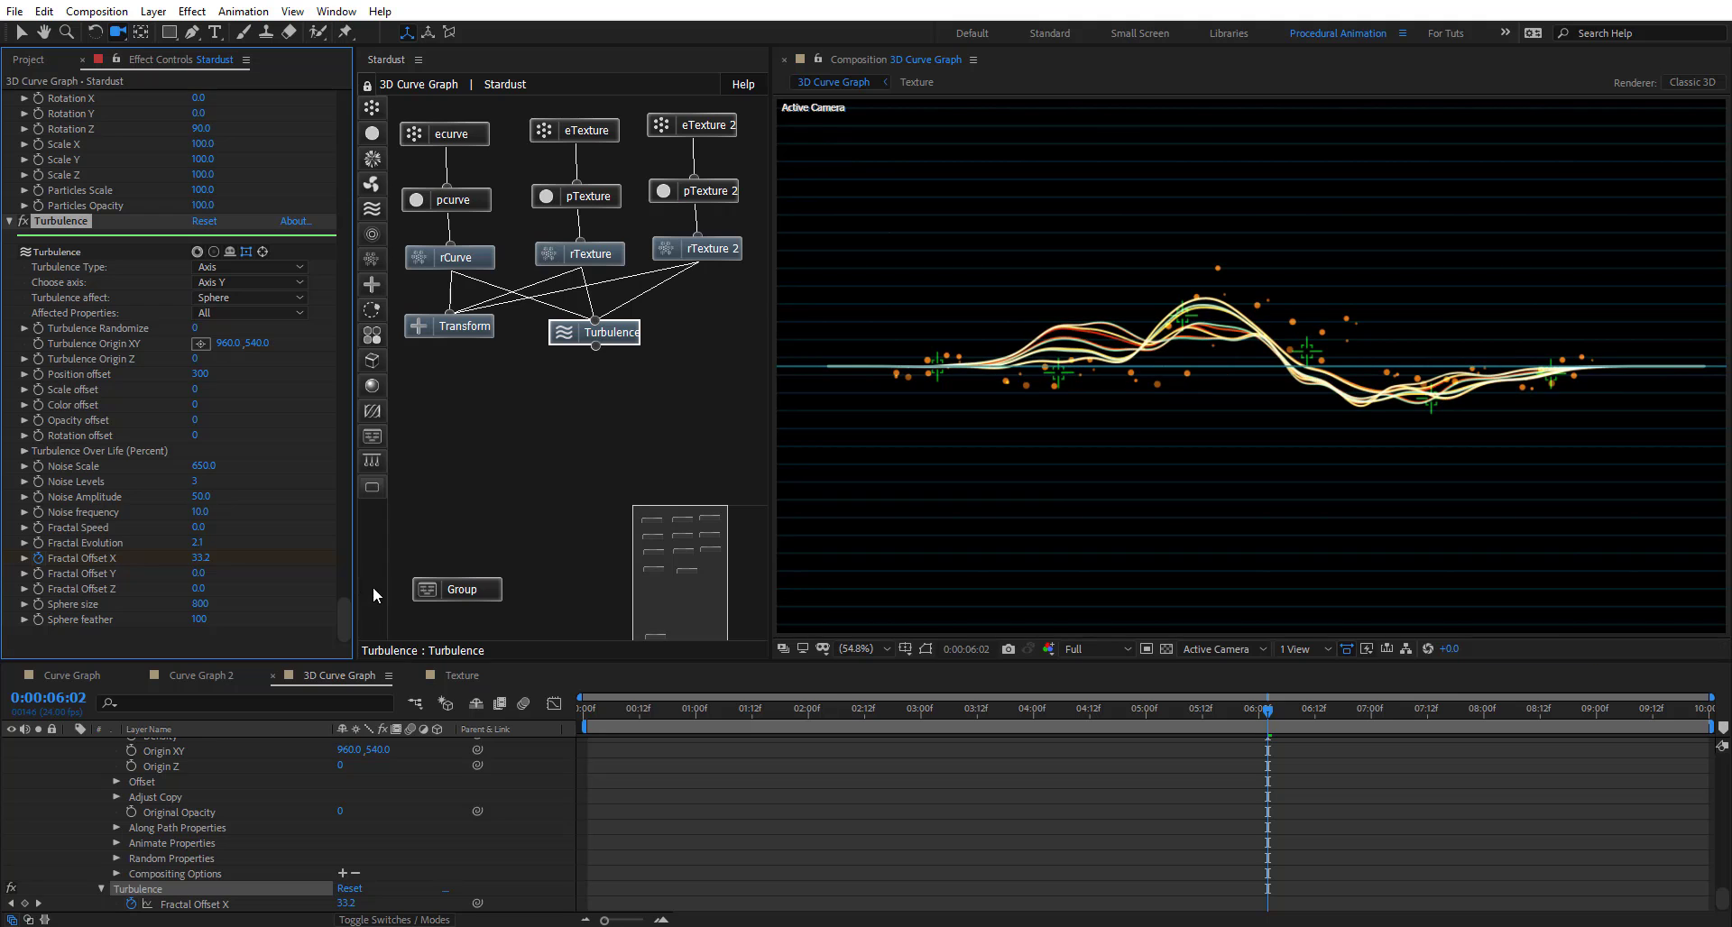
{"action": "mouse_move", "coordinate": [346, 618]}
{"action": "left_mouse_down"}
{"action": "mouse_move", "coordinate": [344, 575]}
{"action": "mouse_move", "coordinate": [345, 627]}
{"action": "left_mouse_up"}
Show the turbulence sphere, shrink its size to 590, and check the curves across the timeline
{"action": "left_click", "coordinate": [247, 253]}
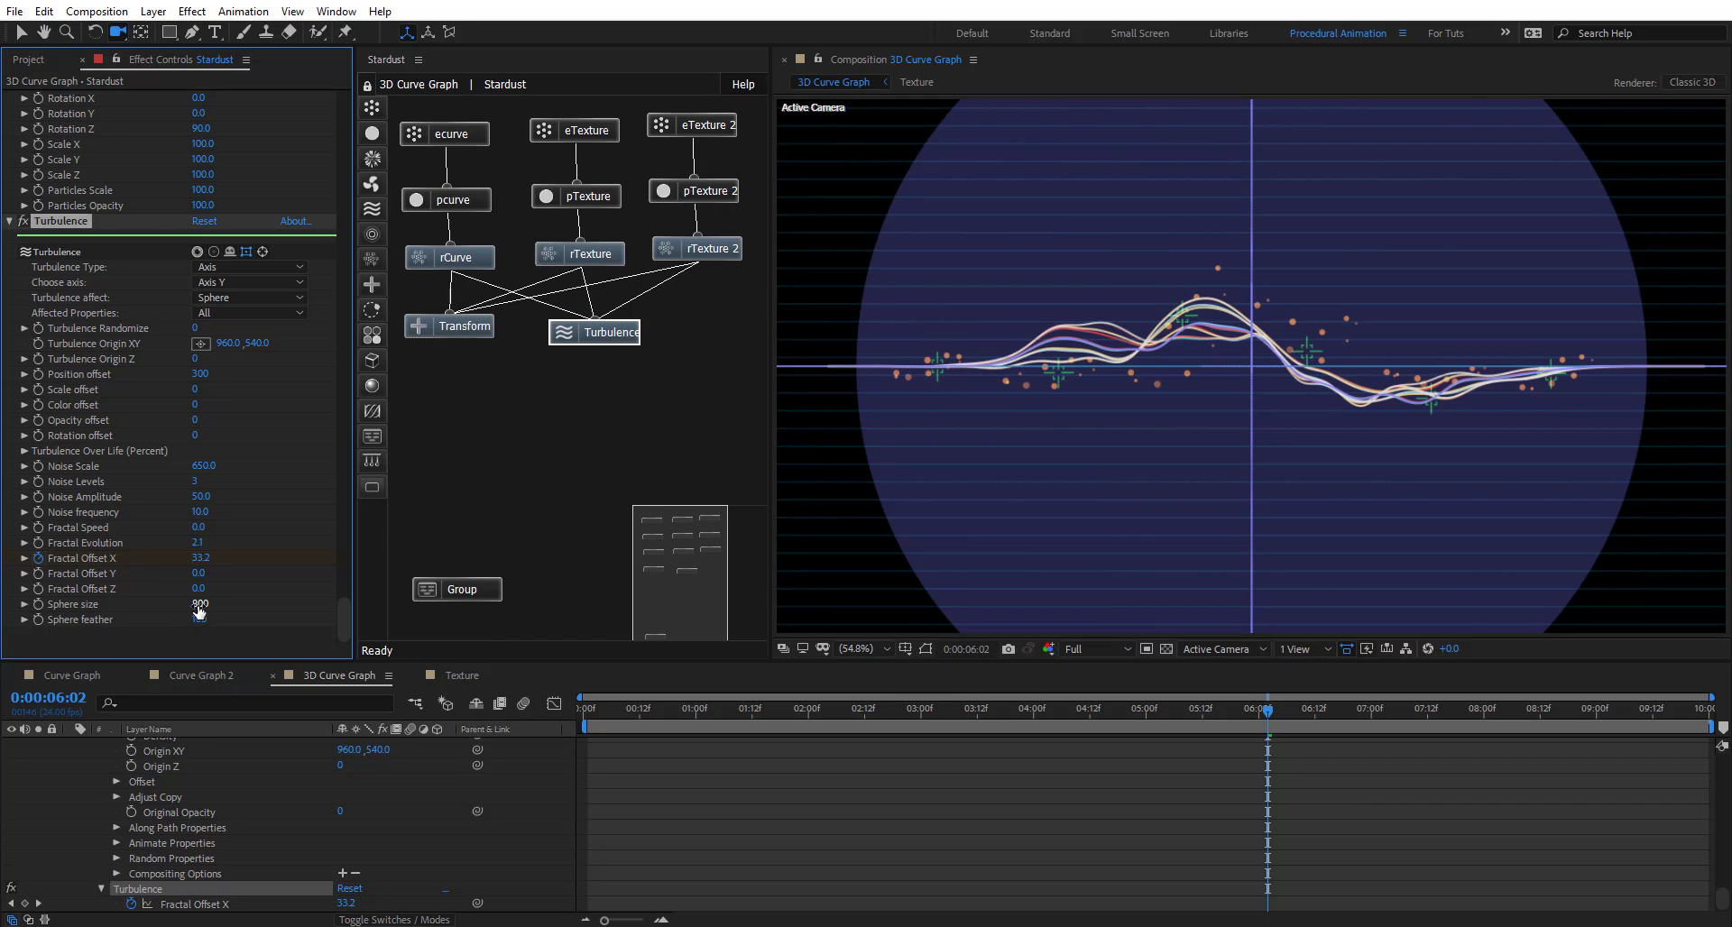
{"action": "left_click_drag", "start_coordinate": [198, 611], "coordinate": [177, 604]}
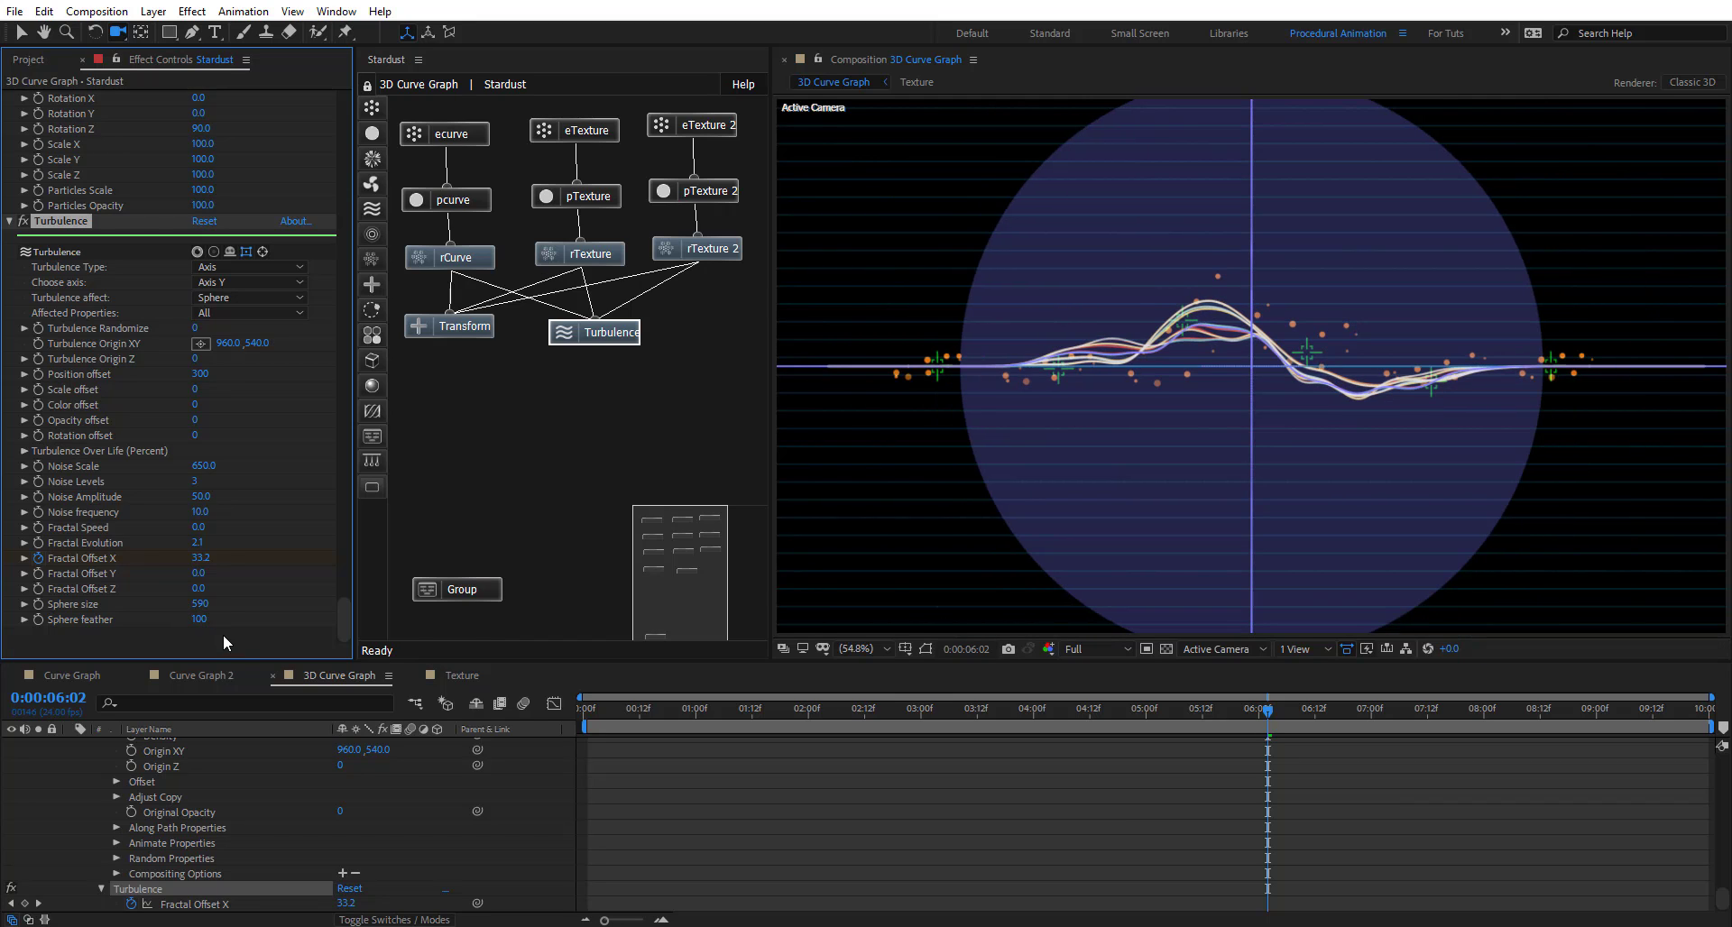
{"action": "left_click_drag", "start_coordinate": [1270, 732], "coordinate": [1601, 722]}
{"action": "left_click_drag", "start_coordinate": [1414, 722], "coordinate": [982, 744]}
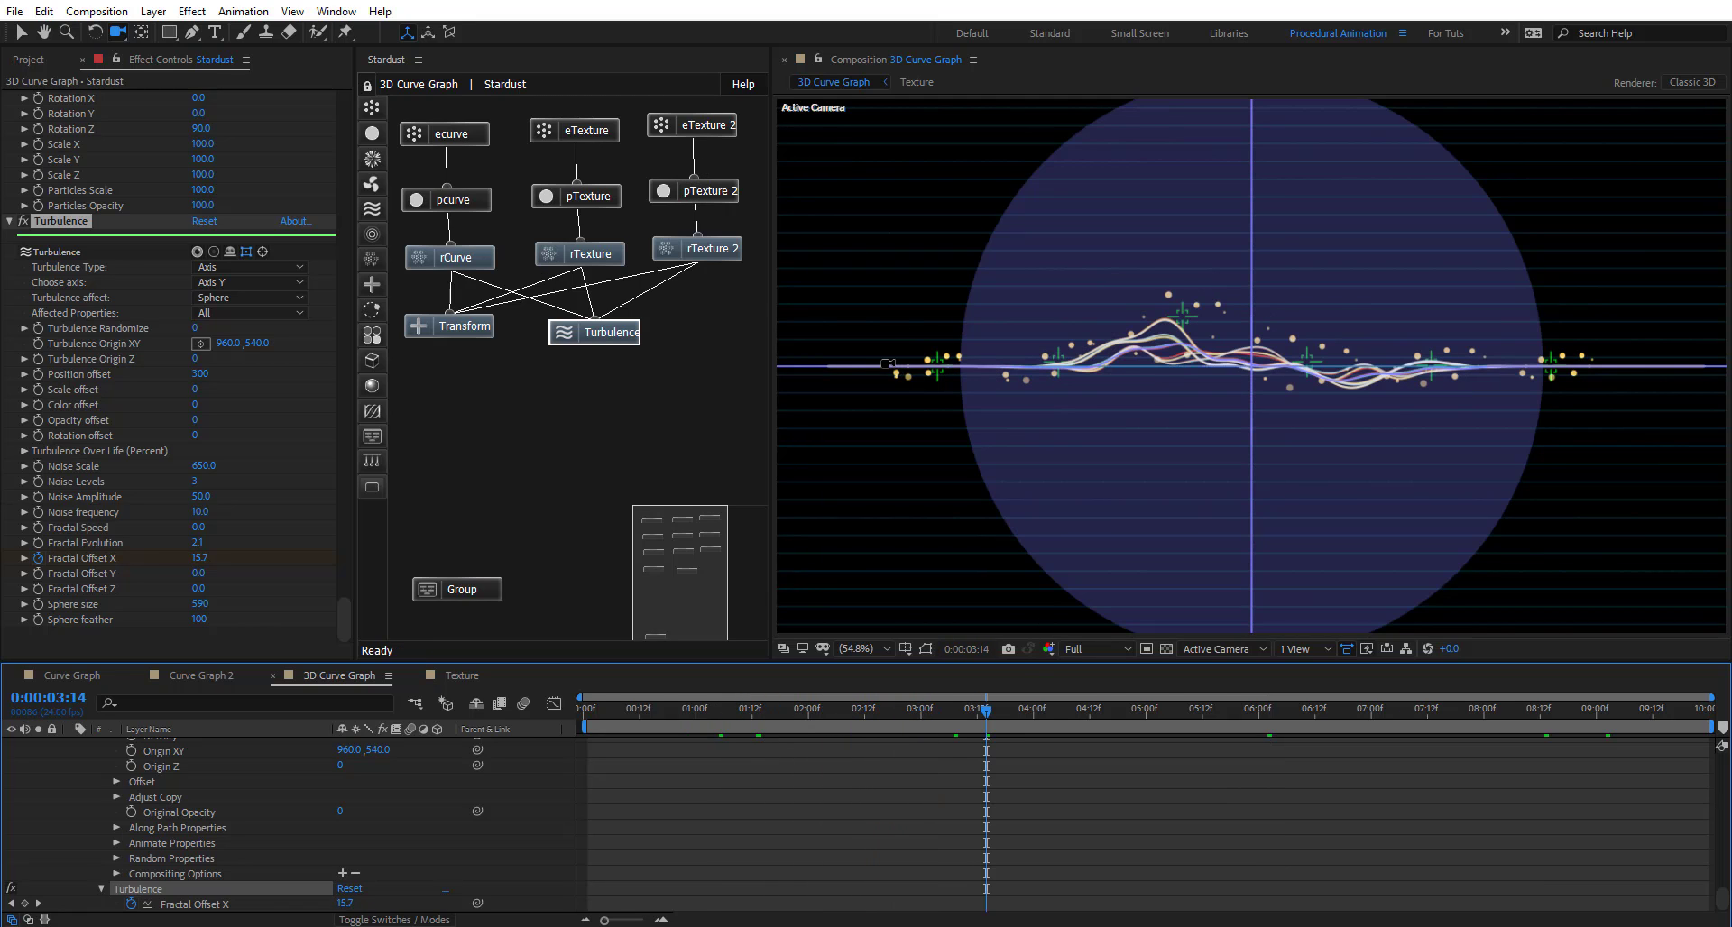
Rename eTexture 2 to eDots and pTexture 2 to pDots
{"action": "left_click", "coordinate": [722, 193]}
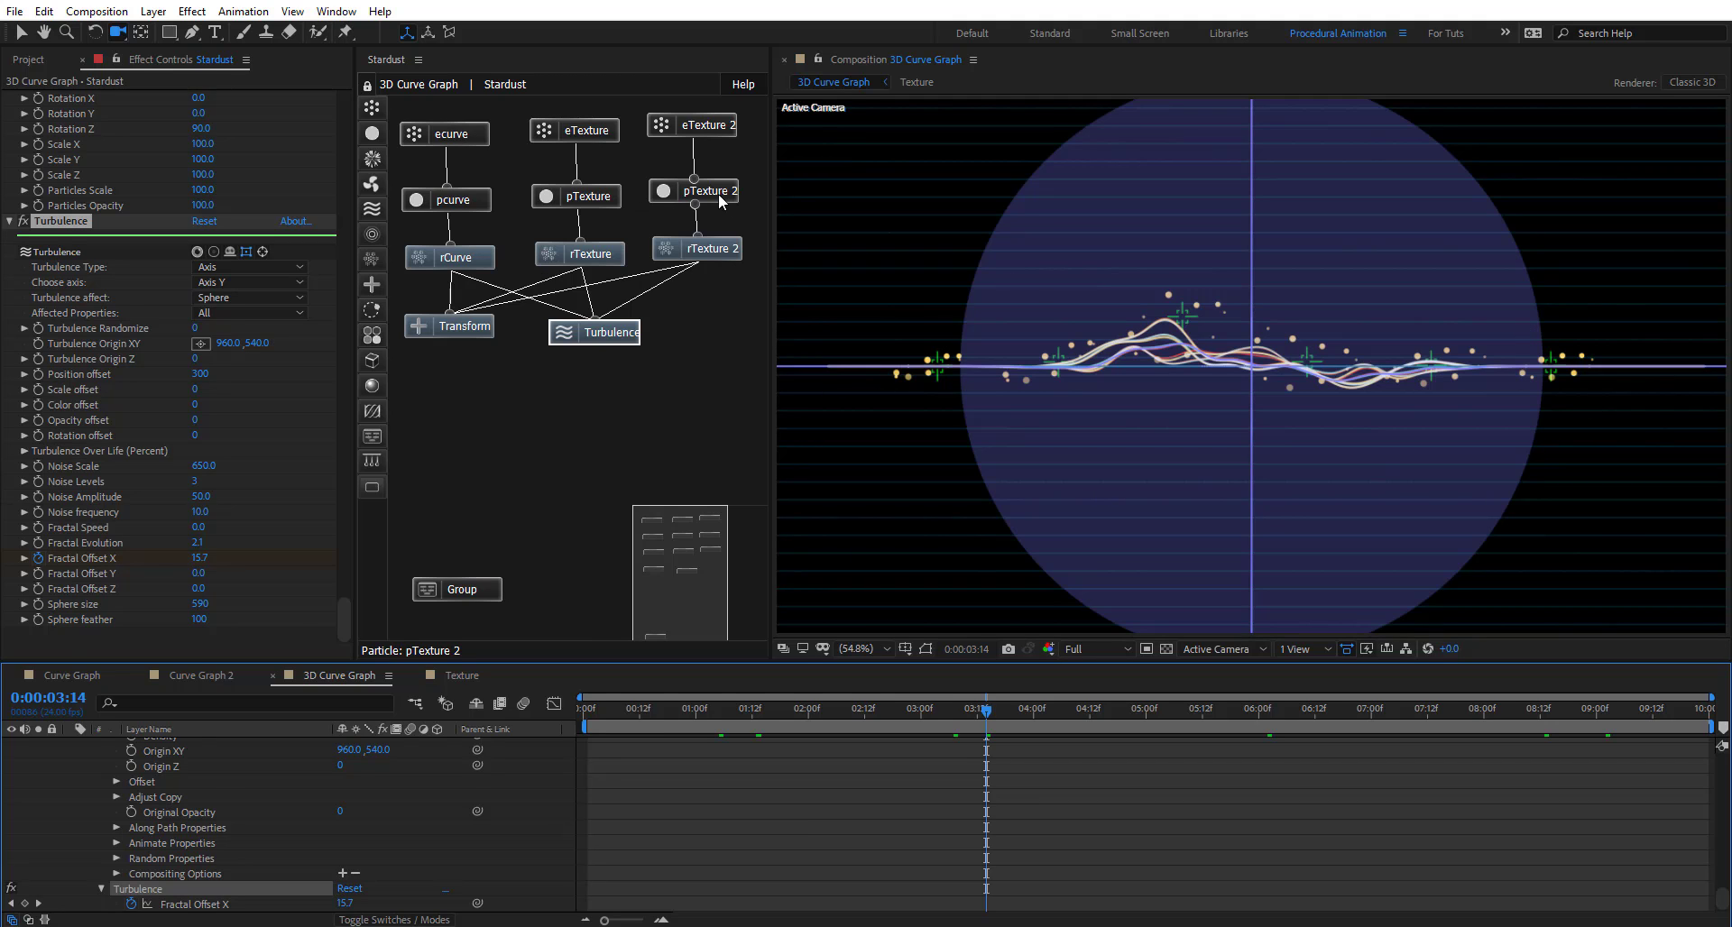
{"action": "left_click", "coordinate": [708, 131]}
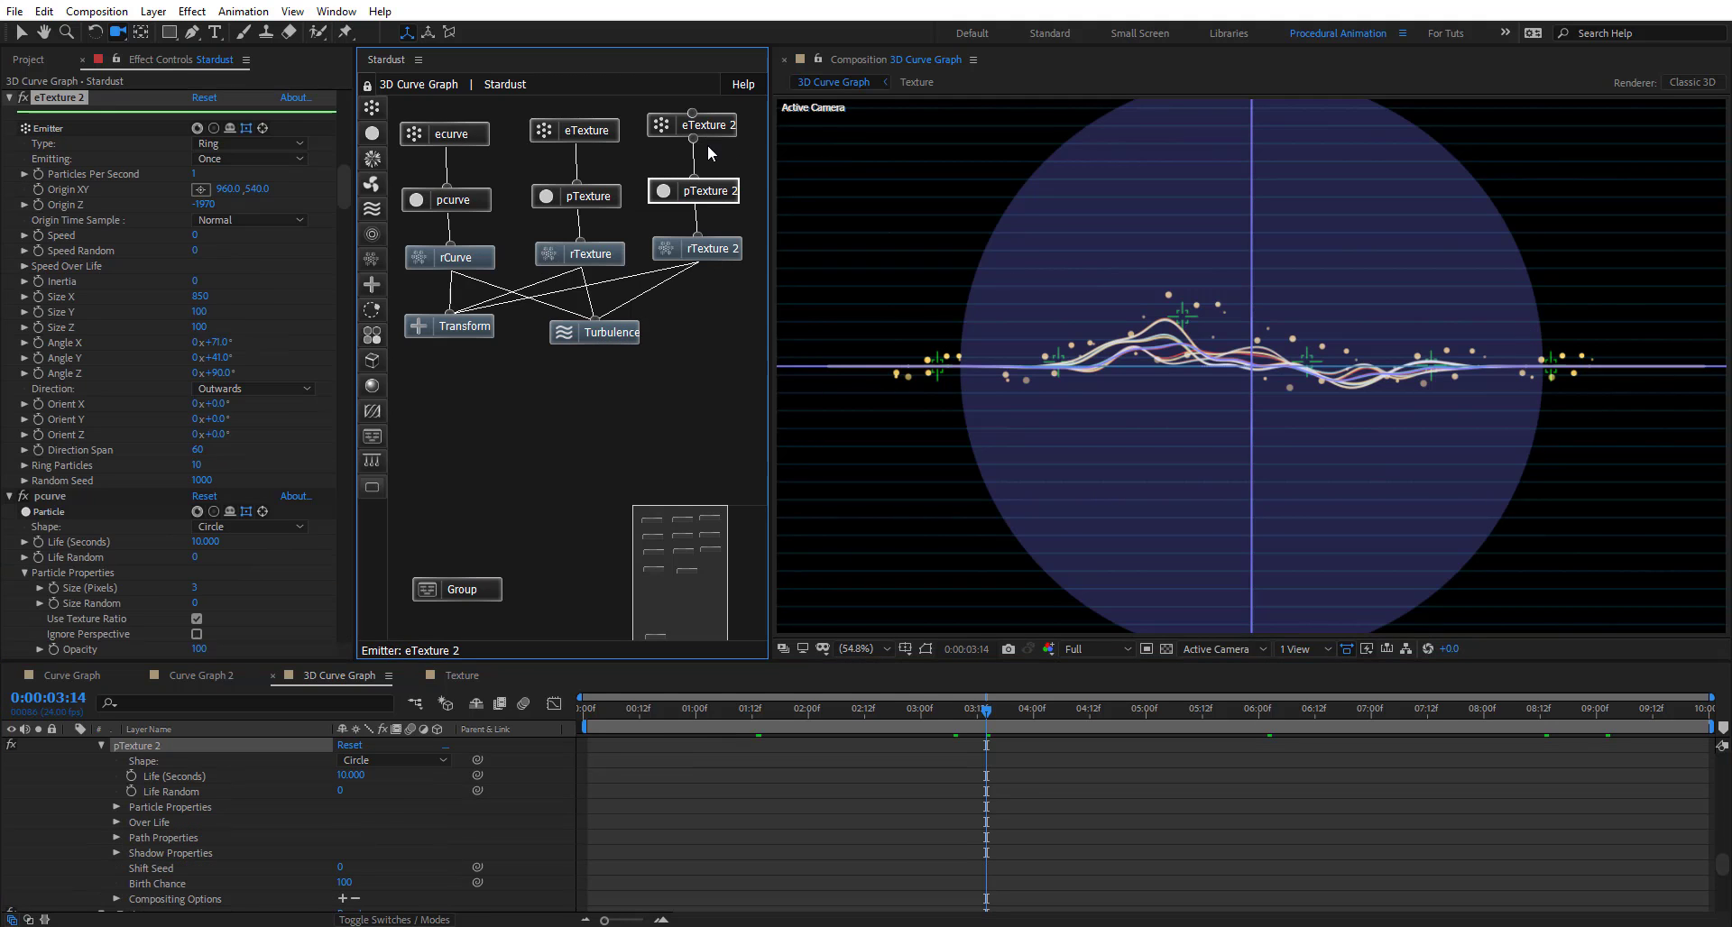
{"action": "left_click", "coordinate": [74, 99]}
{"action": "key", "text": "Return"}
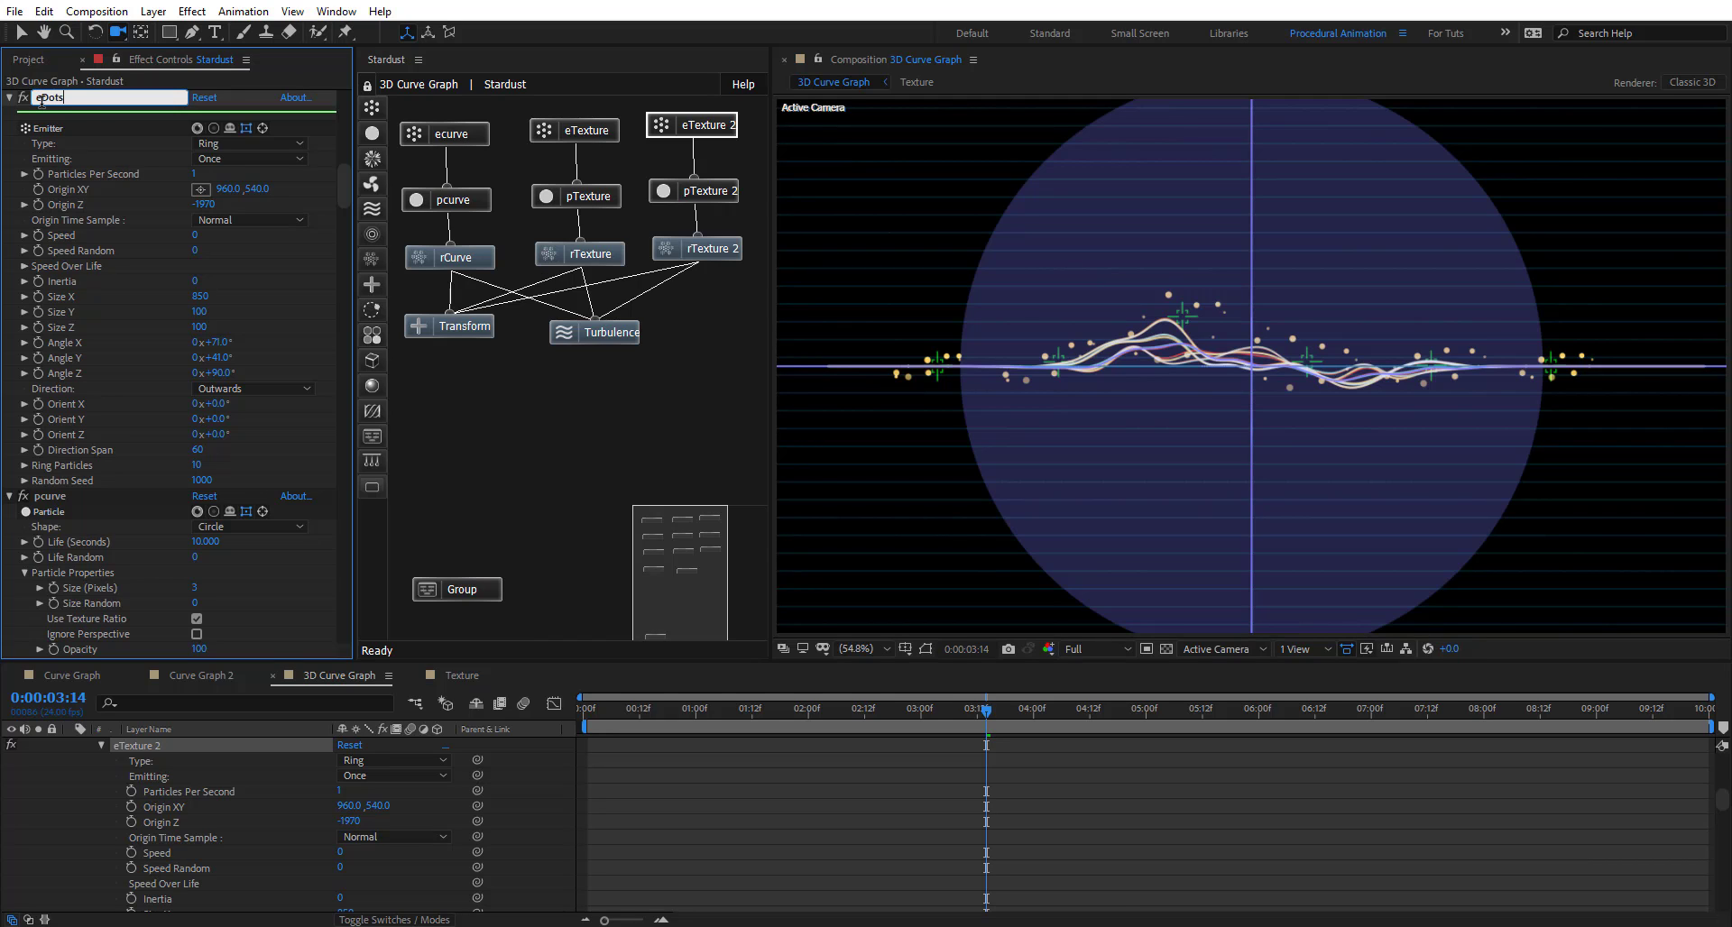
{"action": "key", "text": "Return"}
{"action": "left_click", "coordinate": [694, 191]}
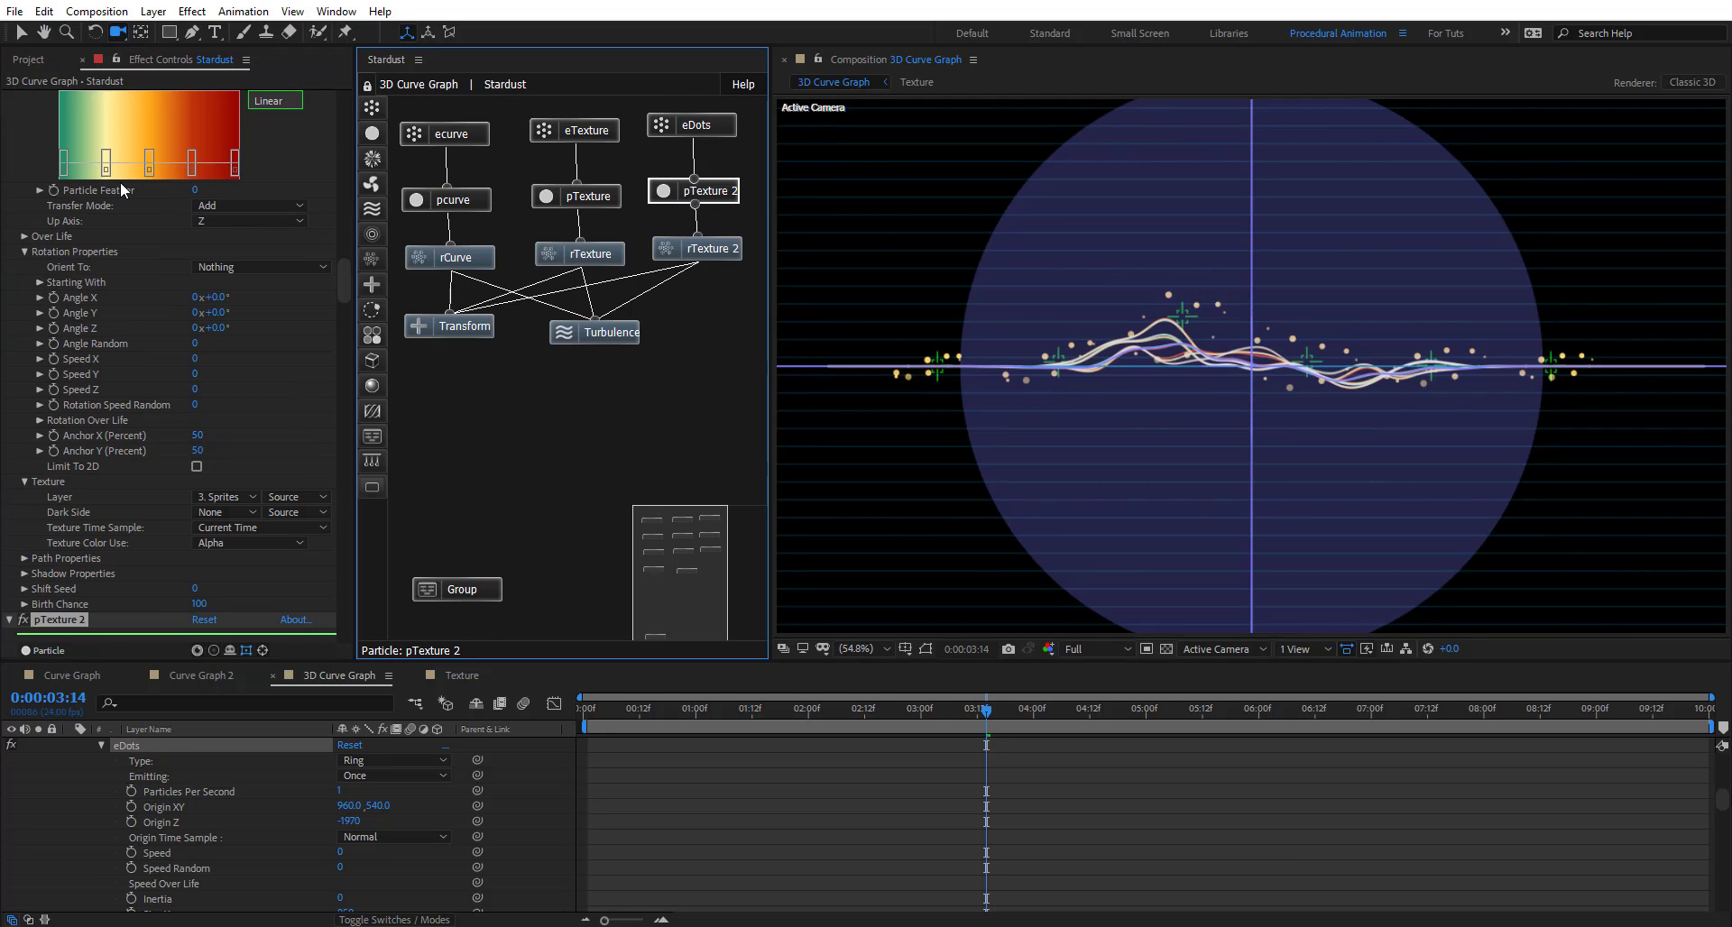
{"action": "scroll", "coordinate": [68, 620], "scroll_direction": "down", "scroll_amount": 1}
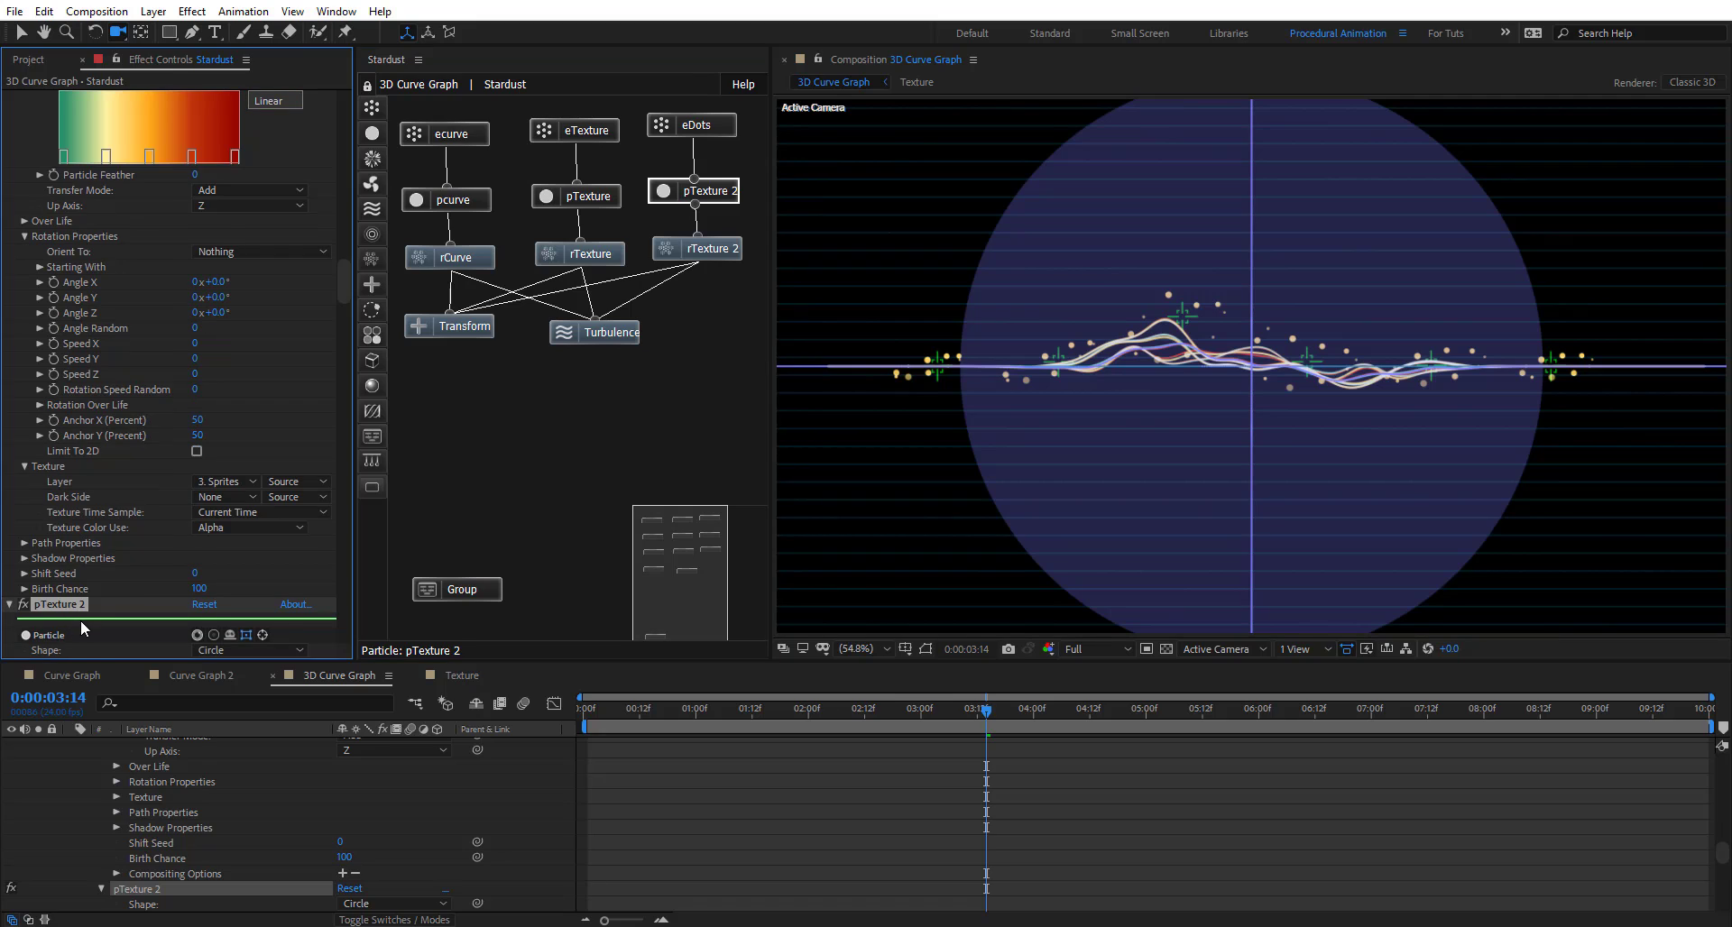
{"action": "scroll", "coordinate": [79, 619], "scroll_direction": "down", "scroll_amount": 1}
{"action": "key", "text": "Return"}
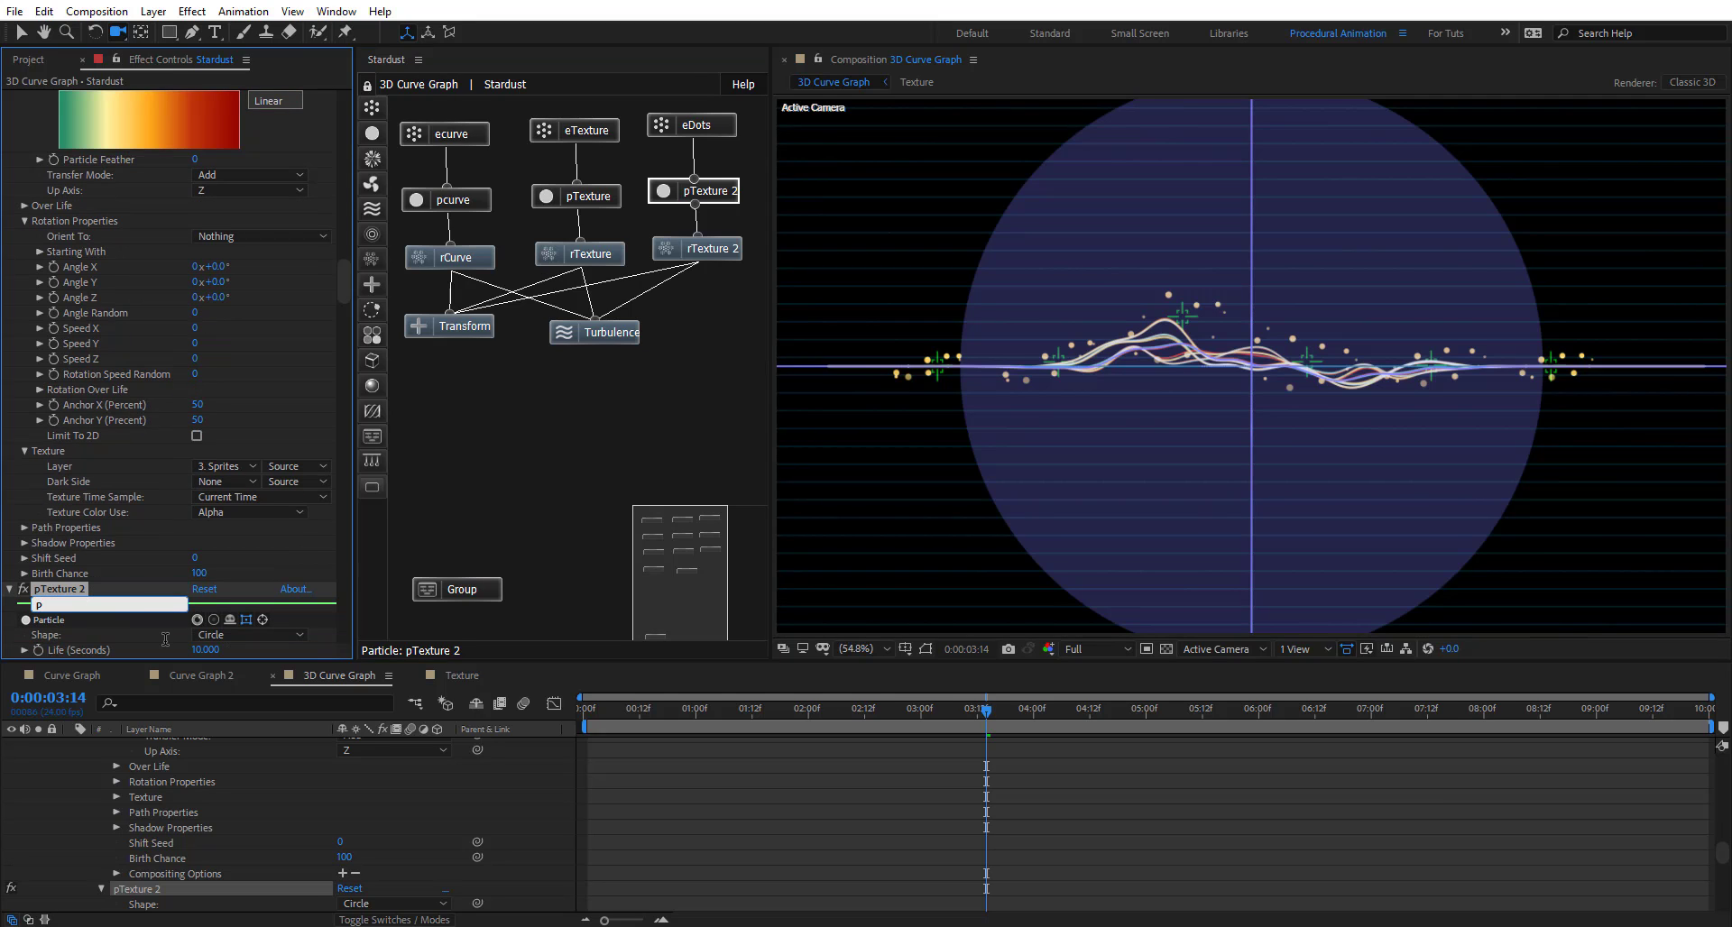
{"action": "key", "text": "Return"}
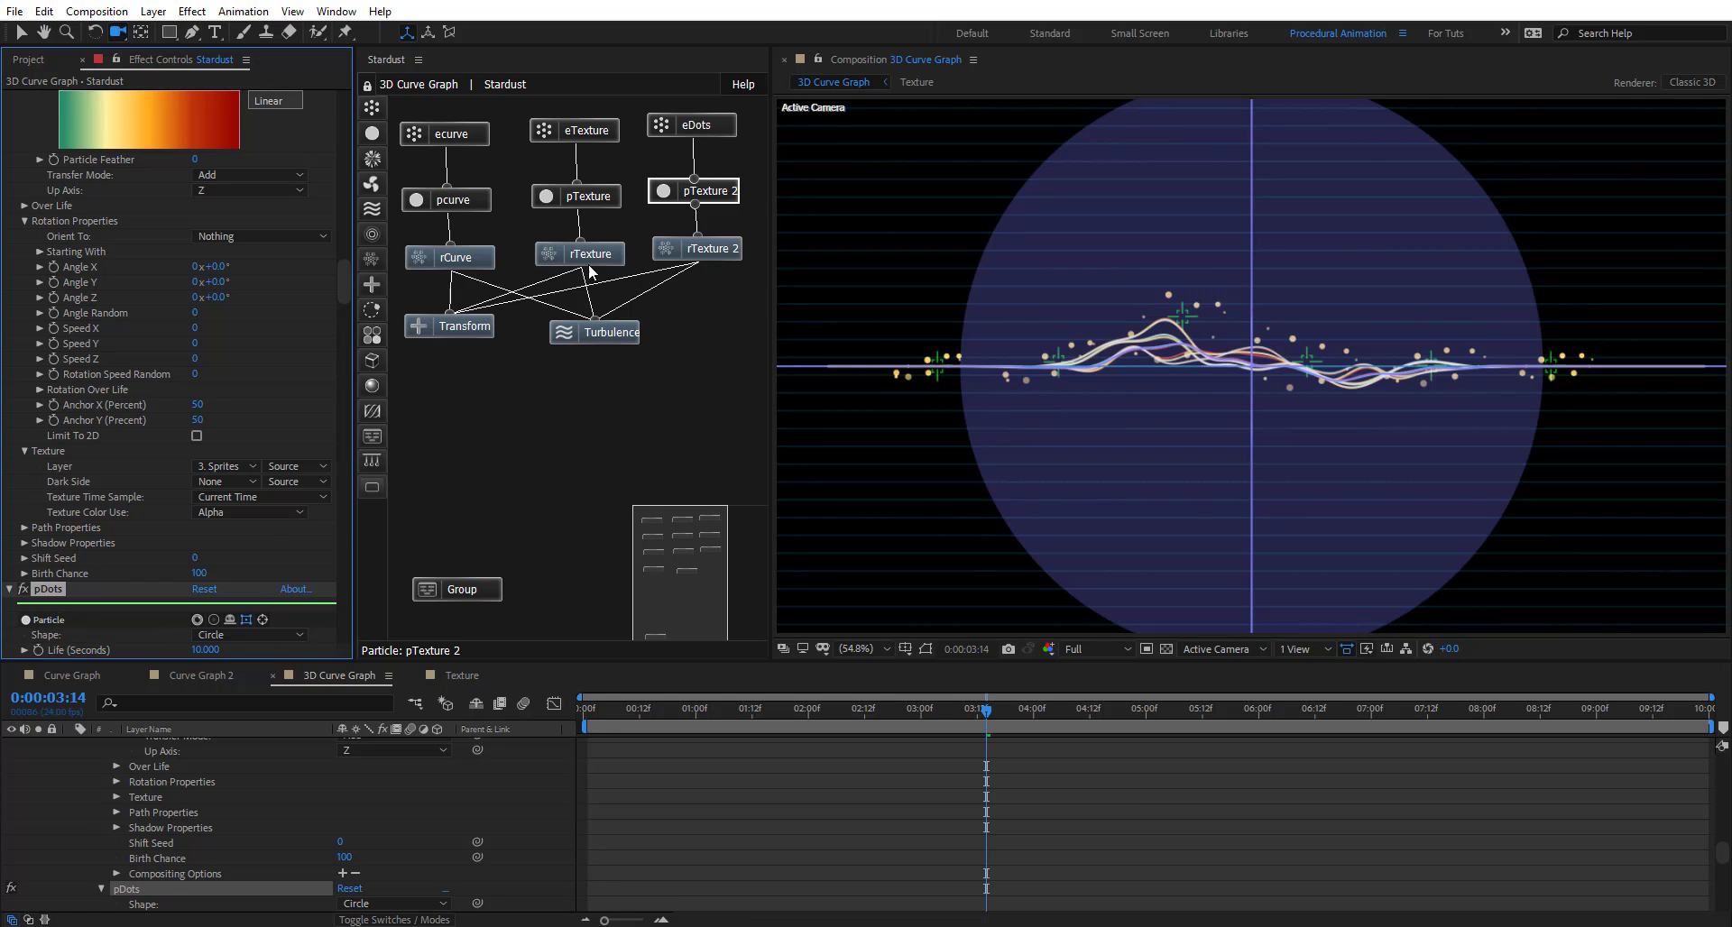
Rename the rTexture 2 replica node to rDots
{"action": "left_click", "coordinate": [713, 250]}
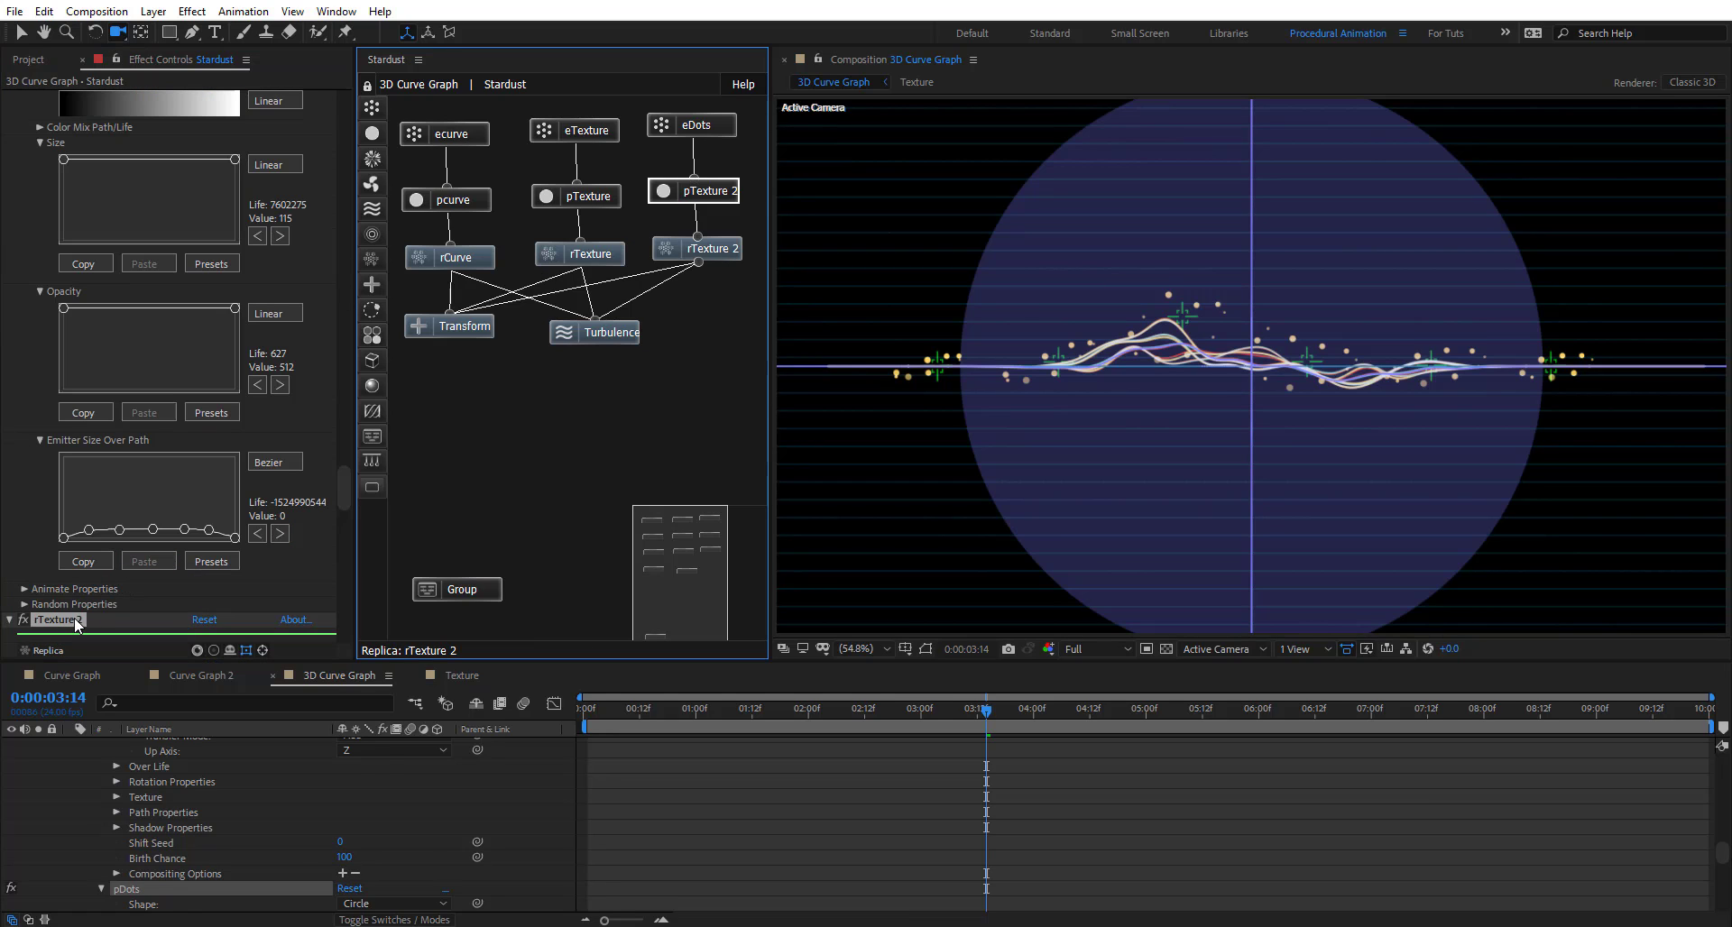
{"action": "key", "text": "Return"}
{"action": "scroll", "coordinate": [78, 619], "scroll_direction": "down", "scroll_amount": 2}
{"action": "key", "text": "BackSpace"}
{"action": "type", "text": "rDots"}
{"action": "key", "text": "Return"}
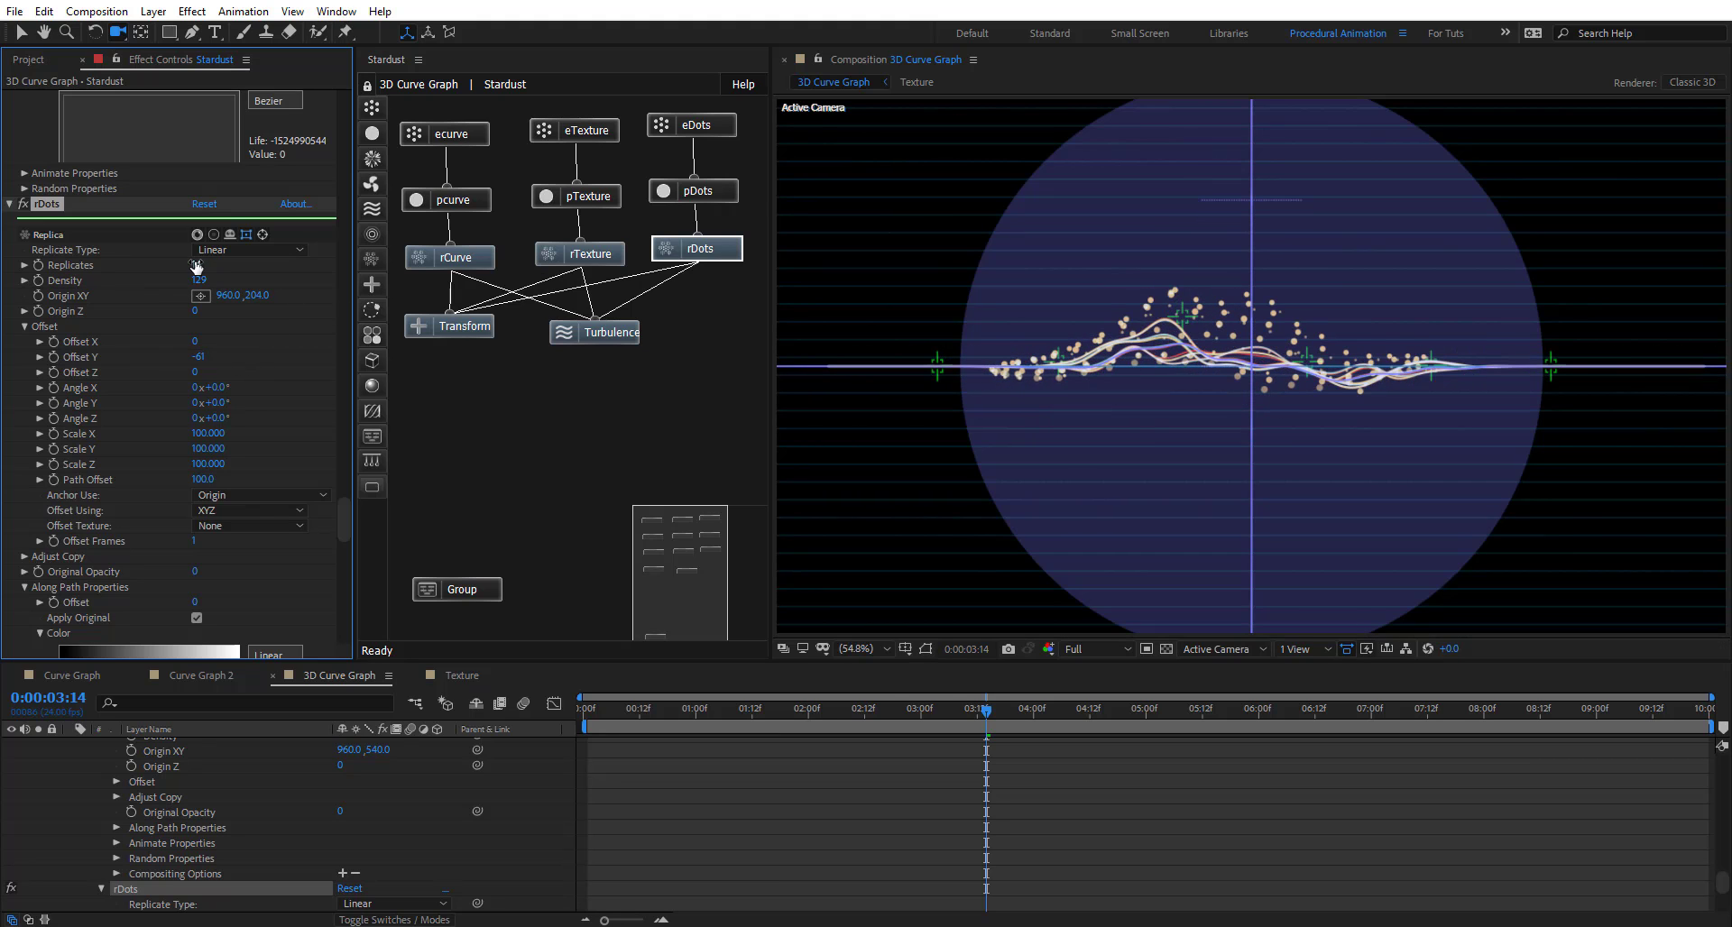
Set pDots Particle Color to Random From Gradient and preview the result
{"action": "left_click", "coordinate": [263, 297]}
{"action": "left_click", "coordinate": [264, 315]}
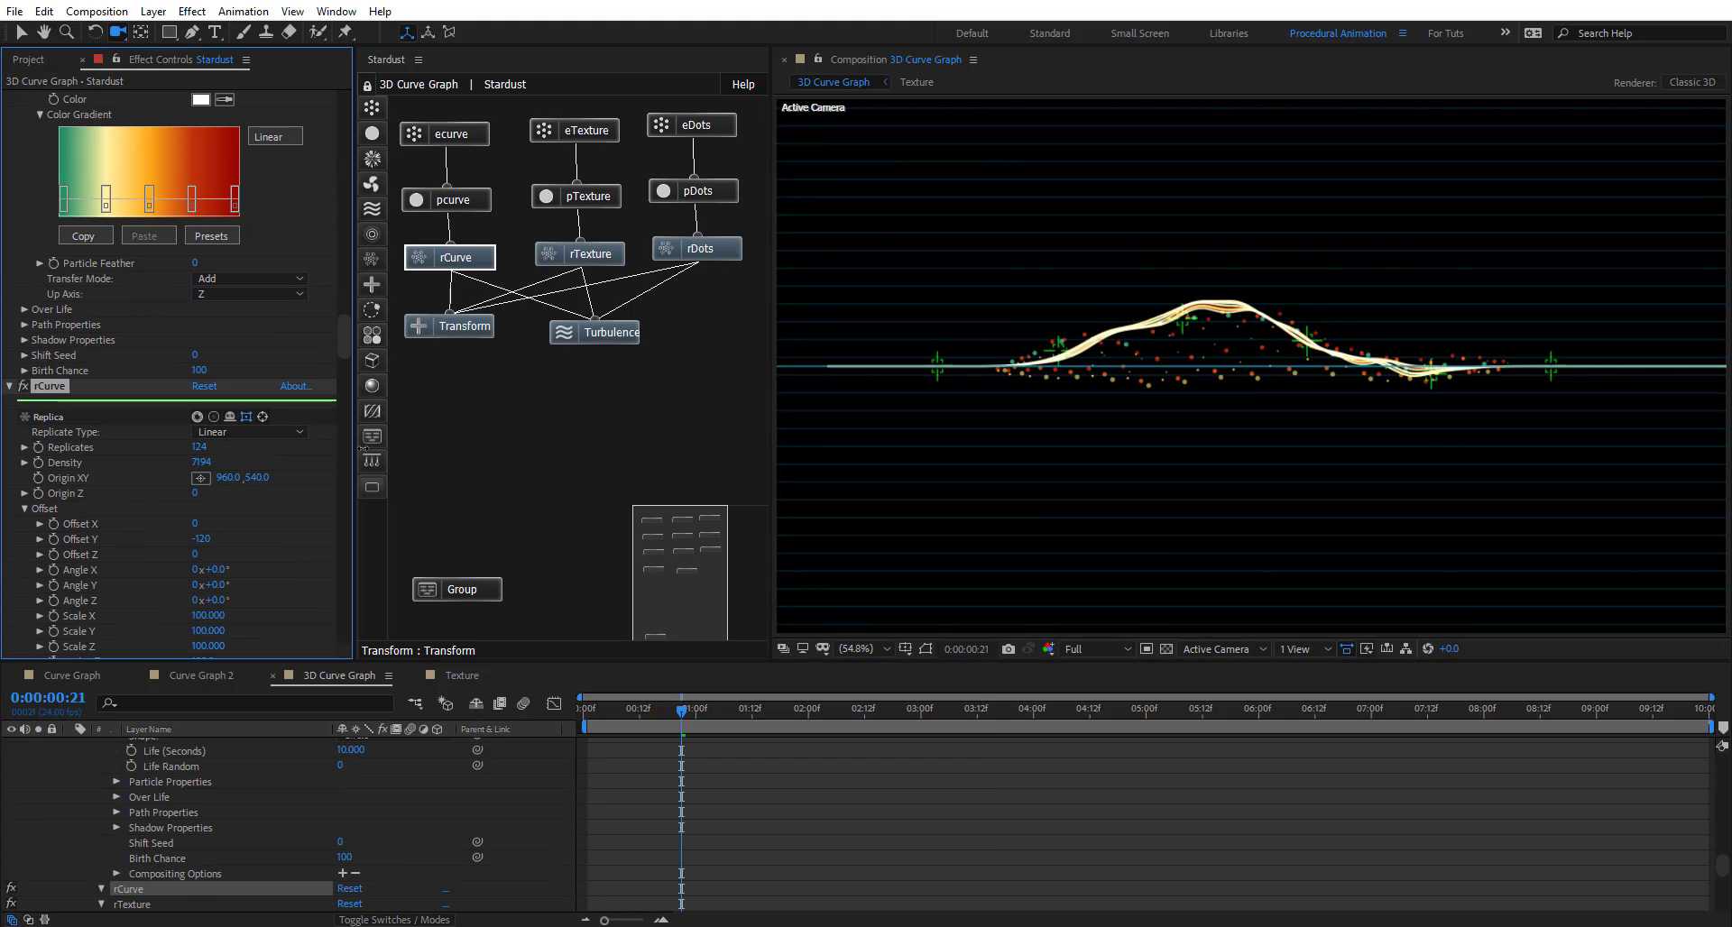
{"action": "key", "text": "space"}
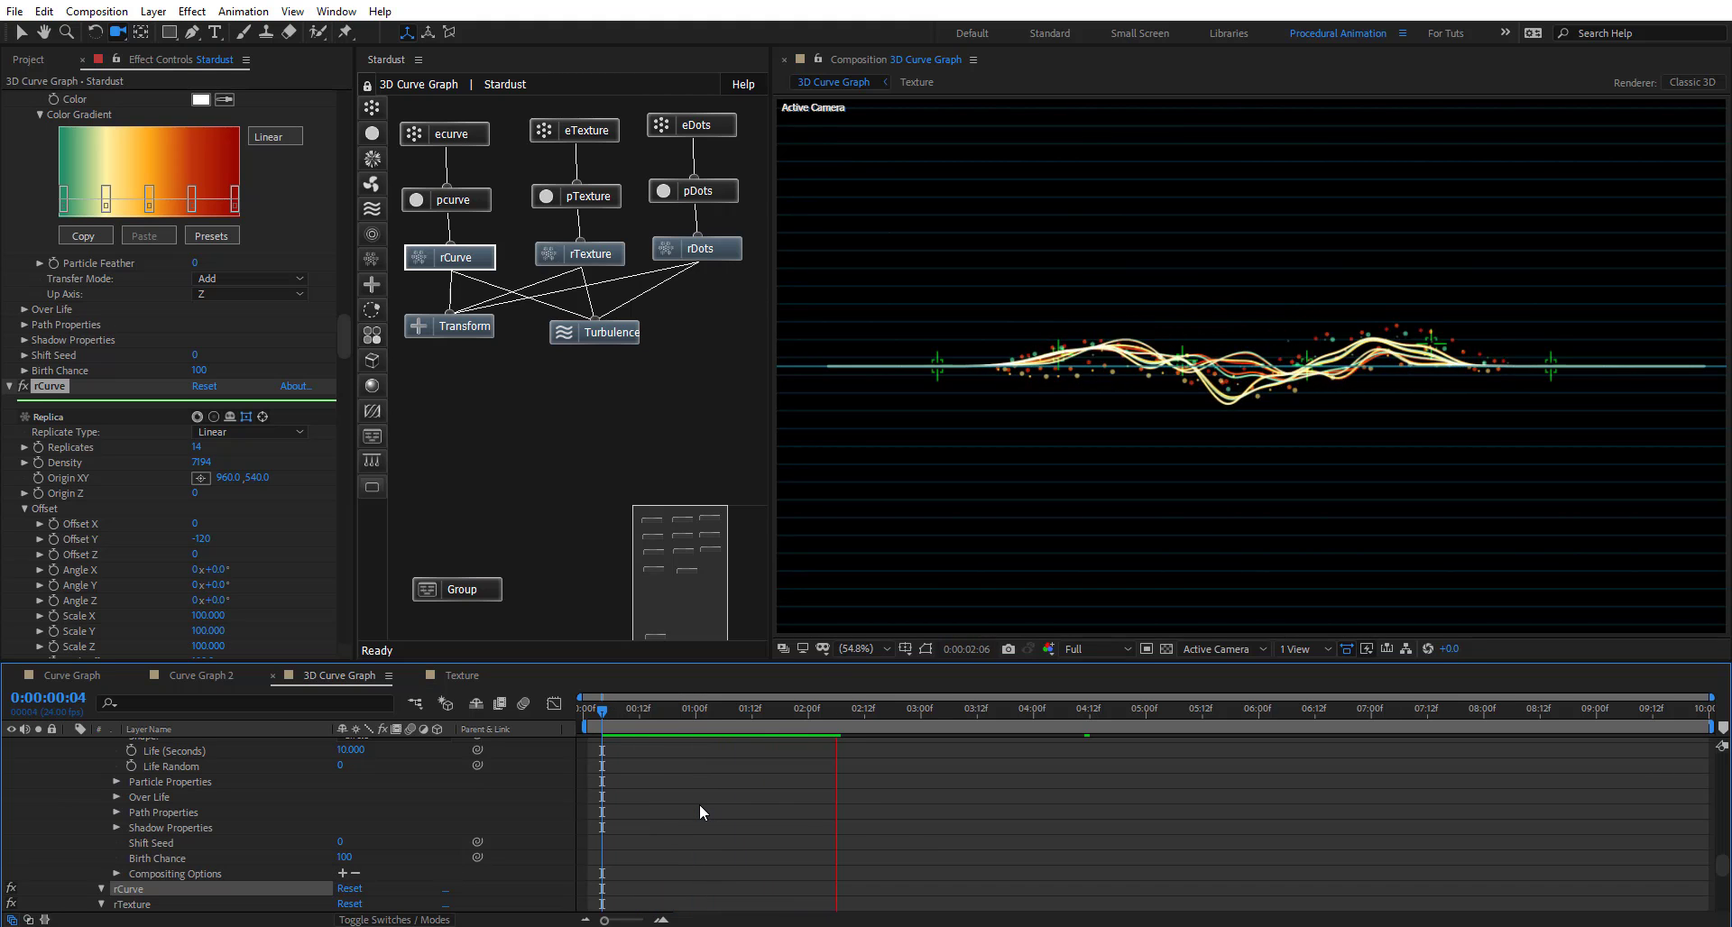
Set Turbulence Randomize 35, Position offset 460 and Noise Scale 750, then preview
{"action": "left_click", "coordinate": [597, 332]}
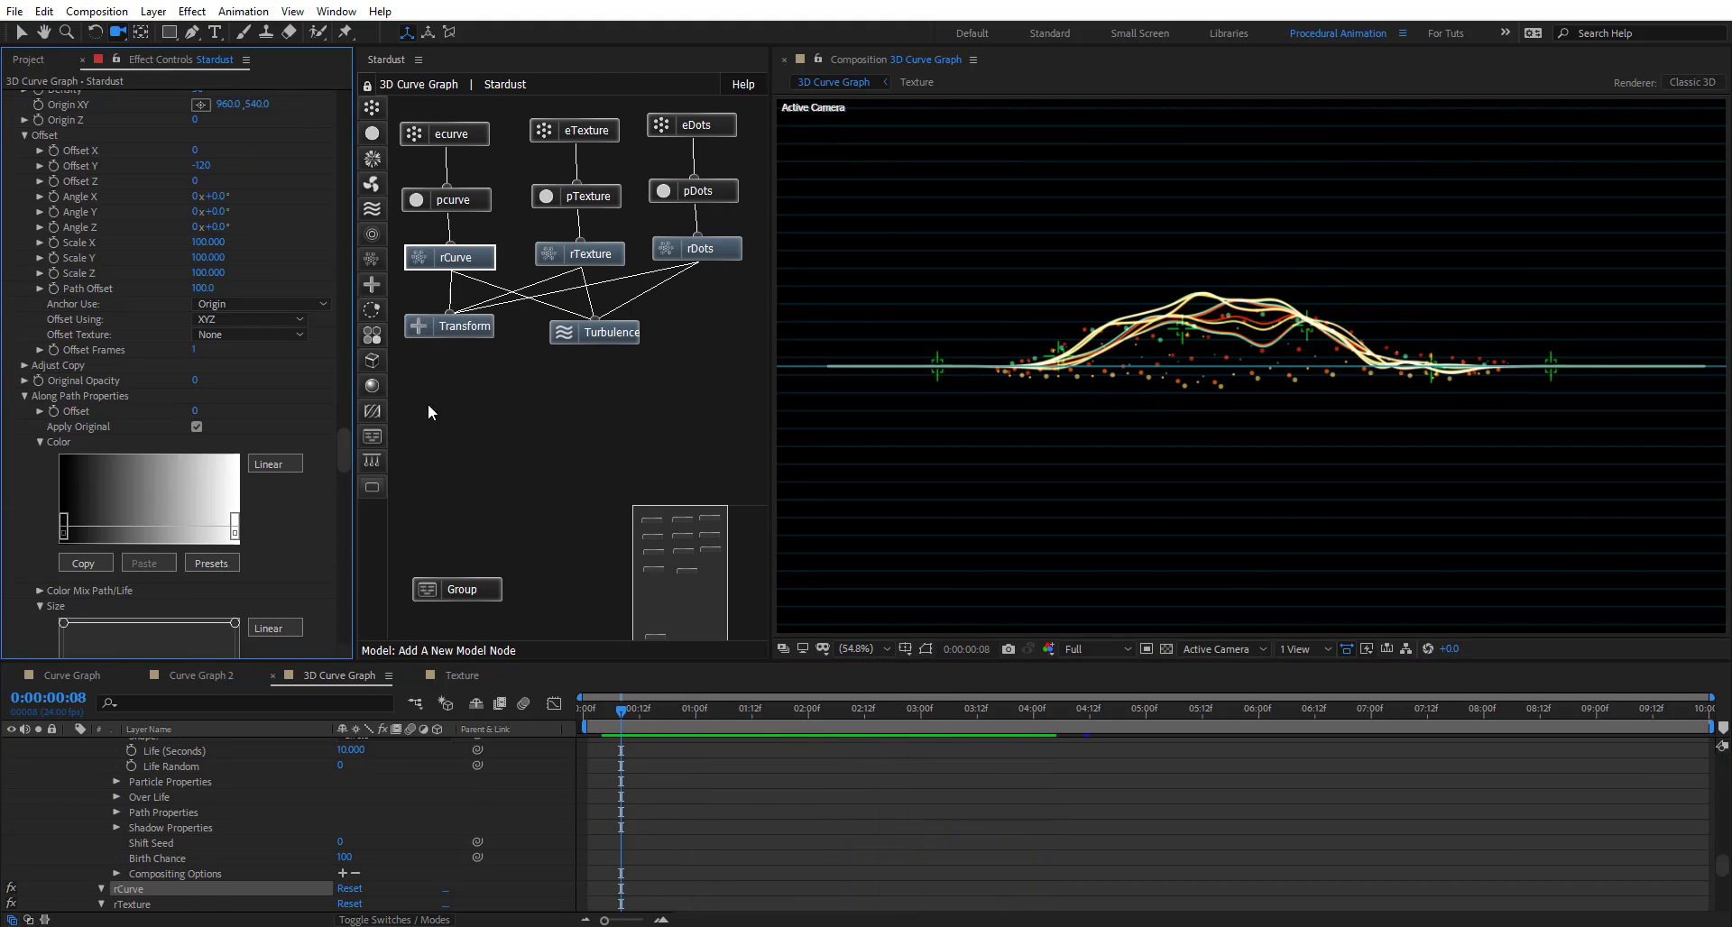
{"action": "left_click_drag", "start_coordinate": [196, 508], "coordinate": [235, 554]}
{"action": "scroll", "coordinate": [267, 523], "scroll_direction": "down", "scroll_amount": 4}
{"action": "left_click_drag", "start_coordinate": [201, 476], "coordinate": [225, 476]}
{"action": "key", "text": "space"}
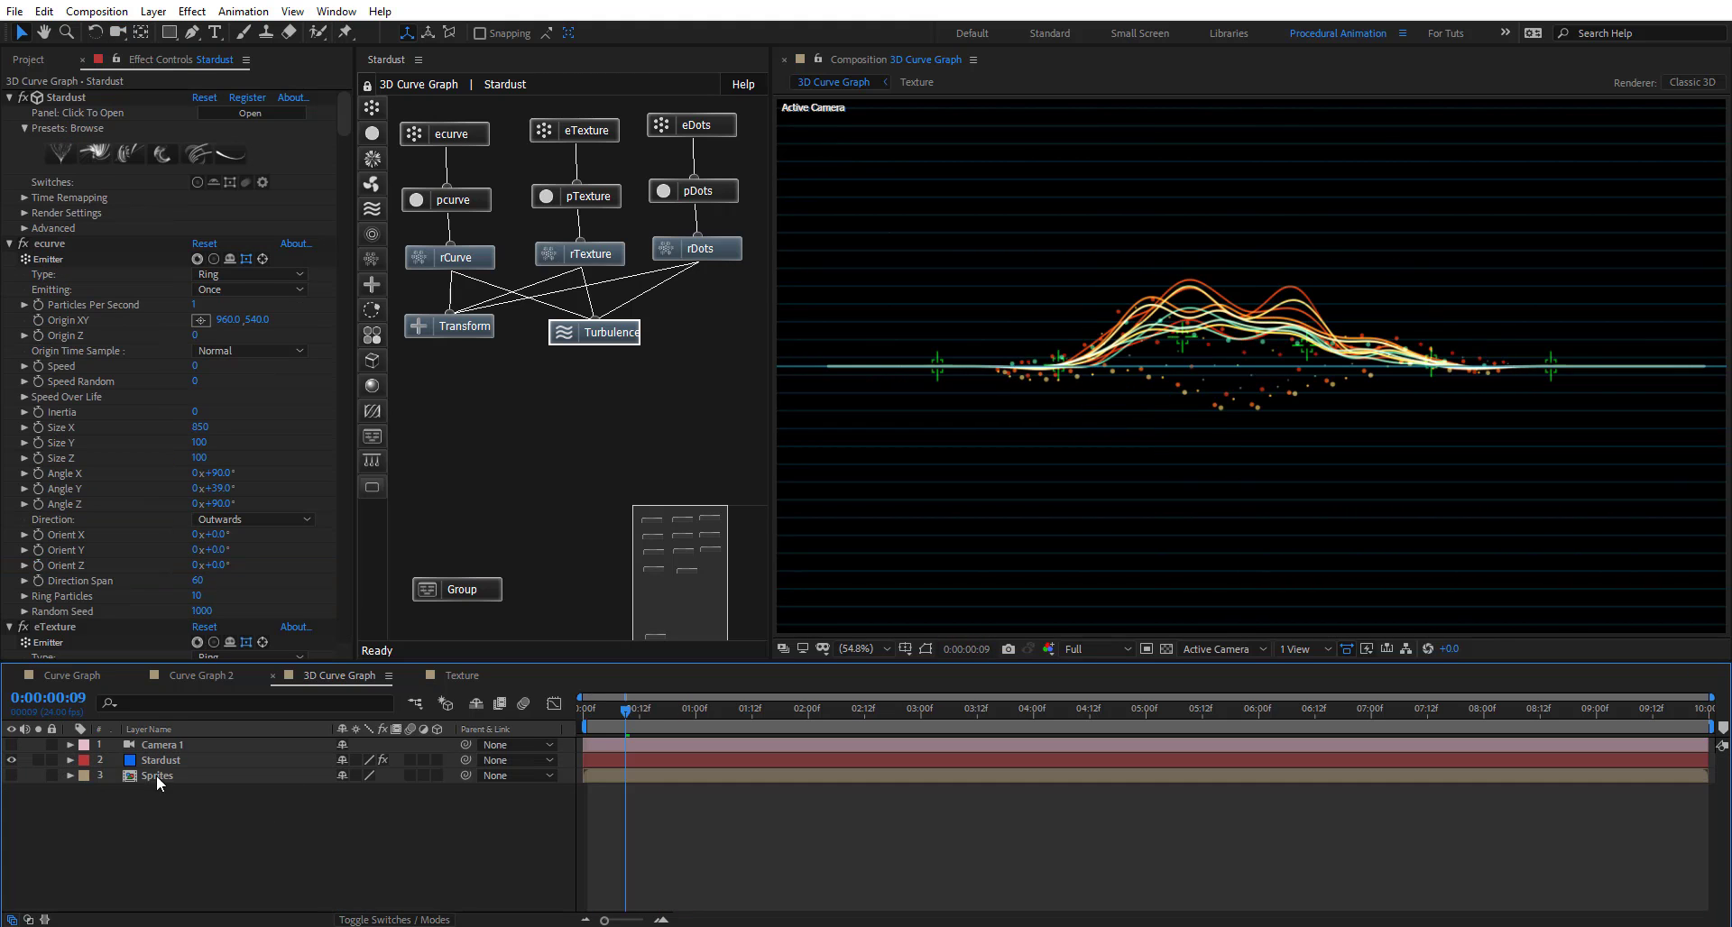
Solo the Square graphic in the Sprites precomp and check the square sprites in 3D Curve Graph
{"action": "double_click", "coordinate": [163, 776]}
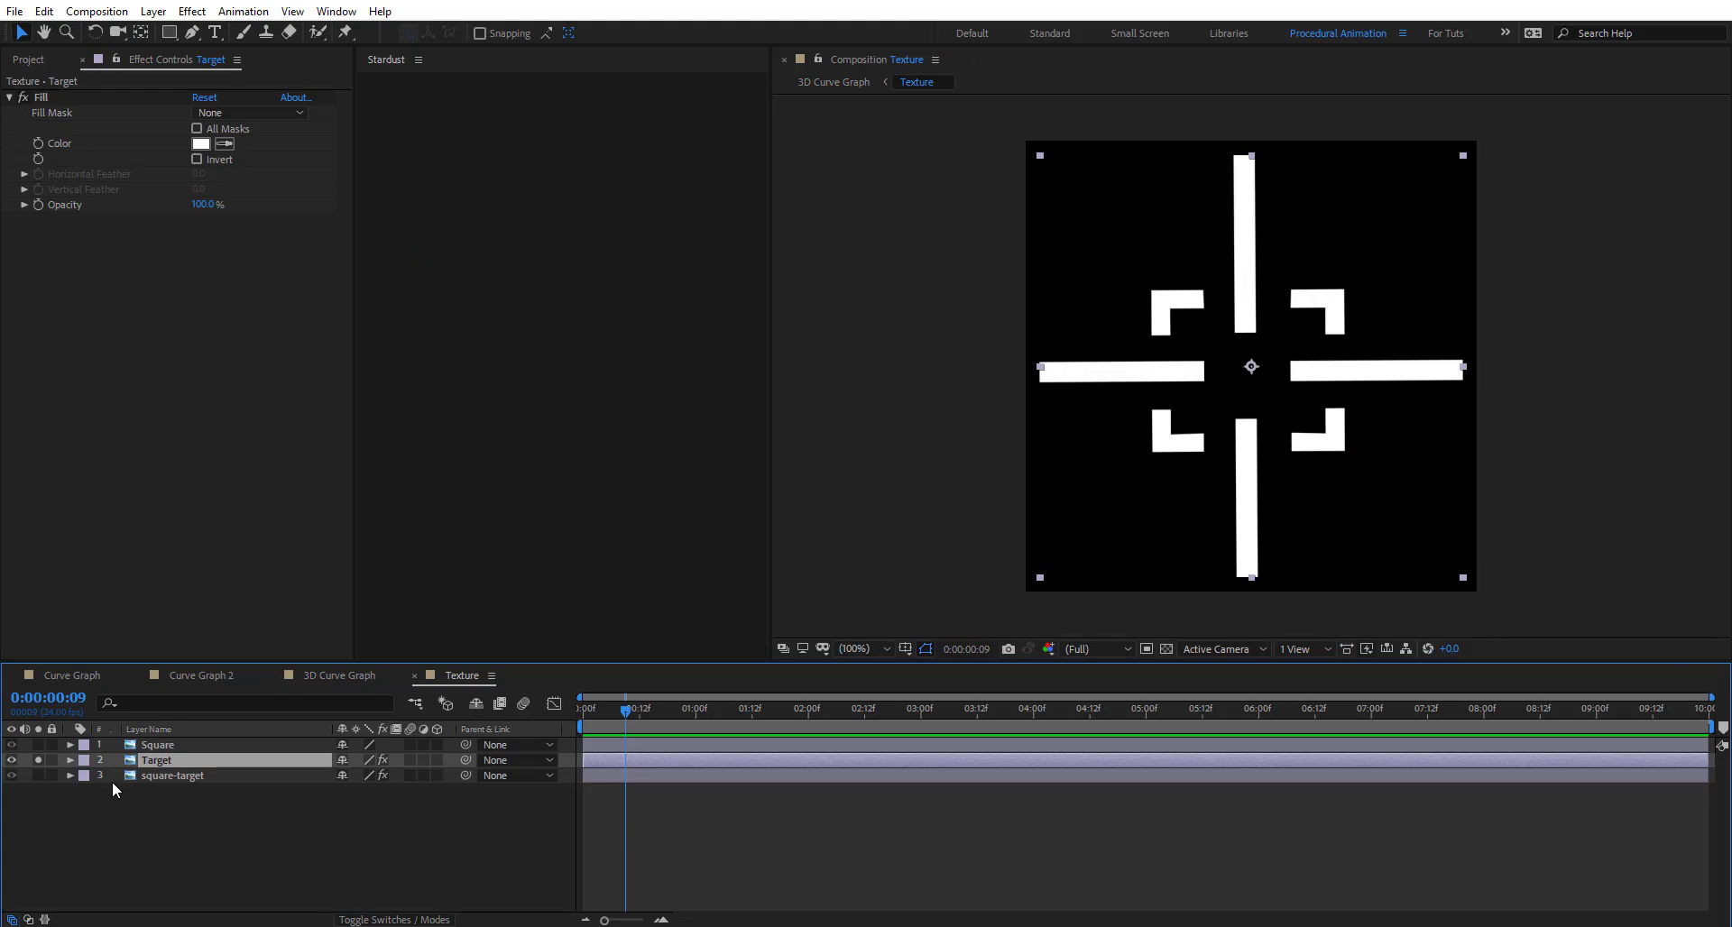
{"action": "left_click", "coordinate": [38, 776], "text": "alt"}
{"action": "left_click", "coordinate": [311, 678]}
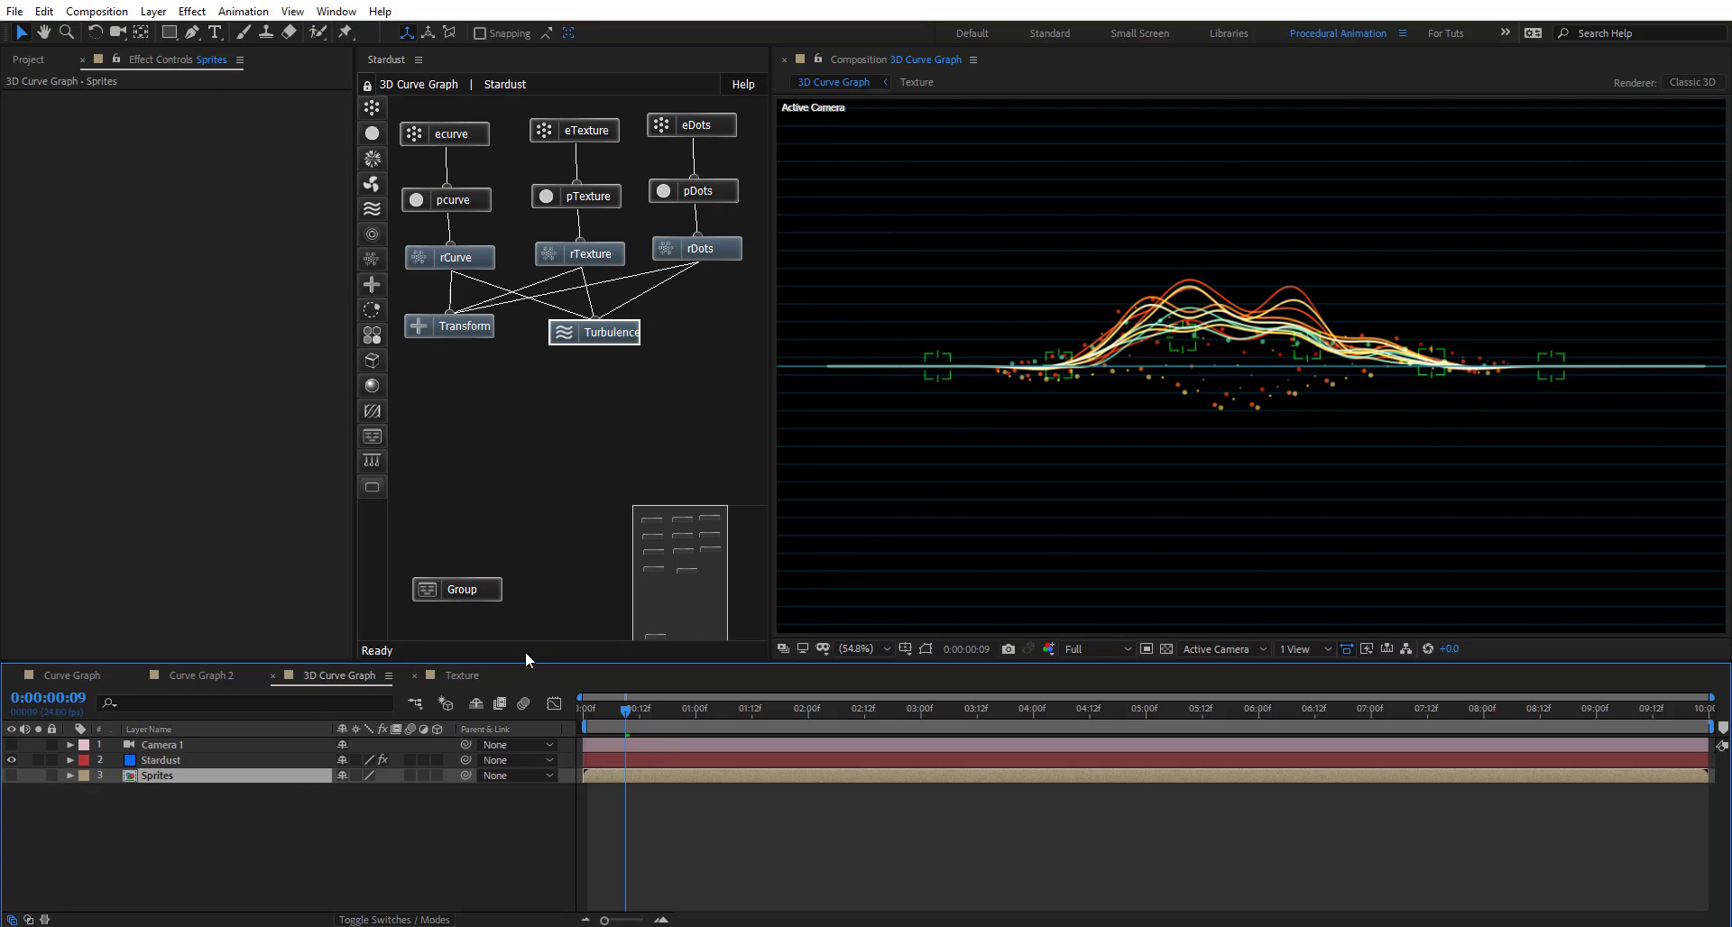
{"action": "key", "text": "shift+Escape"}
{"action": "left_click", "coordinate": [39, 745], "text": "alt"}
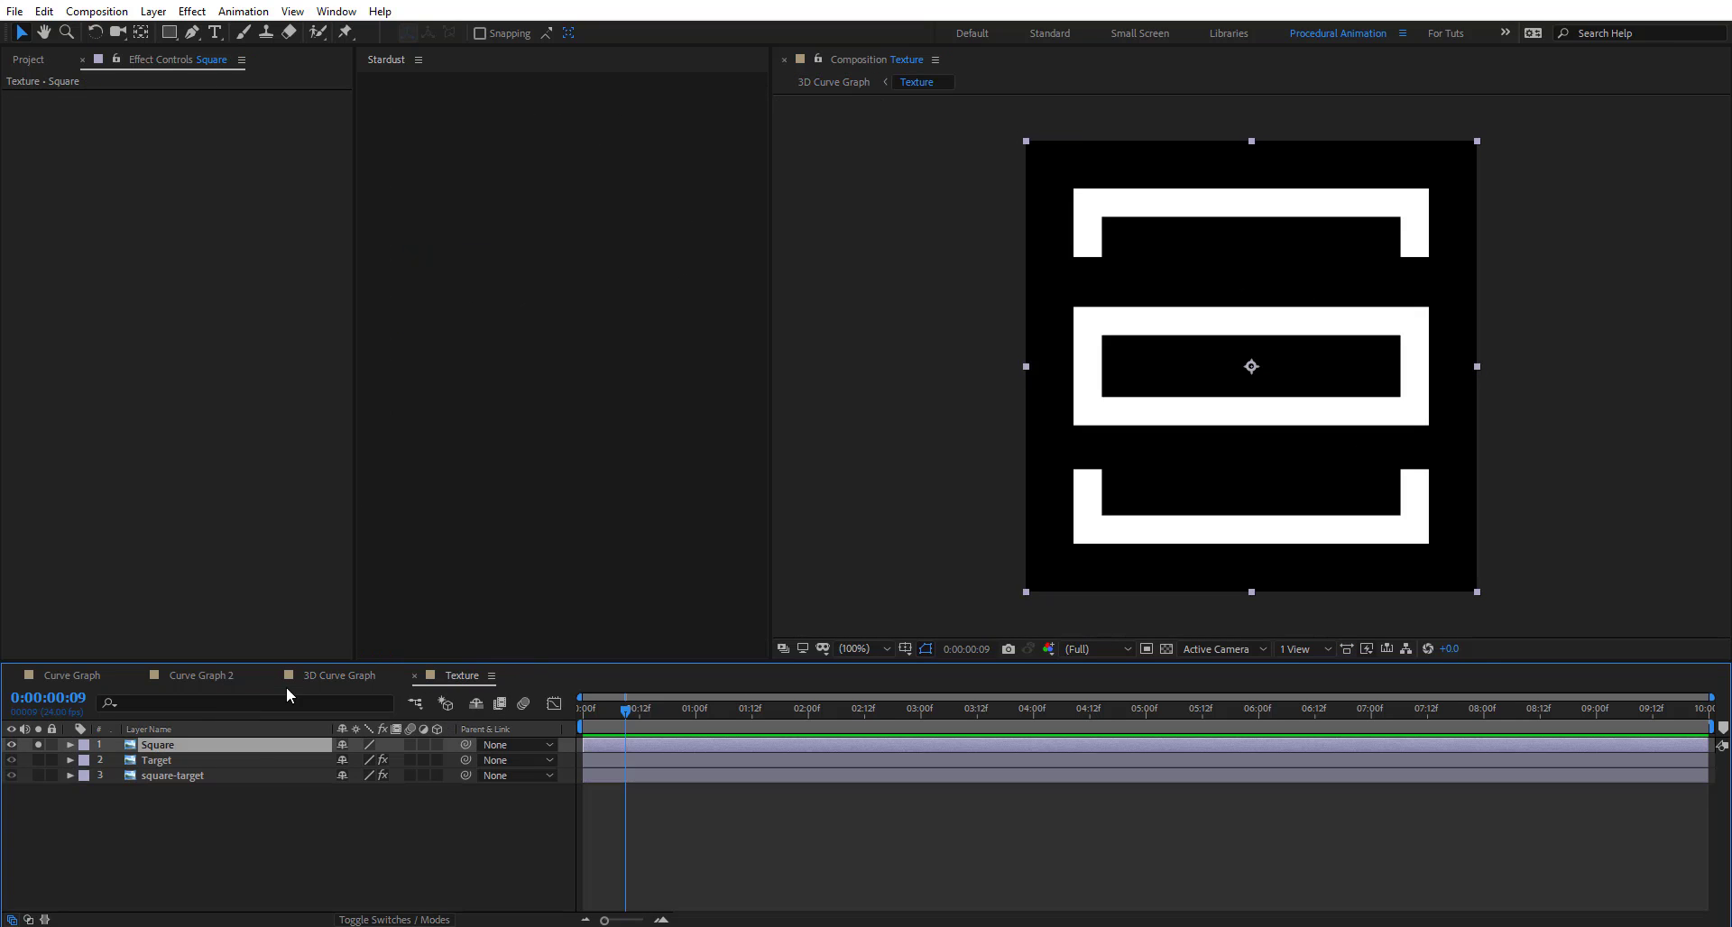
{"action": "left_click", "coordinate": [354, 678]}
{"action": "left_click_drag", "start_coordinate": [621, 714], "coordinate": [1361, 713]}
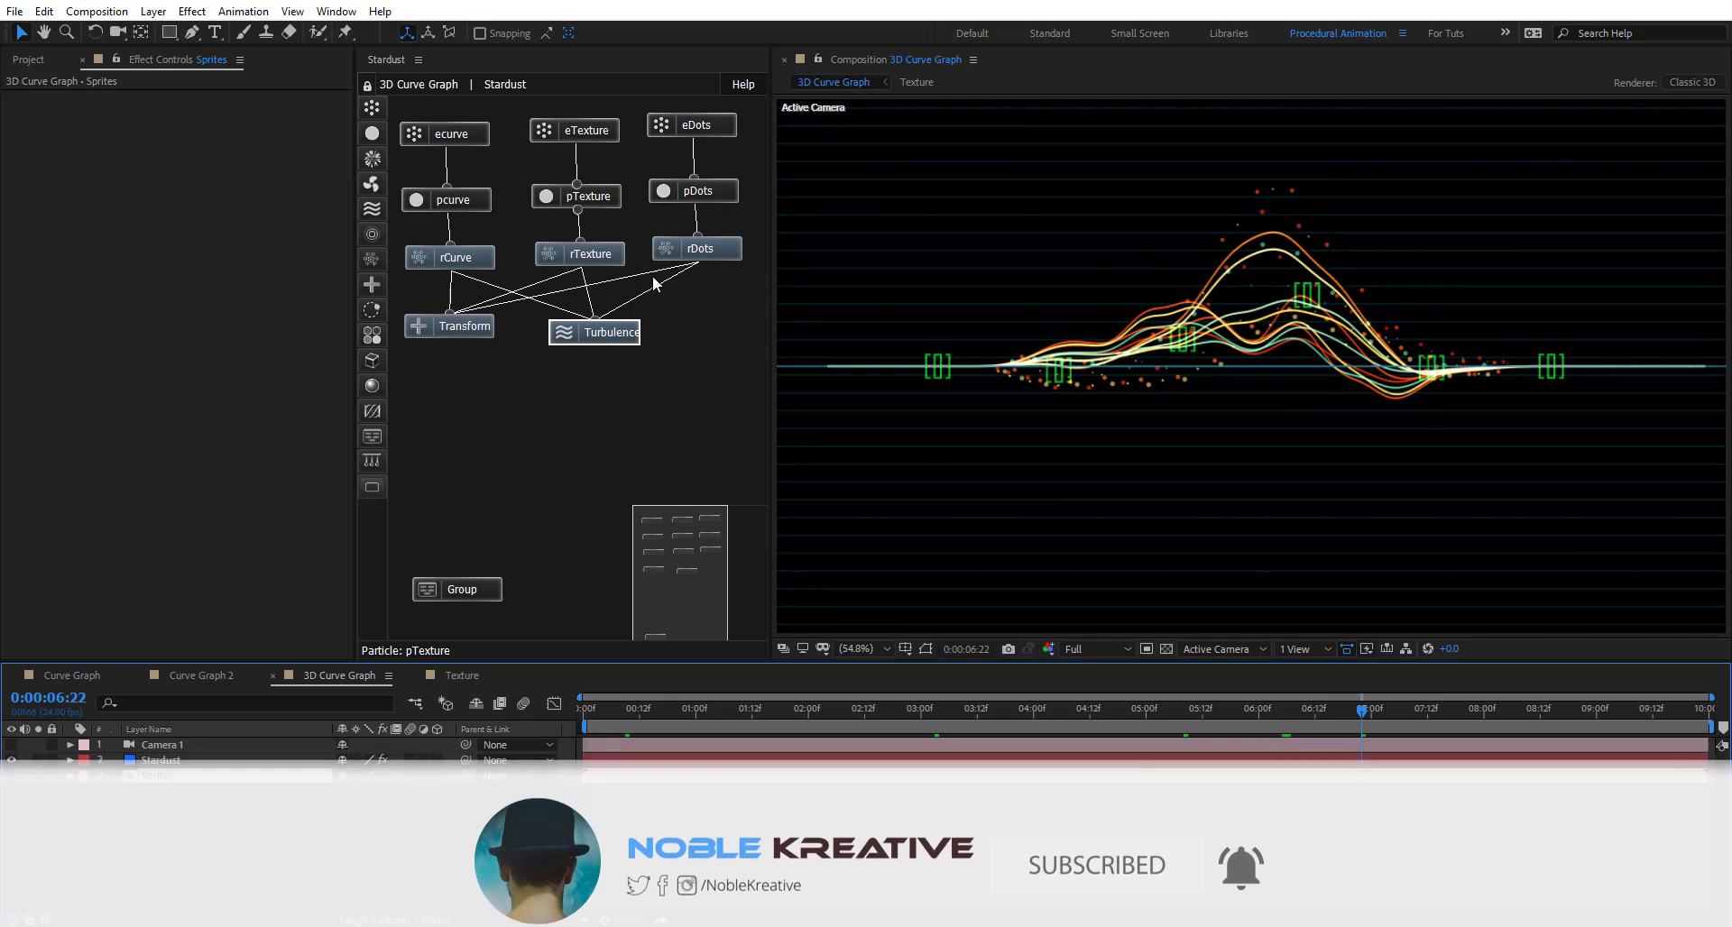